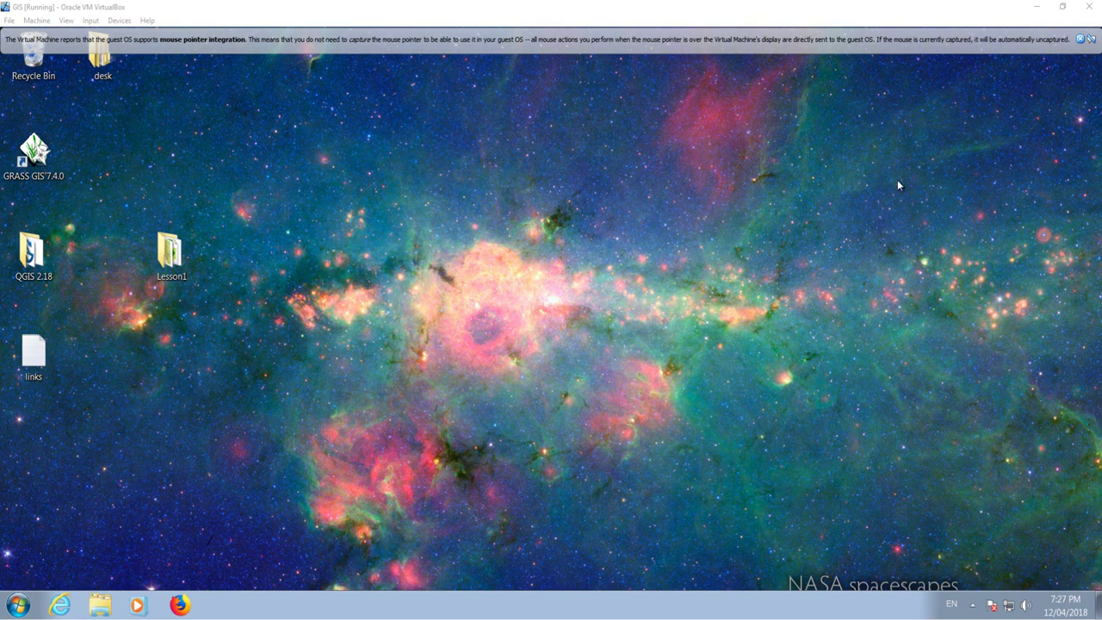
Dismiss the VirtualBox mouse-integration notice and launch Firefox from the taskbar.
left_click(1080, 39)
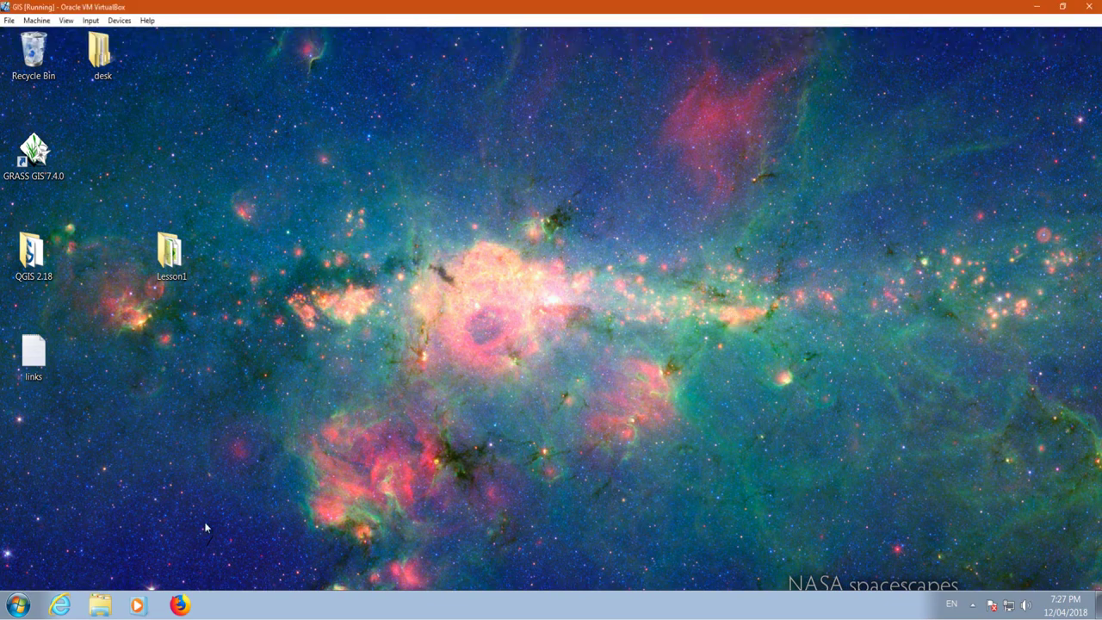
left_click(190, 605)
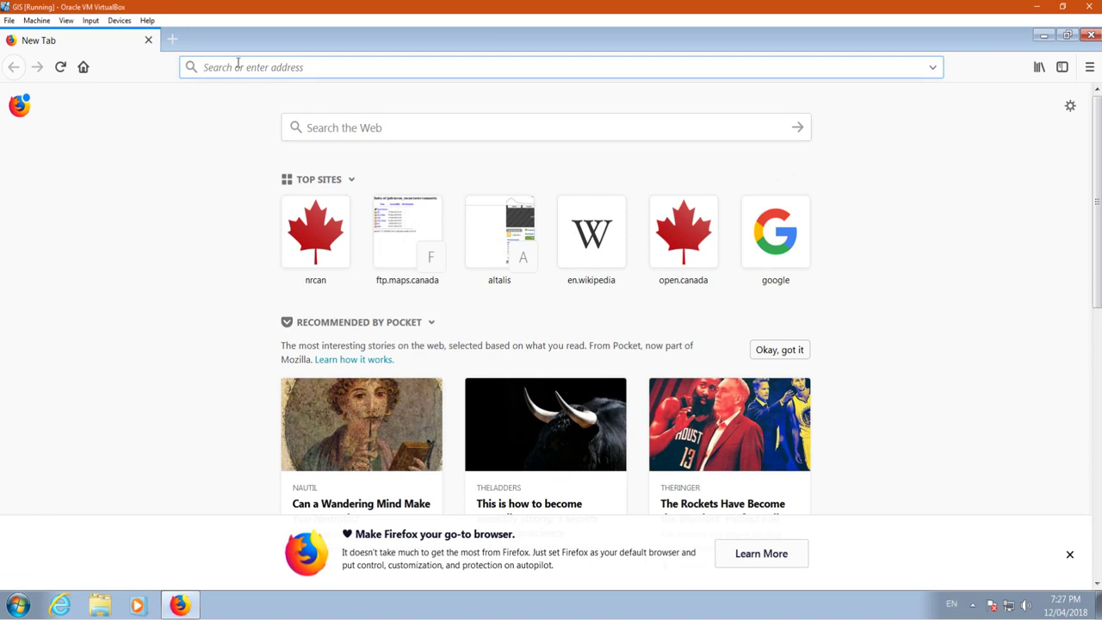
Go to google.com, search for 'vector vs raster gis', and show image results.
left_click(237, 66)
type("google.com/")
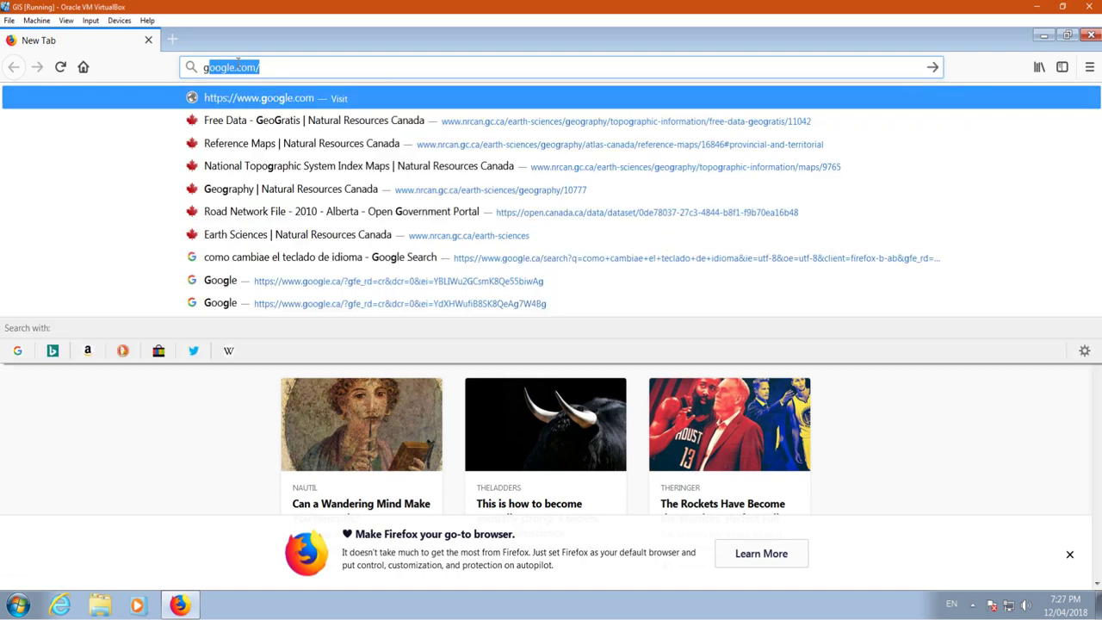
key("Return")
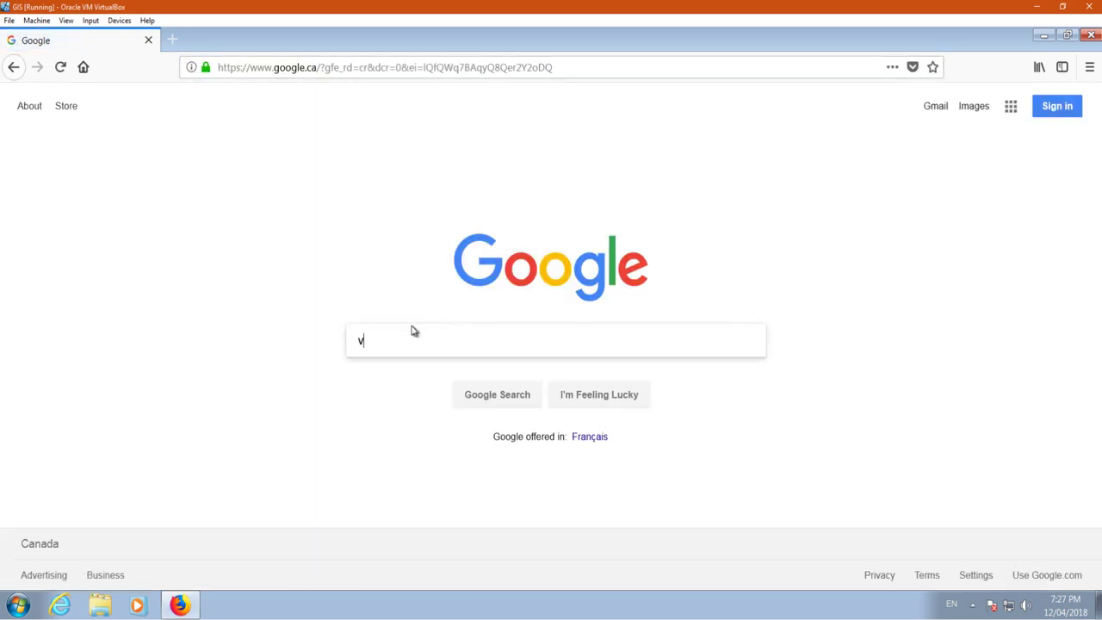
type("vector vs raster")
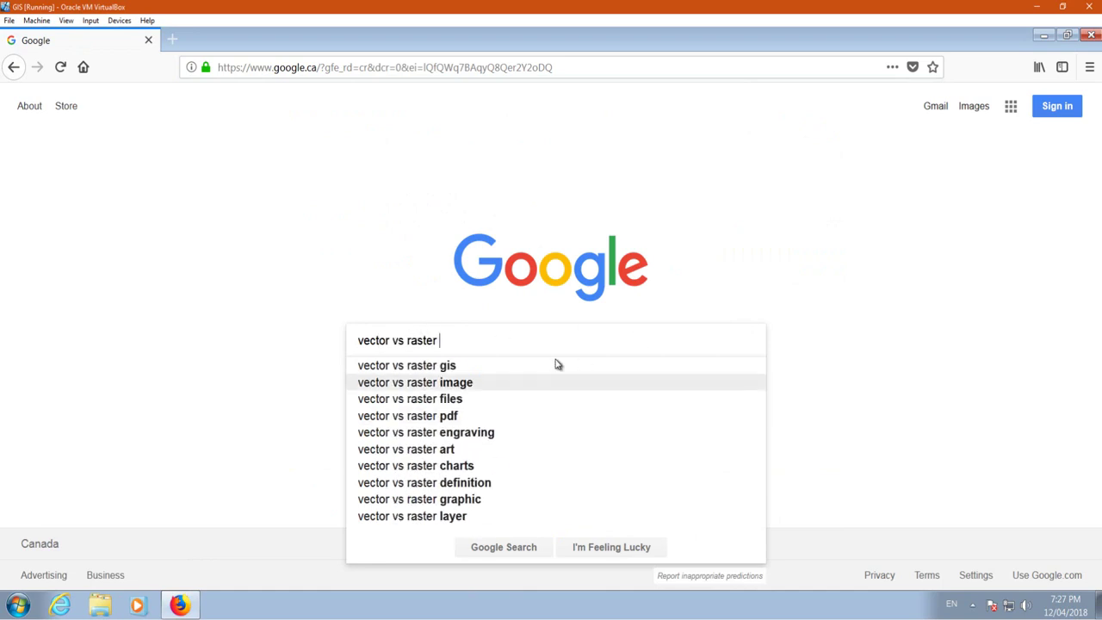
left_click(514, 366)
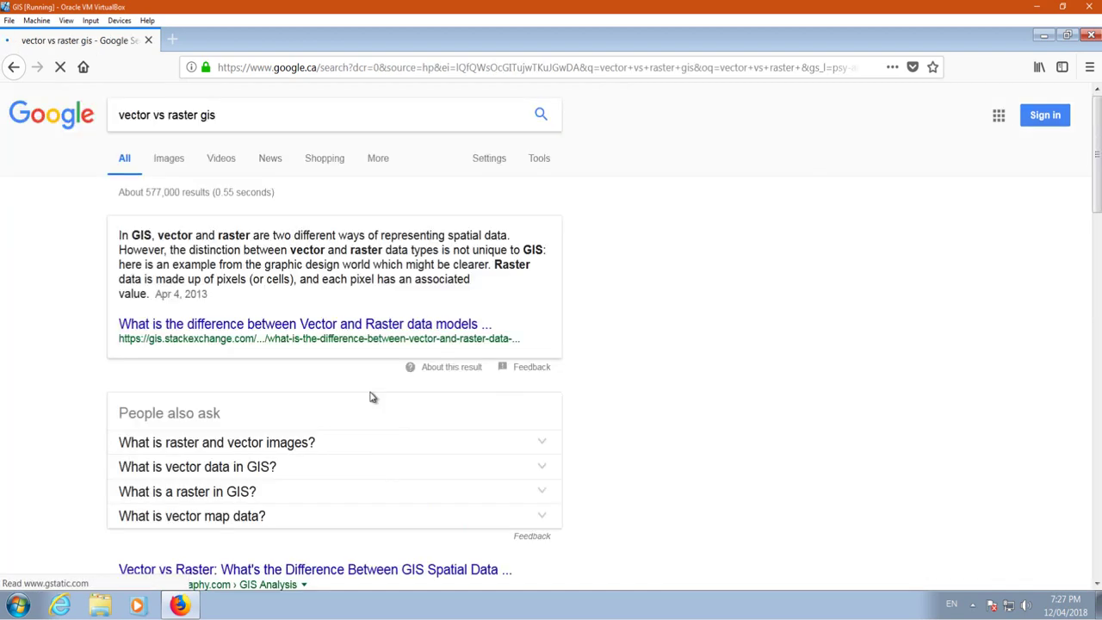
left_click(170, 165)
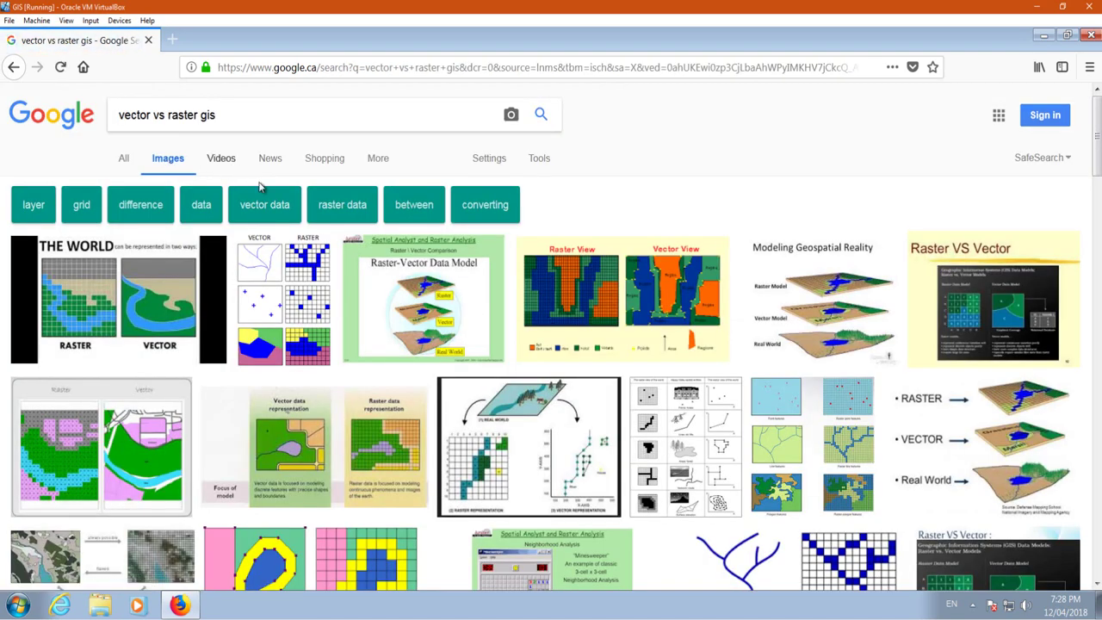
Preview the Azavea VECTOR/RASTER comparison image, then open the related GSP 270 Raster Data Models image.
left_click(308, 305)
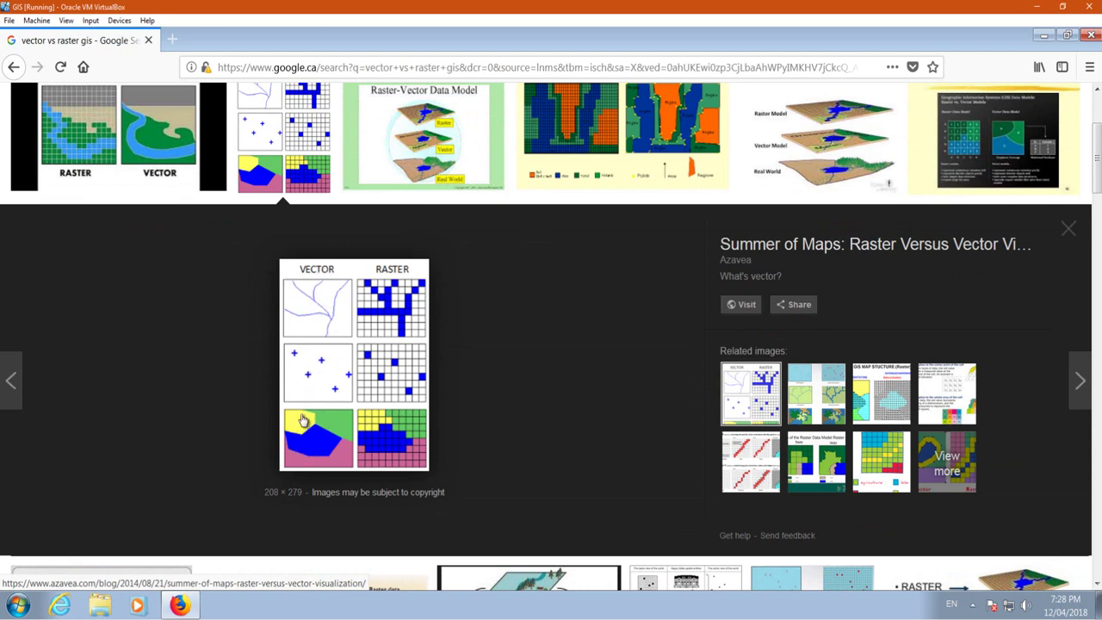
left_click(801, 403)
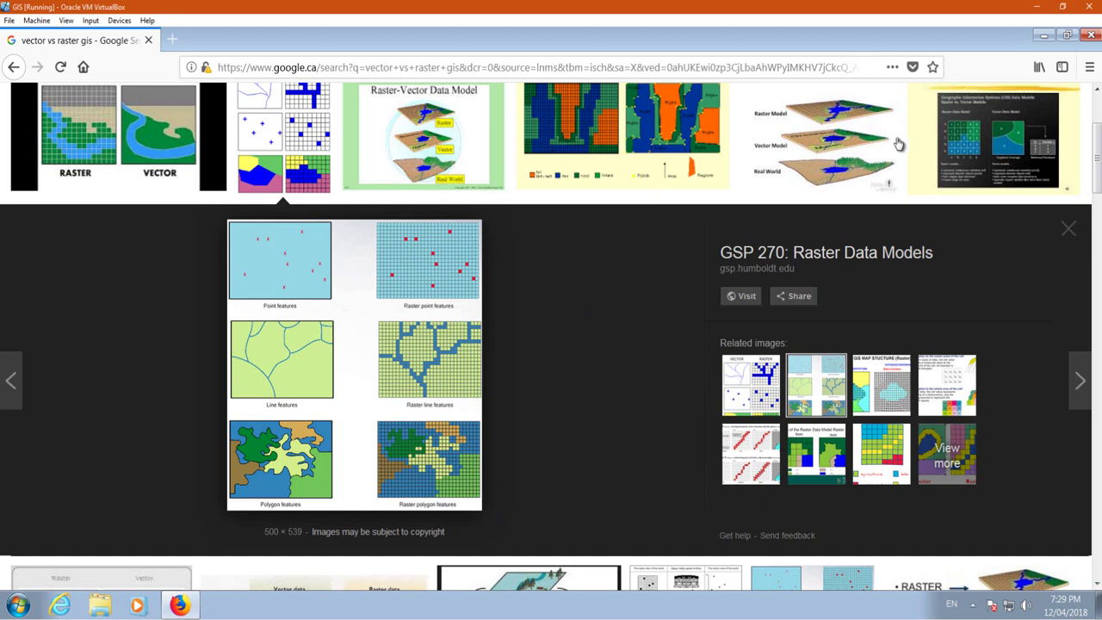
Close the GSP 270 Raster Data Models preview to return to the thumbnail grid.
left_click(1072, 231)
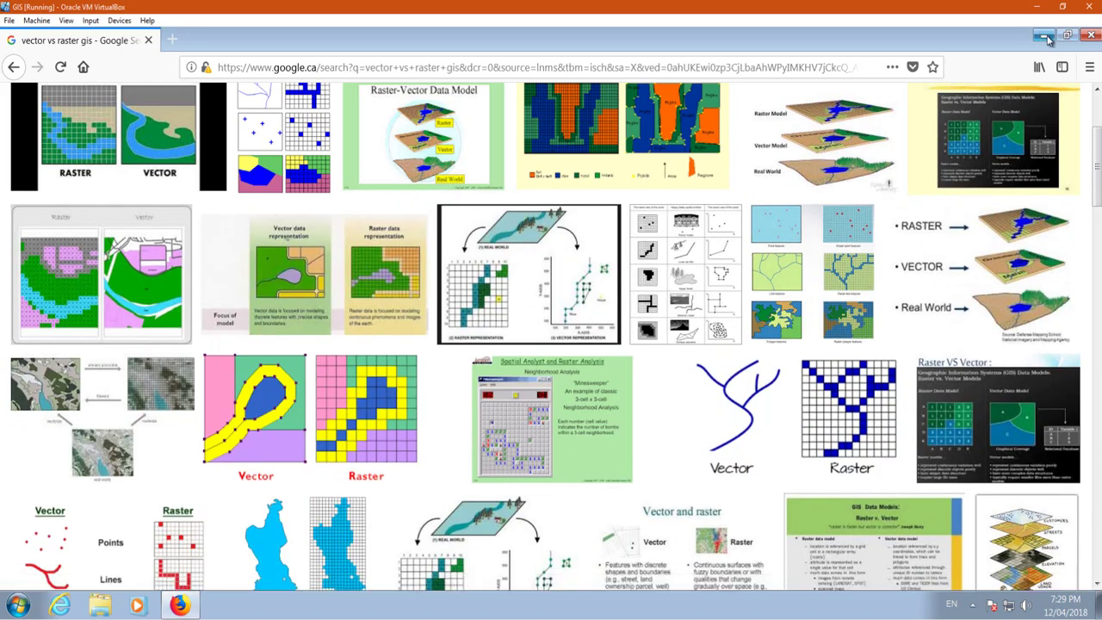
Minimize Firefox, create a desktop folder named lesson3, and open the links text file.
left_click(1042, 36)
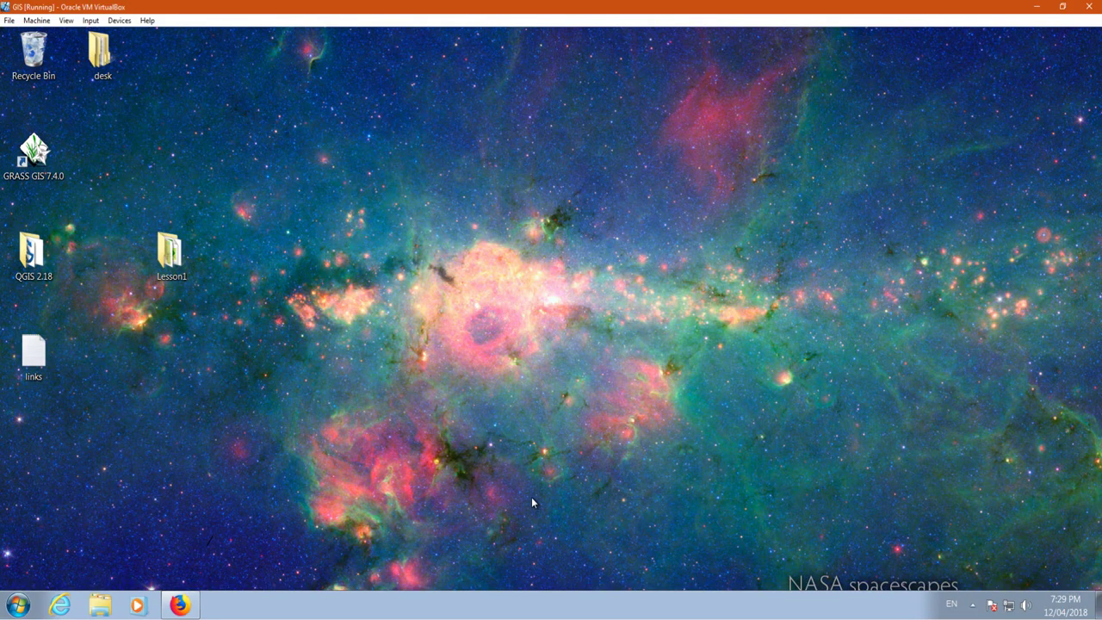
right_click(190, 355)
mouse_move(263, 449)
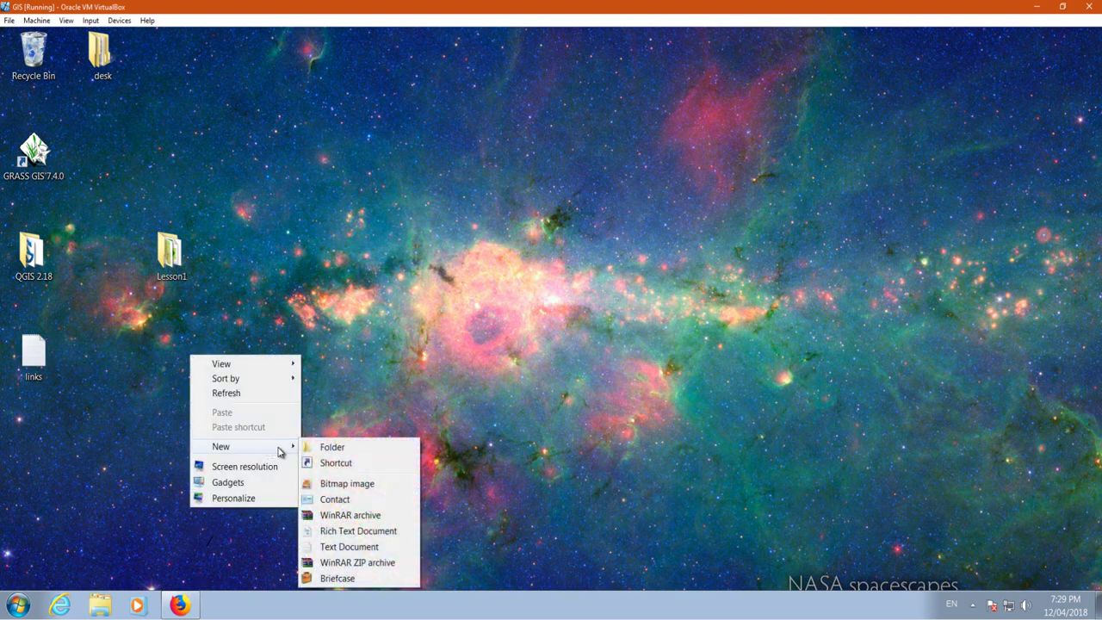
left_click(344, 448)
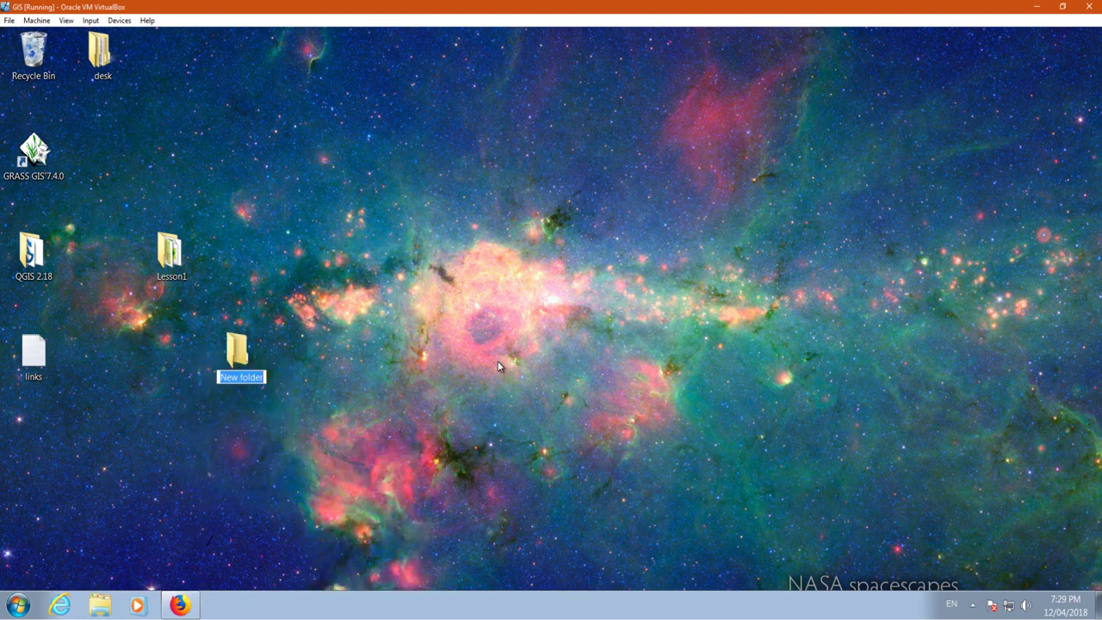
key("BackSpace")
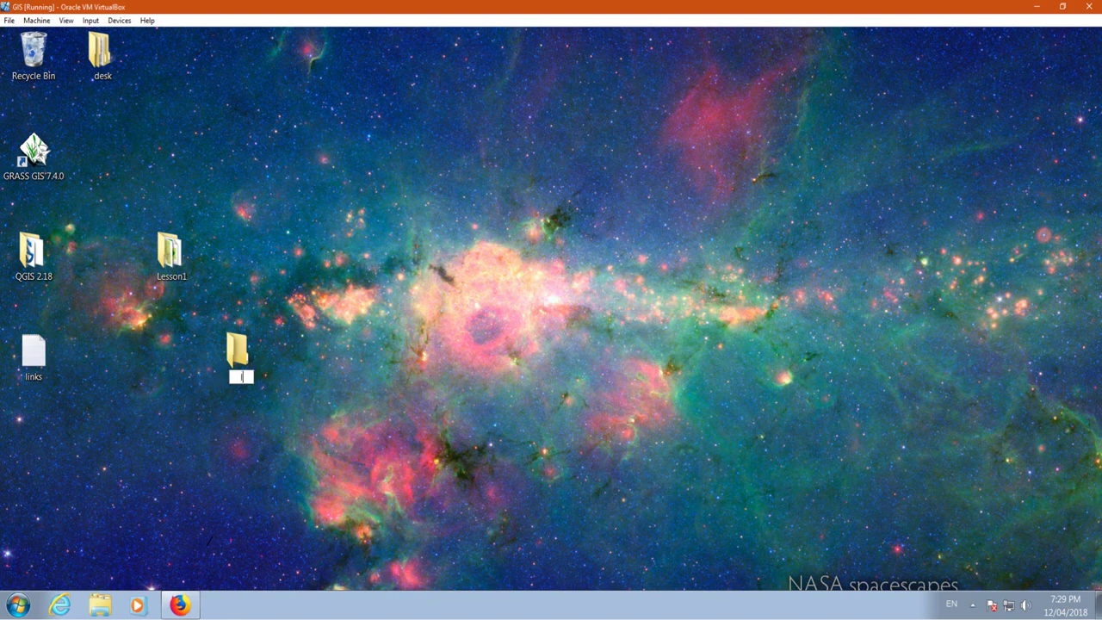
type("lesson3")
key("Return")
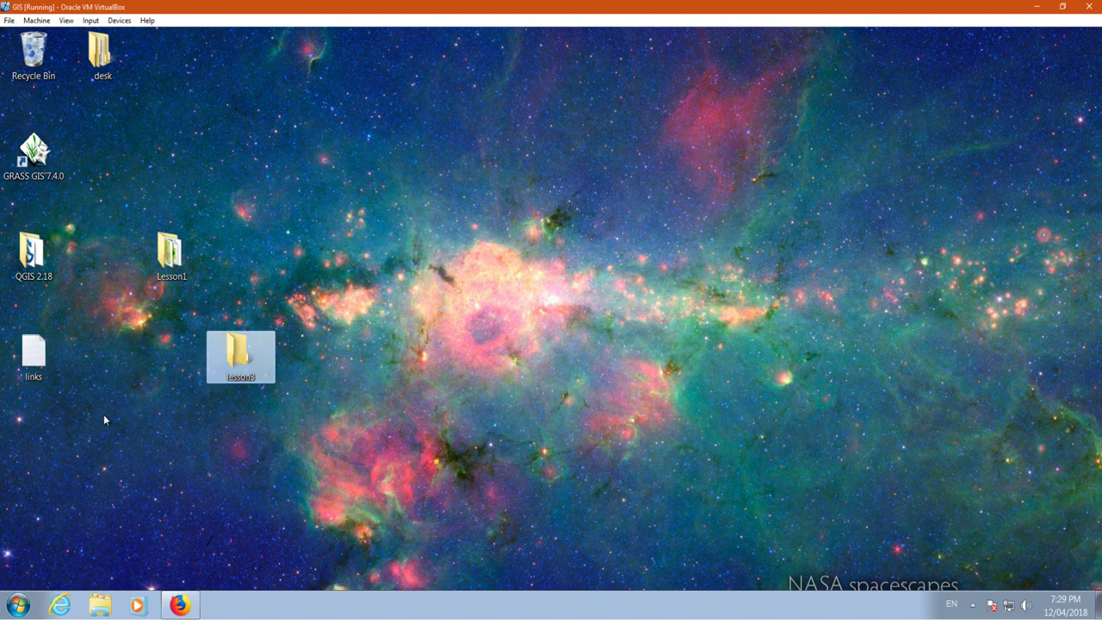
double_click(37, 364)
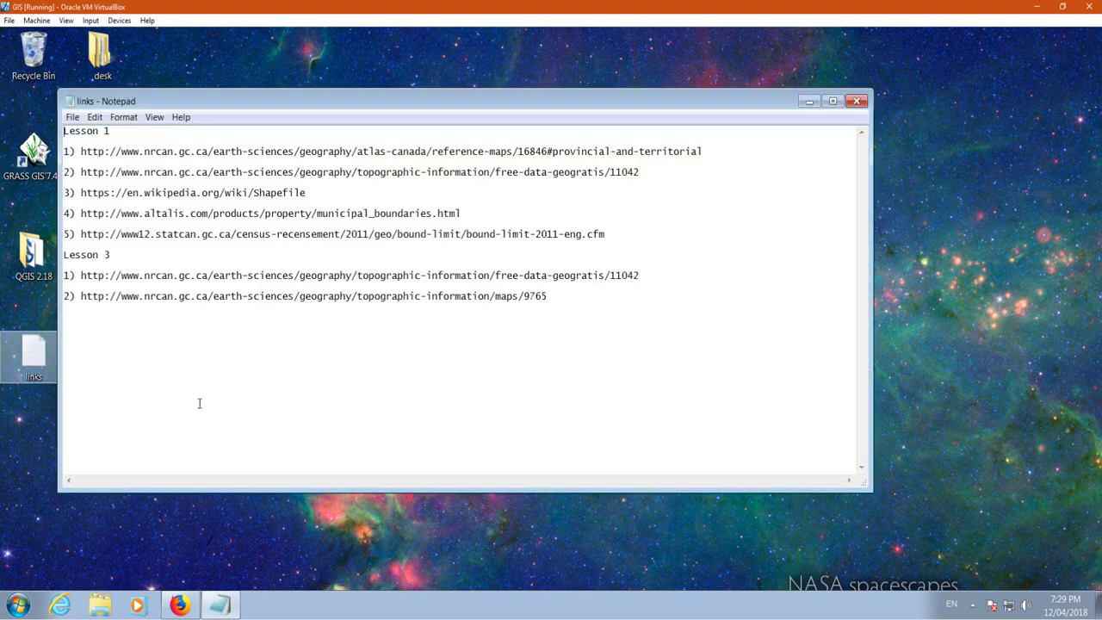
Copy the second Lesson 3 URL (nrcan.gc.ca maps/9765) from Notepad and switch back to Firefox.
left_click_drag(551, 296, 91, 307)
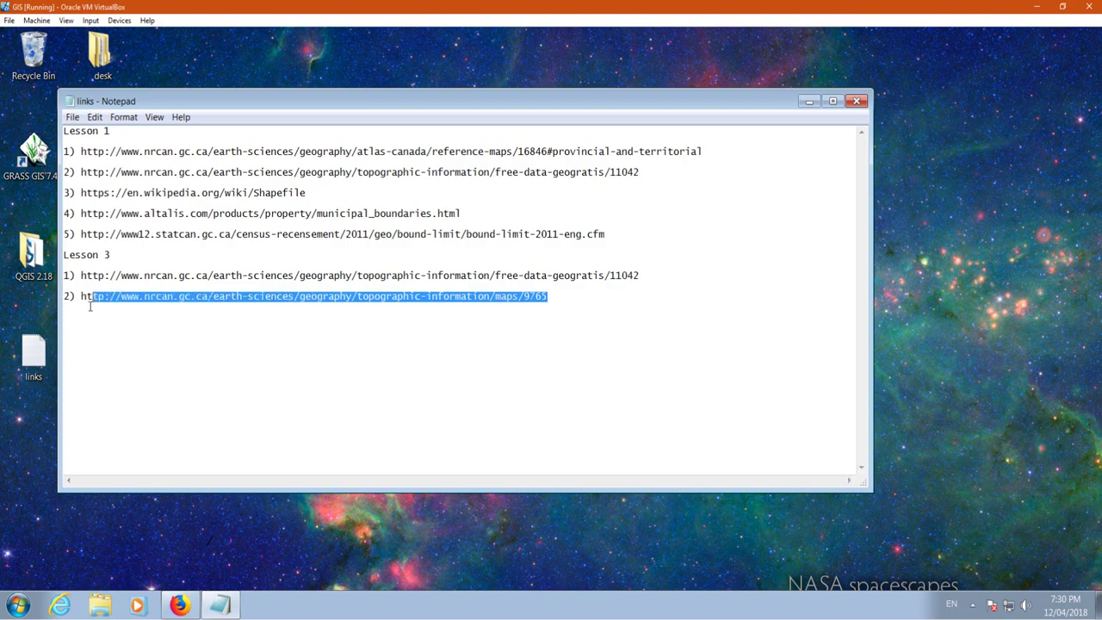
right_click(99, 299)
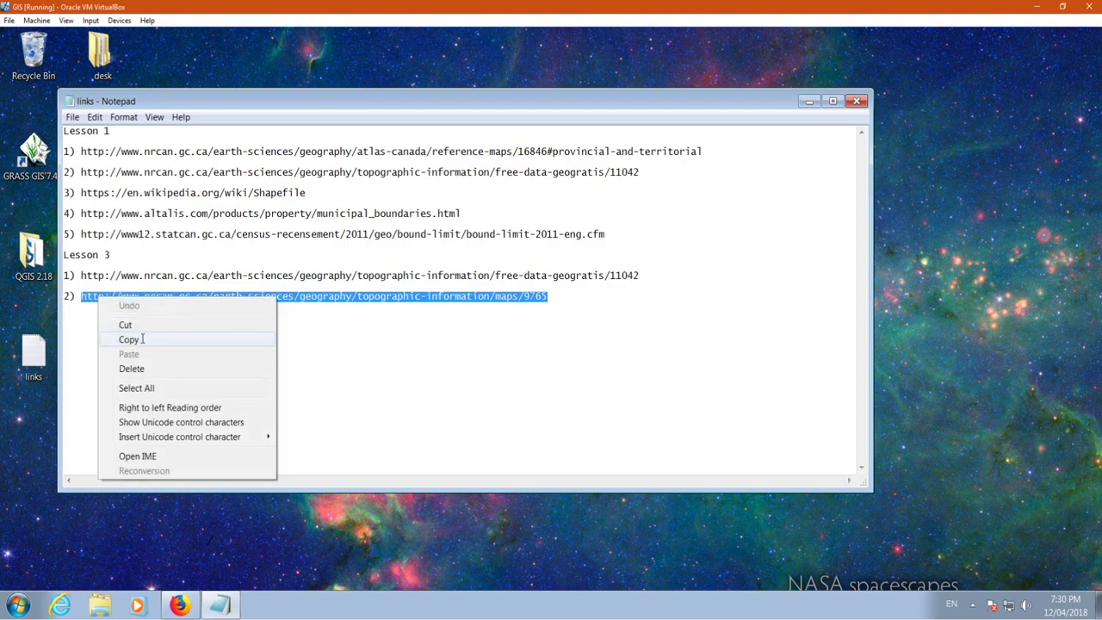
left_click(144, 339)
left_click(179, 606)
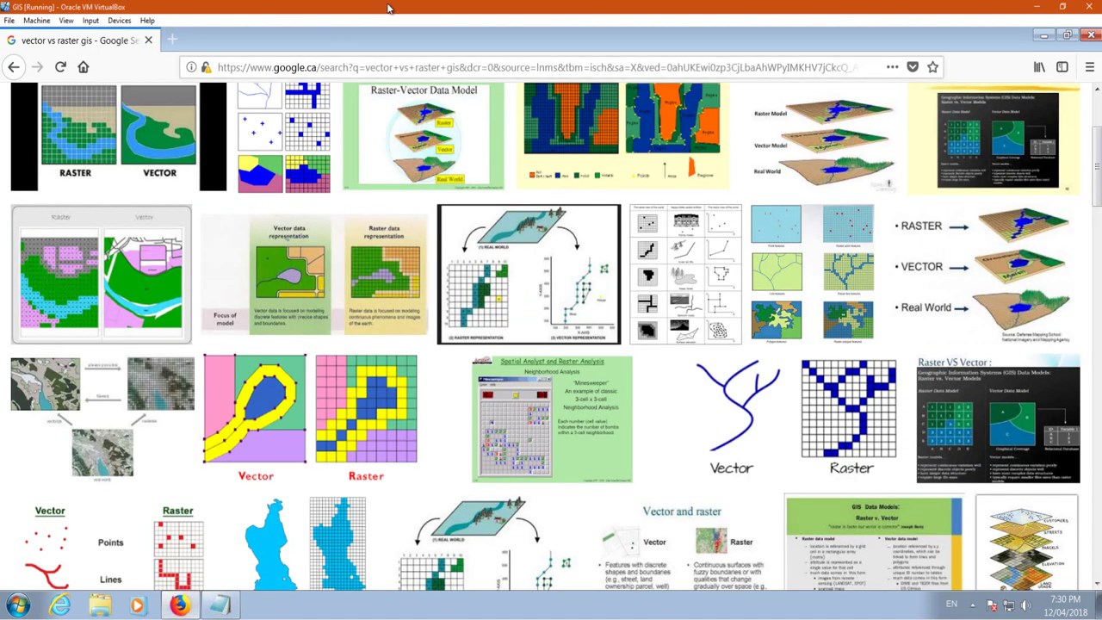
Load the copied nrcan.gc.ca address and open the 'PDF, TIFF, Shapefile and KML' downloads.
right_click(274, 68)
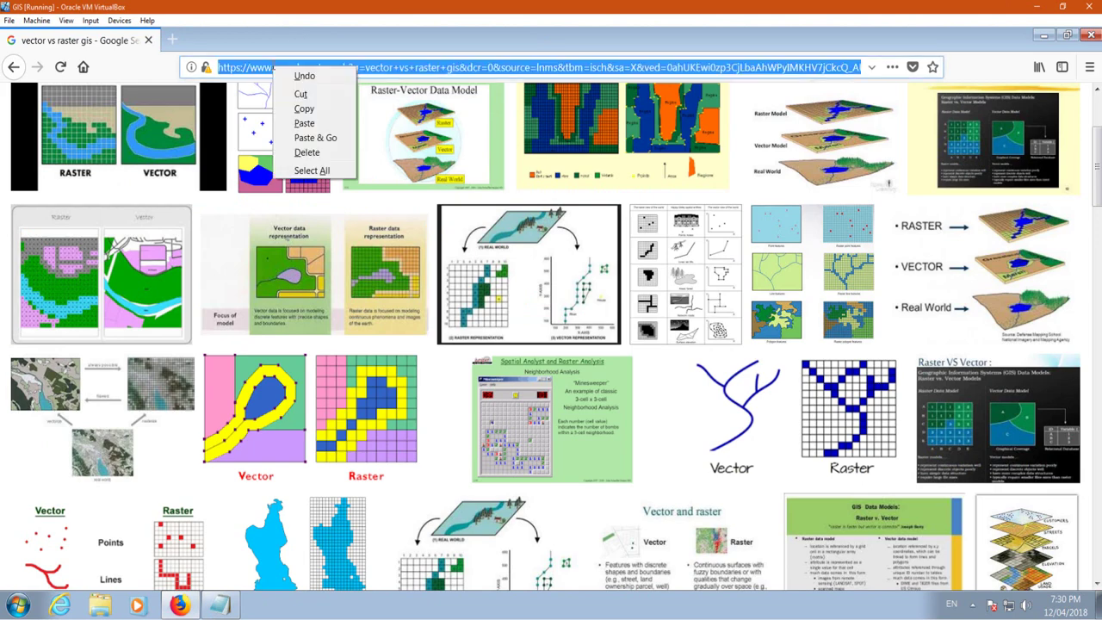
left_click(304, 123)
key("Return")
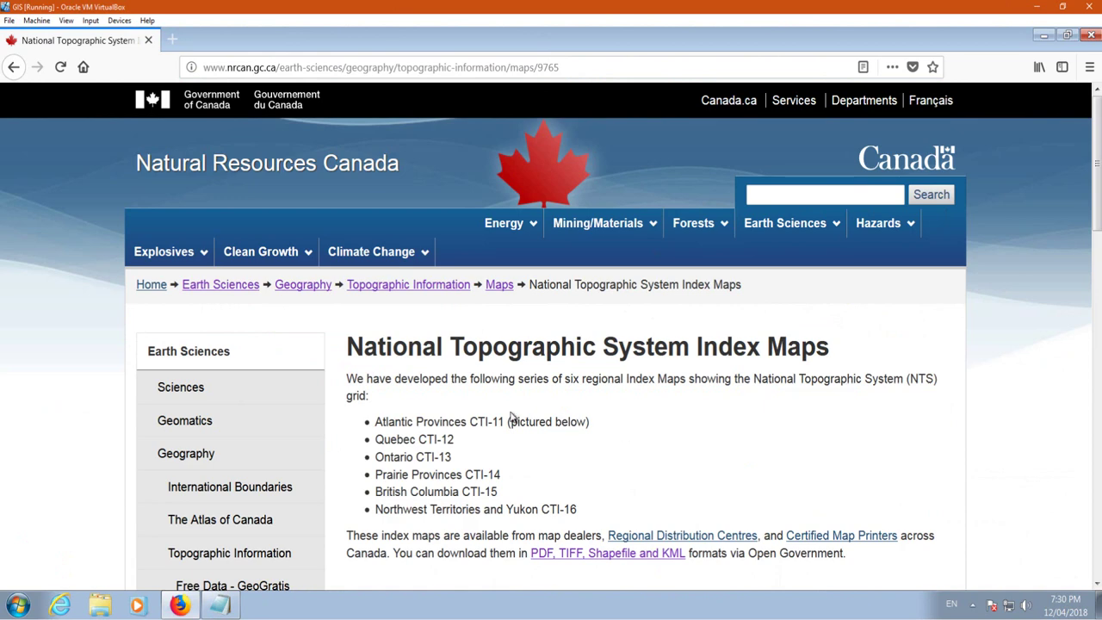
scroll(634, 349, "down", 3)
left_click(573, 304)
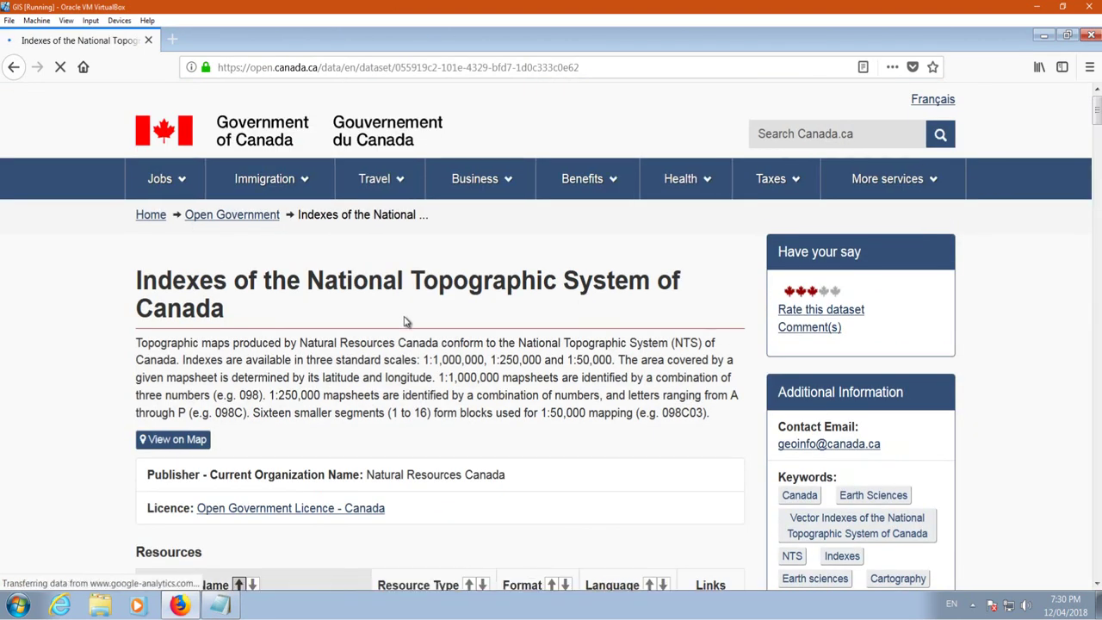
Access the Indexes in PDF format resource and open the Index 4 Prairies PDF.
scroll(406, 321, "down", 3)
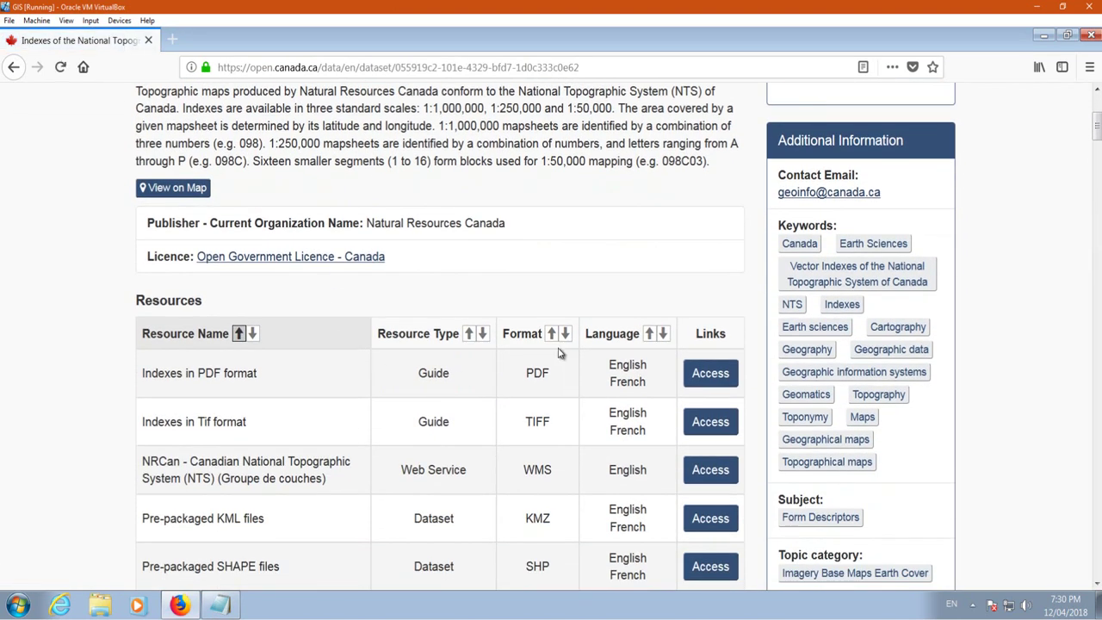
scroll(557, 373, "down", 2)
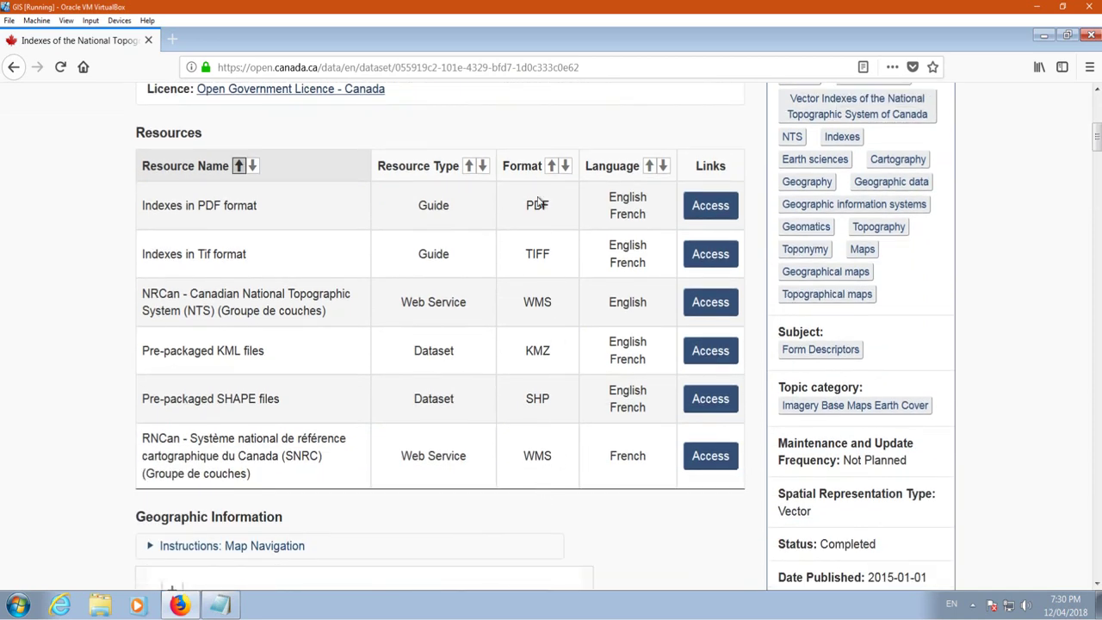
left_click(717, 214)
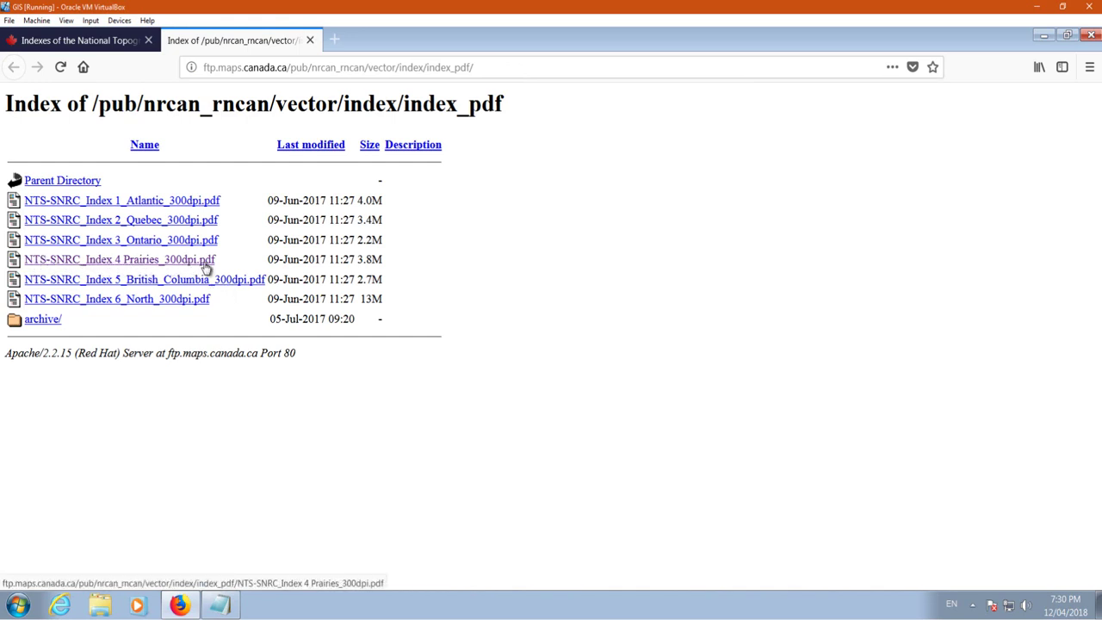
left_click(108, 267)
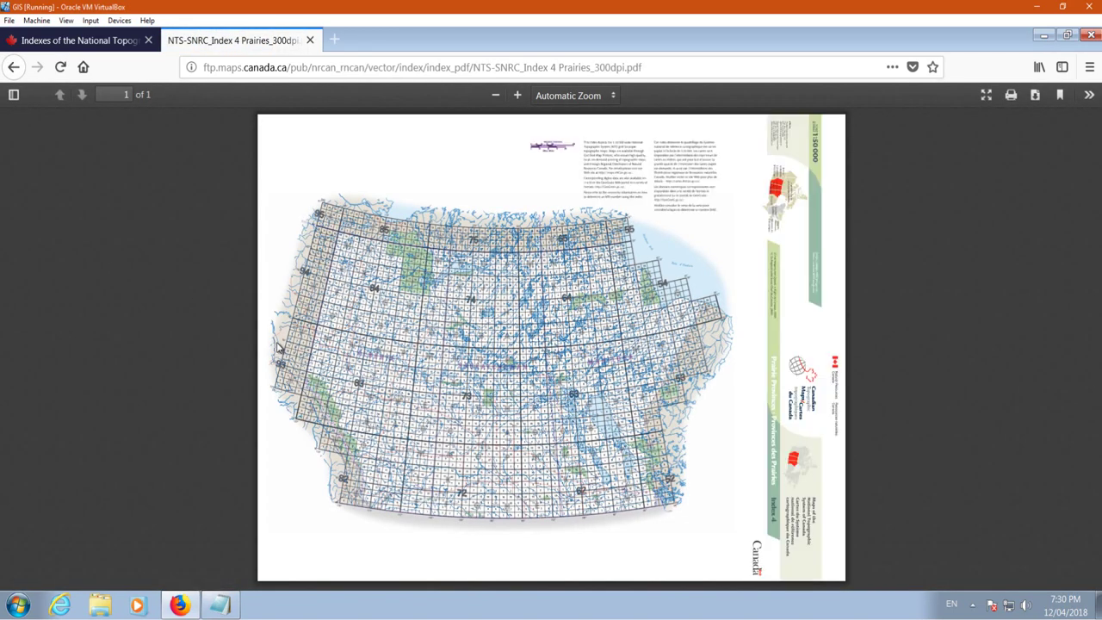
Zoom the Prairies index map to 150% and scroll to the NTS sheet 83 area.
left_click(517, 95)
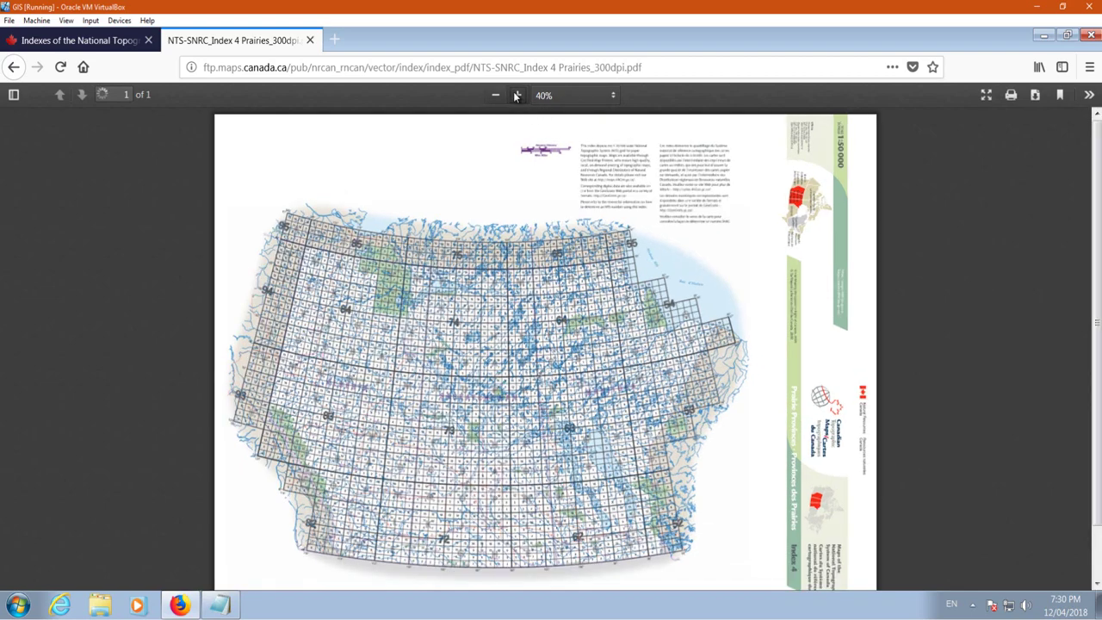
left_click(516, 96)
left_click(516, 96)
left_click(516, 95)
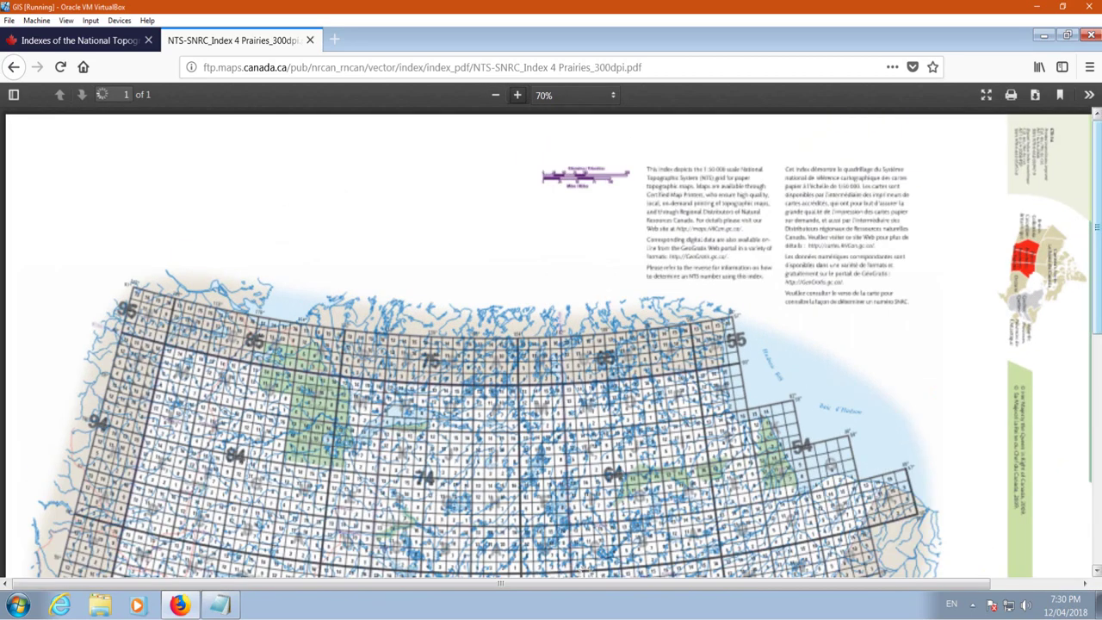
scroll(1078, 231, "down", 5)
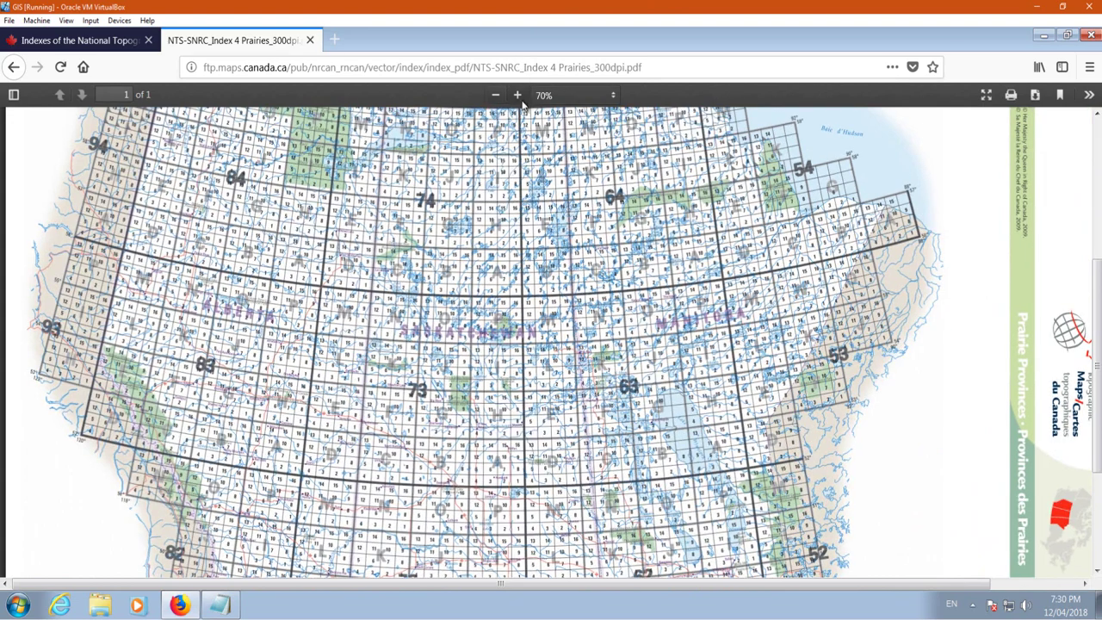
left_click(517, 94)
left_click(516, 94)
left_click(516, 94)
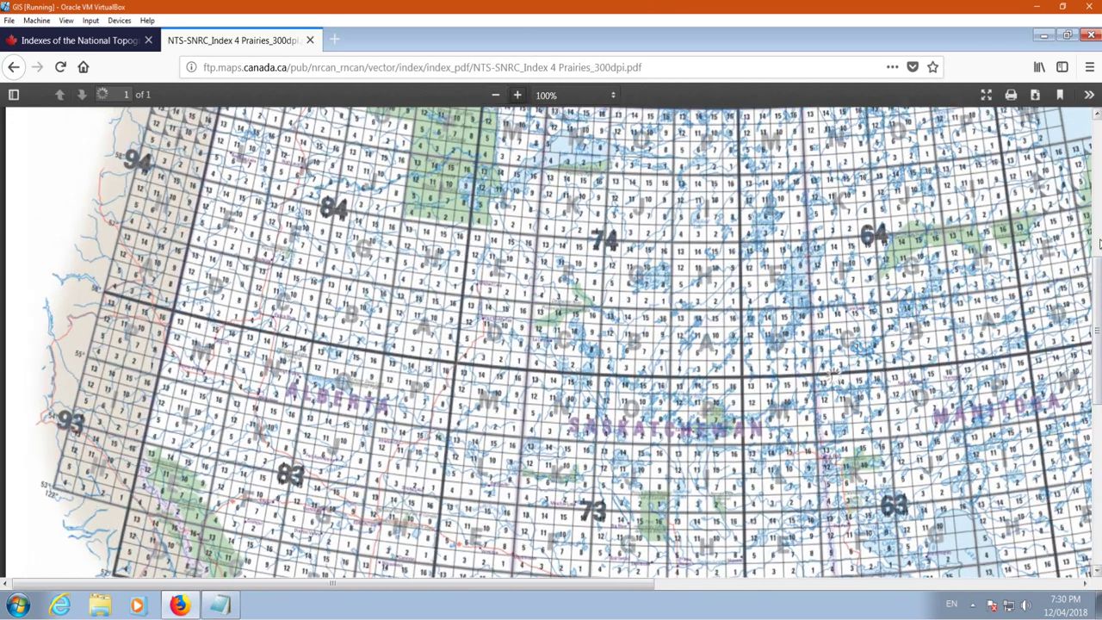
scroll(833, 379, "down", 4)
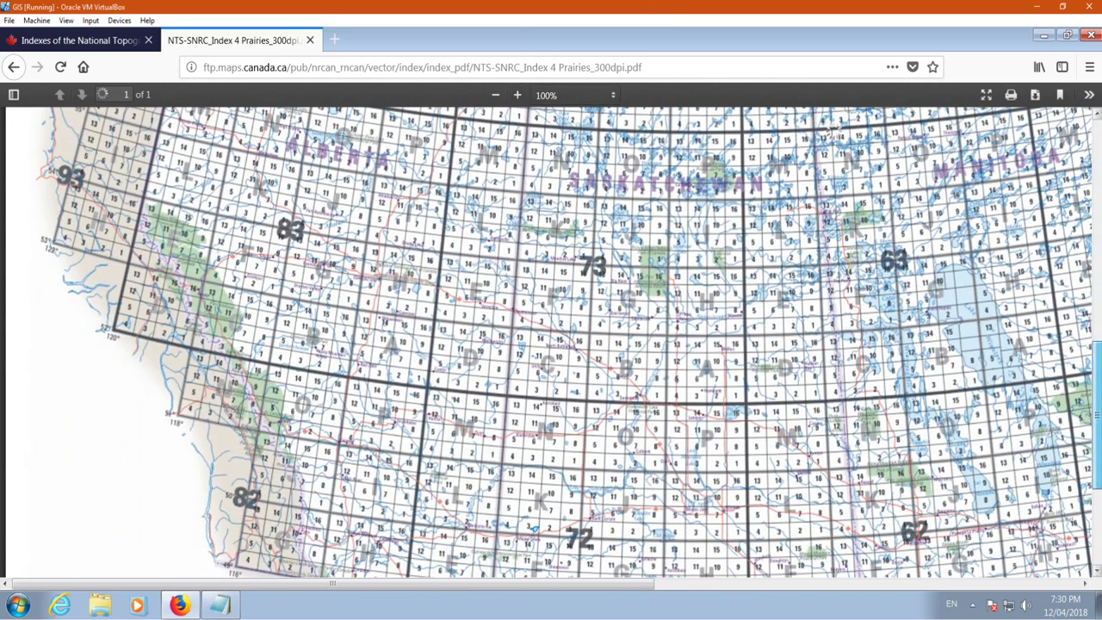
left_click(516, 96)
left_click(516, 95)
left_click(516, 96)
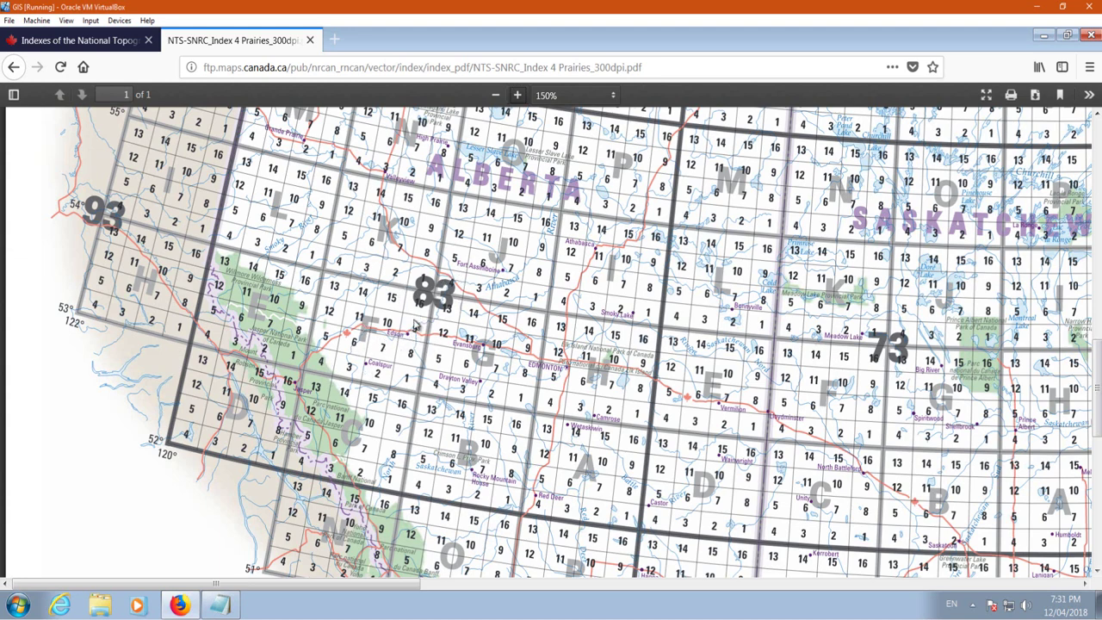
Open a new Firefox tab and copy the Lesson 3 GeoGratis link from Notepad.
left_click(333, 39)
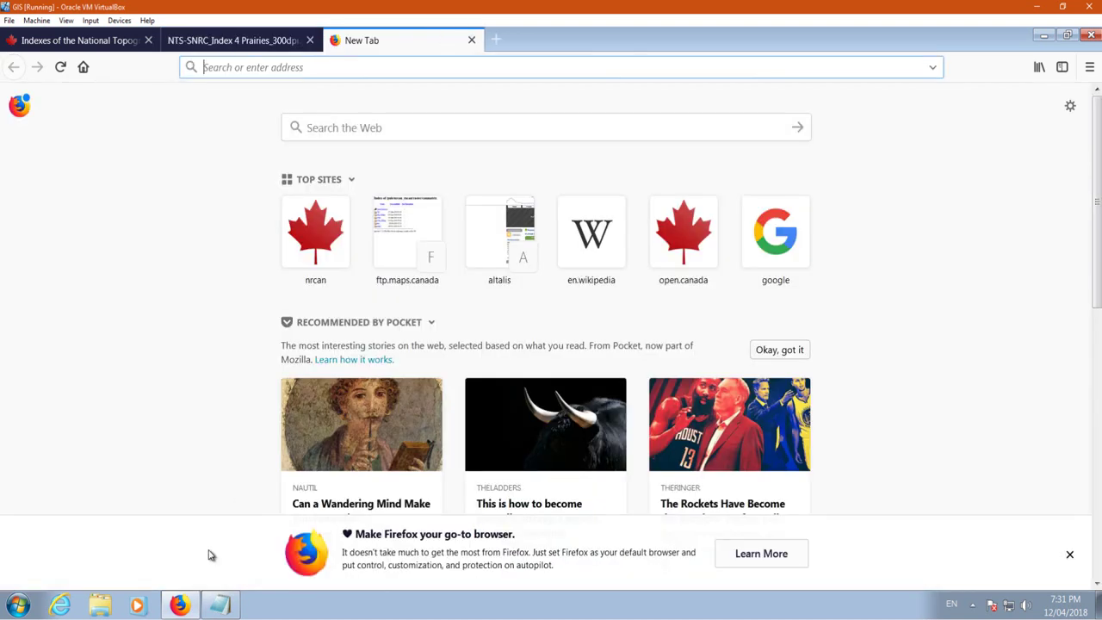
left_click(221, 607)
left_click(656, 303)
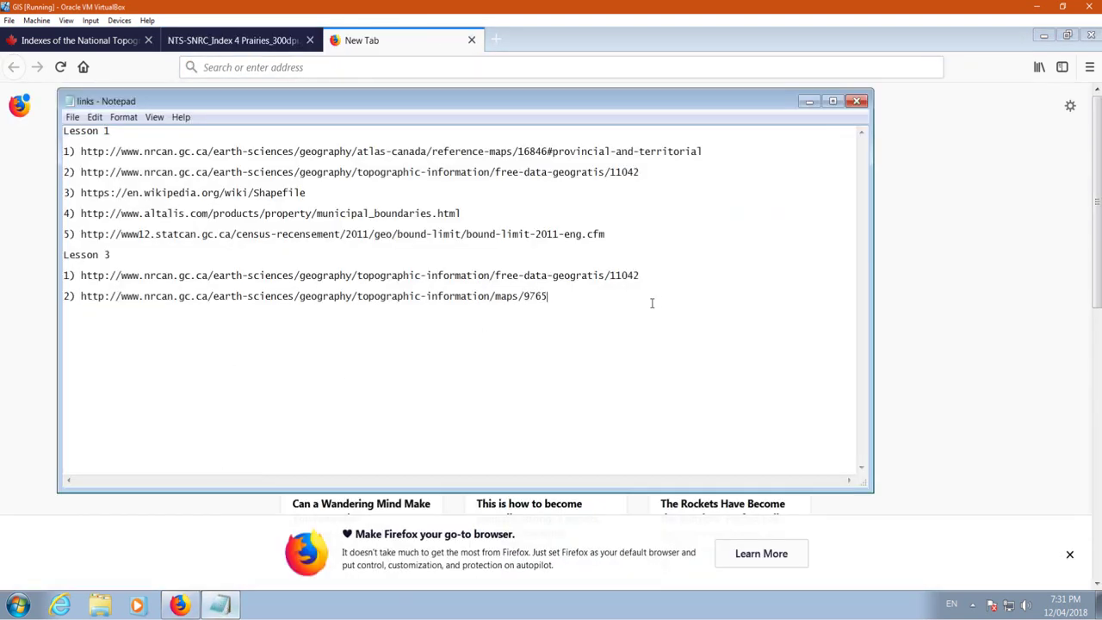
left_click_drag(646, 277, 100, 278)
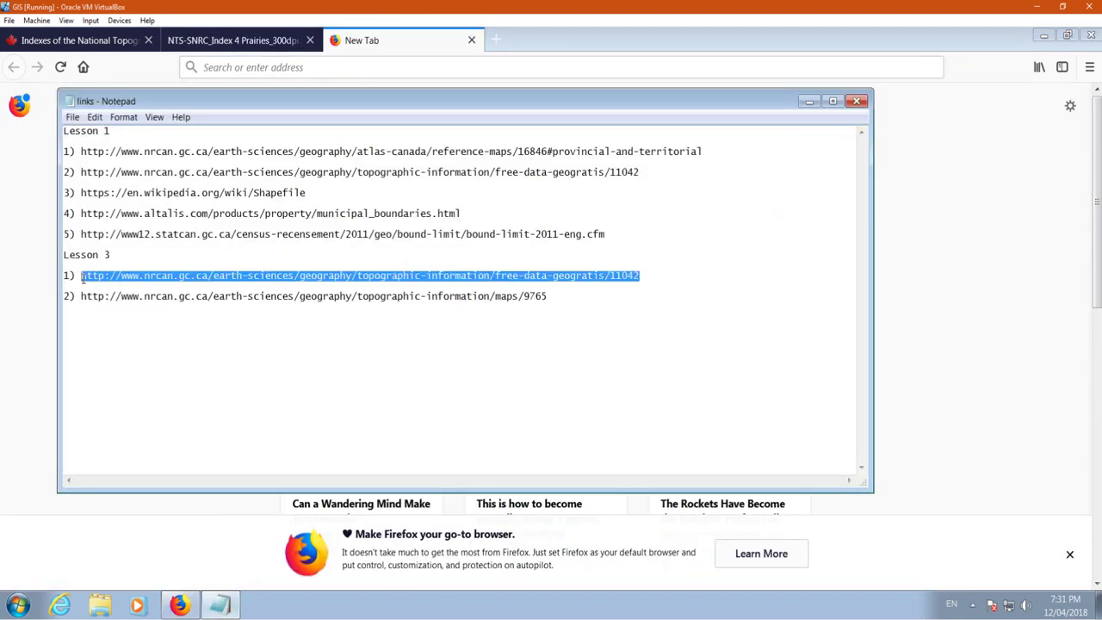
right_click(103, 275)
left_click(138, 314)
Paste the GeoGratis link into the new tab's address bar and load the page.
left_click(247, 67)
right_click(247, 67)
left_click(301, 128)
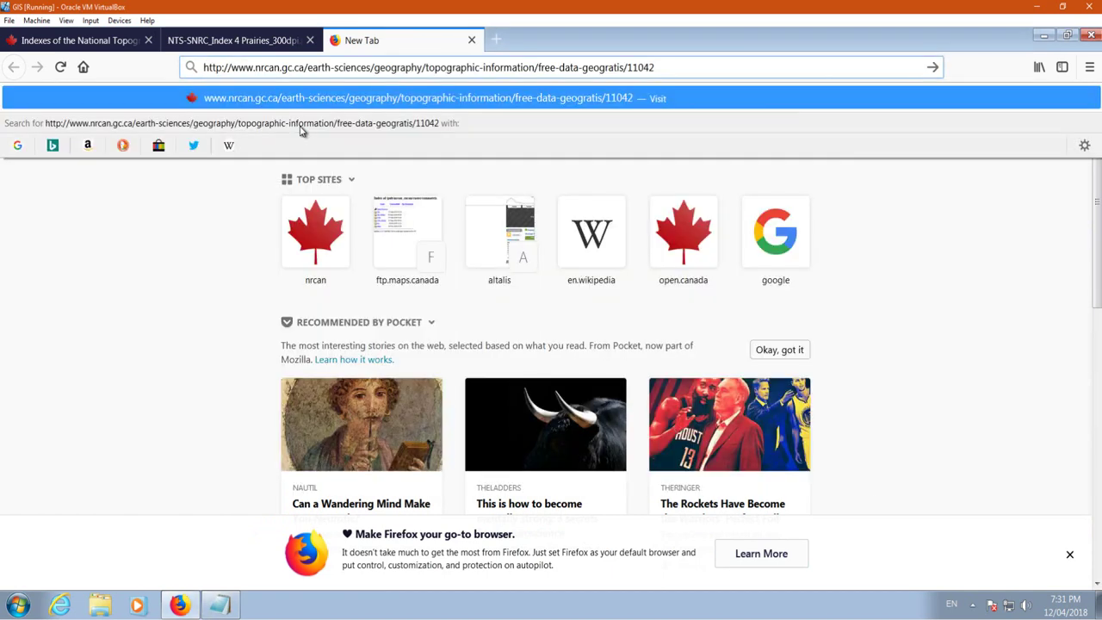
key("Return")
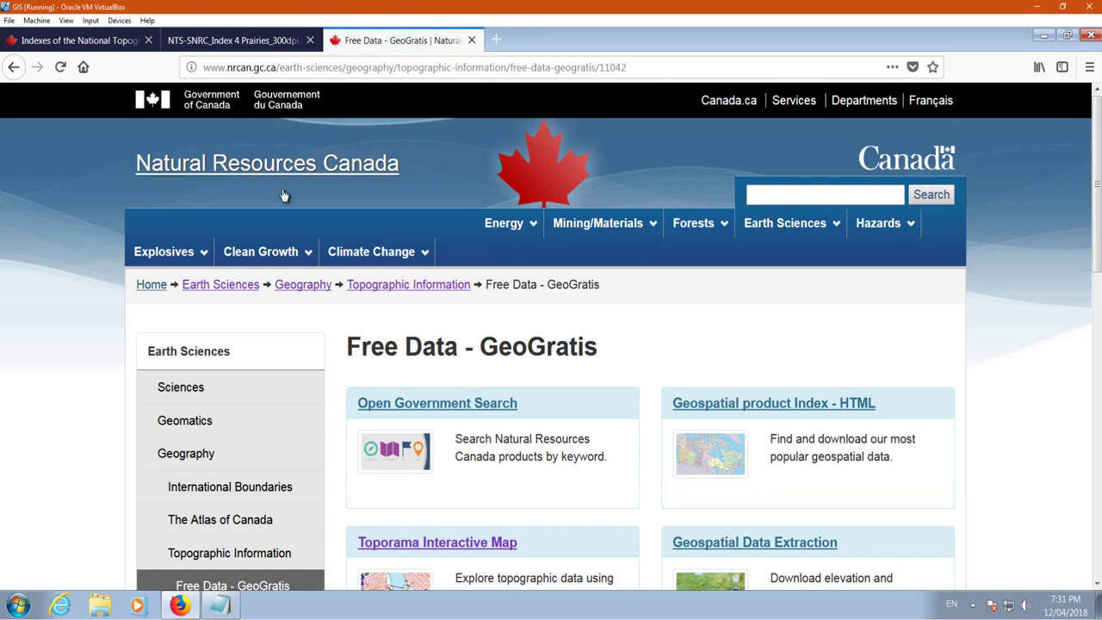
Follow Toporama Interactive Map and Download Maps and Data to 'Get all maps for all of Canada'.
scroll(133, 280, "down", 2)
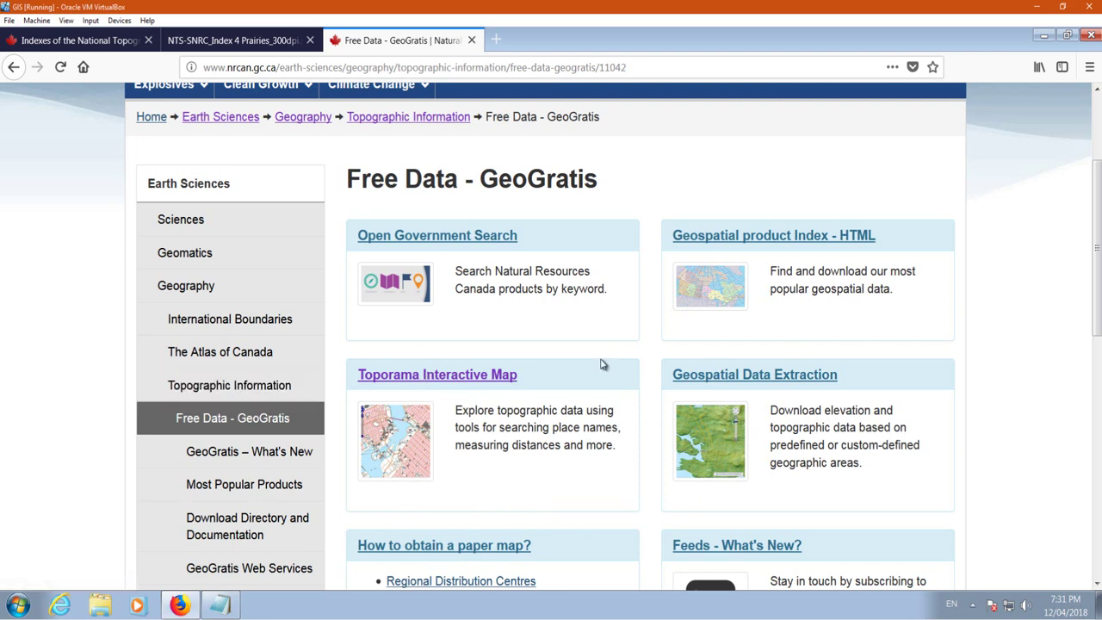
scroll(443, 372, "down", 2)
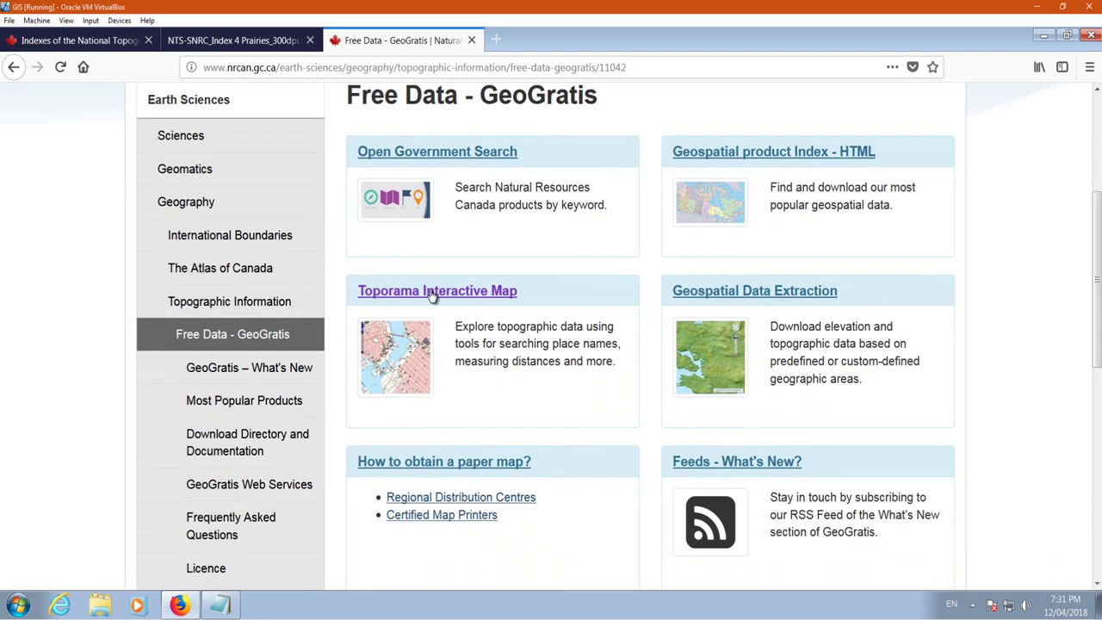
left_click(433, 293)
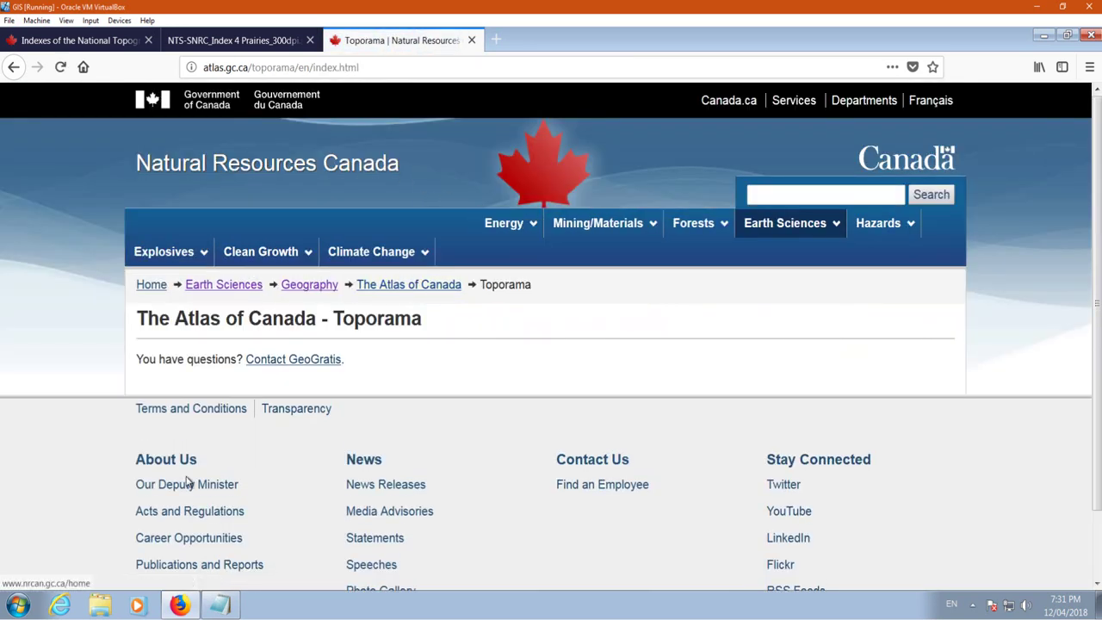
scroll(440, 258, "down", 8)
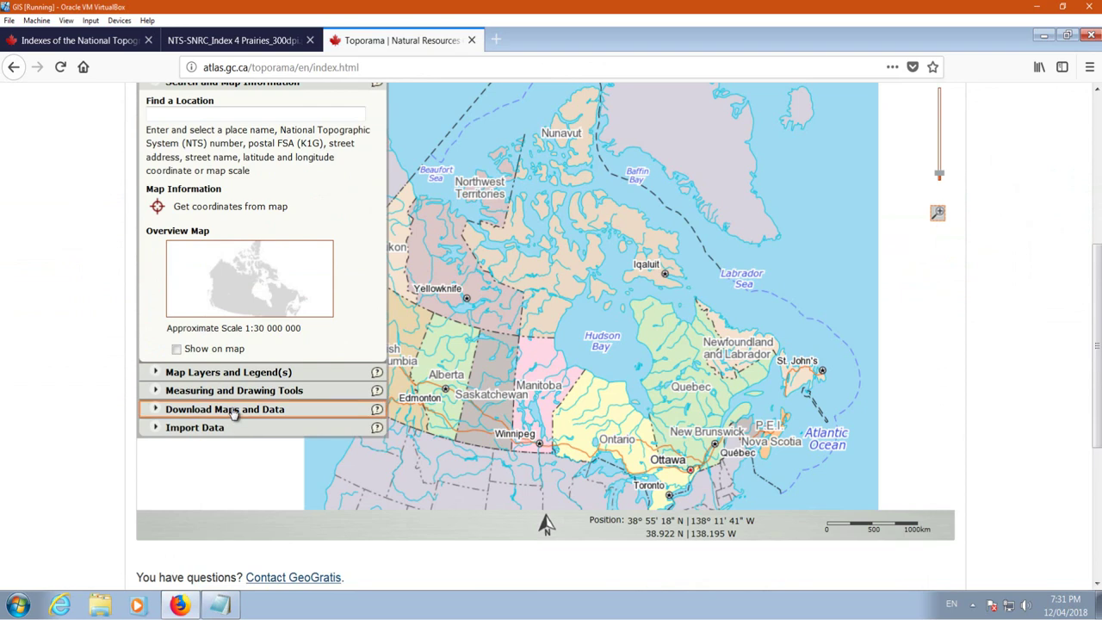
left_click(228, 411)
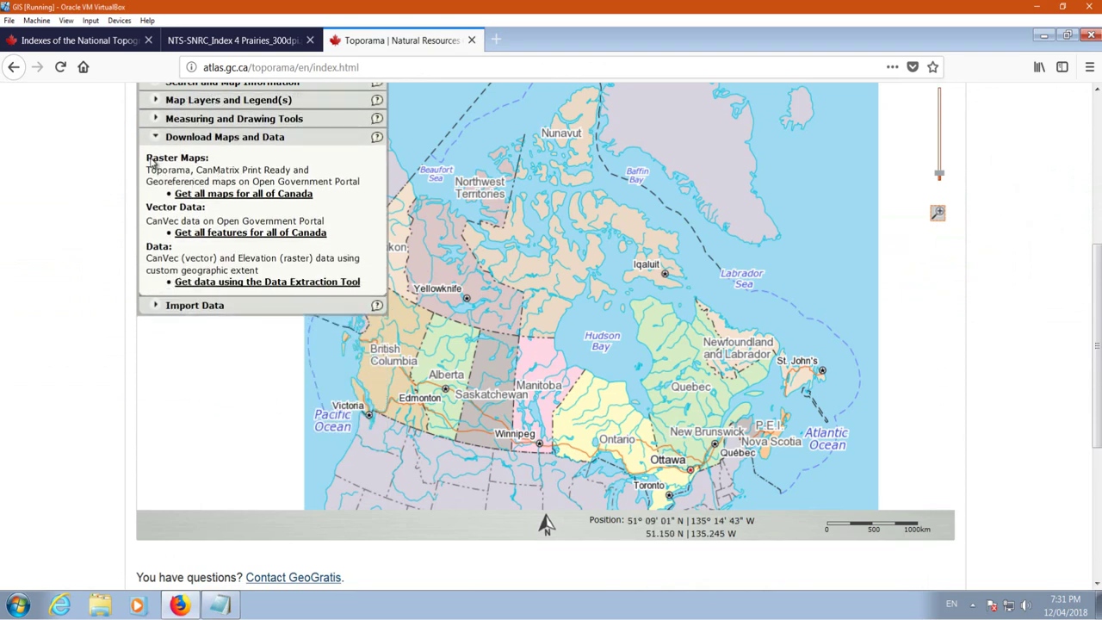
left_click(241, 194)
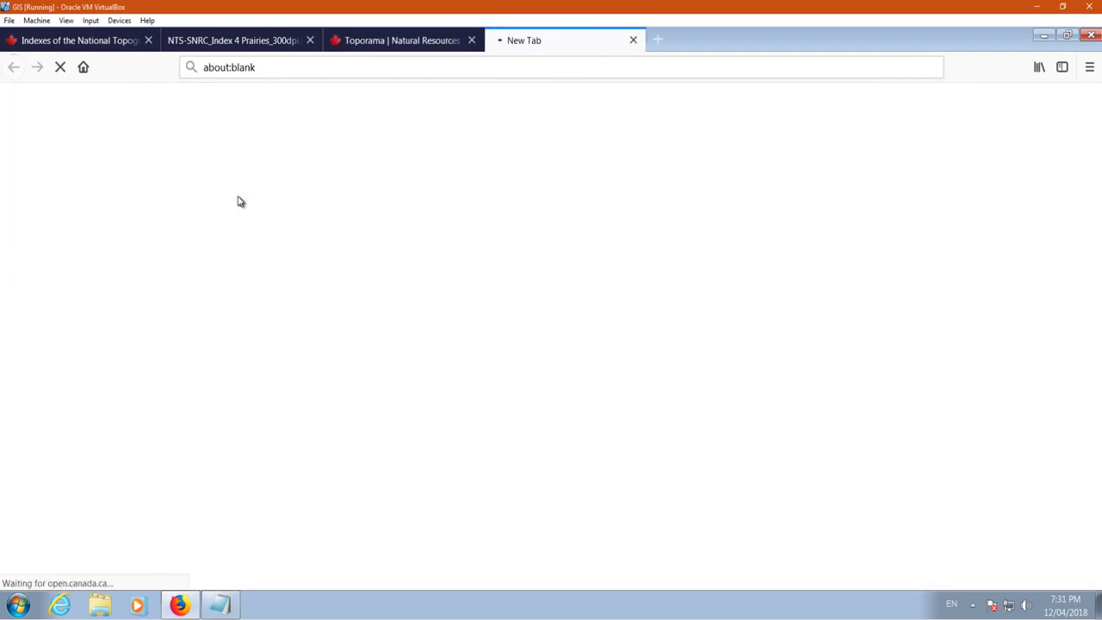
scroll(353, 189, "down", 5)
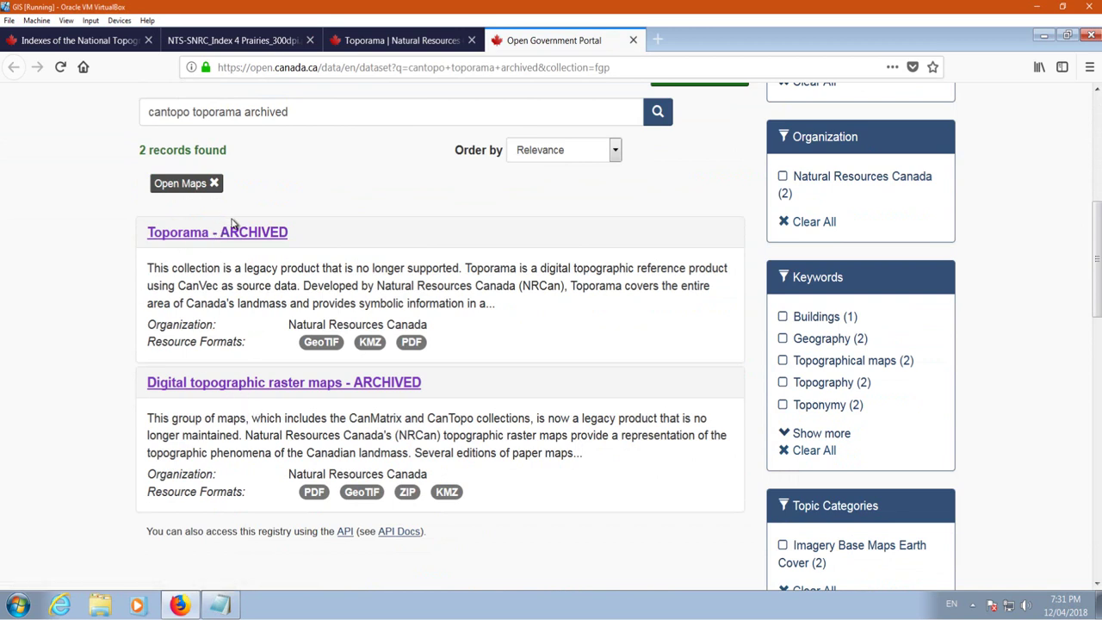
Open the 'Digital topographic raster maps - ARCHIVED' record and access its CanMatrix Georeferenced GeoTIF directory.
left_click(374, 389)
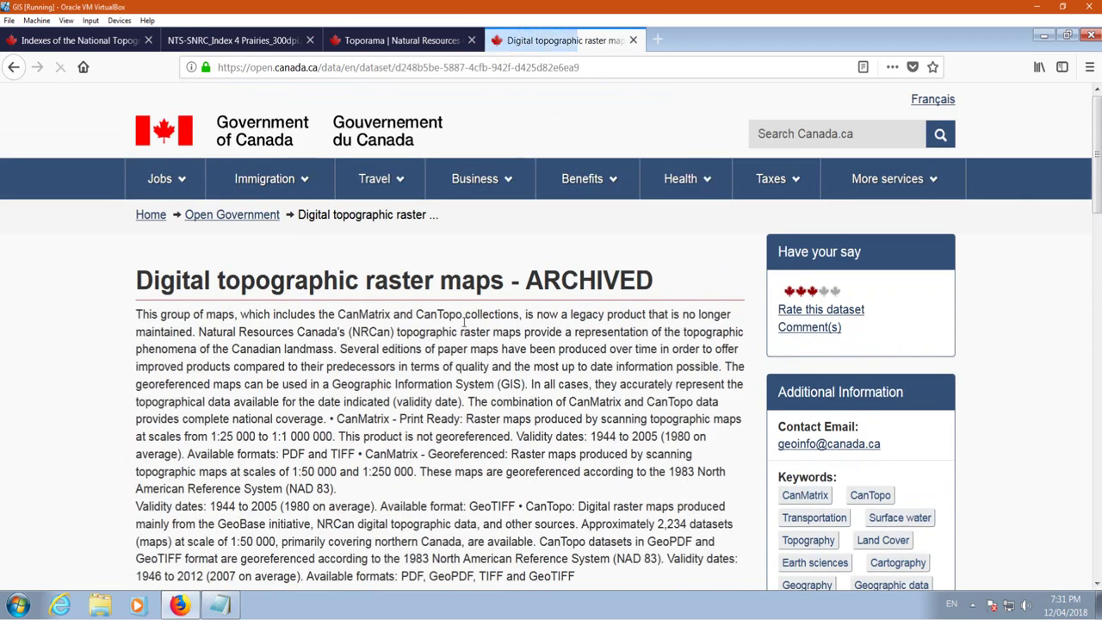
scroll(460, 319, "down", 3)
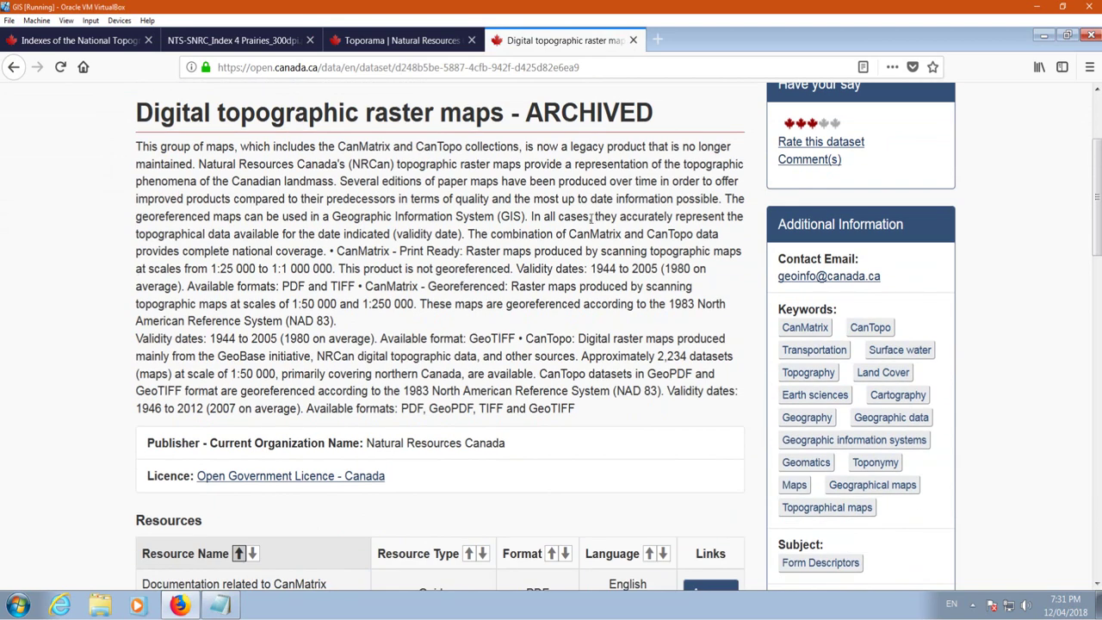
scroll(353, 338, "down", 6)
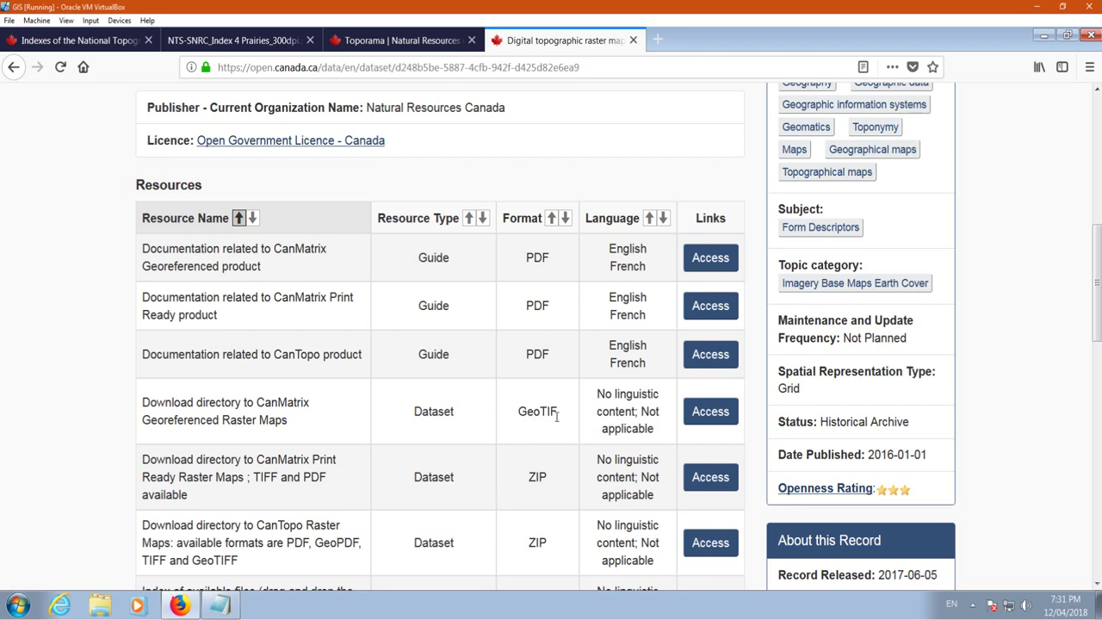
left_click(700, 413)
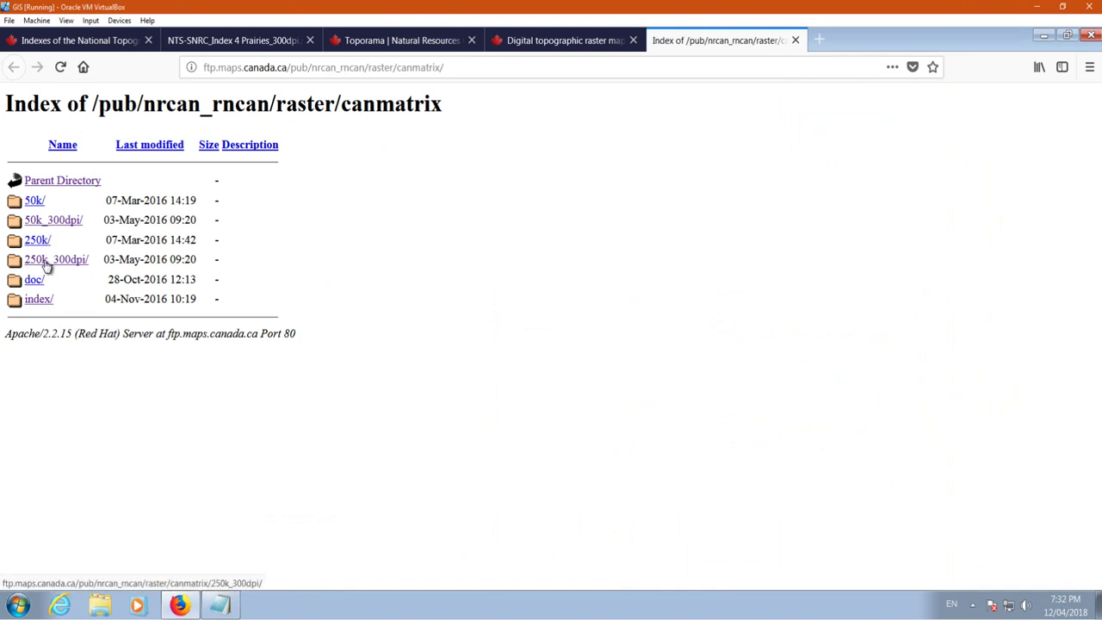
Open the 250k_300dpi folder and then its 083 subfolder.
left_click(72, 266)
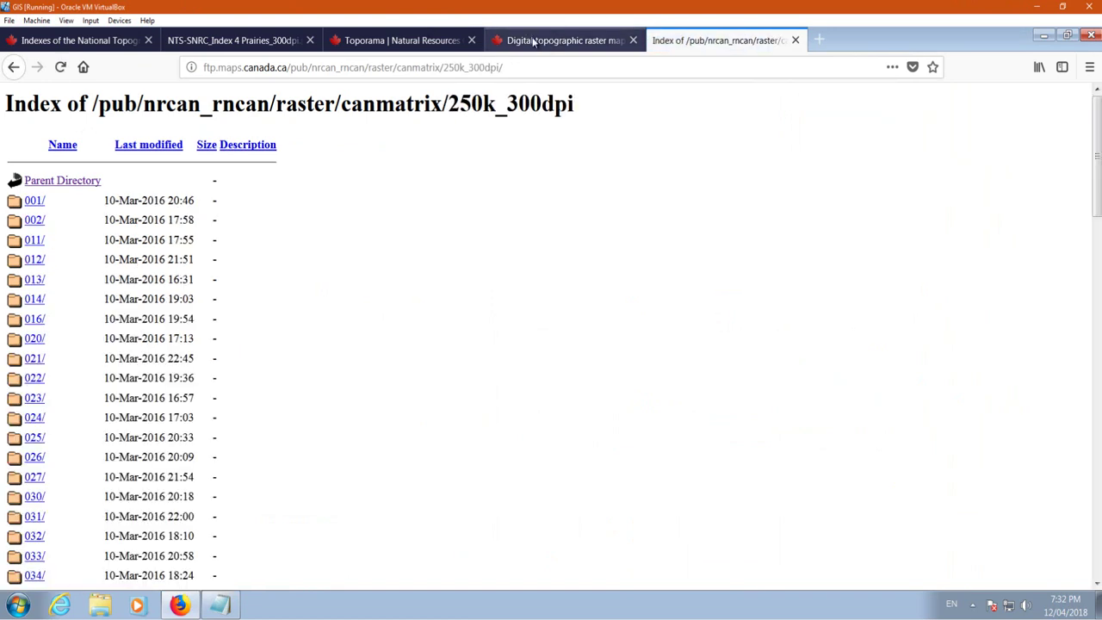
scroll(79, 289, "down", 10)
scroll(39, 357, "down", 2)
scroll(44, 344, "up", 2)
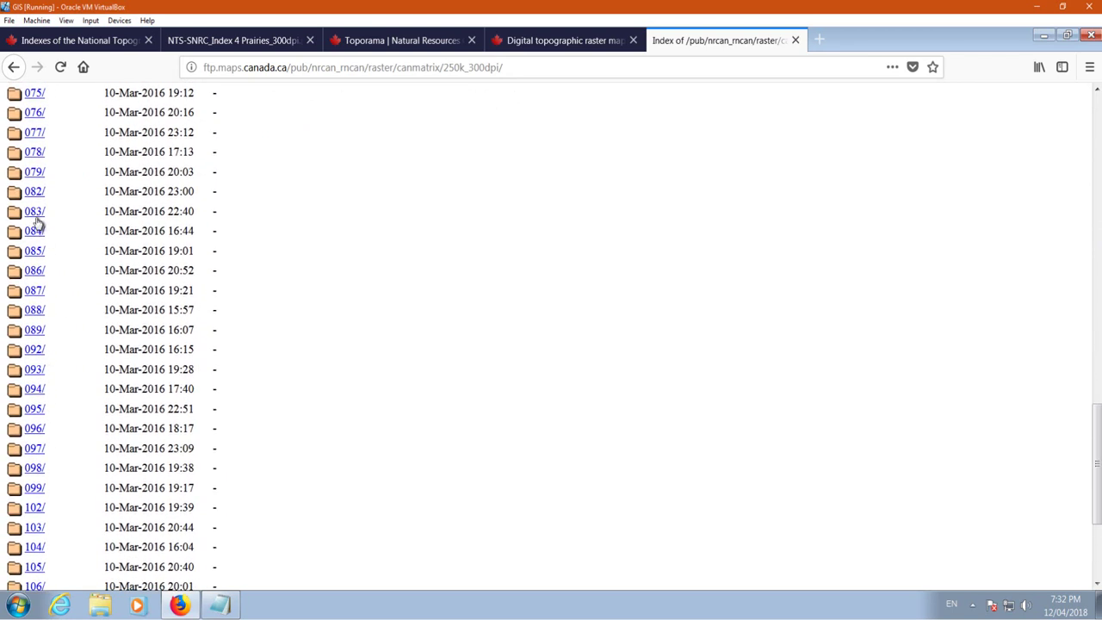
left_click(35, 215)
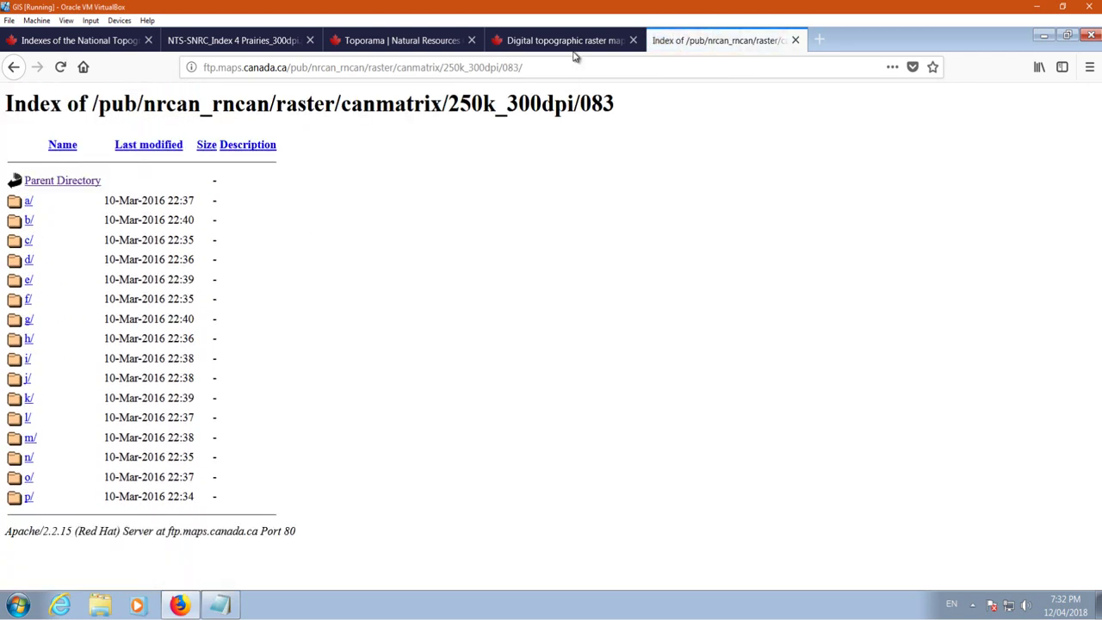
Compare the Toporama, dataset and Prairies index tabs, then open the 083/f folder for sheet 083F.
left_click(441, 40)
left_click(522, 41)
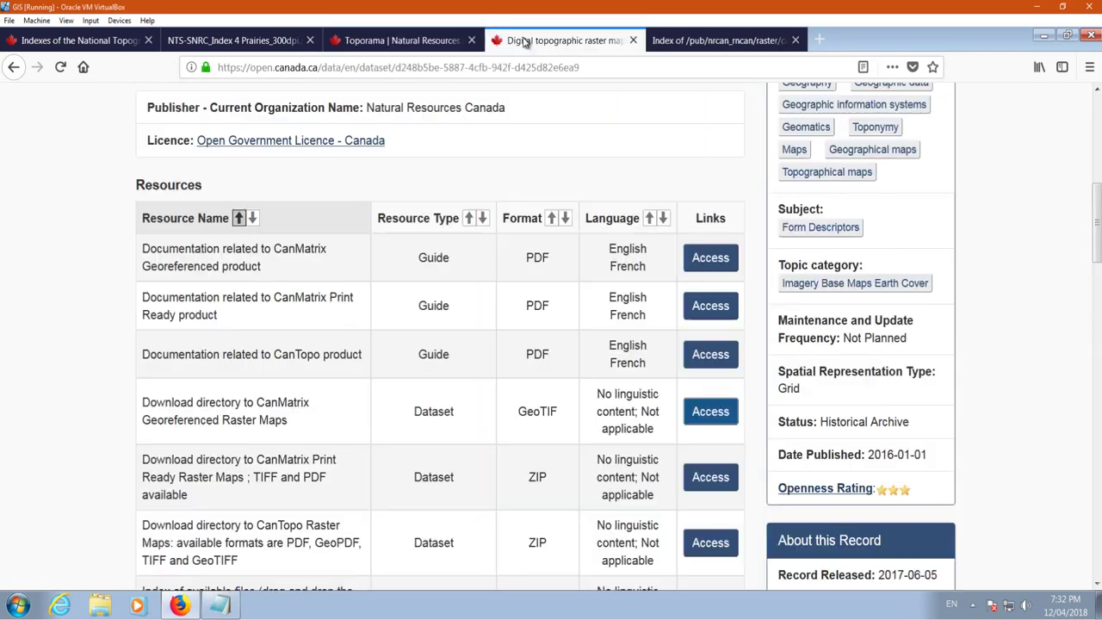
left_click(269, 41)
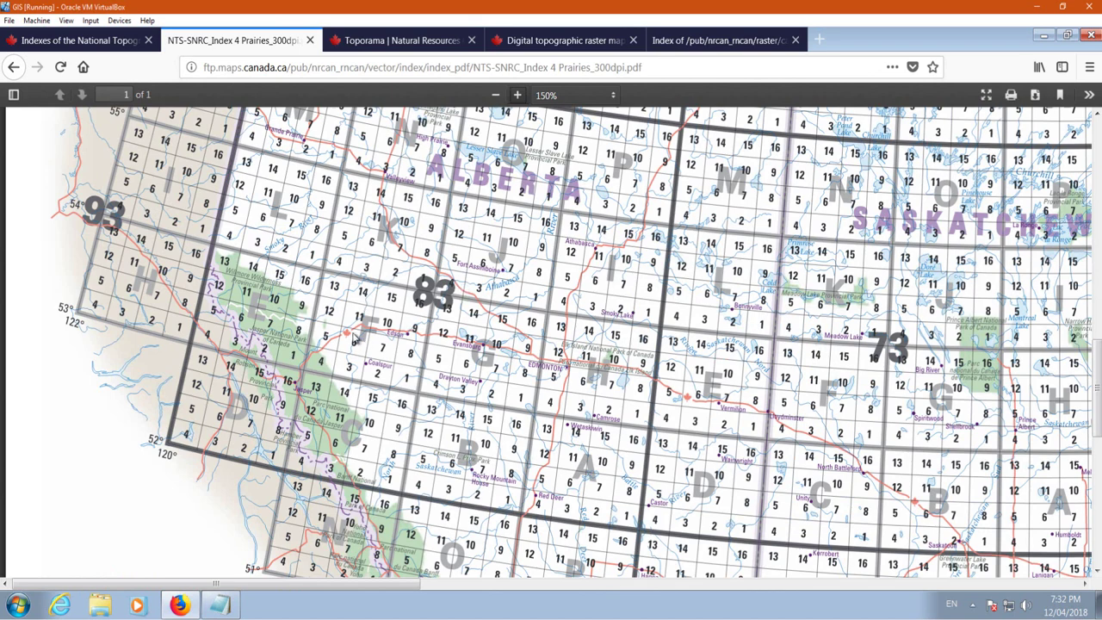
left_click(706, 41)
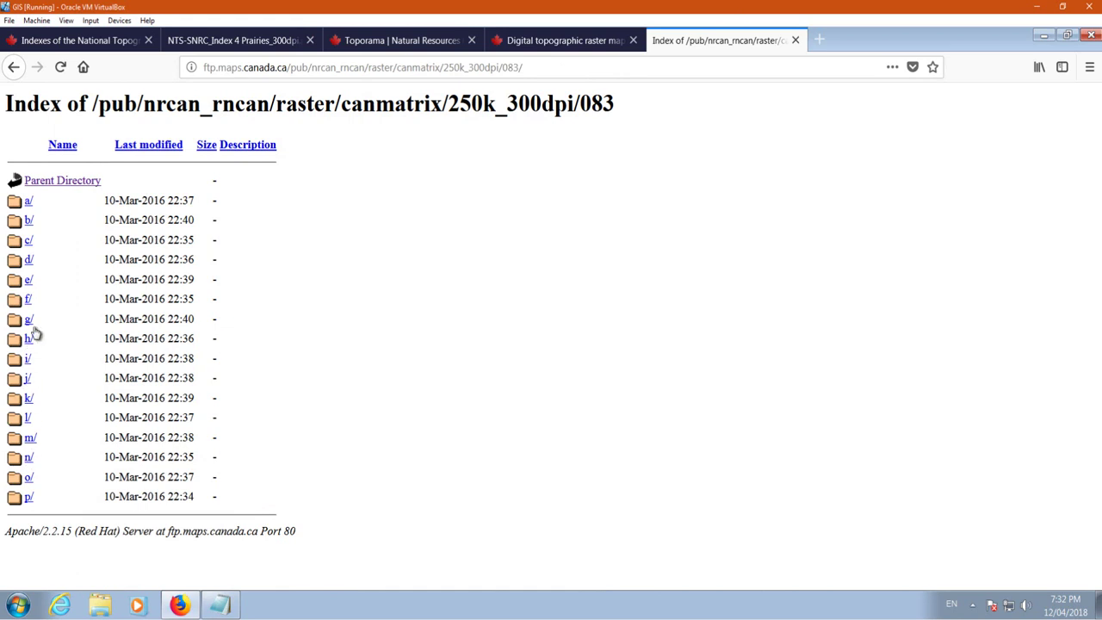
left_click(27, 300)
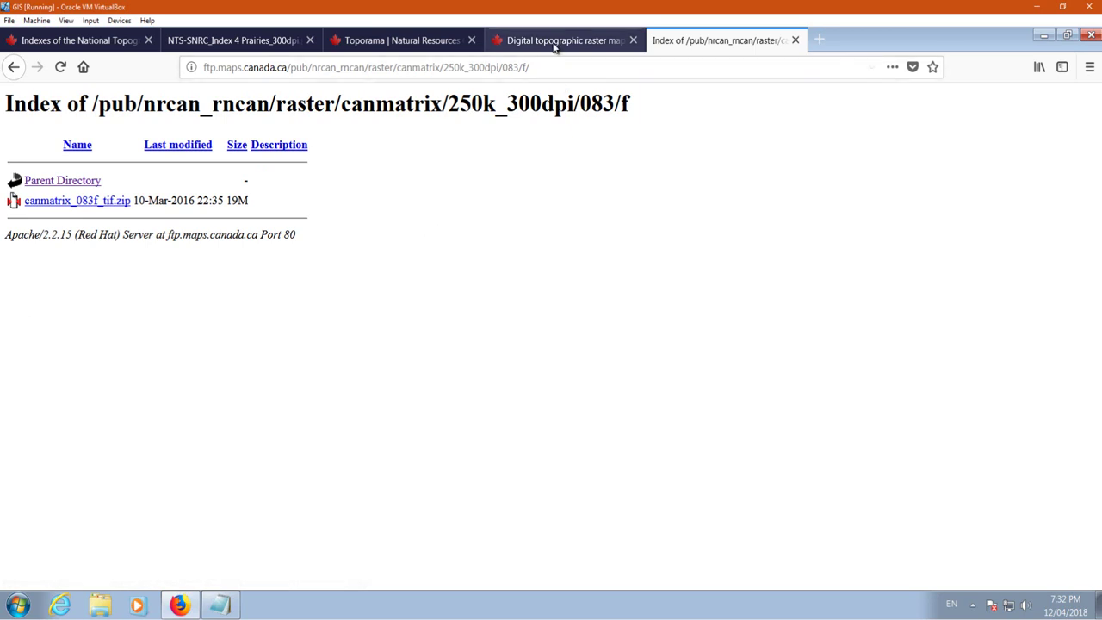
Recheck the Prairies index map, then return the dataset tab to the archived maps search results.
left_click(239, 39)
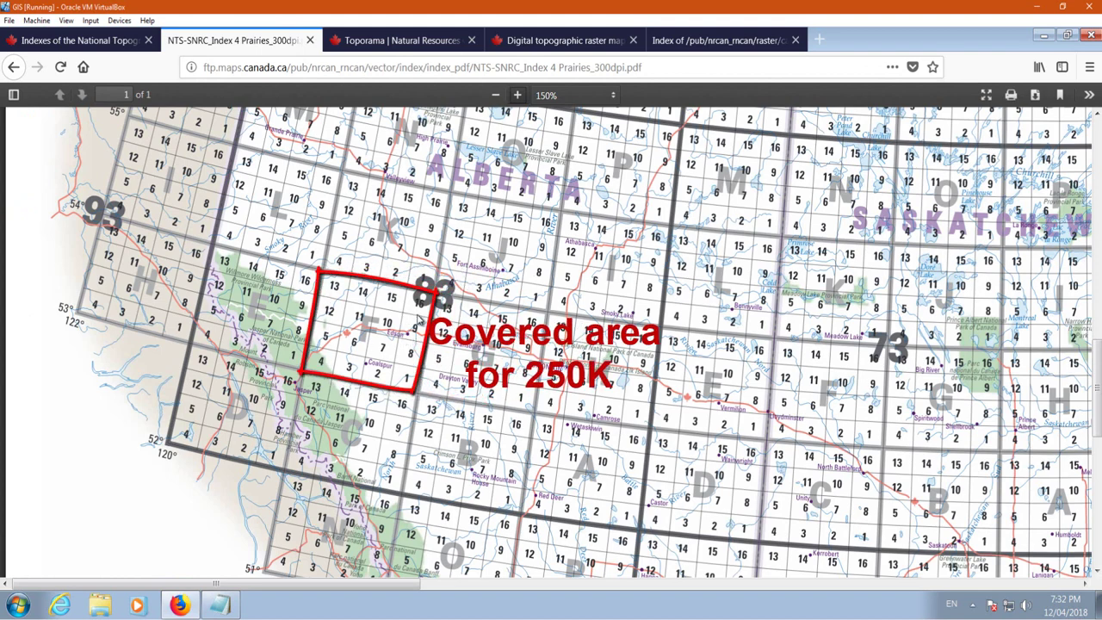
left_click(710, 41)
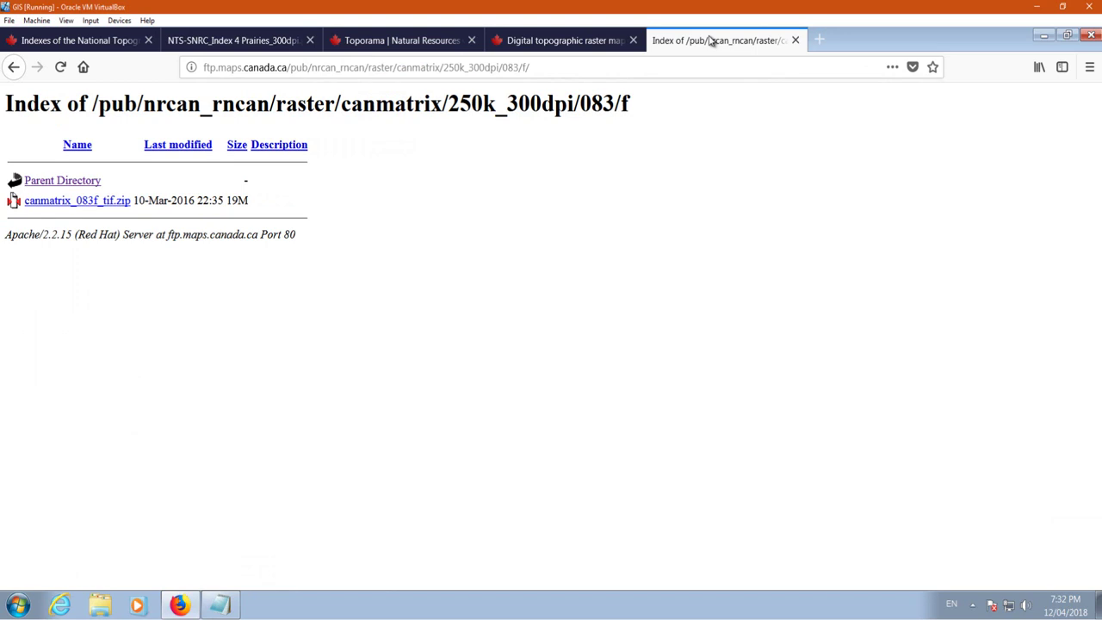
left_click(535, 41)
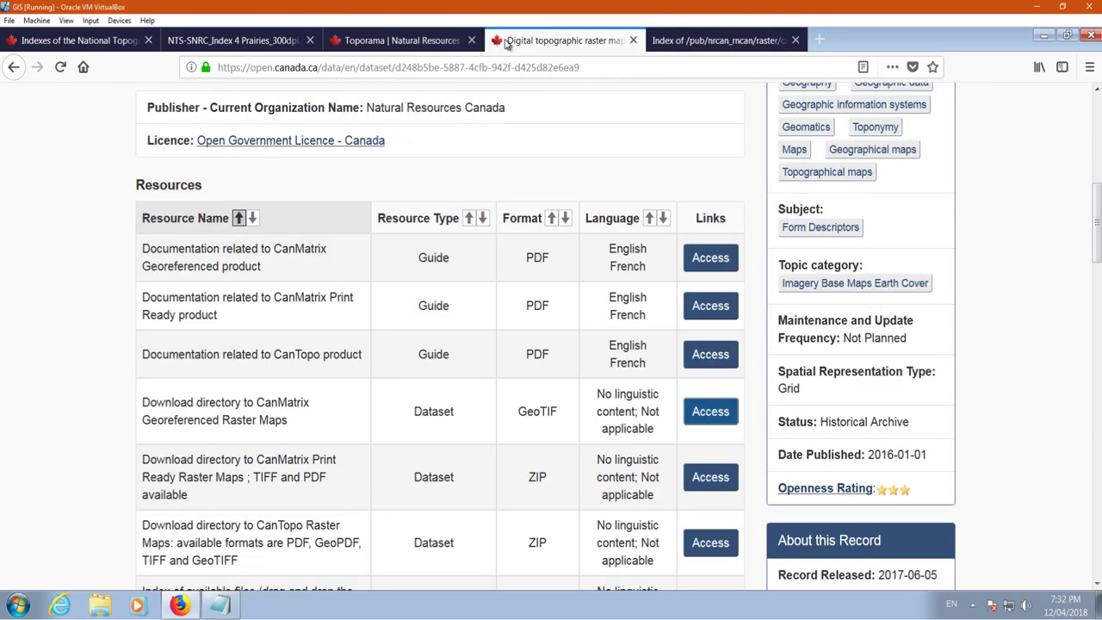
left_click(428, 47)
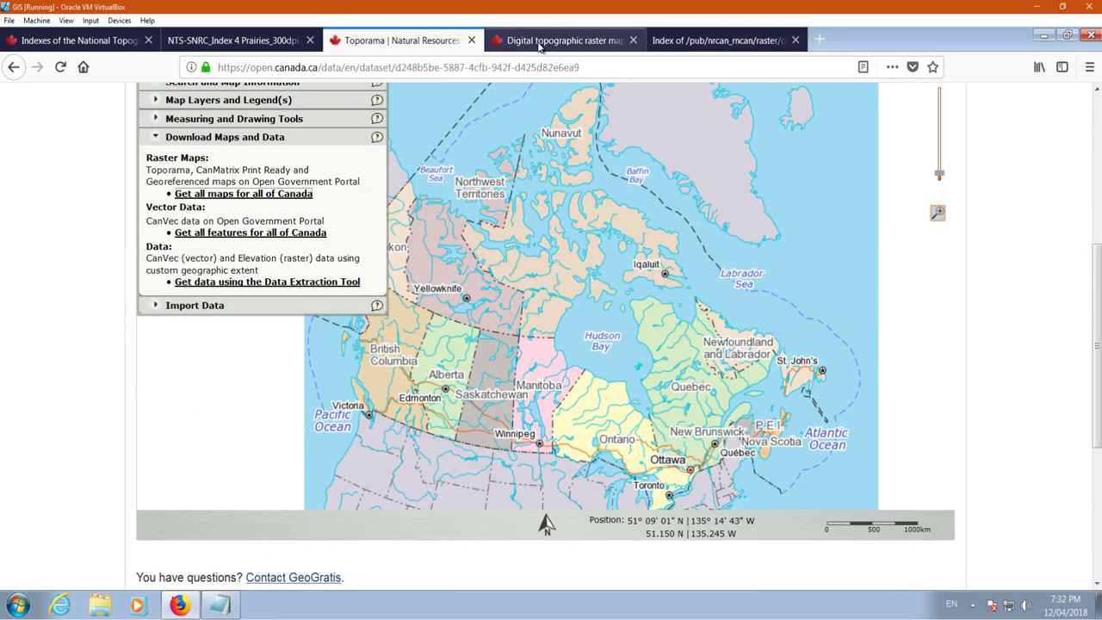
left_click(539, 45)
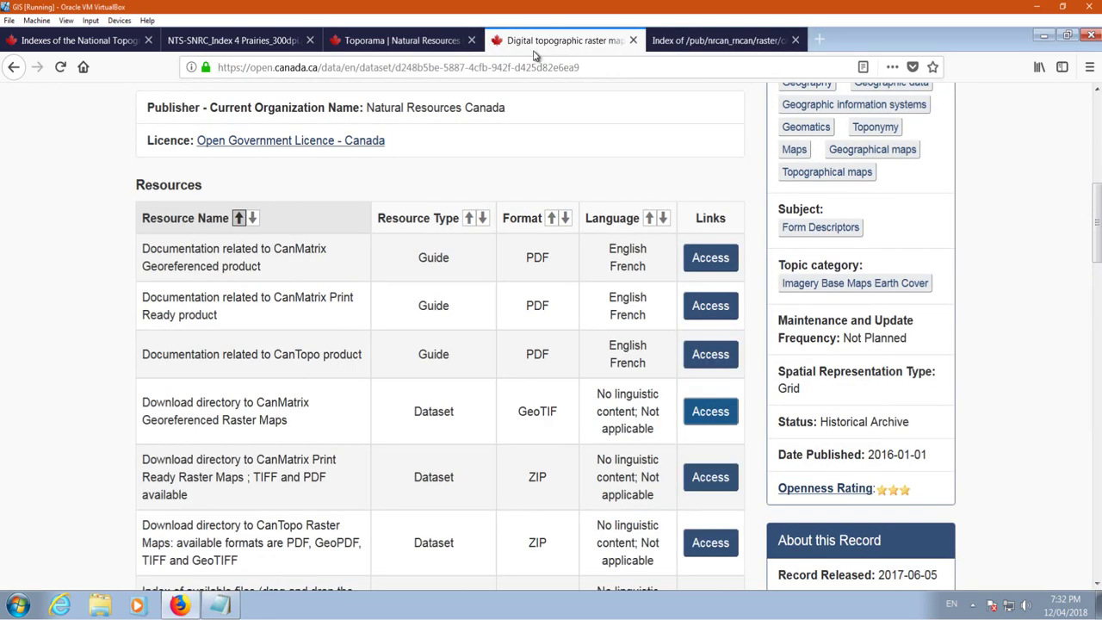
left_click(12, 73)
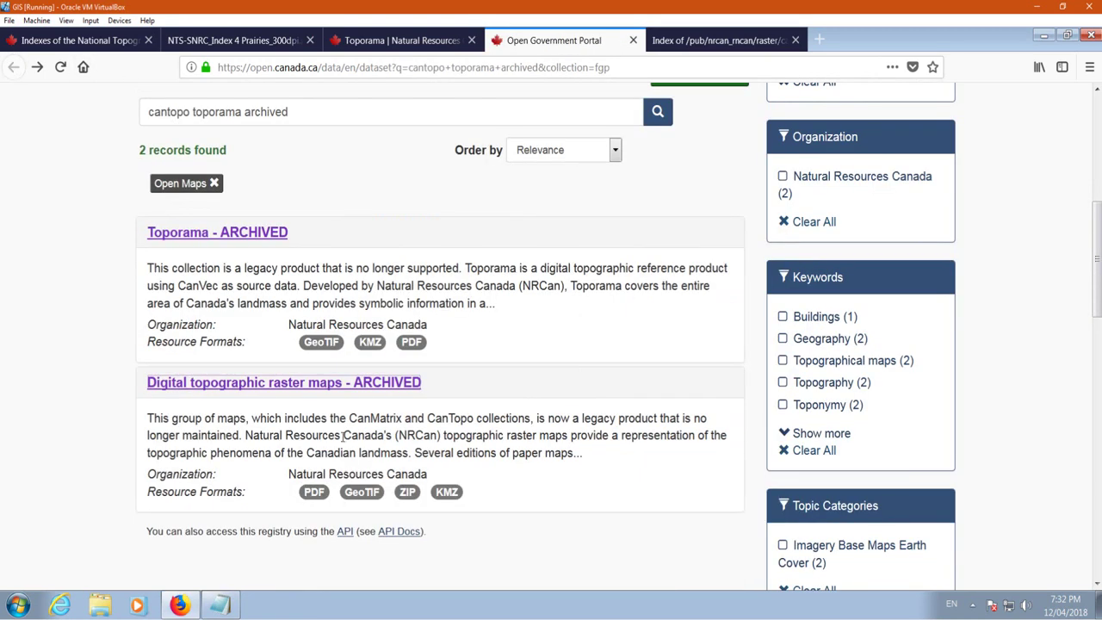
Reopen the raster maps record and its CanMatrix georeferenced download directory.
left_click(269, 383)
scroll(376, 290, "down", 5)
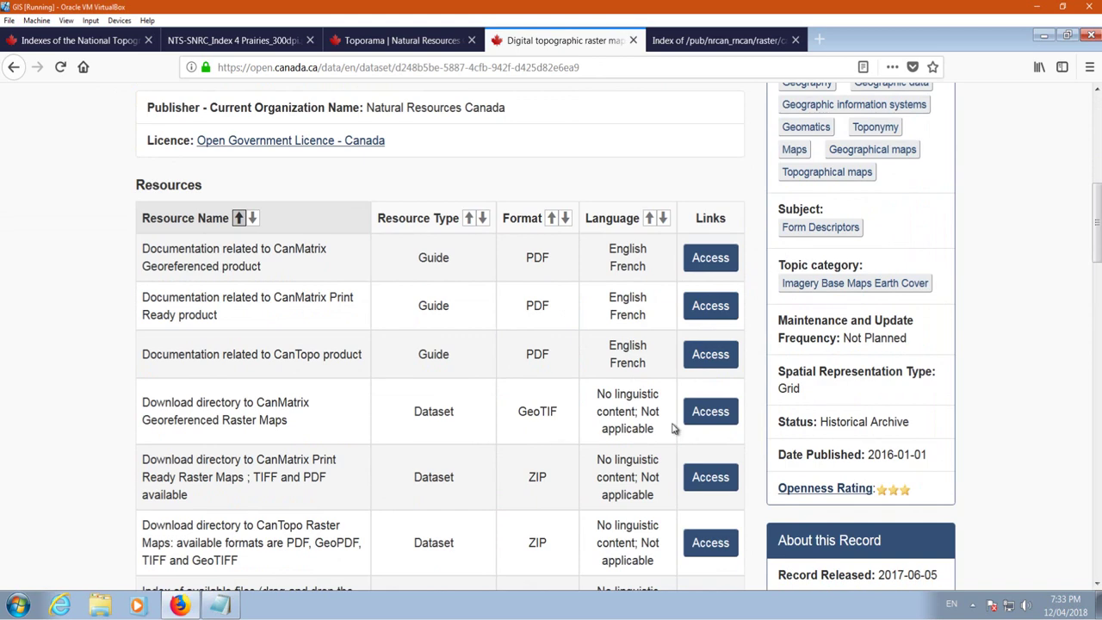
left_click(710, 412)
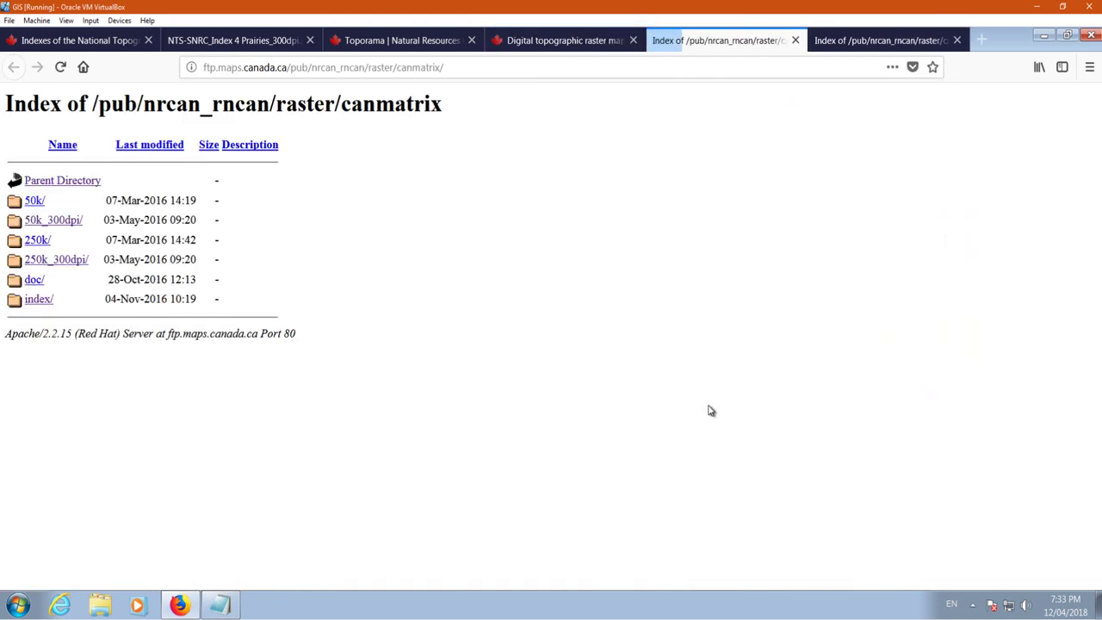
Browse to 50k_300dpi > 083 > f, then go back to the Prairies NTS index map.
left_click(37, 222)
scroll(62, 404, "down", 10)
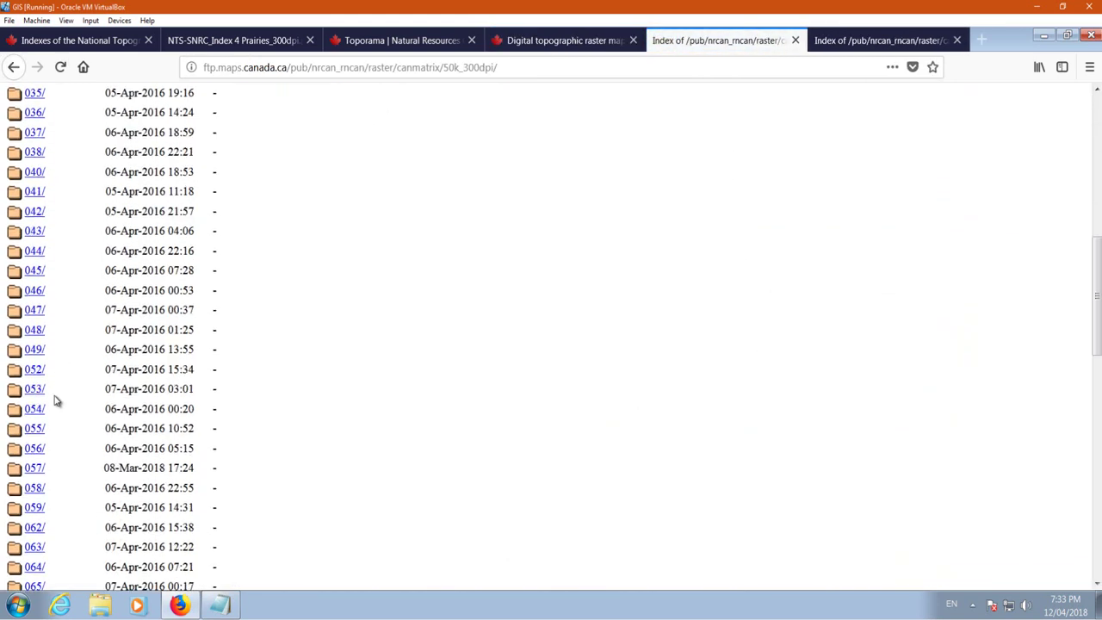
scroll(72, 479, "down", 7)
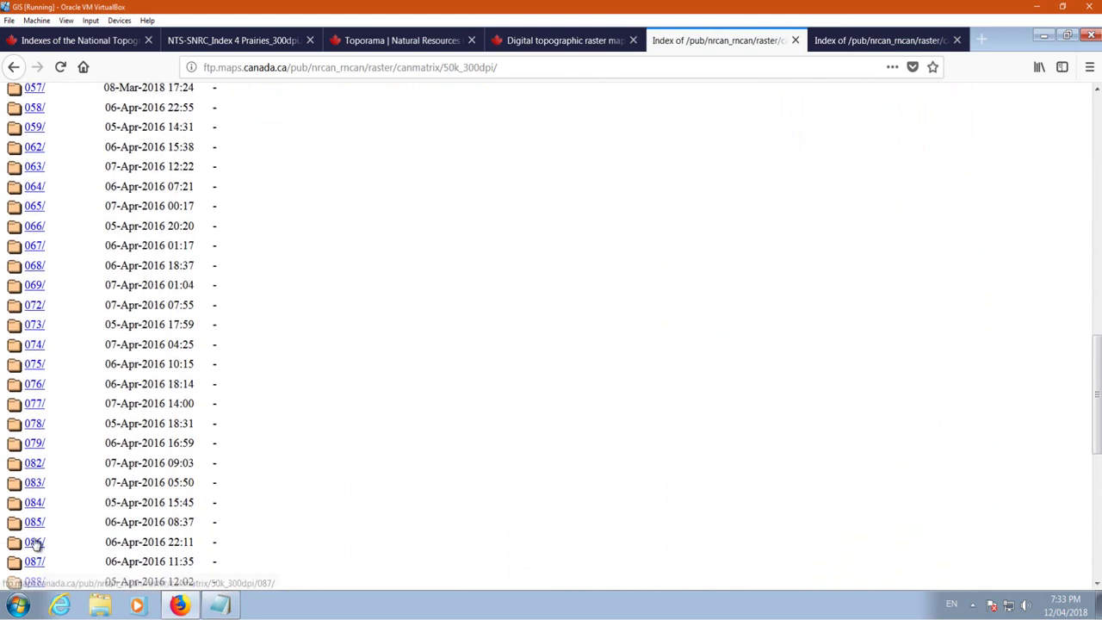
left_click(34, 484)
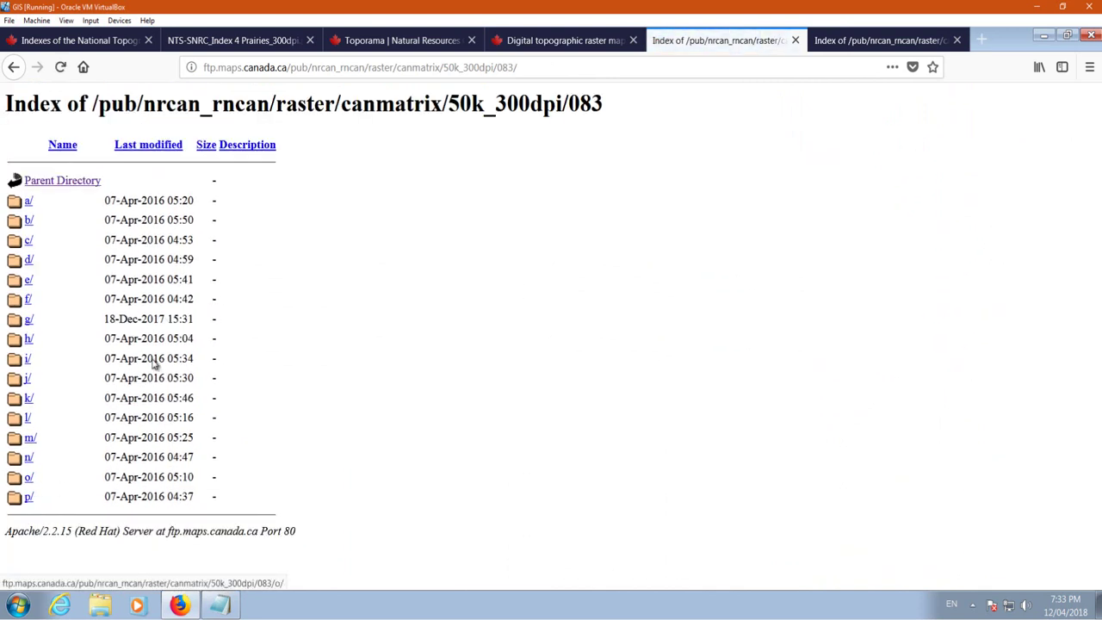
left_click(30, 299)
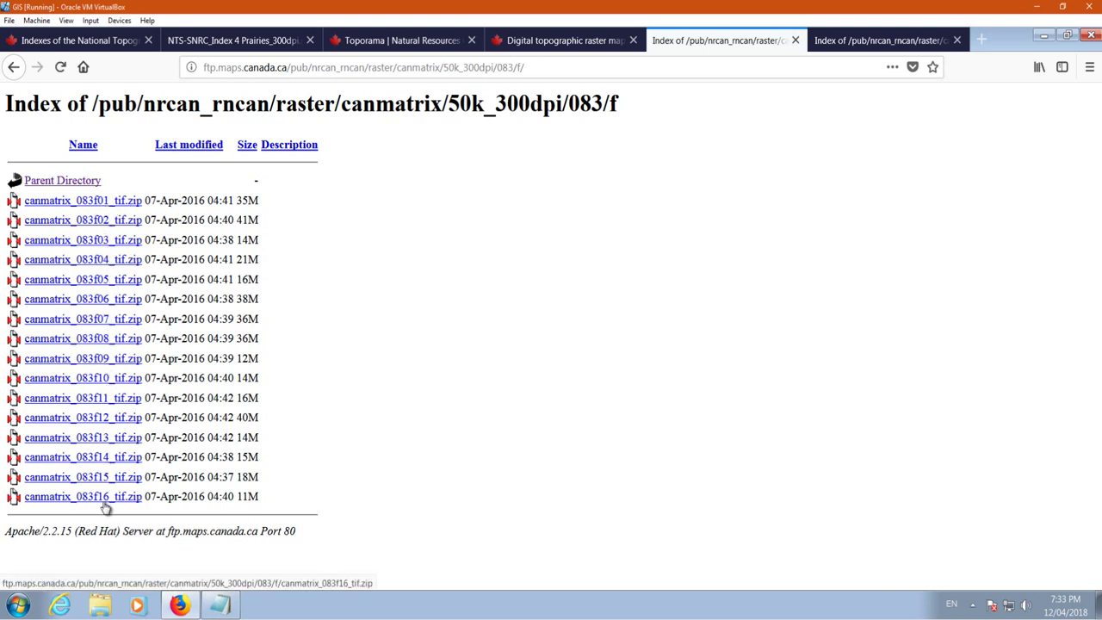
left_click(230, 41)
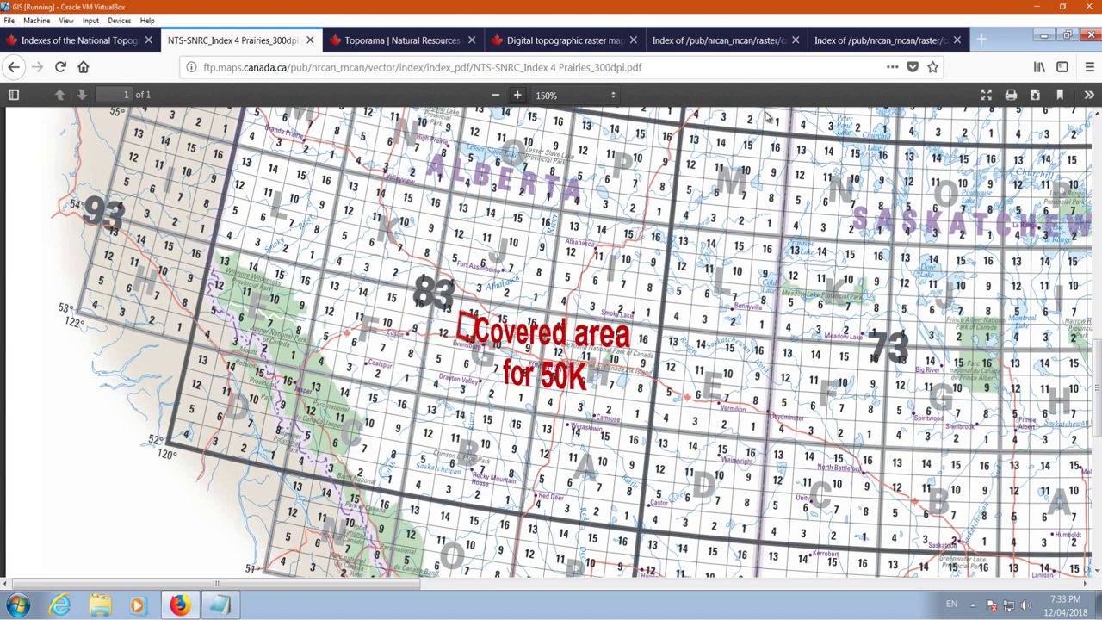
Save canmatrix_083f_tif.zip from the 250k 083/f listing as a file download.
left_click(883, 43)
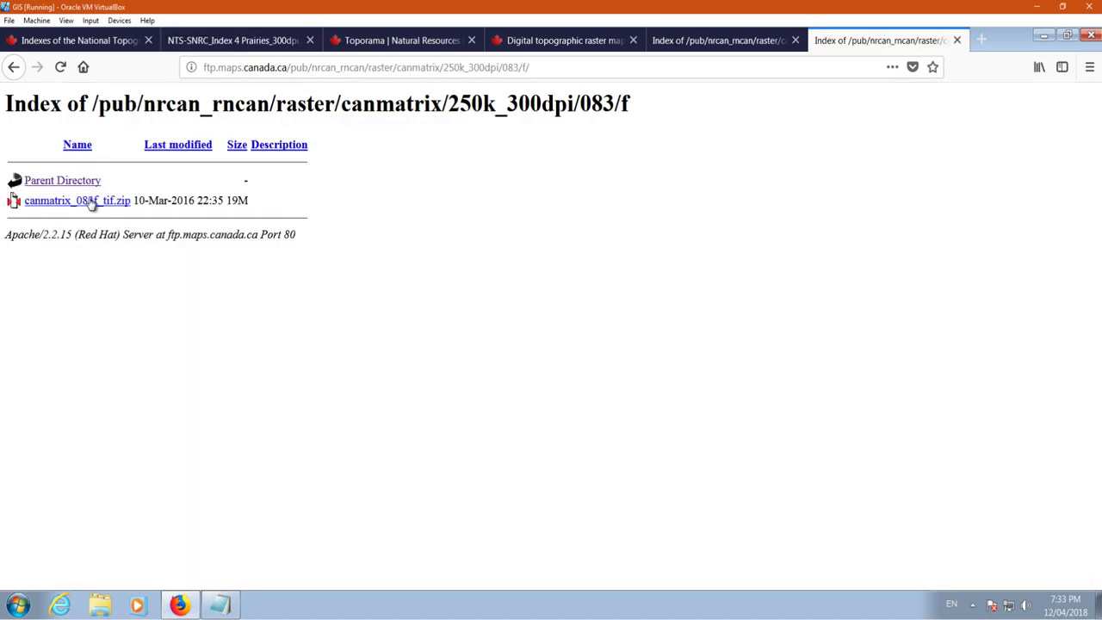
left_click(104, 203)
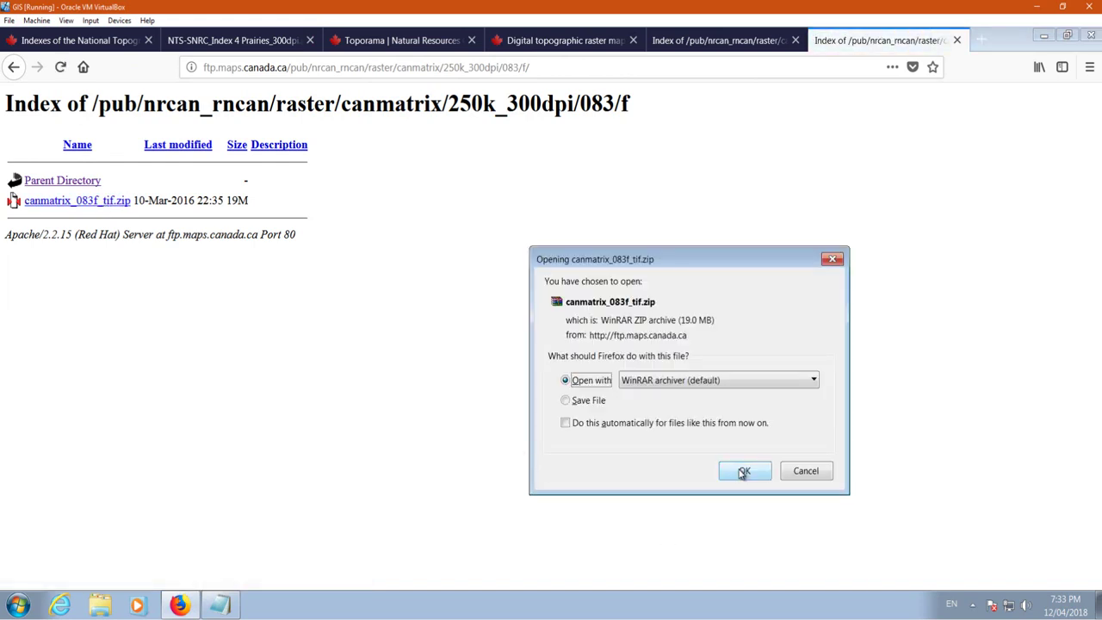
left_click(569, 401)
left_click(744, 473)
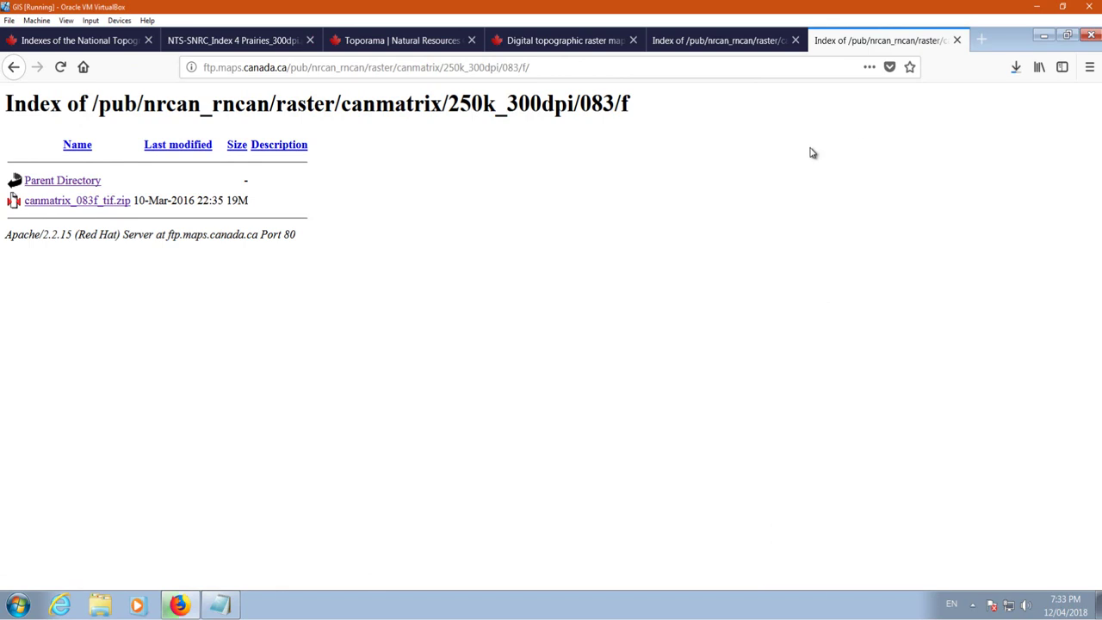
Minimize Notepad, move Firefox aside, and drag the downloaded canmatrix_083f_tif.zip into the lesson3 desktop folder.
left_click(1066, 37)
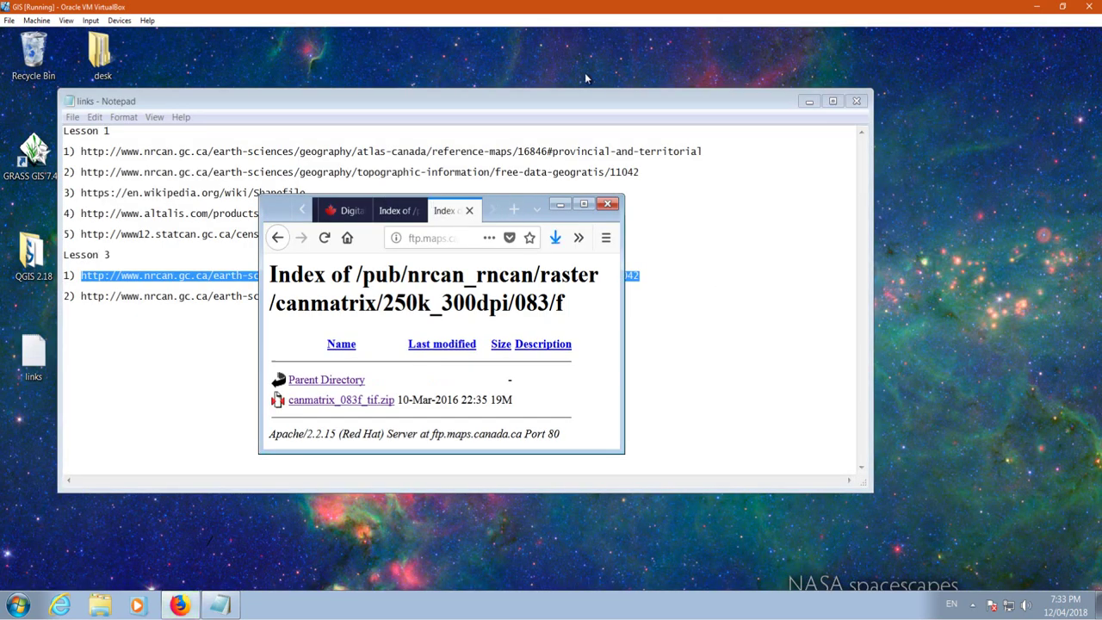
left_click(808, 101)
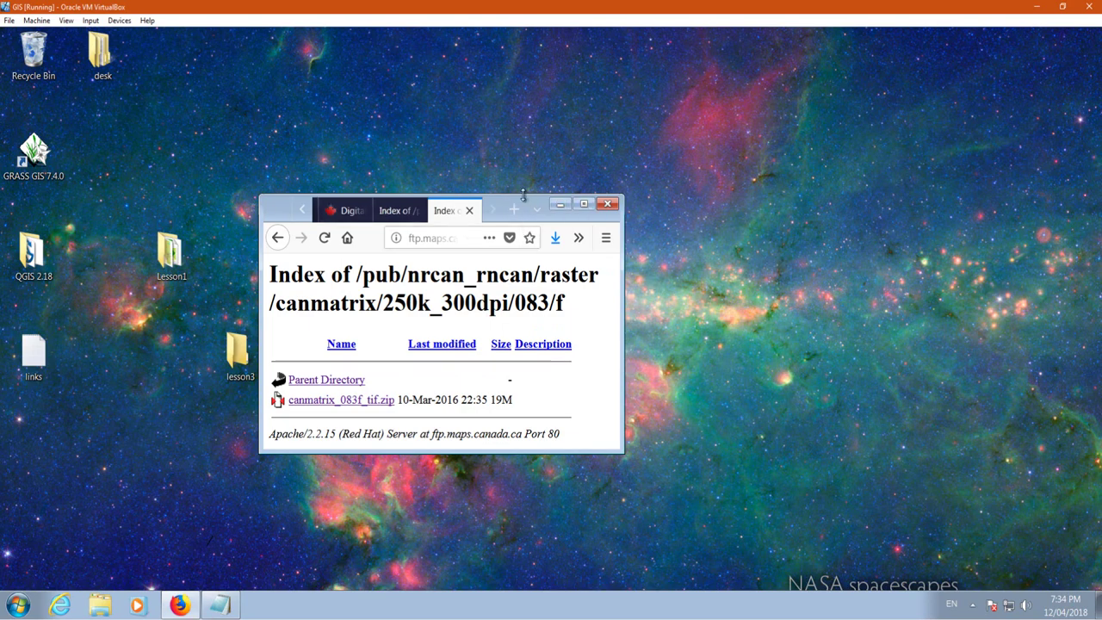
left_click_drag(551, 194, 686, 125)
left_click(714, 160)
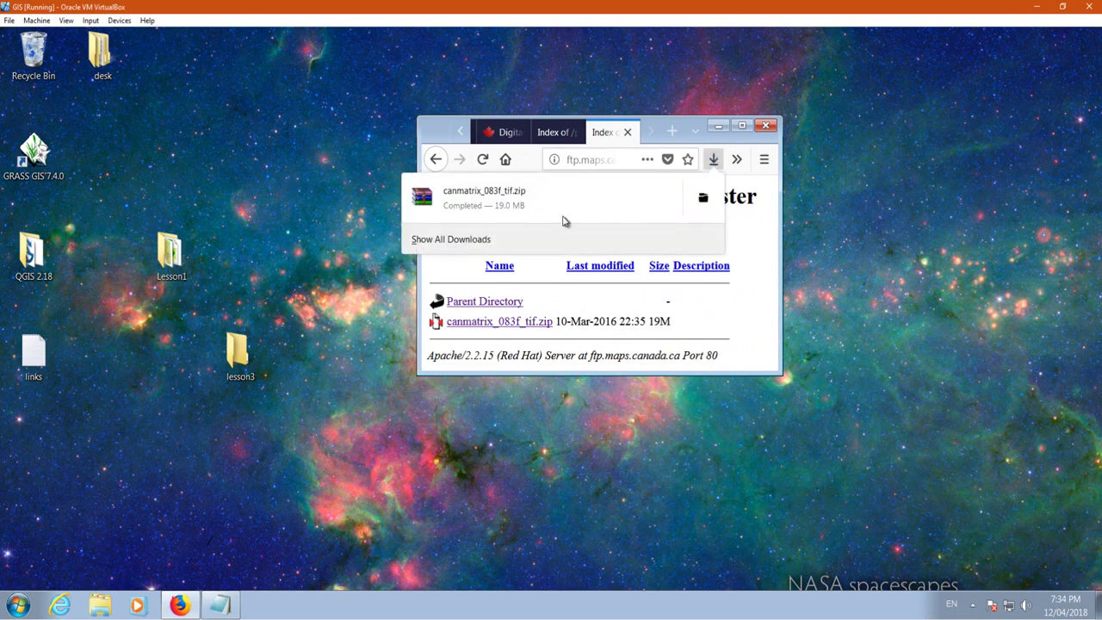
left_click_drag(474, 216, 236, 357)
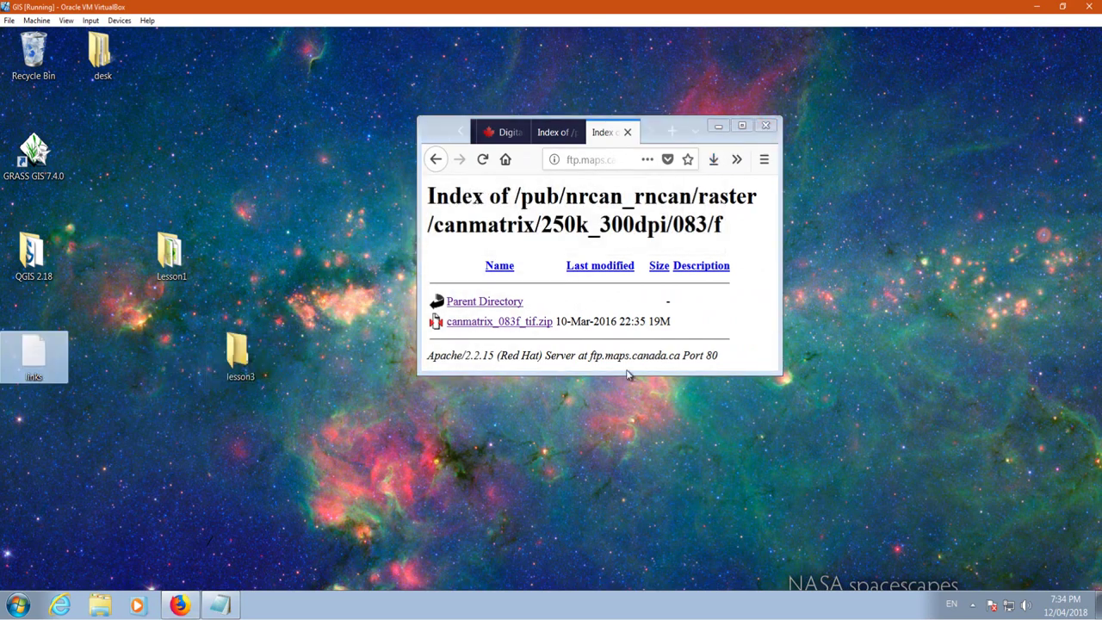
Inside lesson3, create a new folder named 250K.
double_click(241, 379)
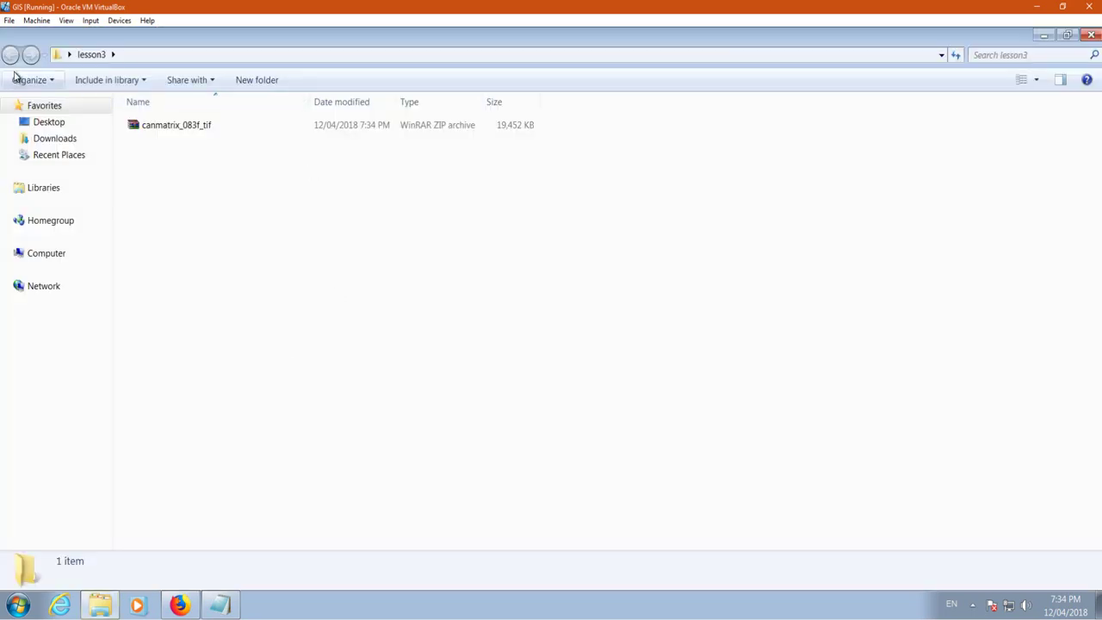
right_click(188, 205)
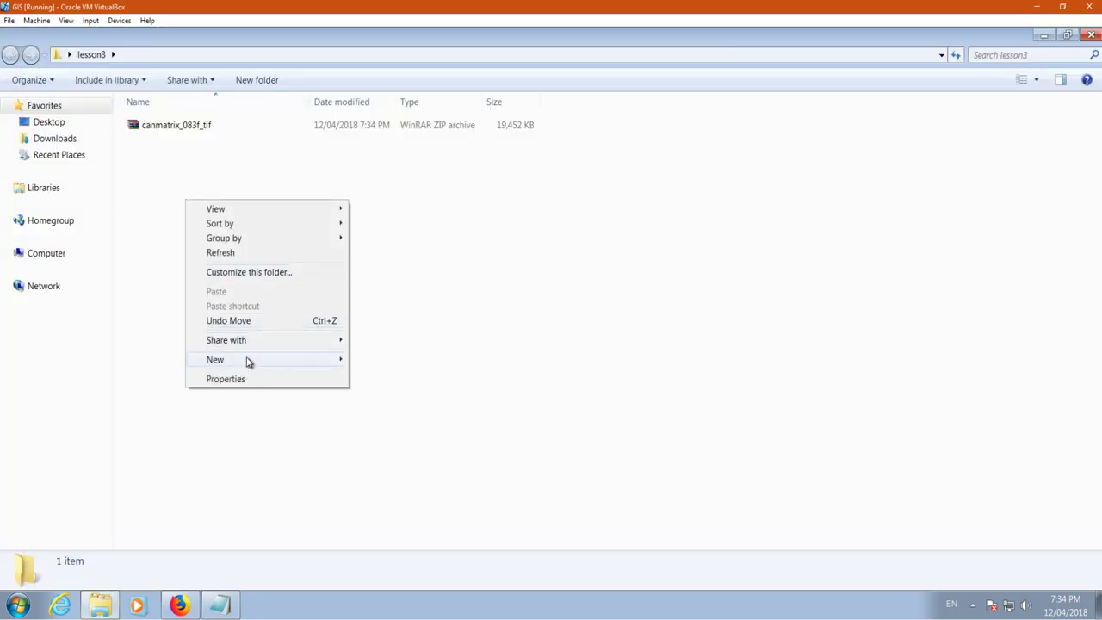
mouse_move(248, 361)
left_click(420, 360)
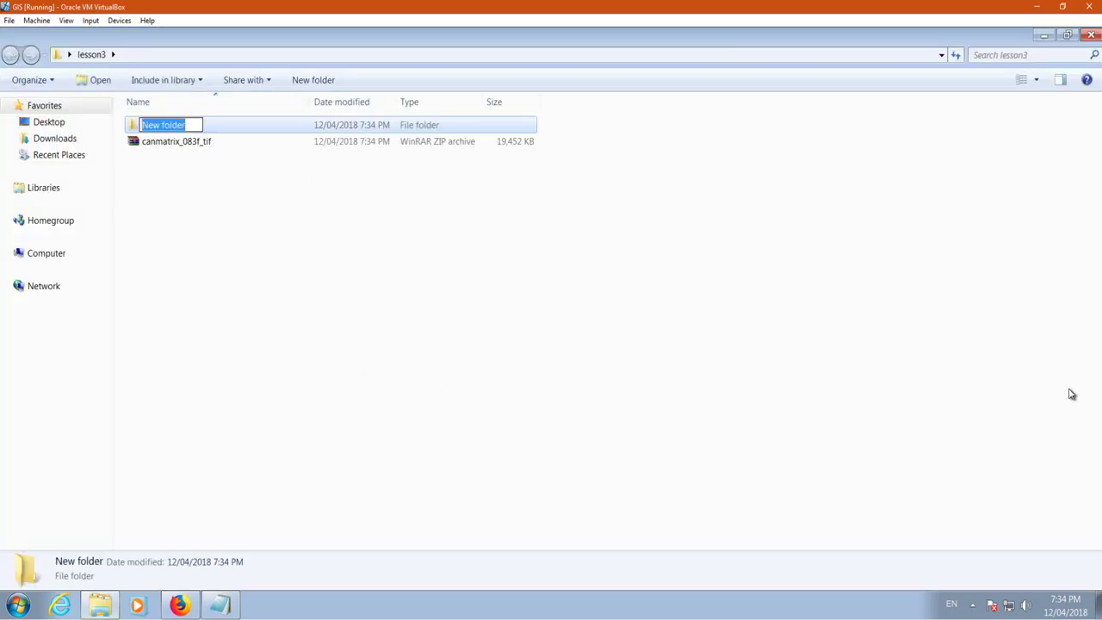
type("25")
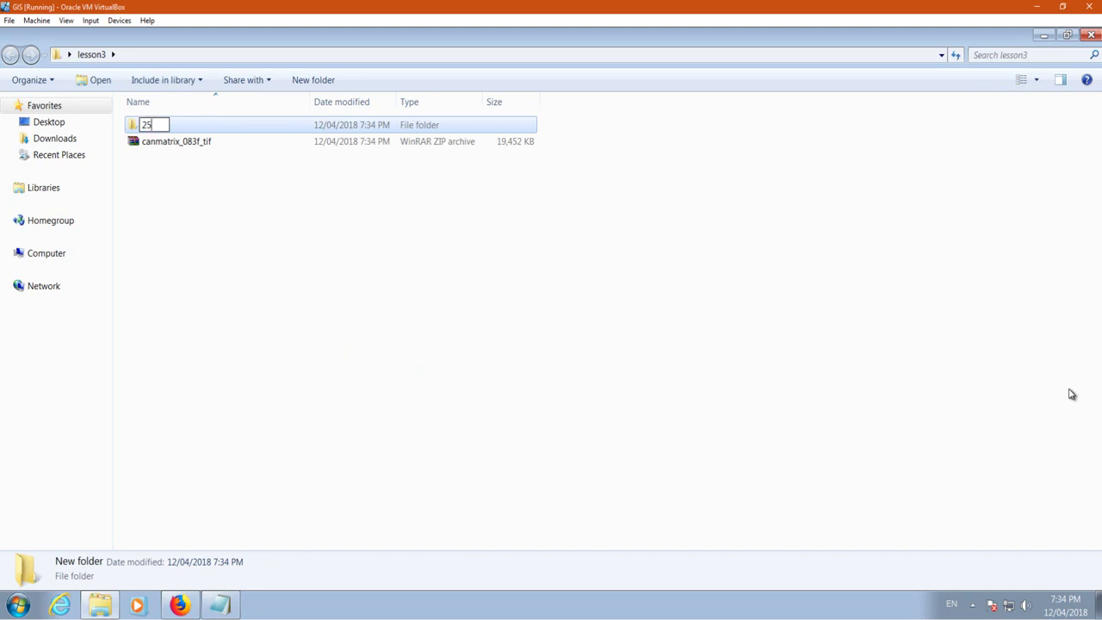
type("0K")
left_click(211, 283)
Move canmatrix_083f_tif into 250K, extract its TIFF and XML files there, and return to lesson3.
left_click_drag(162, 142, 155, 131)
left_click(160, 130)
double_click(160, 130)
right_click(178, 131)
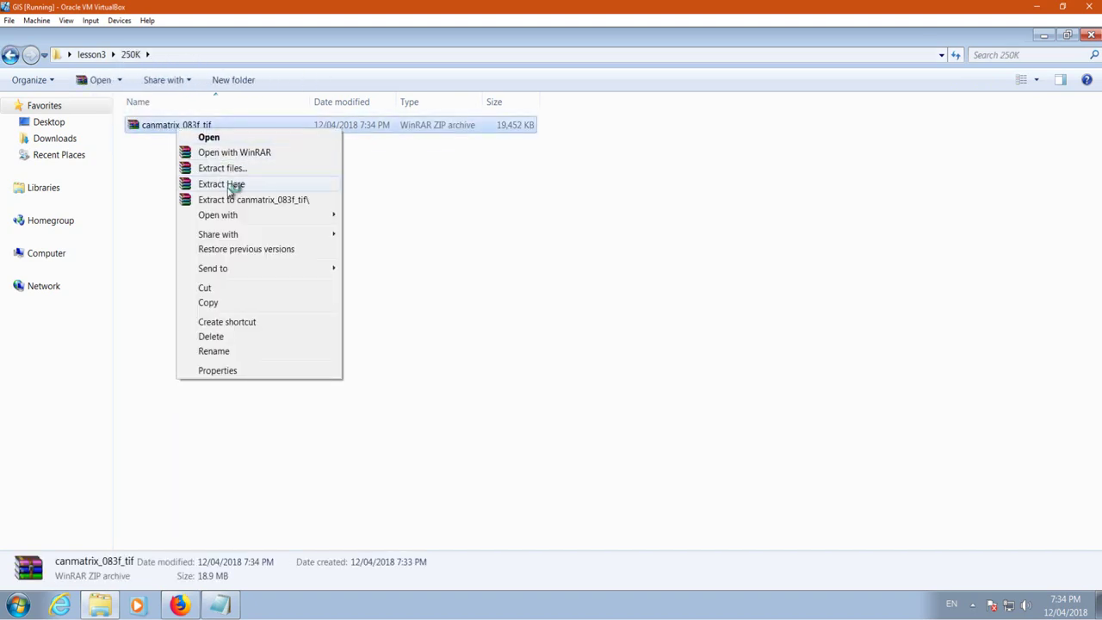
left_click(232, 183)
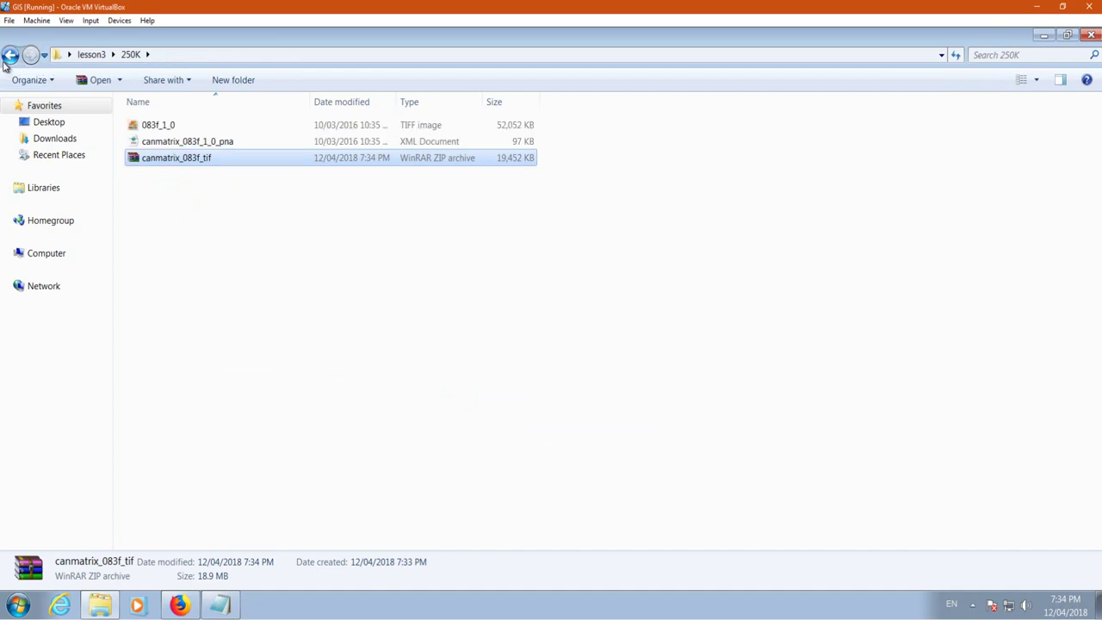
left_click(10, 55)
right_click(138, 190)
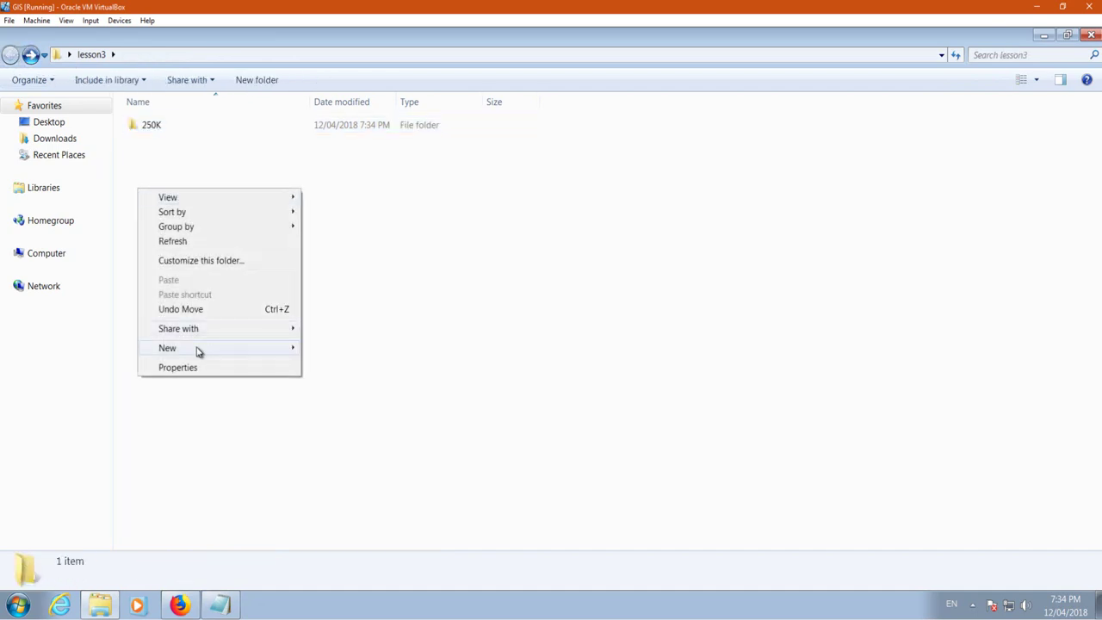
Create another new folder in lesson3 named 50K.
mouse_move(199, 350)
left_click(333, 348)
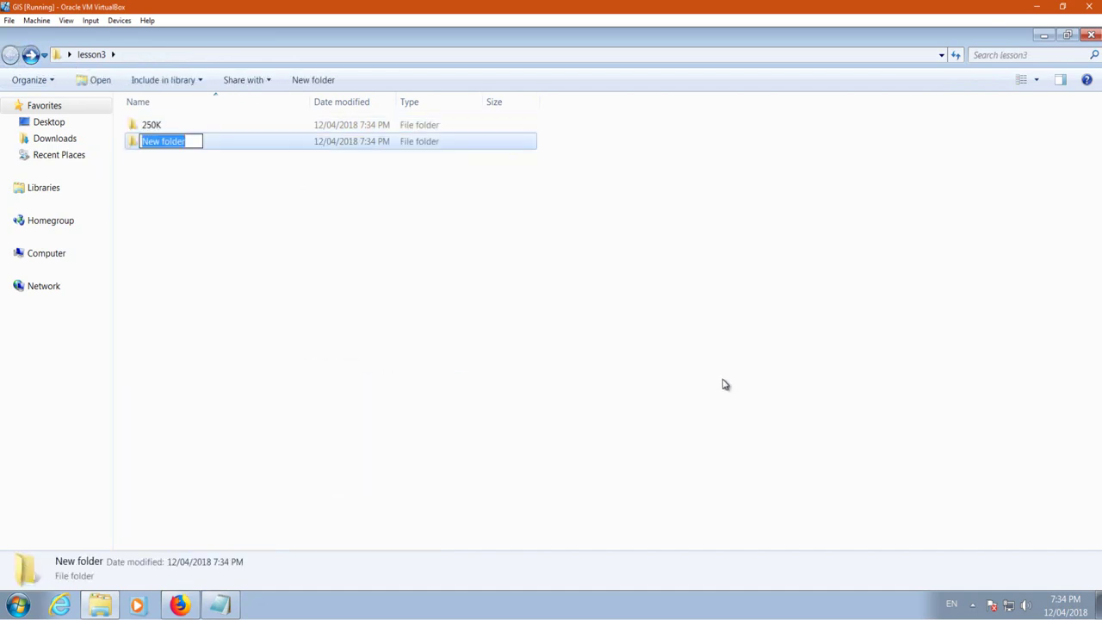
type("50")
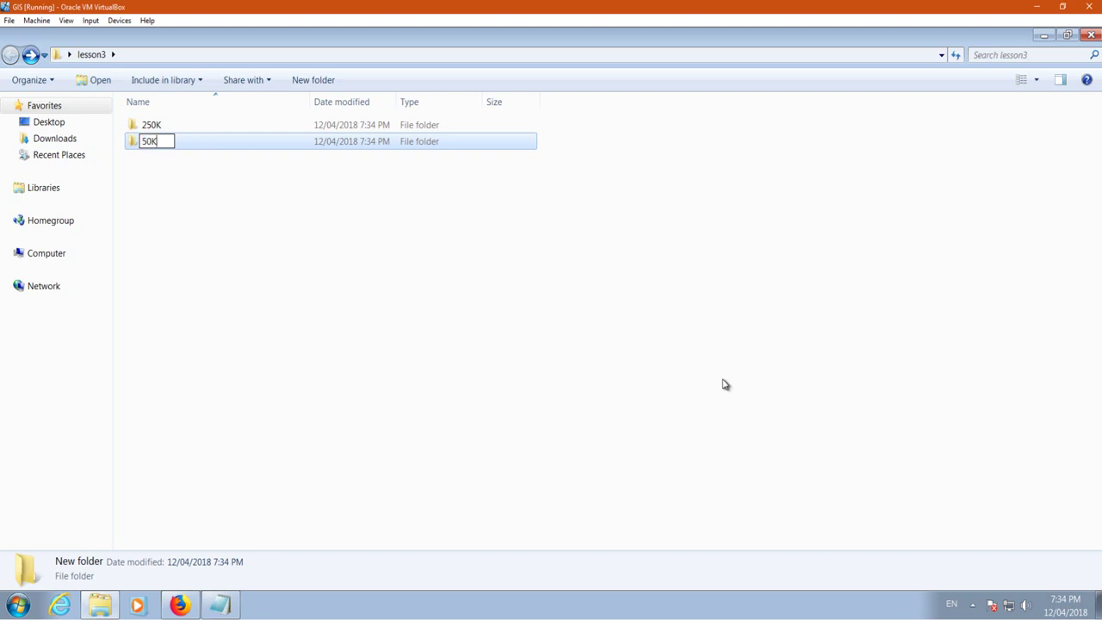
type("K")
left_click(439, 335)
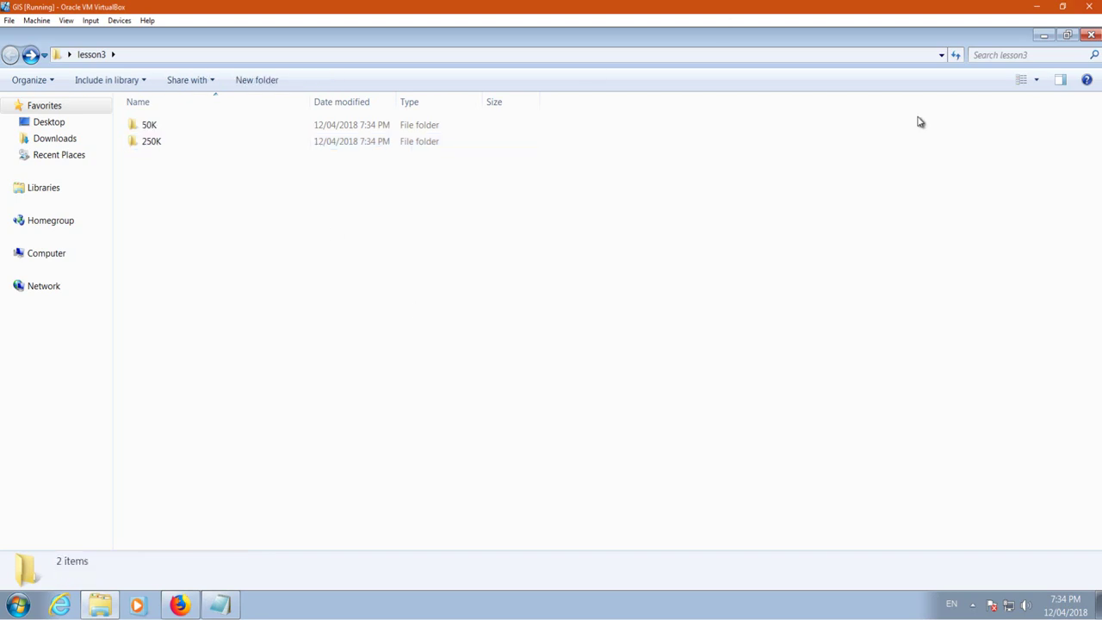
Download canmatrix_083f09_tif.zip from the 50k 083/f listing in Firefox.
left_click(1067, 34)
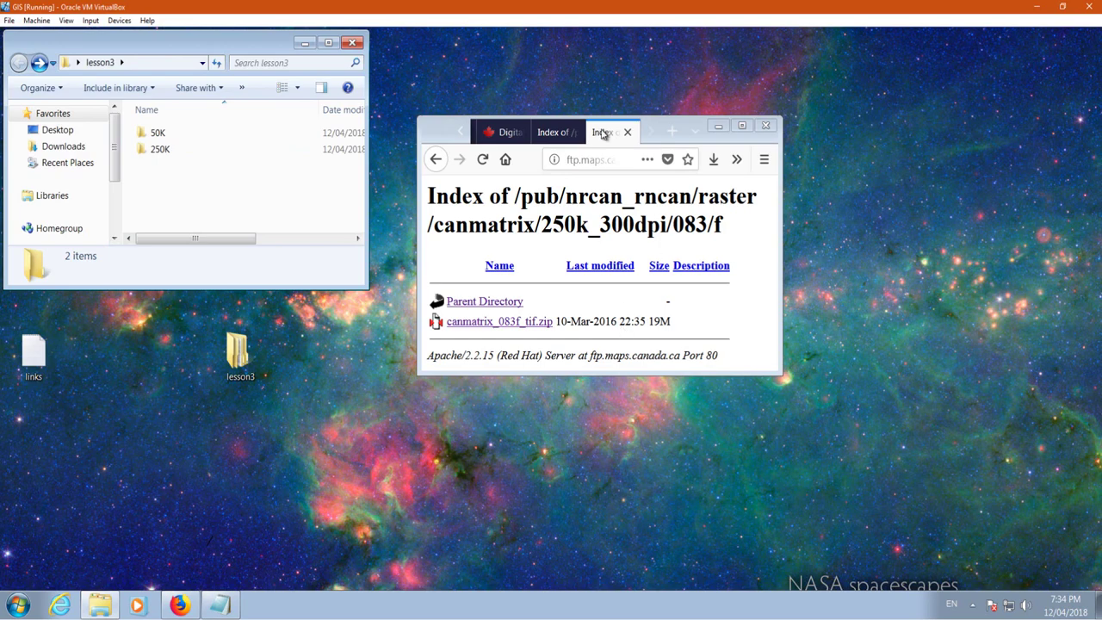
left_click(555, 132)
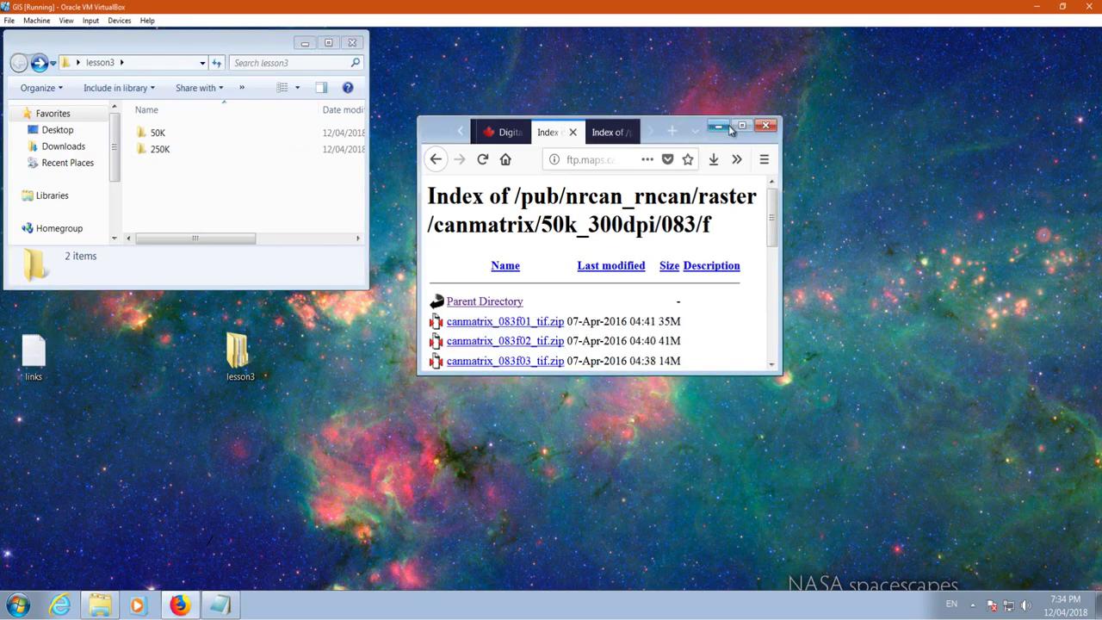
scroll(517, 336, "down", 3)
scroll(543, 330, "down", 1)
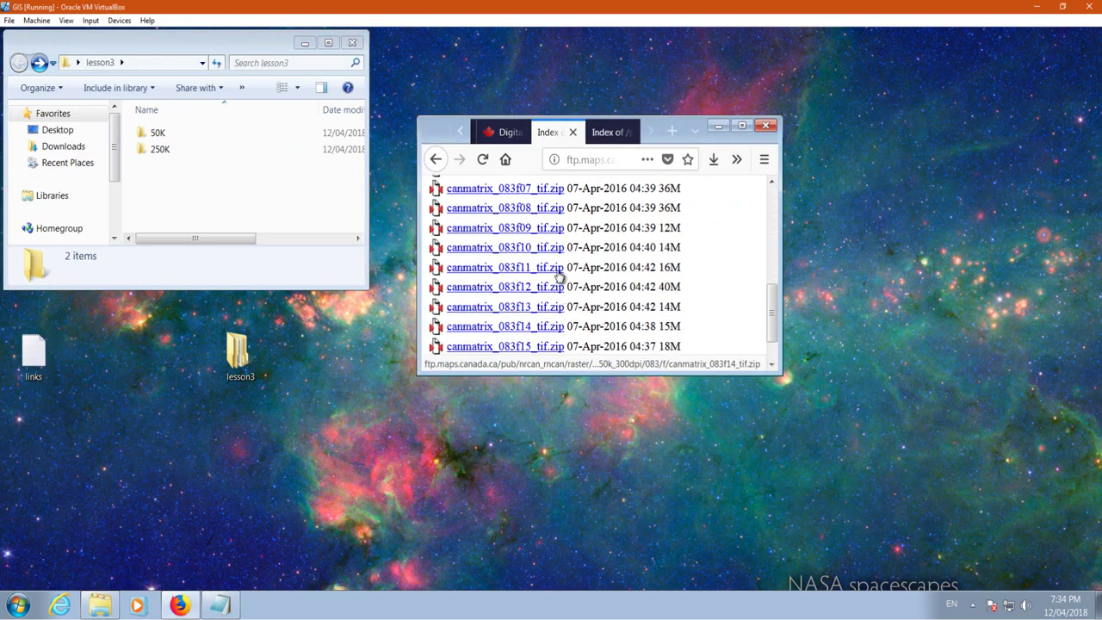
left_click(508, 228)
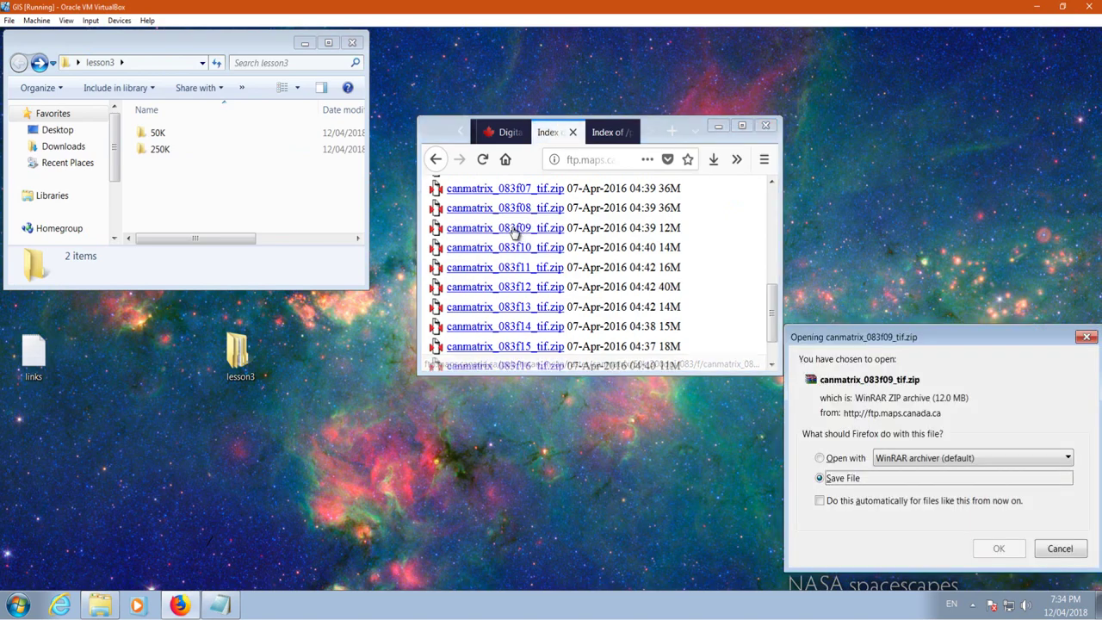
left_click(998, 550)
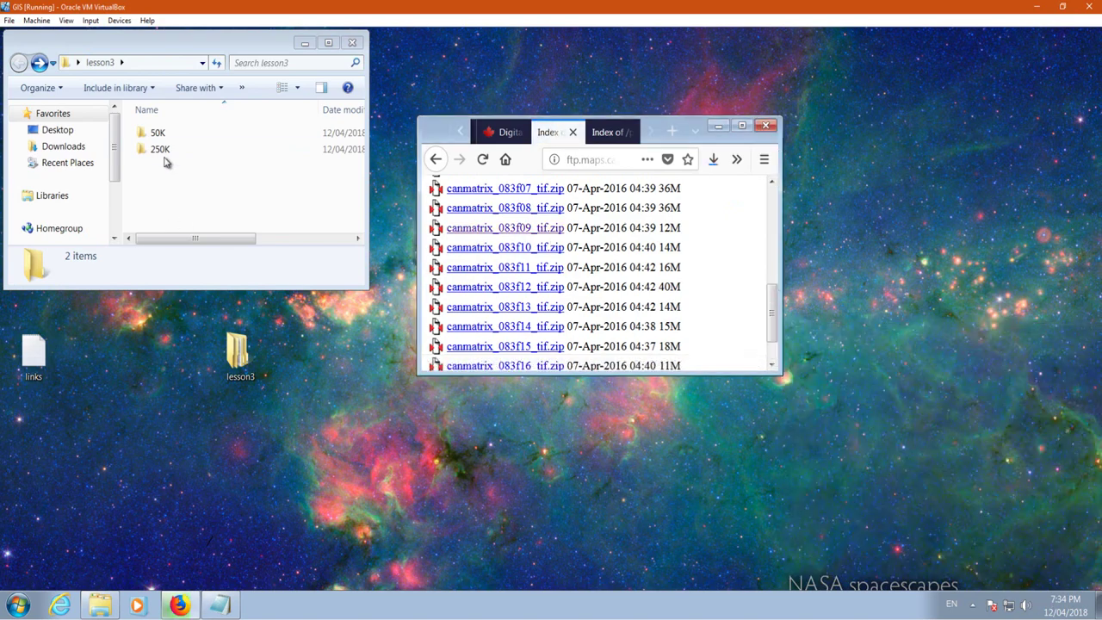
Move canmatrix_083f09_tif.zip into 50K, extract it there, close Firefox, and maximize Explorer.
left_click(154, 132)
double_click(154, 132)
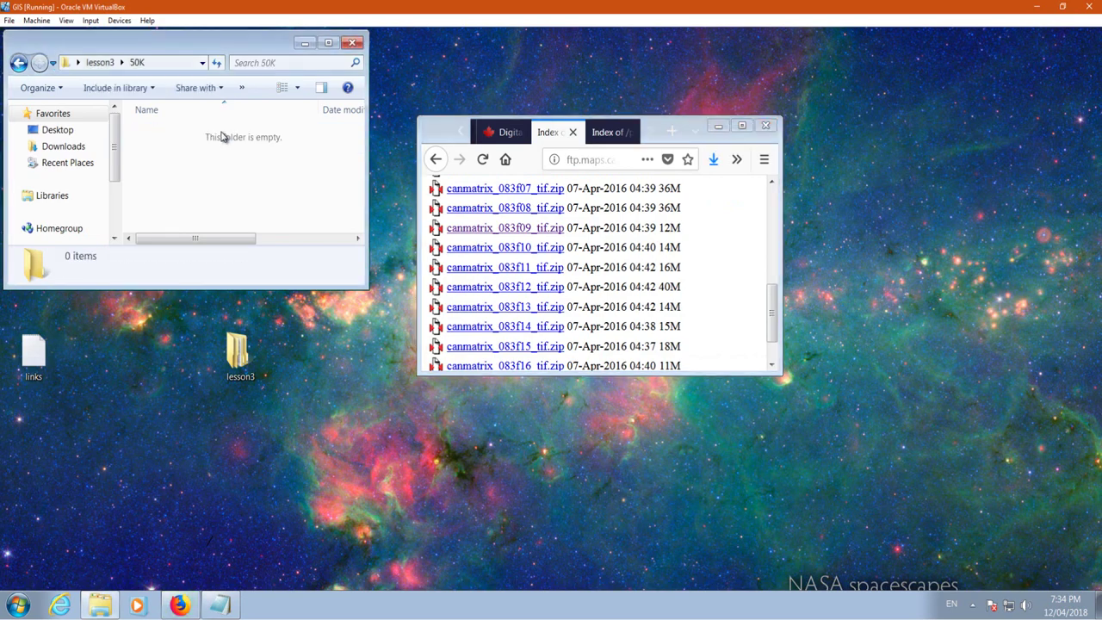
left_click(714, 160)
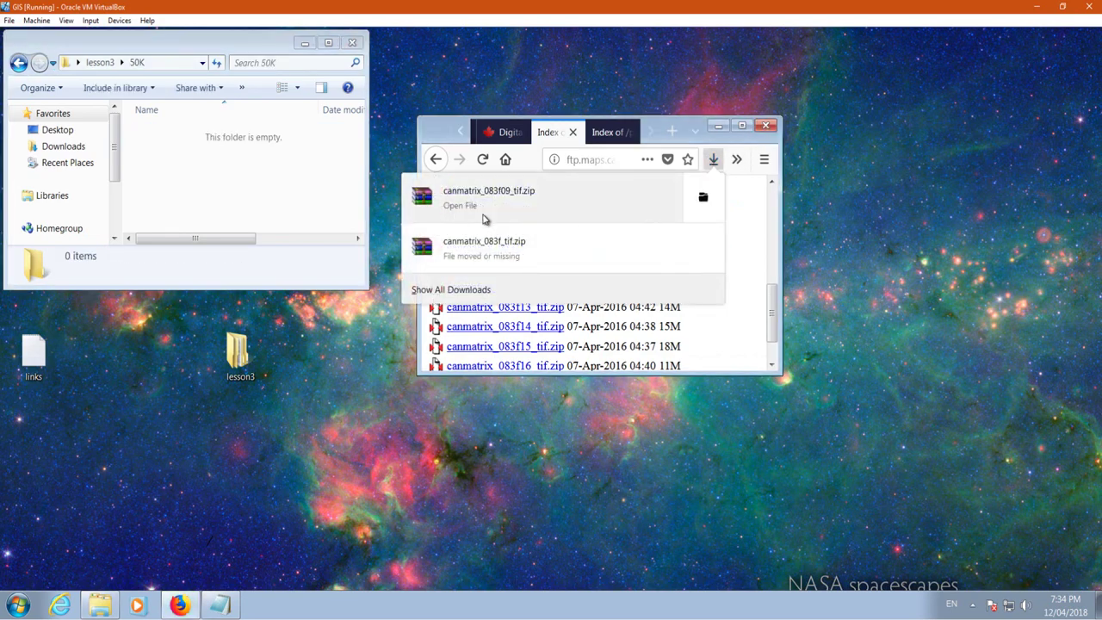
left_click_drag(479, 201, 187, 178)
right_click(184, 134)
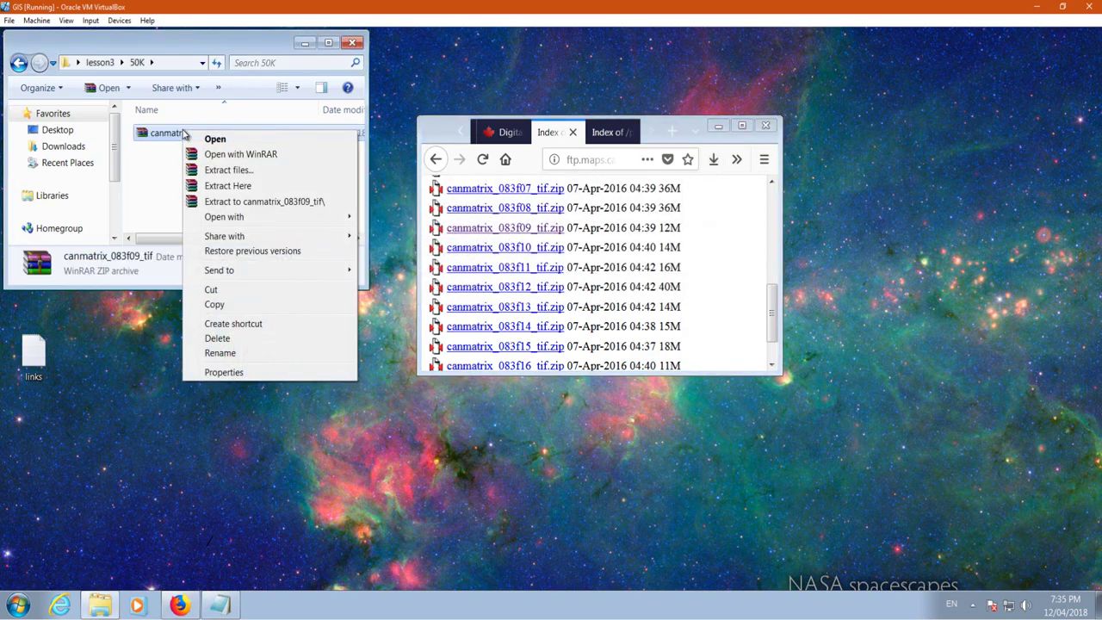
left_click(240, 187)
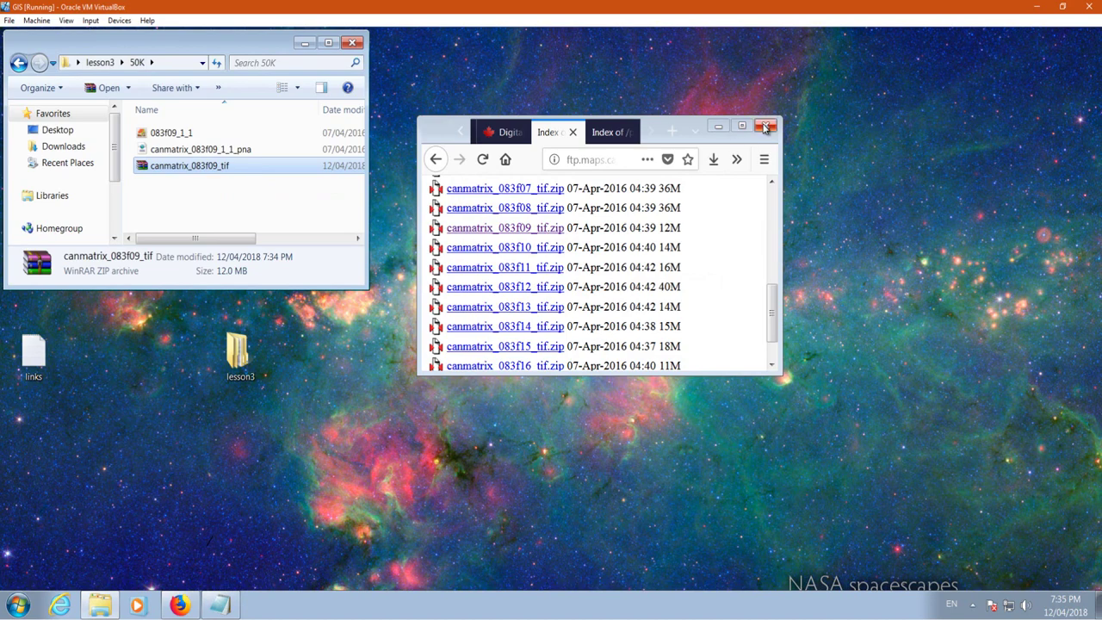
left_click(718, 126)
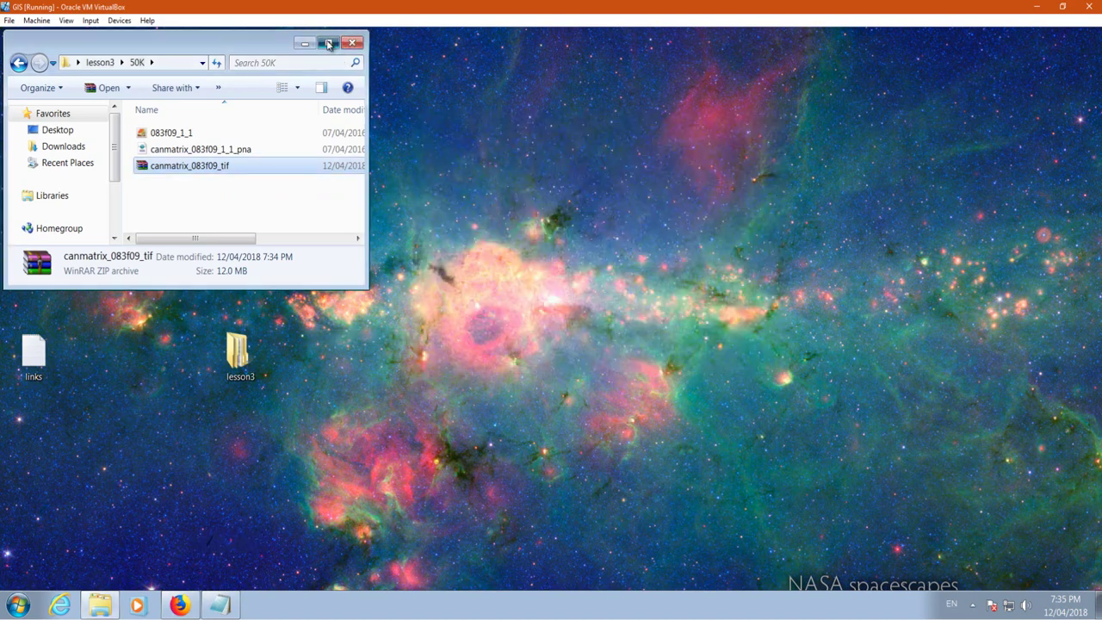
left_click(328, 42)
Open the 083f_1_0 image from the 250K folder in Windows Photo Viewer.
left_click(12, 55)
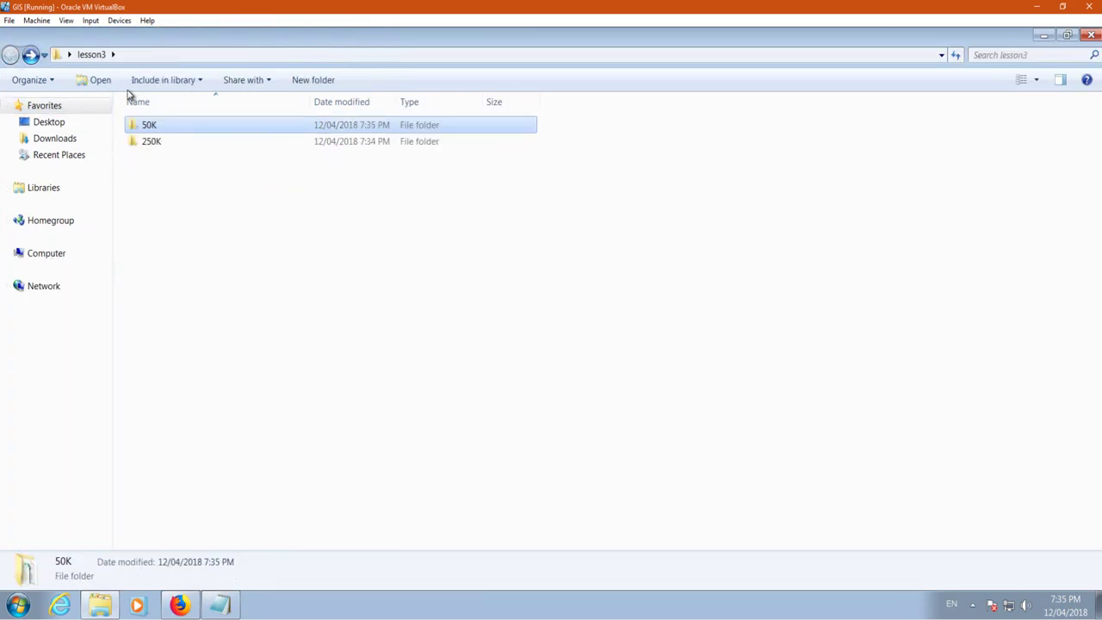
double_click(156, 144)
double_click(160, 126)
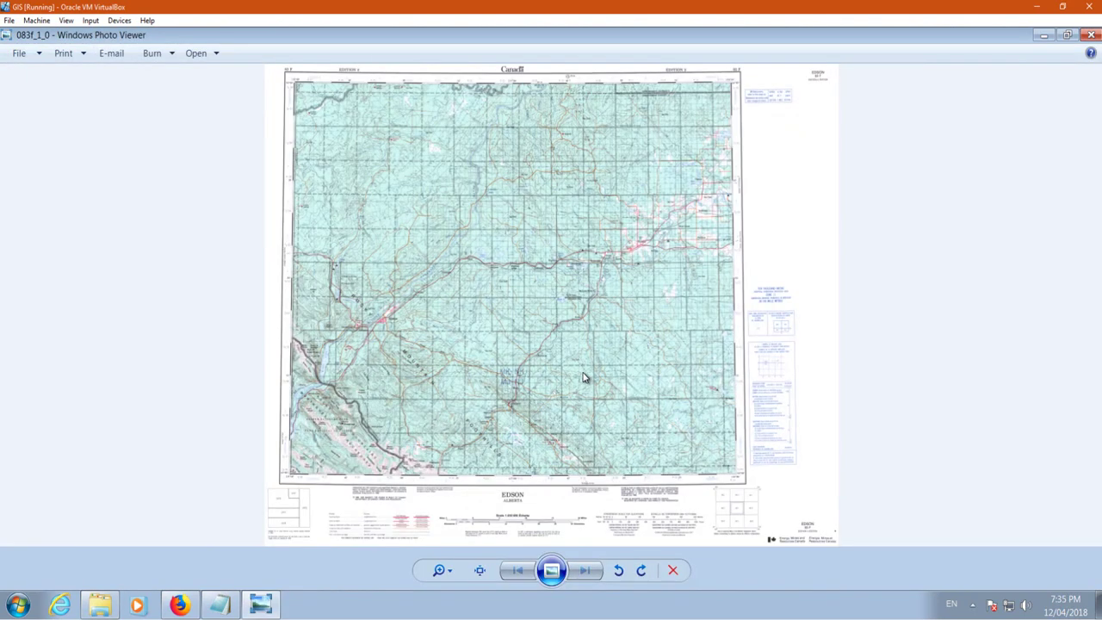
Zoom and pan the map to inspect the detail around Edson.
scroll(462, 233, "up", 5)
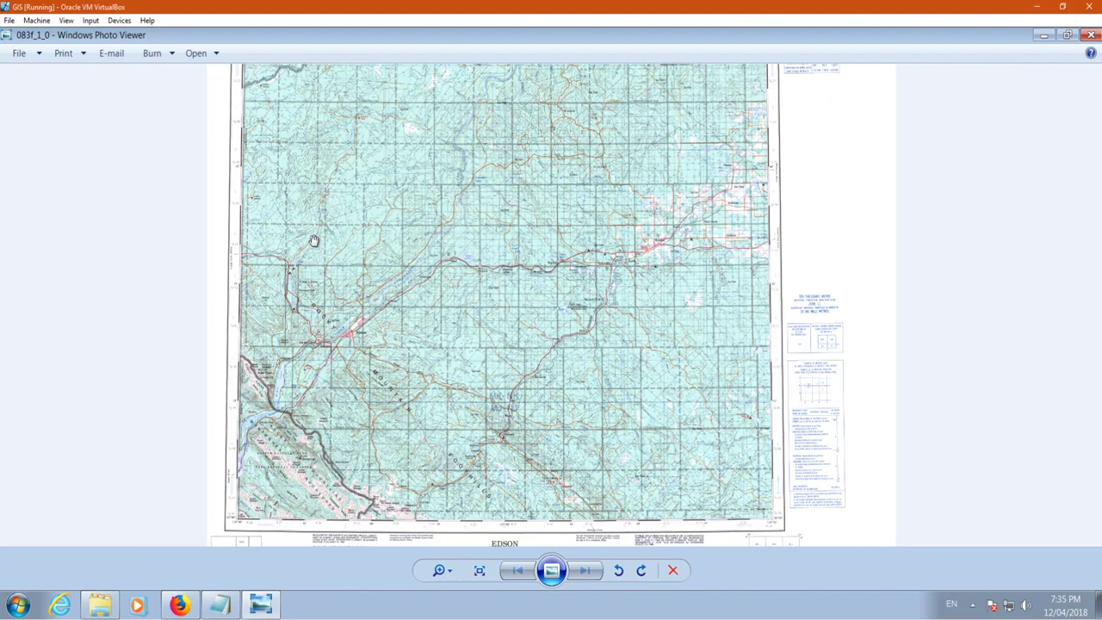
scroll(448, 282, "up", 8)
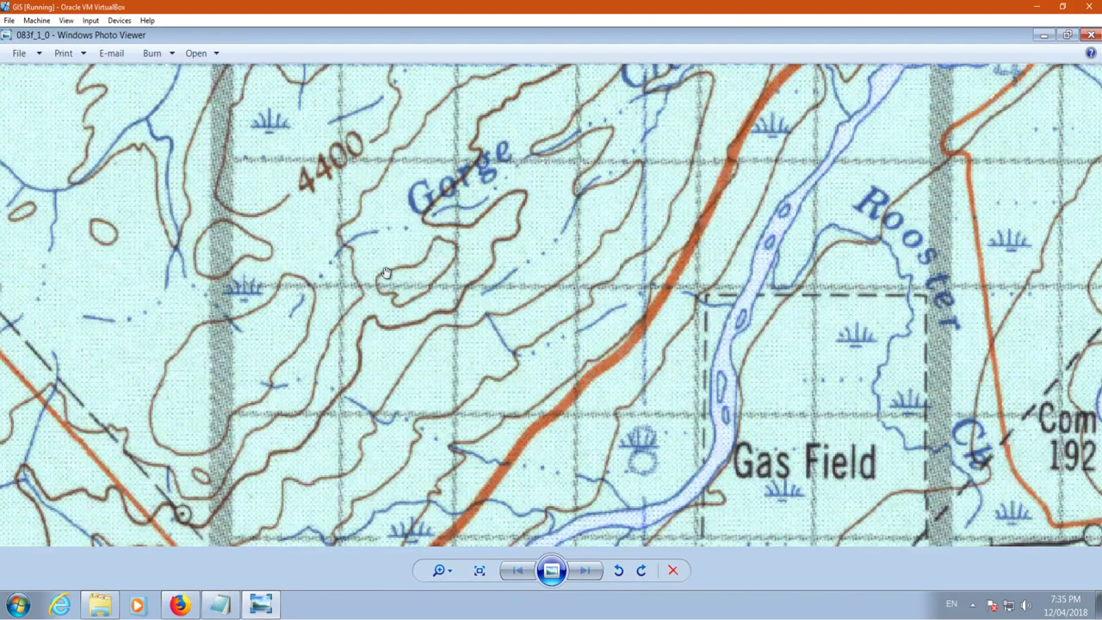
scroll(241, 333, "up", 1)
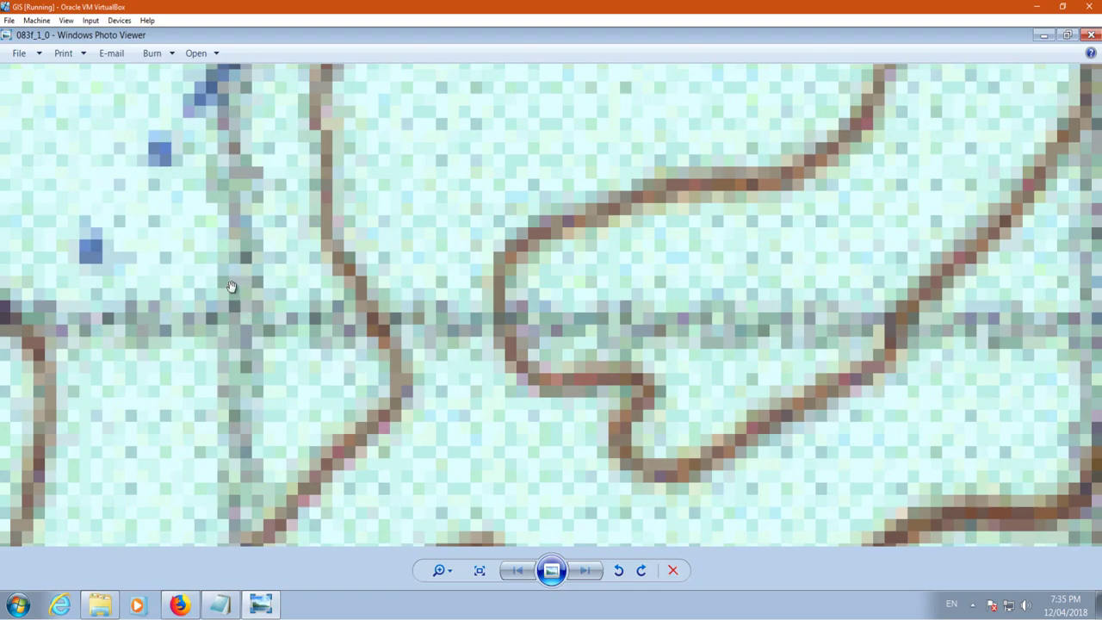
scroll(334, 249, "down", 10)
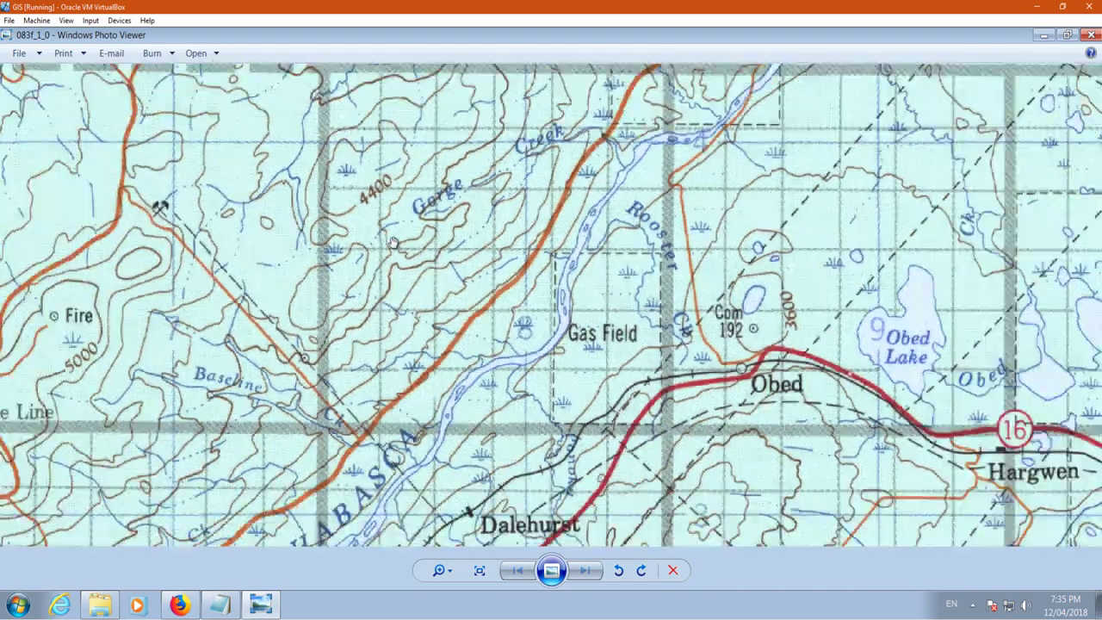
scroll(411, 456, "up", 3)
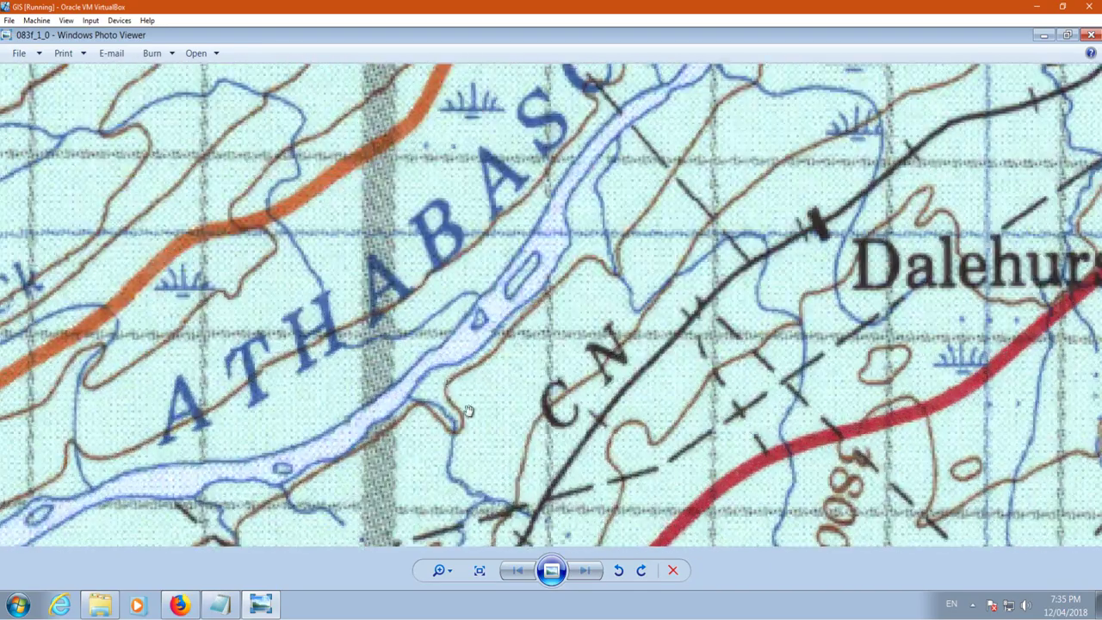
scroll(436, 310, "down", 4)
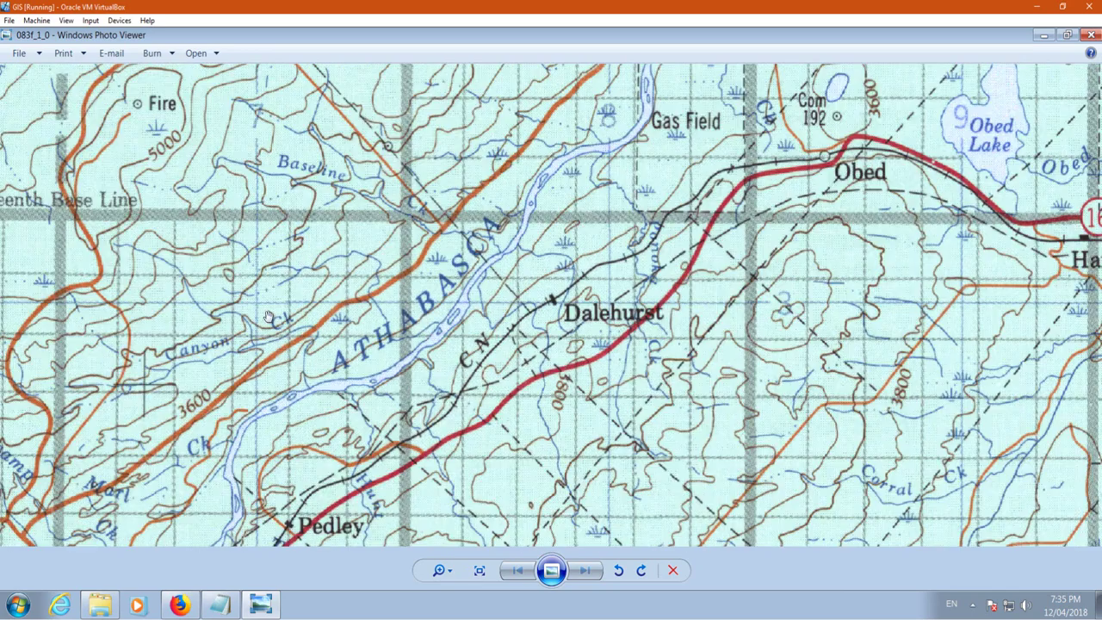
scroll(694, 301, "down", 4)
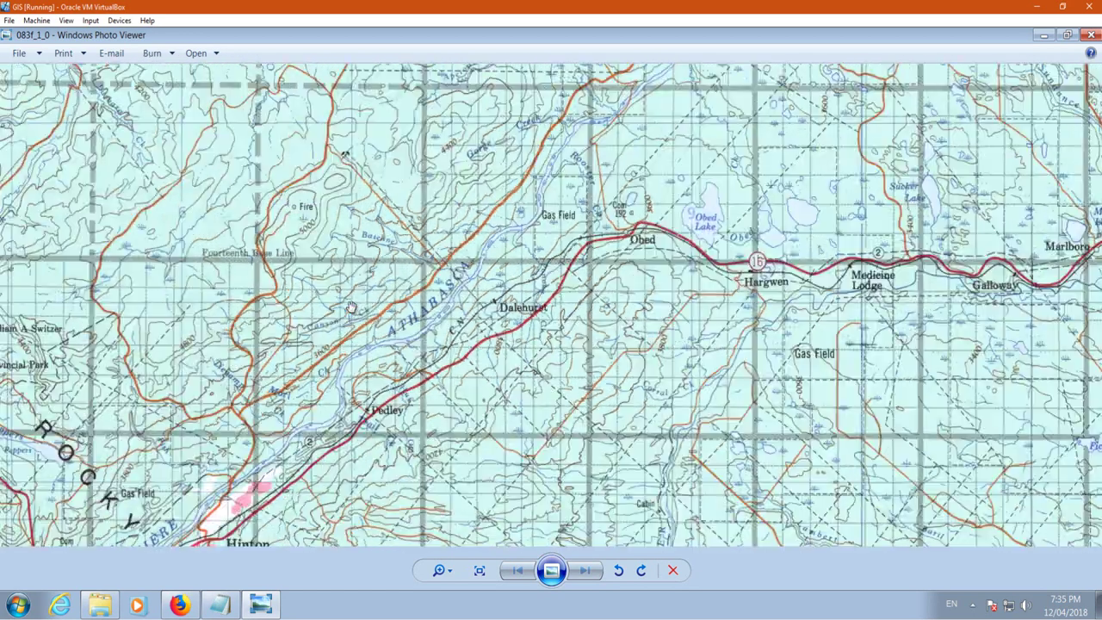
scroll(740, 237, "up", 2)
scroll(740, 237, "up", 5)
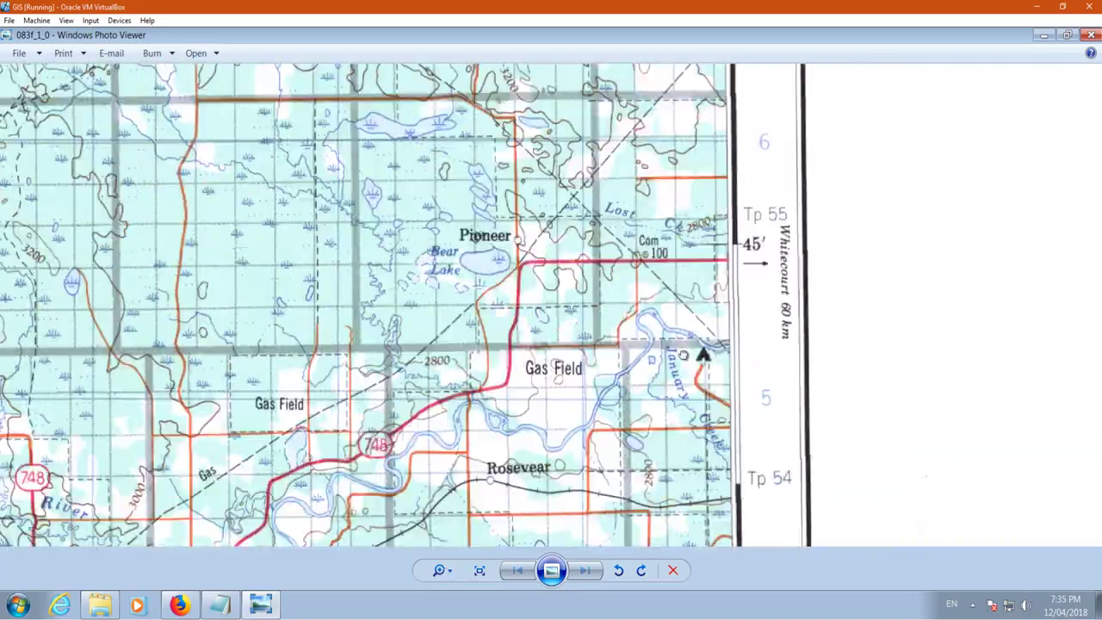
left_click_drag(497, 489, 1082, 84)
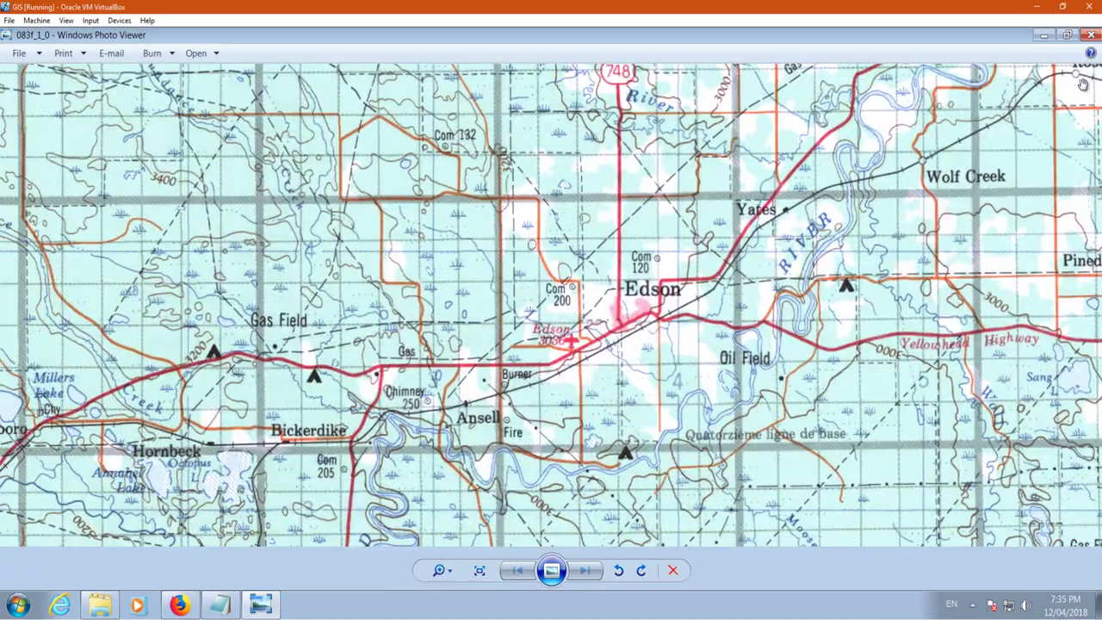
scroll(775, 206, "down", 4)
scroll(630, 228, "up", 6)
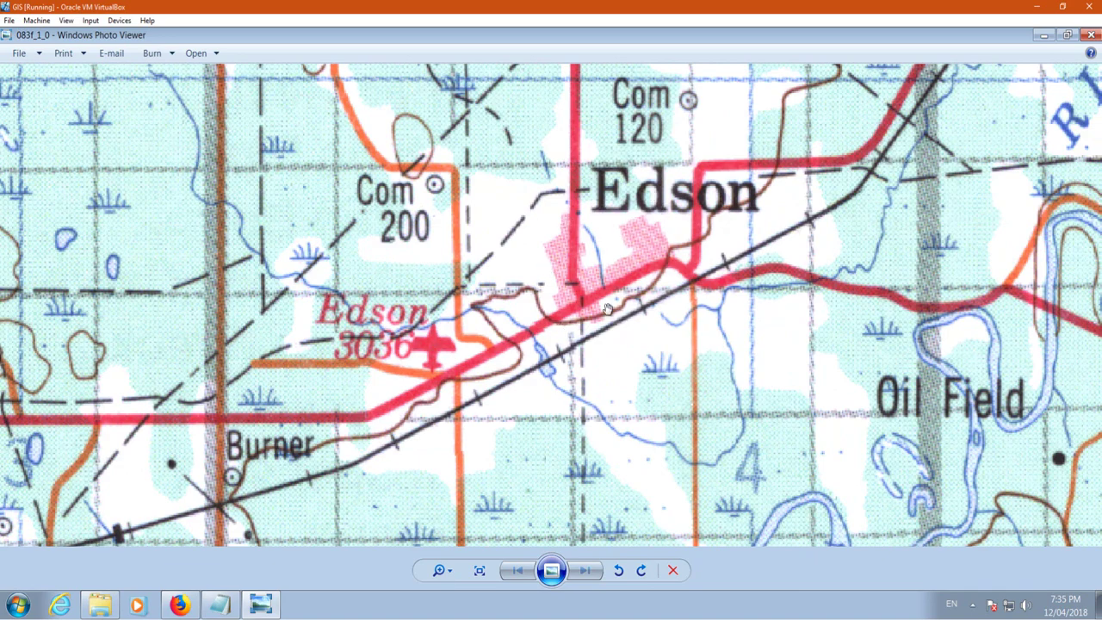
scroll(501, 323, "down", 6)
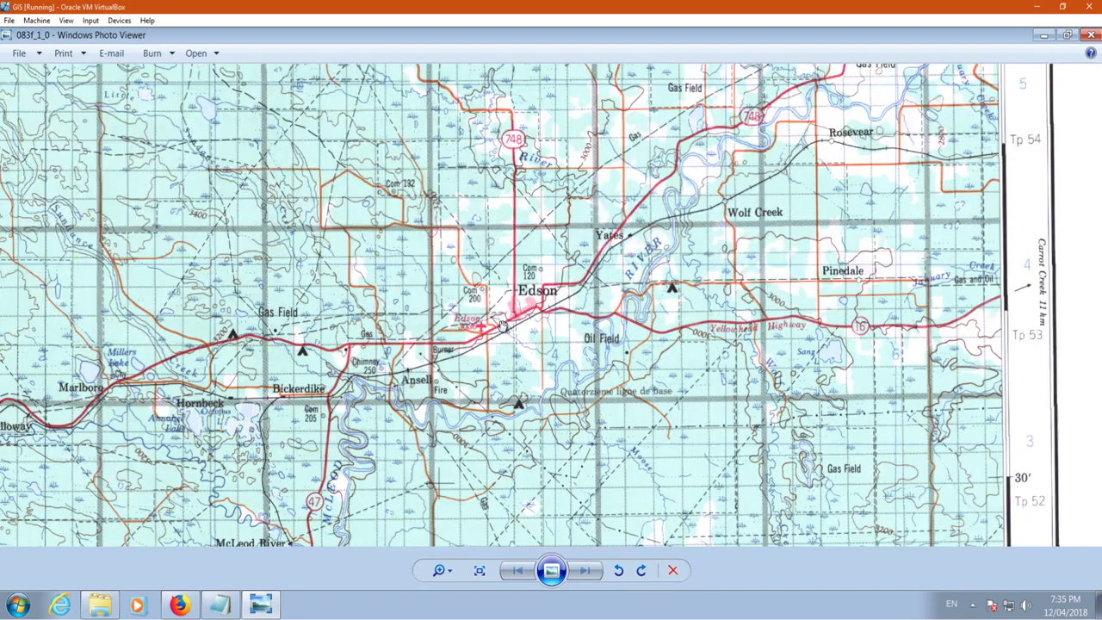
scroll(500, 324, "down", 3)
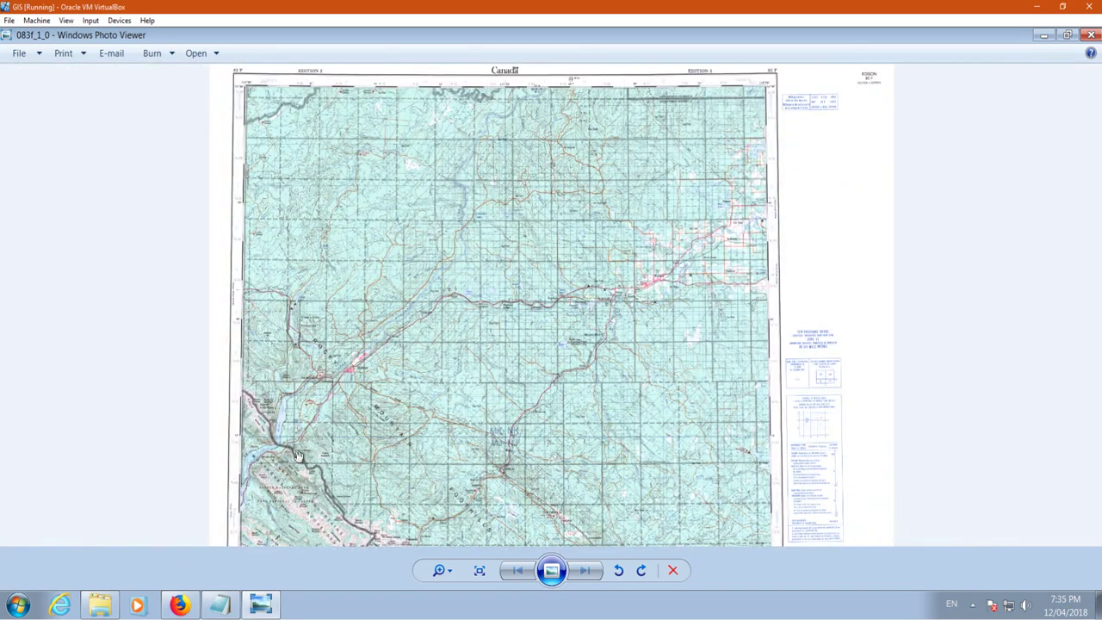
scroll(309, 460, "up", 6)
scroll(469, 311, "down", 2)
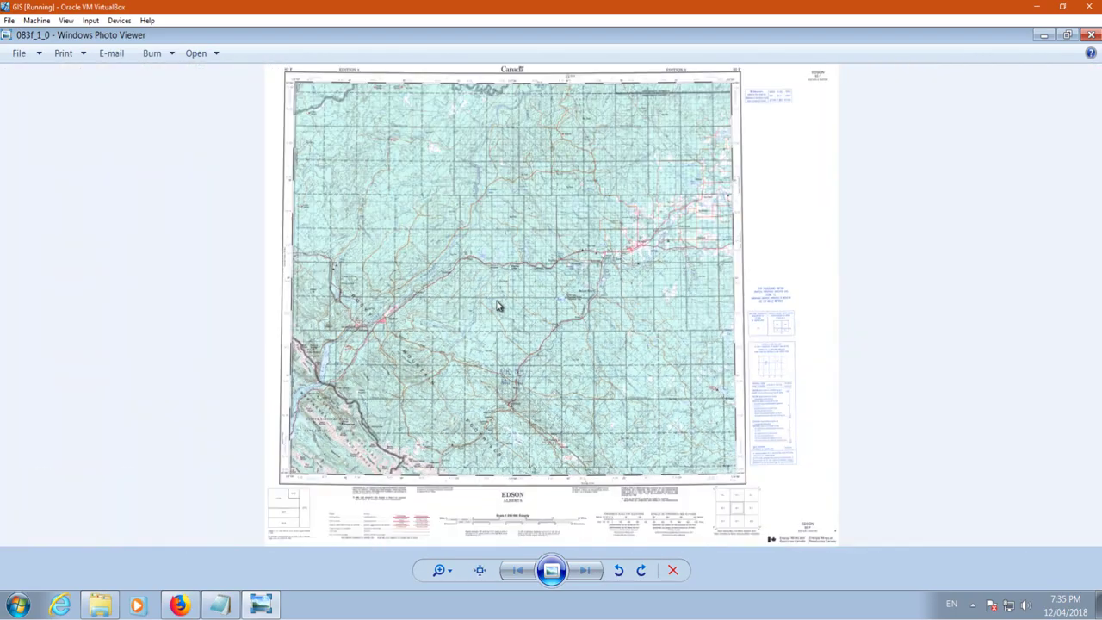
scroll(505, 453, "up", 2)
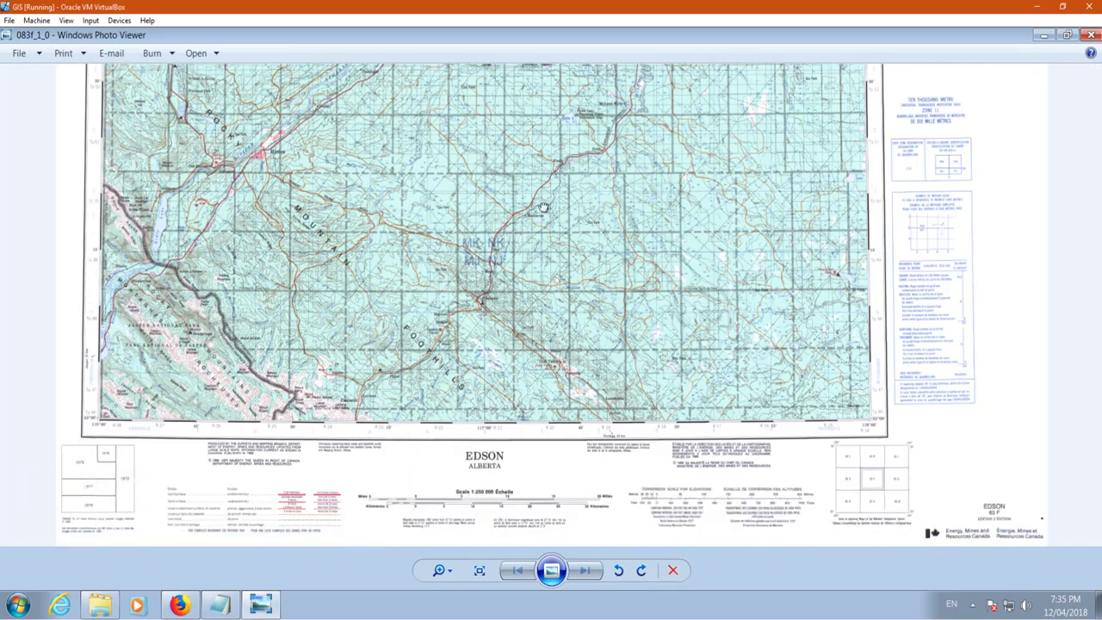
Zoom in and out across the 250K Edson sheet.
scroll(511, 457, "up", 3)
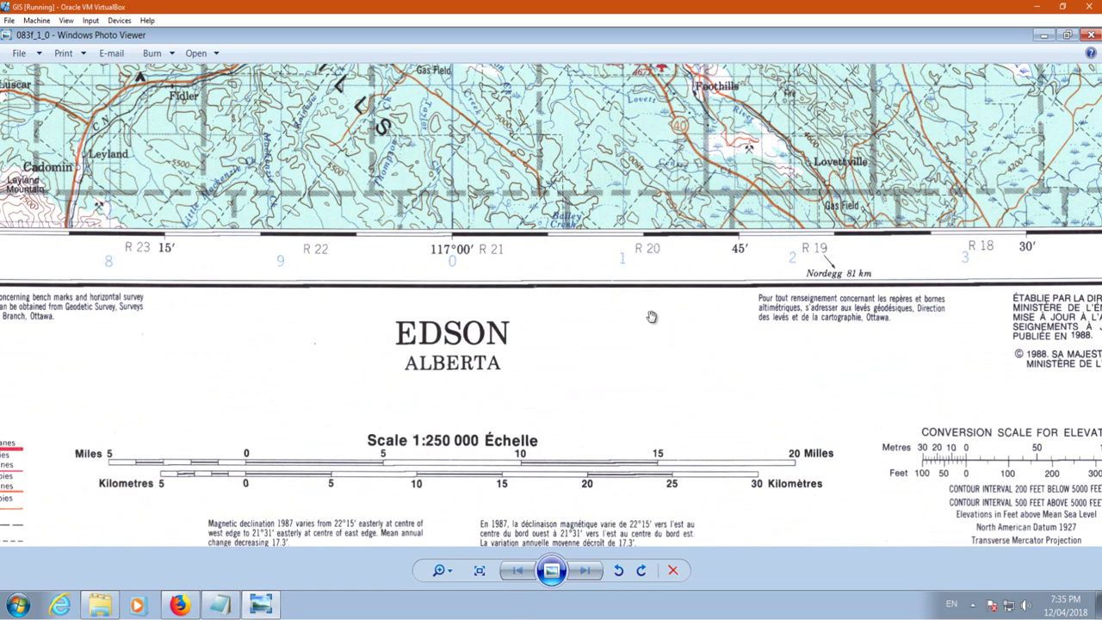
scroll(646, 317, "down", 1)
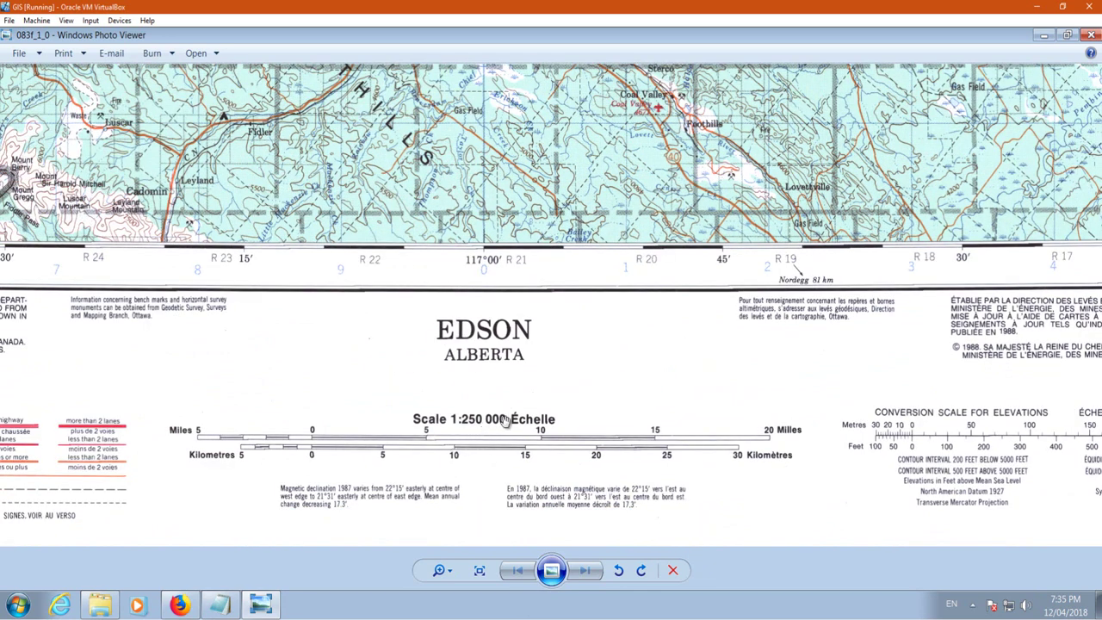
scroll(536, 353, "down", 1)
scroll(536, 353, "down", 1)
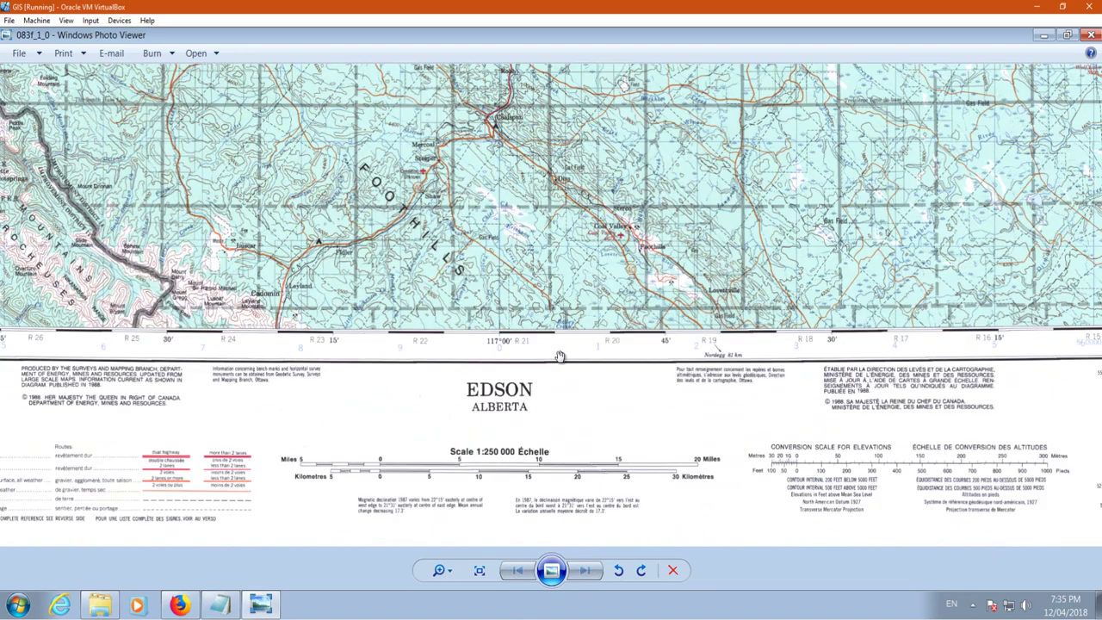
scroll(559, 364, "down", 1)
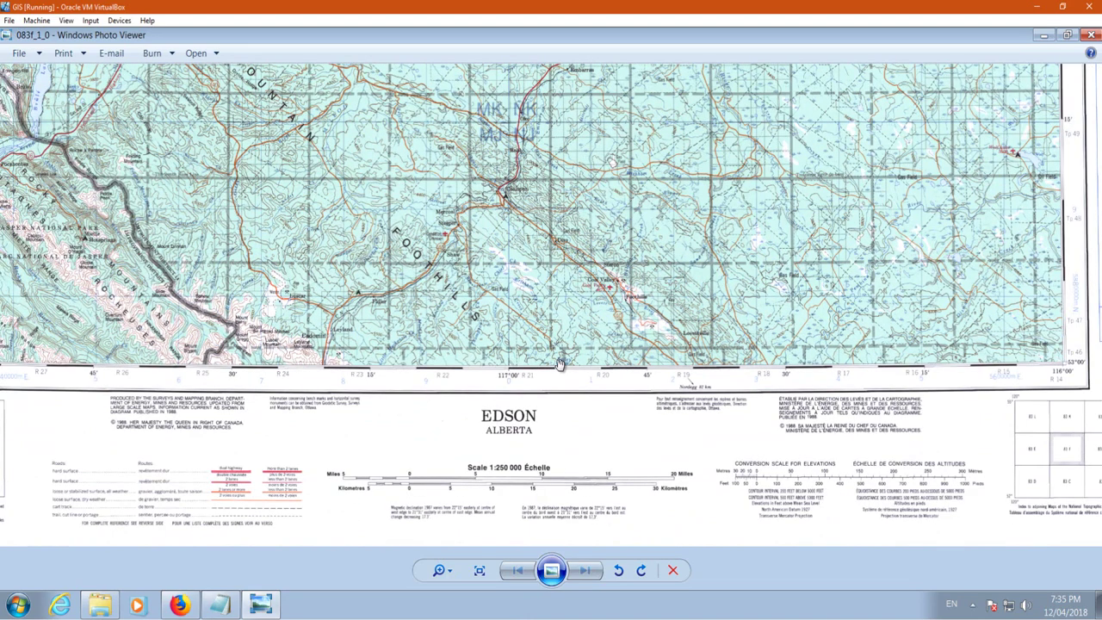
scroll(497, 410, "down", 1)
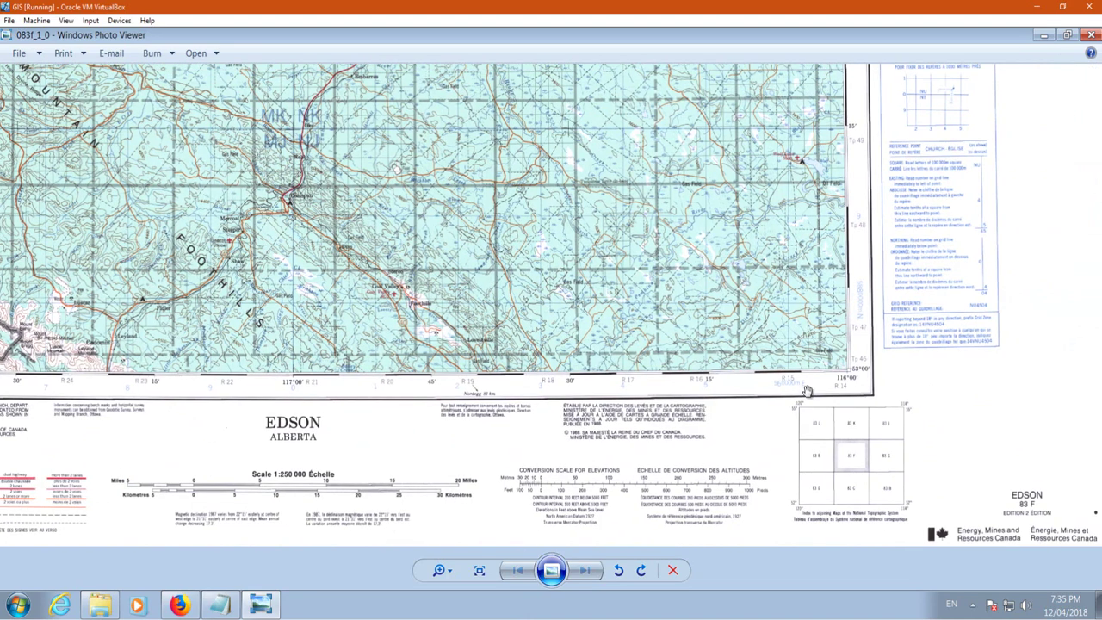
scroll(809, 388, "up", 3)
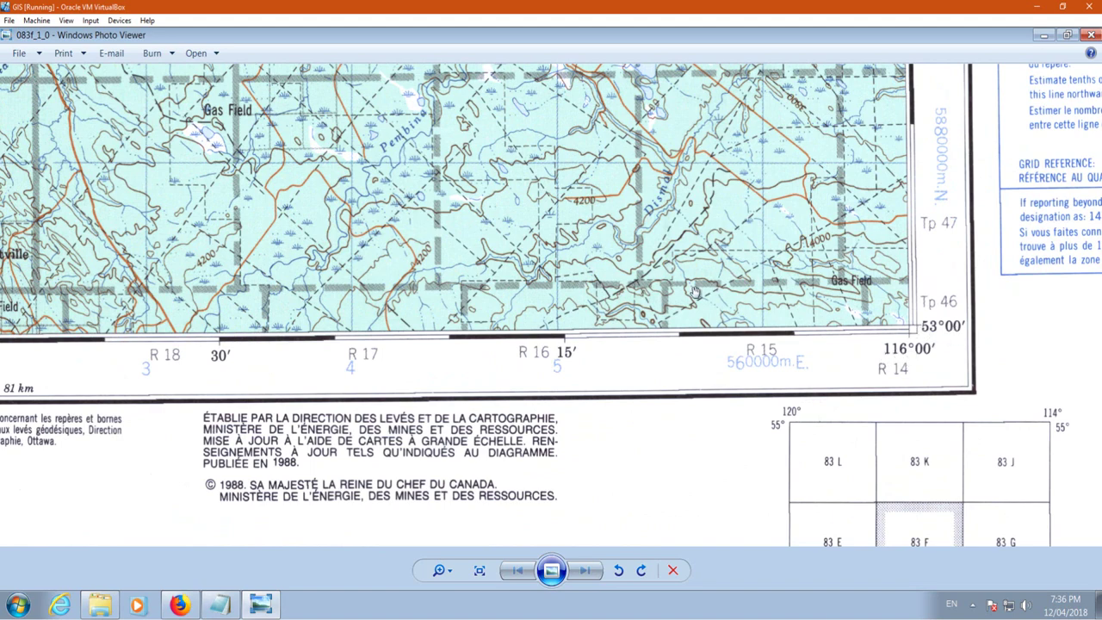
scroll(694, 291, "down", 1)
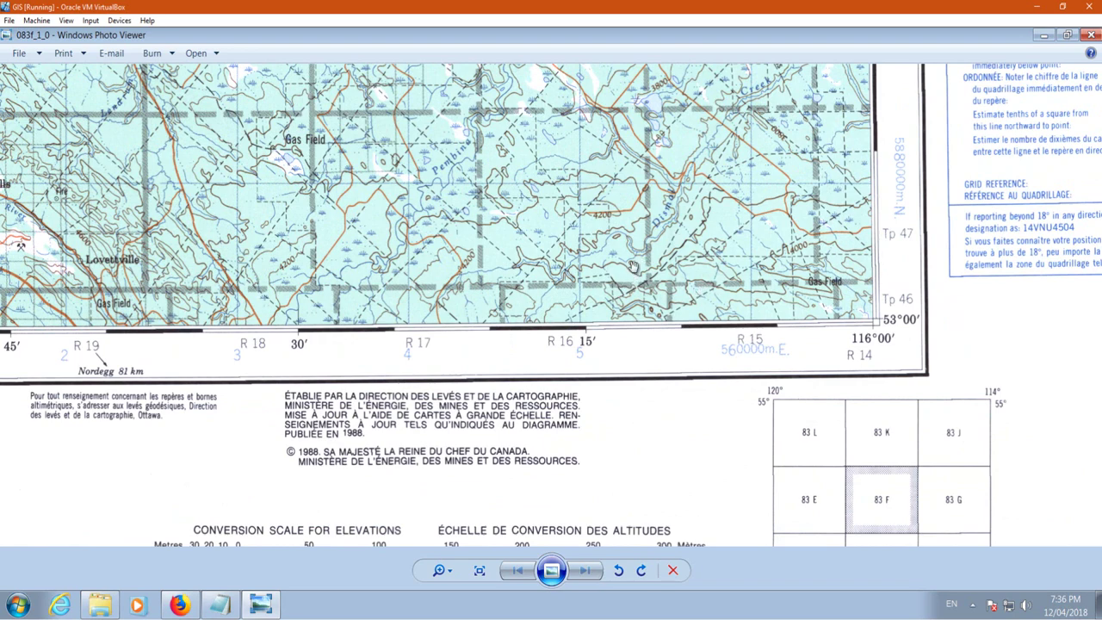
scroll(632, 257, "down", 1)
scroll(585, 247, "down", 1)
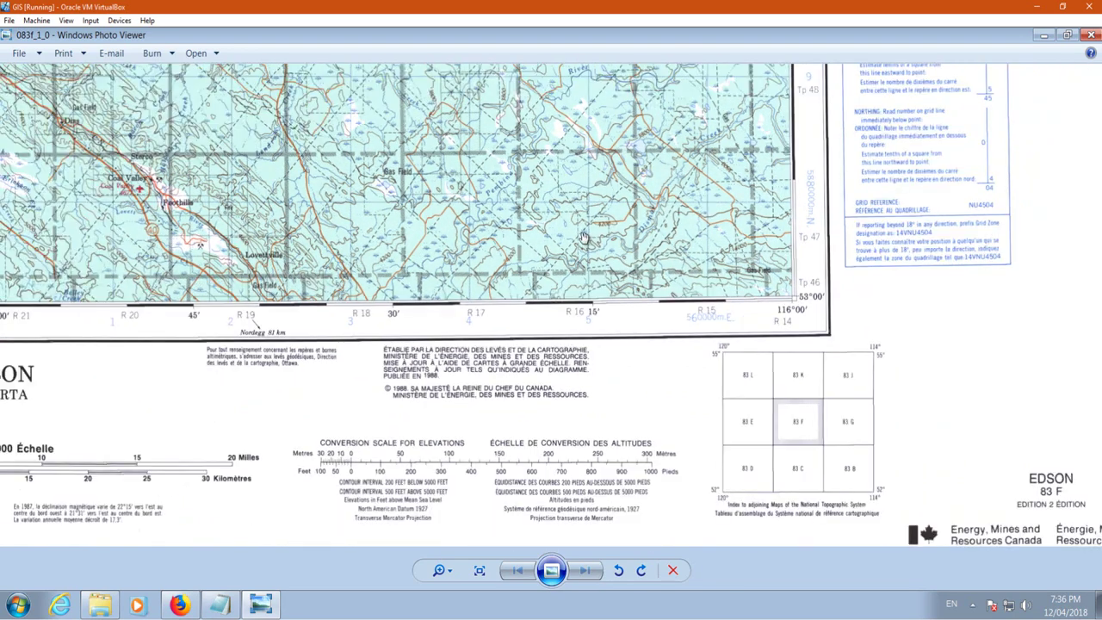
scroll(584, 358, "up", 1)
Pan across Jasper National Park, the left and right legends, index grid and upper sheet.
left_click_drag(583, 376, 785, 362)
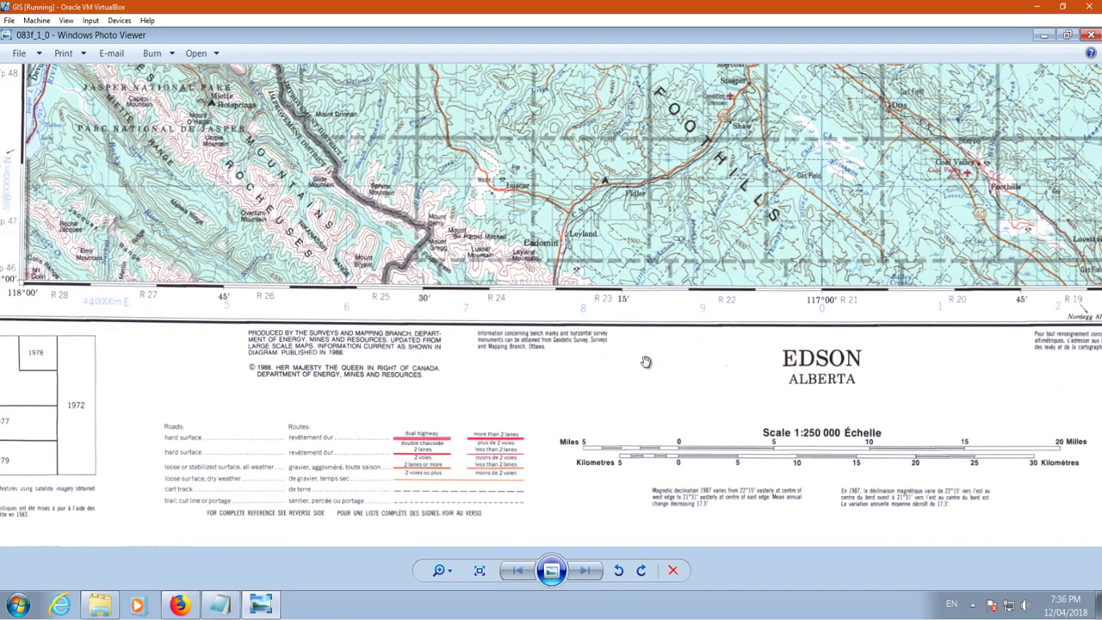
left_click_drag(400, 375, 466, 367)
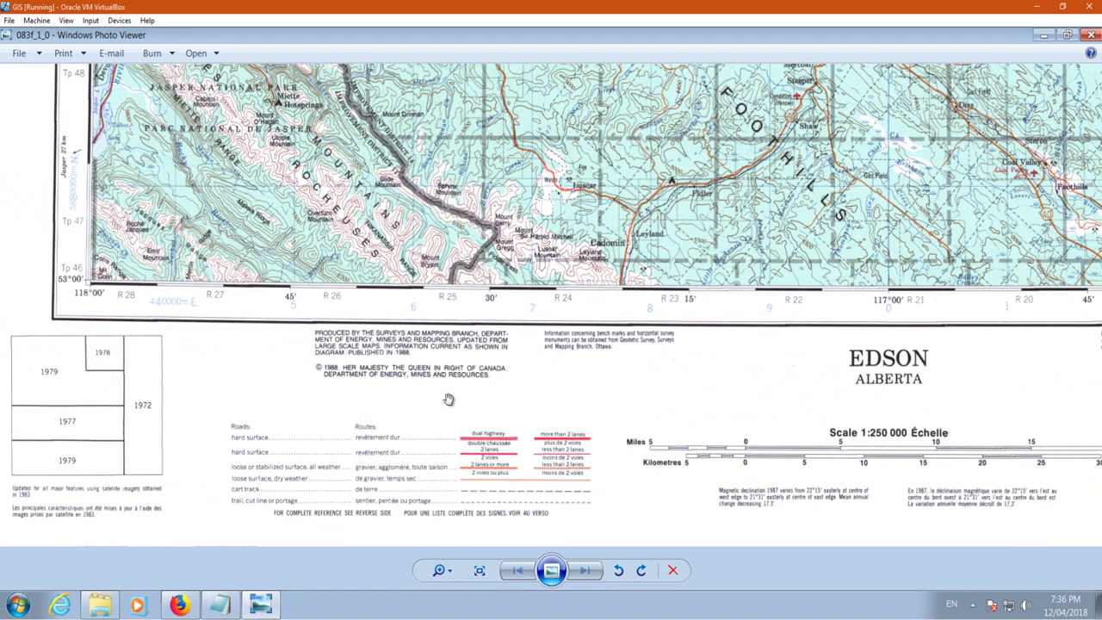
left_click_drag(876, 415, 403, 377)
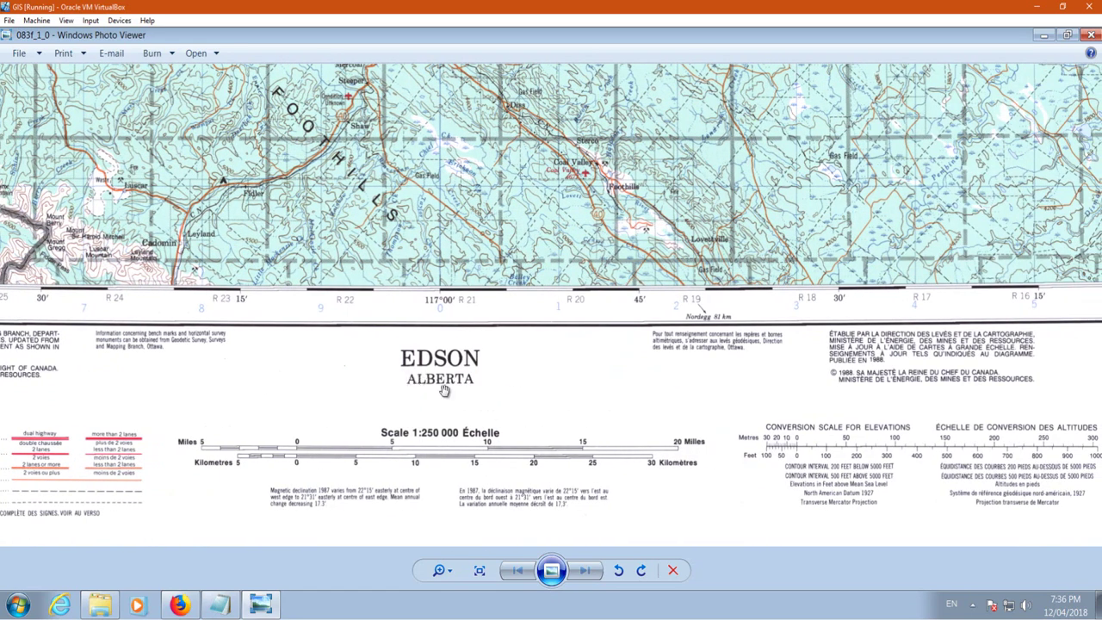
left_click_drag(917, 372, 457, 391)
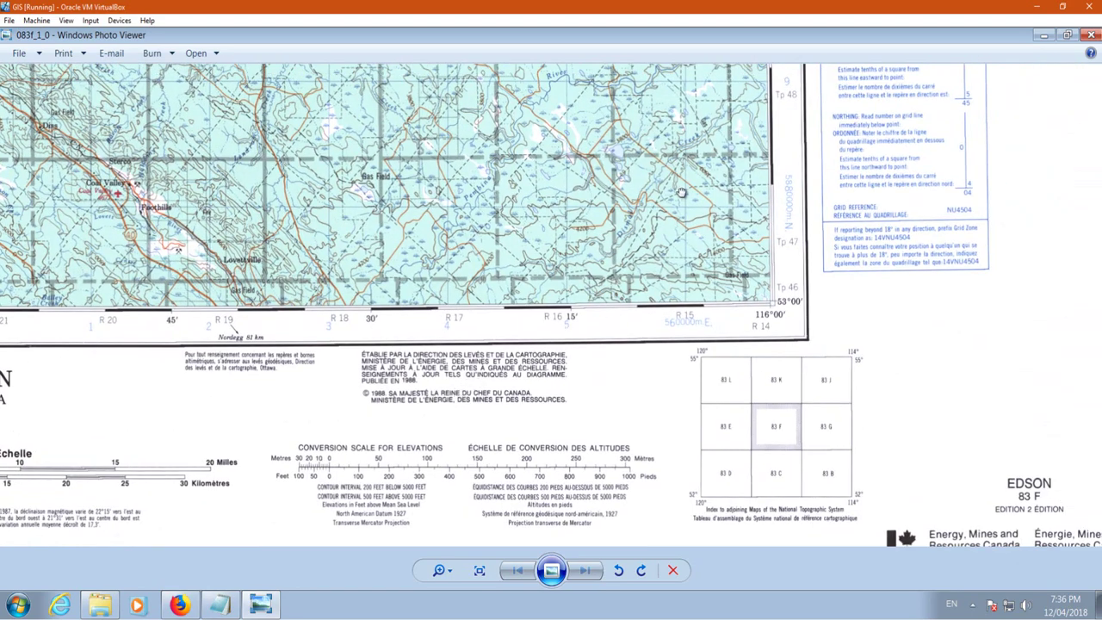
left_click_drag(680, 191, 663, 521)
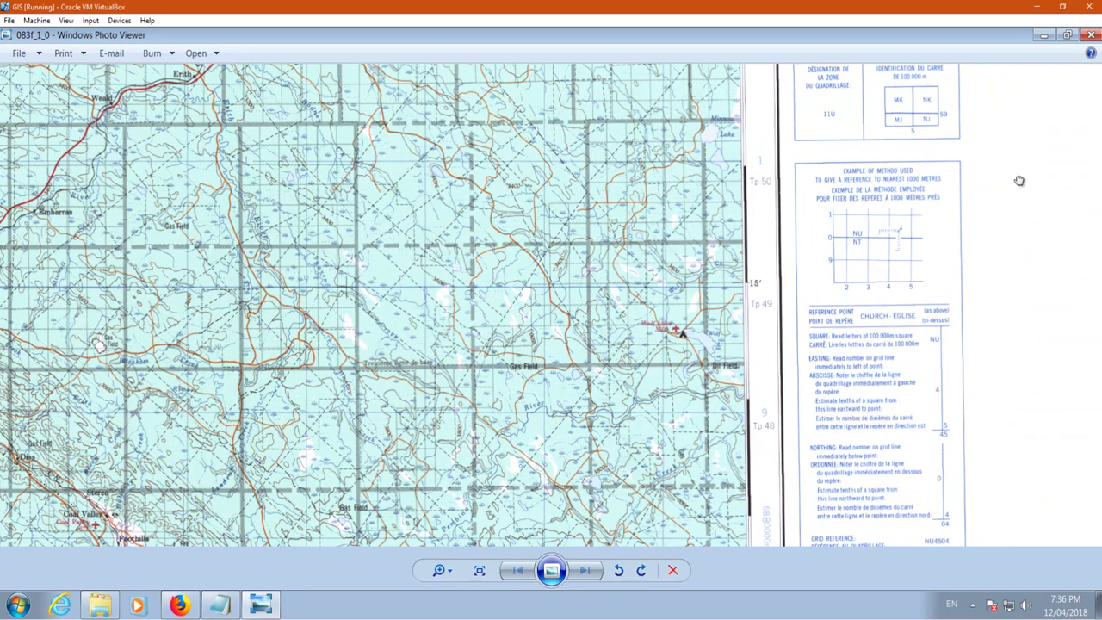
left_click_drag(1019, 177, 947, 432)
Pan to the bottom margin's scale bars and EDSON title block to read the North American Datum 1927 note.
scroll(848, 286, "up", 2)
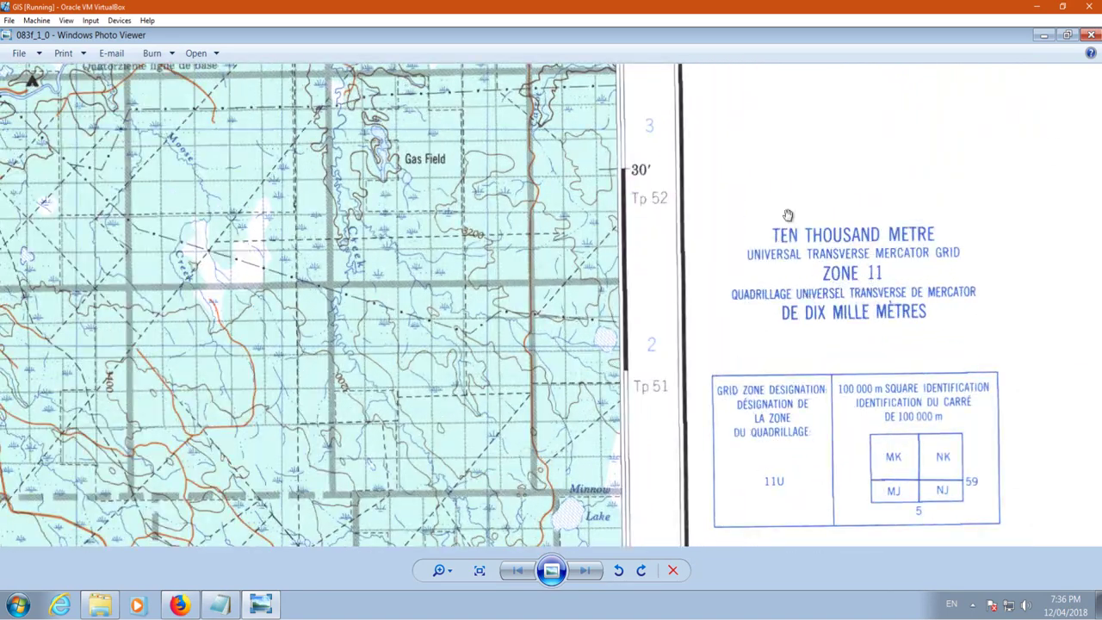
scroll(755, 207, "down", 3)
left_click_drag(872, 435, 822, 166)
left_click_drag(907, 467, 878, 184)
left_click_drag(878, 448, 878, 273)
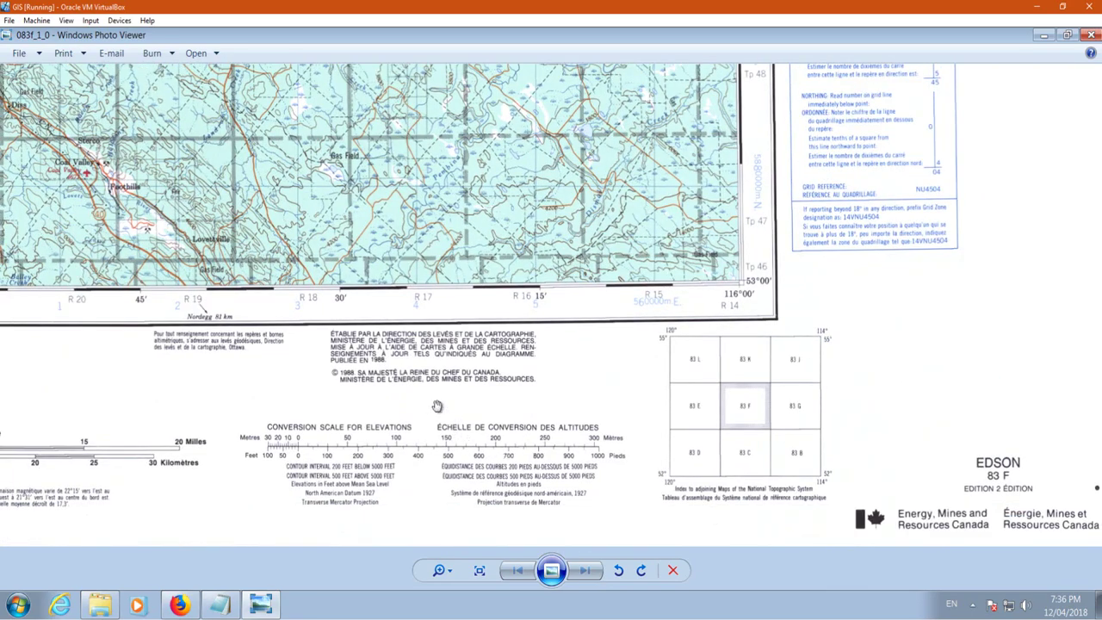
scroll(331, 485, "up", 1)
scroll(328, 485, "up", 1)
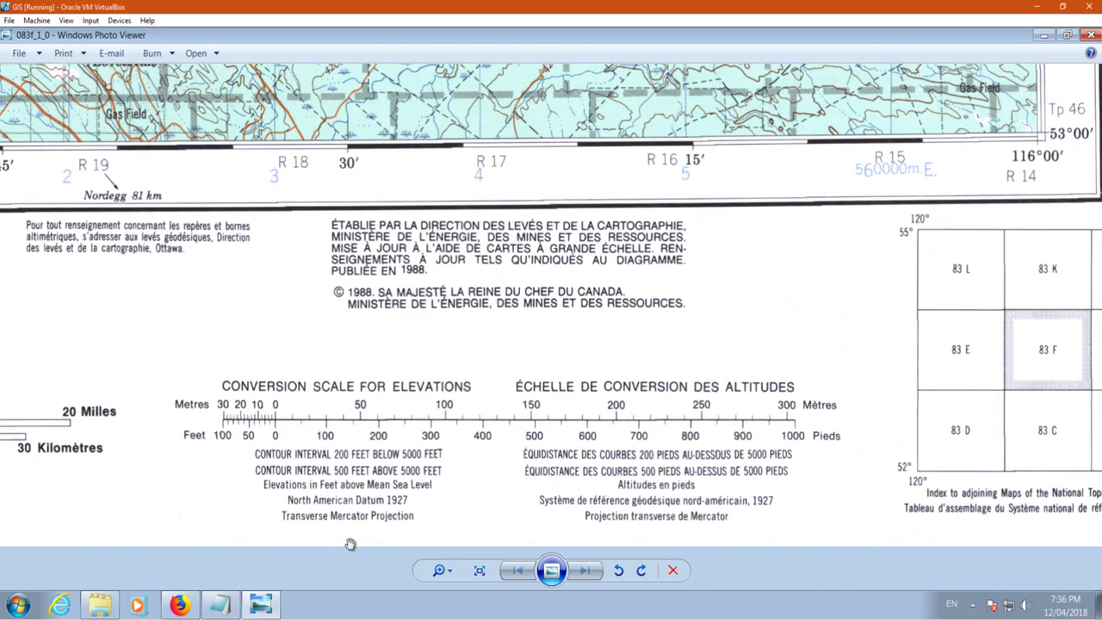
scroll(354, 522, "up", 3)
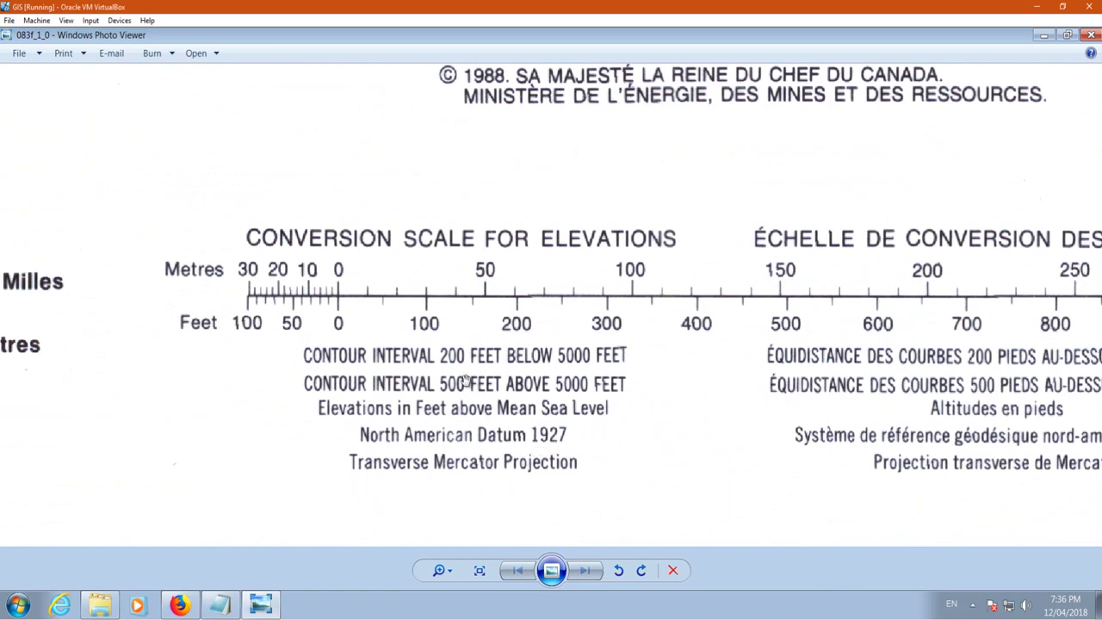
scroll(437, 384, "down", 4)
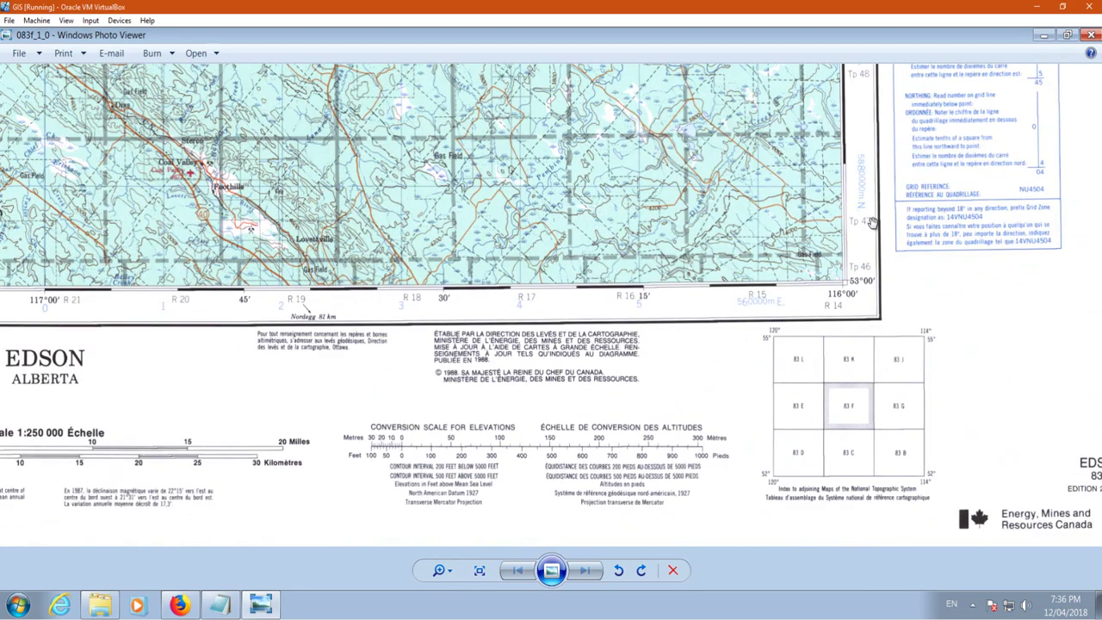
scroll(876, 219, "down", 2)
Close the 250K image and open 083f09_1_1 from the 50K folder.
left_click(1090, 35)
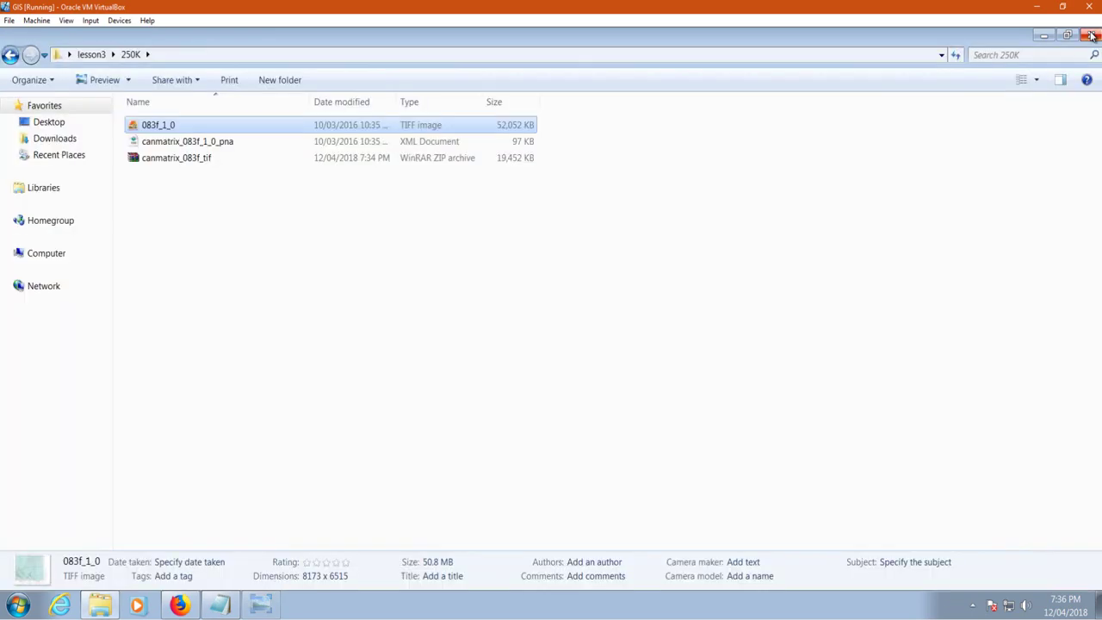
left_click(9, 54)
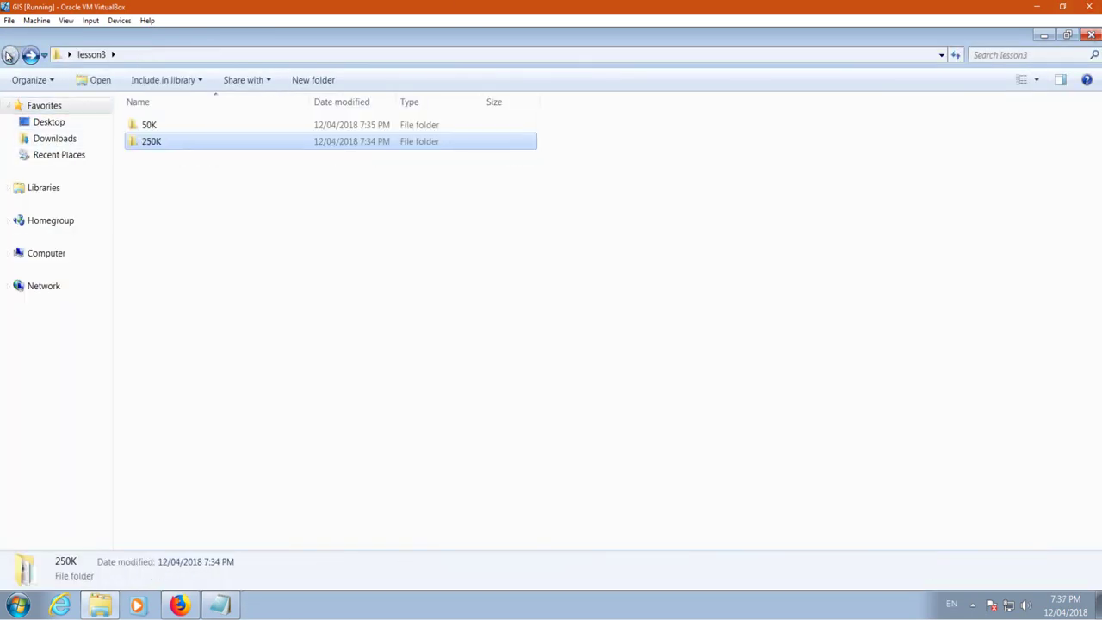
double_click(148, 124)
double_click(173, 128)
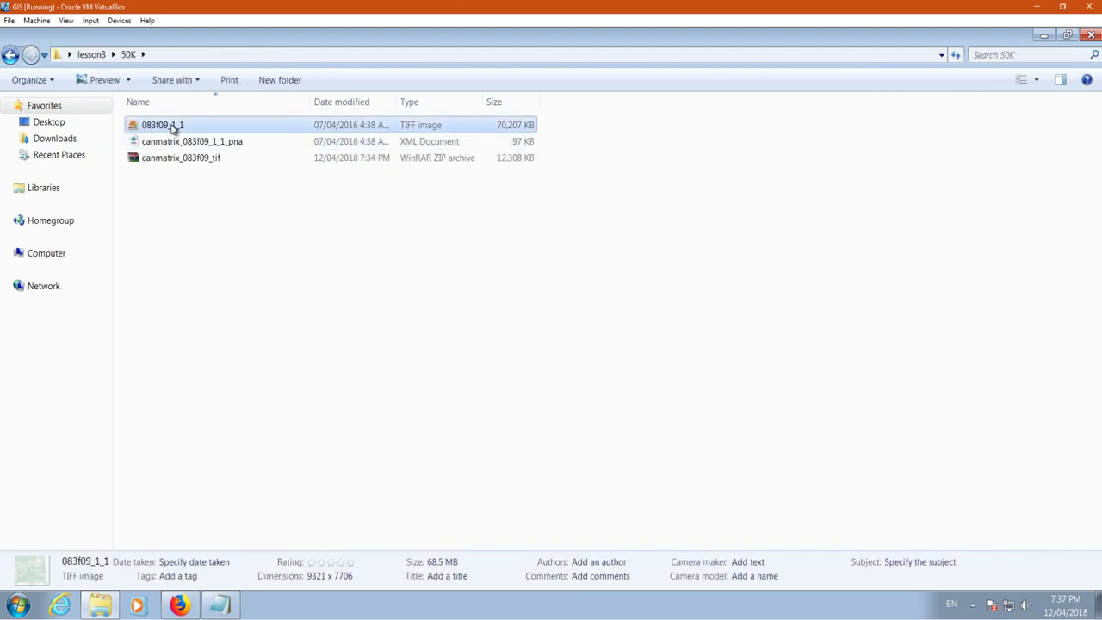
Zoom and pan to the elevation legend showing North American Datum 1927, then zoom back out.
scroll(745, 305, "up", 2)
scroll(642, 201, "down", 2)
scroll(542, 508, "up", 1)
scroll(542, 508, "up", 4)
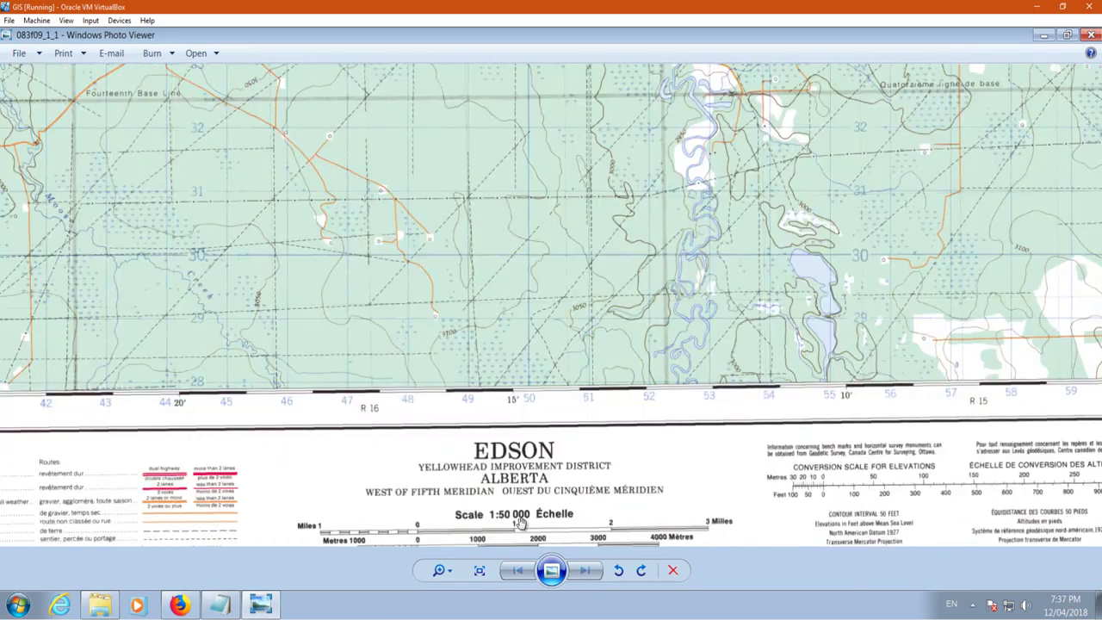
scroll(522, 450, "down", 5)
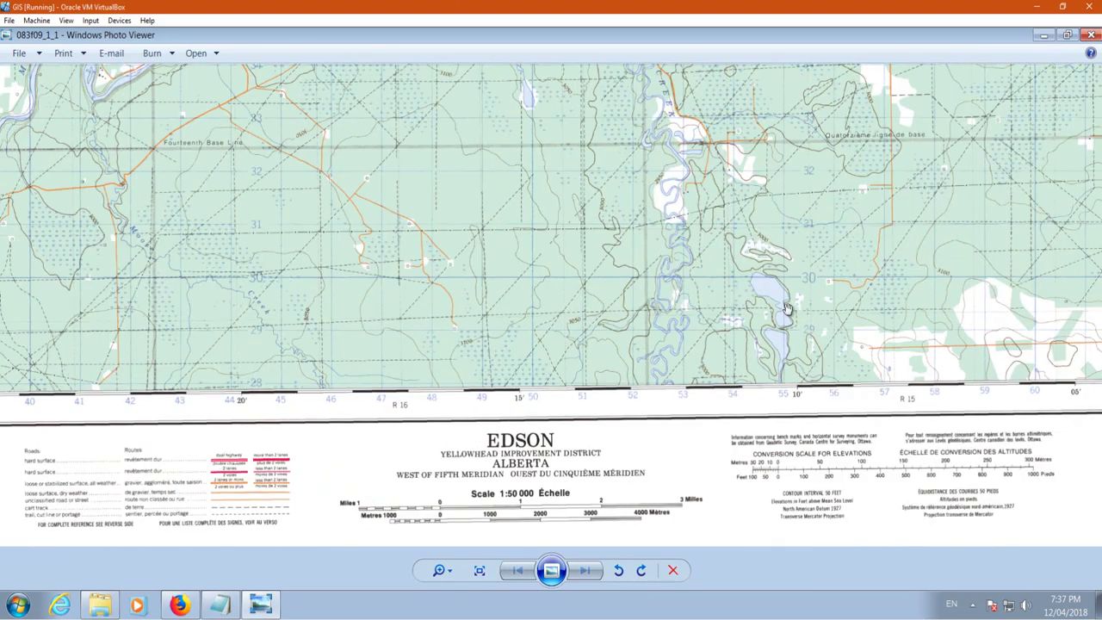
left_click_drag(786, 308, 597, 236)
scroll(619, 515, "up", 6)
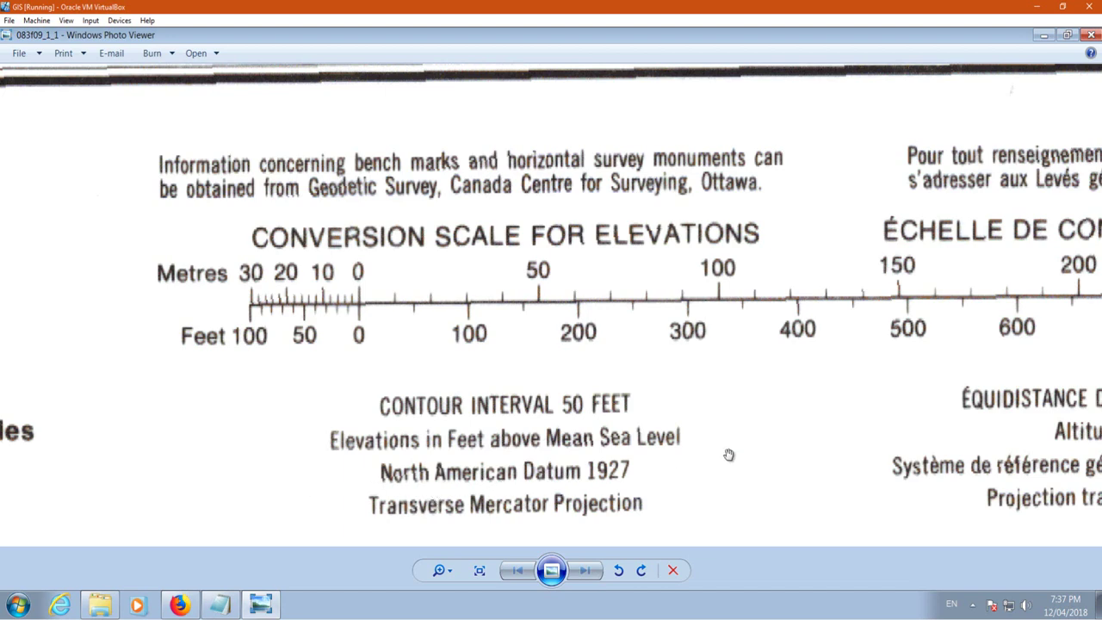
left_click_drag(938, 400, 431, 445)
scroll(762, 327, "down", 2)
left_click_drag(762, 327, 517, 339)
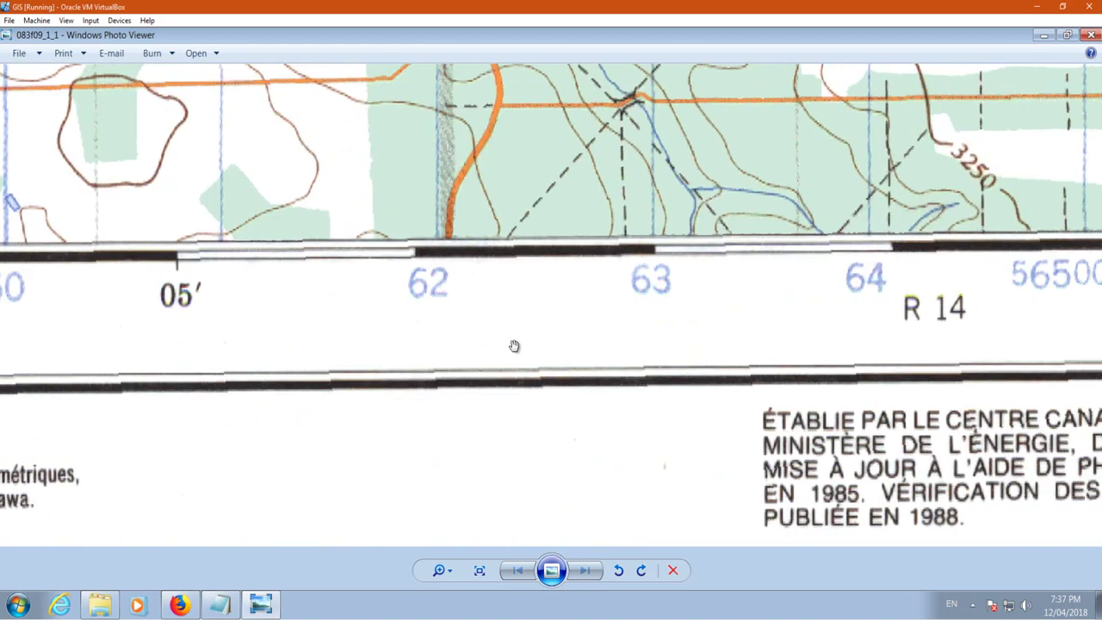
scroll(490, 357, "down", 3)
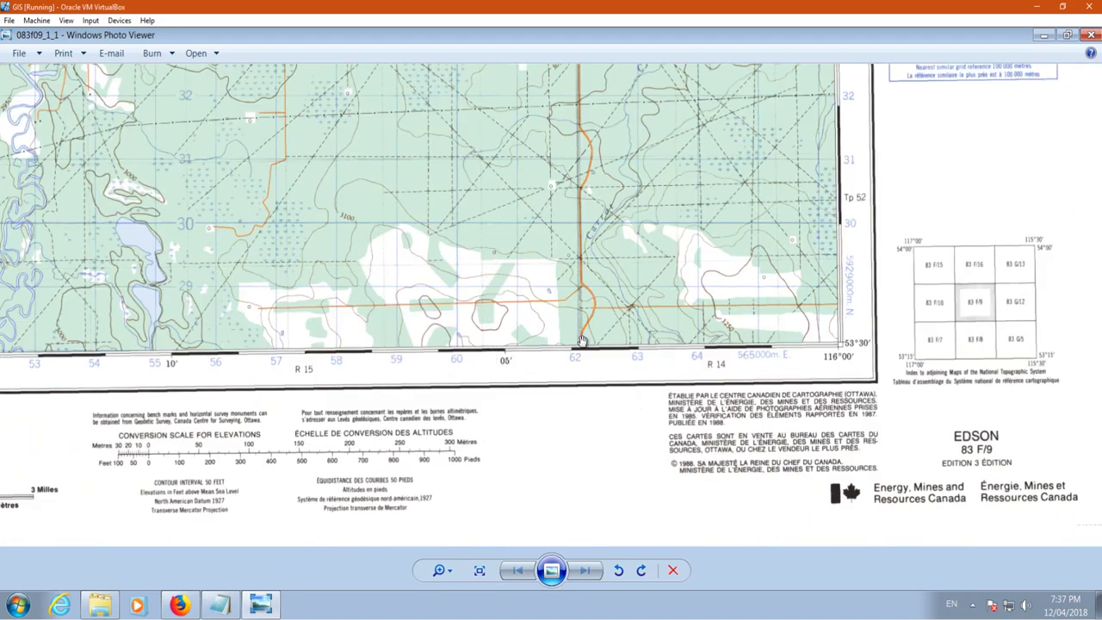
scroll(581, 340, "down", 5)
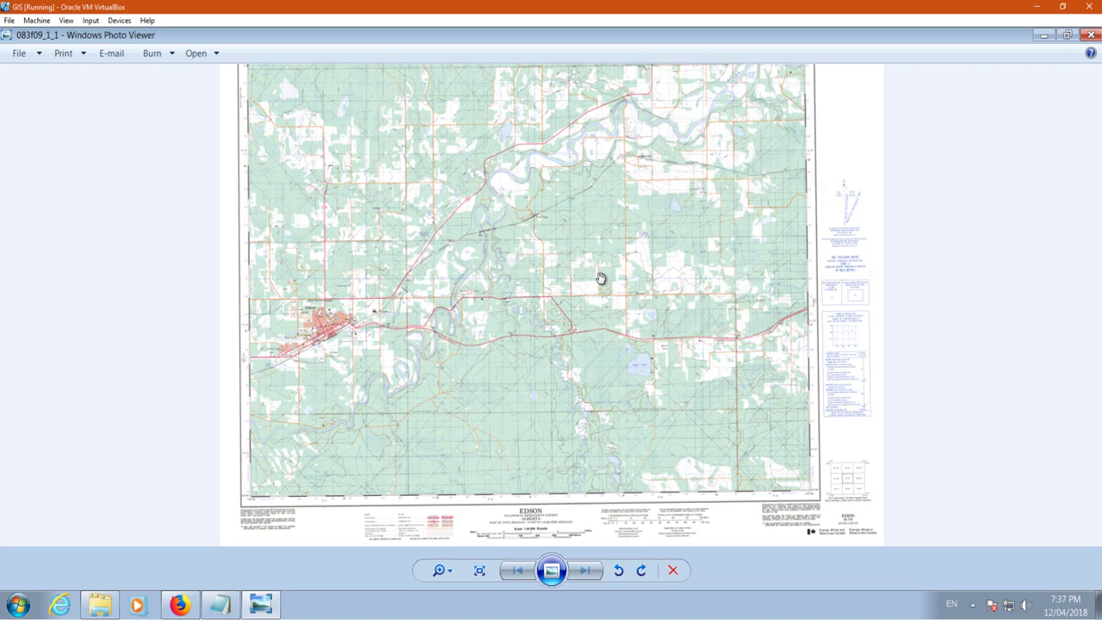
Minimize the photo viewer, look through Lesson1's city-town folder, then close that window.
left_click(1043, 35)
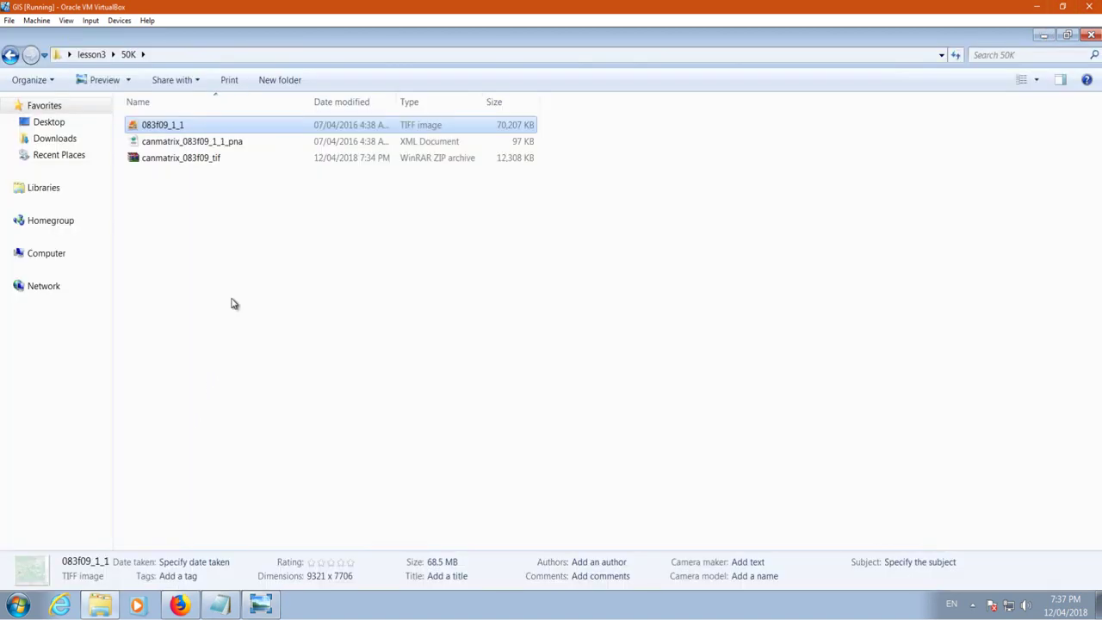
left_click(10, 55)
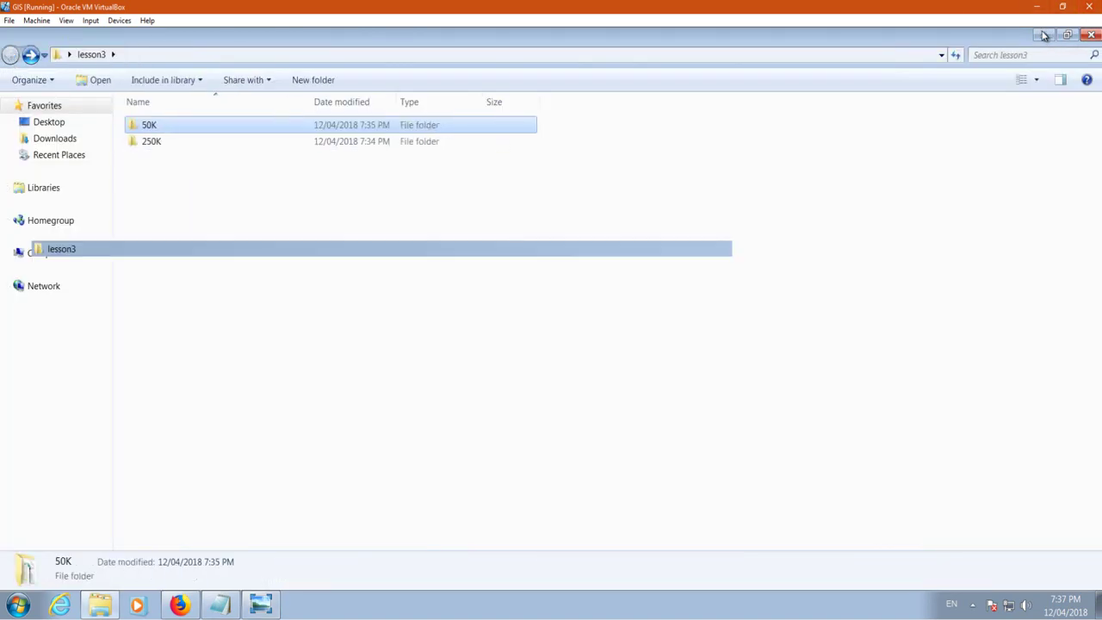
left_click(1043, 35)
double_click(159, 264)
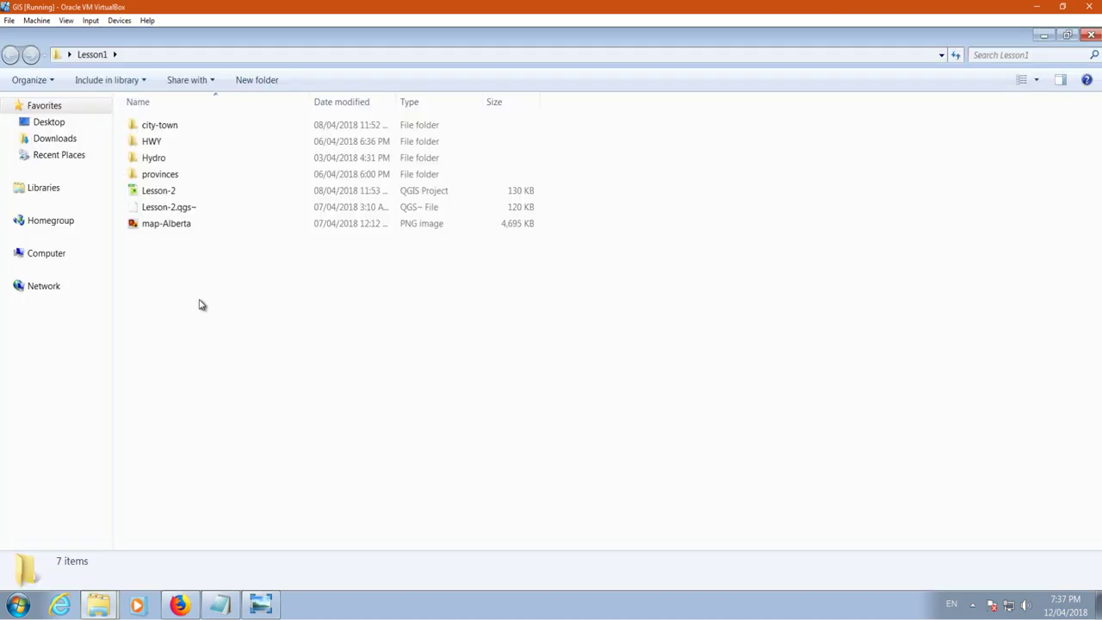
double_click(168, 127)
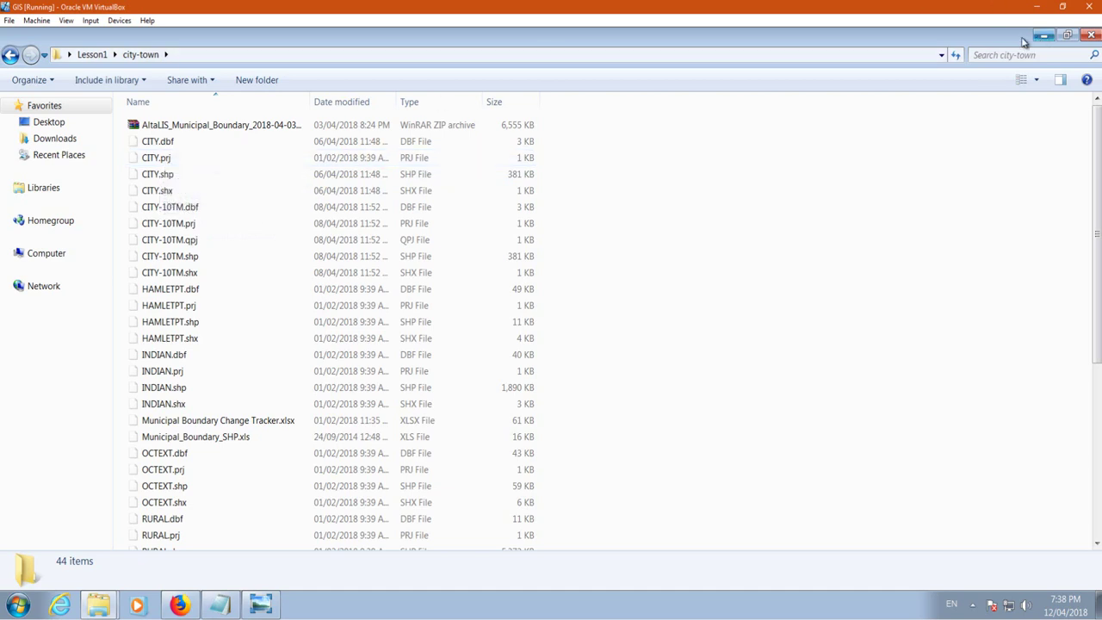
left_click(9, 55)
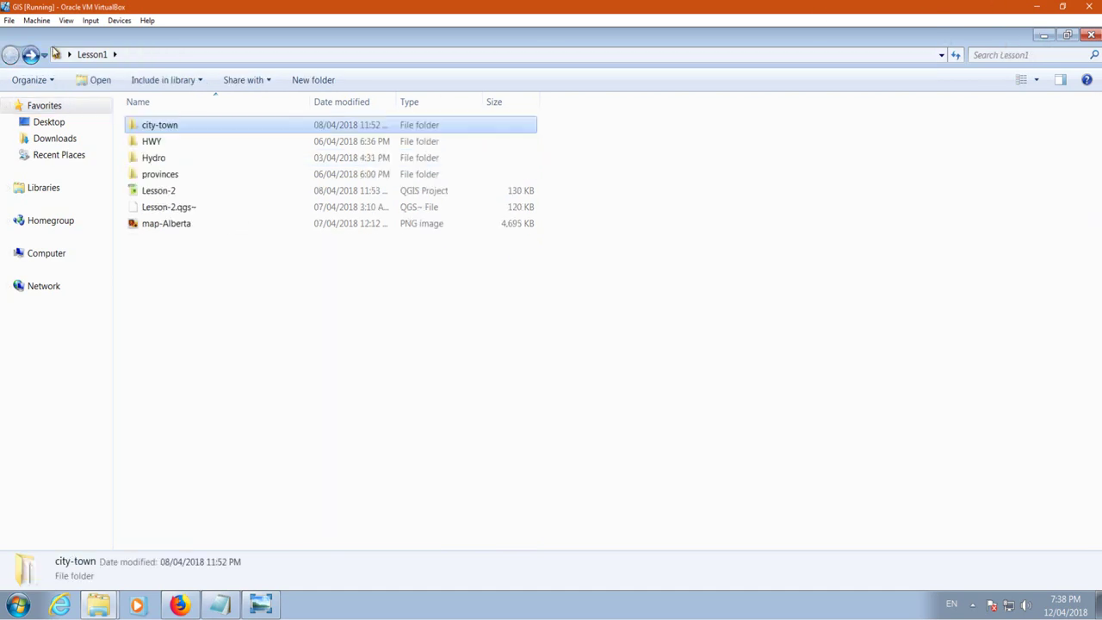
left_click(1089, 35)
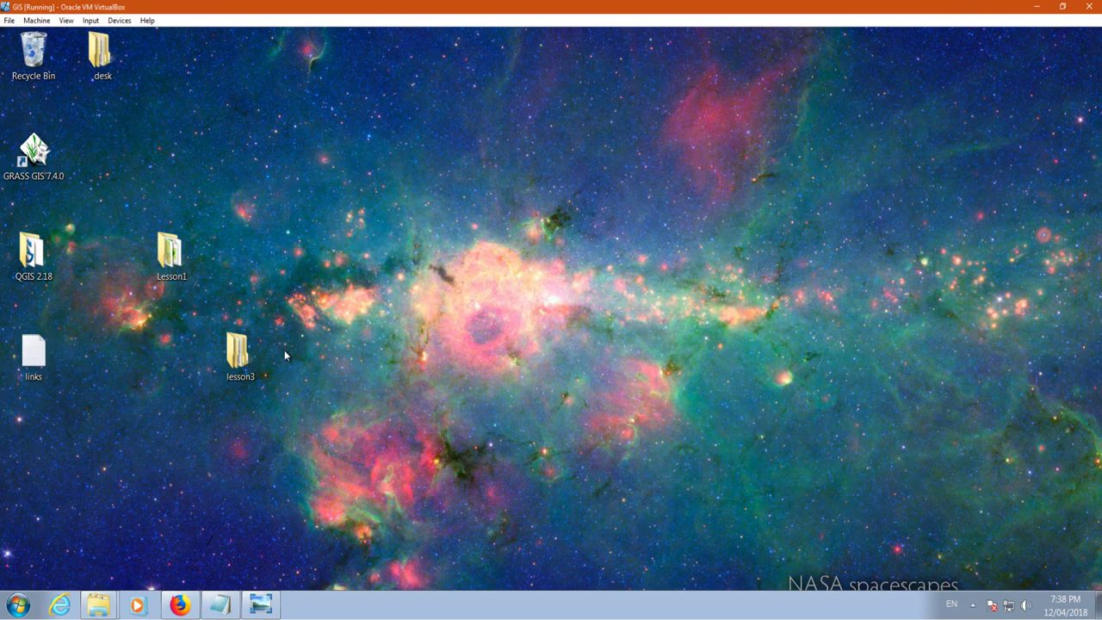
Open lesson3 > 50K from the desktop, select 083f09_1_1 and maximize the folder window.
double_click(240, 357)
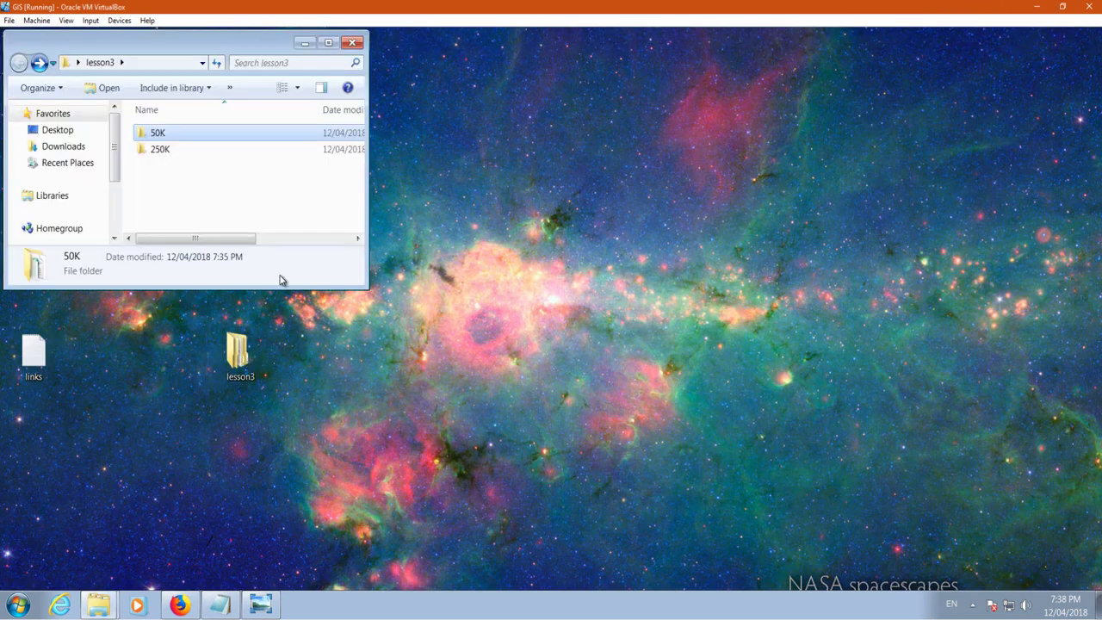
double_click(166, 136)
left_click(174, 136)
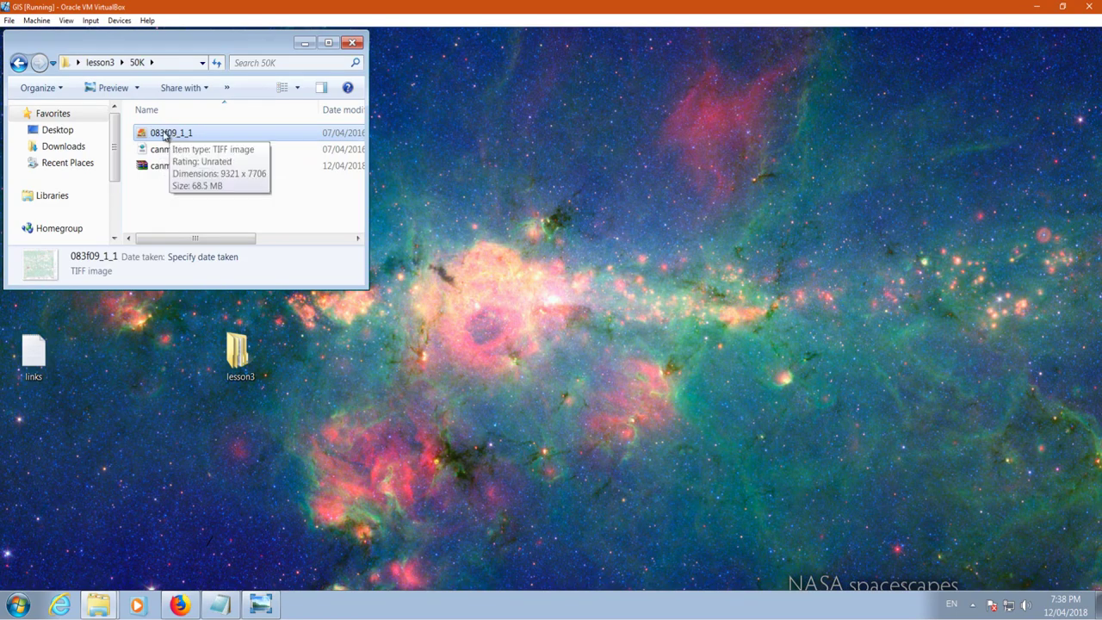
left_click(328, 42)
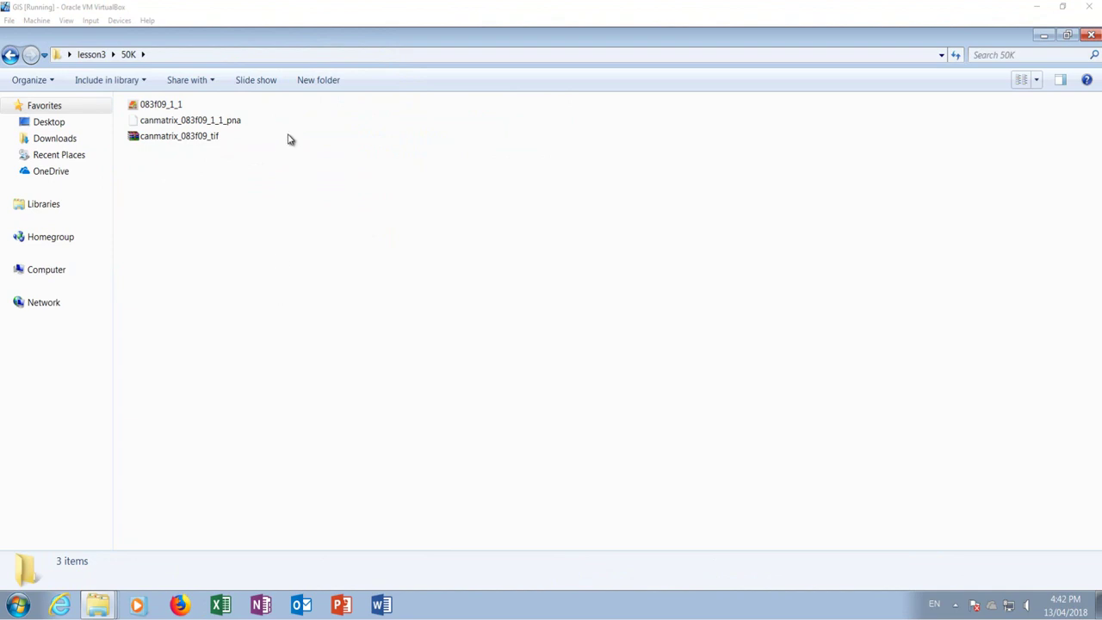
Open the canmatrix_083f09_1_1_pna metadata, scroll to its EPSG::26911 reference system, then close it.
left_click(219, 120)
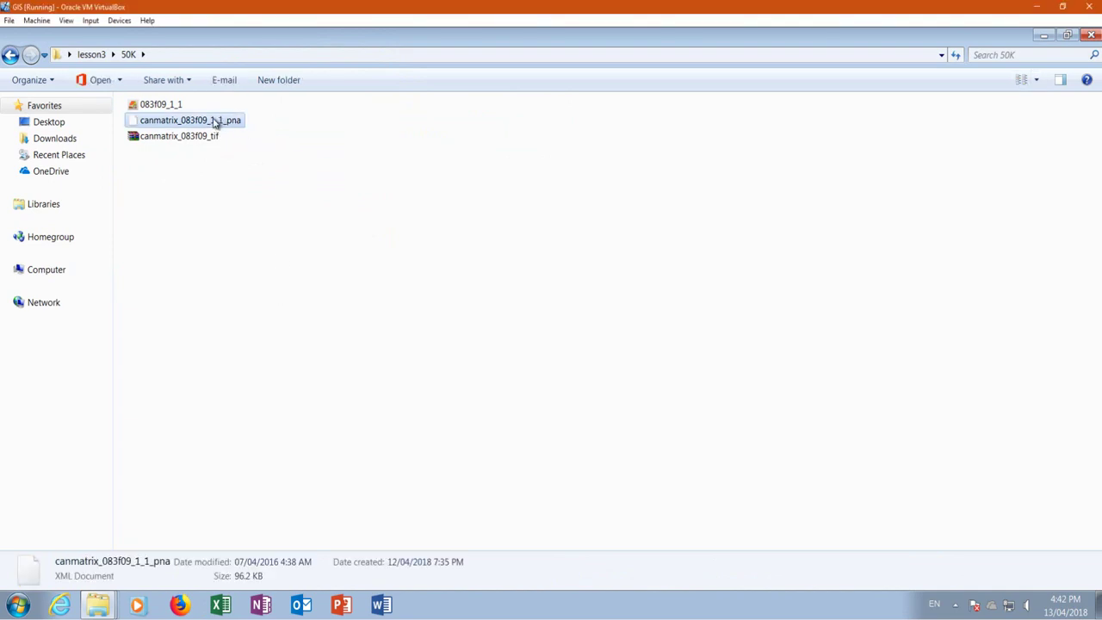
double_click(215, 123)
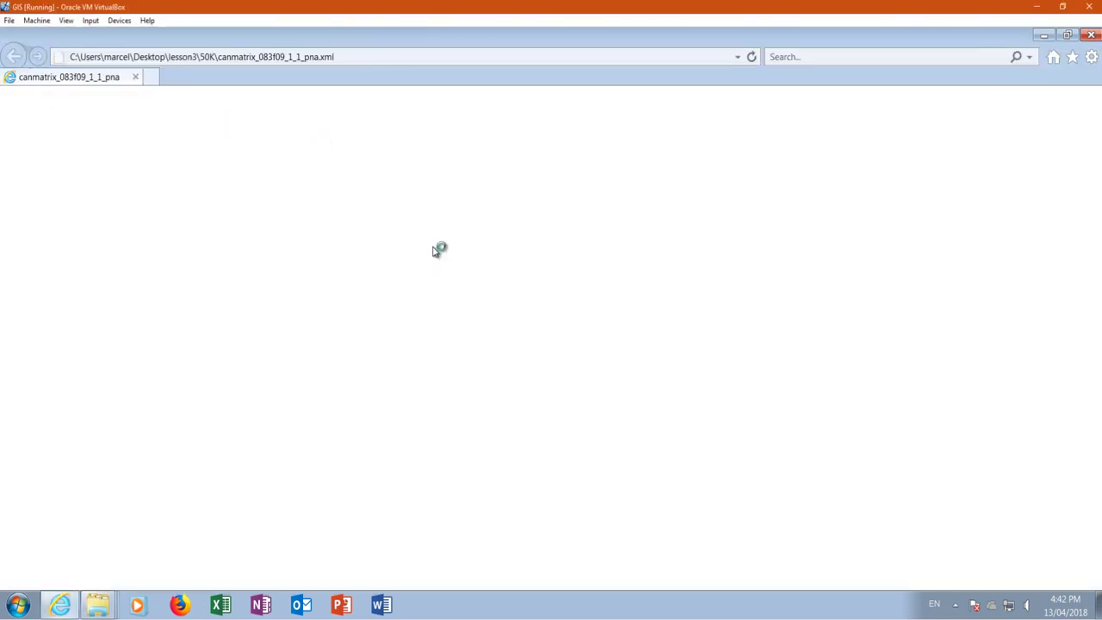
scroll(327, 373, "down", 15)
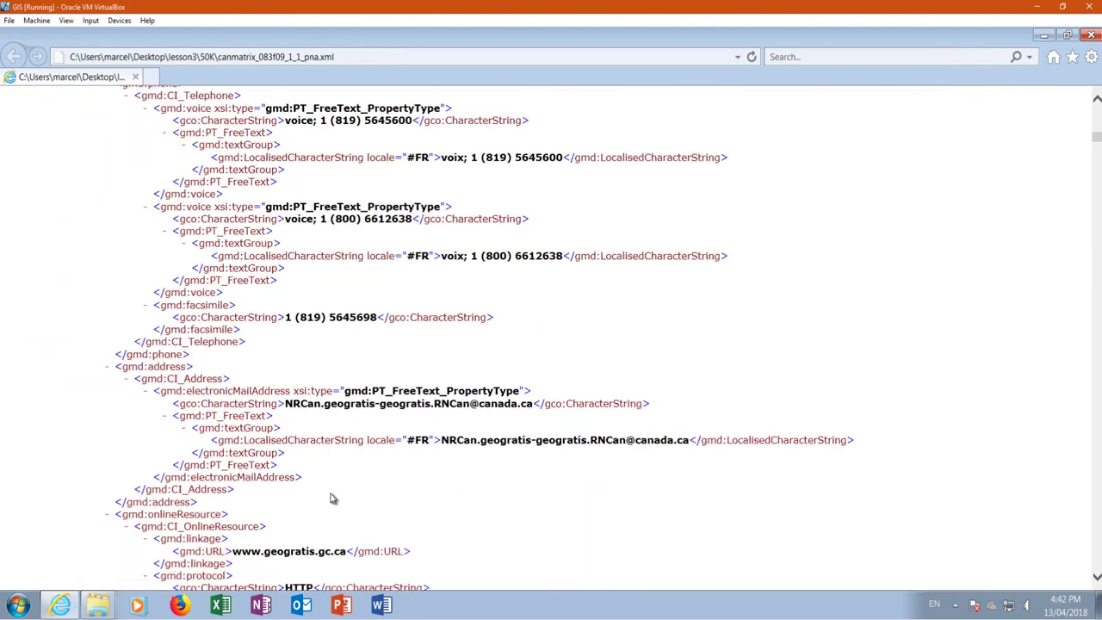
scroll(371, 375, "down", 10)
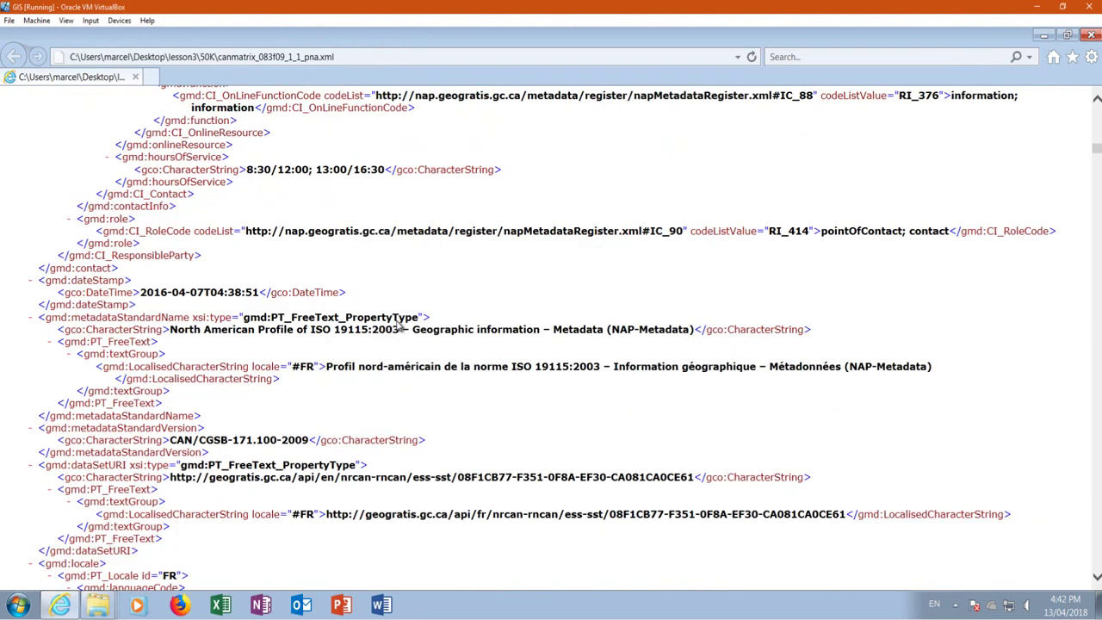
scroll(326, 404, "down", 10)
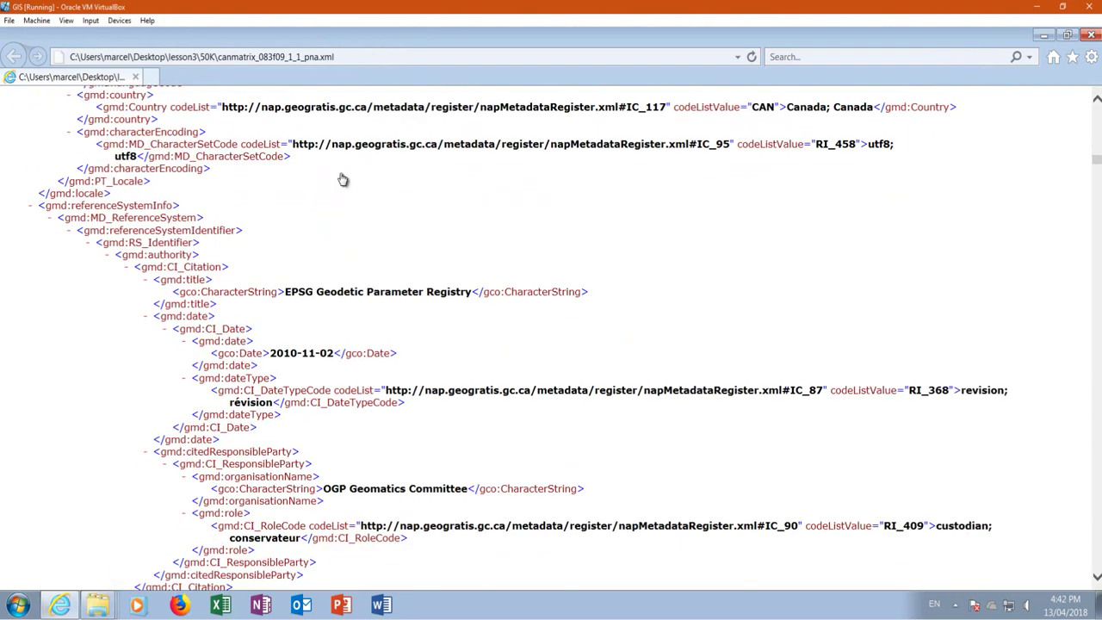
scroll(340, 178, "down", 5)
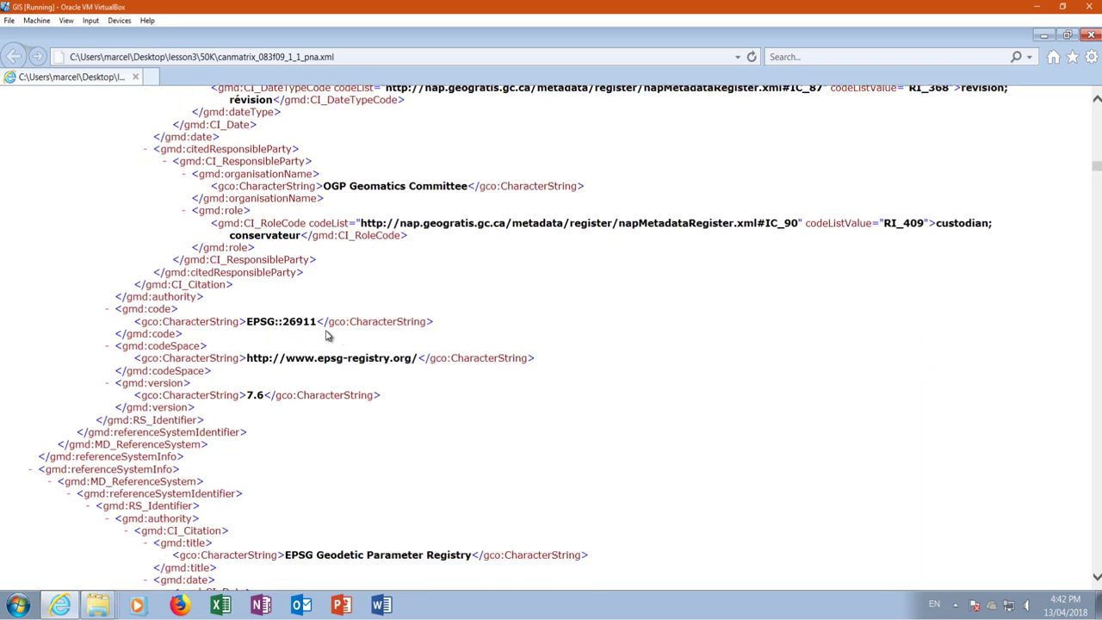
scroll(335, 302, "down", 3)
scroll(340, 283, "down", 4)
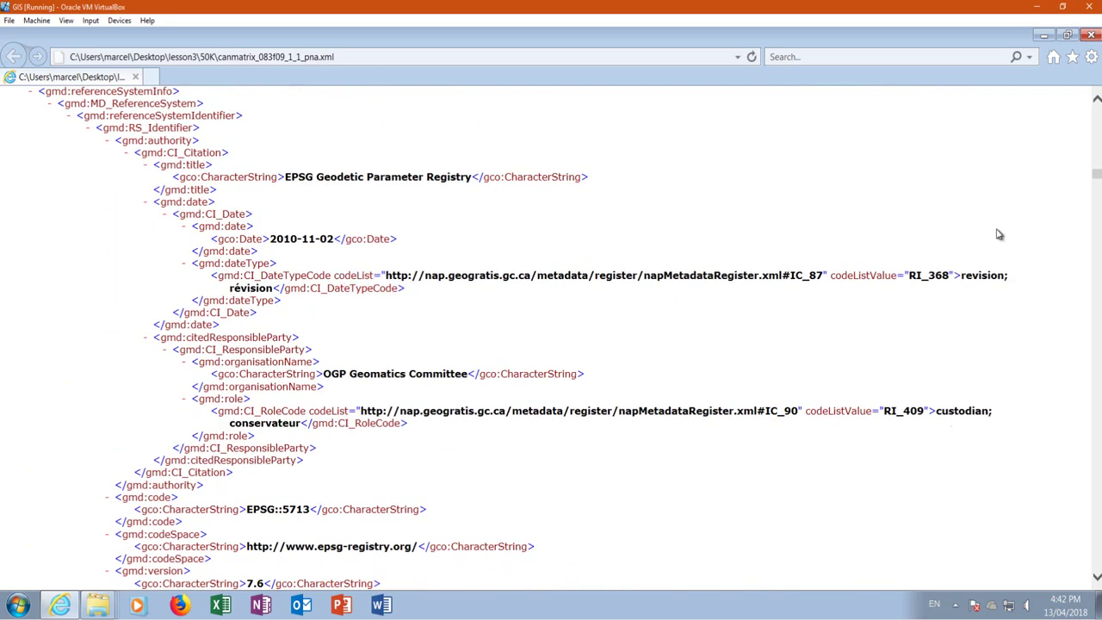
left_click(1090, 36)
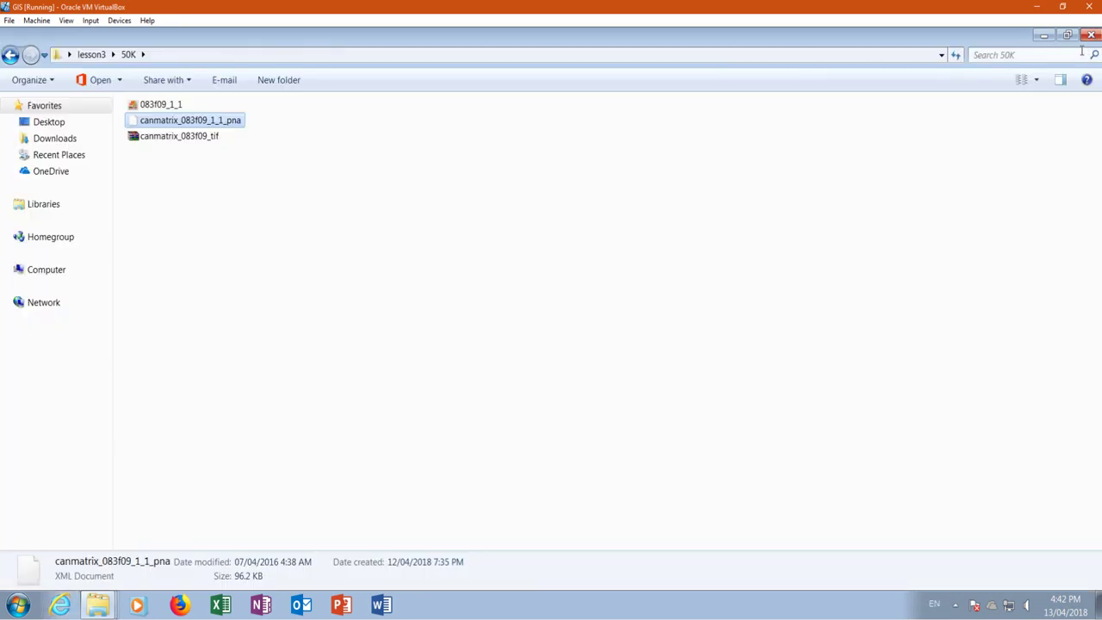
Launch QGIS Desktop 2.18.18 with GRASS 7.4.0 from the QGIS 2.18 desktop folder and dismiss its tips.
left_click(1067, 36)
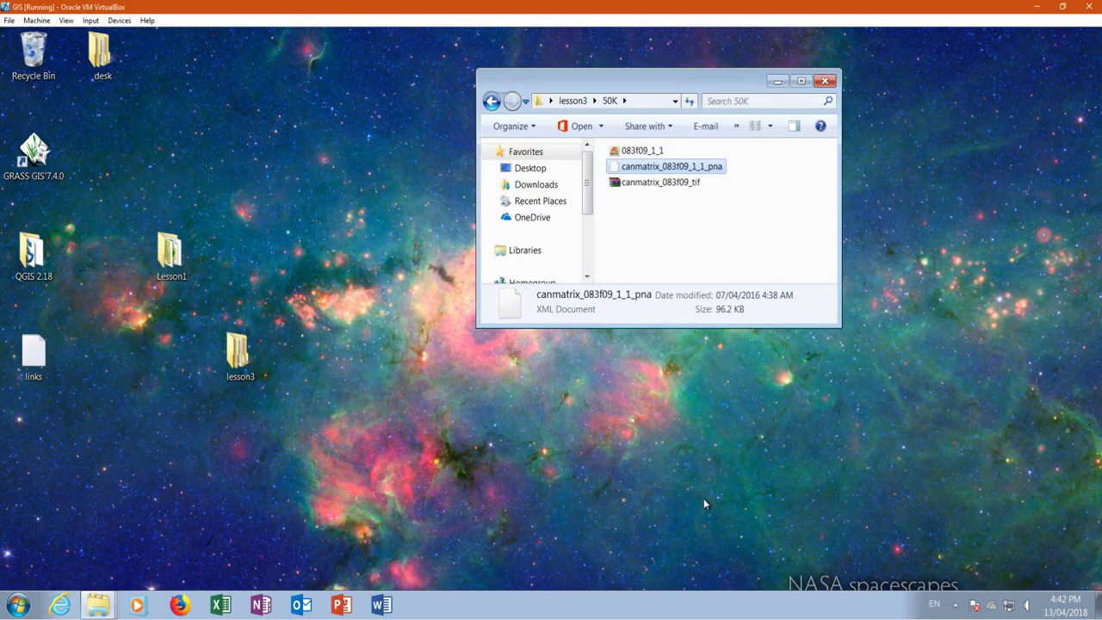
double_click(36, 258)
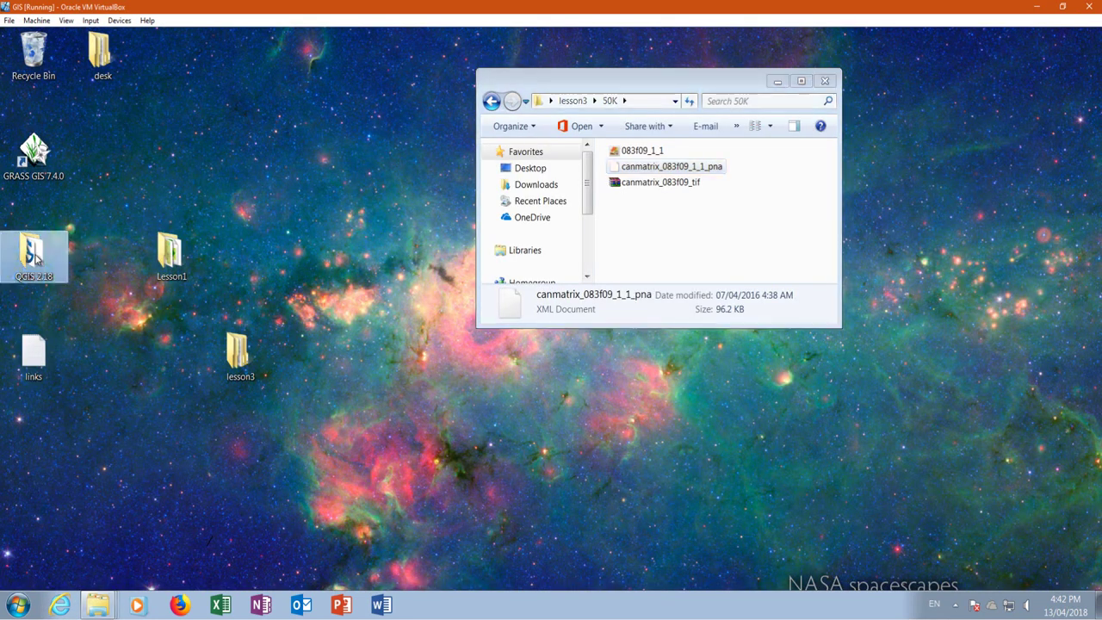
double_click(254, 178)
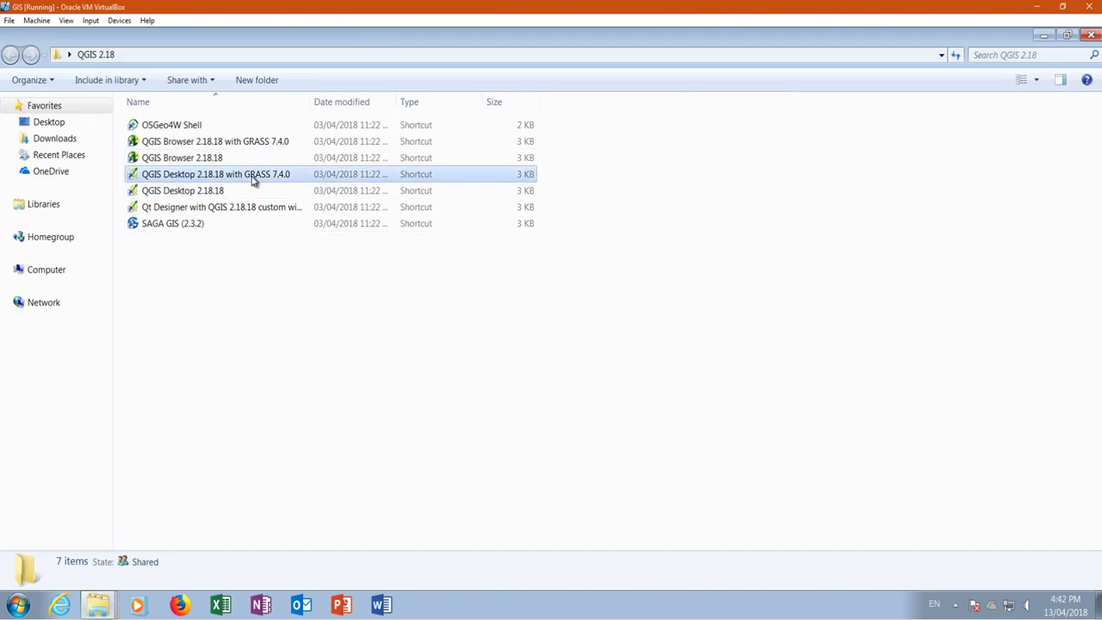
left_click(1041, 36)
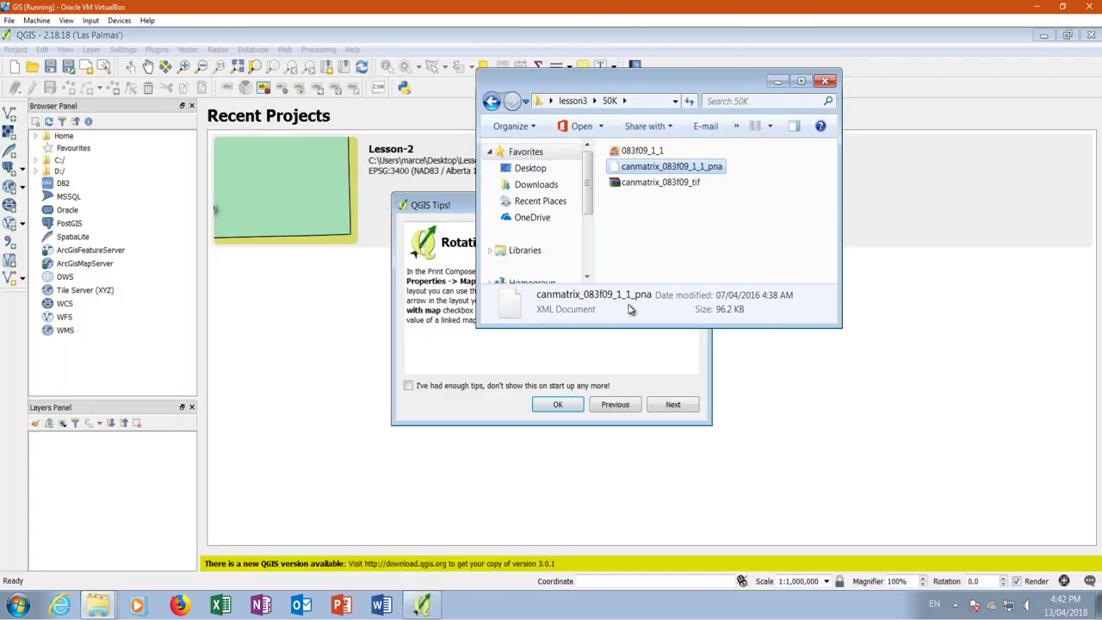
left_click(559, 405)
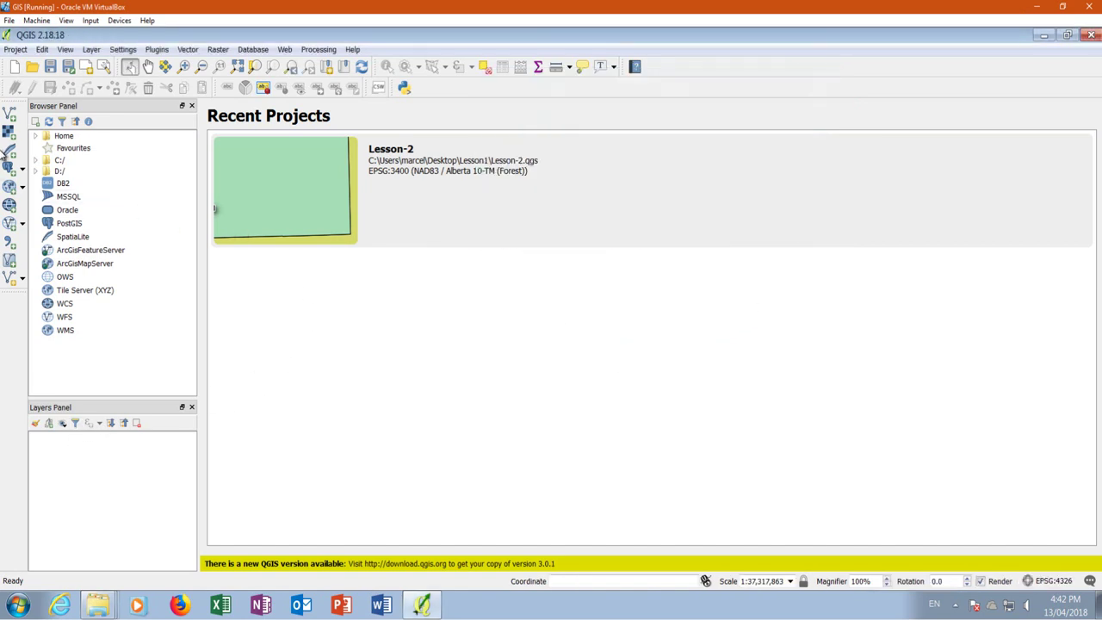
Load 083f09_1_1 from the 50K folder as a raster layer in QGIS.
left_click(10, 136)
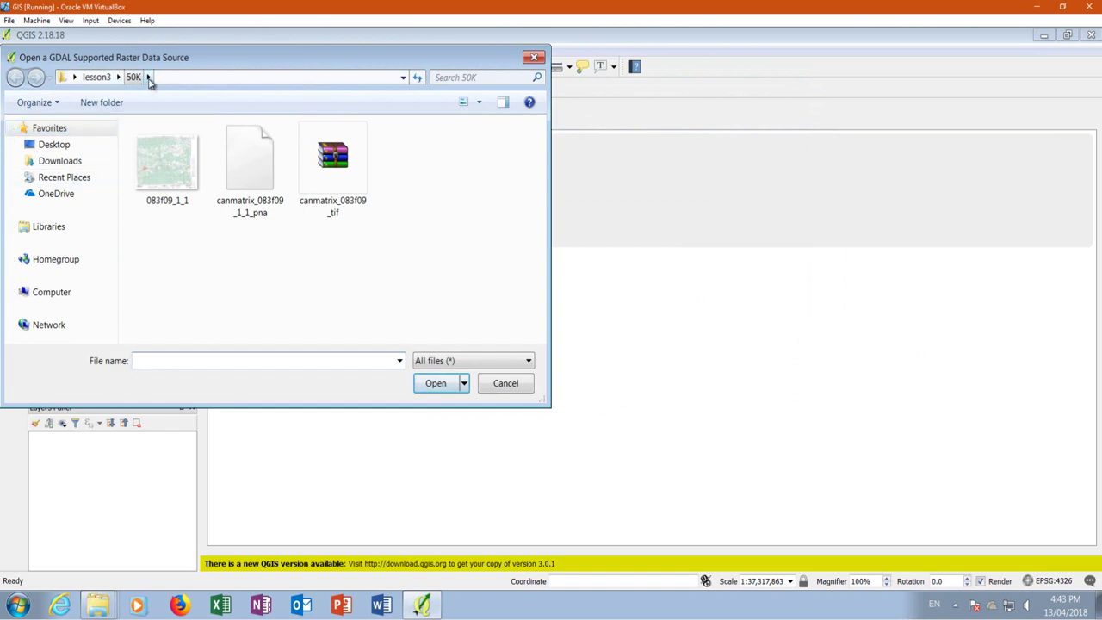
left_click(163, 168)
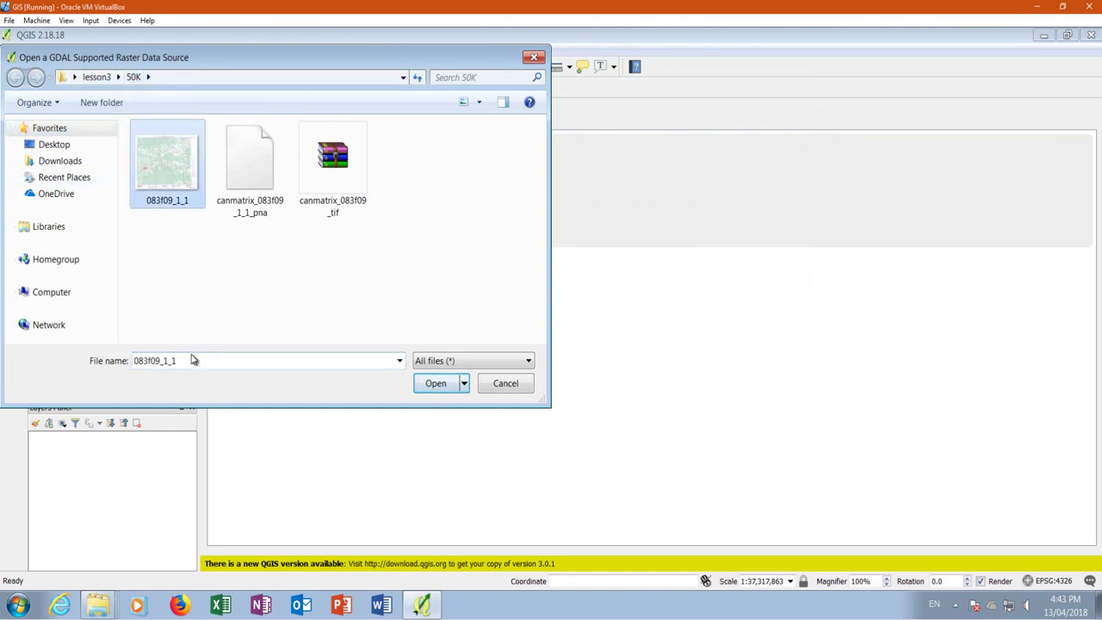
left_click(439, 385)
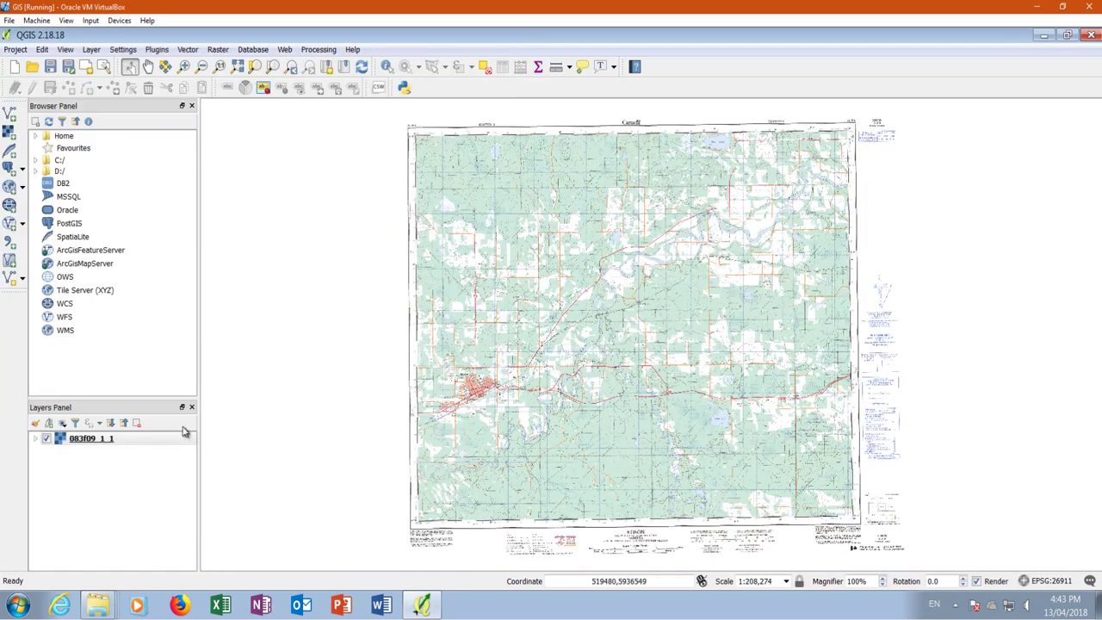
right_click(86, 439)
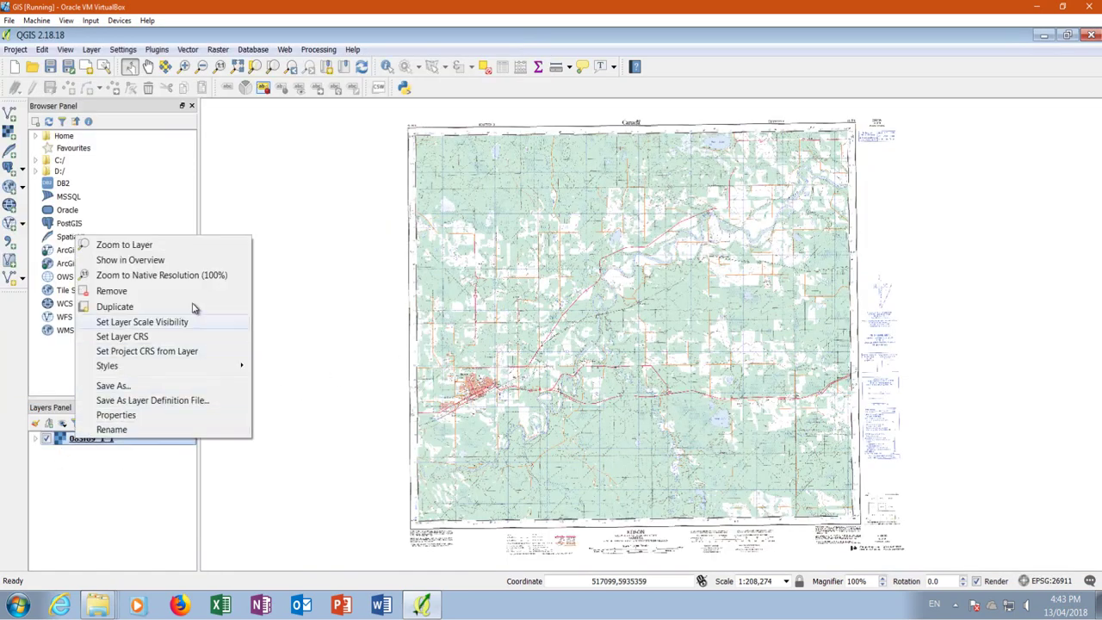
Set the 083f09_1_1 layer CRS to NAD83 / UTM zone 11N and zoom to read the margin's datum notes.
left_click(125, 337)
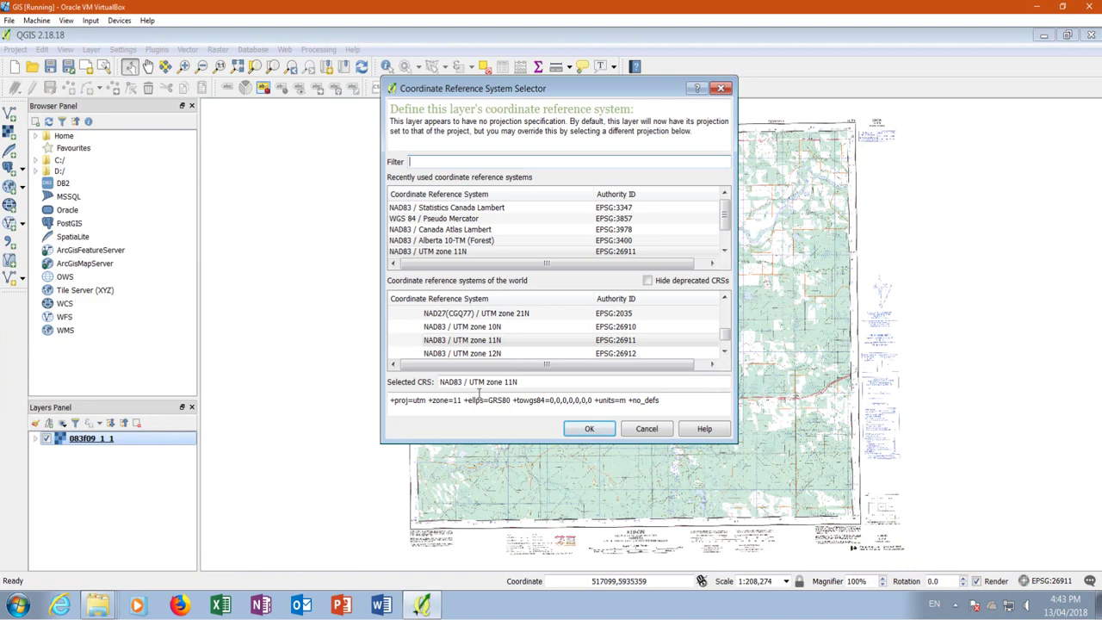
left_click(589, 429)
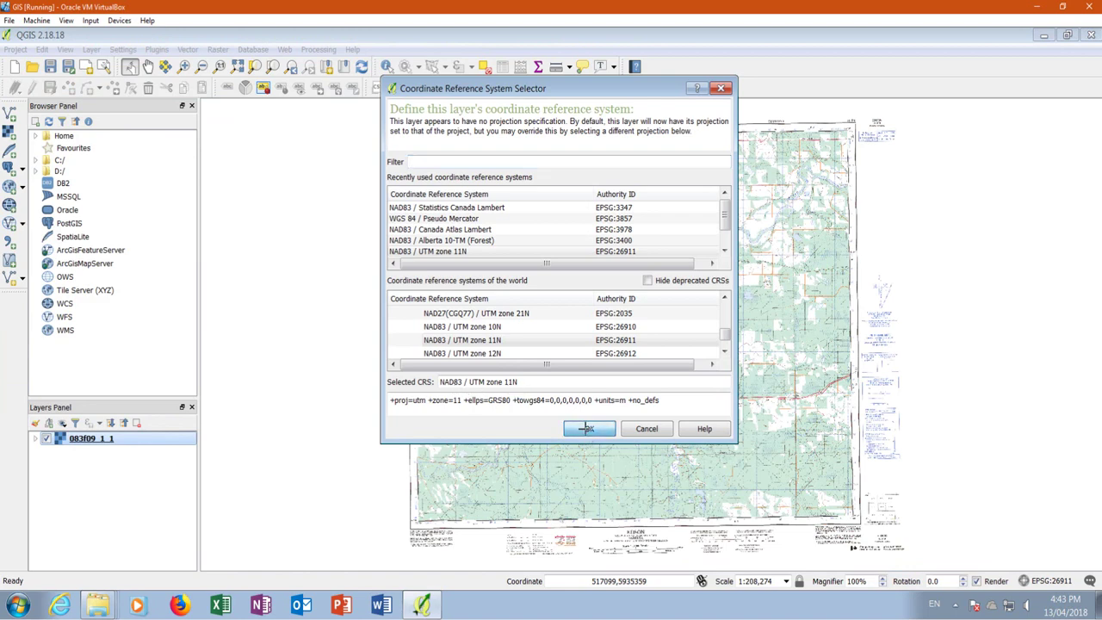
scroll(981, 178, "up", 2)
scroll(688, 327, "down", 2)
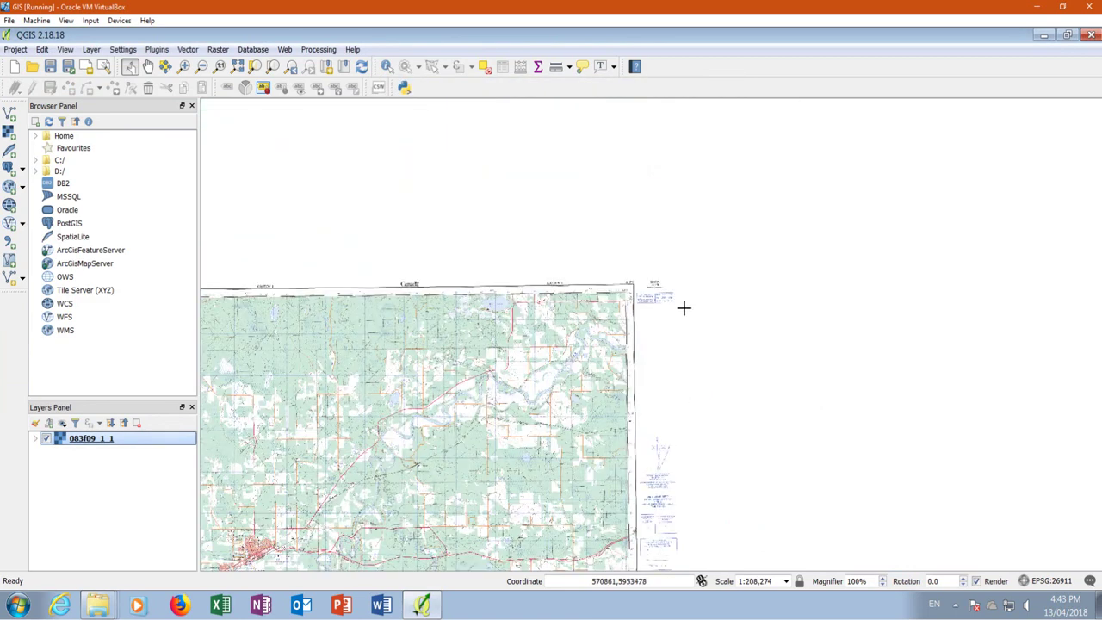
scroll(654, 300, "up", 3)
scroll(670, 343, "down", 1)
scroll(678, 335, "up", 1)
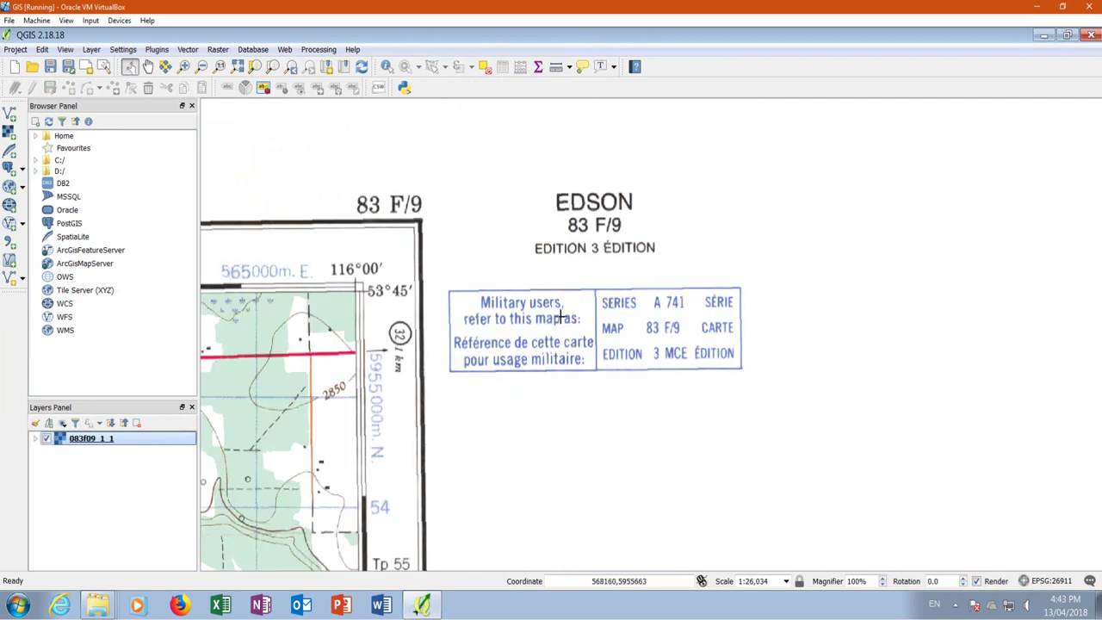
scroll(588, 231, "down", 2)
scroll(585, 257, "up", 2)
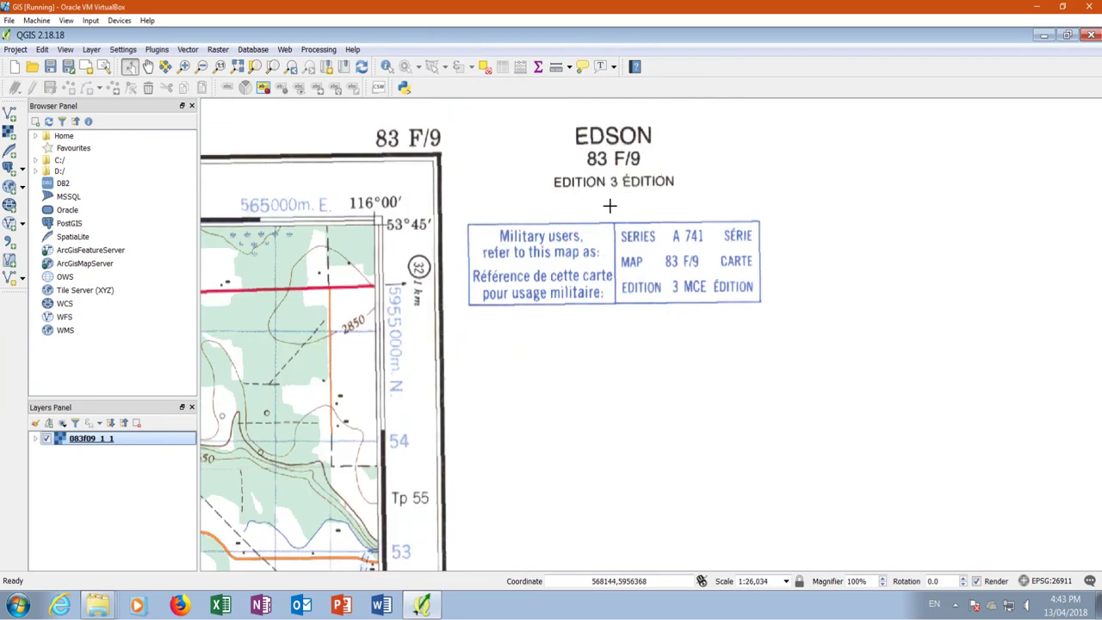
scroll(619, 204, "down", 2)
scroll(629, 501, "down", 1)
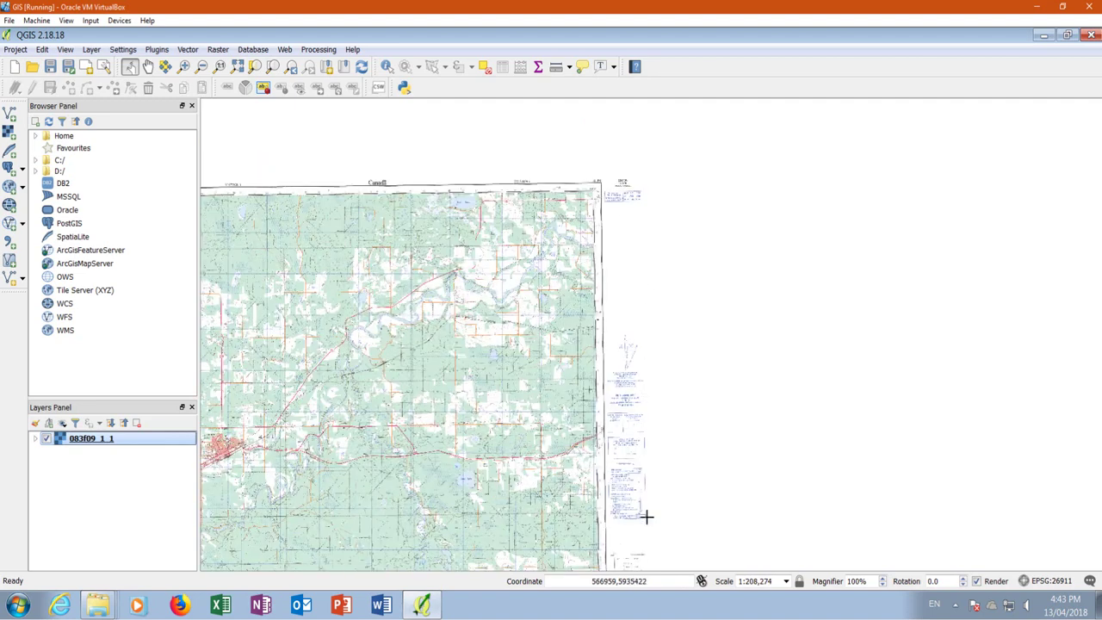
scroll(655, 433, "up", 1)
scroll(616, 354, "up", 1)
scroll(597, 301, "up", 1)
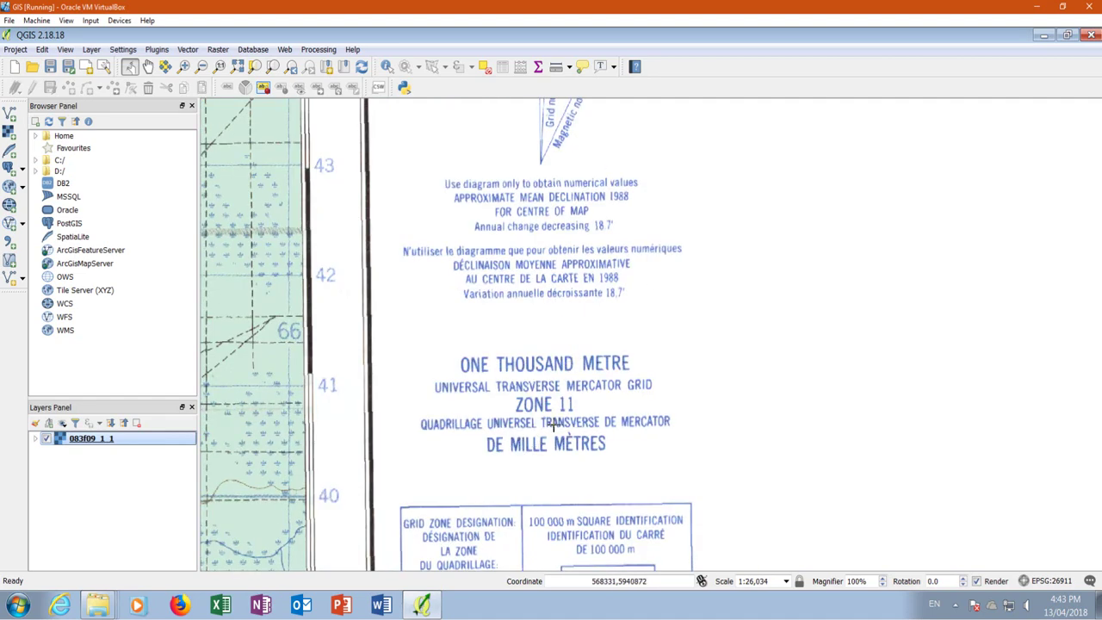
scroll(612, 372, "down", 4)
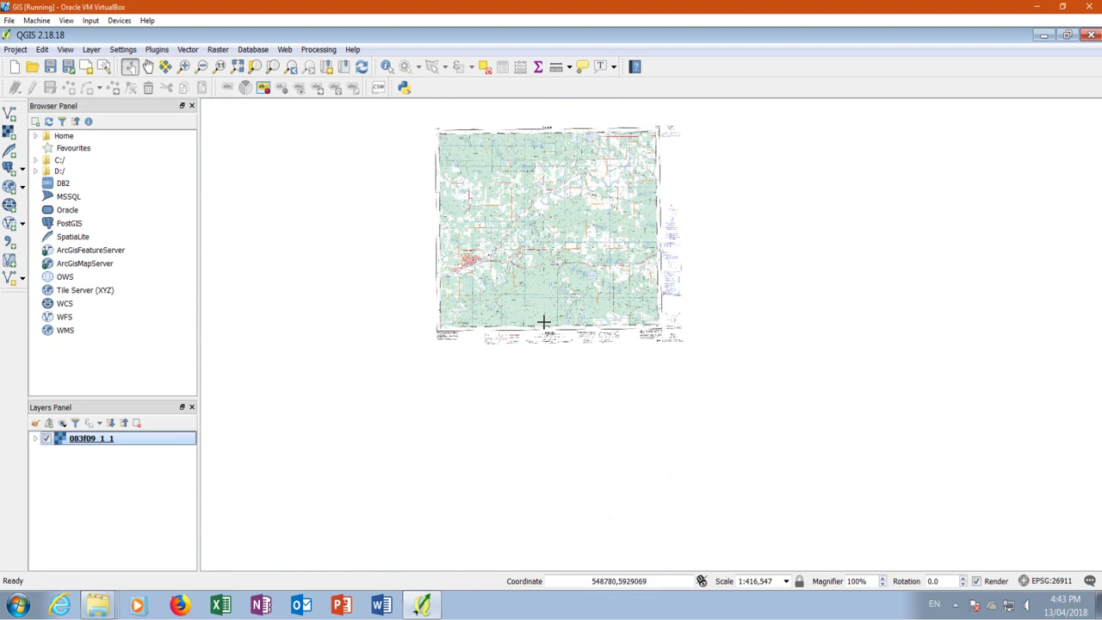
scroll(645, 354, "up", 2)
scroll(821, 362, "up", 1)
scroll(610, 442, "up", 3)
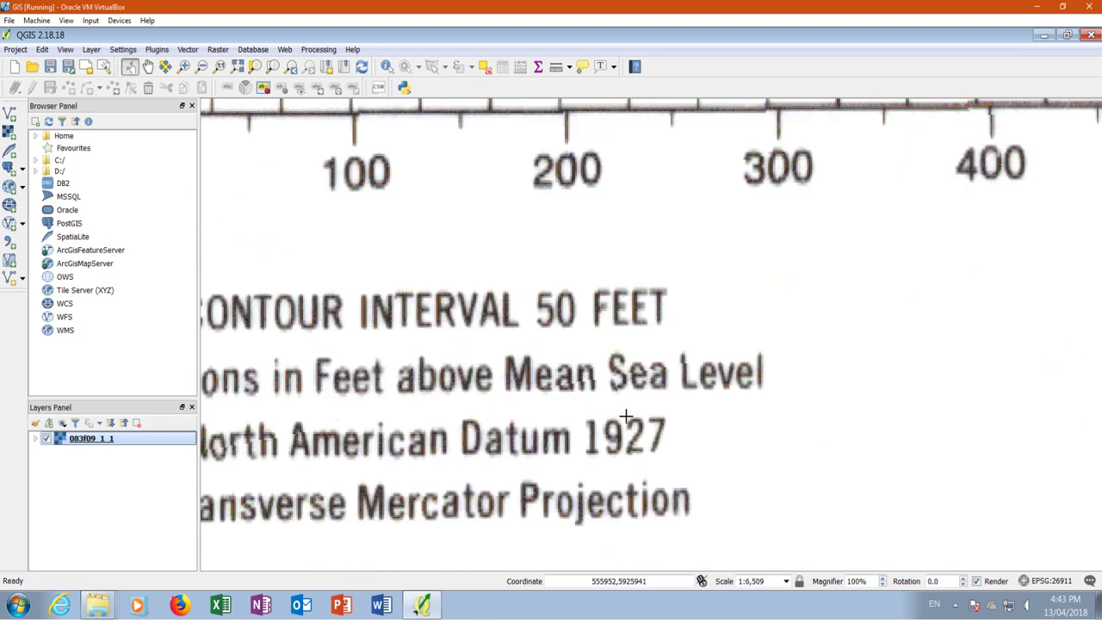
scroll(505, 463, "down", 1)
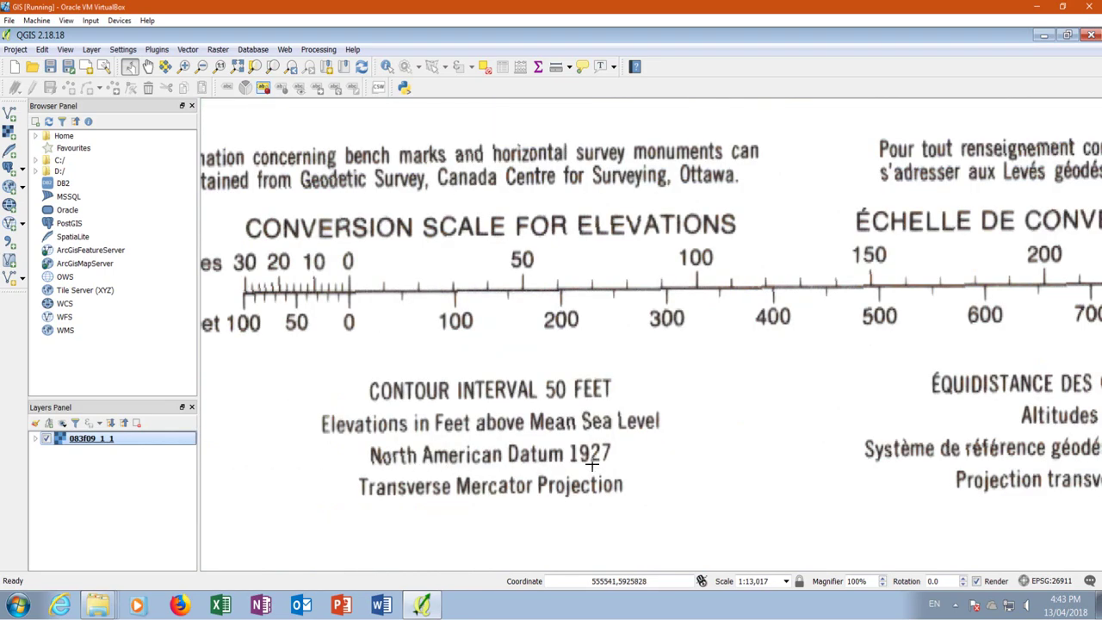
Reapply NAD83 / UTM zone 11N to the 083f09_1_1 layer, zoom around the sheet, and minimize QGIS.
right_click(108, 443)
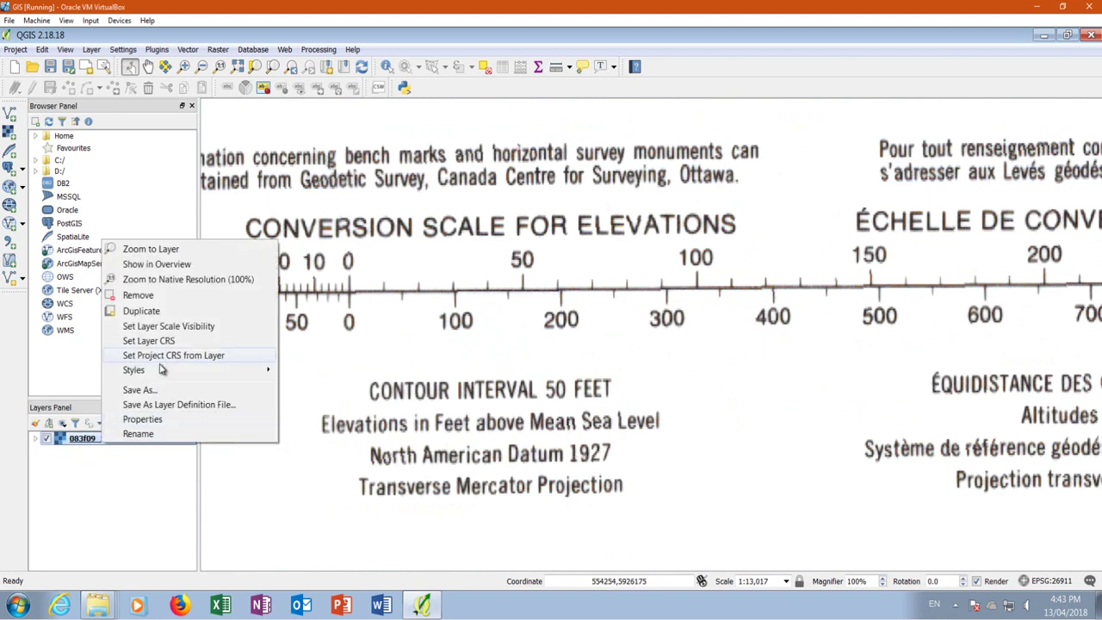
left_click(168, 341)
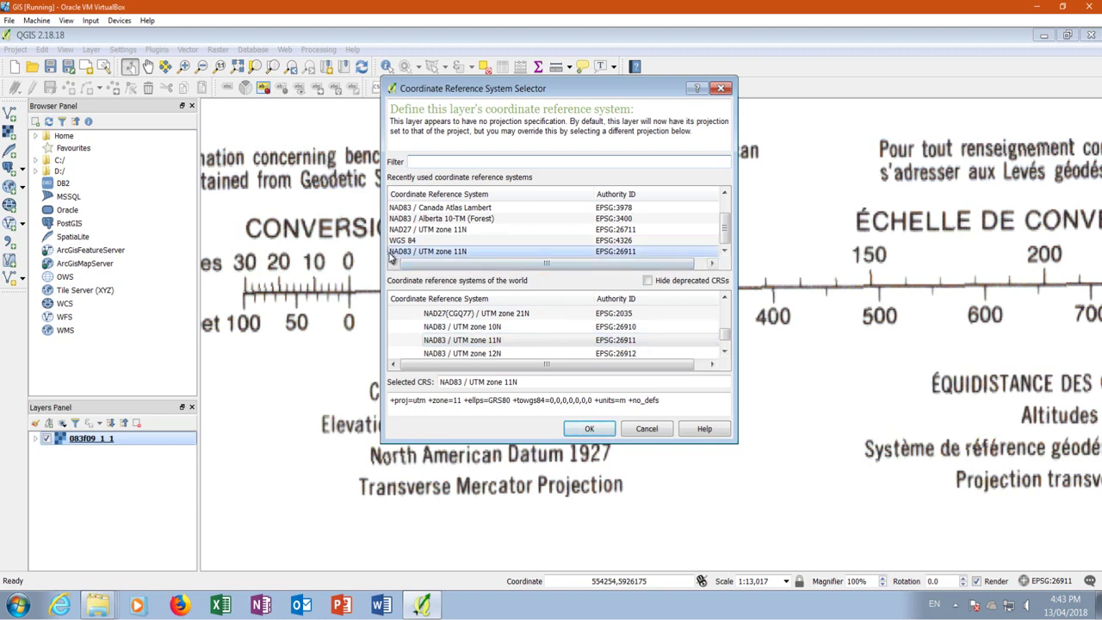
left_click(602, 435)
scroll(577, 473, "down", 4)
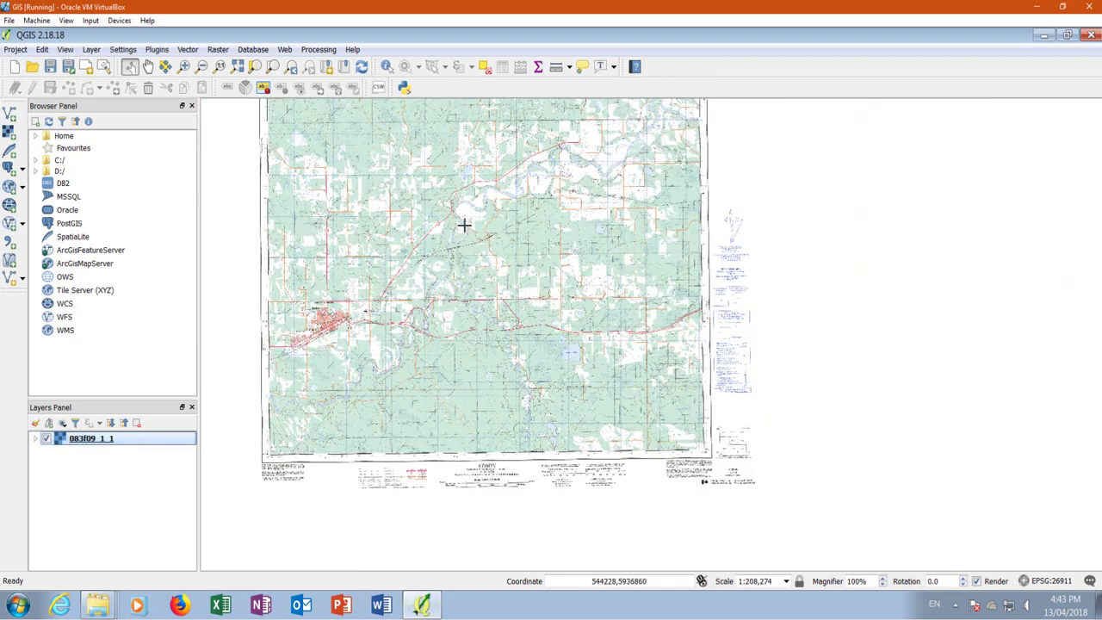
scroll(500, 446, "down", 1)
scroll(372, 246, "up", 4)
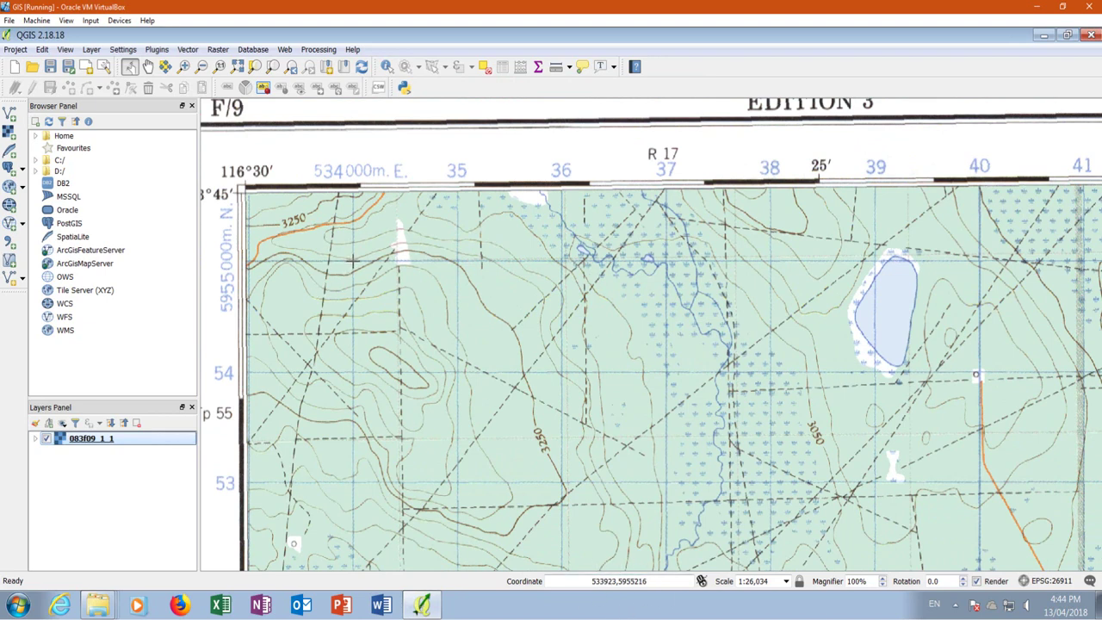
left_click(1044, 35)
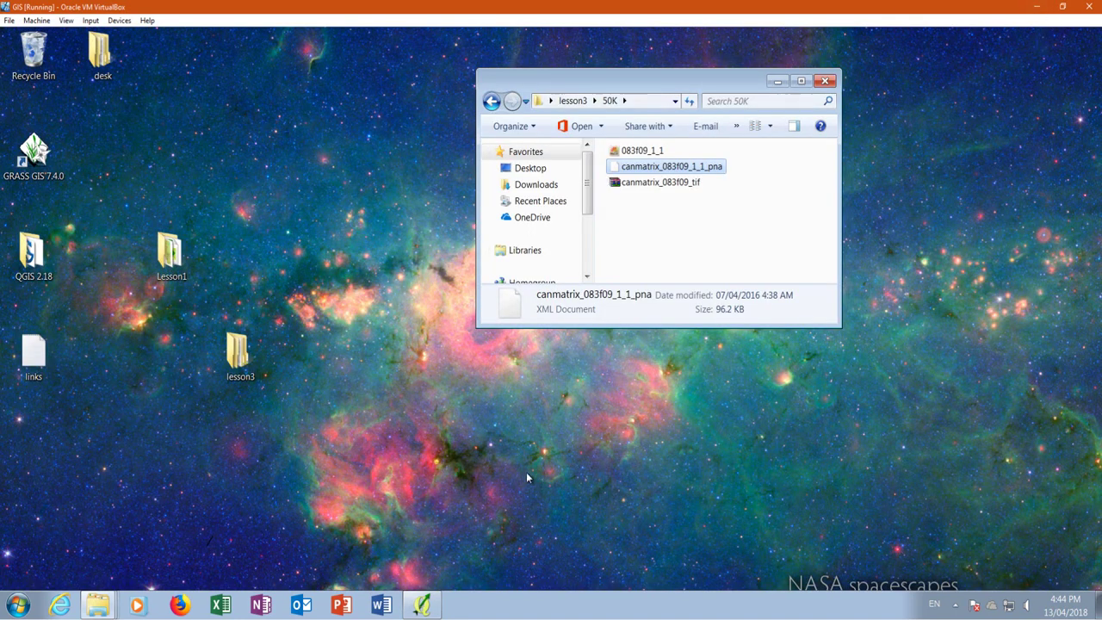
Start a blank Excel workbook and enter column headers Number, XUTM and YUTM.
left_click(226, 605)
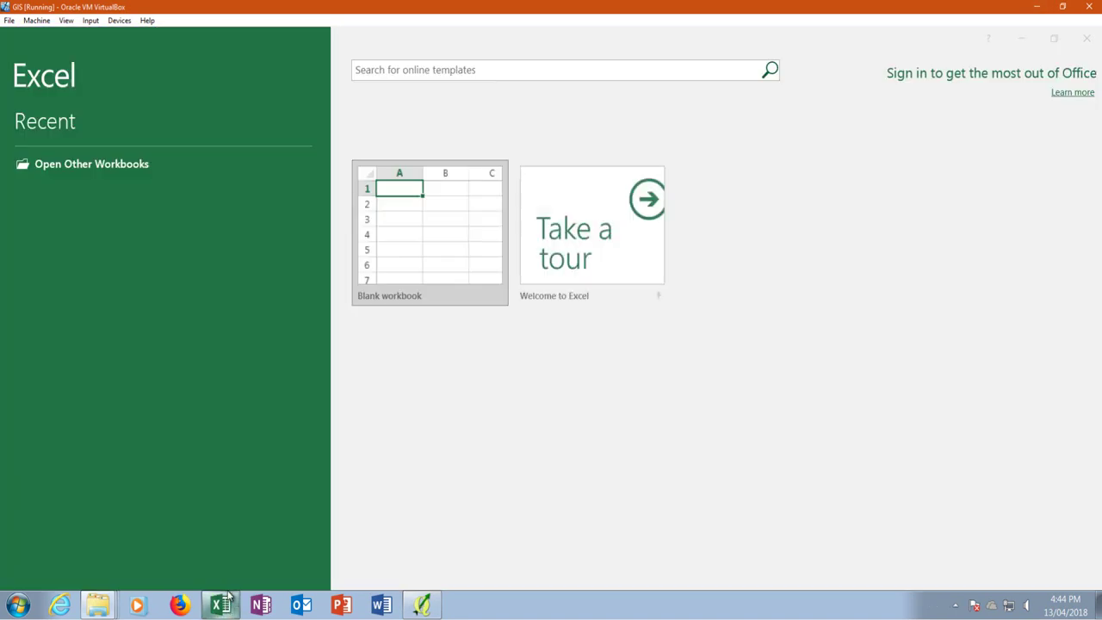
left_click(433, 251)
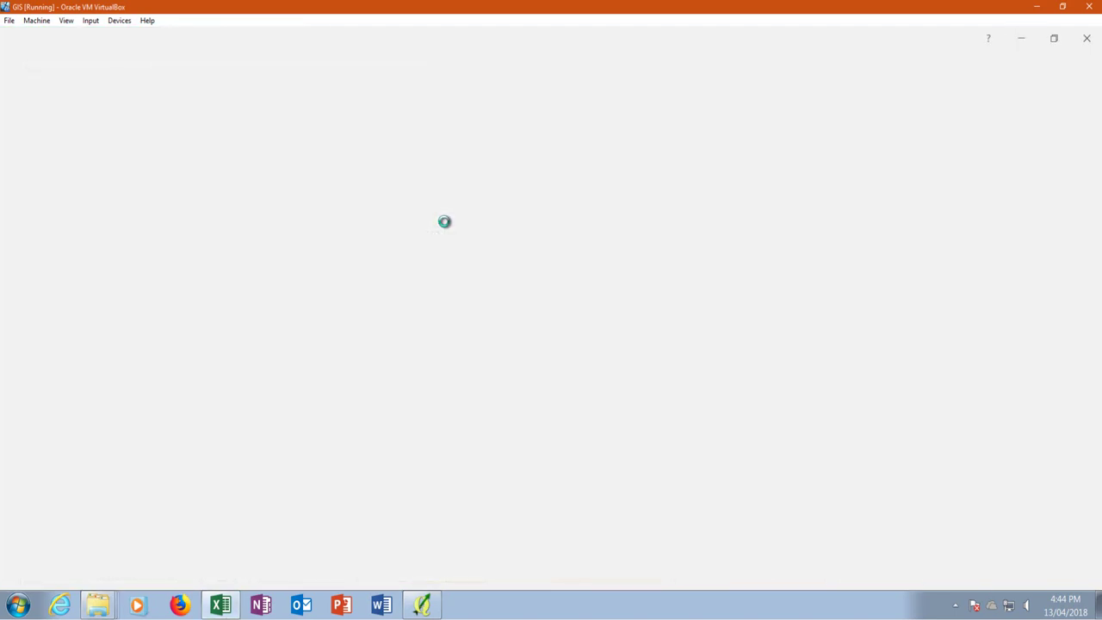
left_click(1052, 39)
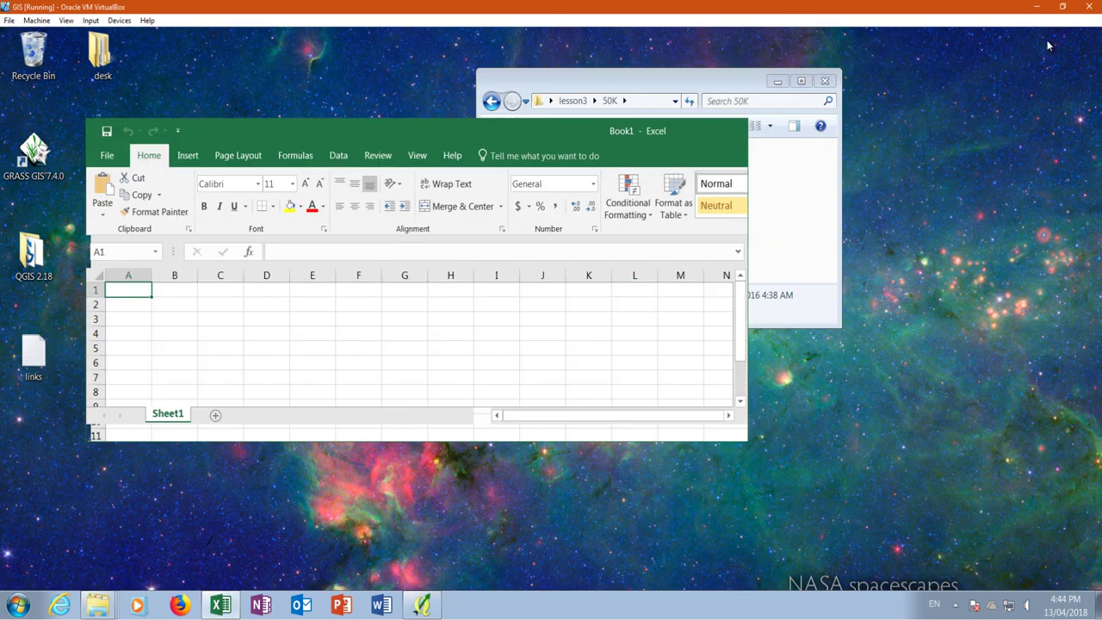
type("Number")
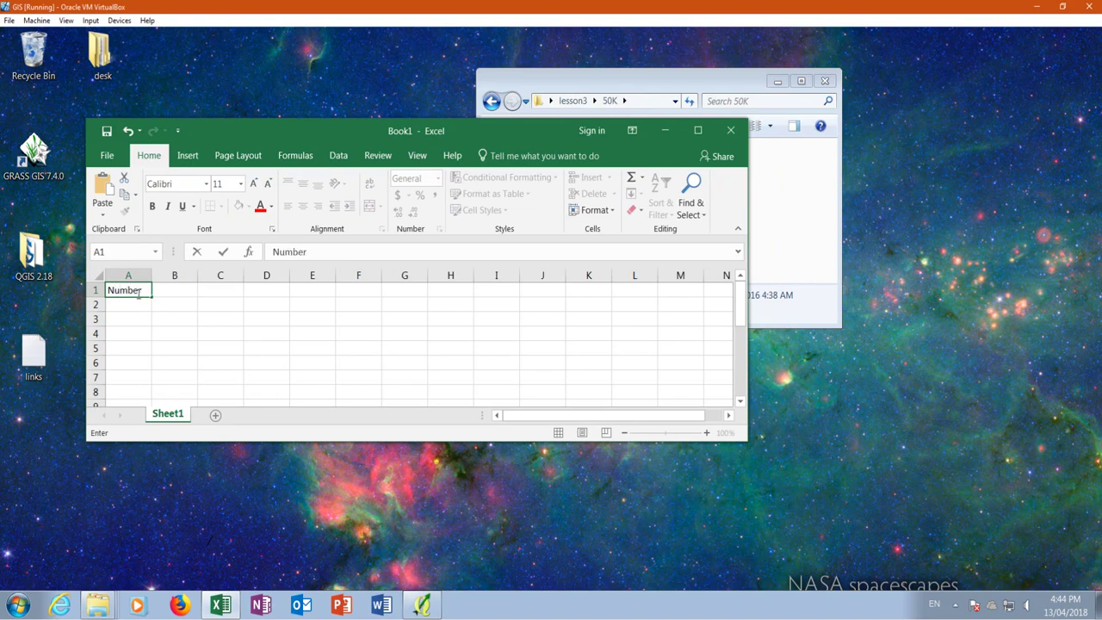
key("Tab")
type("X")
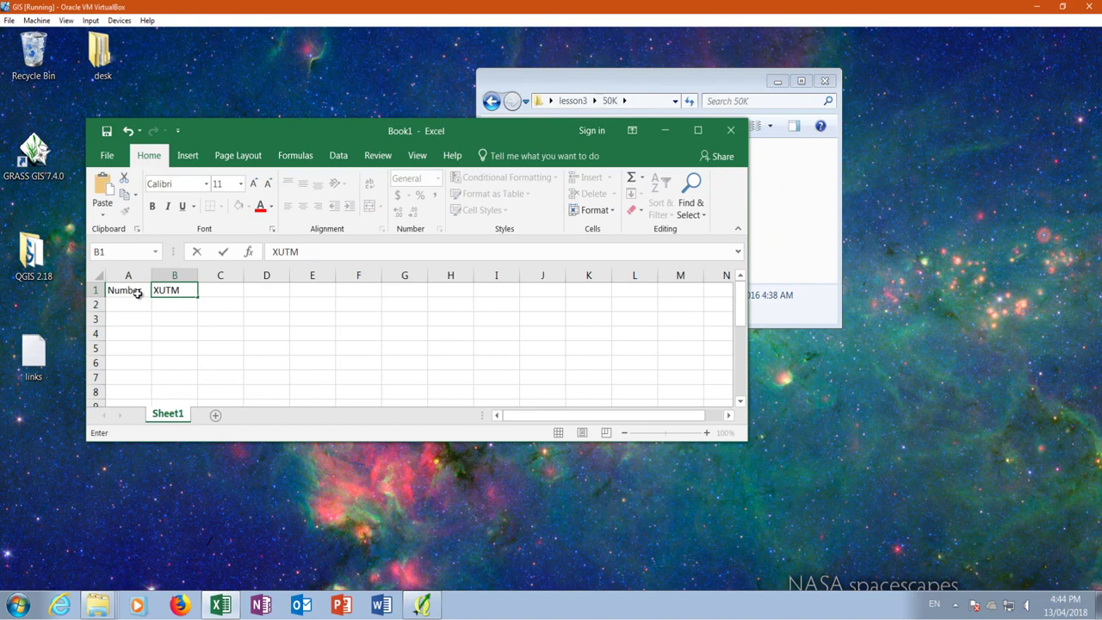
key("Tab")
type("Y")
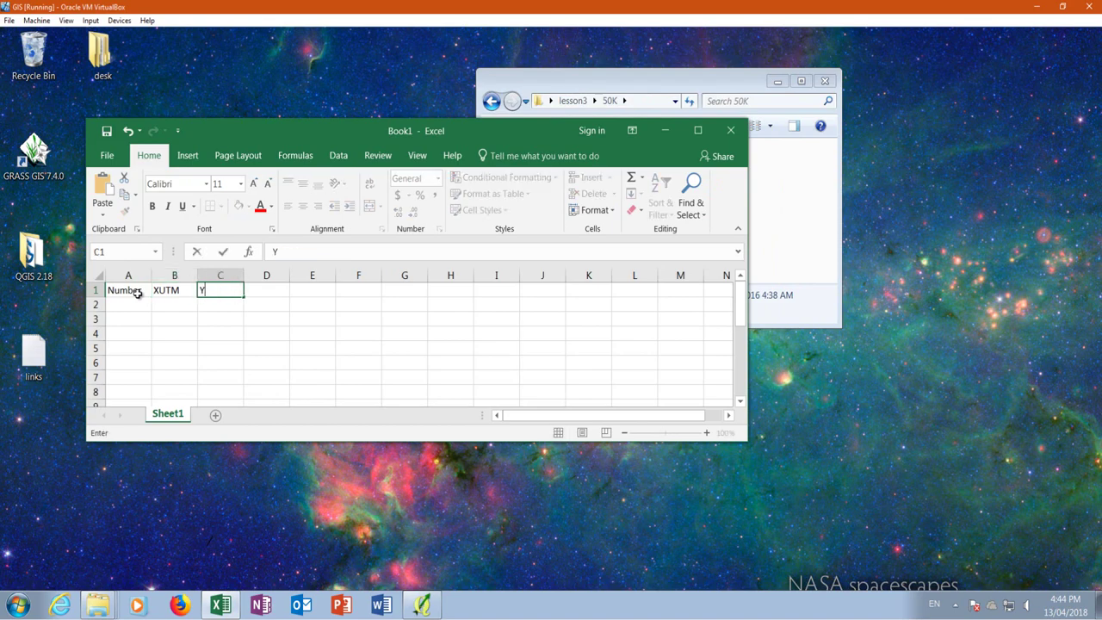
type("UTM")
Enter point number 1 in cell A2 and switch back to QGIS.
left_click(142, 304)
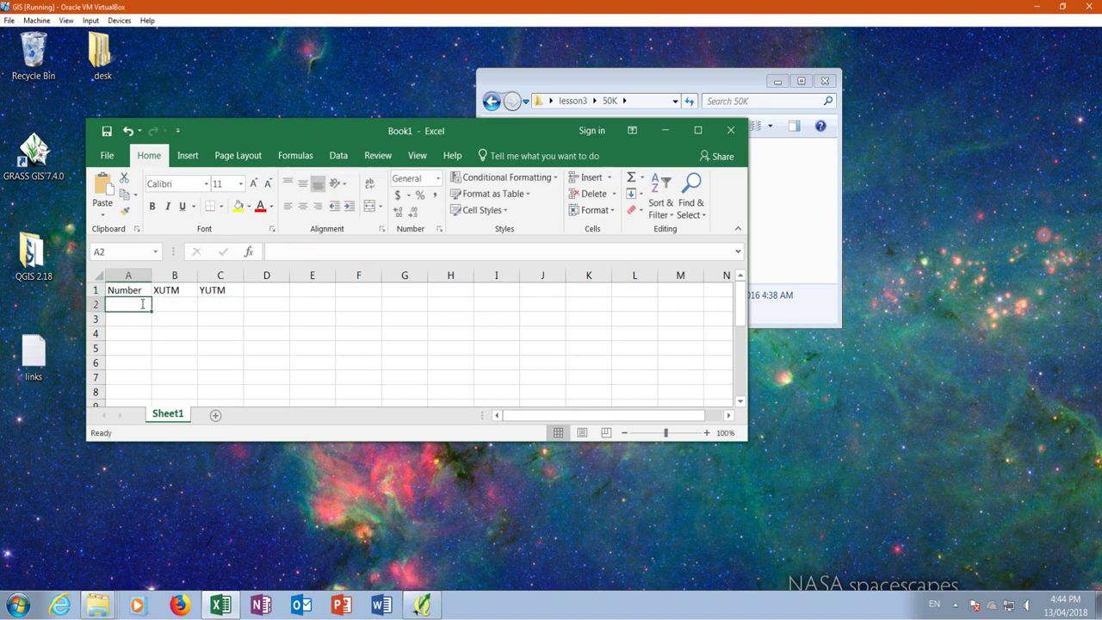
type("1")
key("Tab")
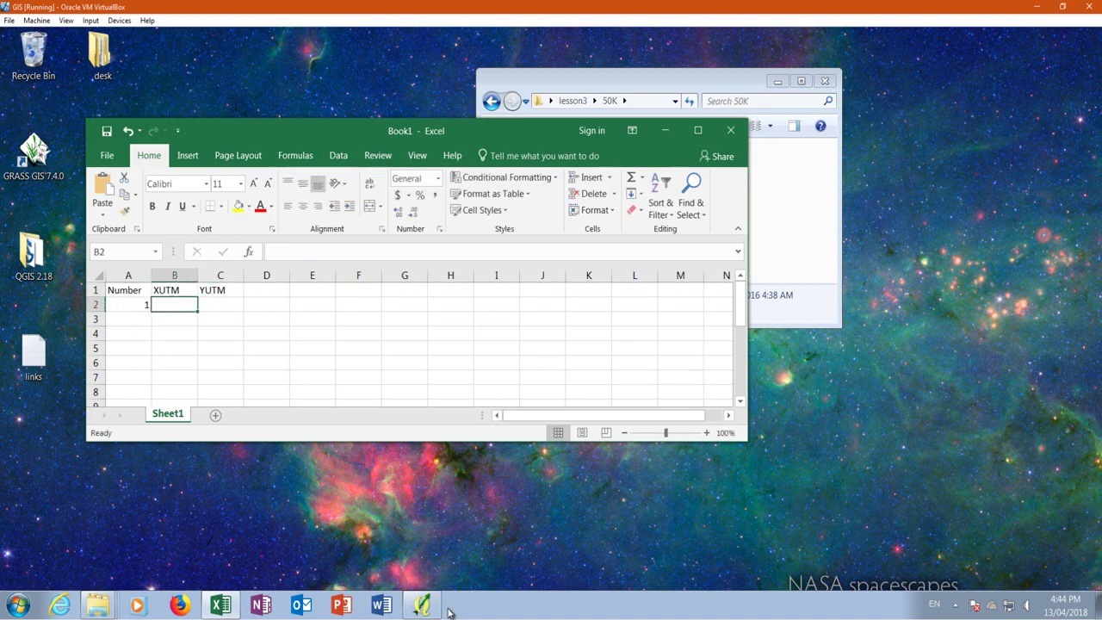
left_click(422, 606)
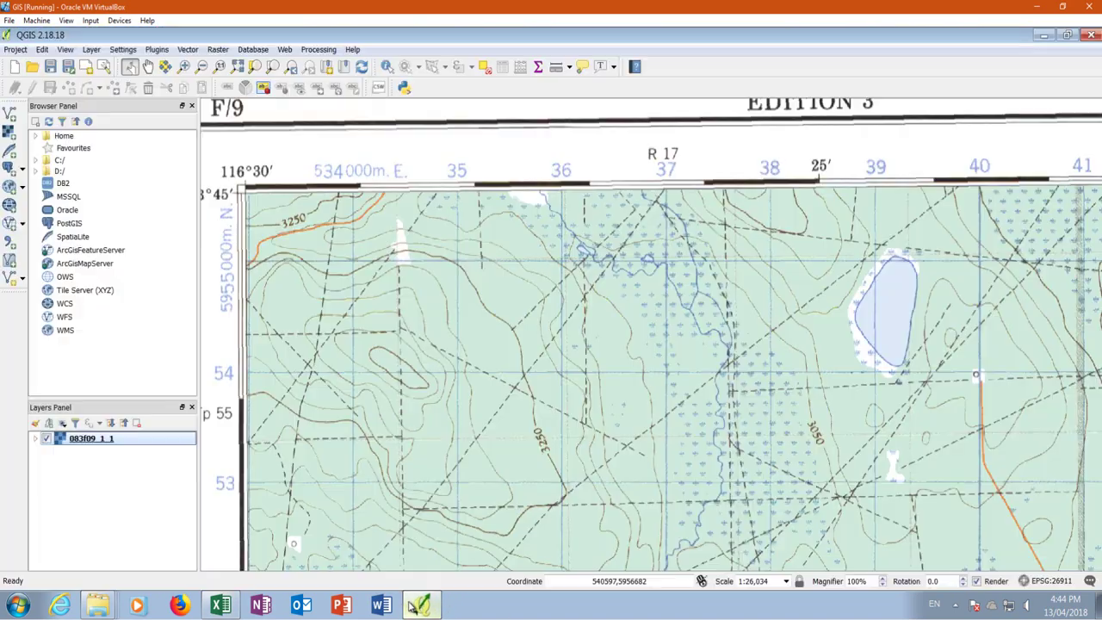
Place QGIS beside Excel and pan the map to the sheet's top-left grid corner.
left_click(1067, 35)
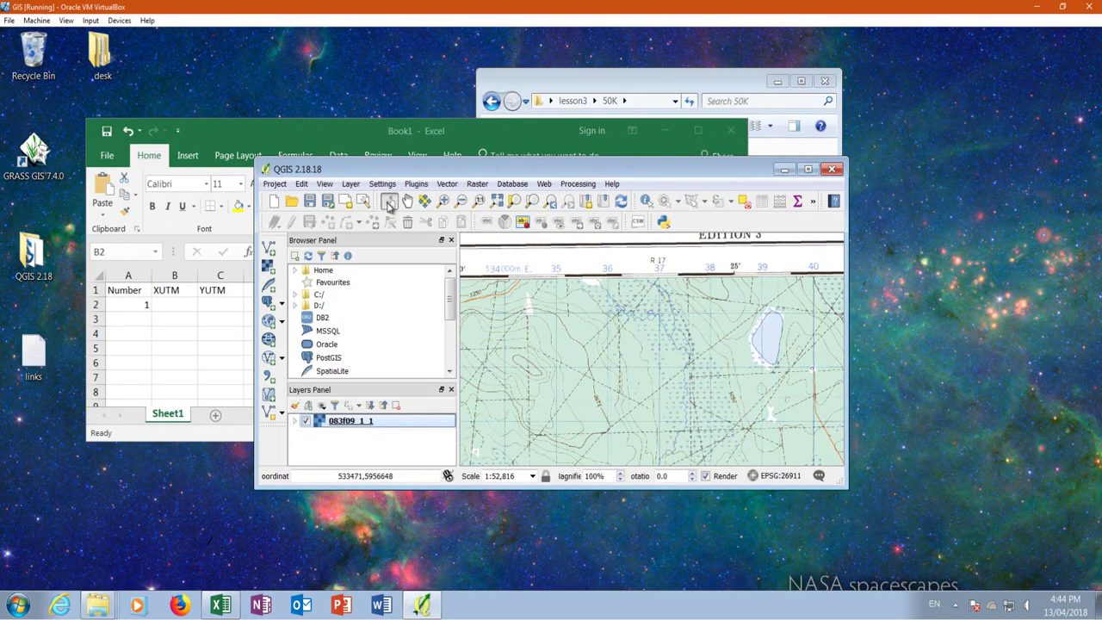
left_click(407, 202)
left_click_drag(551, 345, 606, 380)
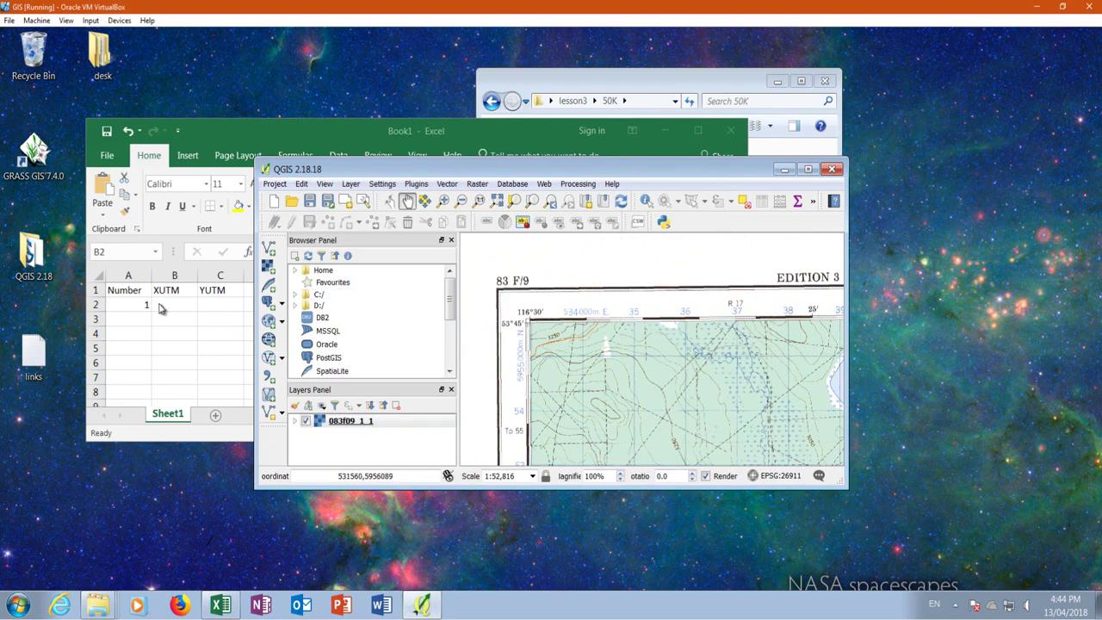
left_click_drag(539, 172, 664, 257)
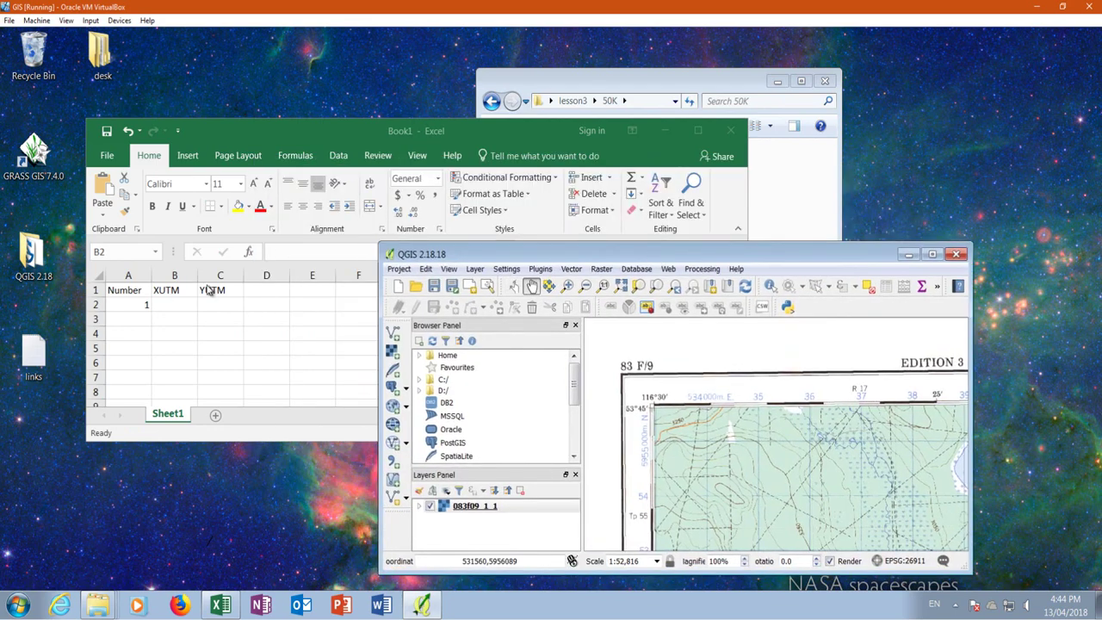
left_click(174, 304)
left_click_drag(786, 256, 962, 201)
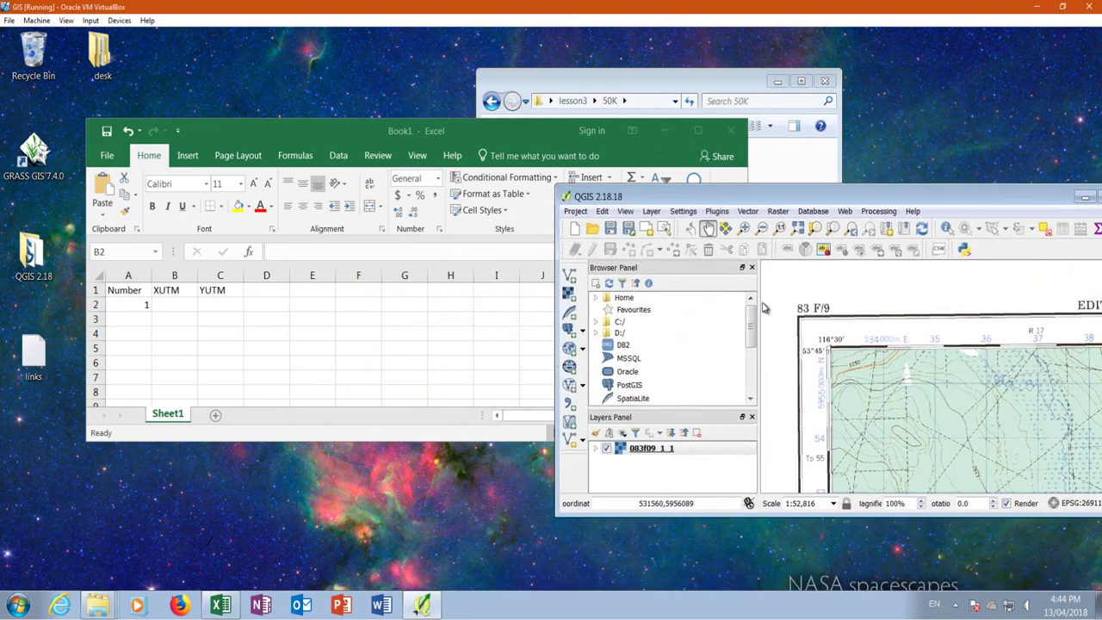
Enter 534000 in B2 and 5955000 in C2, then maximize Excel.
left_click(177, 301)
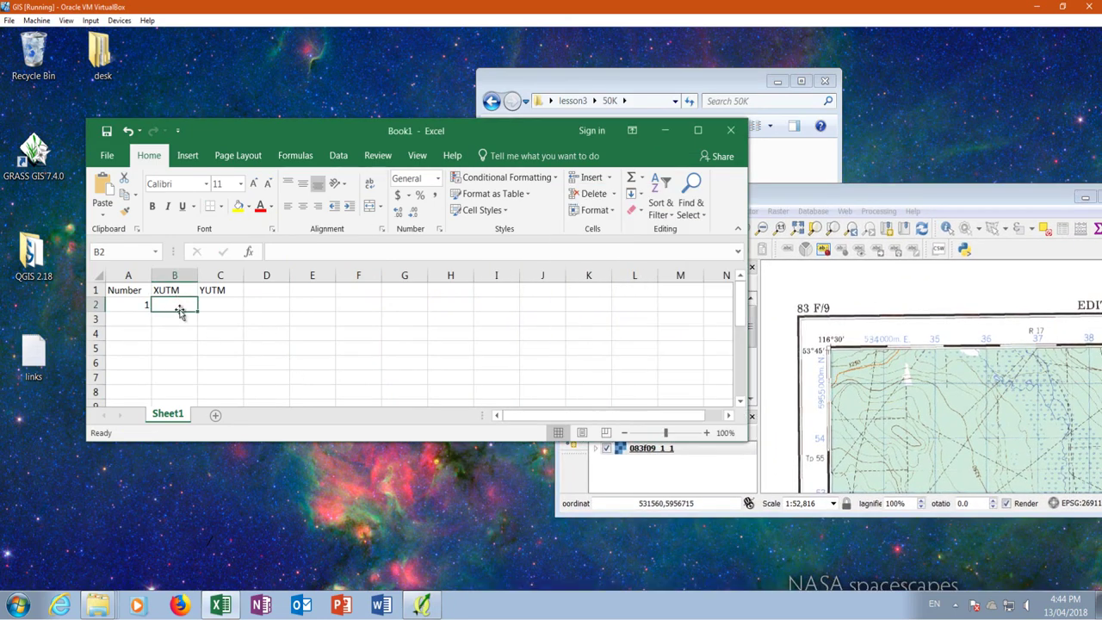
type("534000")
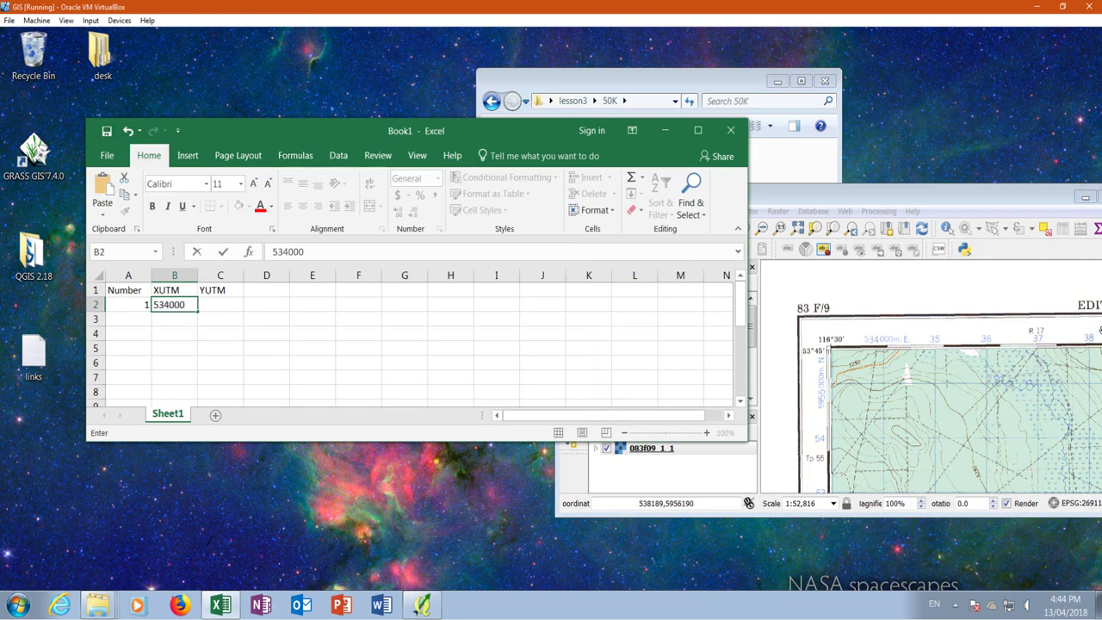
key("Tab")
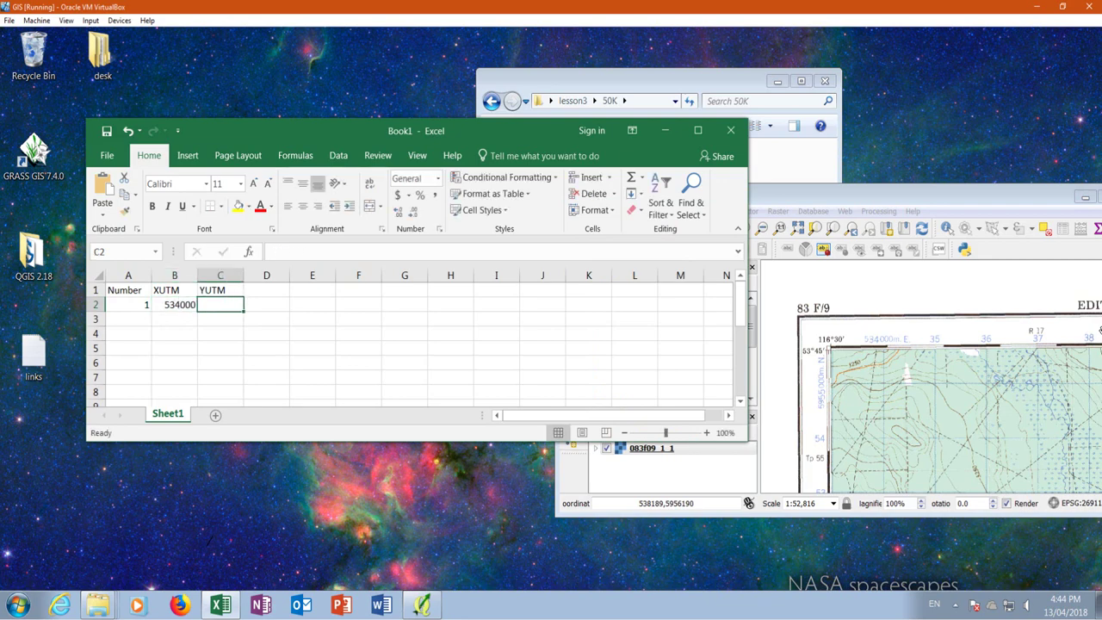
type("5955000")
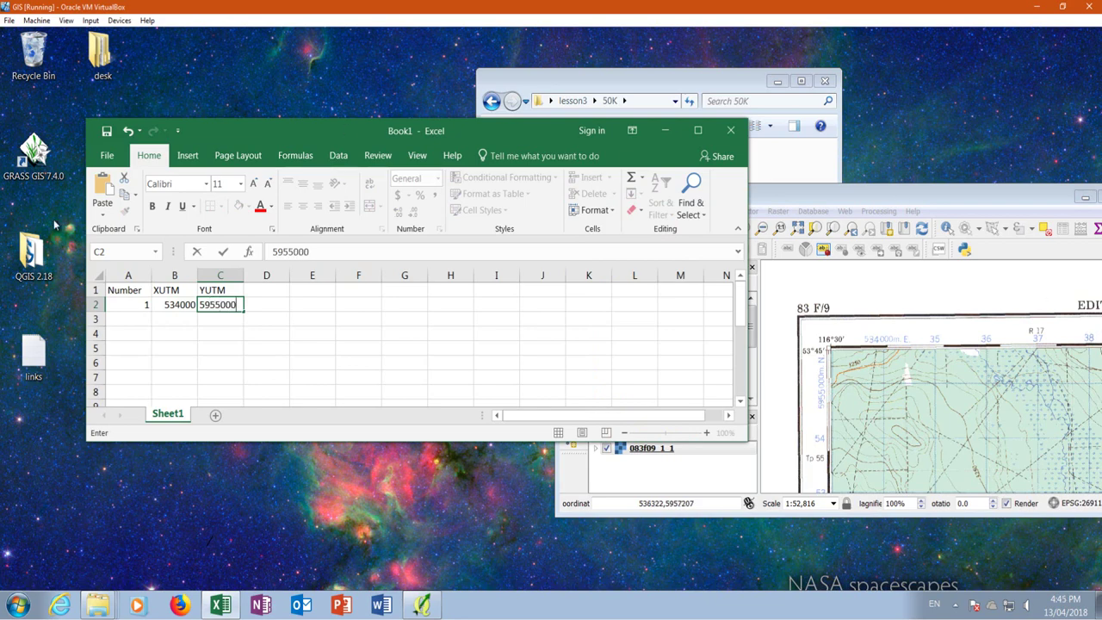
left_click(698, 130)
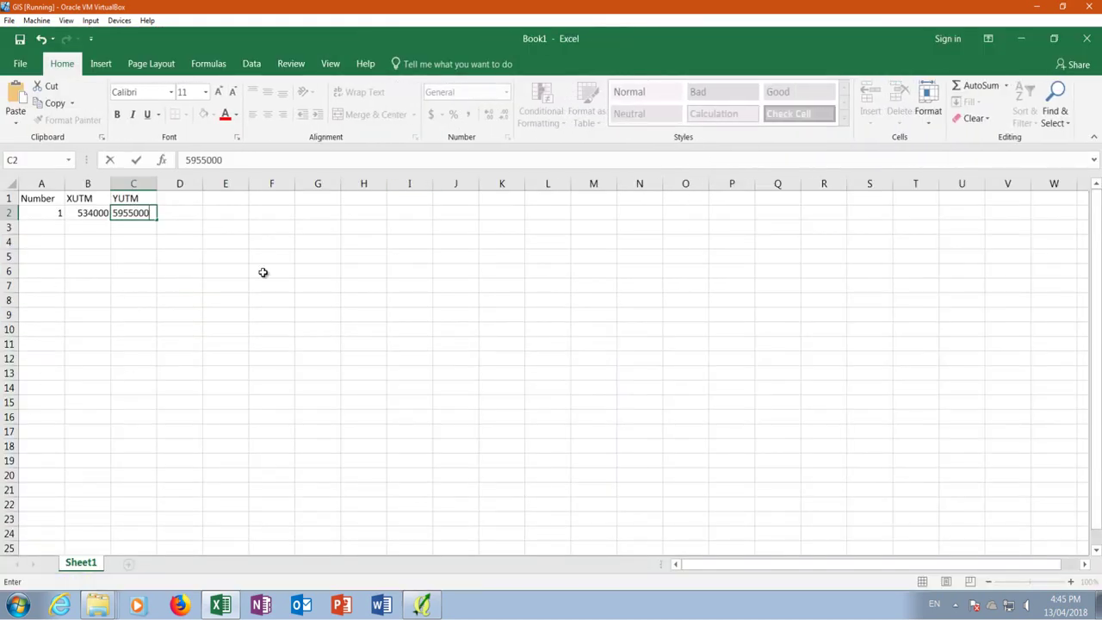
Save Book1 to the Desktop as CSV UTF-8 (Comma delimited), keep that format, and close Excel.
left_click(20, 65)
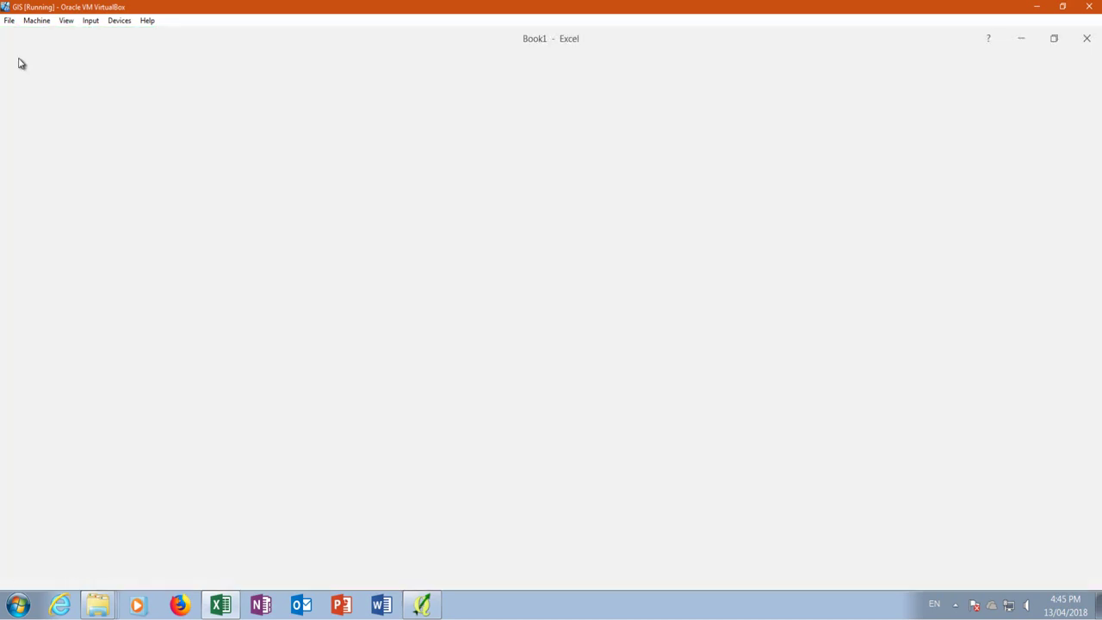
left_click(24, 198)
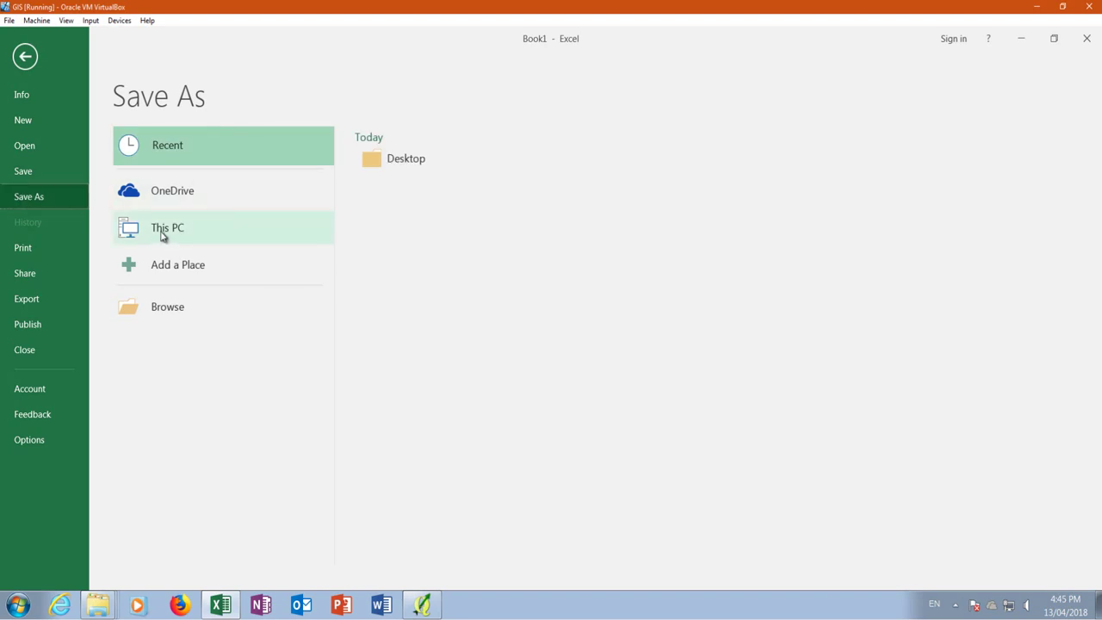
left_click(388, 163)
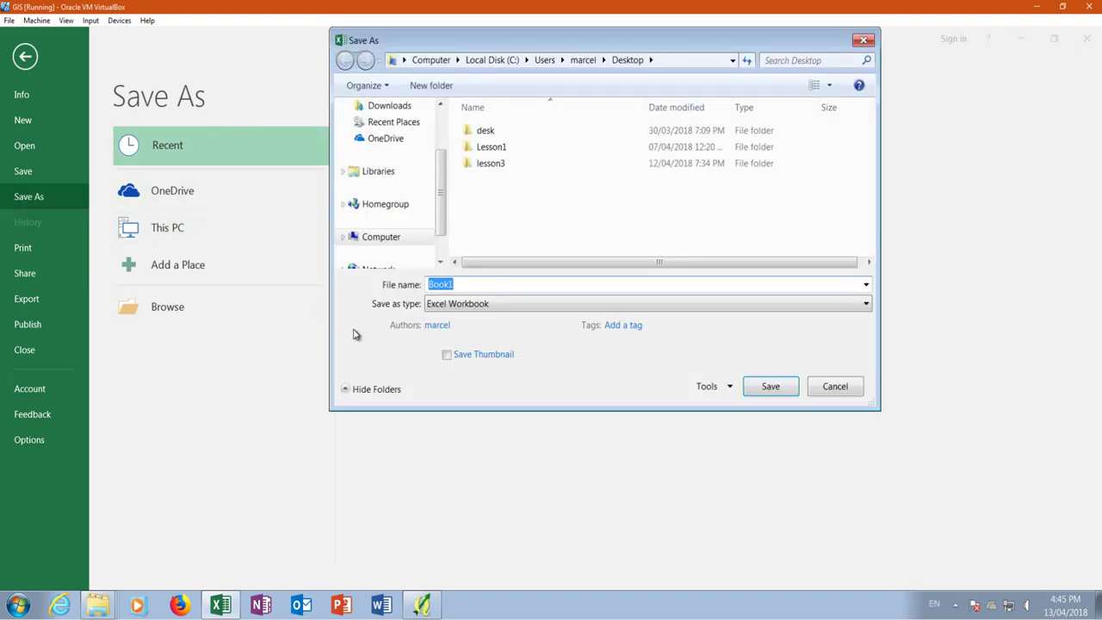
left_click(499, 305)
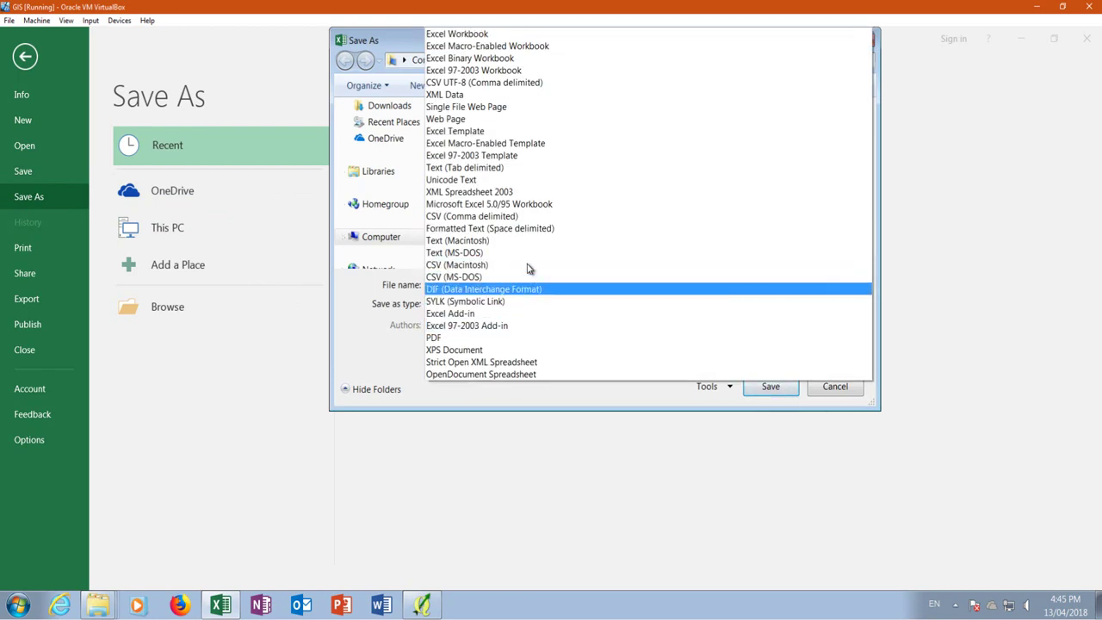
left_click(440, 83)
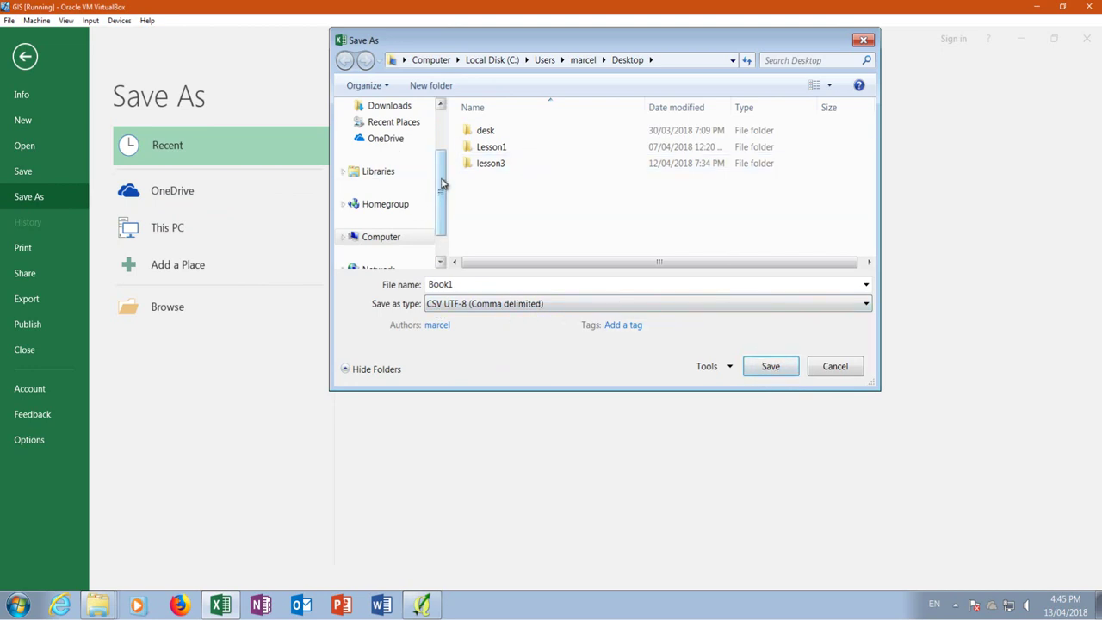
left_click_drag(443, 184, 439, 105)
left_click(385, 161)
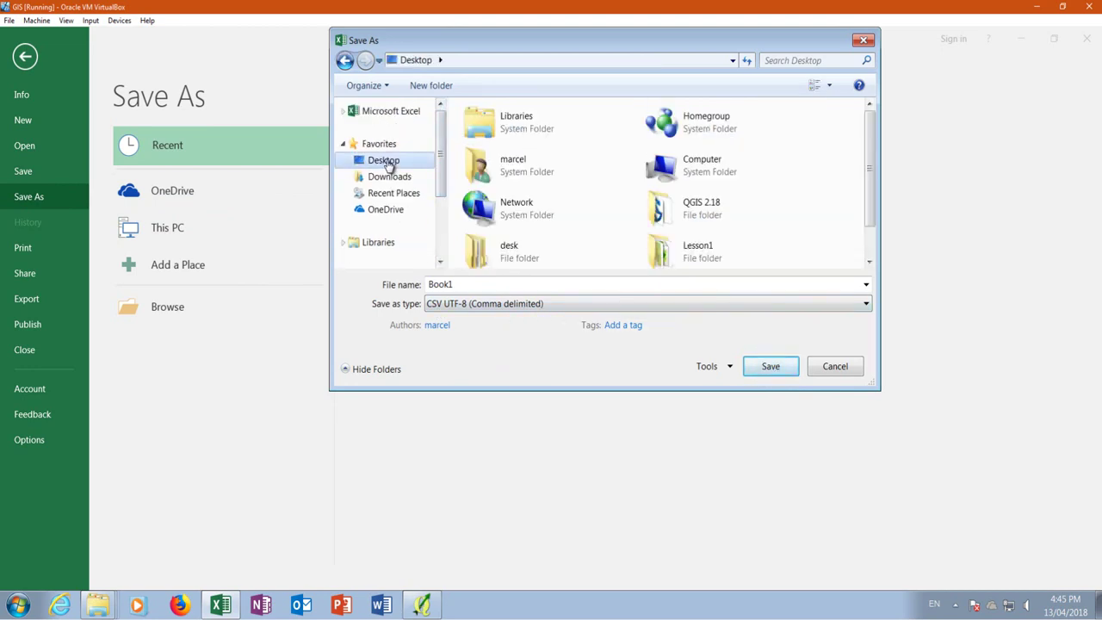
left_click(771, 367)
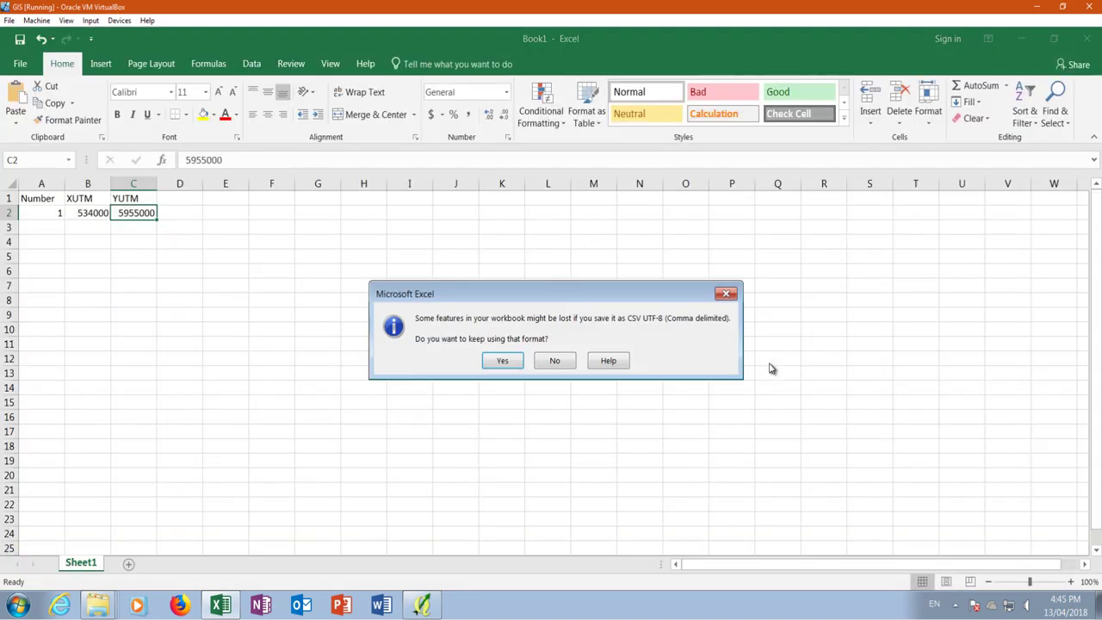
left_click(505, 363)
left_click(1086, 38)
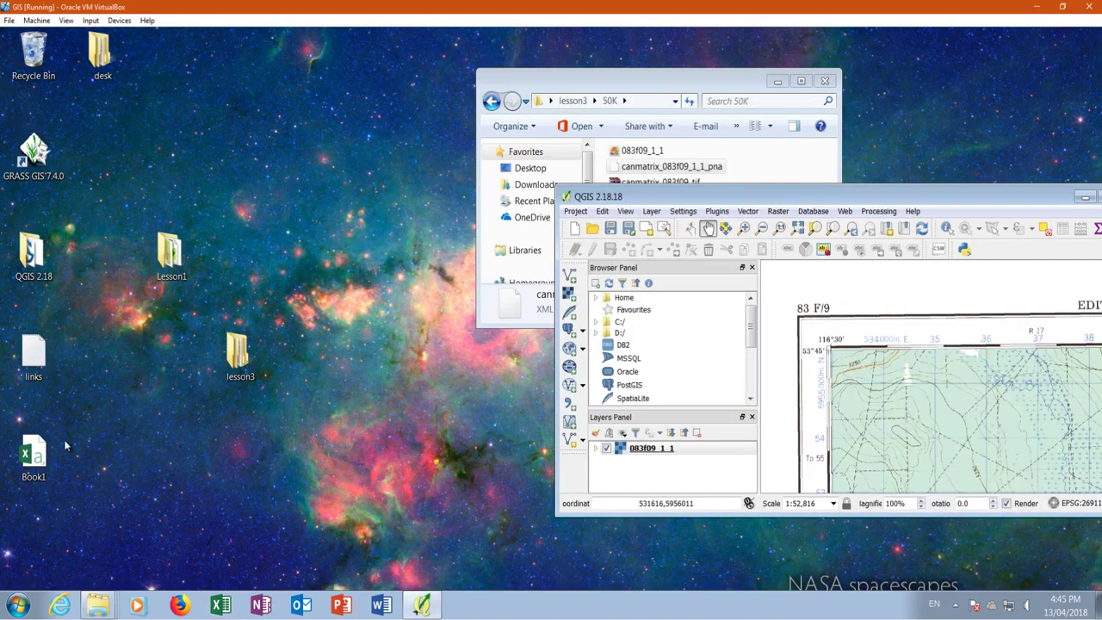
Maximize QGIS and import Book1.csv as delimited text with X=XUTM, Y=YUTM in NAD83 / UTM zone 11N.
left_click_drag(891, 198, 575, 179)
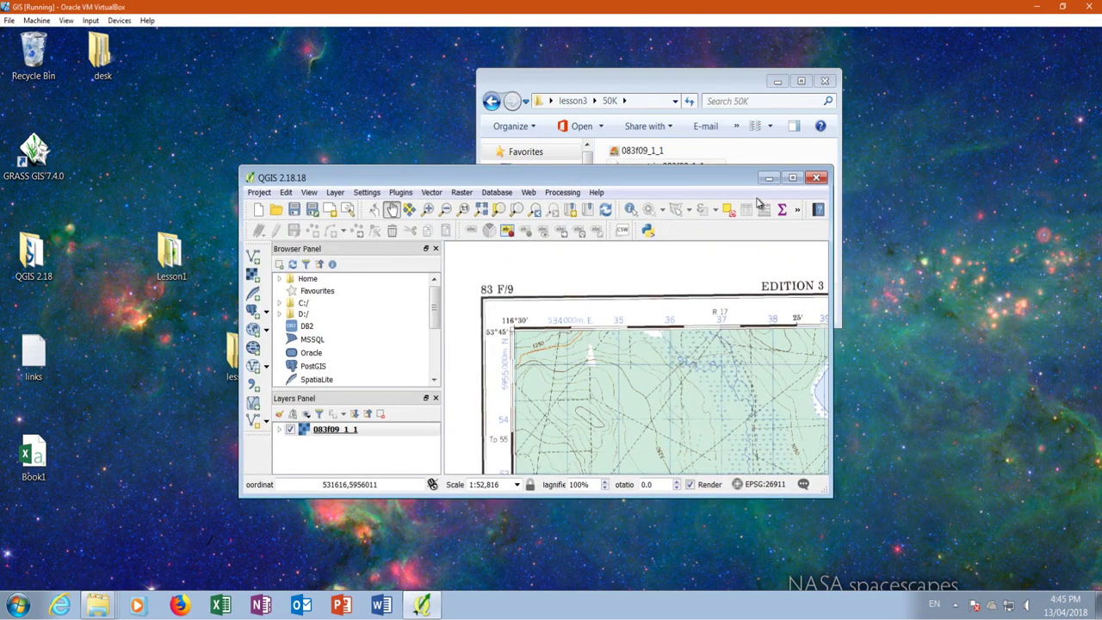
left_click(792, 178)
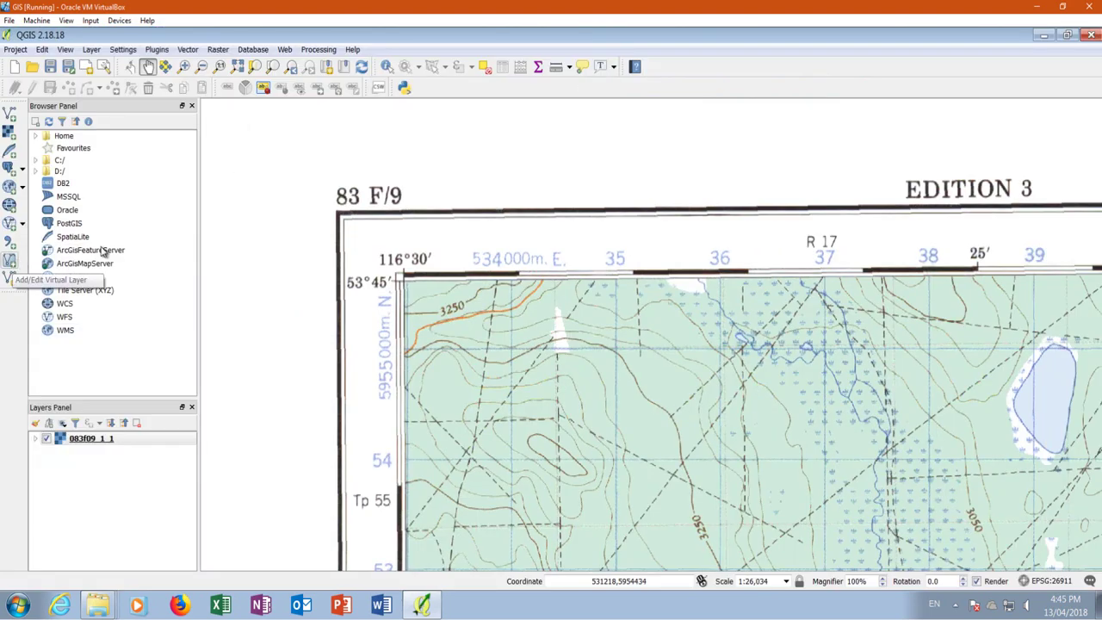
left_click(10, 244)
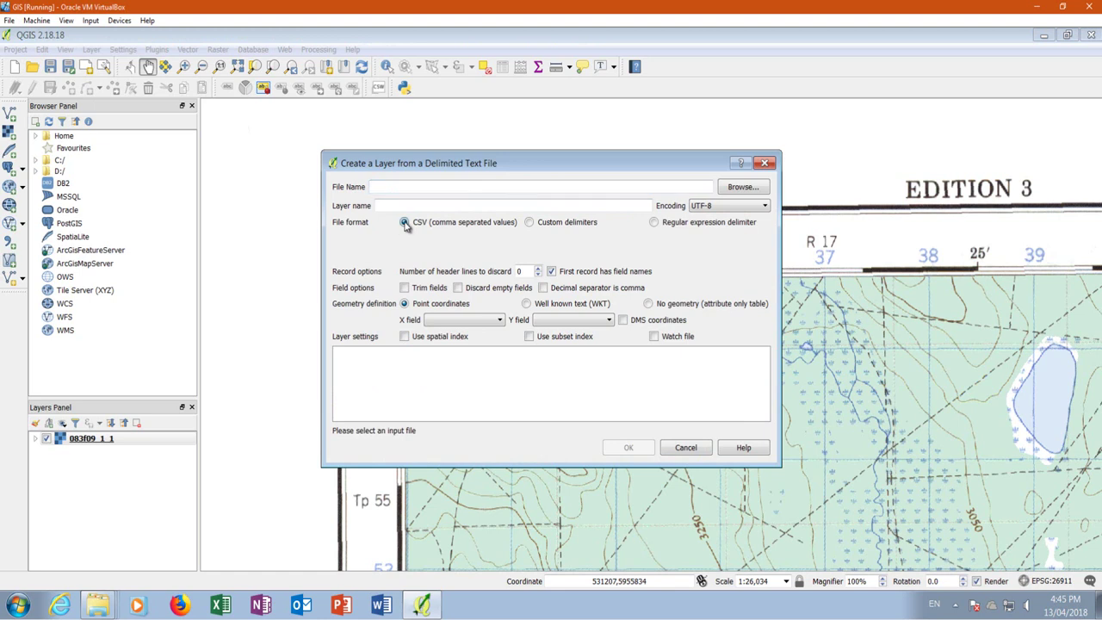
left_click(740, 187)
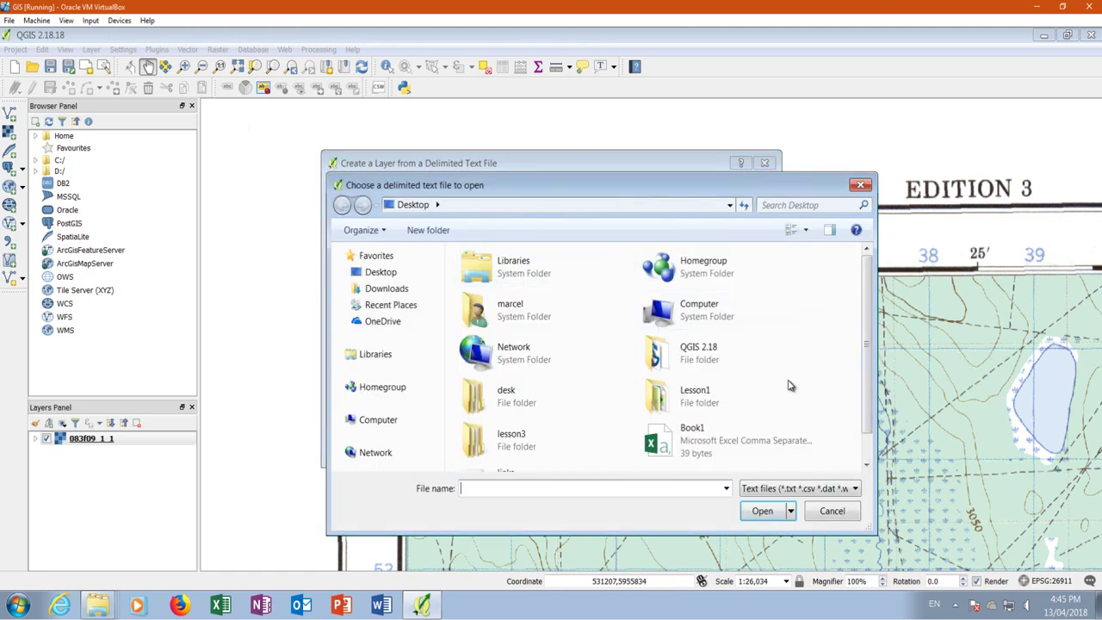
left_click(693, 434)
left_click(762, 511)
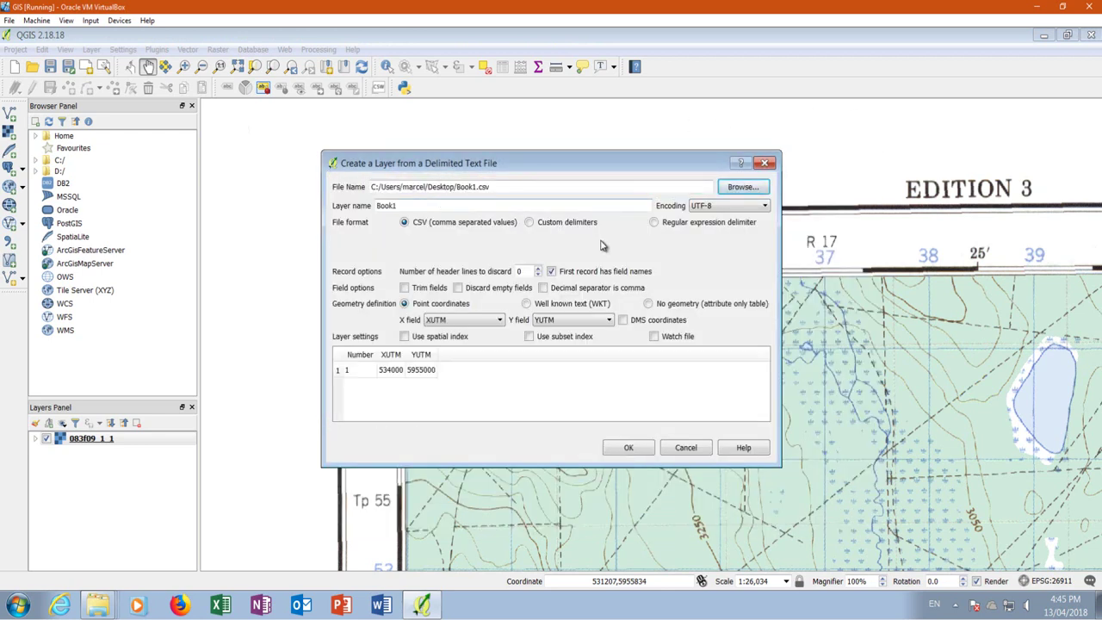
left_click(552, 272)
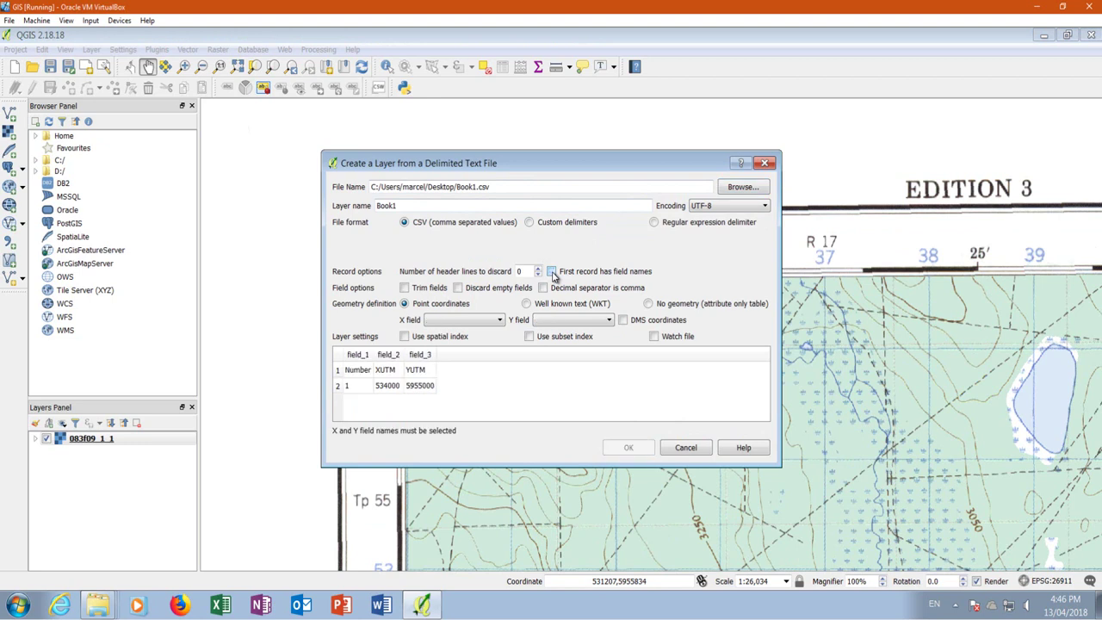
left_click(552, 272)
left_click(629, 449)
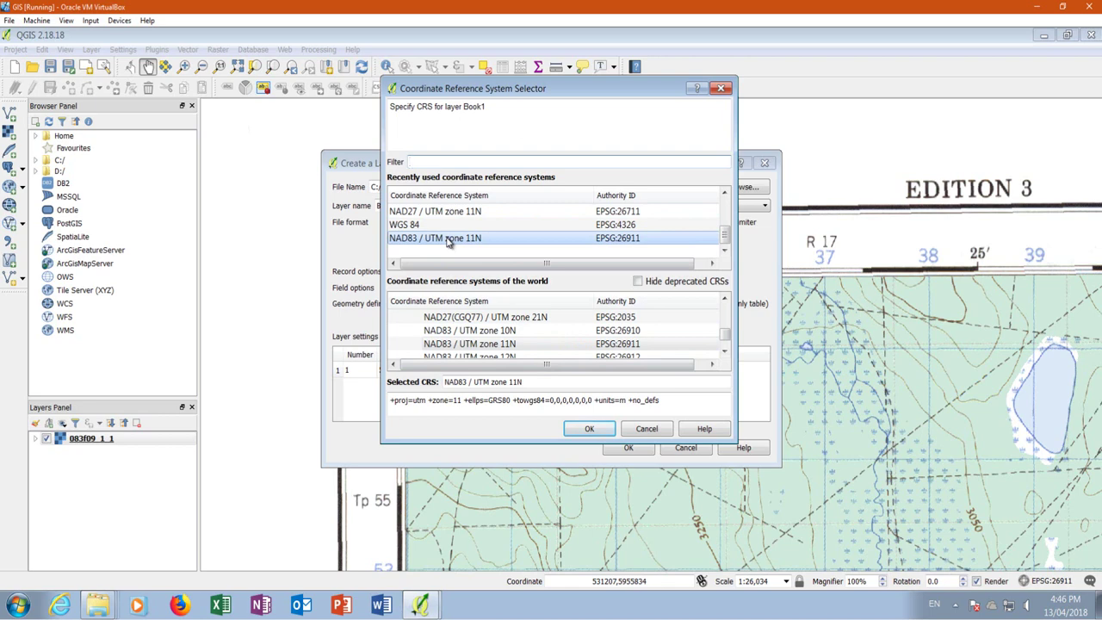
Add the Book1 points in NAD83 / UTM zone 11N and zoom around the green point.
left_click(588, 428)
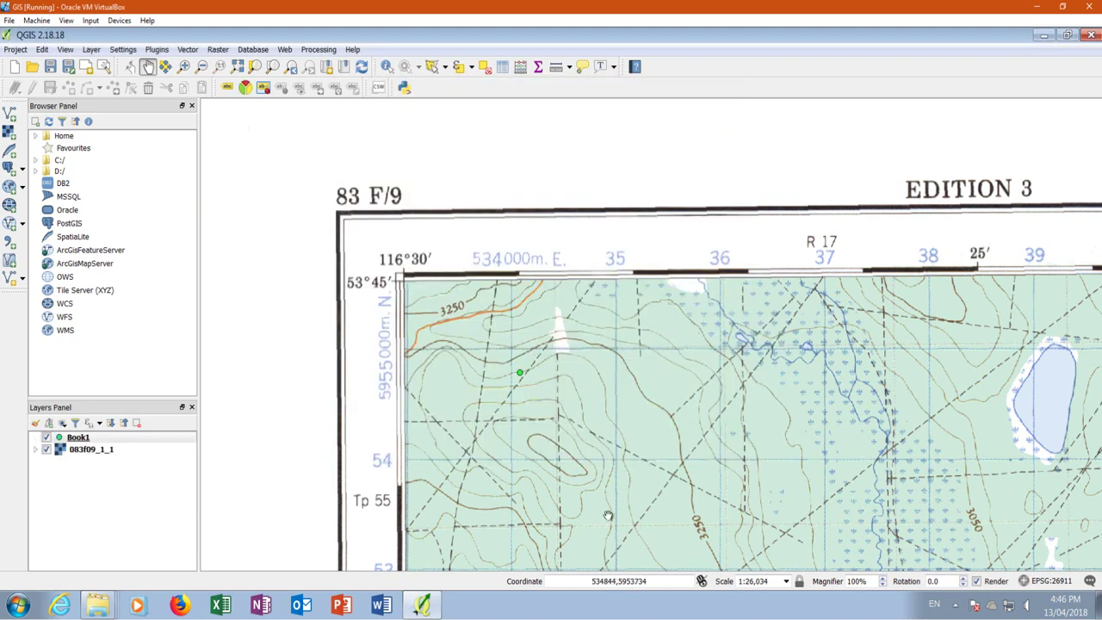
scroll(515, 372, "up", 2)
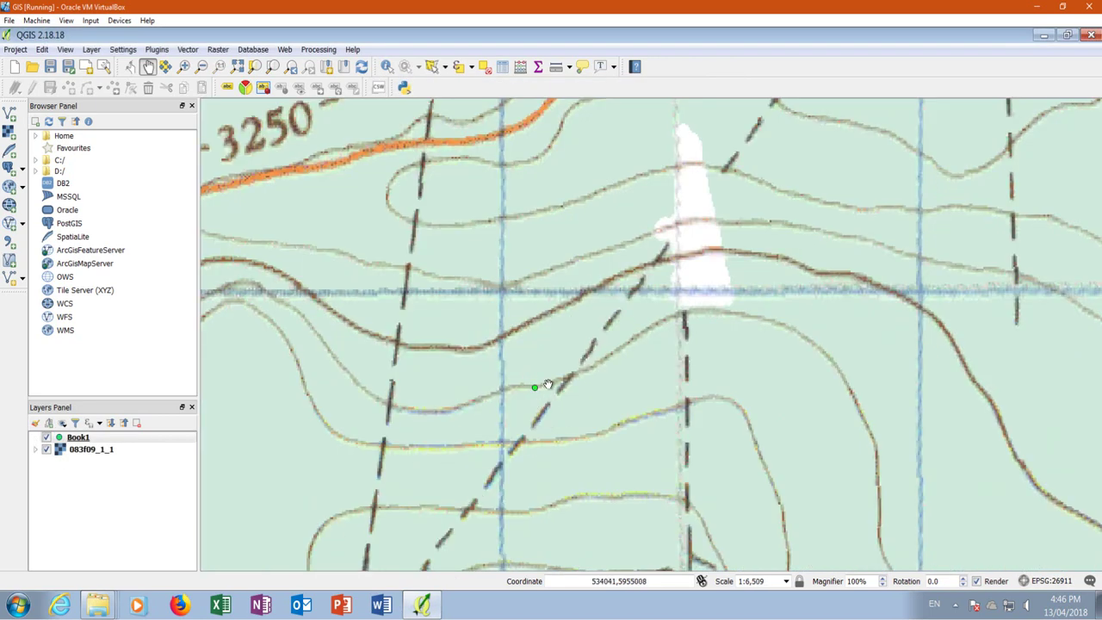
scroll(586, 394, "down", 1)
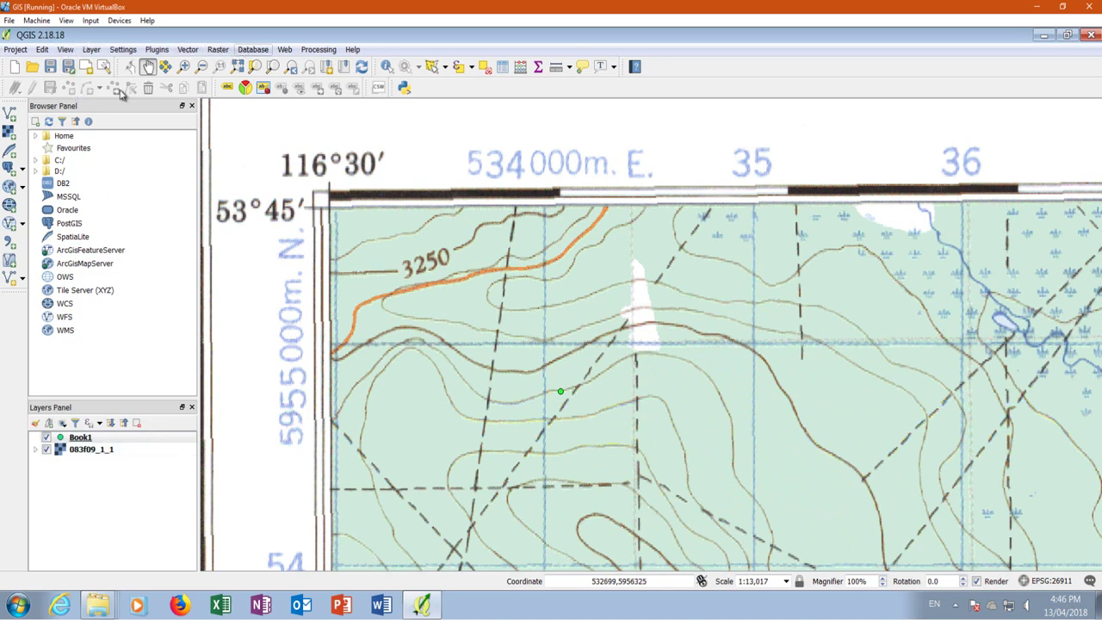
Load Book1.csv again as a delimited text layer, assigning NAD27 / UTM zone 11N.
left_click(10, 244)
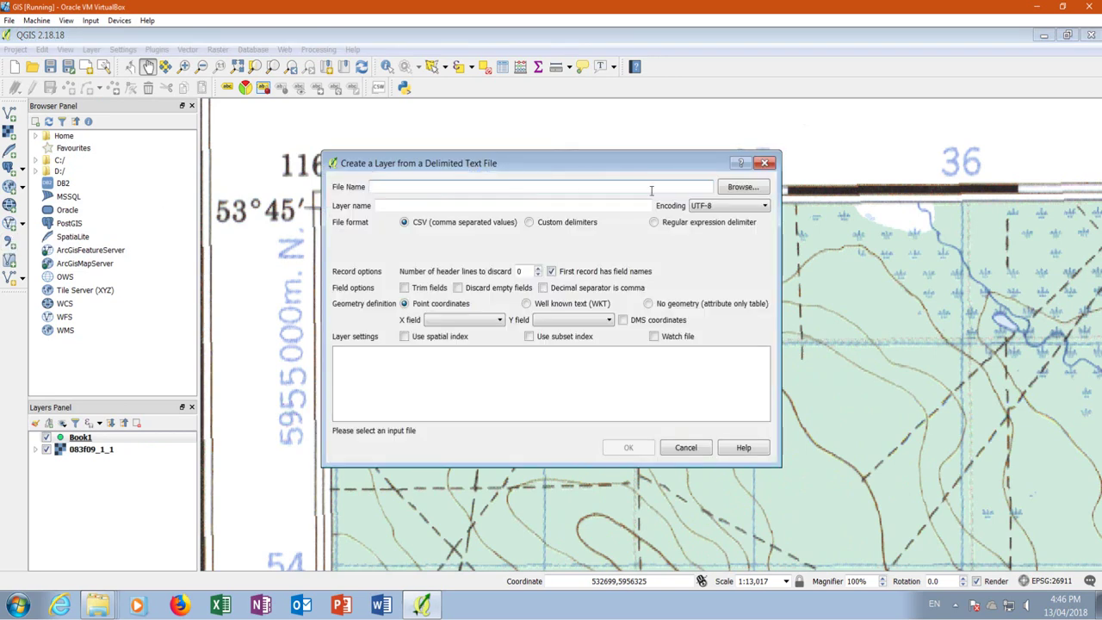
left_click(742, 187)
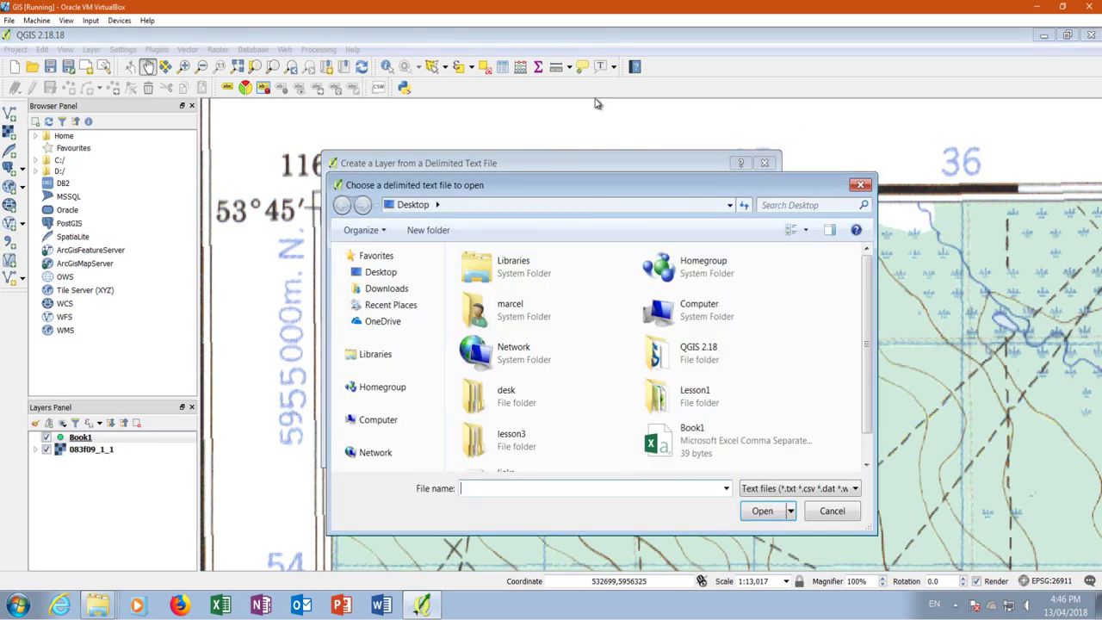
left_click(691, 441)
left_click(762, 510)
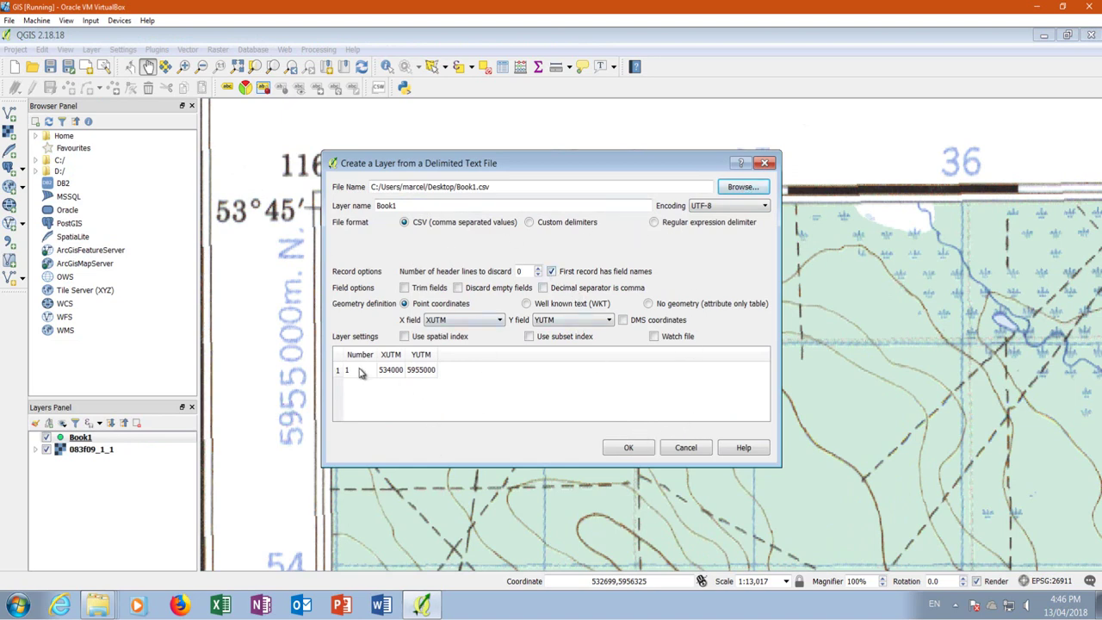
left_click(627, 447)
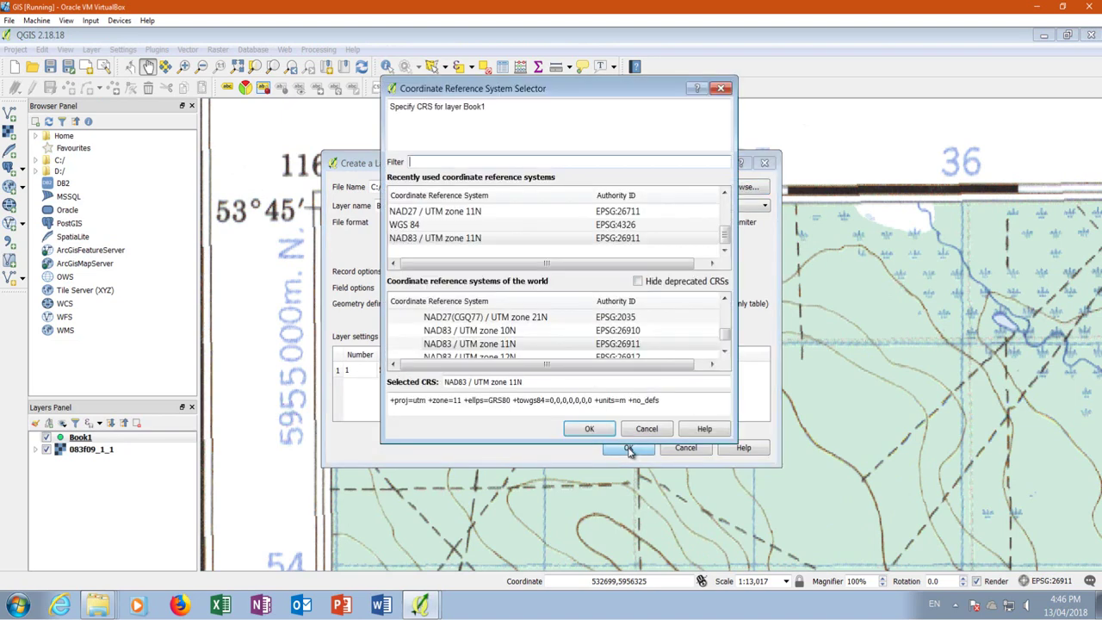
left_click(411, 216)
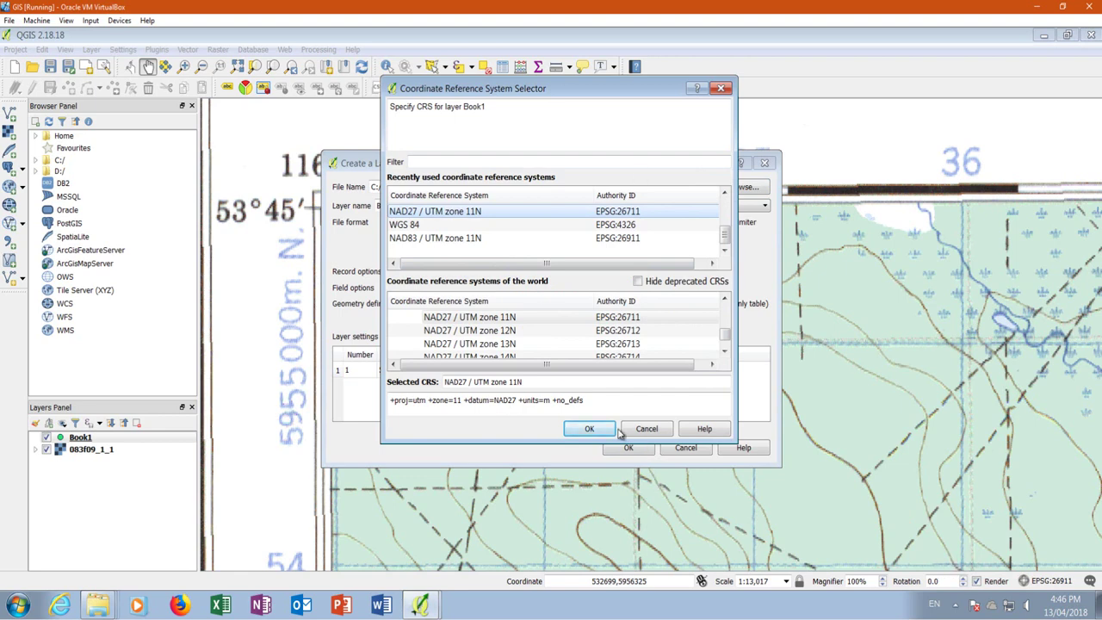
left_click(588, 428)
Set the NAD27 Book1 layer's simple marker fill colour to bright pink-red.
scroll(548, 345, "up", 1)
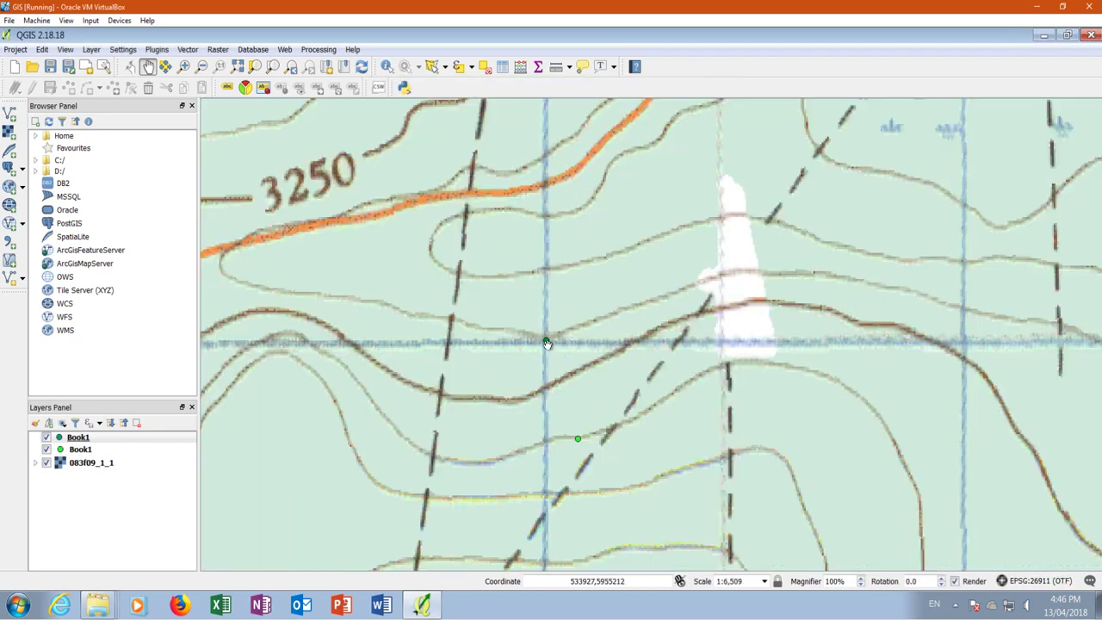
left_click(61, 439)
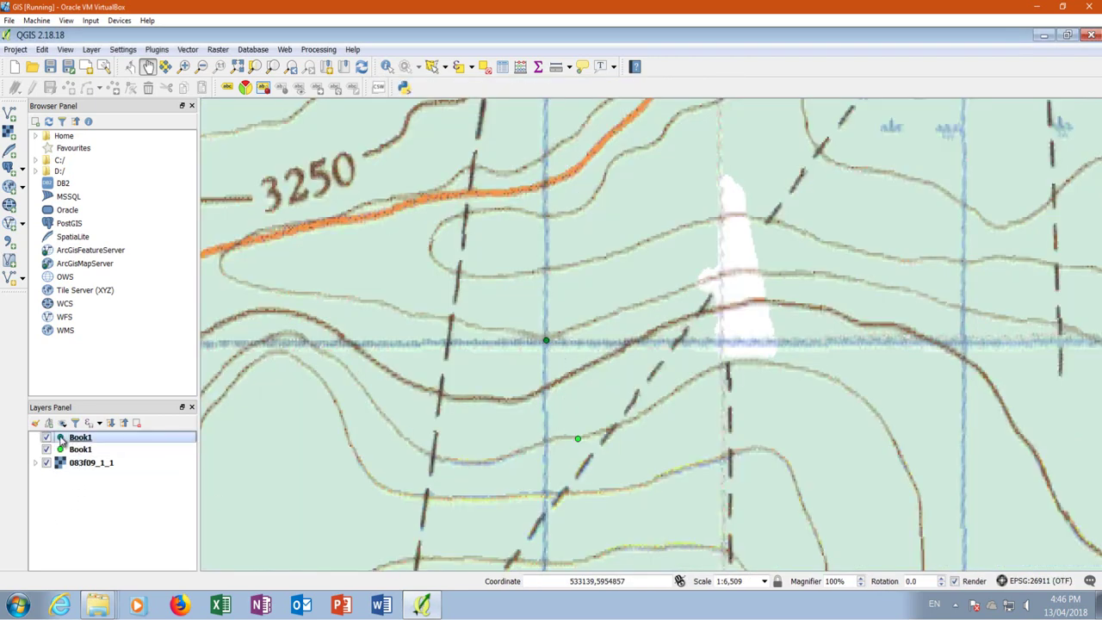
double_click(62, 439)
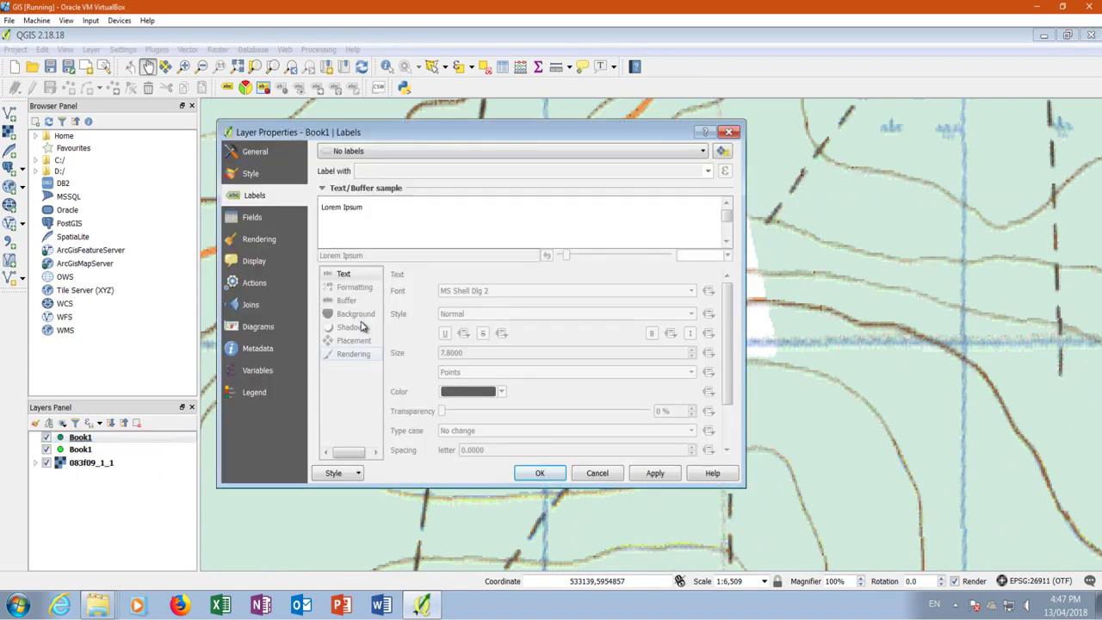
left_click(256, 173)
left_click(353, 181)
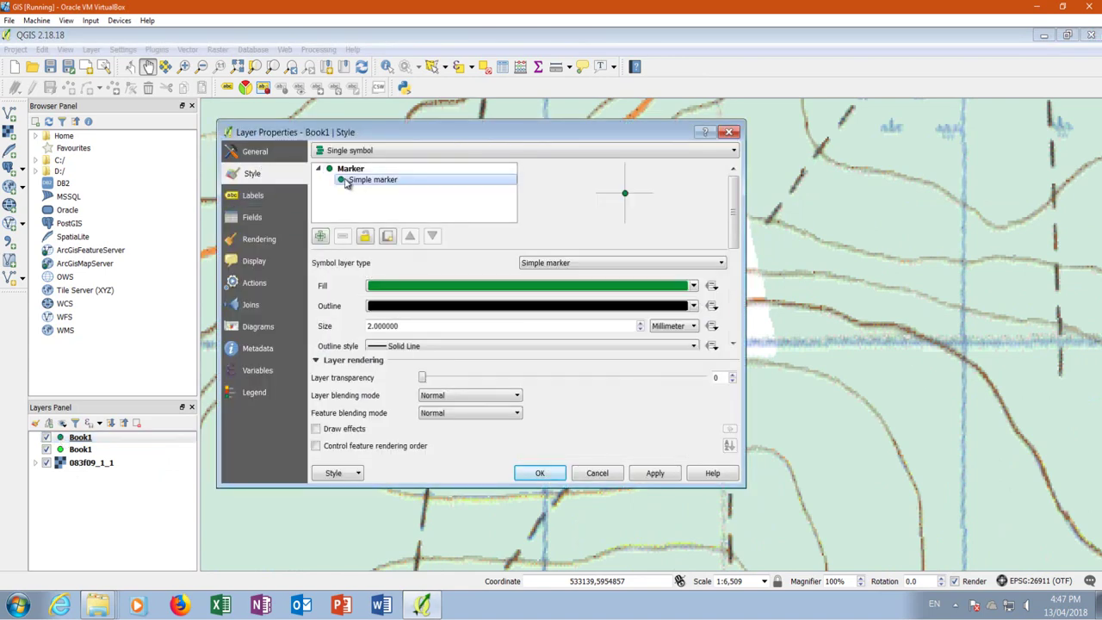
left_click(425, 288)
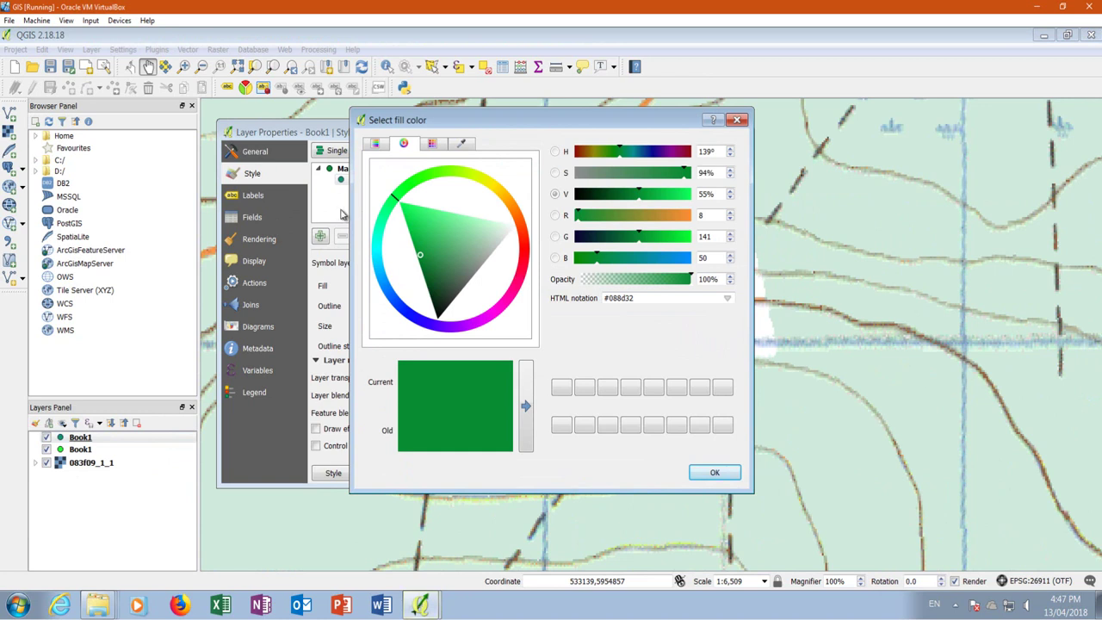
mouse_move(421, 260)
left_mouse_down()
mouse_move(515, 229)
mouse_move(536, 241)
mouse_move(524, 249)
mouse_move(526, 275)
left_mouse_up()
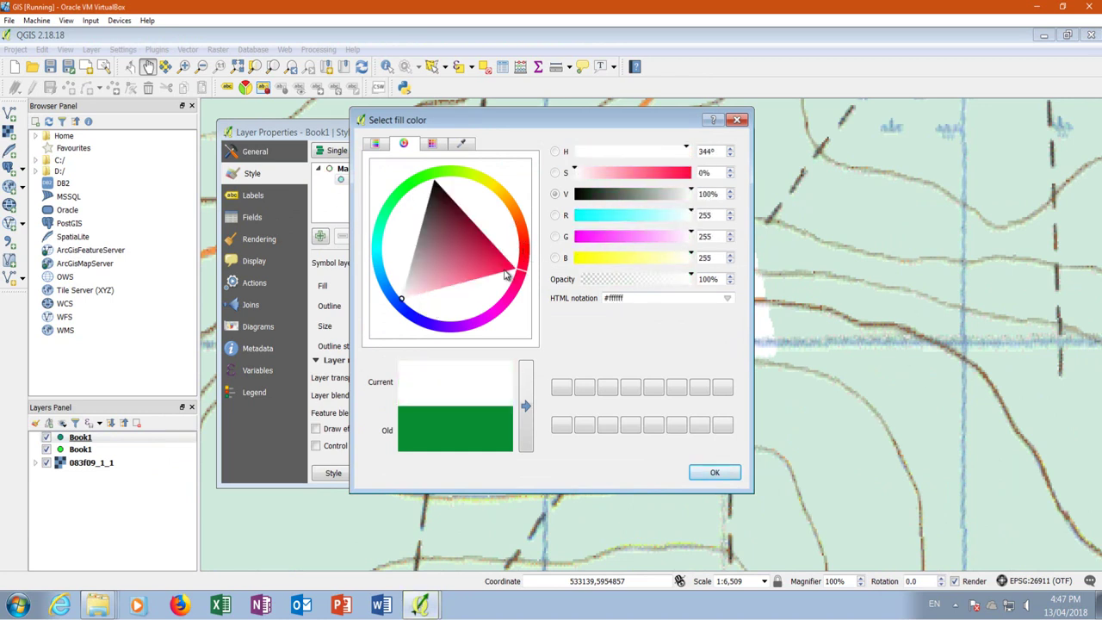
left_click(505, 272)
left_click(713, 474)
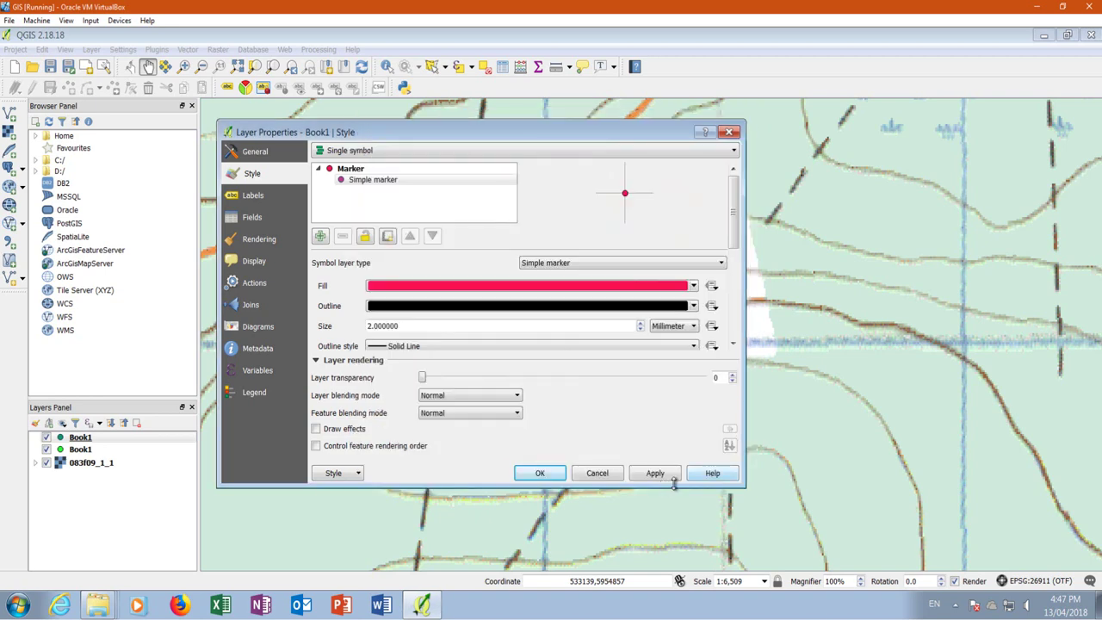
left_click(540, 472)
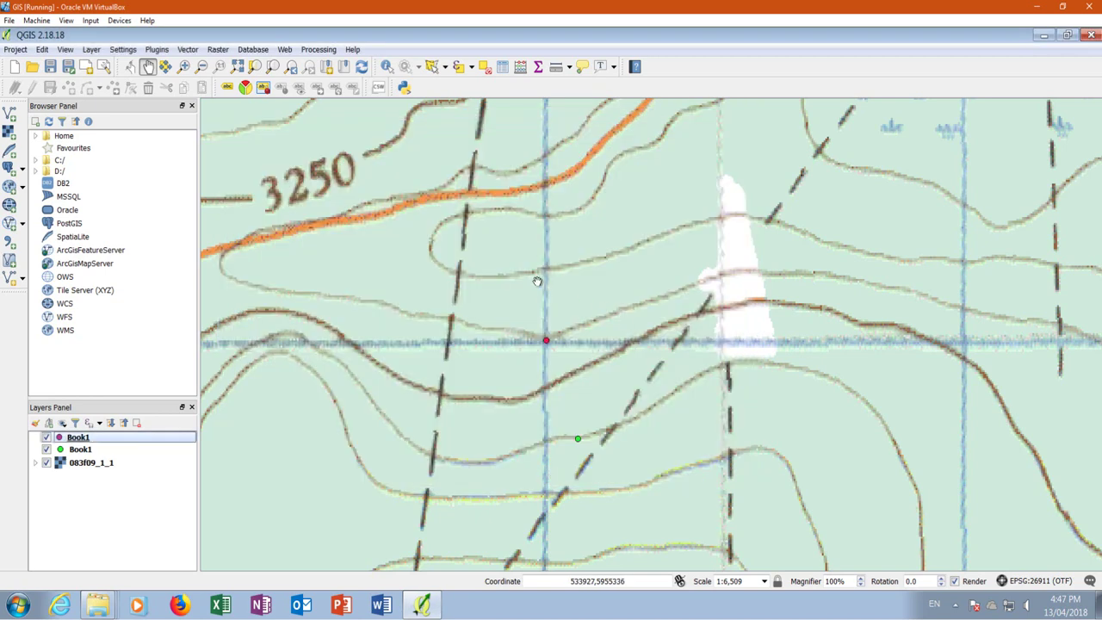
Zoom out and pan across the Edson sheet to the legend's North American Datum 1927 note.
scroll(551, 335, "down", 1)
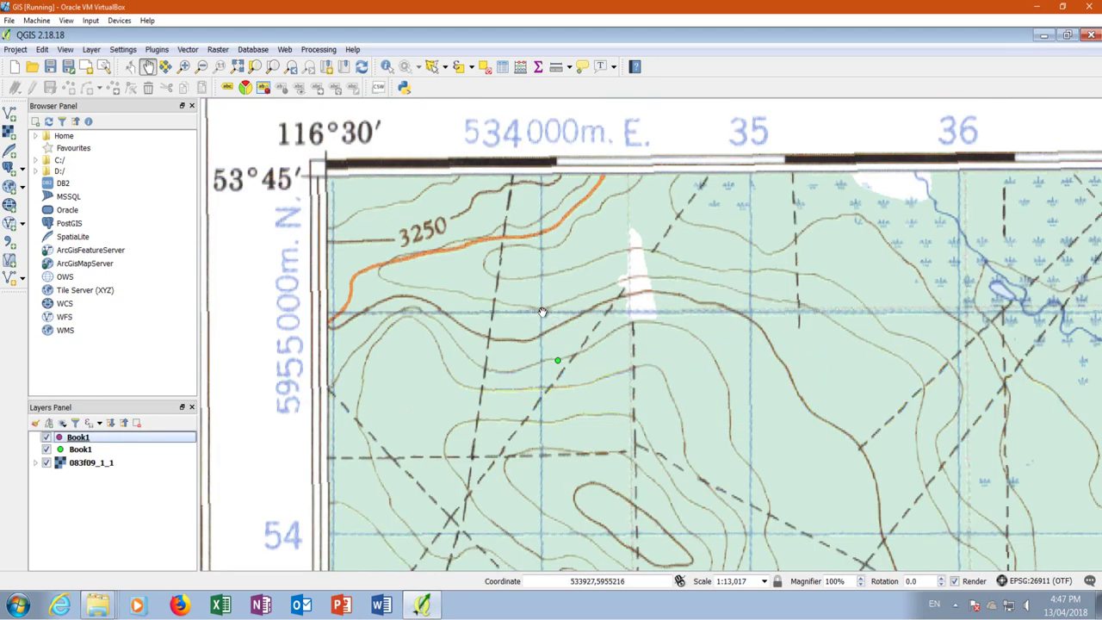
scroll(481, 275, "down", 1)
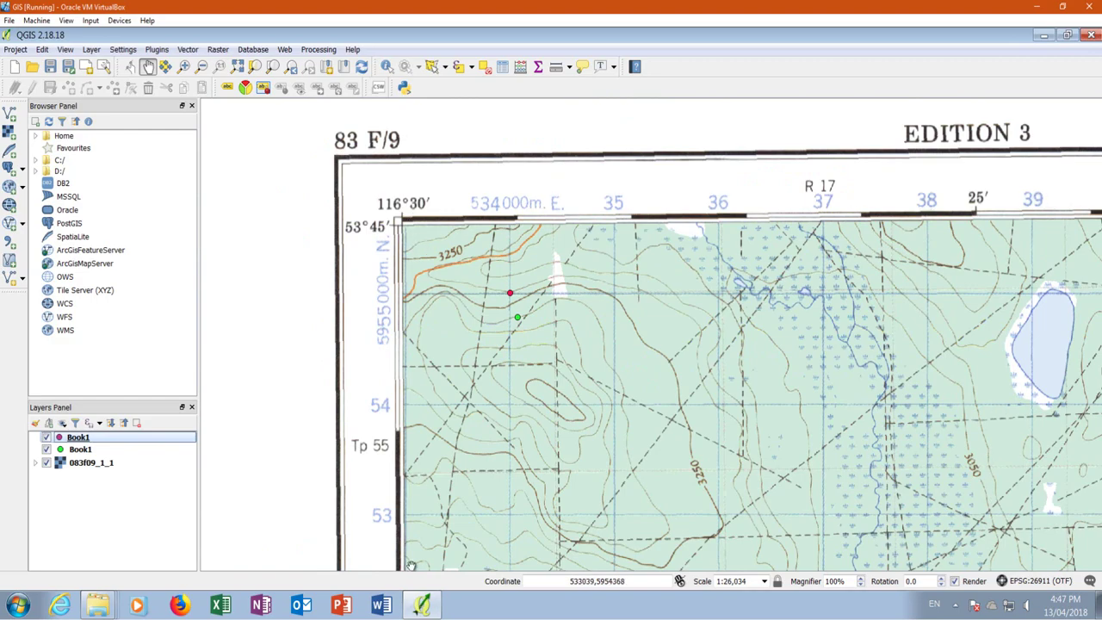
left_click_drag(615, 452, 401, 180)
left_click_drag(602, 551, 704, 436)
left_click_drag(826, 568, 785, 410)
left_click_drag(687, 447, 782, 340)
left_click_drag(734, 497, 678, 379)
scroll(723, 327, "down", 2)
scroll(1003, 411, "up", 3)
left_click_drag(861, 383, 468, 413)
left_click_drag(821, 411, 161, 367)
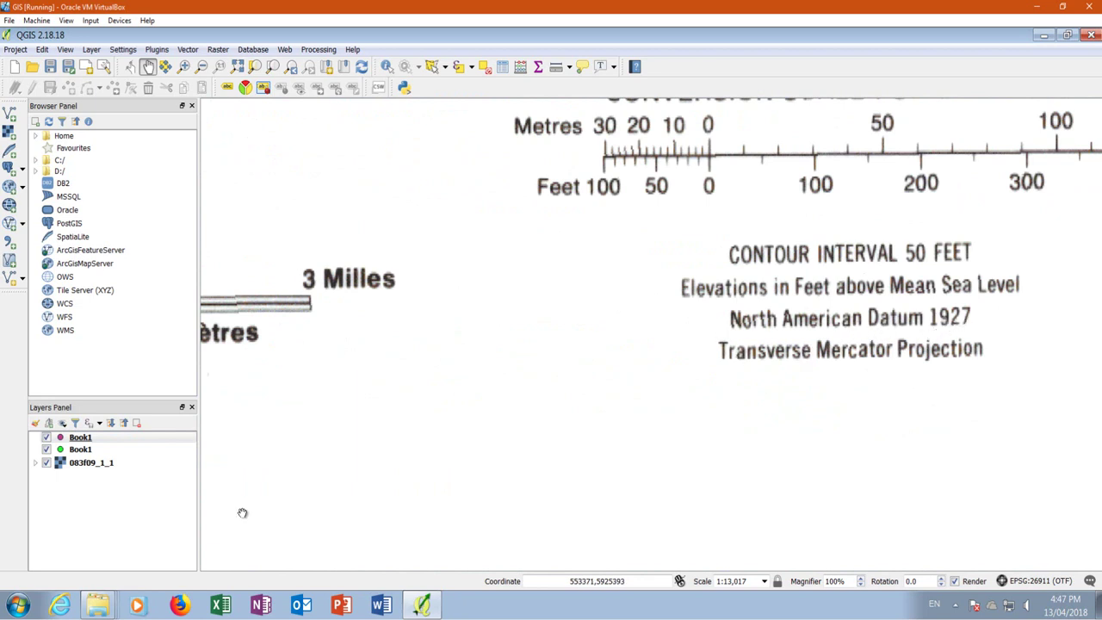
Set the 083f09_1_1 raster's layer CRS to NAD83 / UTM zone 11N and zoom out.
right_click(75, 464)
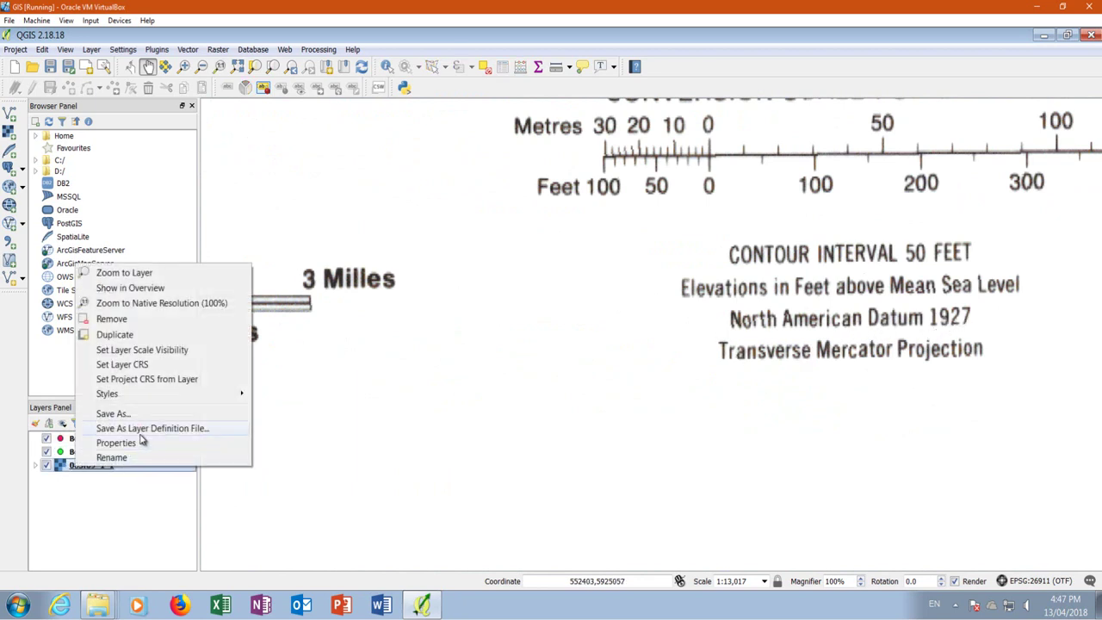
left_click(122, 365)
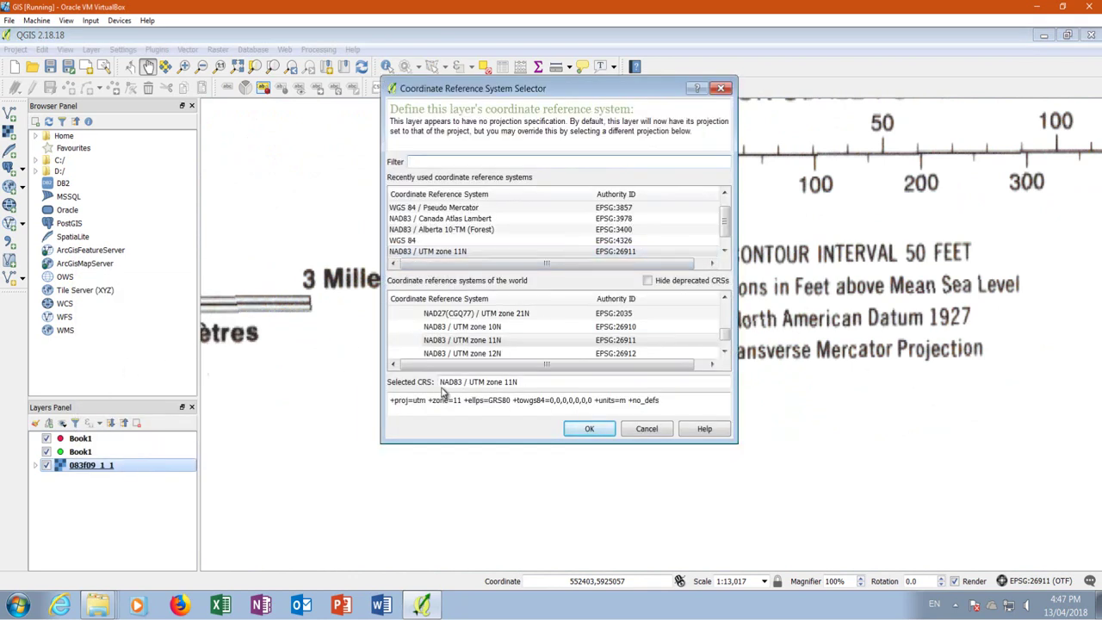
left_click(589, 428)
scroll(508, 280, "down", 2)
scroll(497, 285, "down", 3)
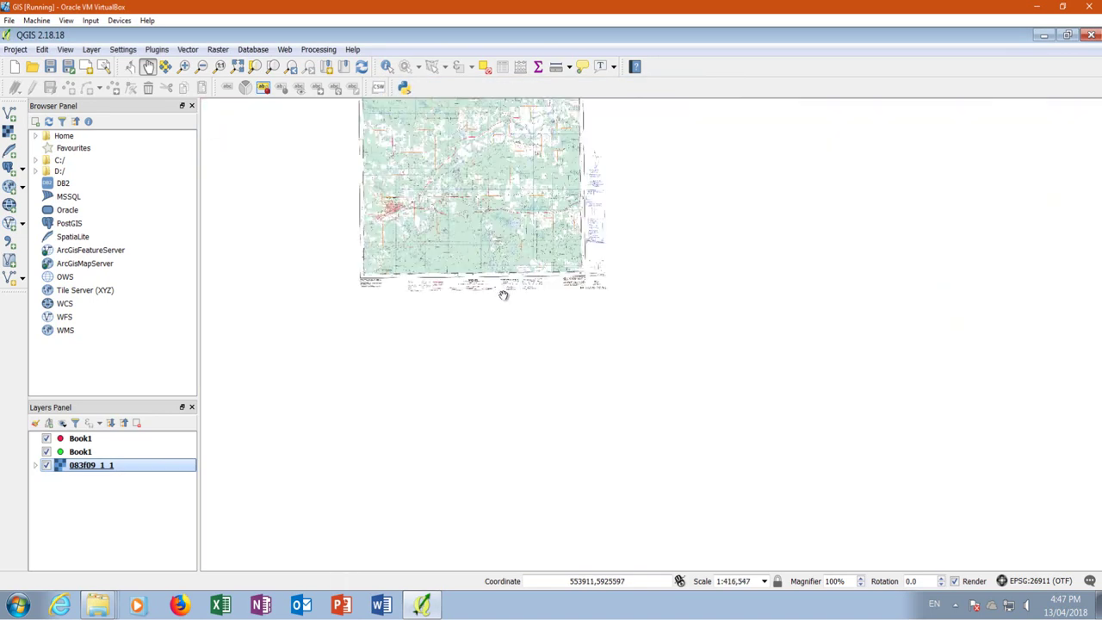
left_click(219, 52)
Open Warp (Reproject) and choose 083f09_1_1 as the input raster.
mouse_move(242, 103)
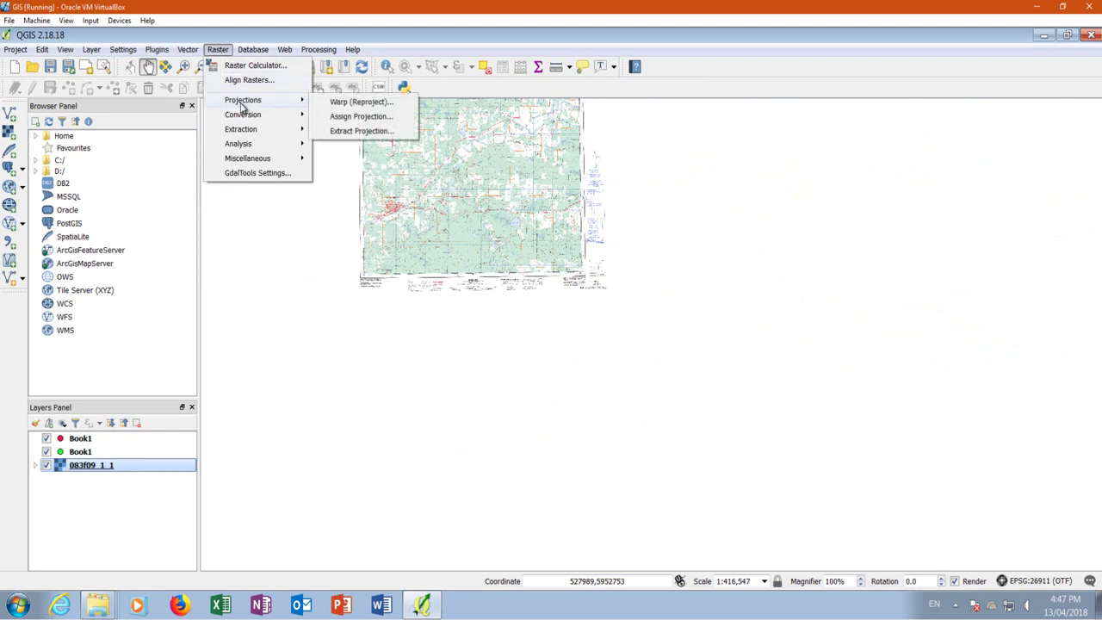
left_click(377, 102)
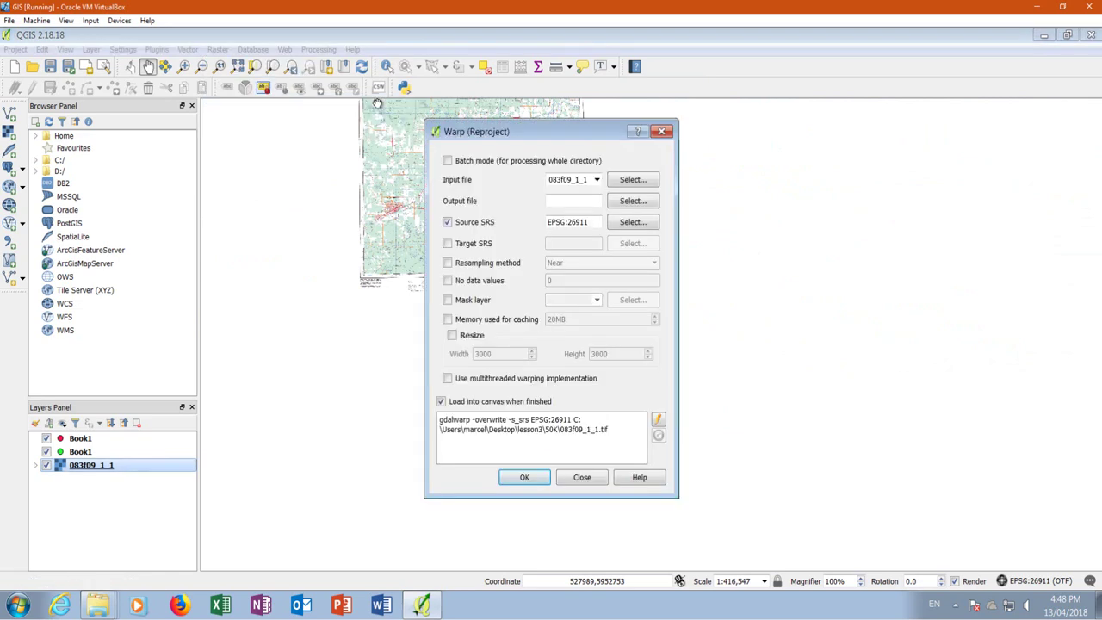
left_click(632, 180)
left_click(582, 277)
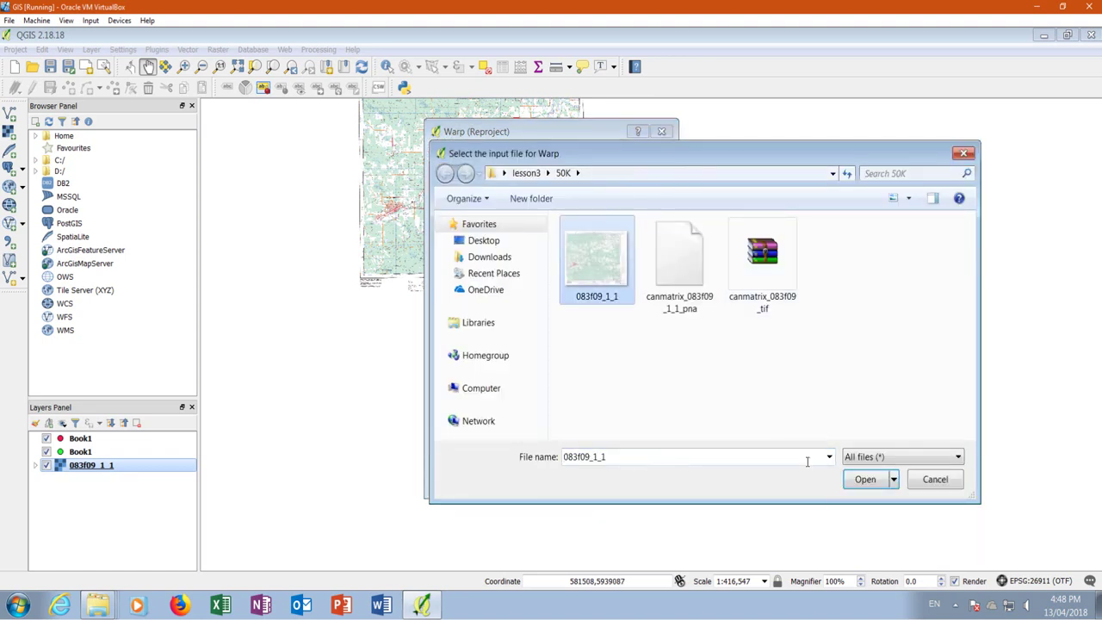
left_click(865, 479)
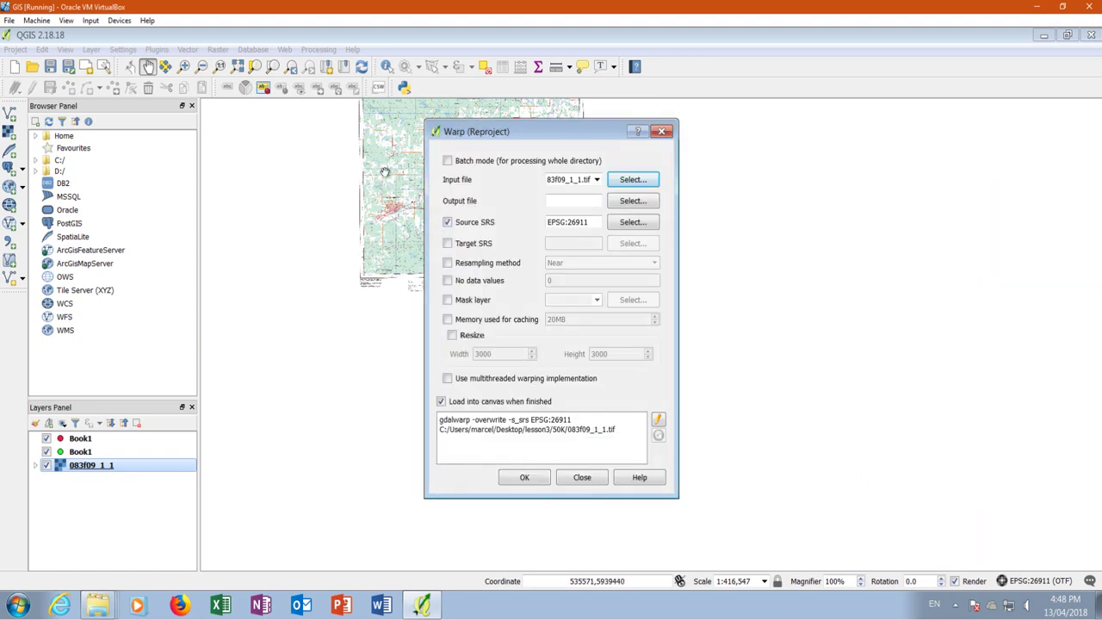
Start naming the output file 083f09_1_1_NAD27 by extending the 083f09_1_1 name.
left_click(644, 204)
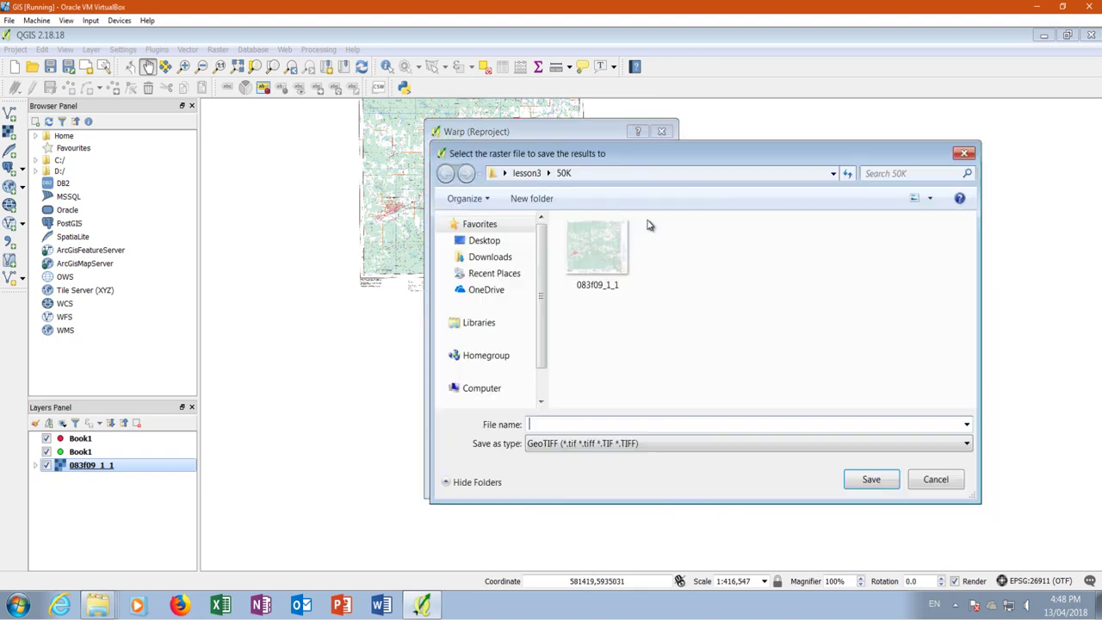
left_click(592, 278)
double_click(577, 423)
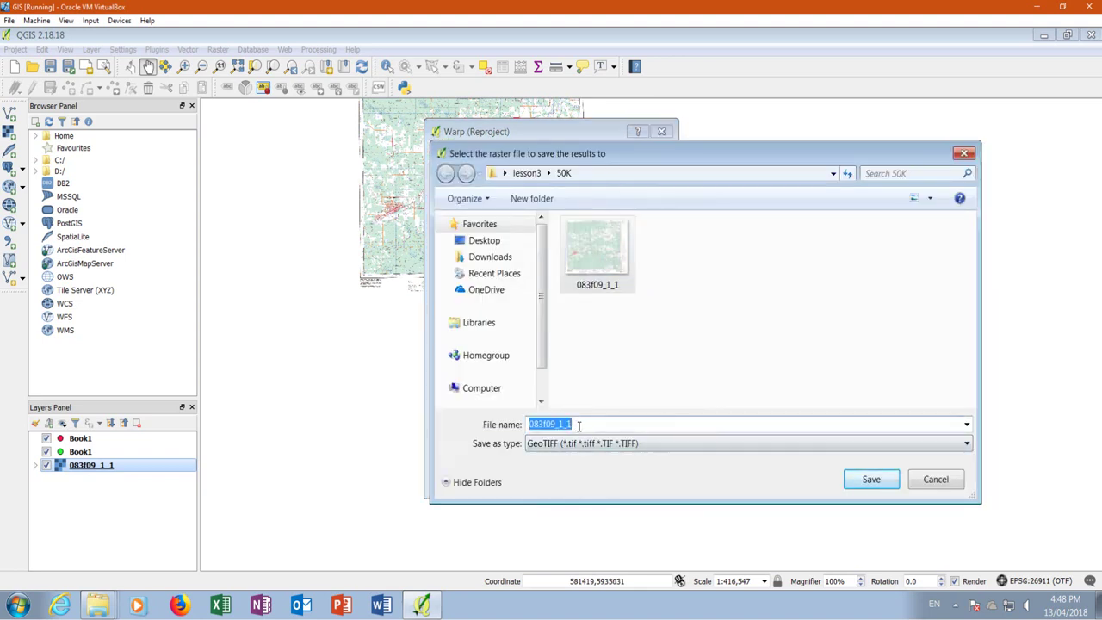
left_click(575, 424)
type("_NAD27")
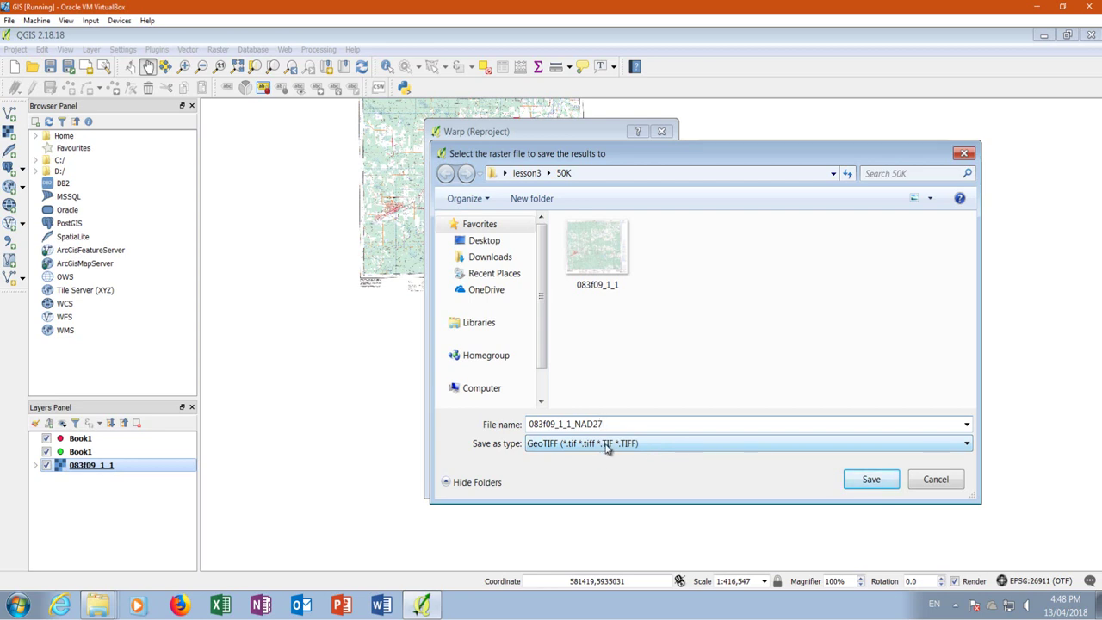
Set the warp output to 083f09_1_1_NAD27 GeoTIFF, source EPSG:26911, target EPSG:26711.
left_click(884, 479)
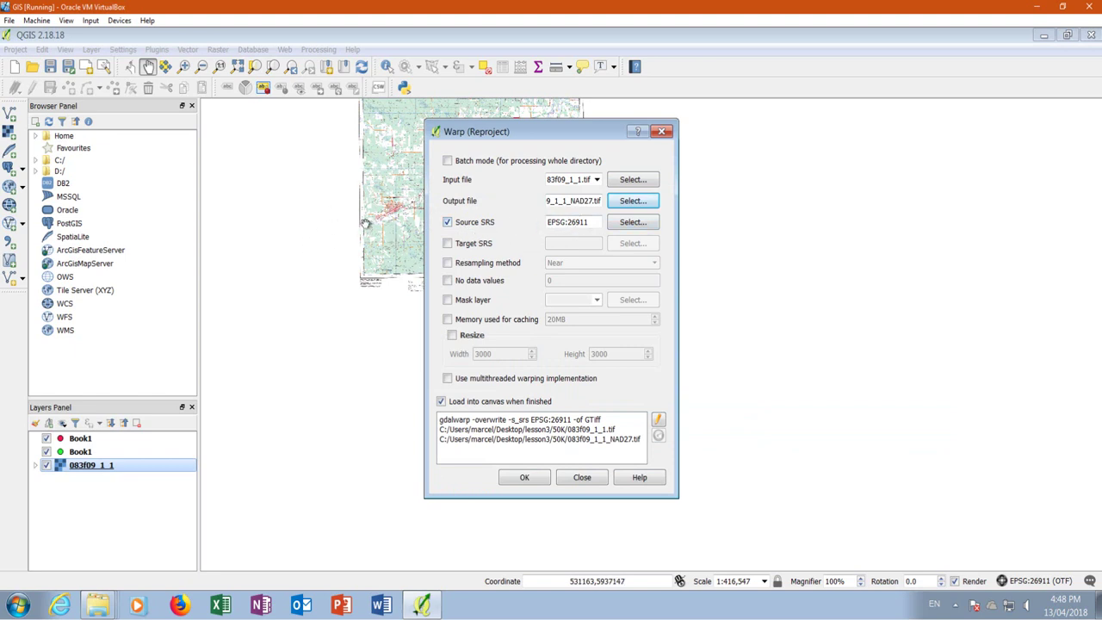
left_click(638, 223)
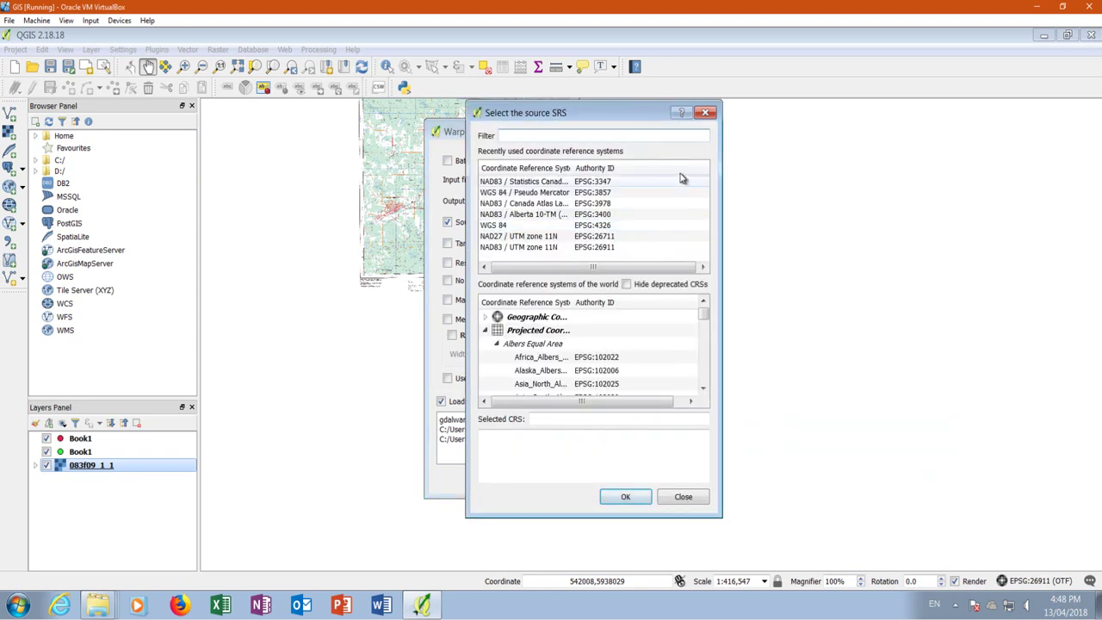
left_click(504, 249)
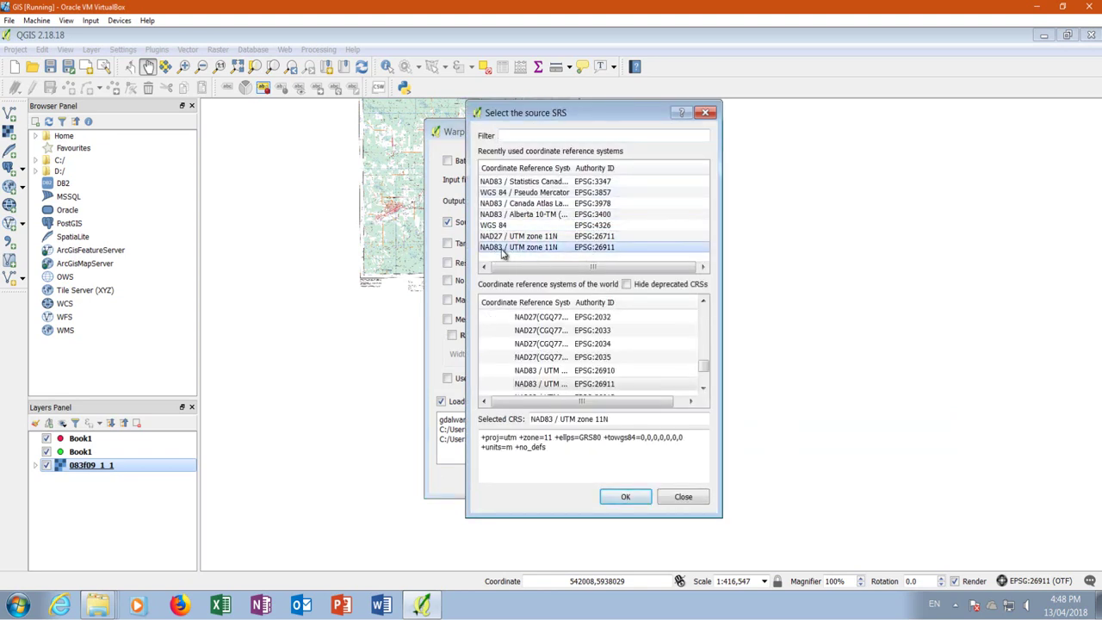
left_click(626, 504)
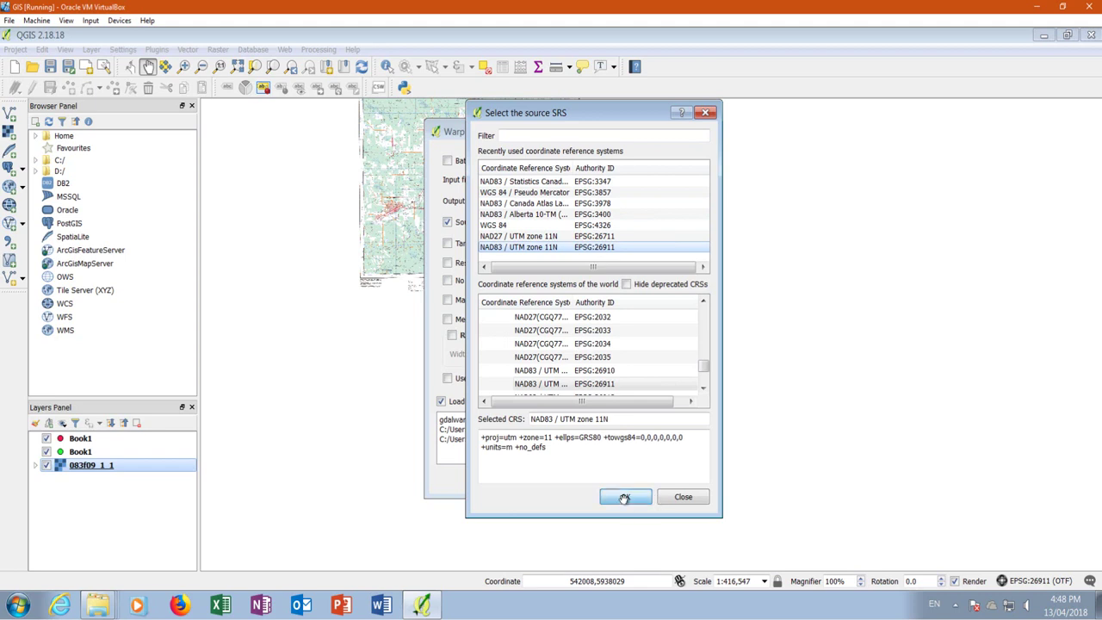
left_click(446, 245)
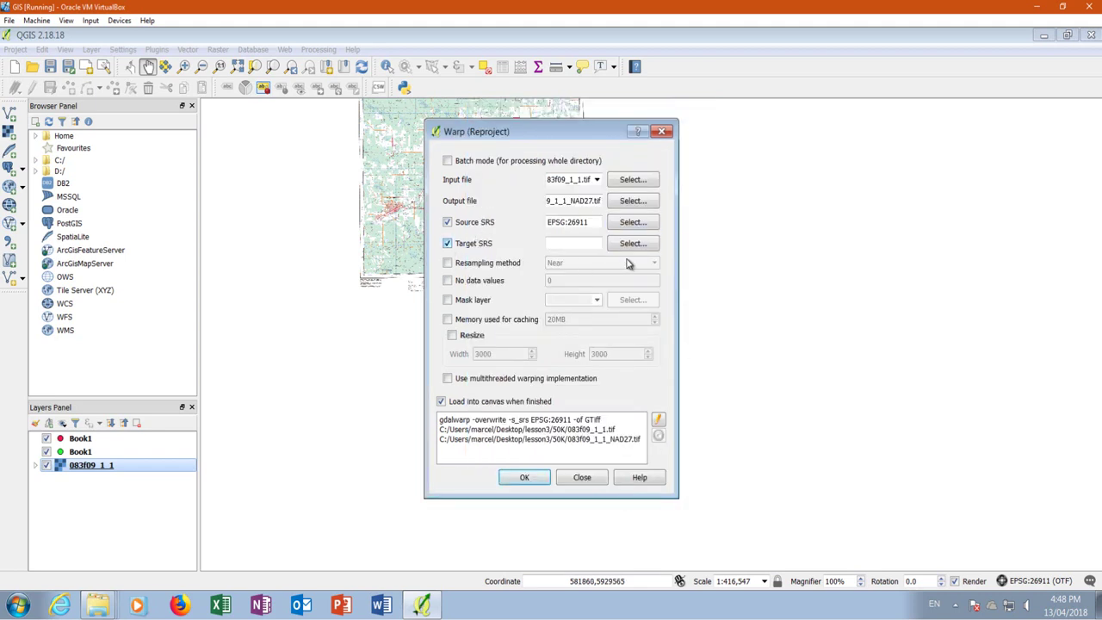
left_click(634, 244)
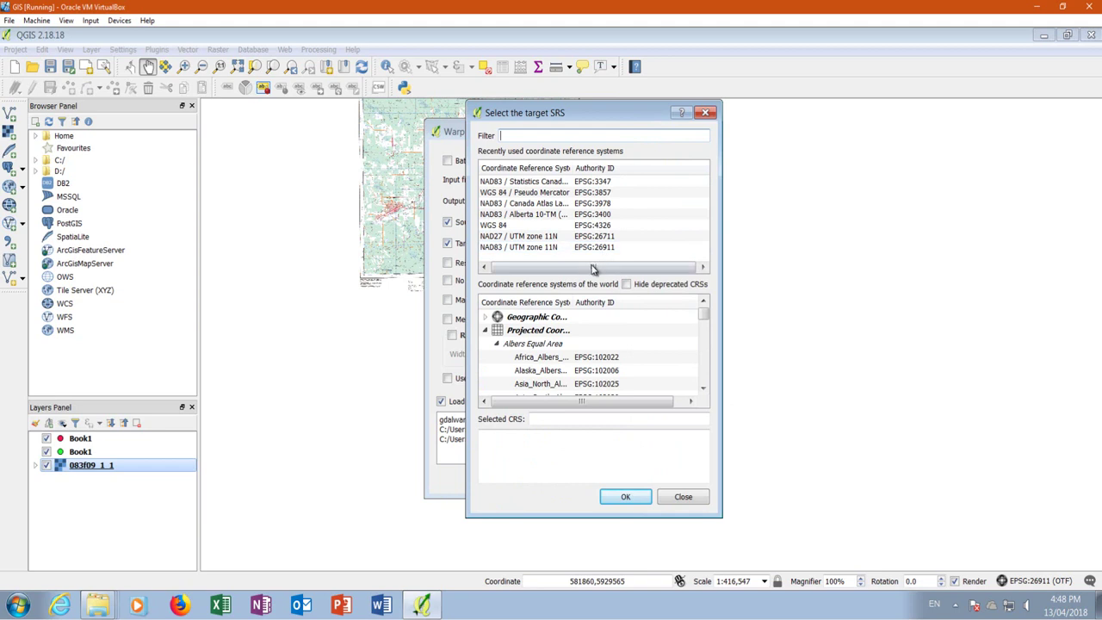
left_click(541, 238)
left_click(627, 497)
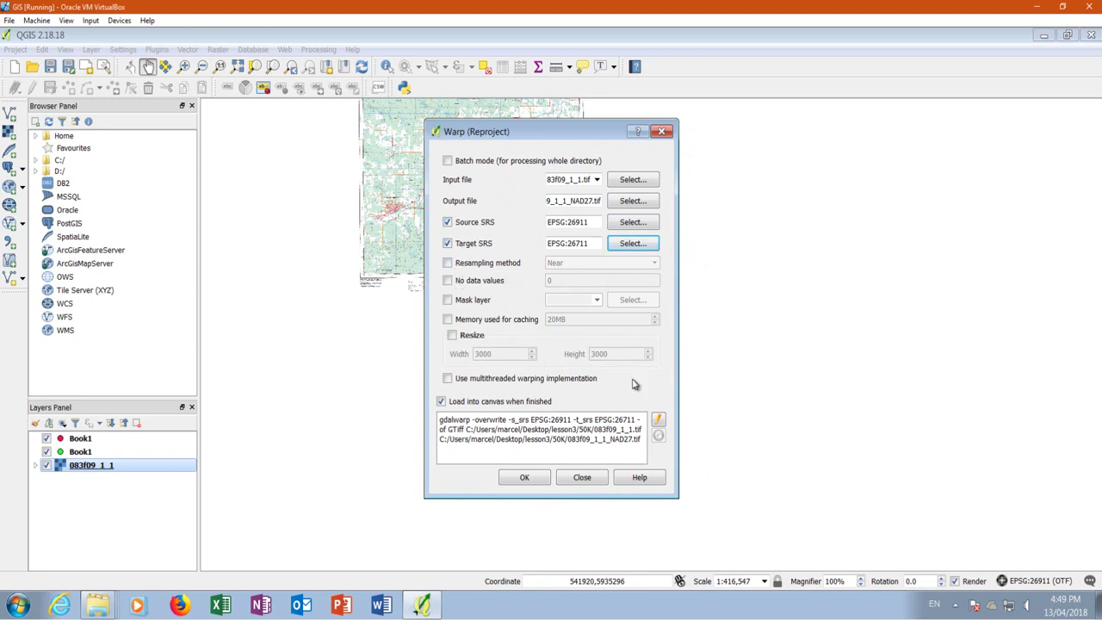
Run the reprojection, dismiss the completion messages and close the Warp dialog.
left_click(527, 478)
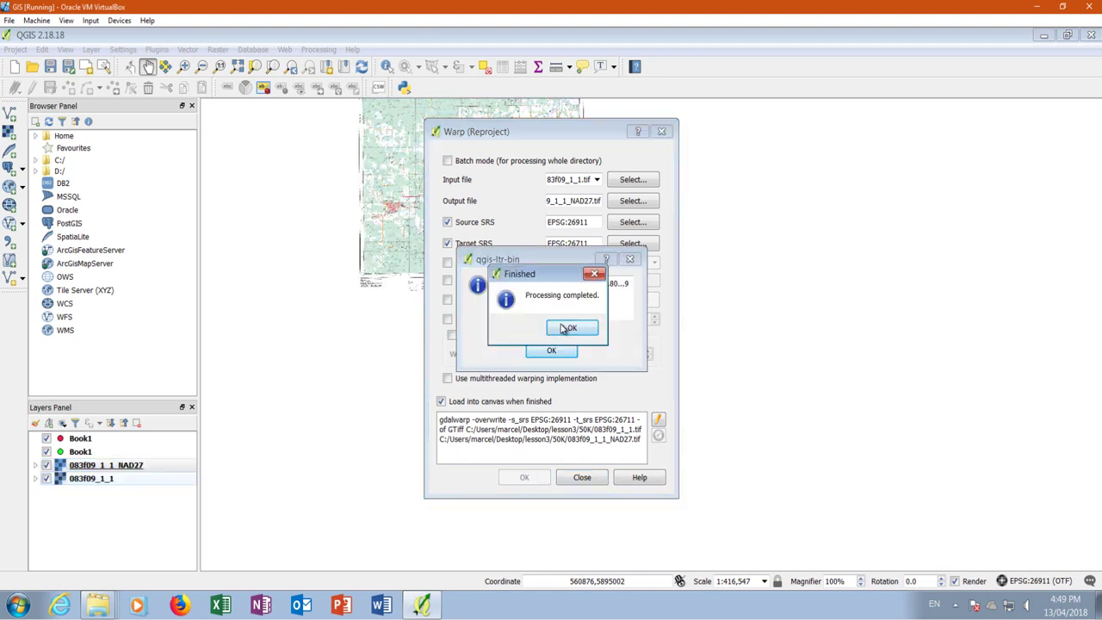
left_click(568, 330)
left_click(558, 353)
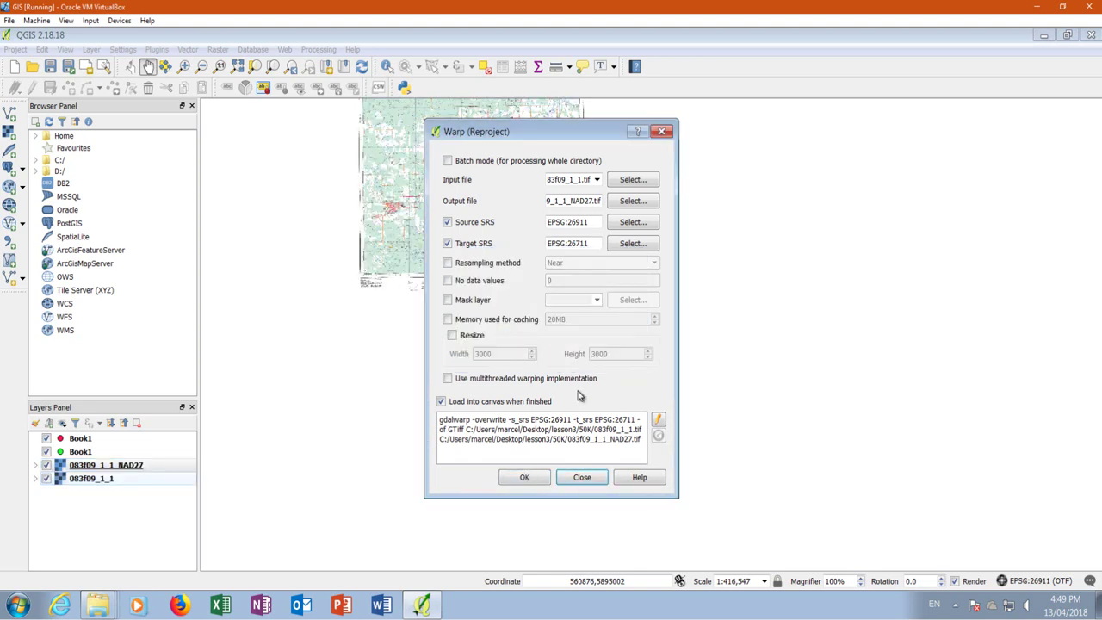
left_click(581, 477)
Toggle the 083f09_1_1_NAD27 layer off and on to compare it with the original.
scroll(504, 206, "up", 2)
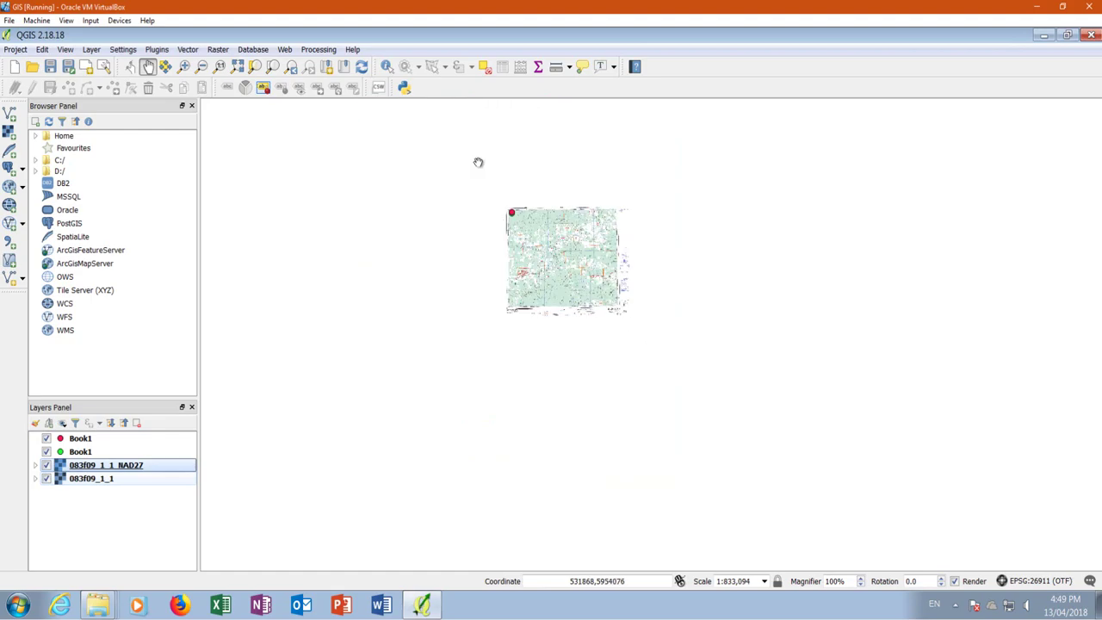
scroll(495, 237, "up", 2)
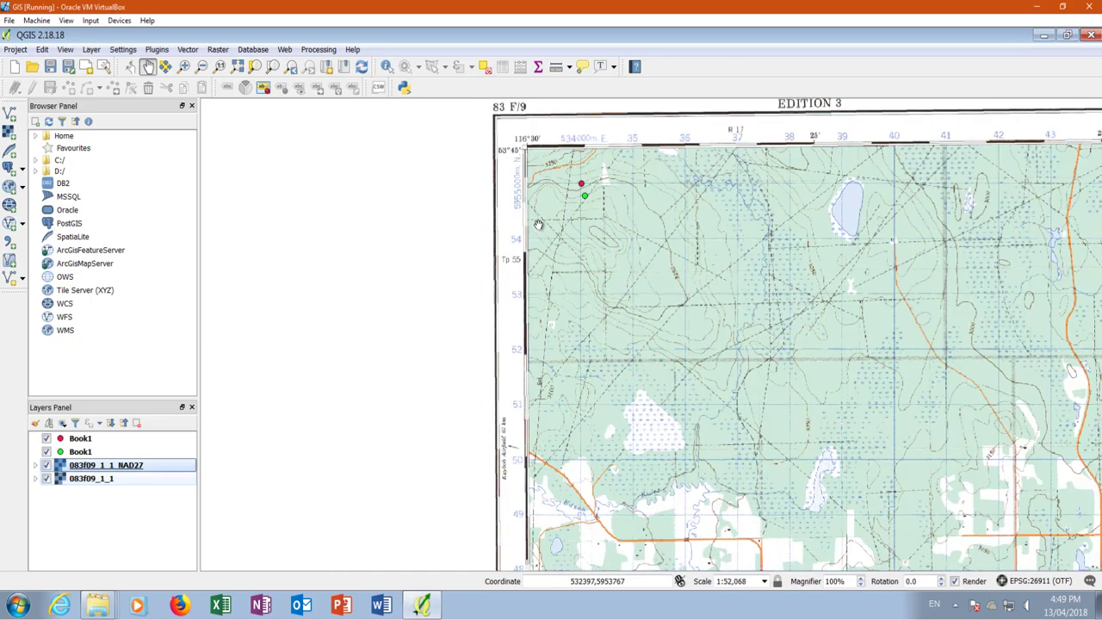
scroll(508, 225, "down", 2)
scroll(518, 215, "up", 1)
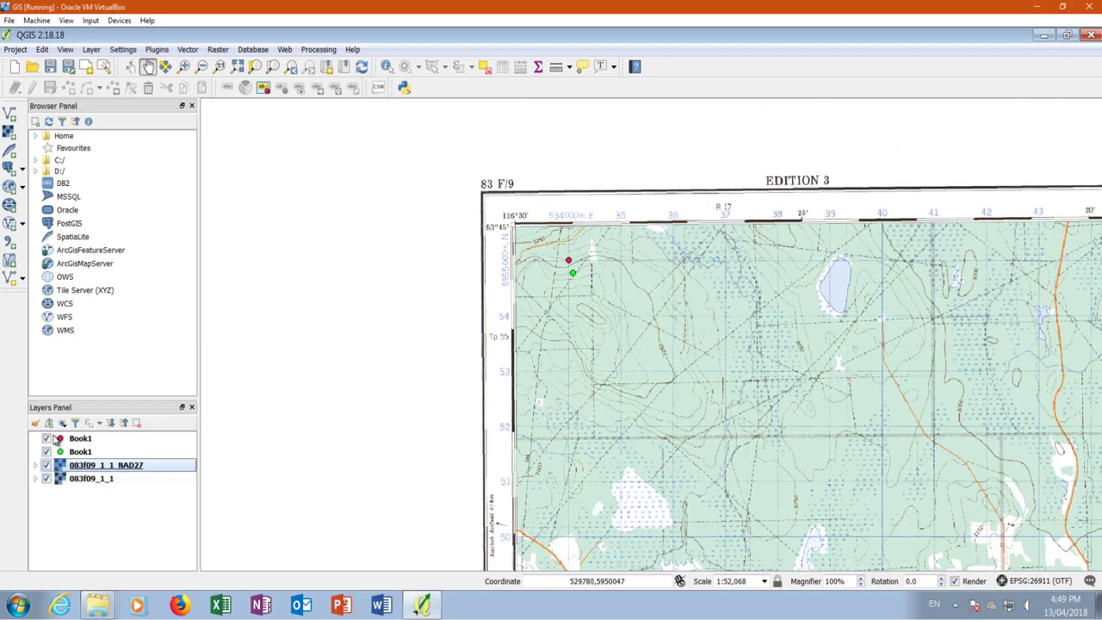
left_click(47, 465)
left_click(46, 465)
Remove the original 083f09_1_1 layer from the project.
right_click(75, 482)
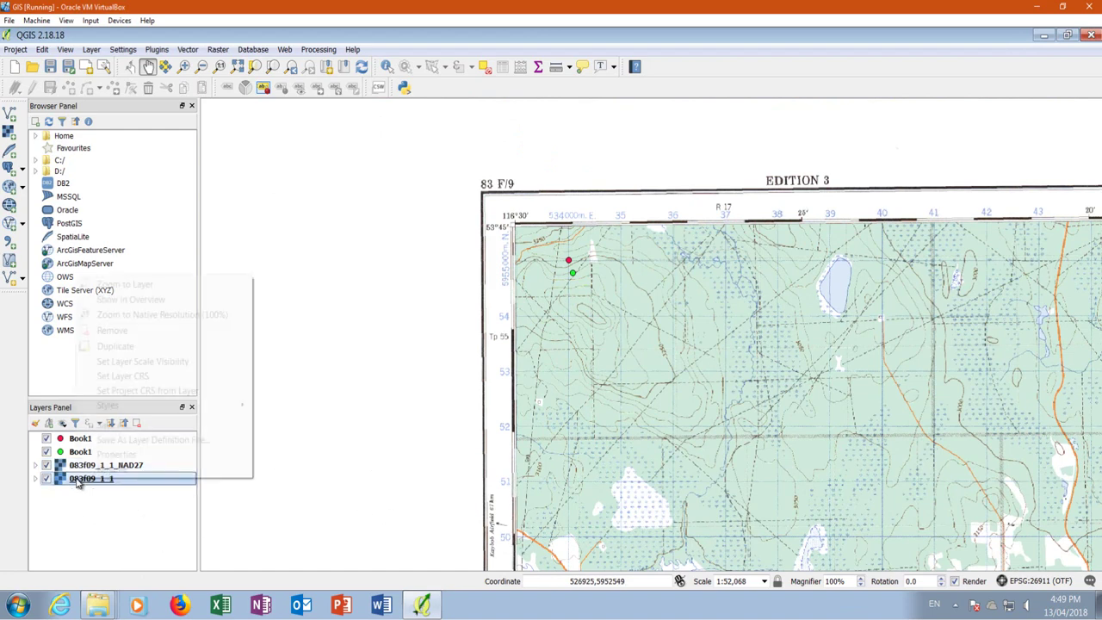
left_click(129, 329)
left_click(539, 327)
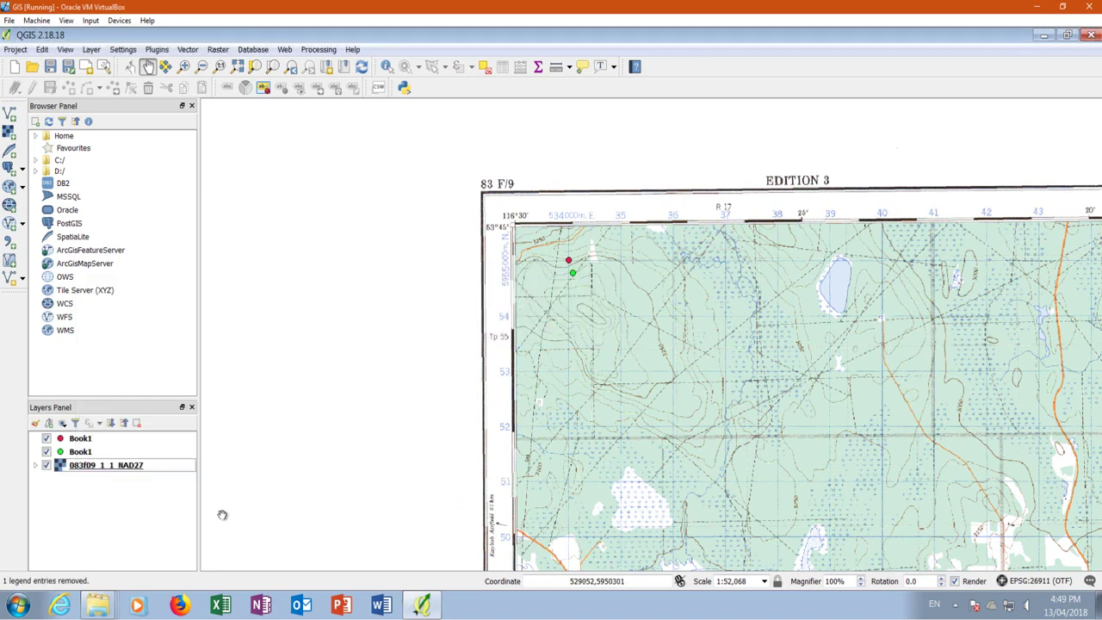
Set the 083f09_1_1_NAD27 layer's CRS to NAD27 / UTM zone 11N.
right_click(110, 466)
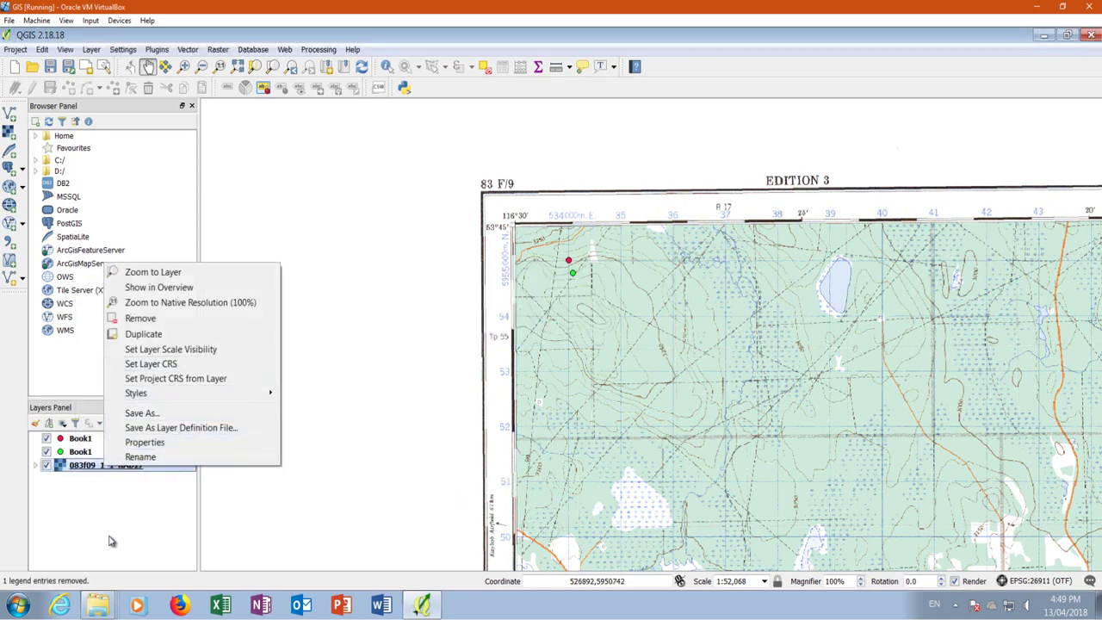
left_click(89, 495)
right_click(130, 464)
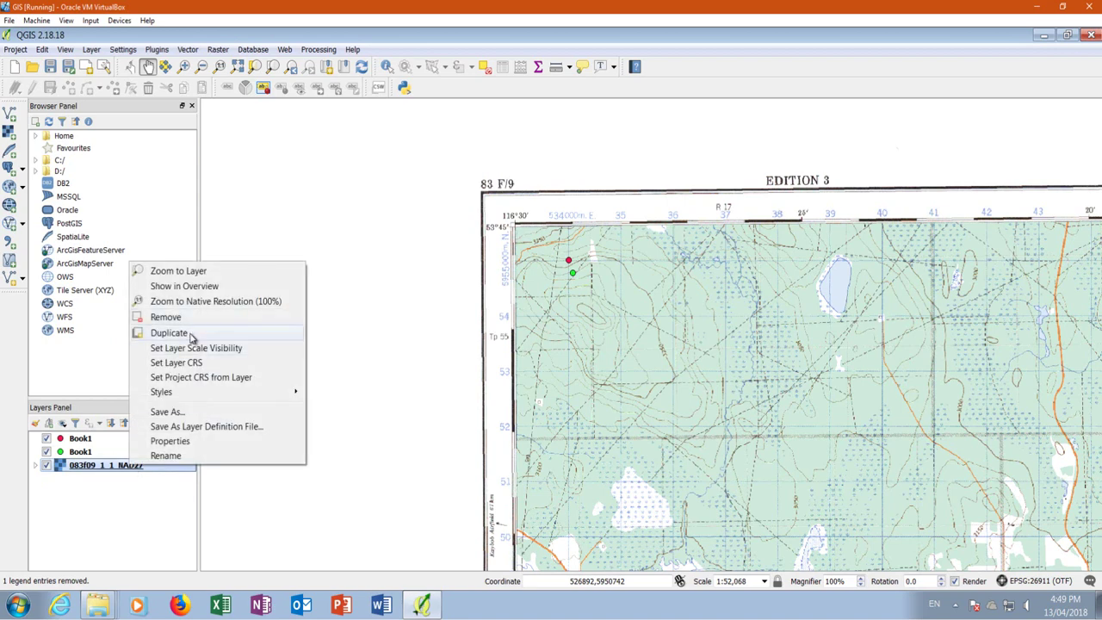
left_click(191, 363)
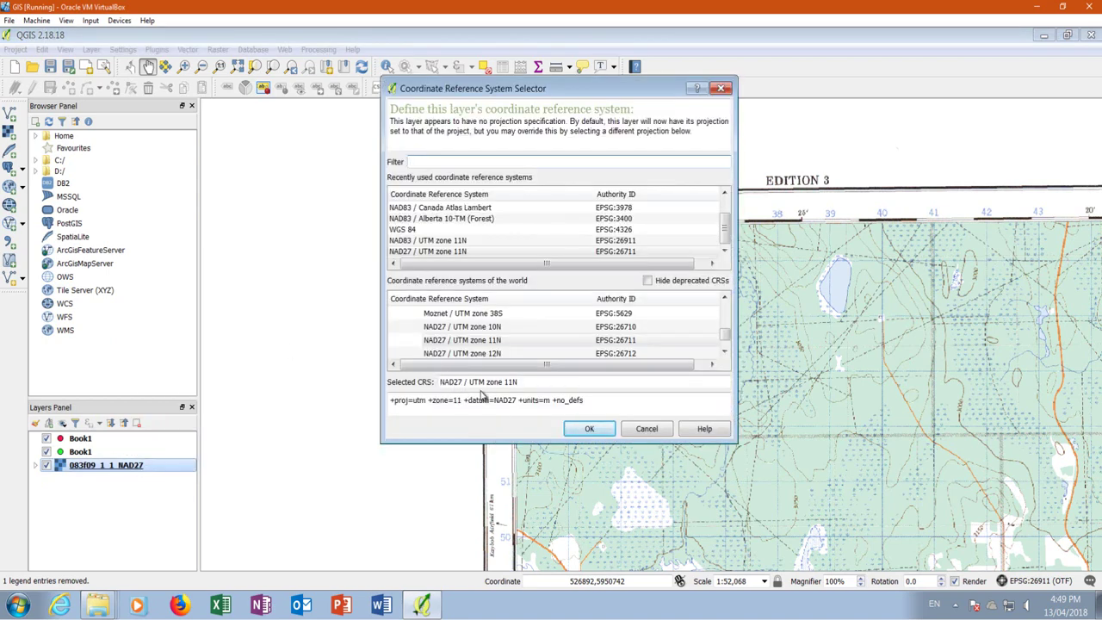
left_click(587, 427)
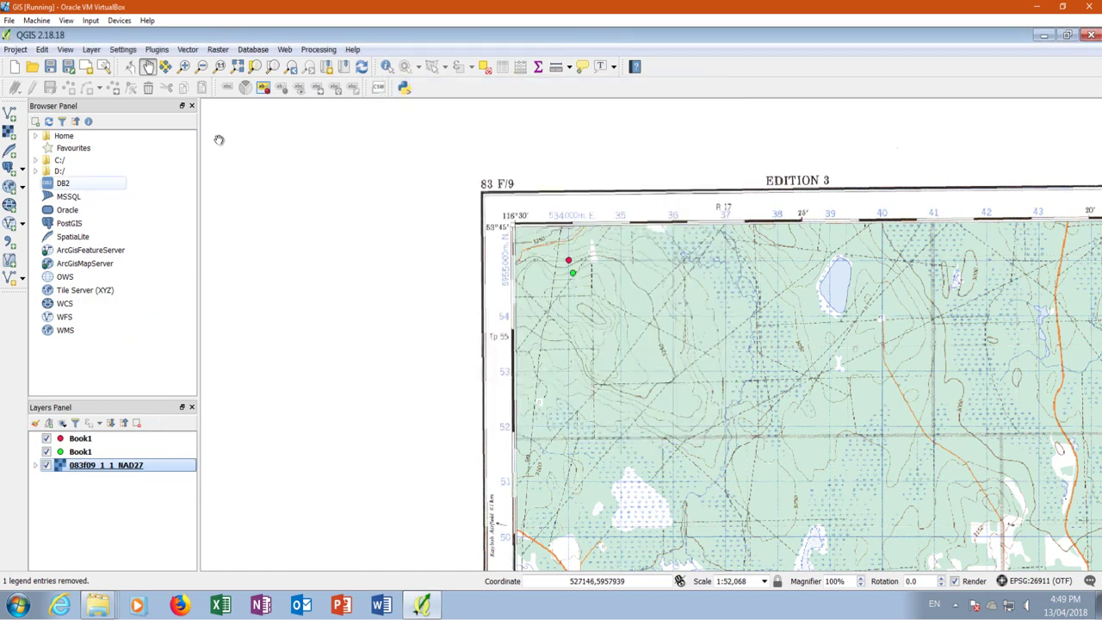
left_click(16, 50)
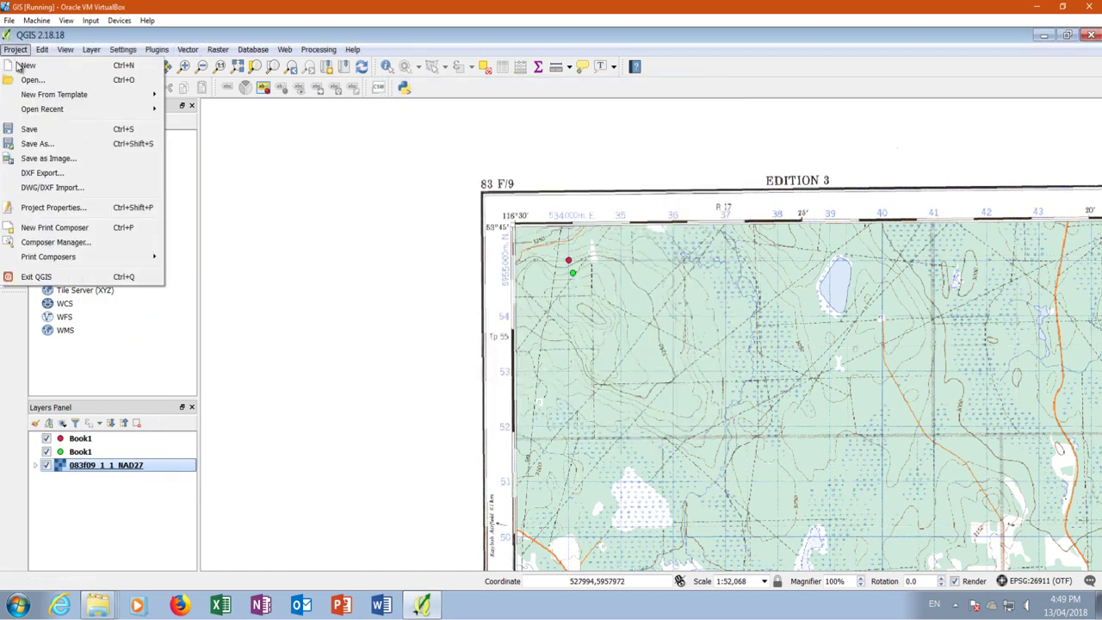
Set the project CRS to NAD27 / UTM zone 11N and pan the points top-left.
left_click(53, 206)
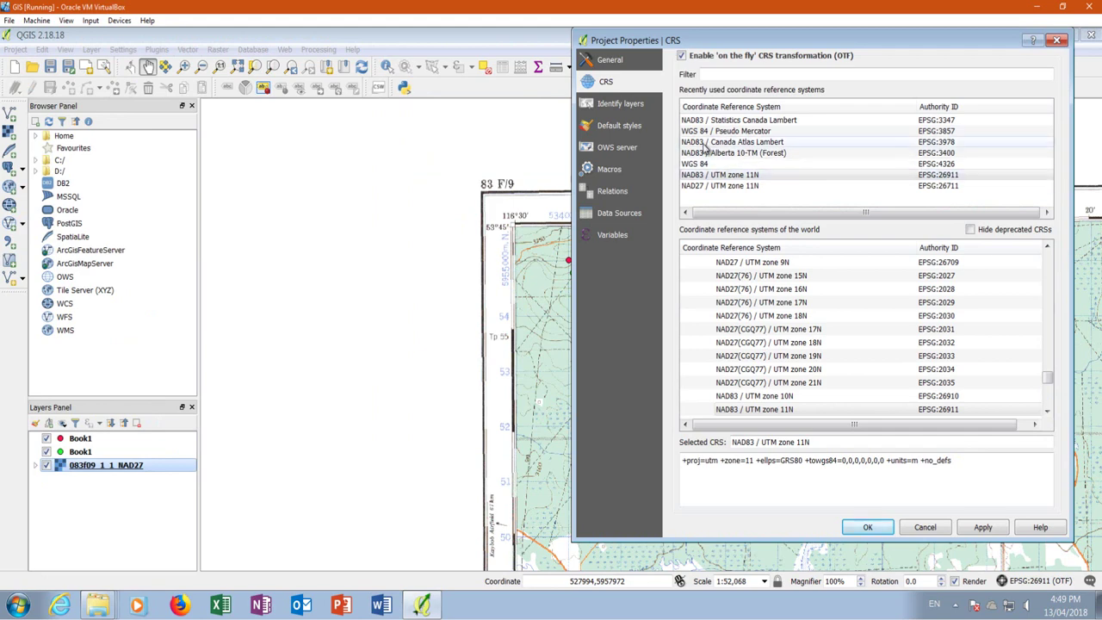
left_click(722, 185)
left_click(982, 527)
left_click(868, 527)
left_click_drag(793, 406, 486, 282)
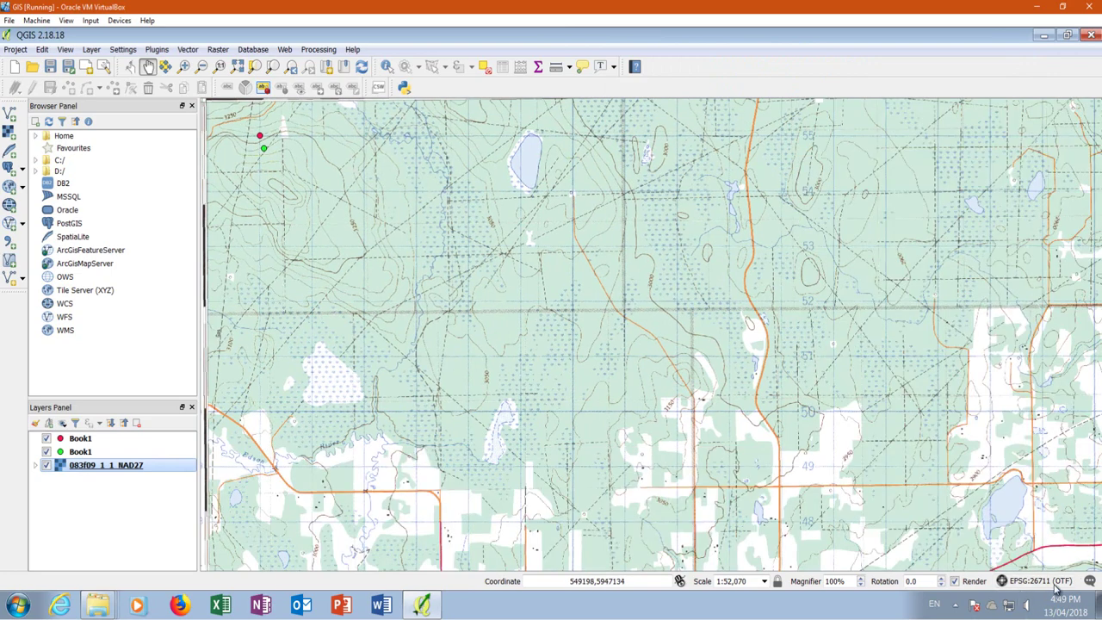
Turn off on-the-fly CRS transformation in the project properties.
left_click(1055, 587)
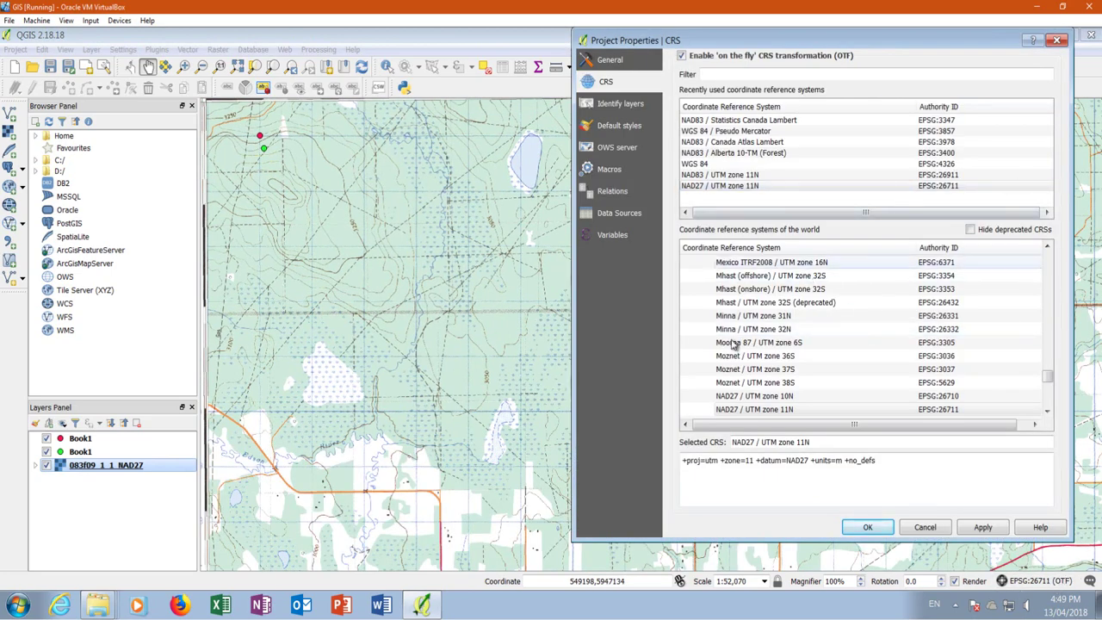
left_click(681, 56)
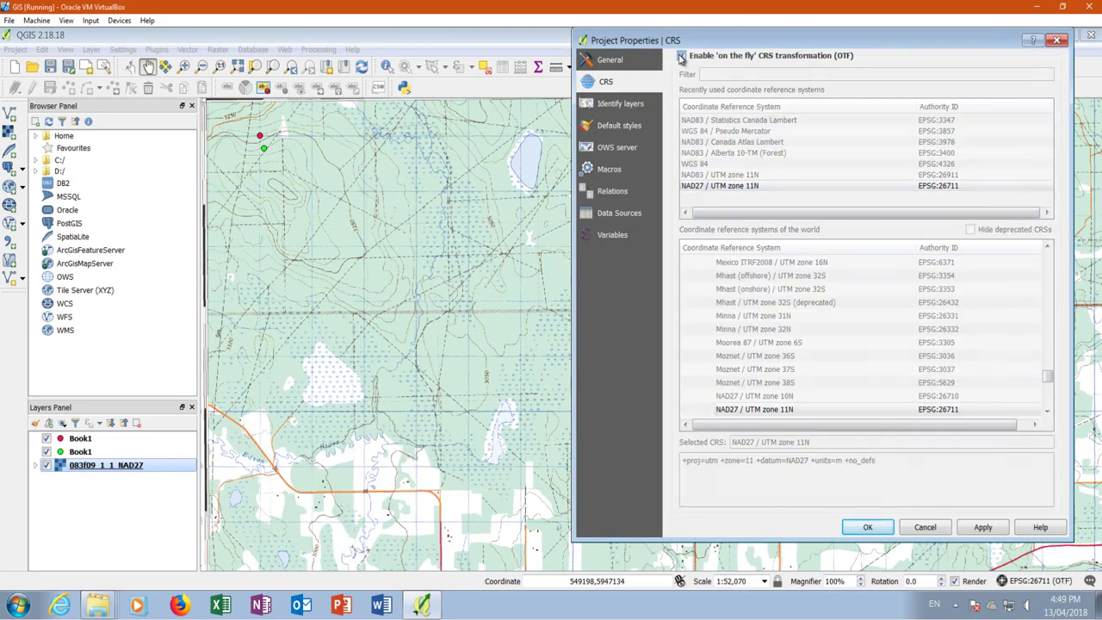
left_click(983, 528)
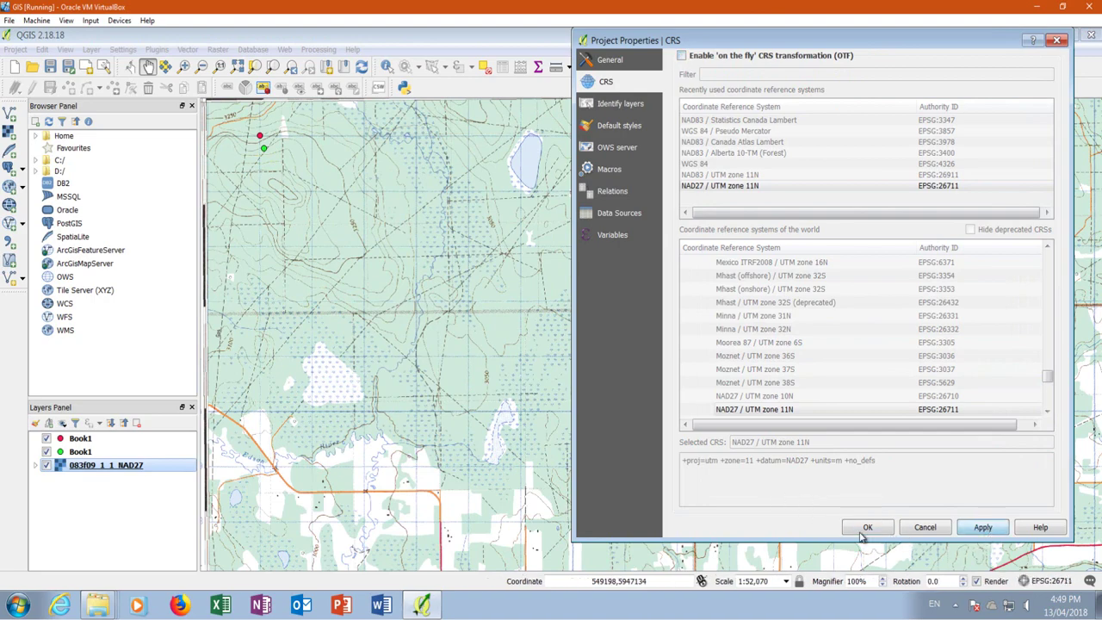
left_click(867, 527)
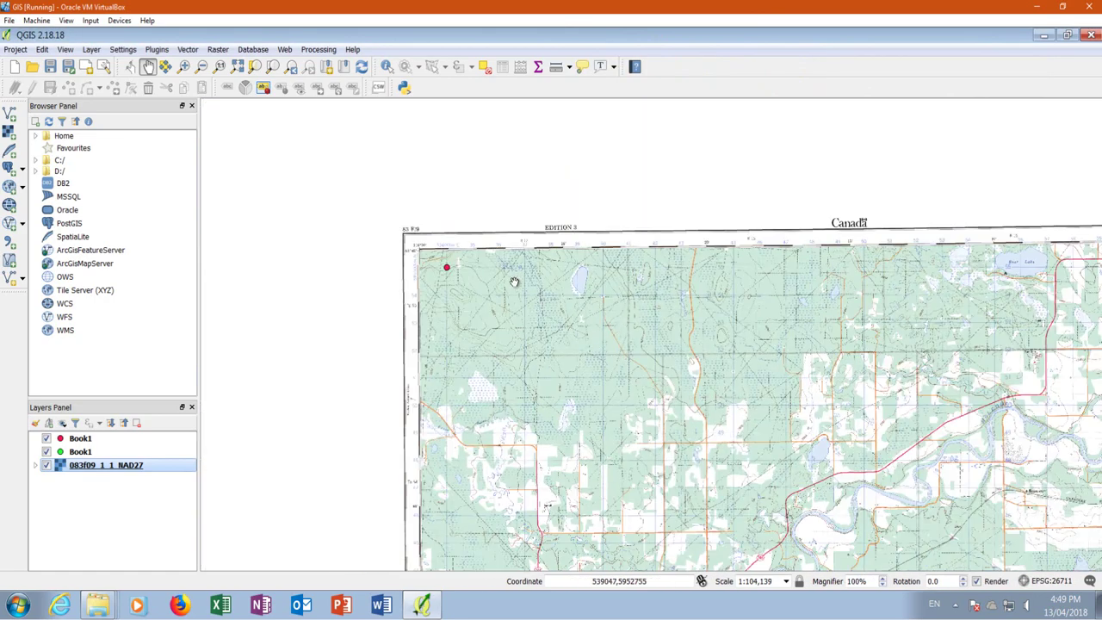
Select the 083f09_1_1_NAD27 layer and zoom in on the map.
scroll(449, 273, "up", 2)
left_click(46, 462)
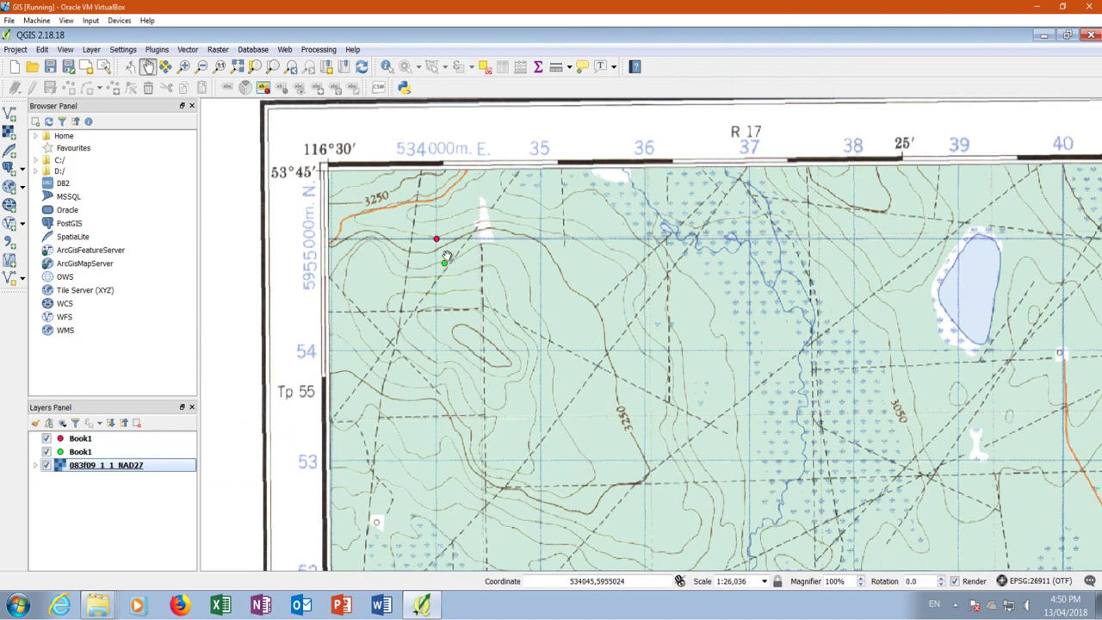
left_click(129, 67)
scroll(409, 206, "up", 1)
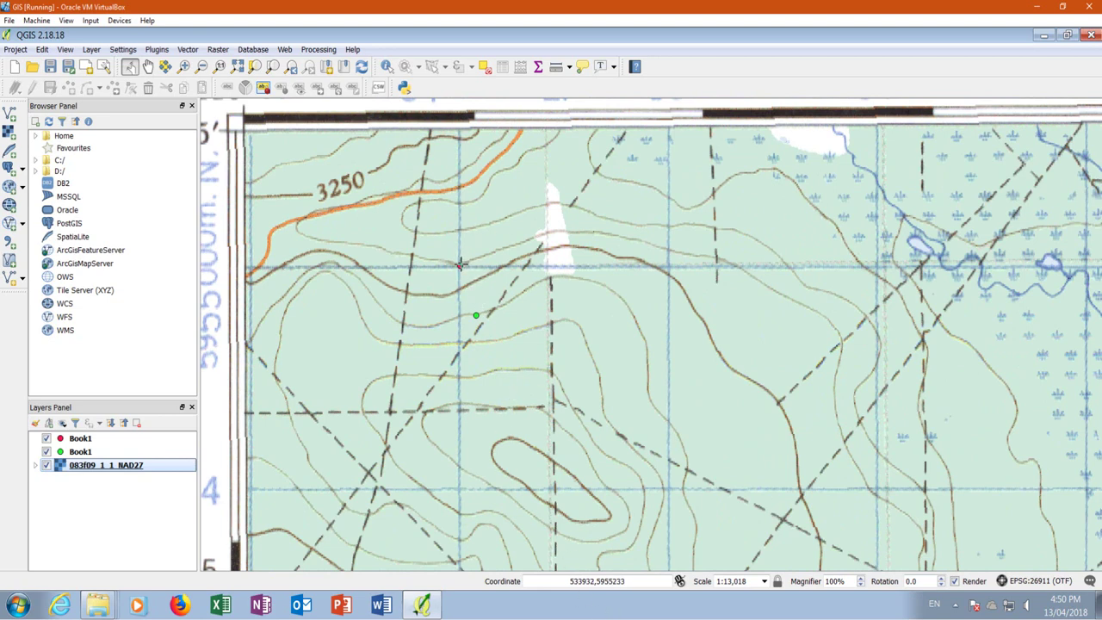
Close the project CRS settings without changes and quit QGIS.
left_click(1031, 584)
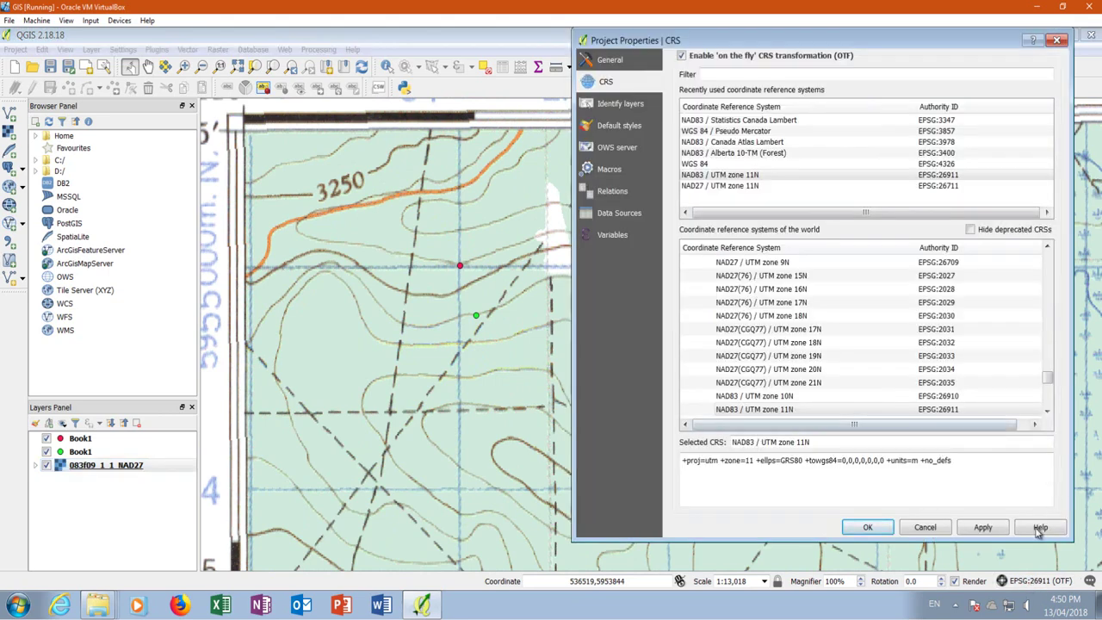
left_click(934, 526)
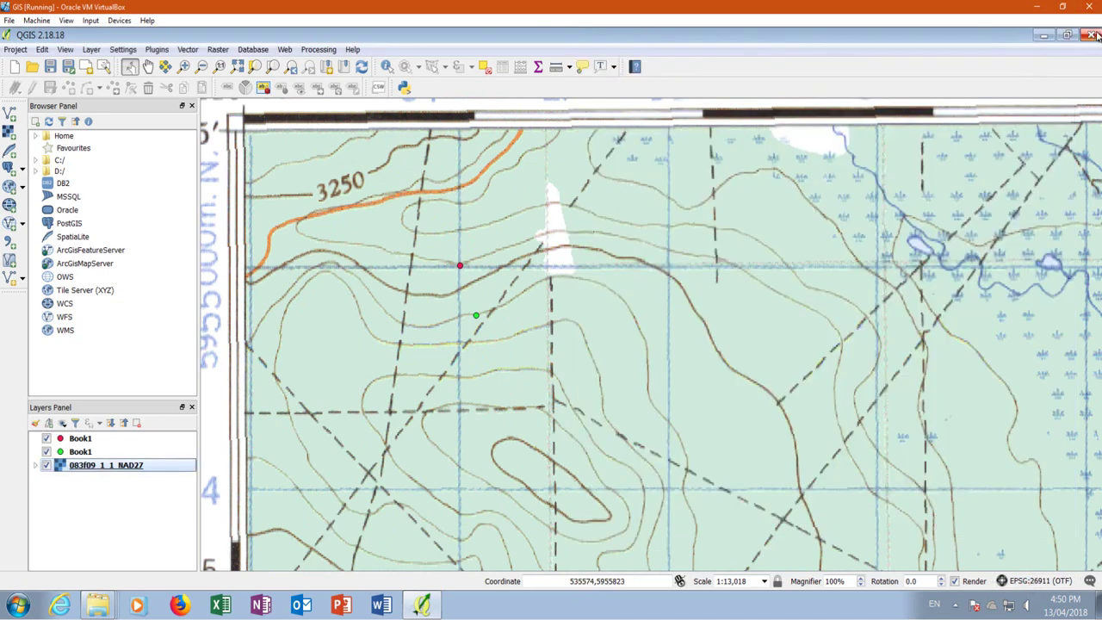
left_click(1090, 34)
Discard the project and relaunch QGIS Desktop 2.18.18 with GRASS 7.4.0.
left_click(548, 328)
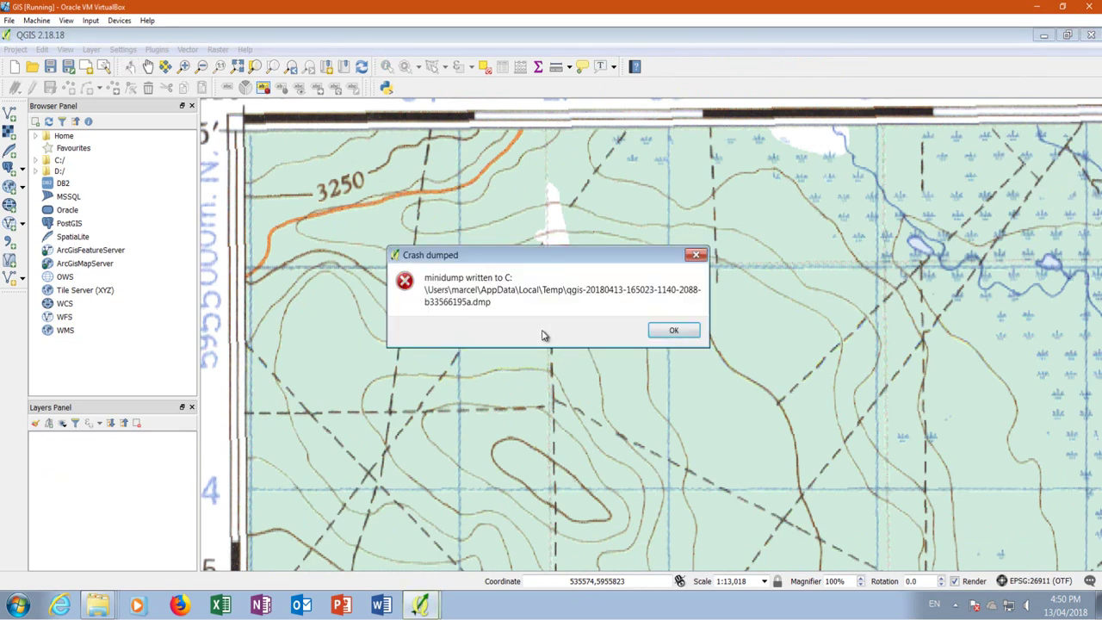
left_click(689, 330)
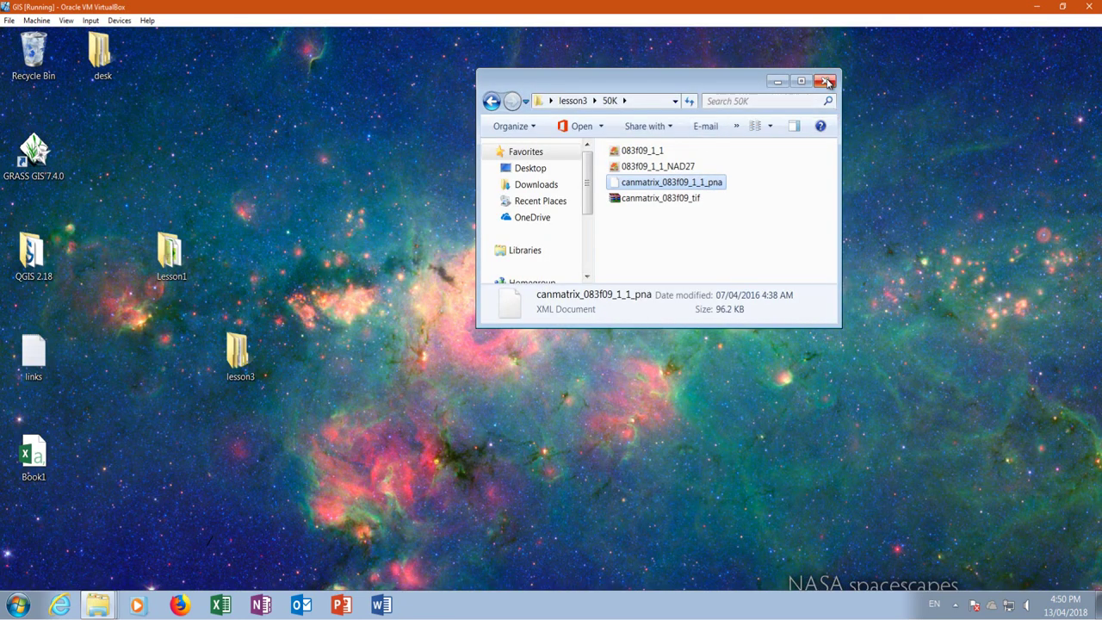
double_click(32, 255)
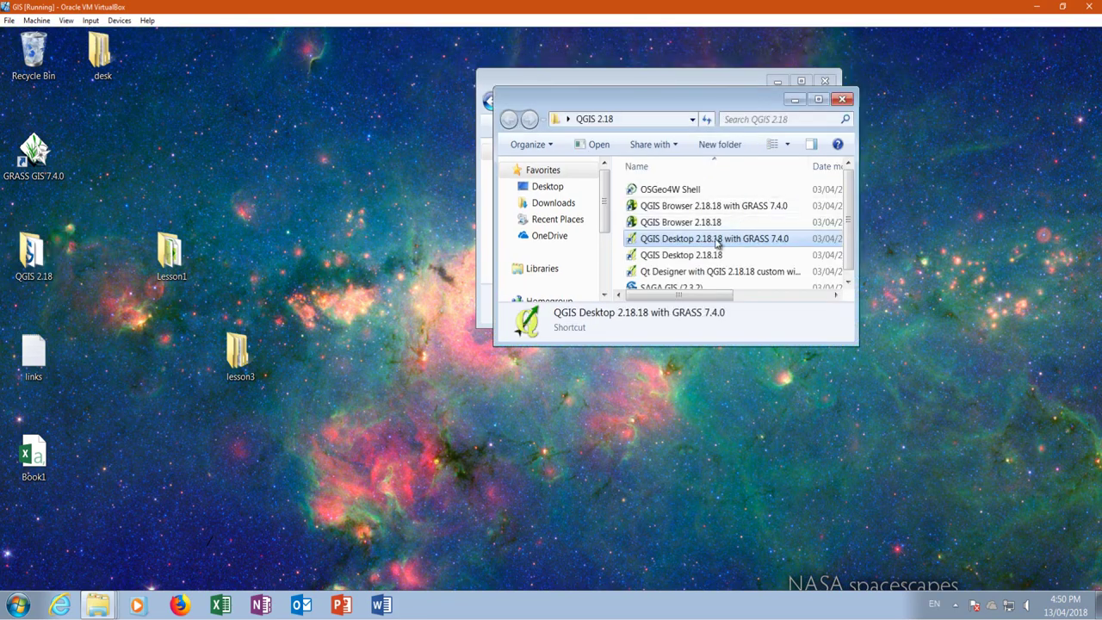
double_click(715, 240)
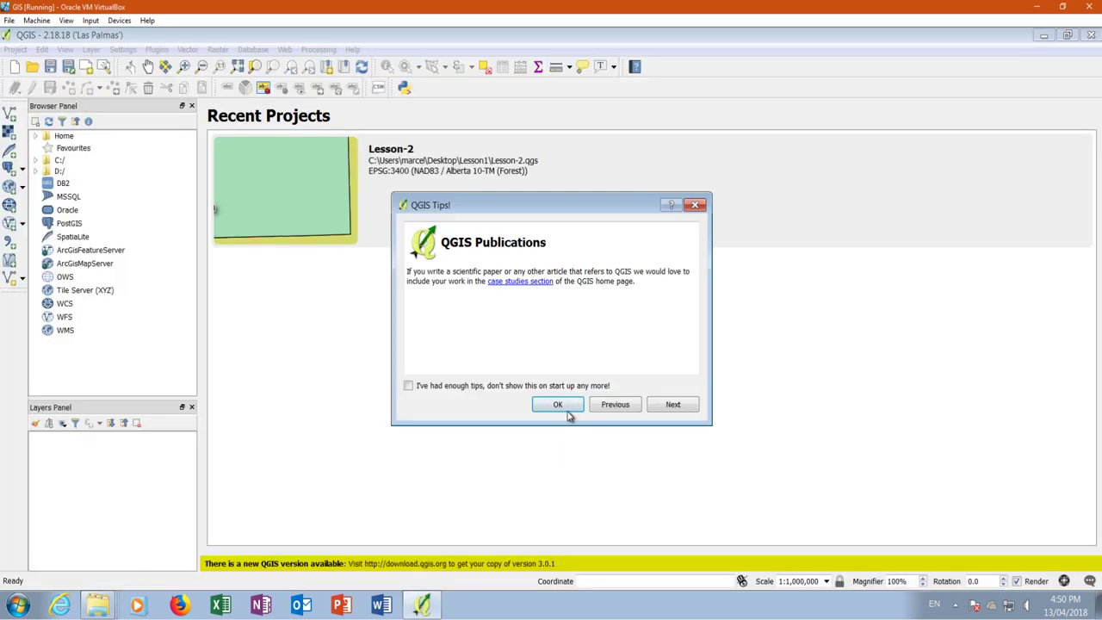
left_click(560, 406)
Add 083f09_1_1_NAD27 from lesson3 > 50K as a raster layer.
left_click(10, 132)
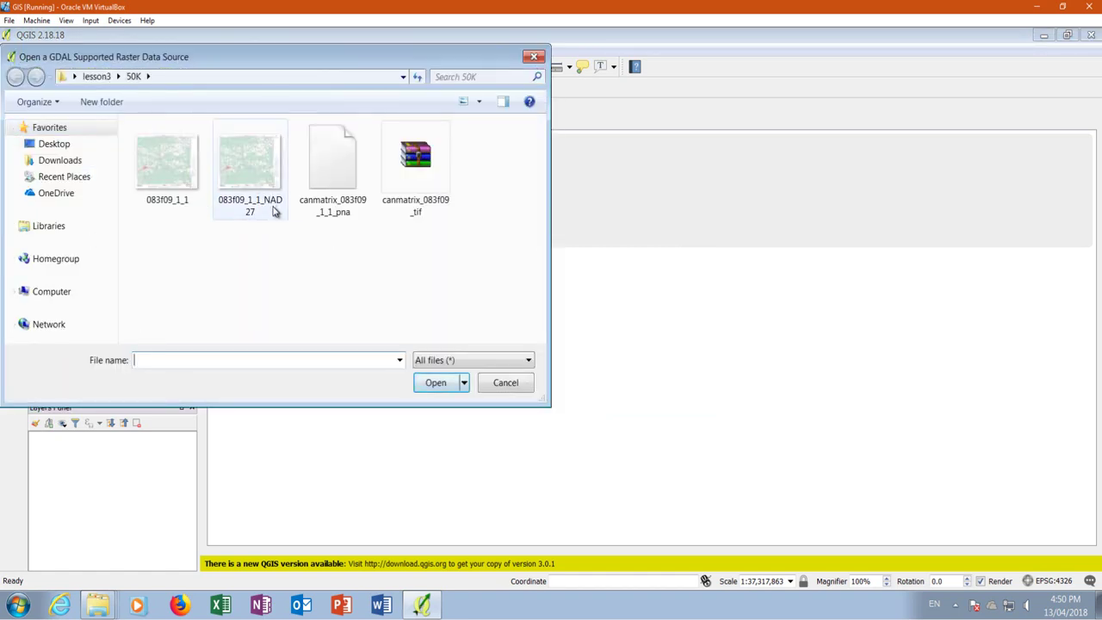
left_click(277, 205)
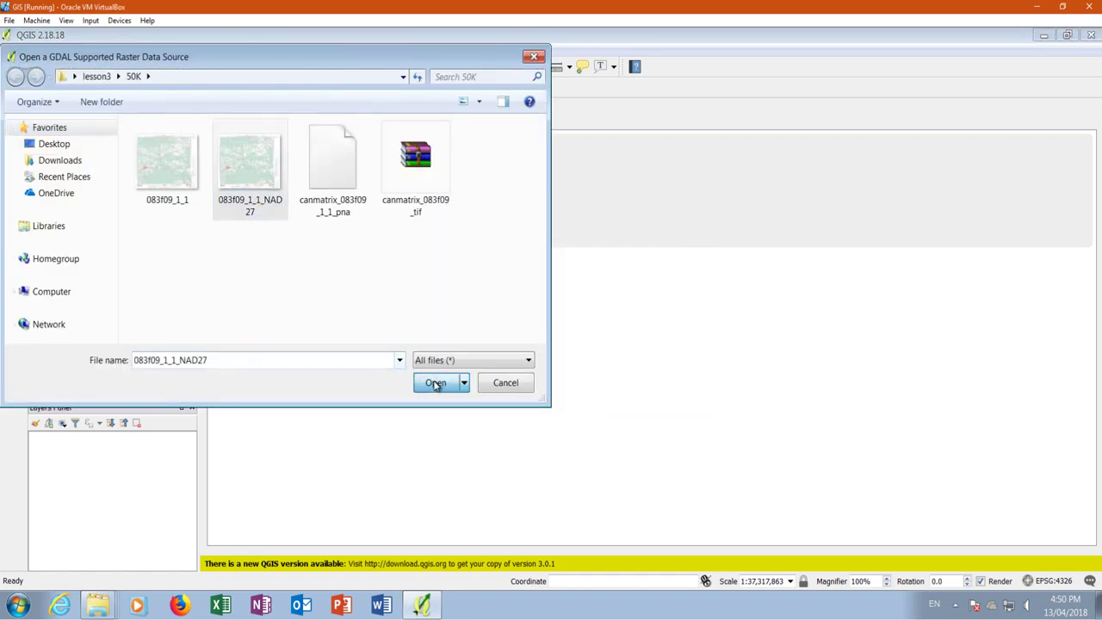
left_click(436, 383)
scroll(414, 115, "up", 2)
Zoom and pan to inspect the map sheet's top-left grid corner.
scroll(442, 161, "up", 2)
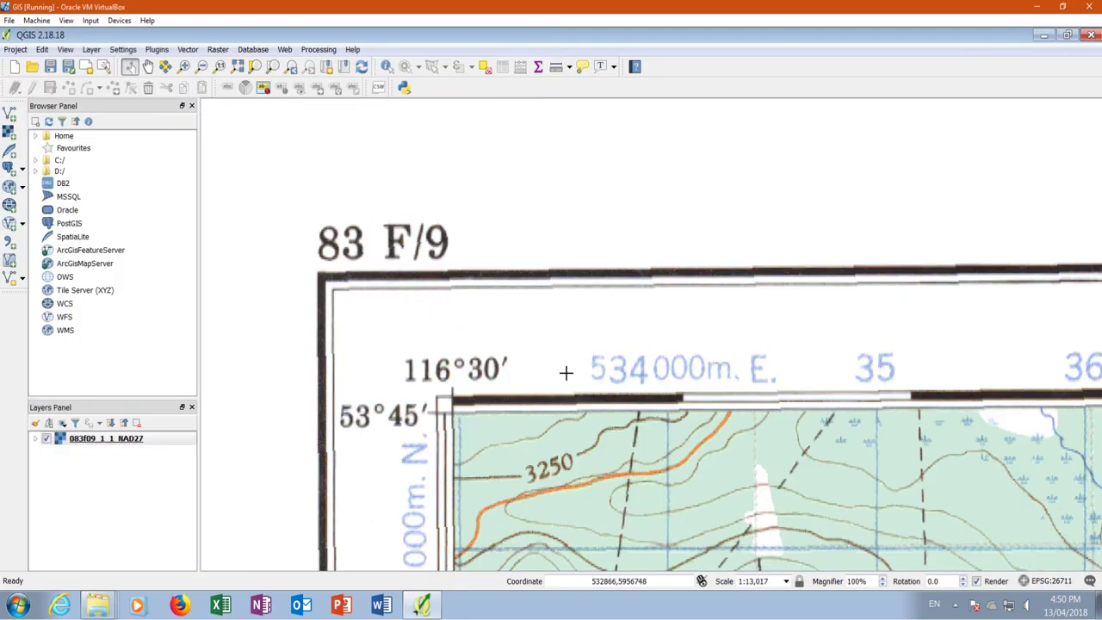
scroll(576, 322, "down", 1)
scroll(487, 249, "up", 1)
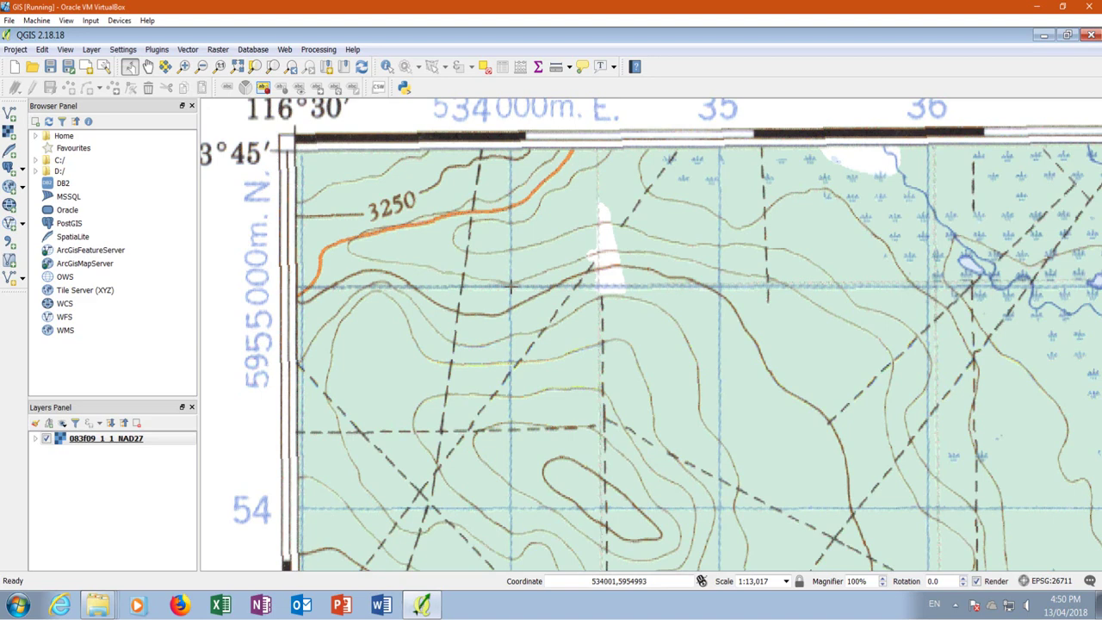
left_click_drag(369, 245, 512, 293)
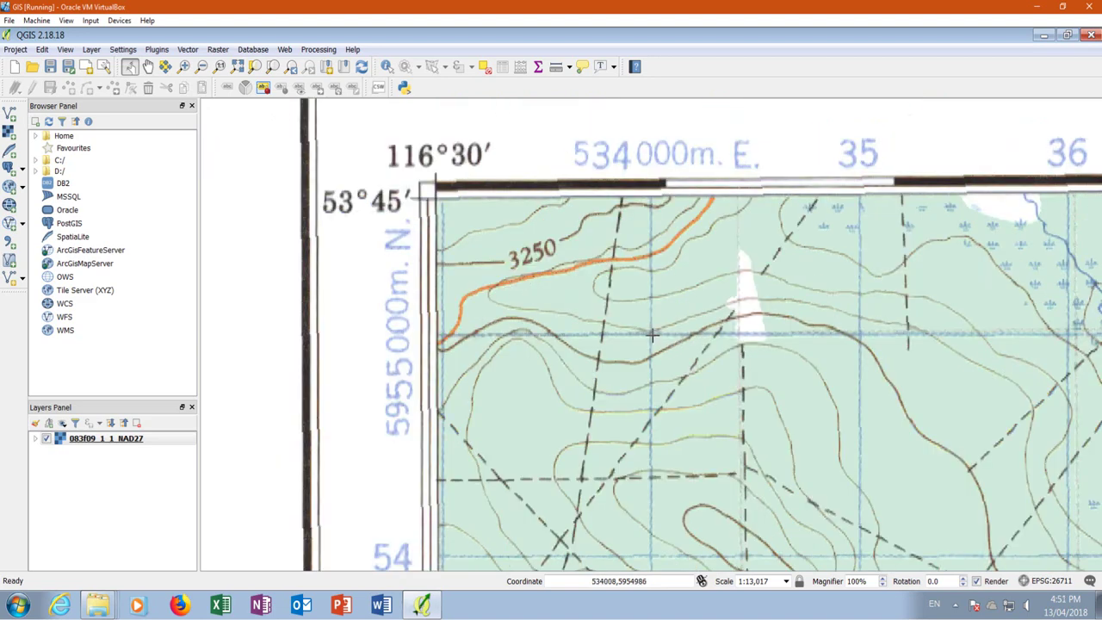
scroll(445, 249, "down", 3)
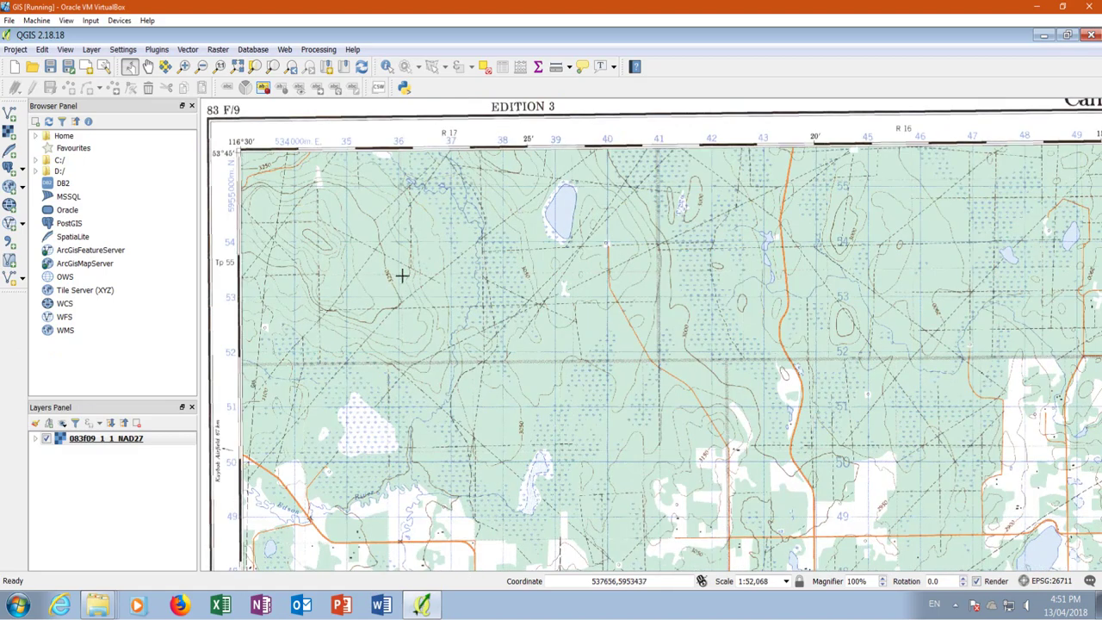
scroll(572, 280, "up", 1)
scroll(606, 188, "down", 1)
Check the layer's CRS in Set Layer CRS, cancelling without changes.
right_click(123, 443)
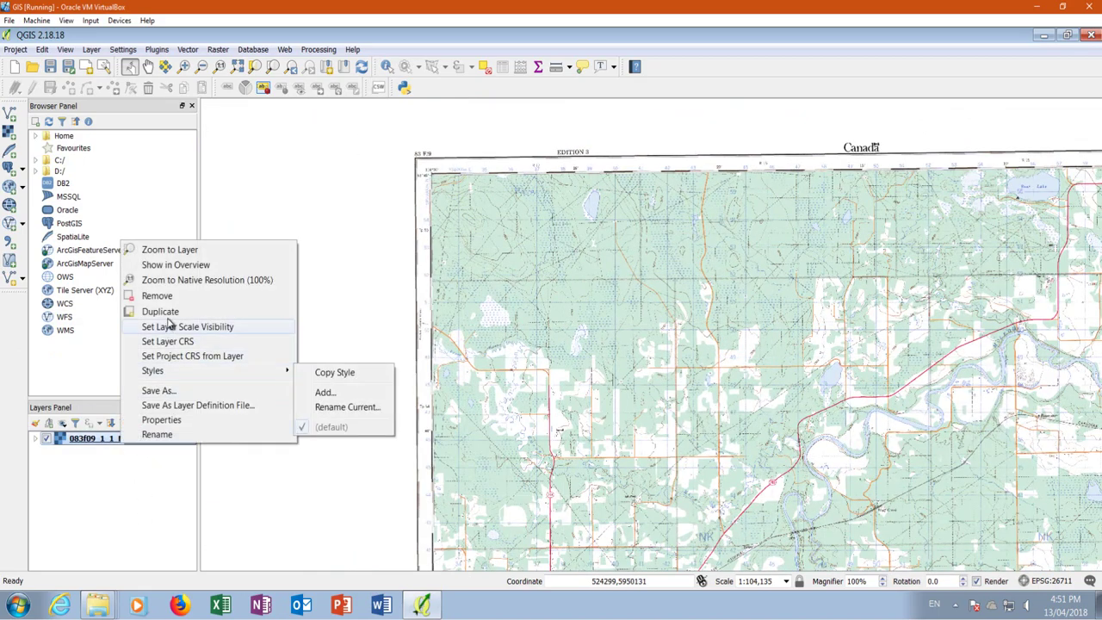
left_click(168, 341)
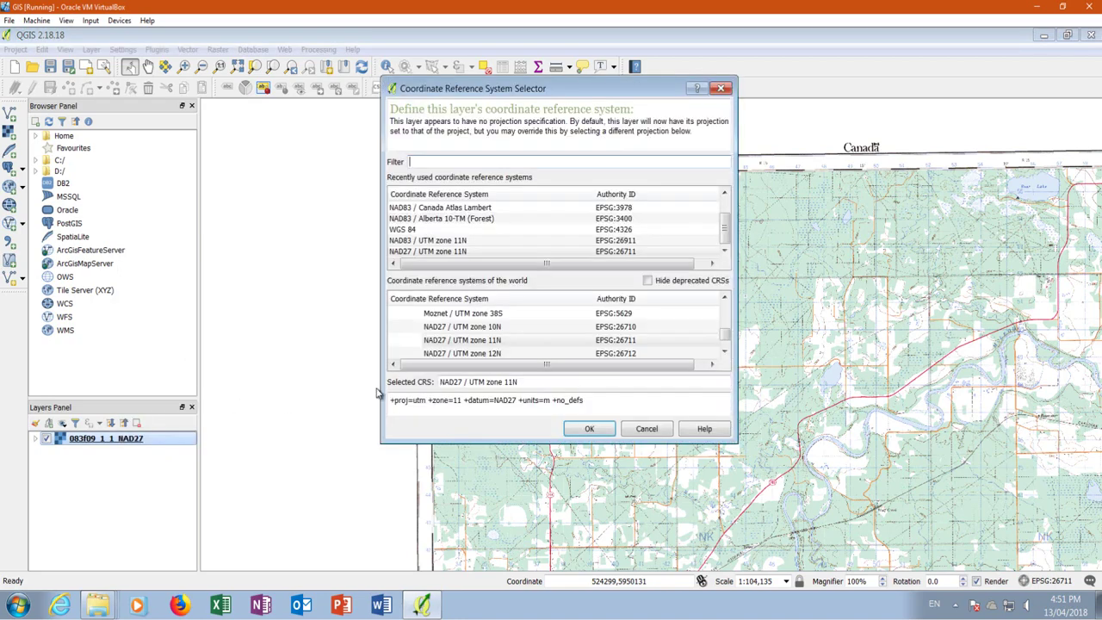
left_click(646, 429)
scroll(280, 232, "down", 2)
scroll(504, 485, "up", 2)
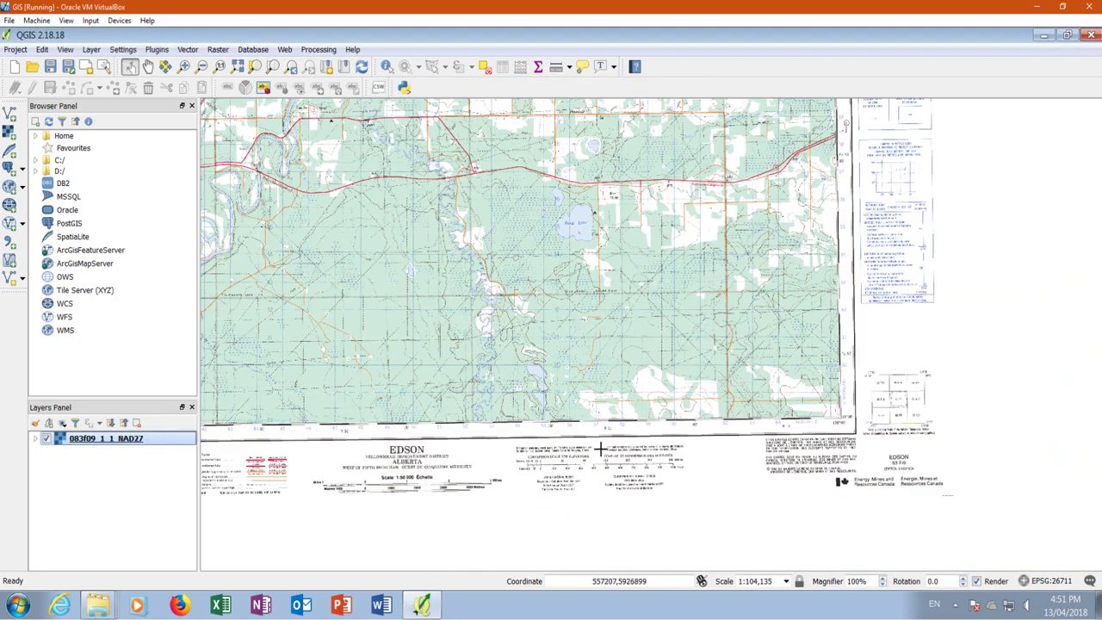
scroll(600, 450, "up", 3)
scroll(542, 486, "down", 2)
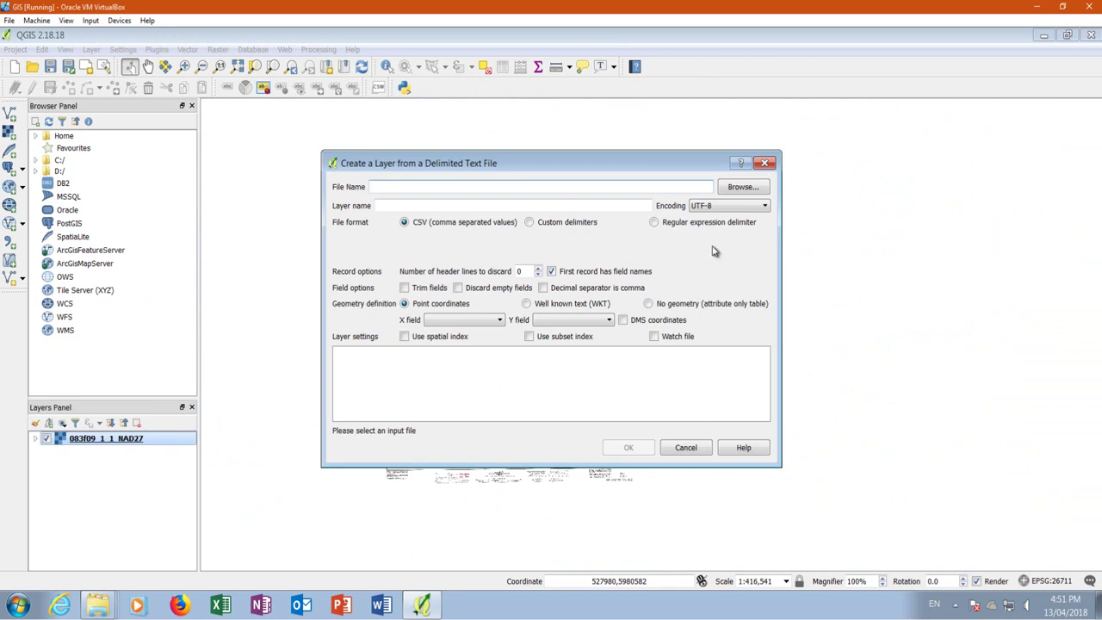
Load Book1.csv as a delimited text point layer with X=XUTM and Y=YUTM.
left_click(743, 187)
left_click(706, 439)
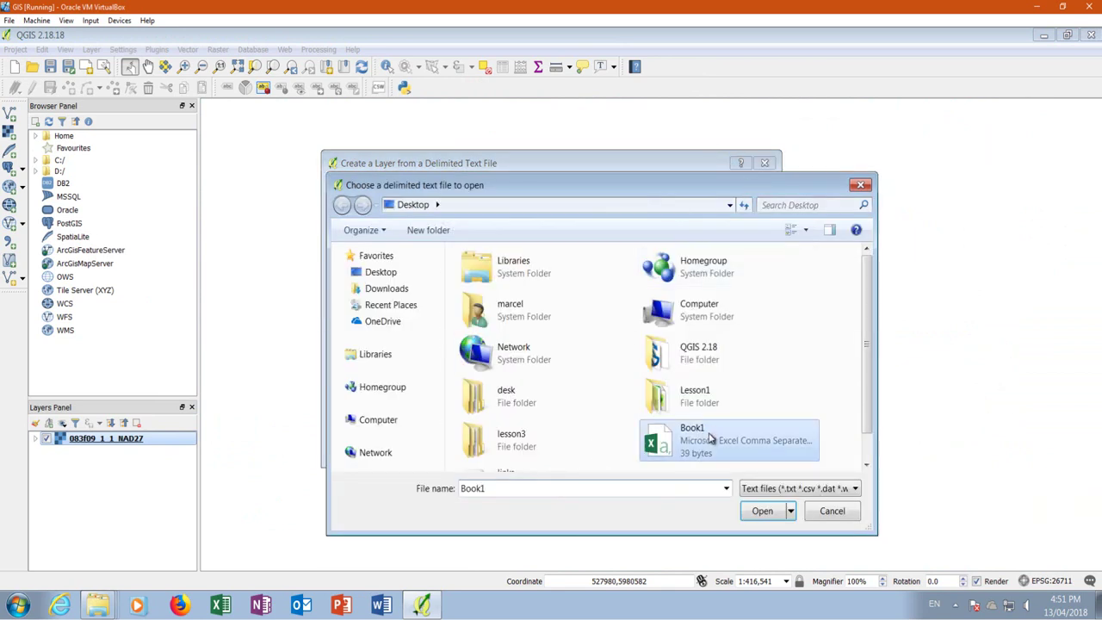
left_click(762, 516)
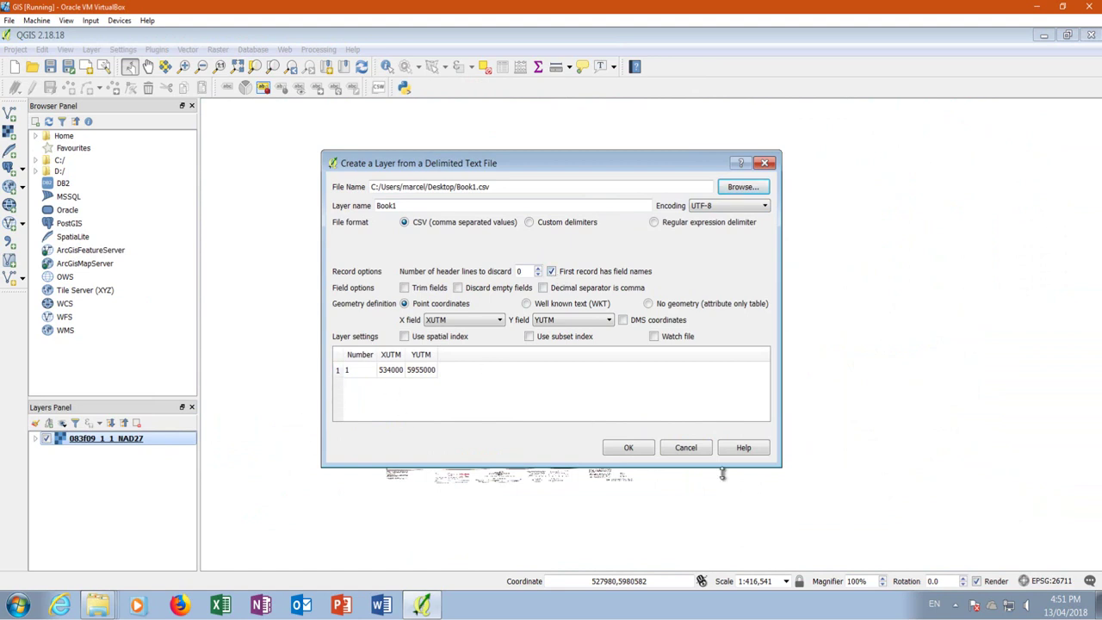
left_click(631, 449)
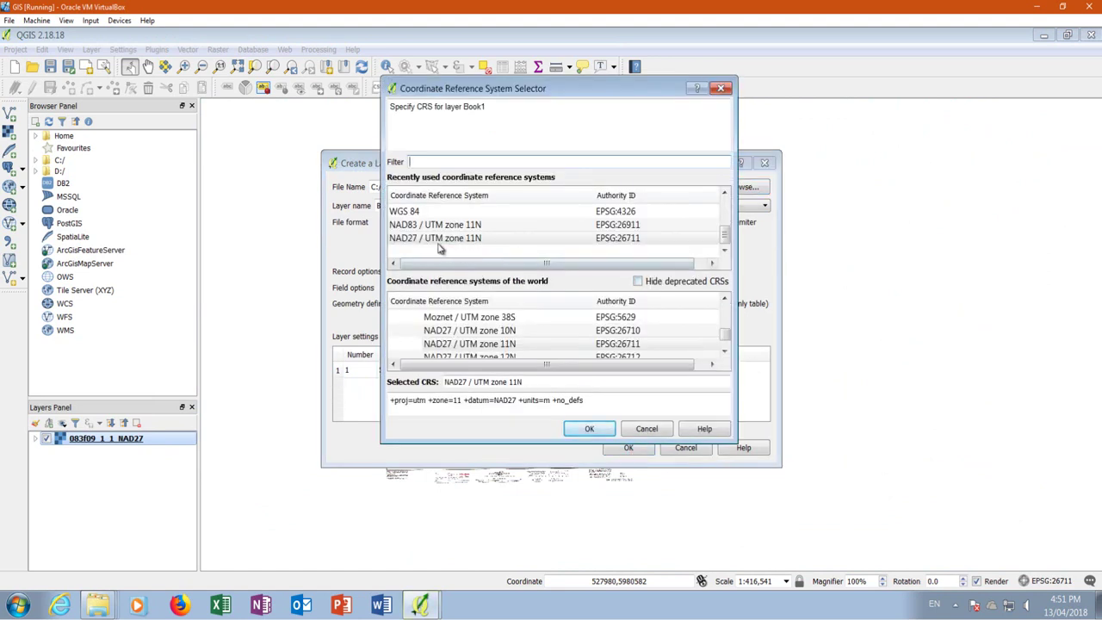
left_click(591, 429)
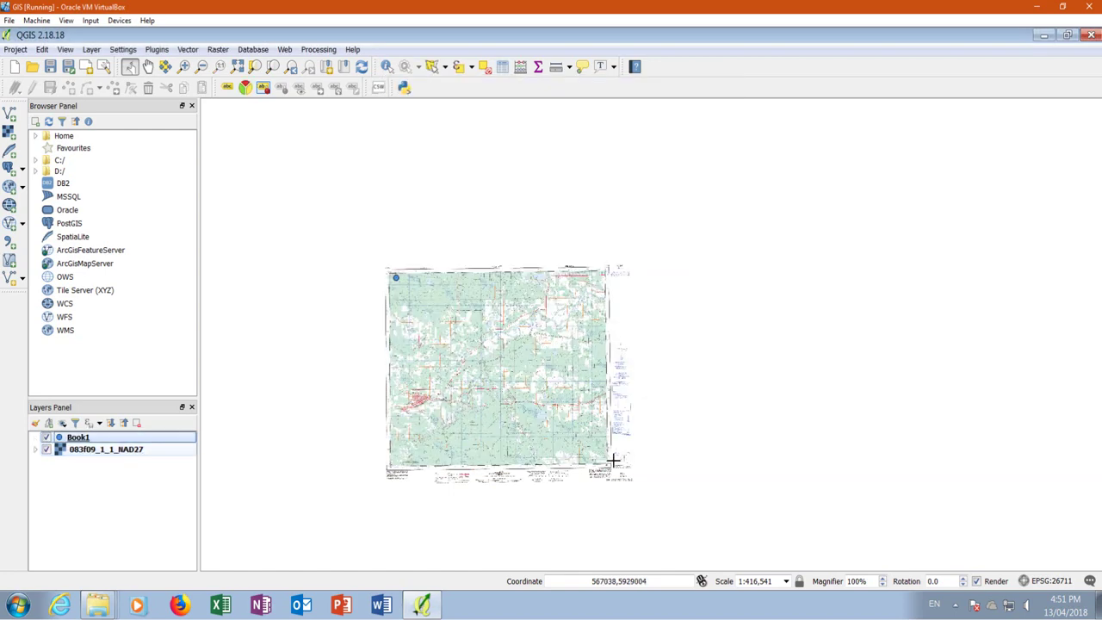
scroll(398, 282, "up", 3)
scroll(394, 181, "up", 2)
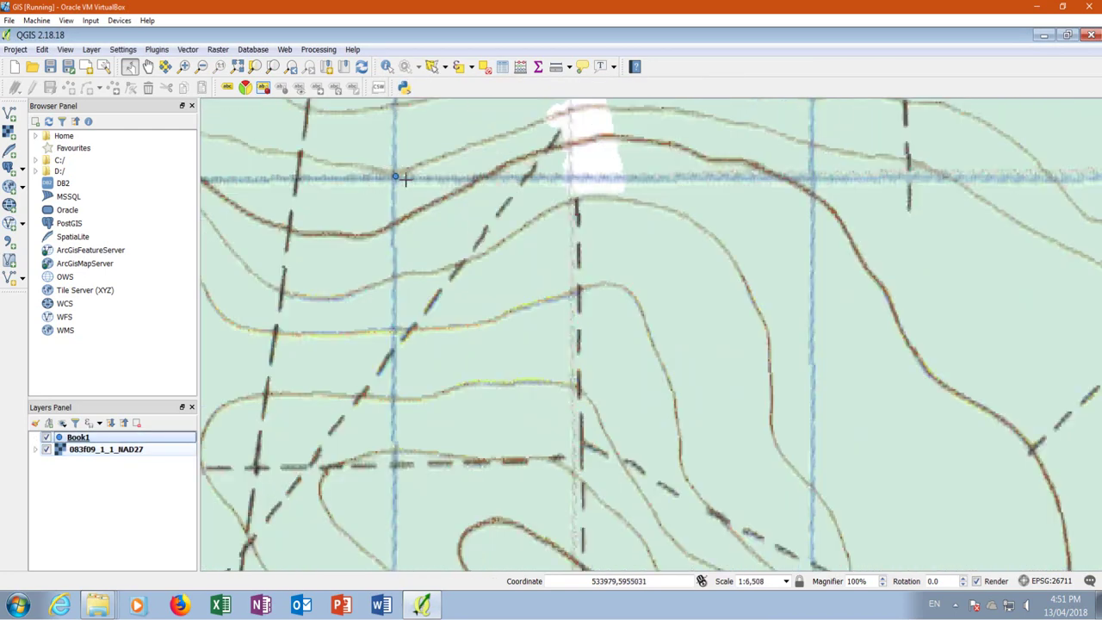
scroll(400, 179, "down", 2)
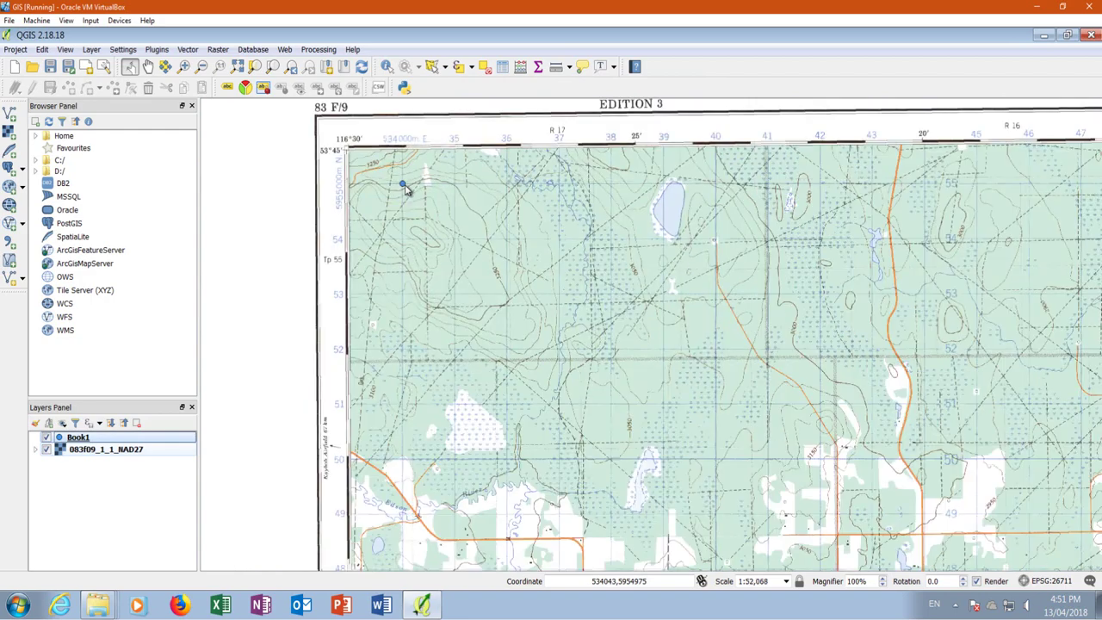
scroll(407, 190, "down", 1)
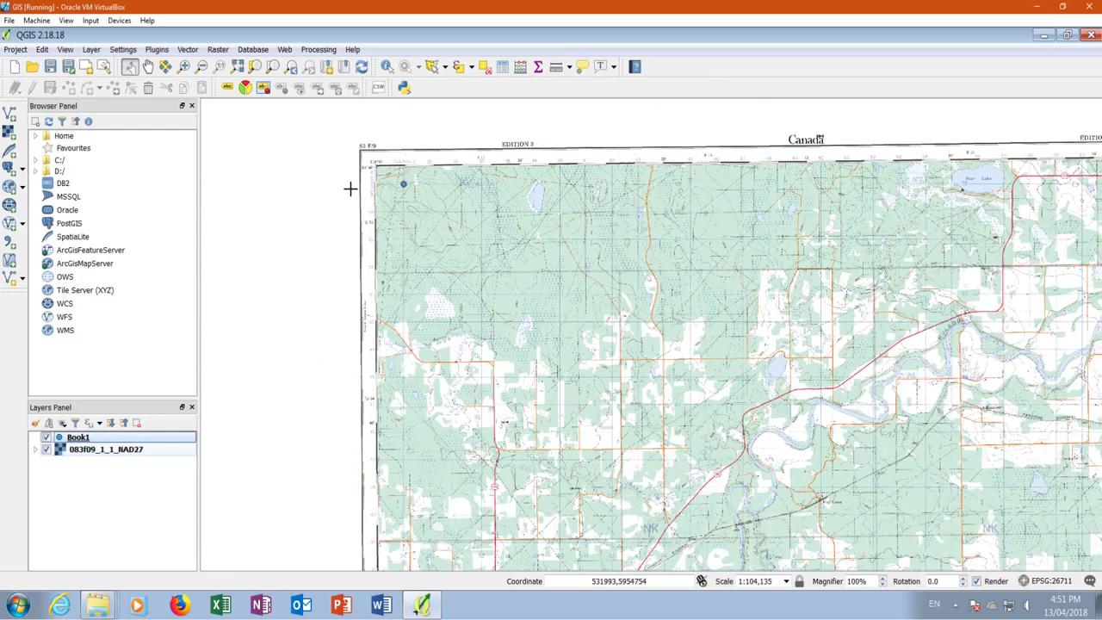
left_click(1091, 37)
Discard the QGIS project, rearrange Explorer windows, and select 083f09_1_1 in lesson3 > 50K.
left_click(556, 333)
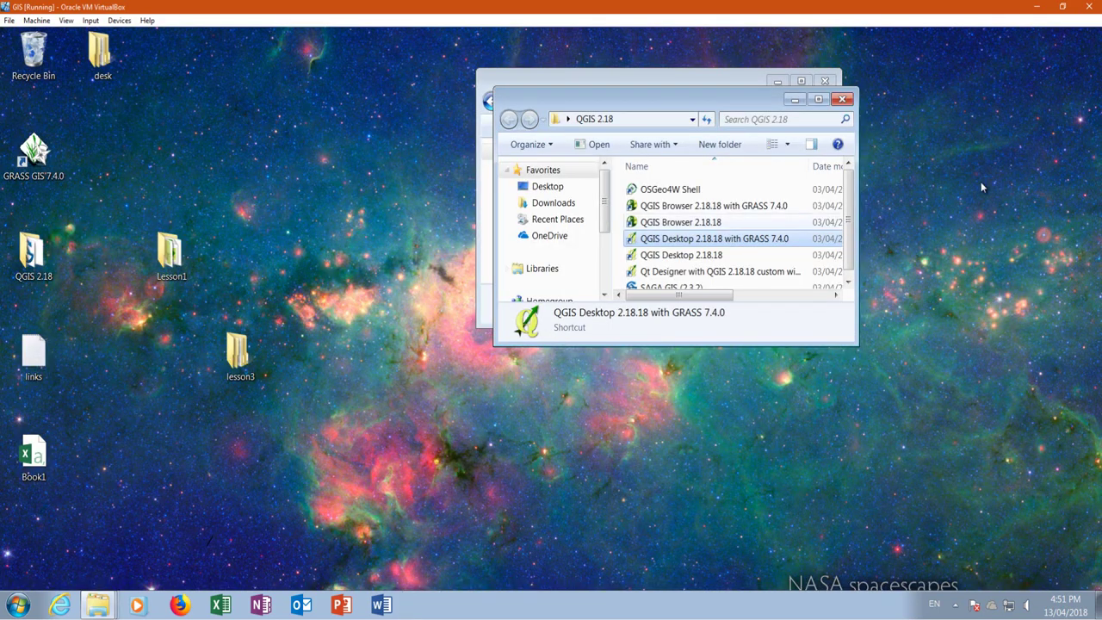
left_click_drag(658, 105, 1009, 130)
left_click_drag(678, 71, 472, 67)
left_click(437, 149)
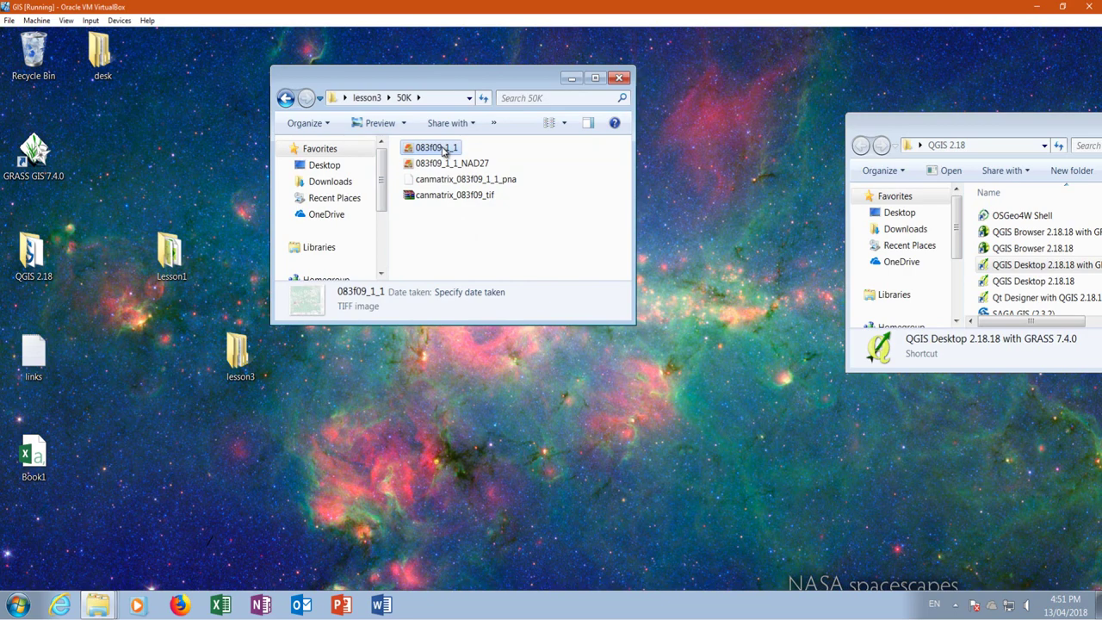
Launch Microsoft Paint by searching 'paint' from Start.
mouse_move(443, 152)
left_click(19, 605)
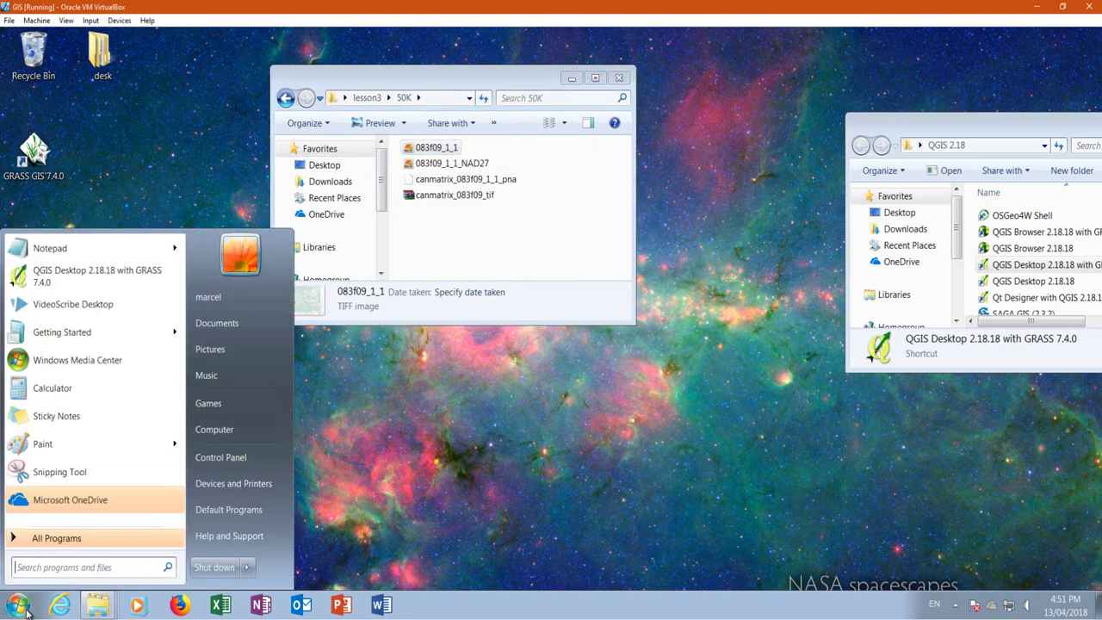
type("paint")
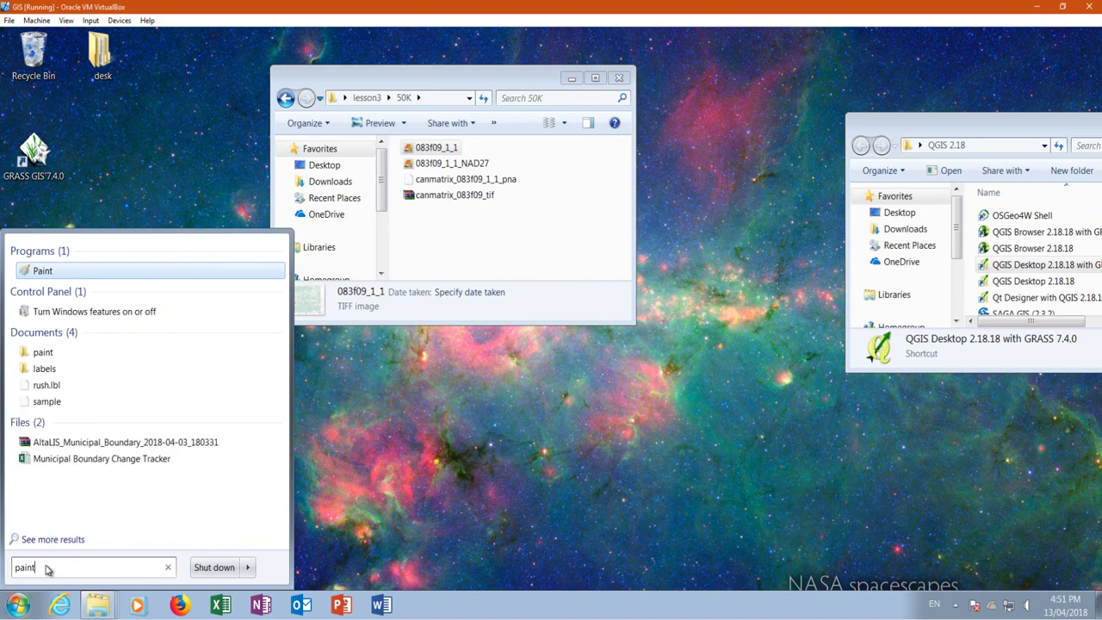
key("Return")
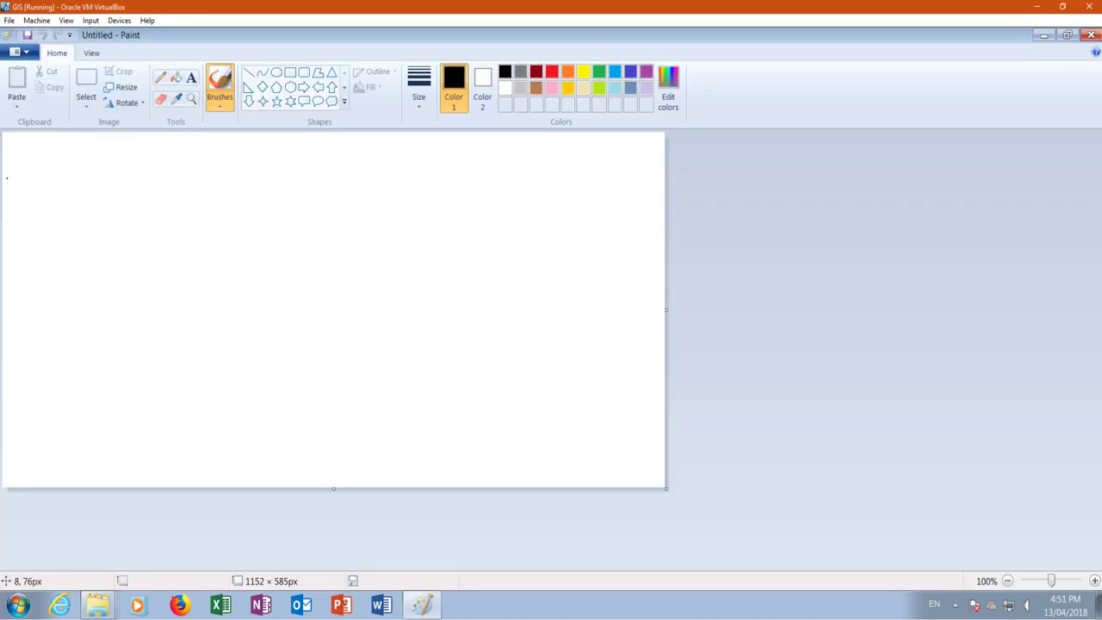
Open the 083f09_1_1 image from lesson3 > 50K in Paint.
left_click(25, 53)
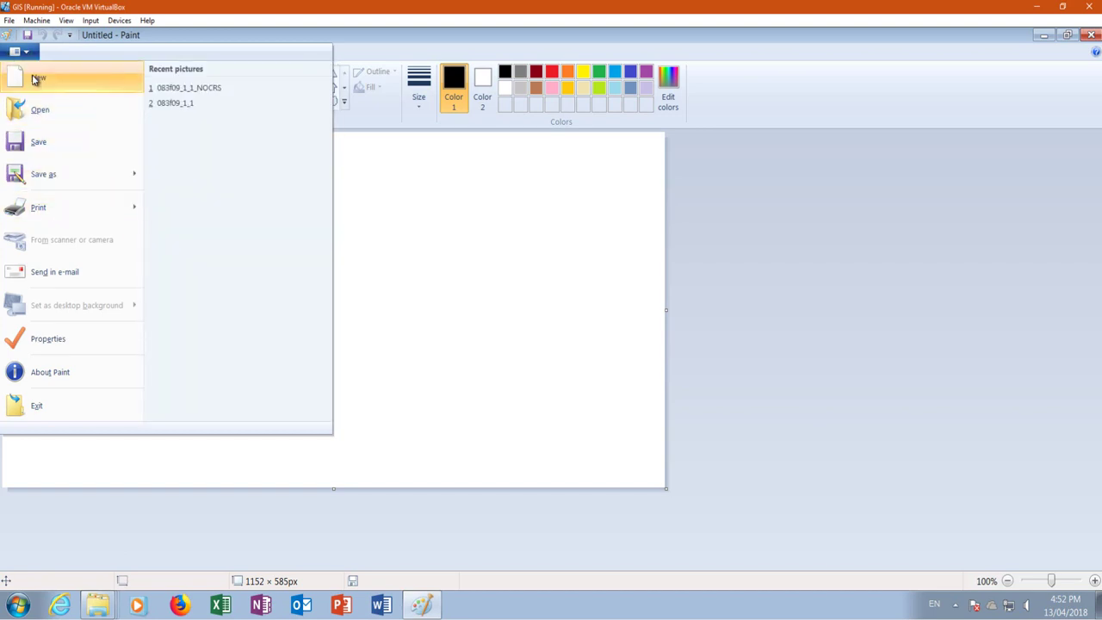
left_click(27, 54)
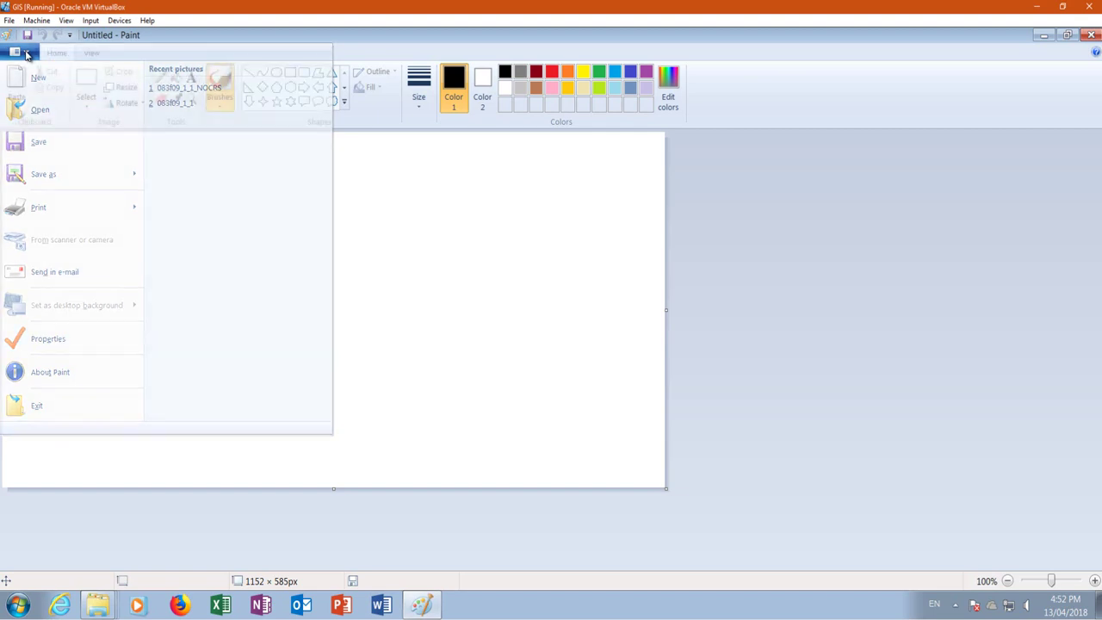
left_click(27, 54)
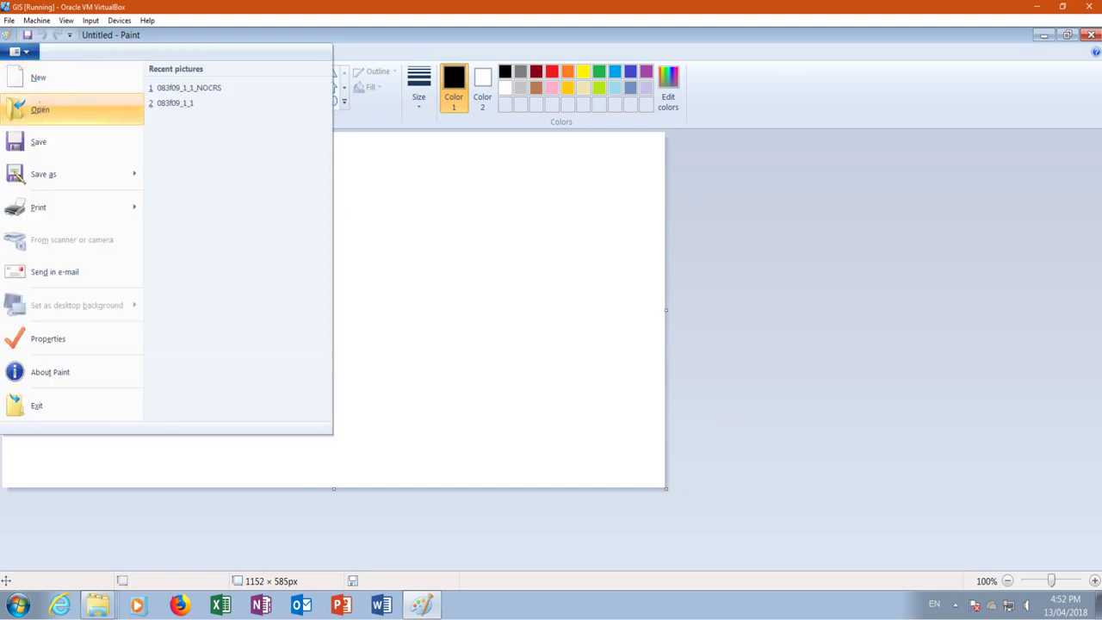
left_click(39, 109)
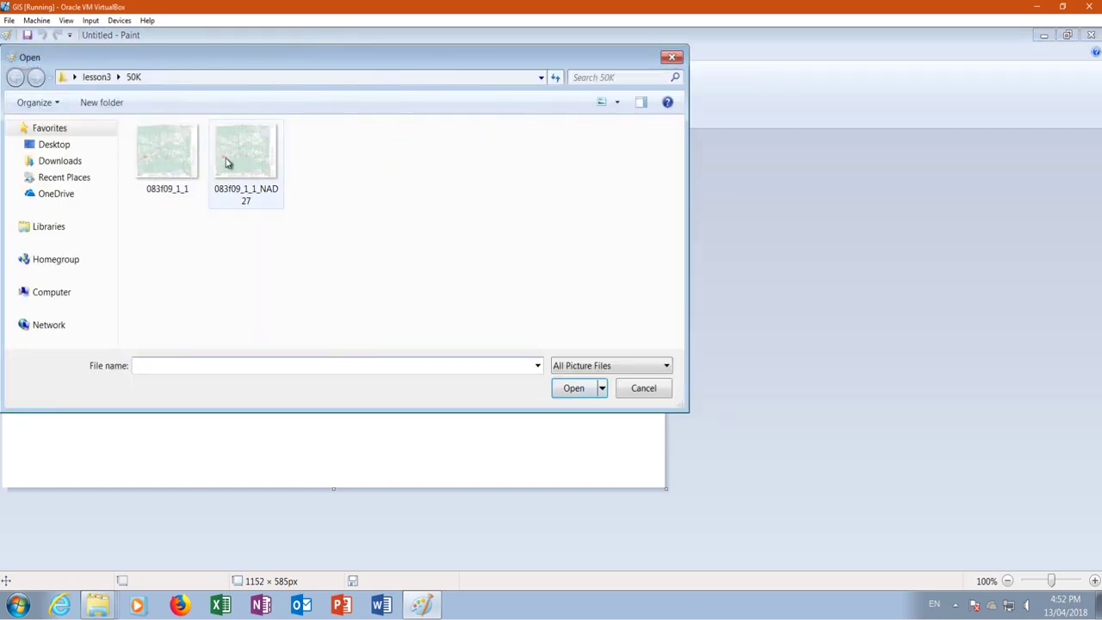
left_click(178, 166)
left_click(591, 392)
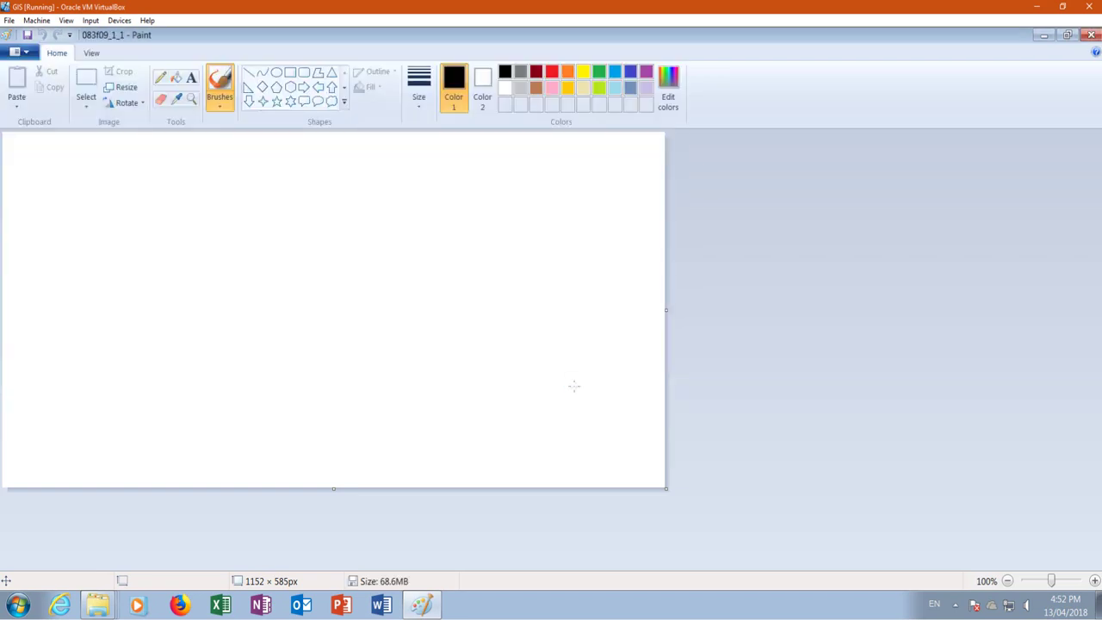
Save the map as JPEG 083f09_1_1_NOCRS in Desktop > lesson3 > 50K.
left_click(15, 52)
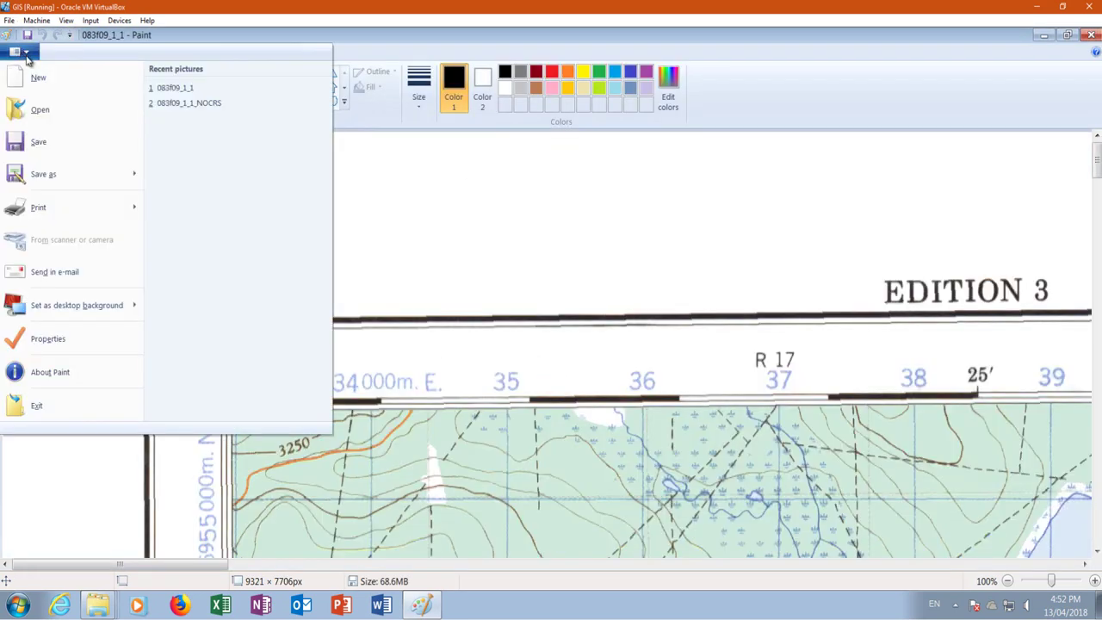
mouse_move(75, 175)
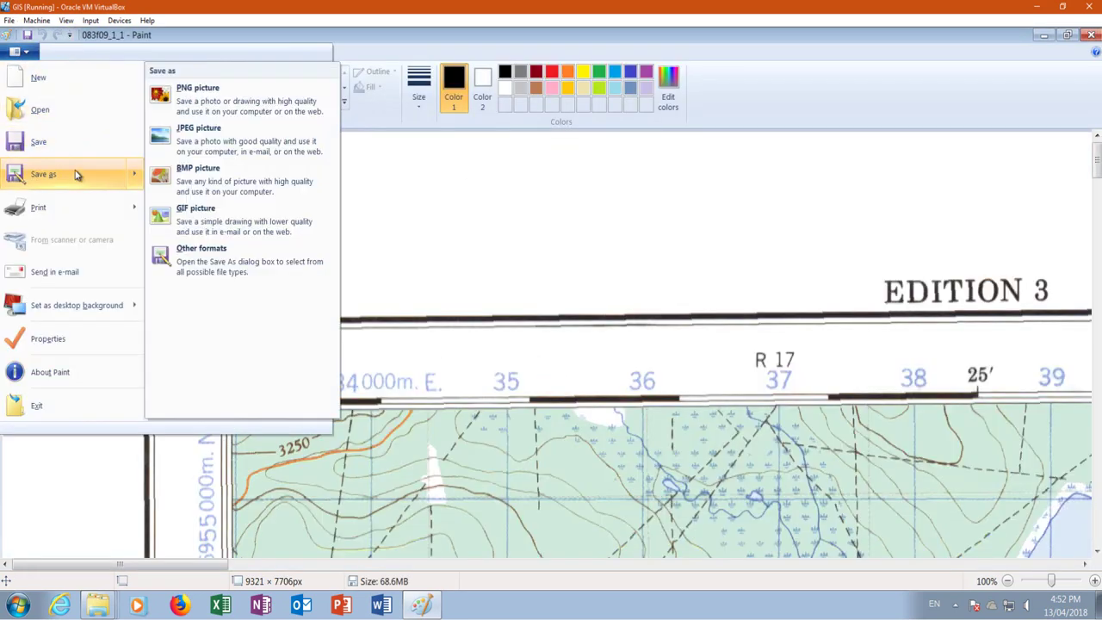
left_click(222, 148)
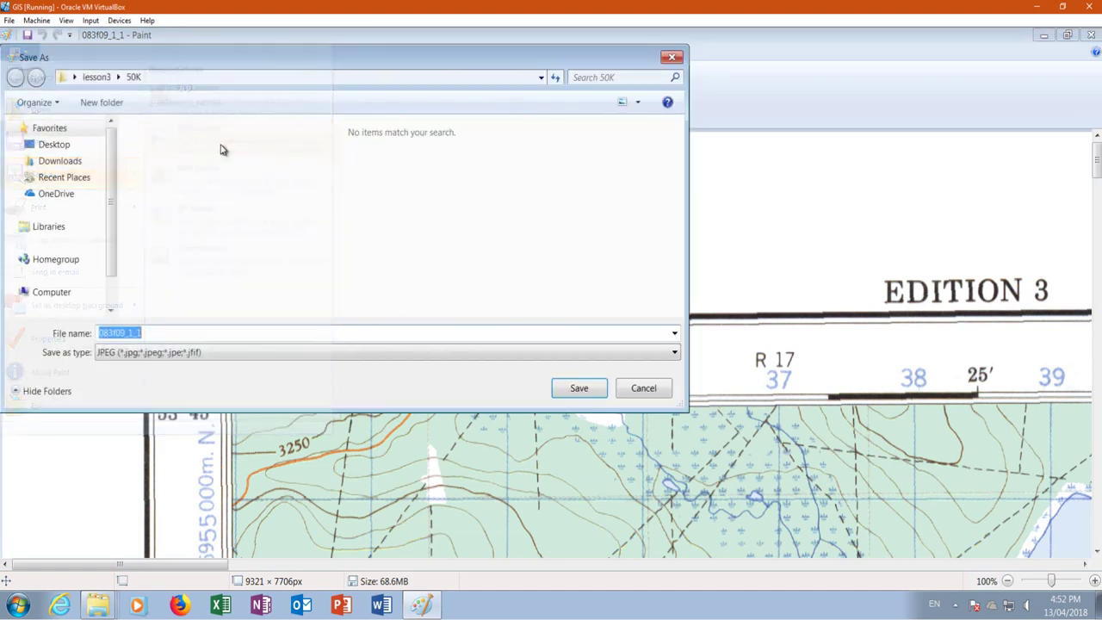
left_click(154, 331)
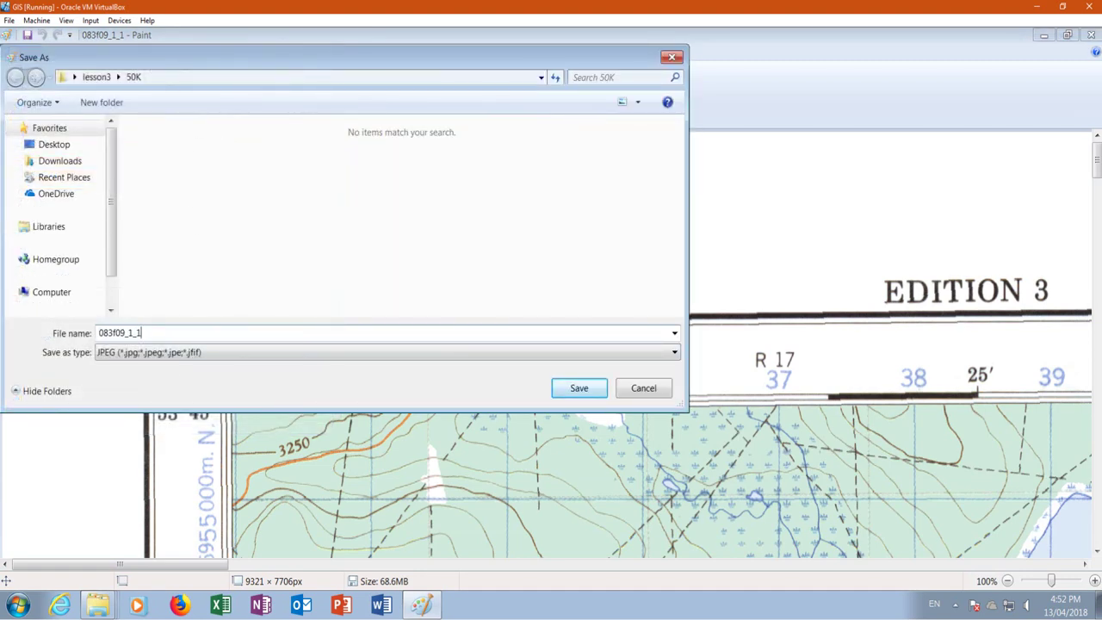
type("_")
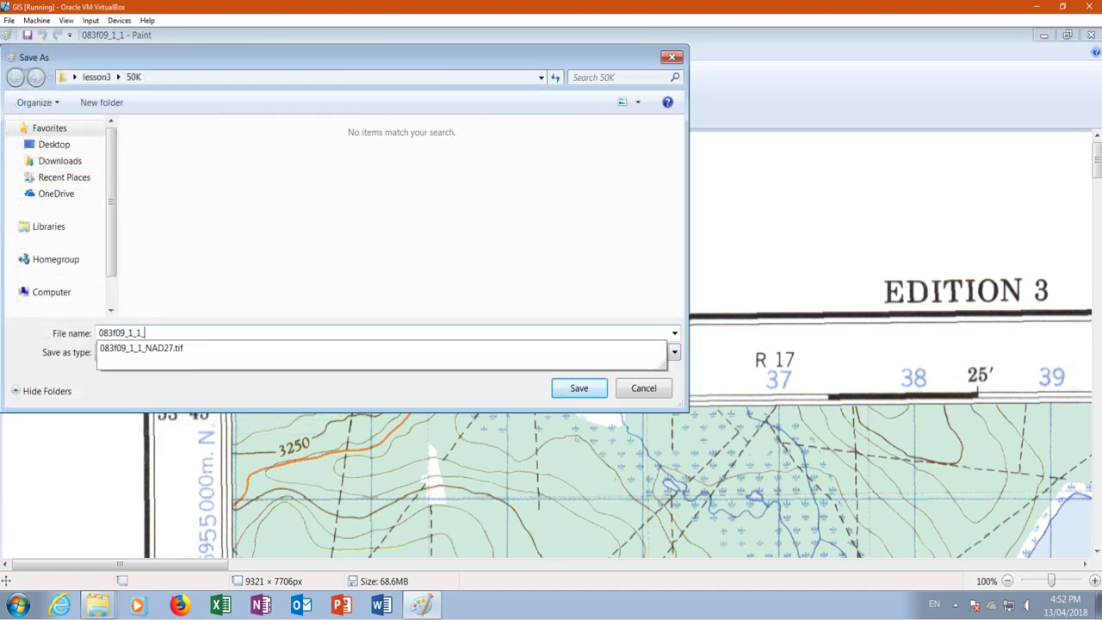
type("NOCRS")
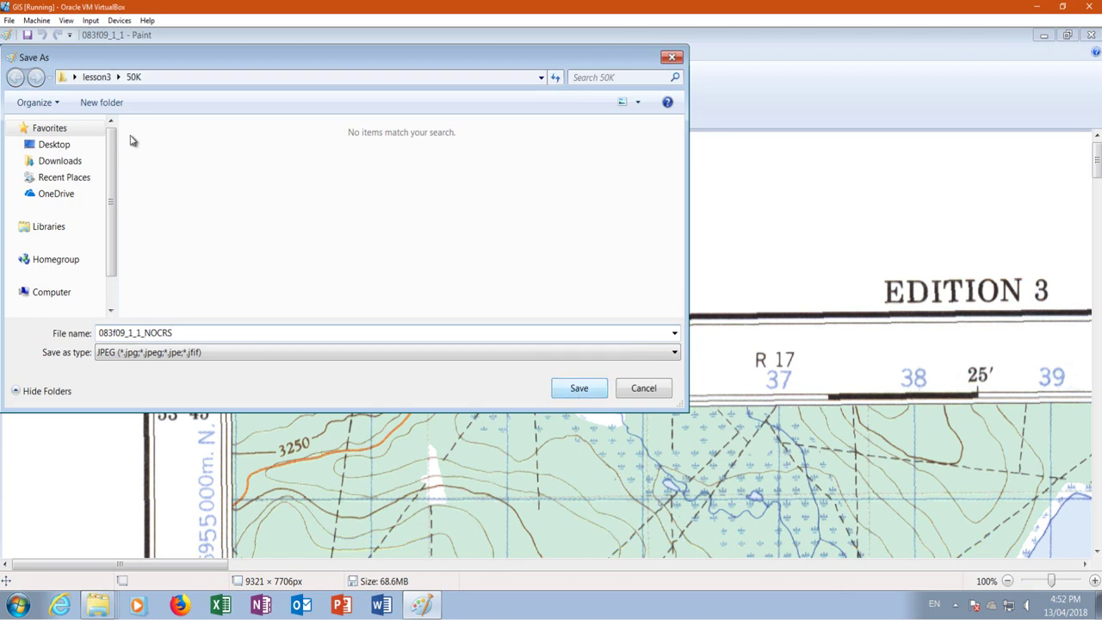
left_click(60, 146)
double_click(611, 221)
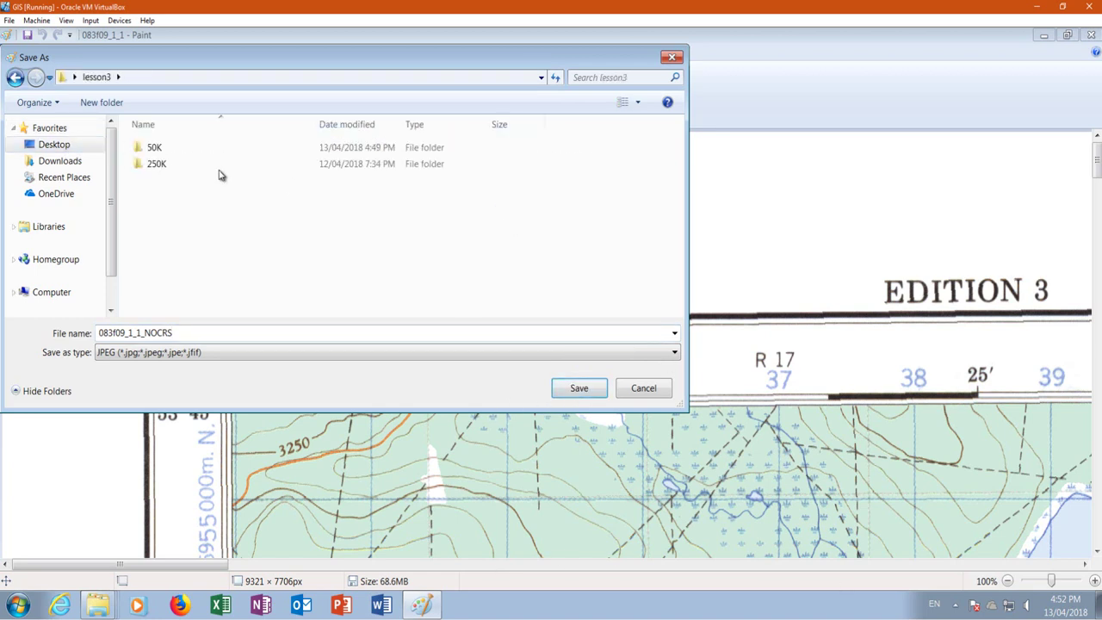
double_click(180, 147)
double_click(180, 332)
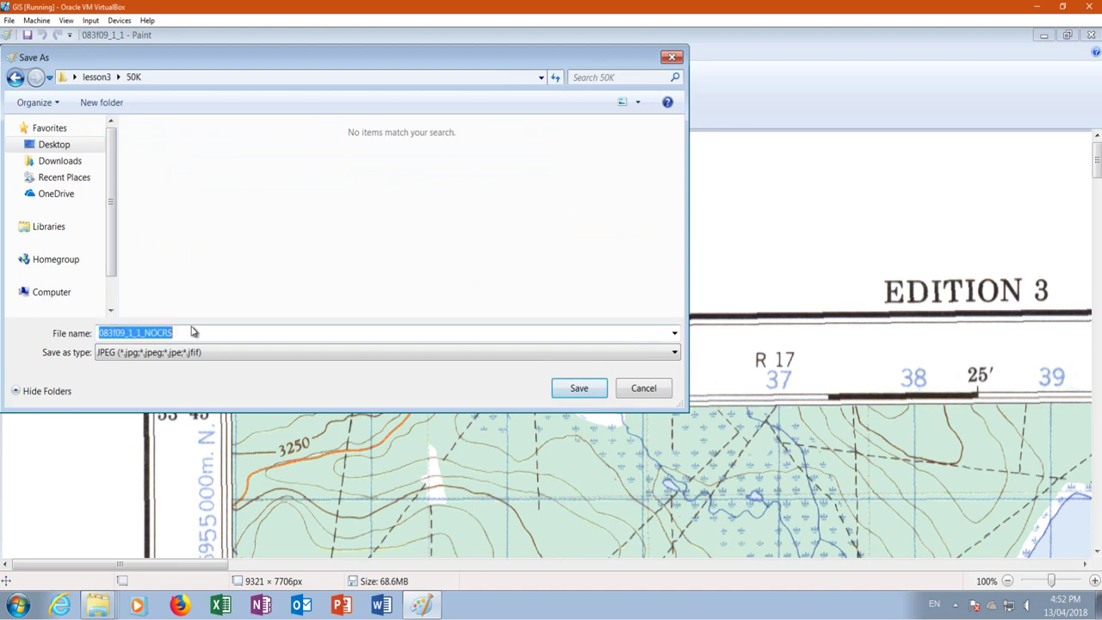
left_click(596, 387)
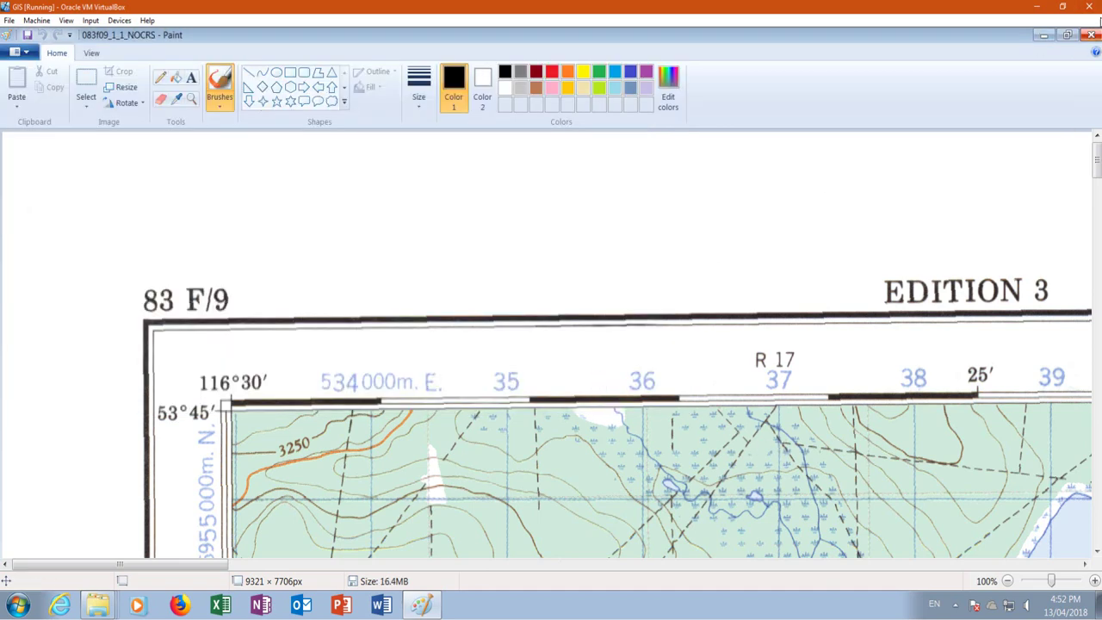
Close Paint and preview the new 083f09_1_1_NOCRS JPEG.
left_click(1091, 35)
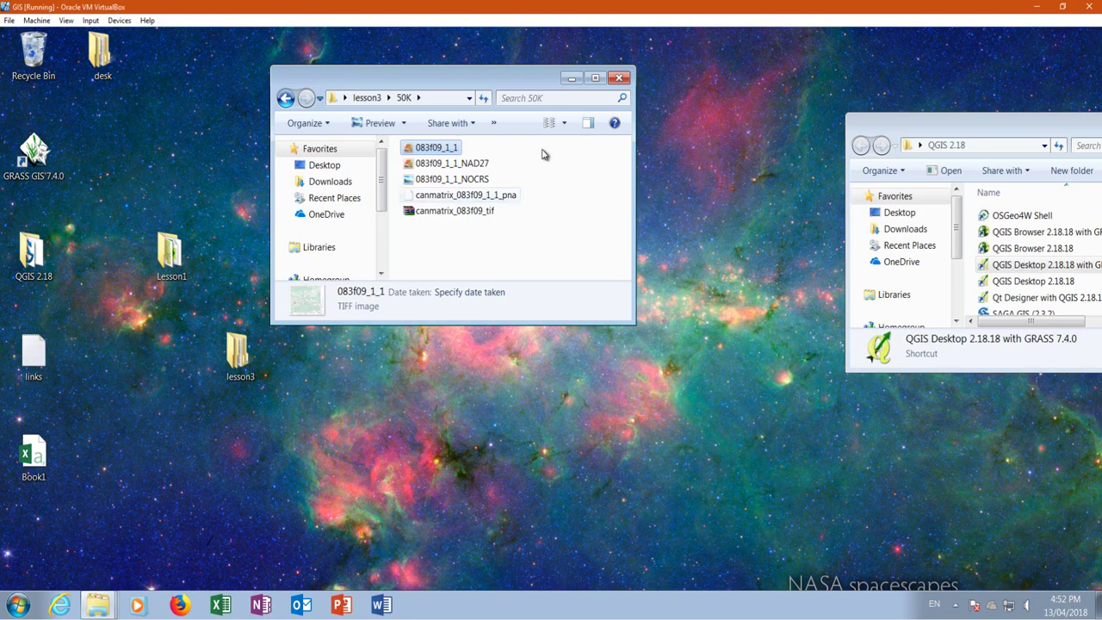
double_click(472, 178)
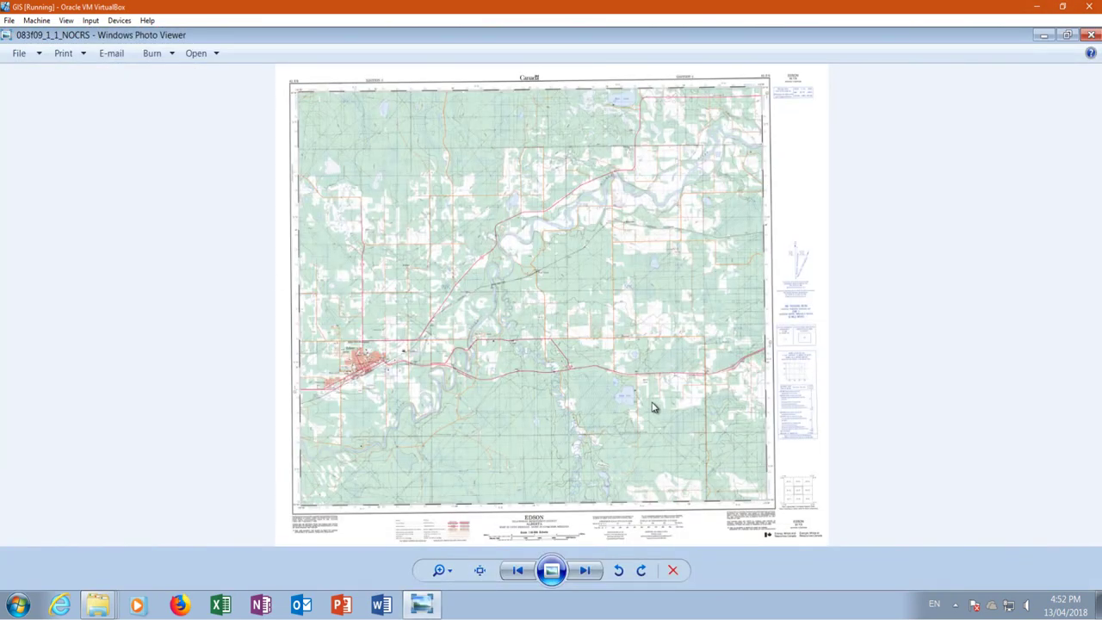
left_click(1091, 34)
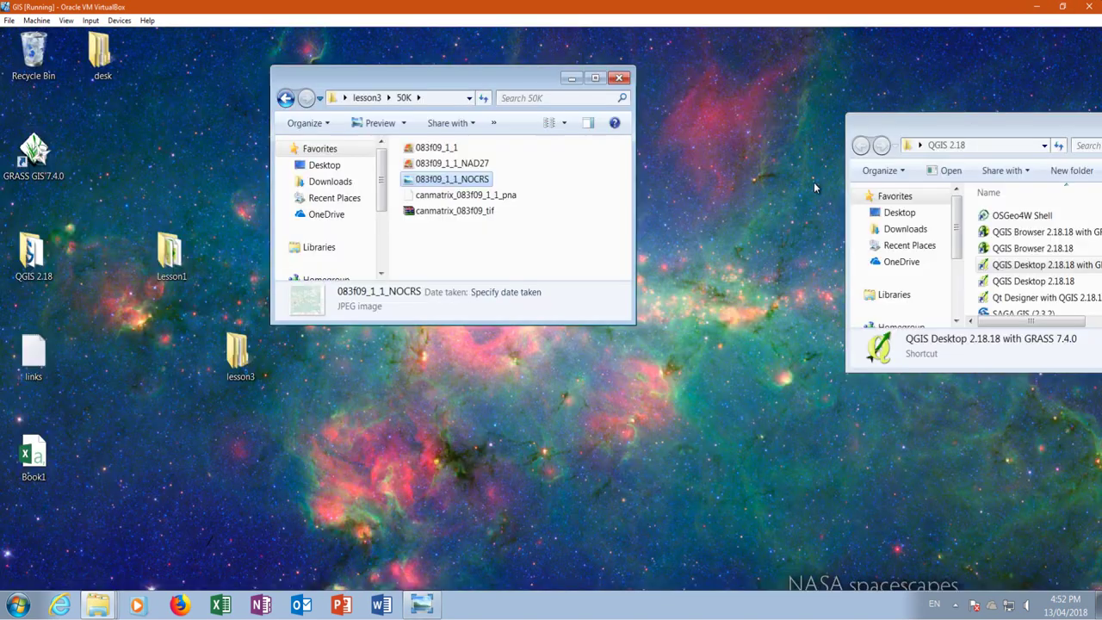
View the file properties of 083f09_1_1_NOCRS.
left_click(440, 179)
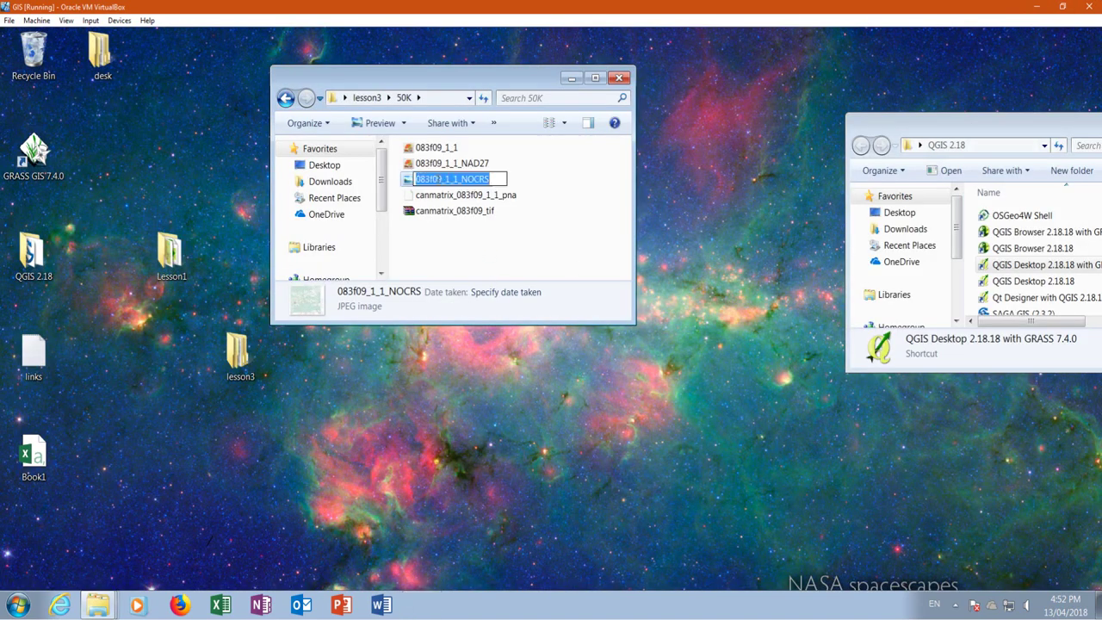
left_click(411, 261)
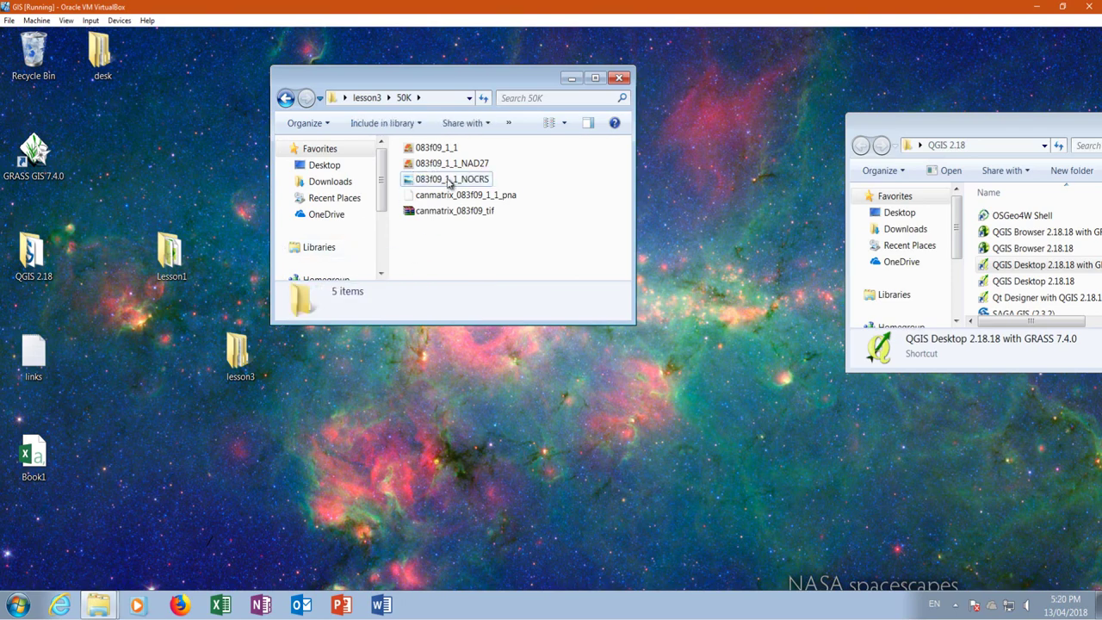
left_click(448, 183)
right_click(447, 182)
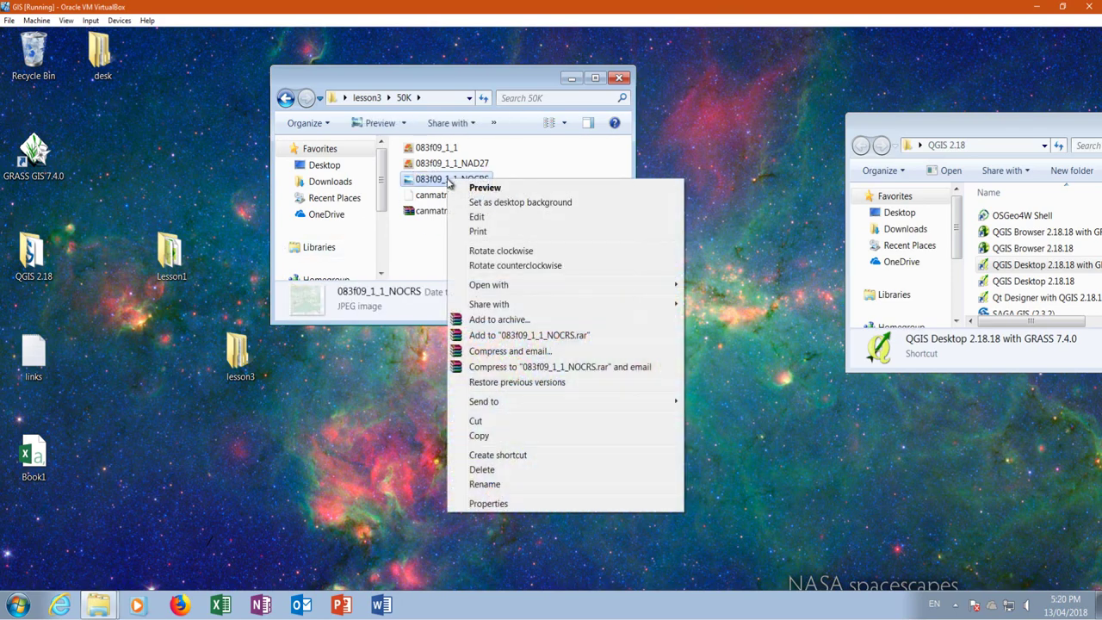
left_click(484, 504)
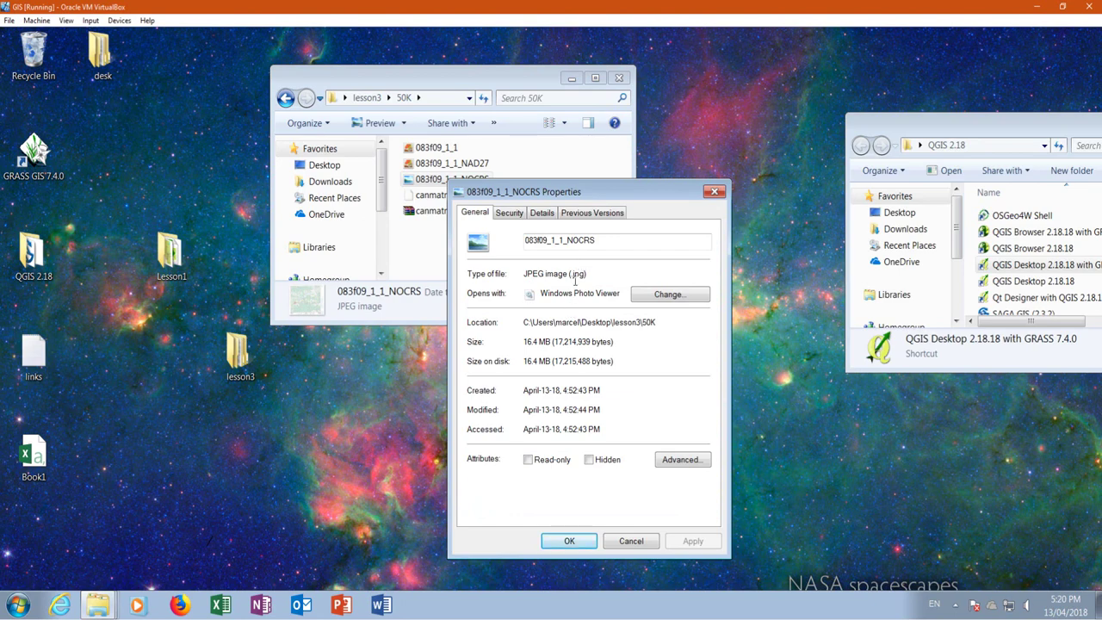
left_click(569, 540)
View 083f09_1_1_NAD27's properties, then launch QGIS Desktop 2.18.18 with GRASS.
left_click(452, 164)
right_click(454, 163)
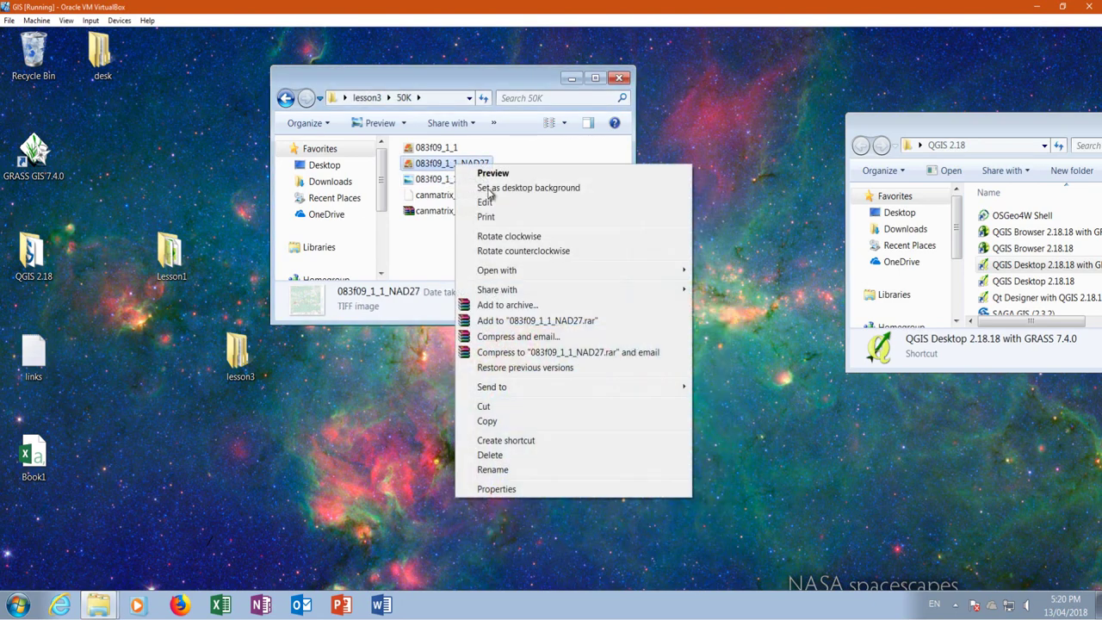
left_click(497, 489)
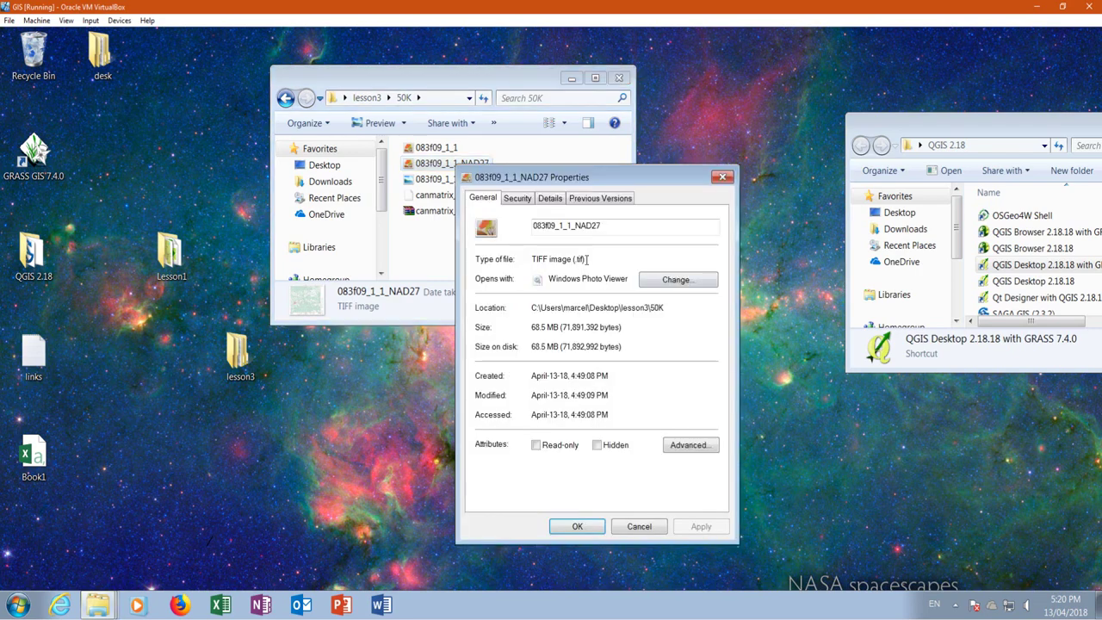
left_click(638, 526)
left_click(442, 180)
double_click(1045, 265)
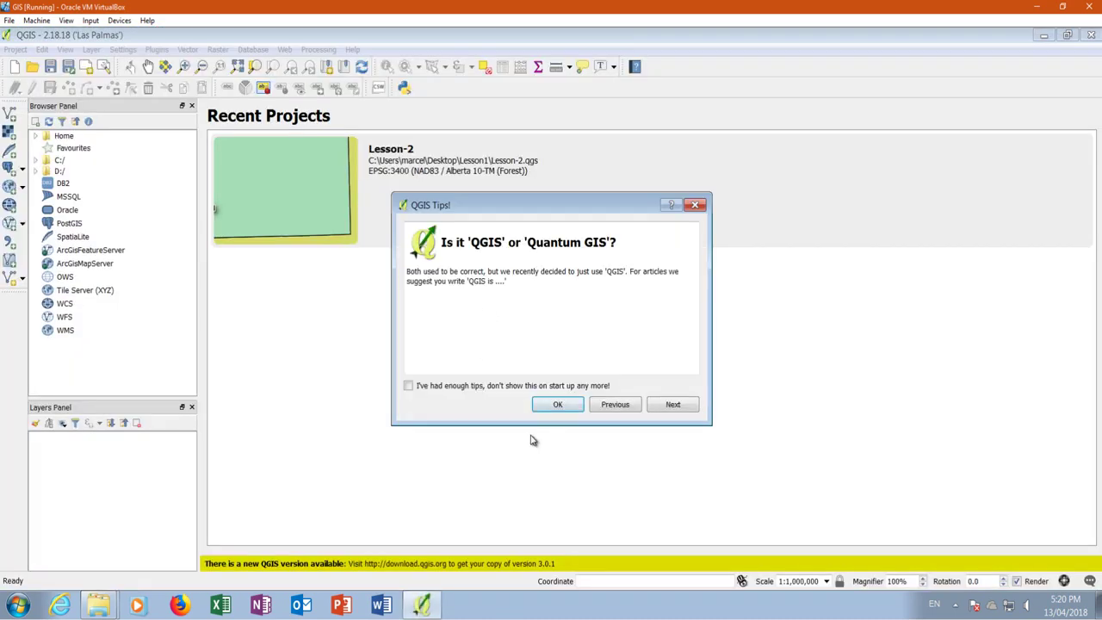
Dismiss the startup tip and add 083f09_1_1_NOCRS as a raster layer.
left_click(557, 407)
left_click(9, 132)
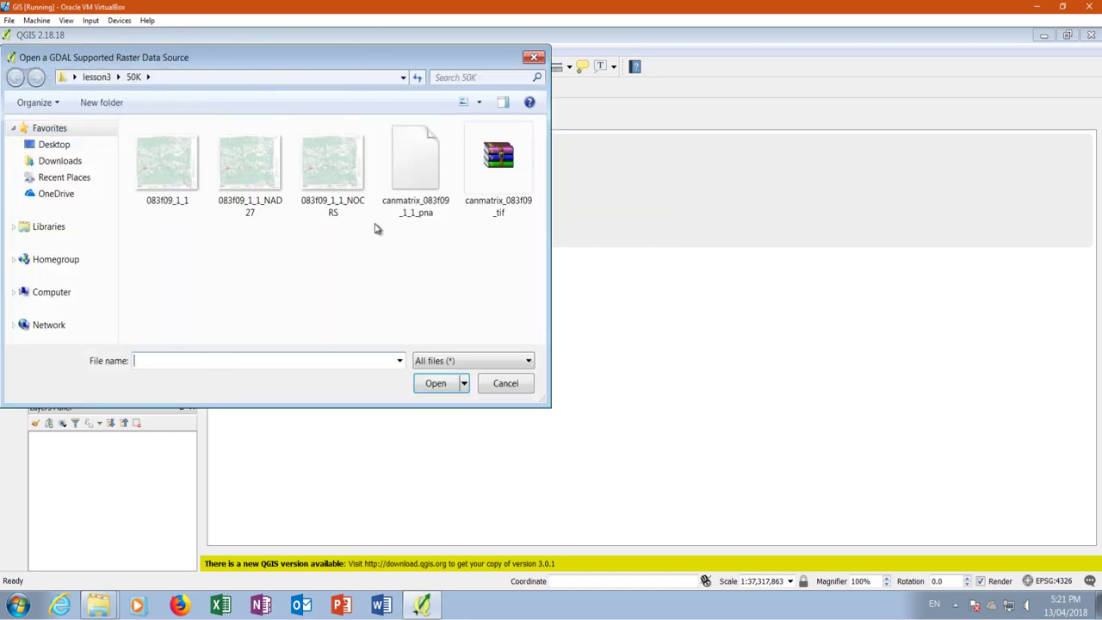
left_click(346, 177)
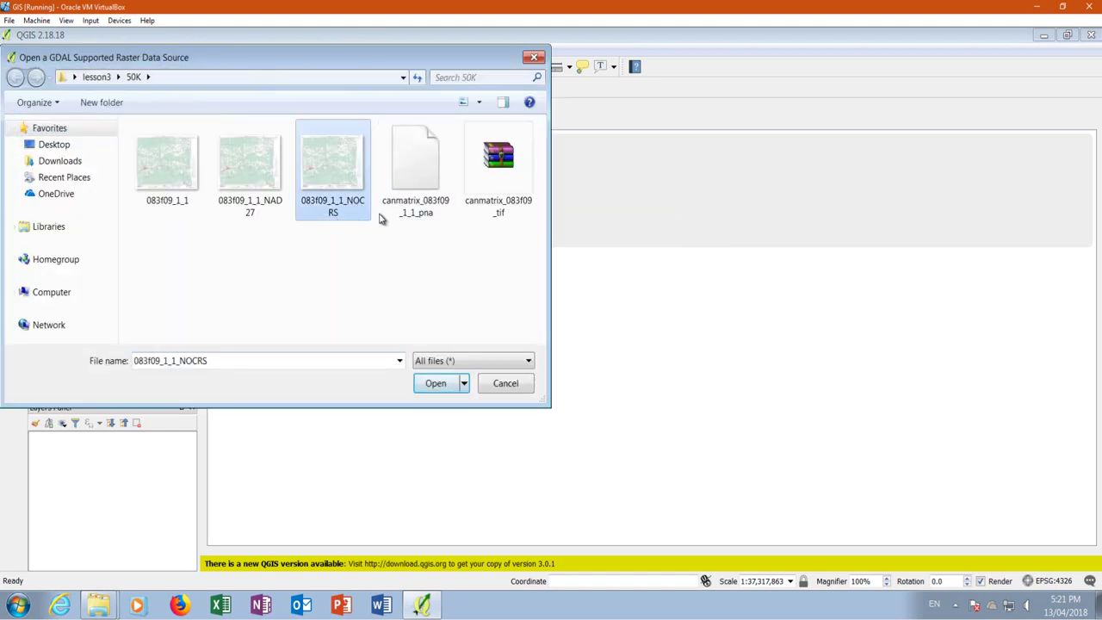
left_click(439, 386)
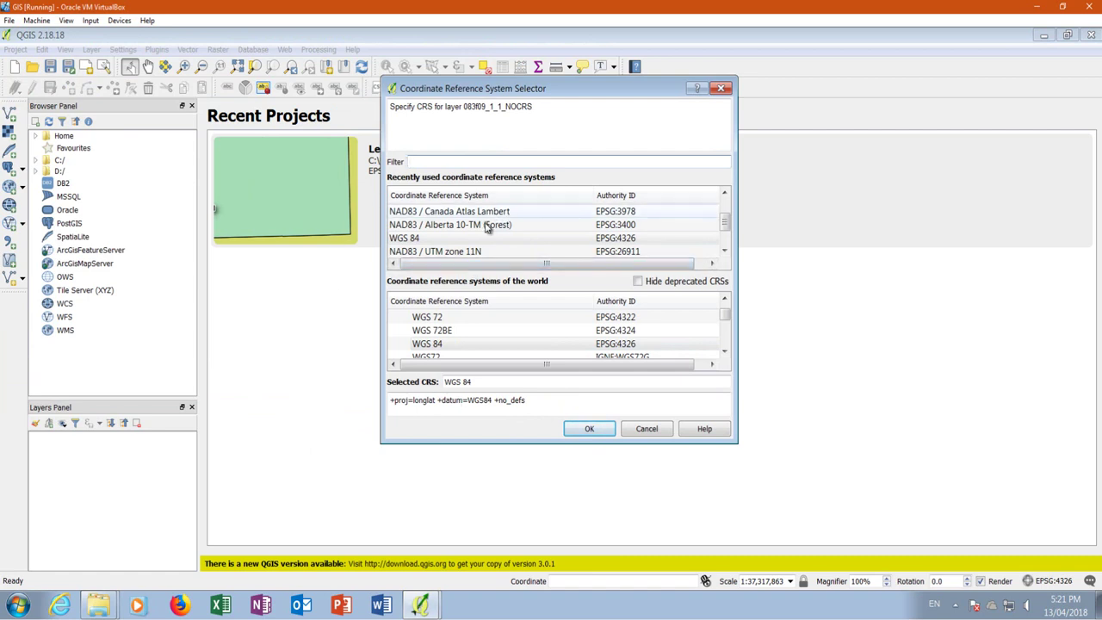
Accept WGS 84 for 083f09_1_1_NOCRS, then select the loaded layer in the Layers Panel.
left_click(441, 345)
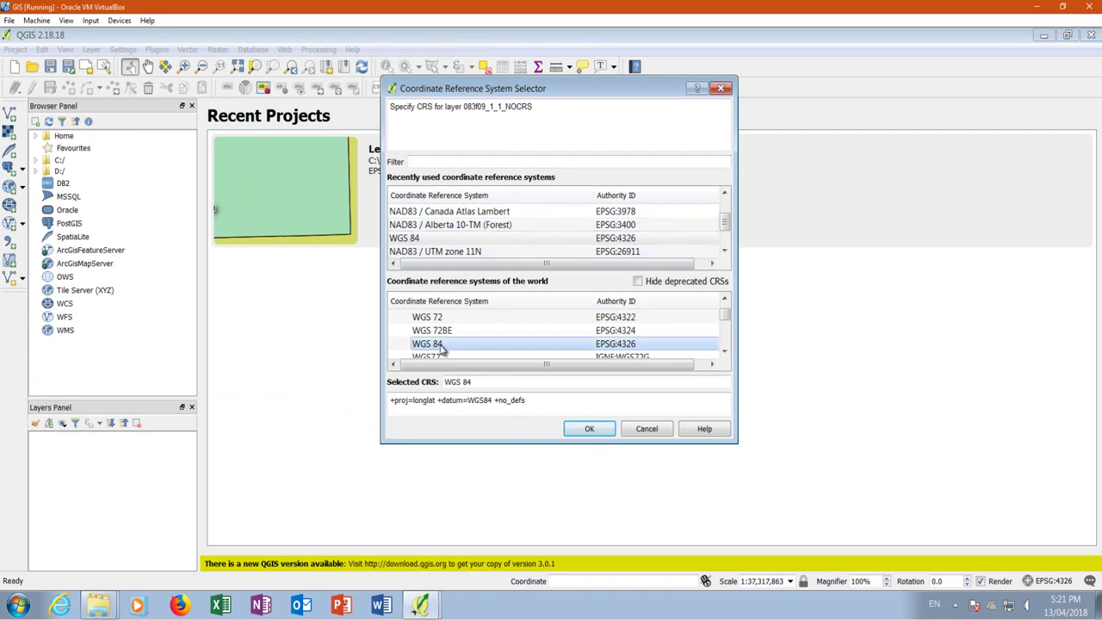
left_click(587, 430)
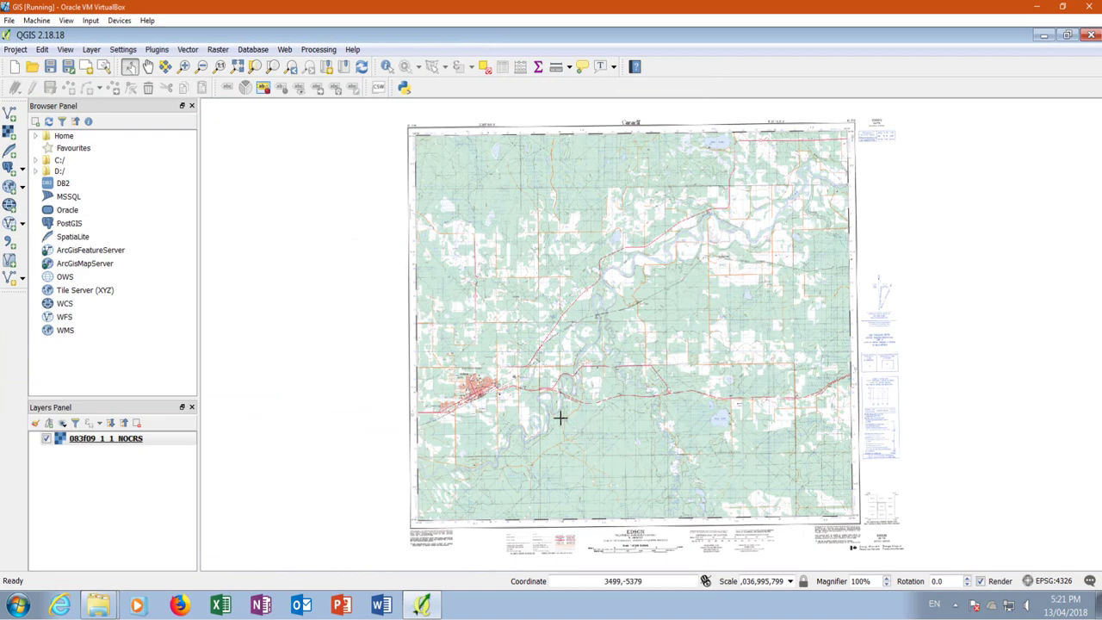
scroll(406, 130, "up", 1)
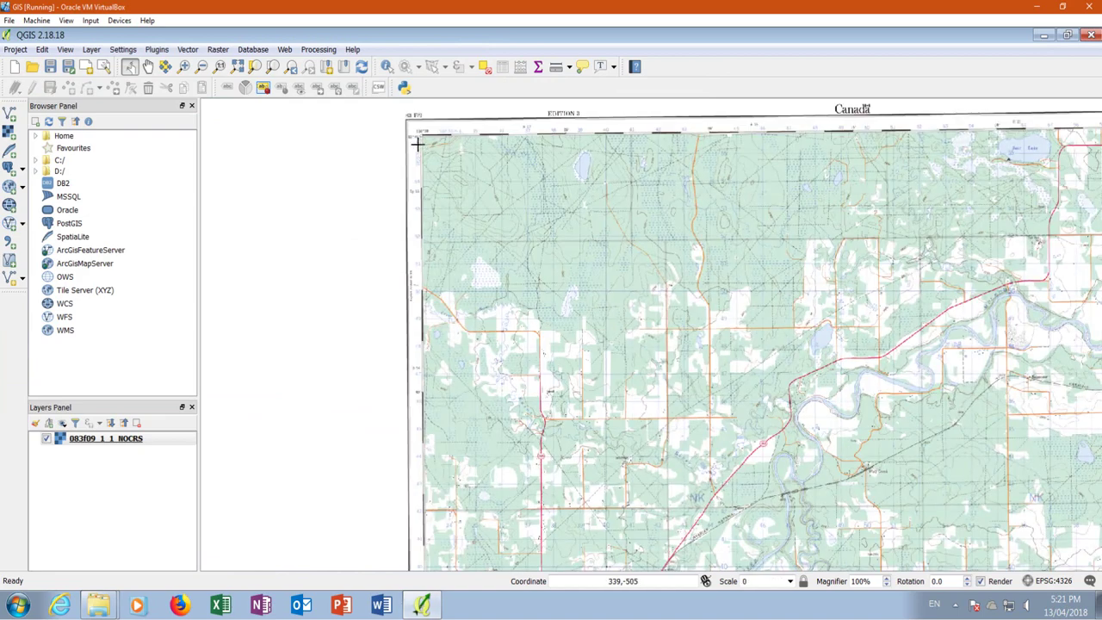
scroll(525, 144, "down", 1)
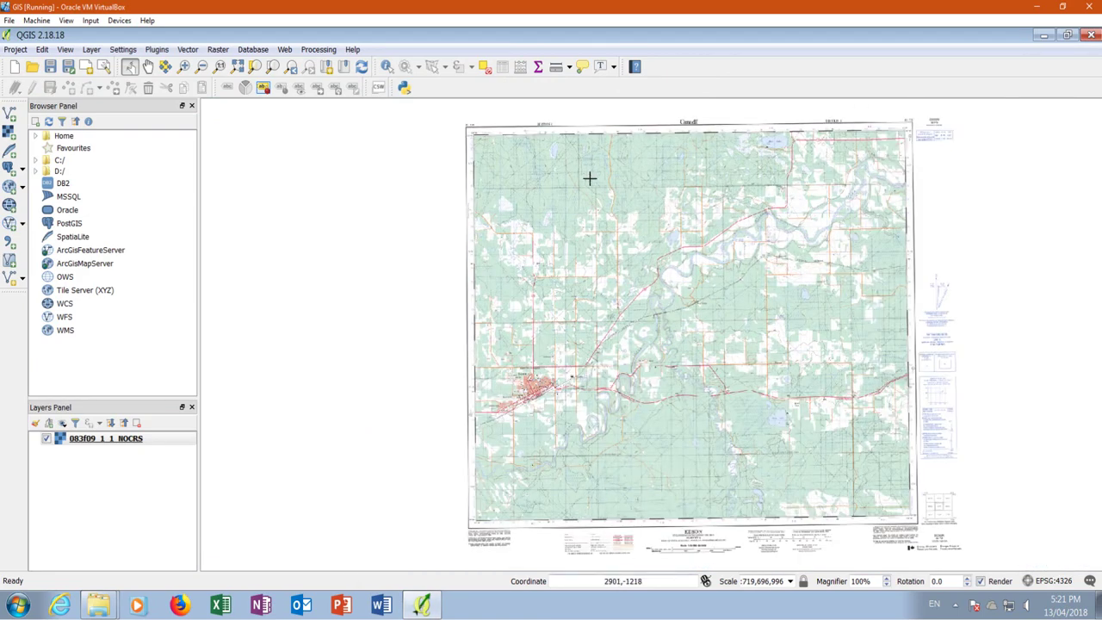
left_click(114, 440)
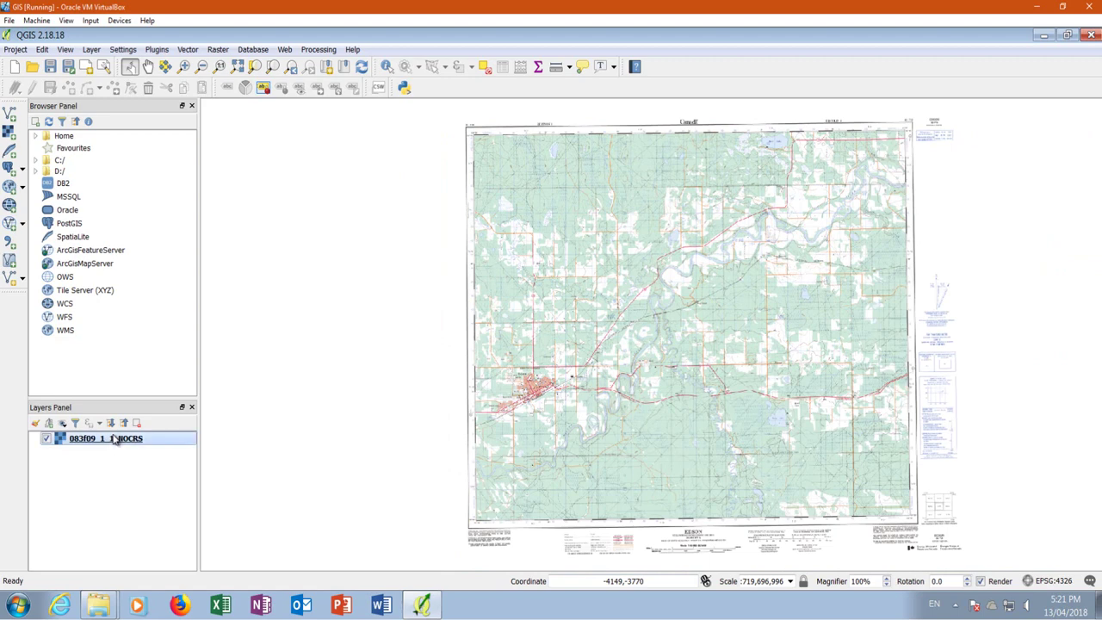
Quit QGIS discarding the project and relaunch QGIS Desktop 2.18.18 with GRASS.
left_click(1091, 34)
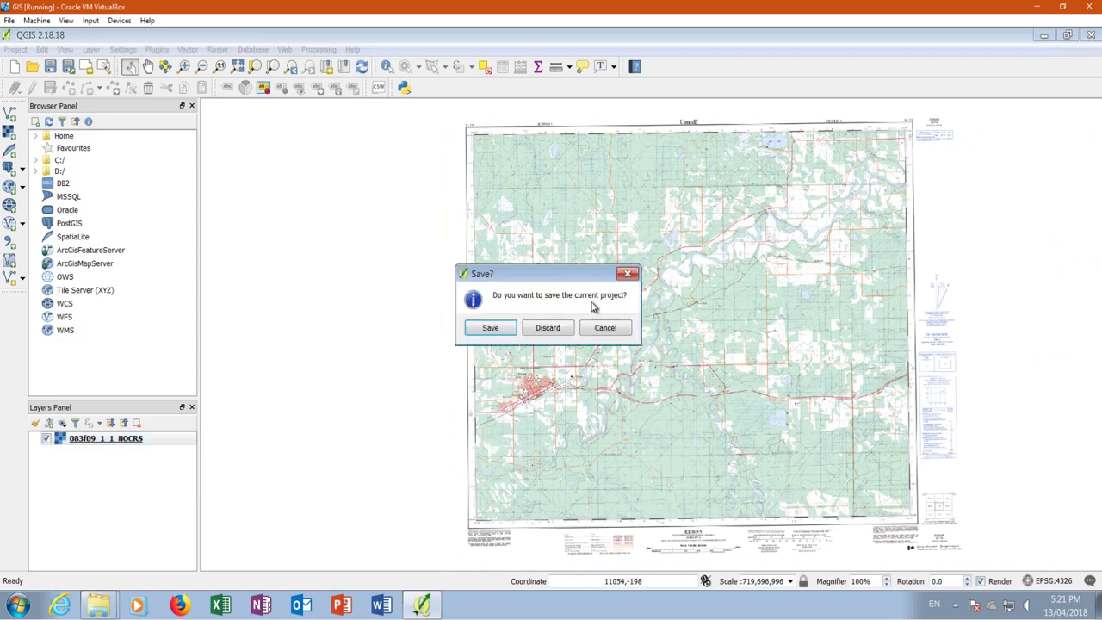
left_click(535, 331)
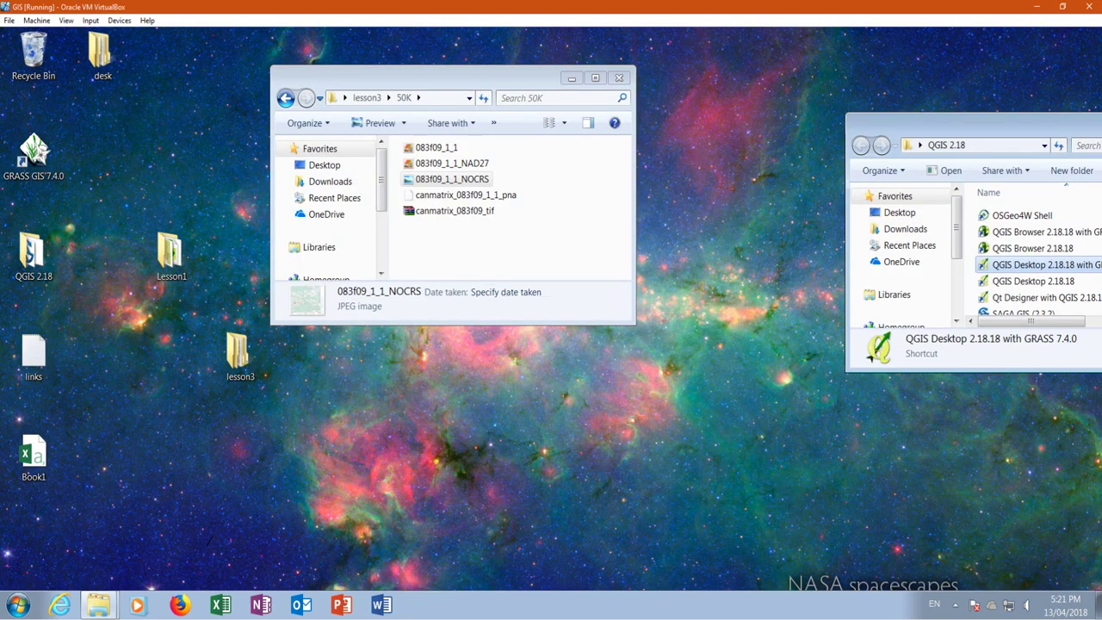
left_click(35, 612)
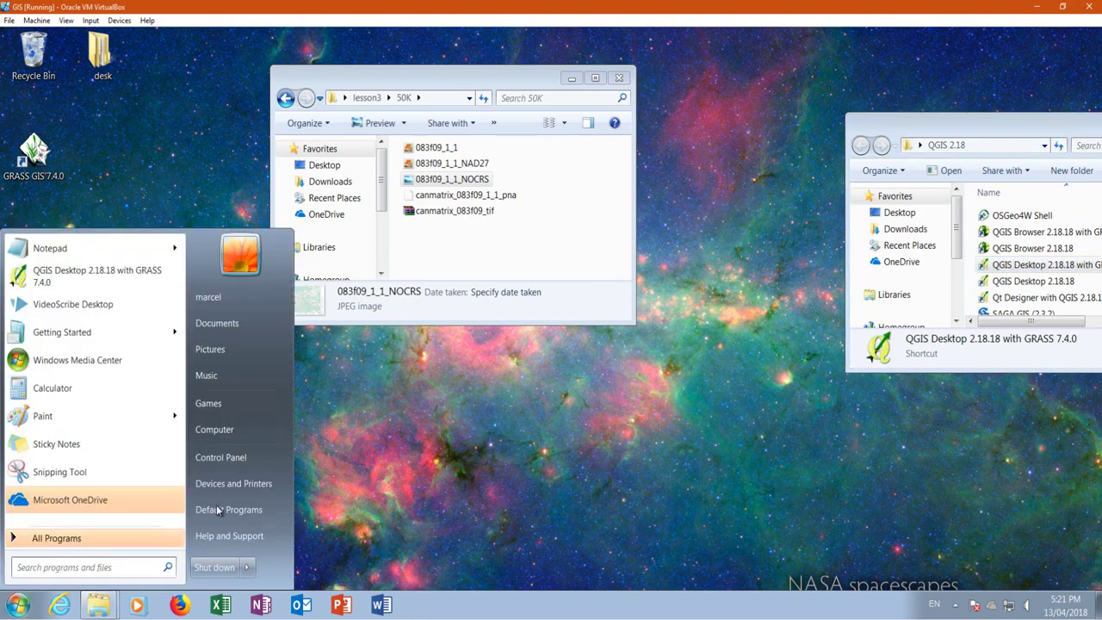
double_click(1032, 265)
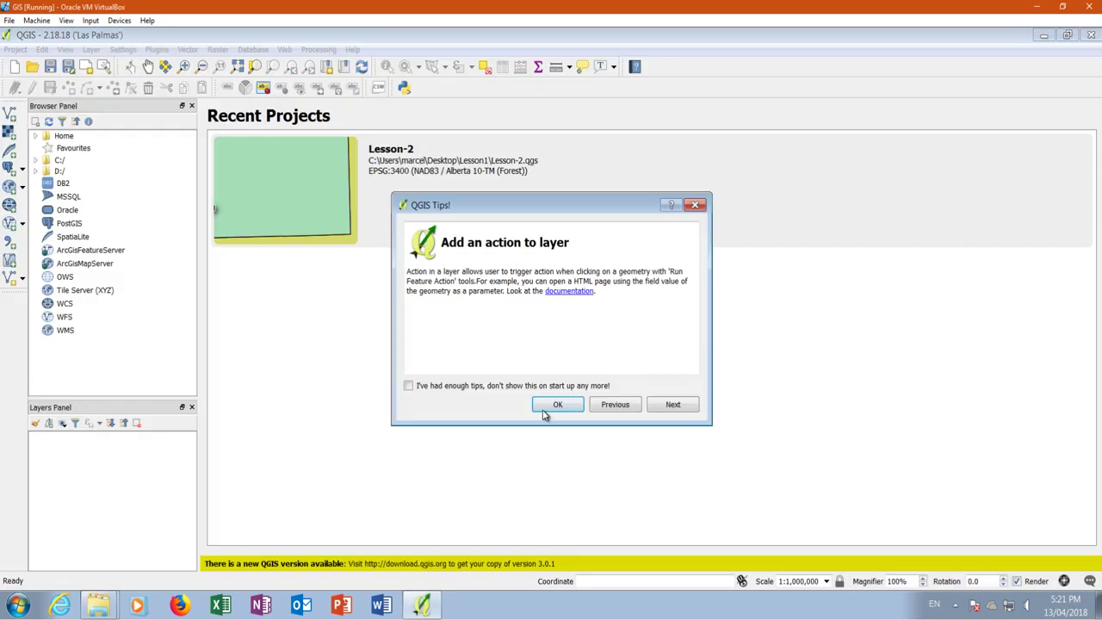
left_click(544, 409)
Add 083f09_1_1_NOCRS as a raster layer assigned NAD27 / UTM zone 11N.
left_click(10, 138)
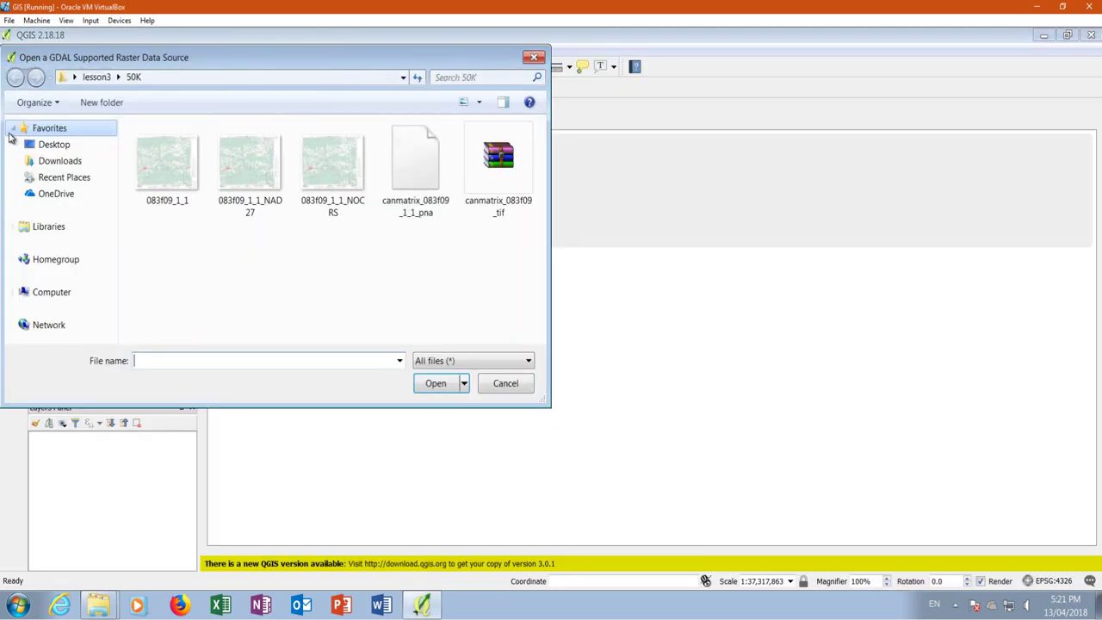
left_click(337, 178)
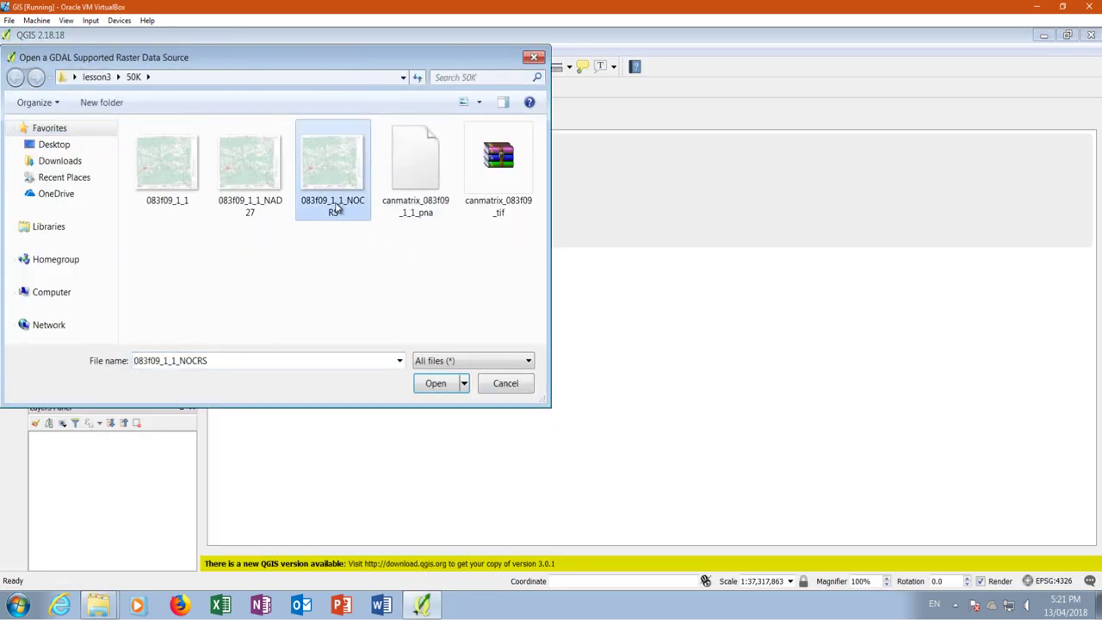
left_click(435, 383)
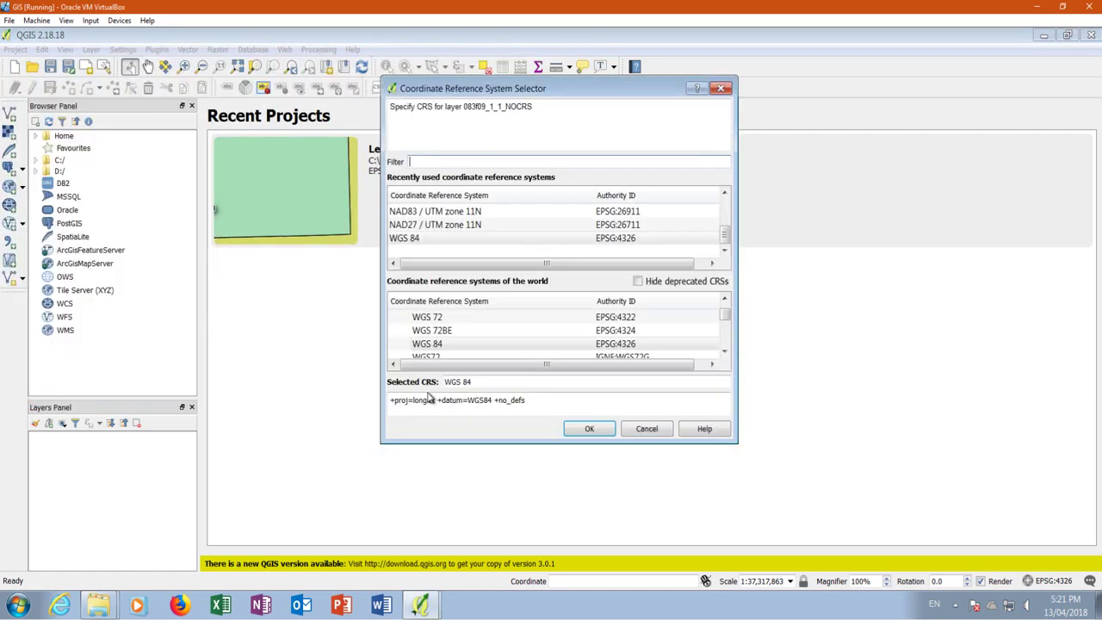
left_click(420, 227)
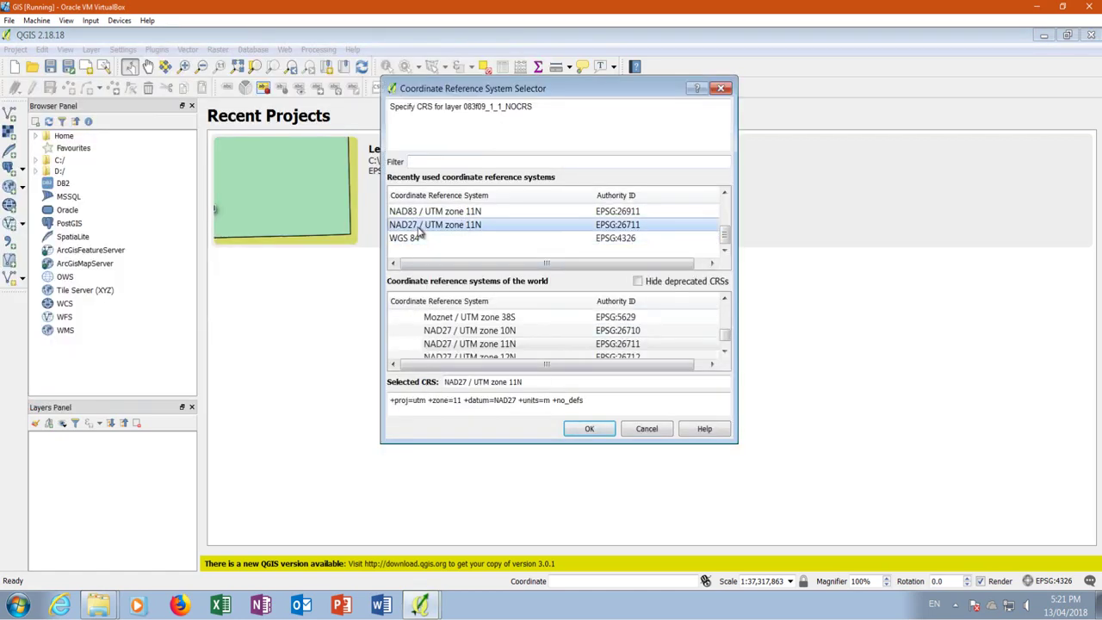
left_click(588, 428)
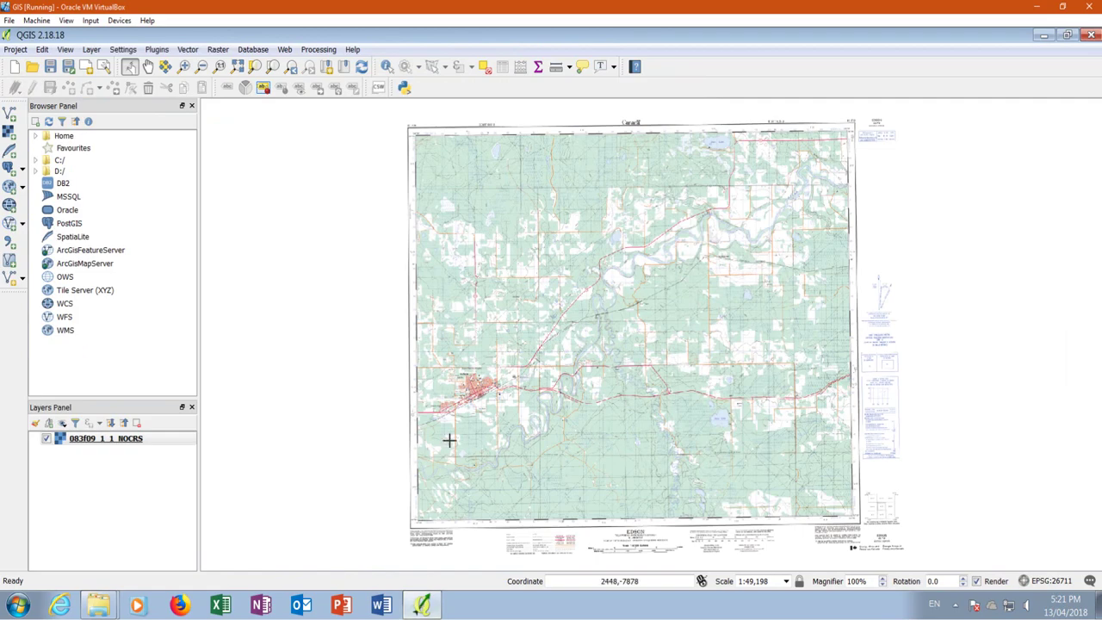
Zoom out and pan so nearly the whole 083f09 sheet is centred in the canvas.
scroll(418, 138, "up", 4)
scroll(483, 419, "up", 1)
scroll(504, 297, "down", 1)
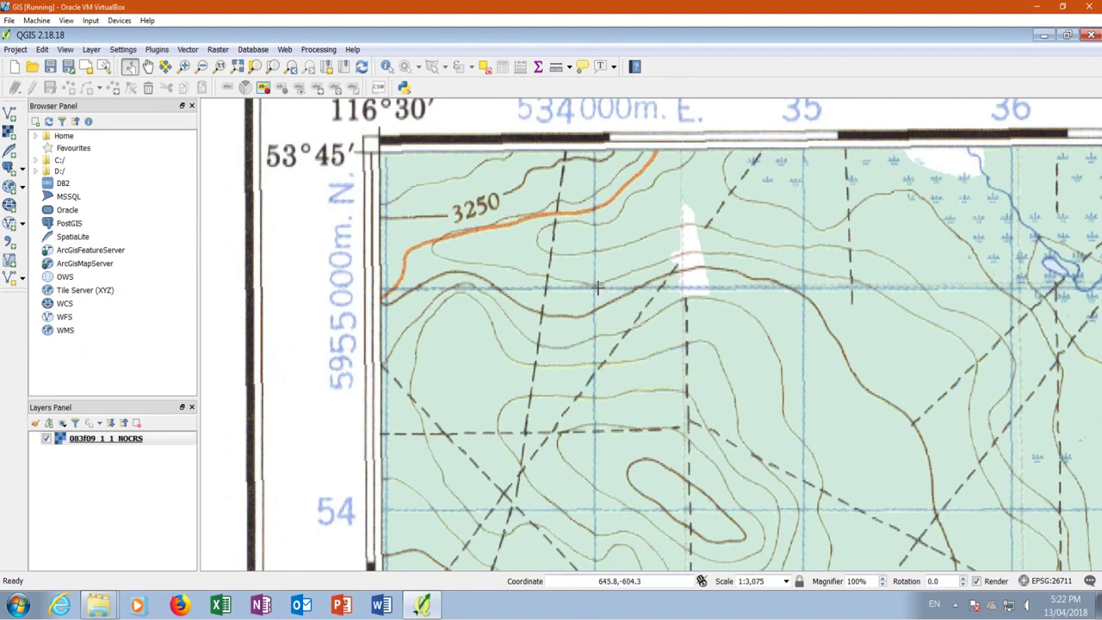
scroll(506, 291, "down", 2)
scroll(459, 241, "down", 1)
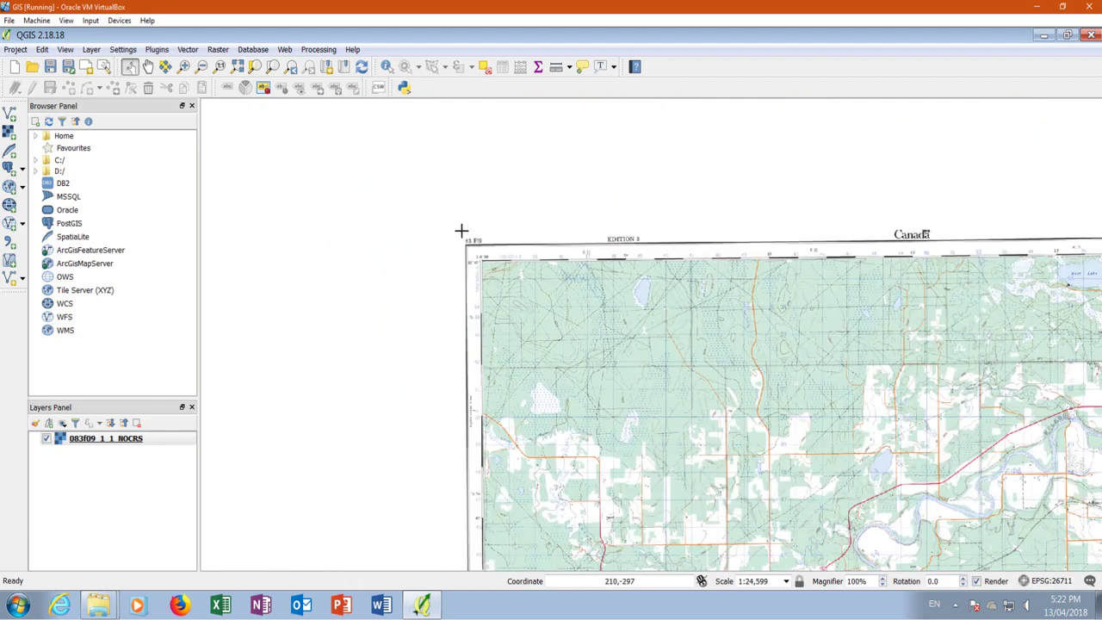
scroll(700, 363, "down", 1)
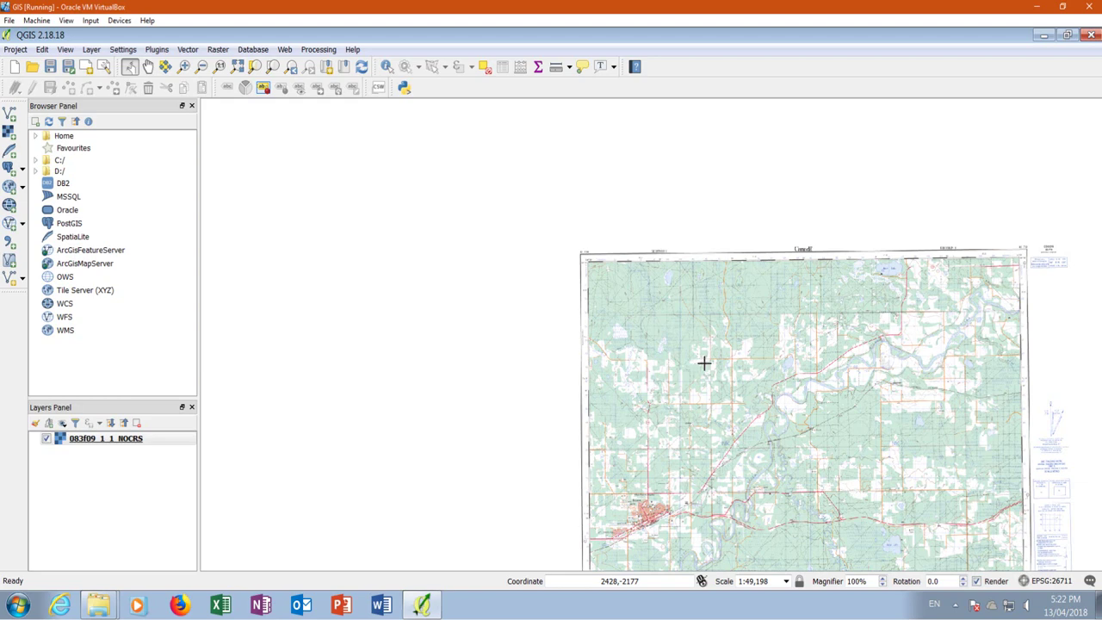
left_click(147, 67)
left_click_drag(718, 474, 470, 414)
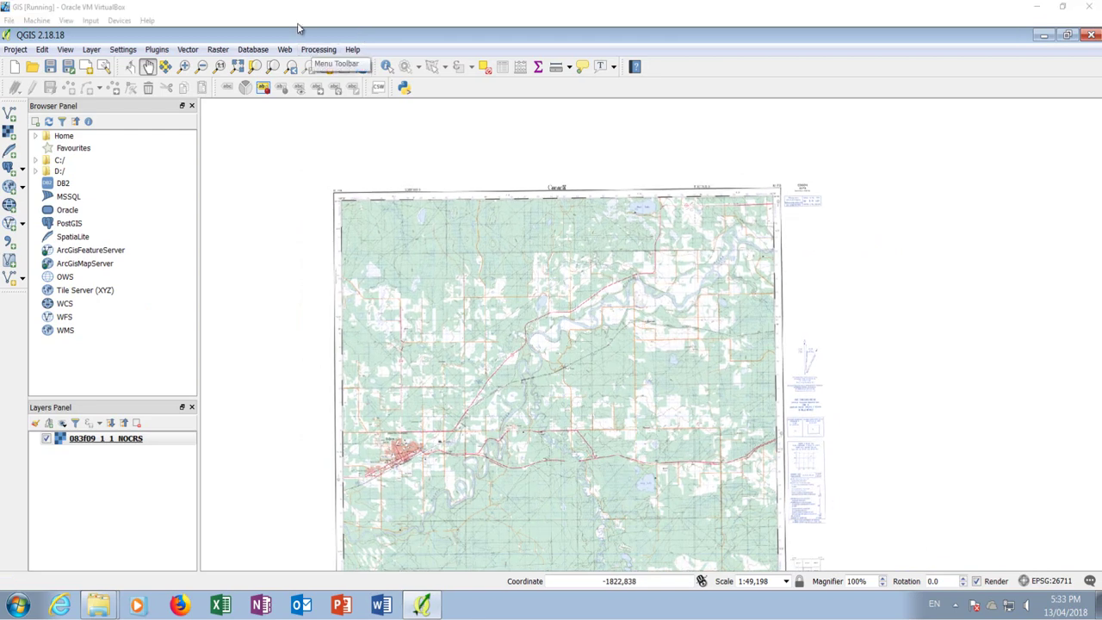
Search 'geor' in Manage and Install Plugins and enable Georeferencer GDAL.
left_click(156, 49)
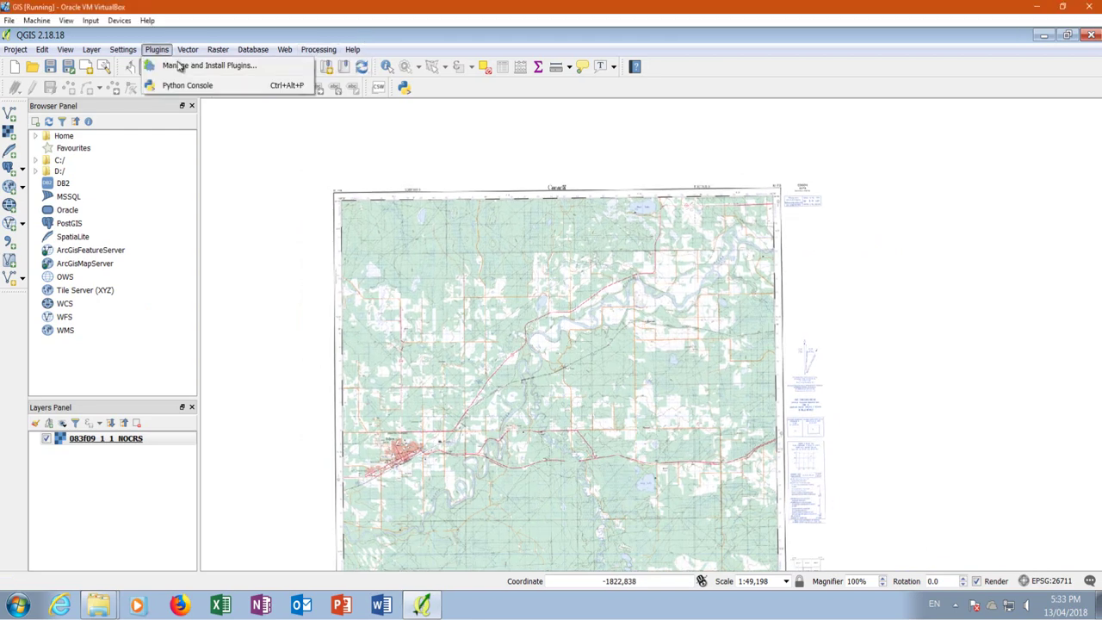
left_click(176, 67)
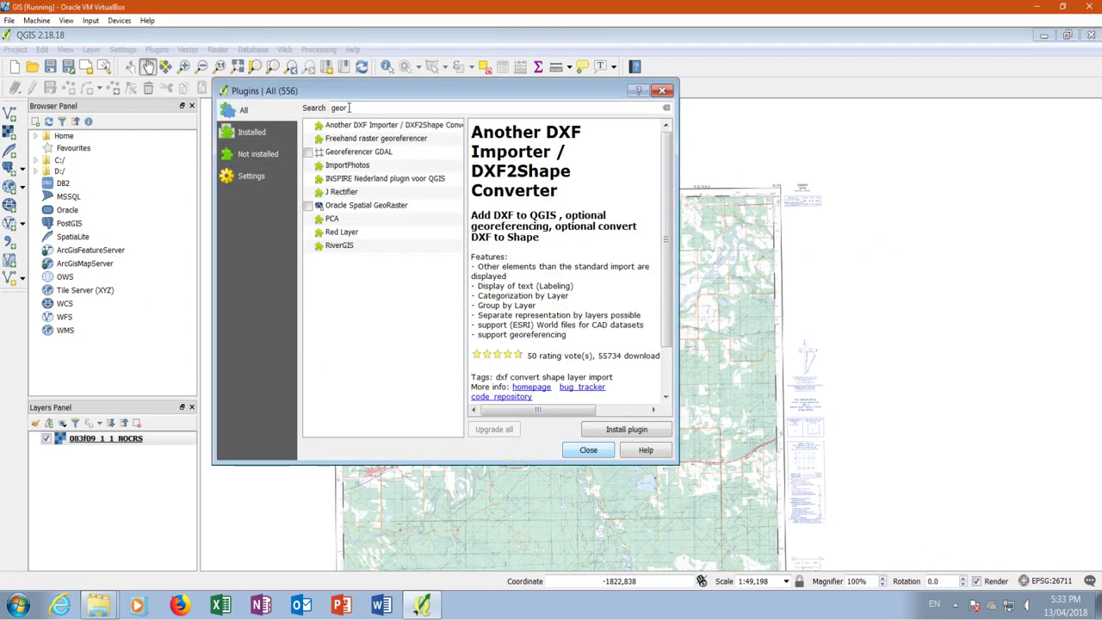
left_click_drag(350, 108, 293, 115)
type("geo")
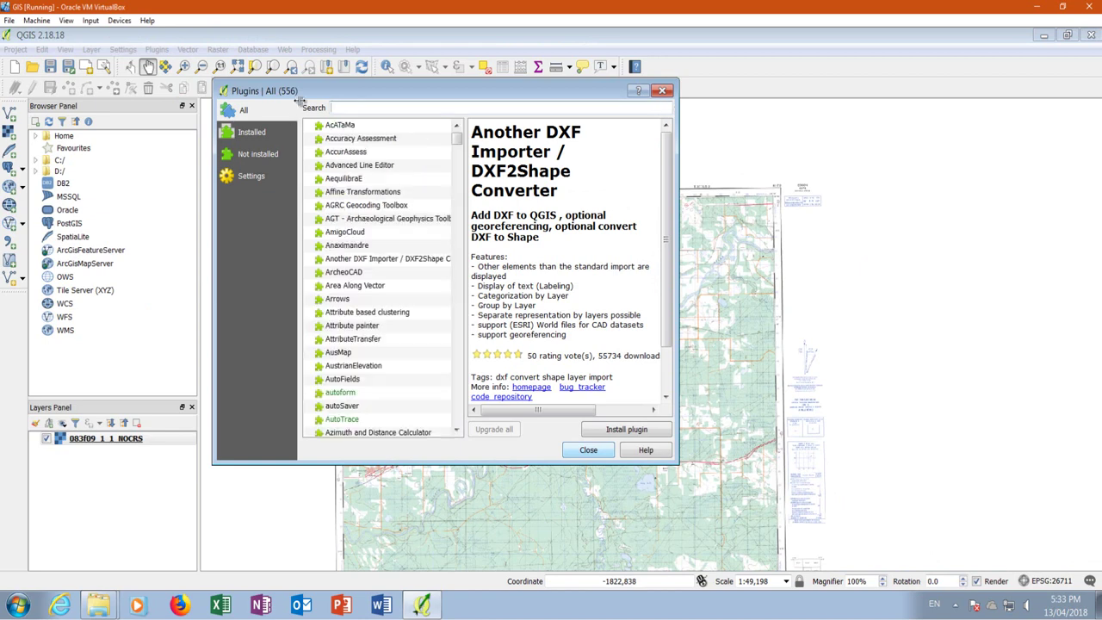
type("r")
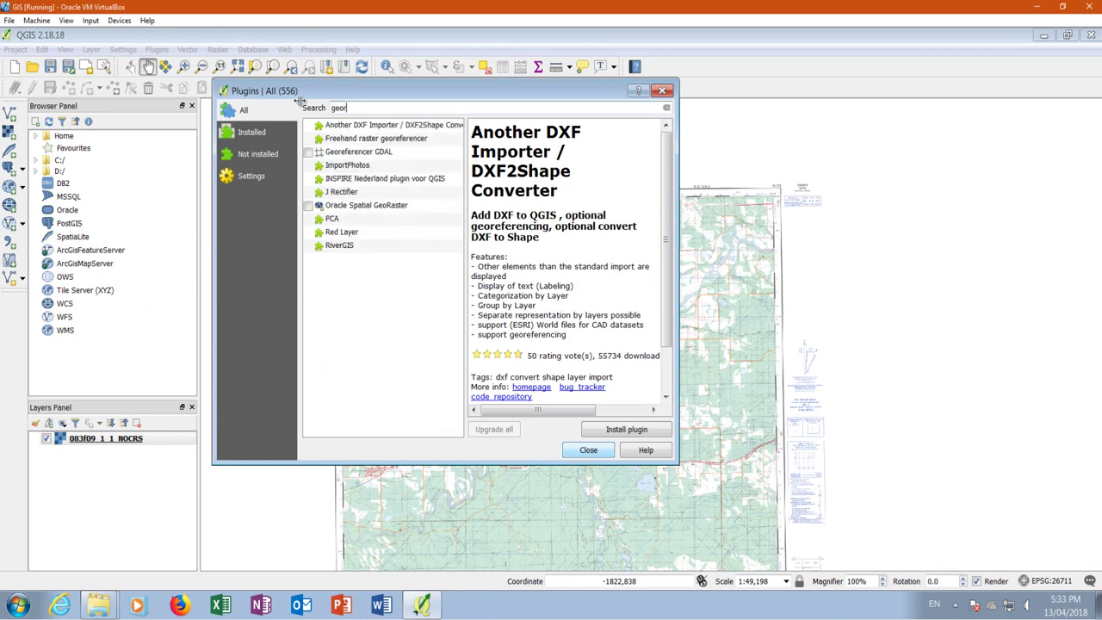
left_click(308, 153)
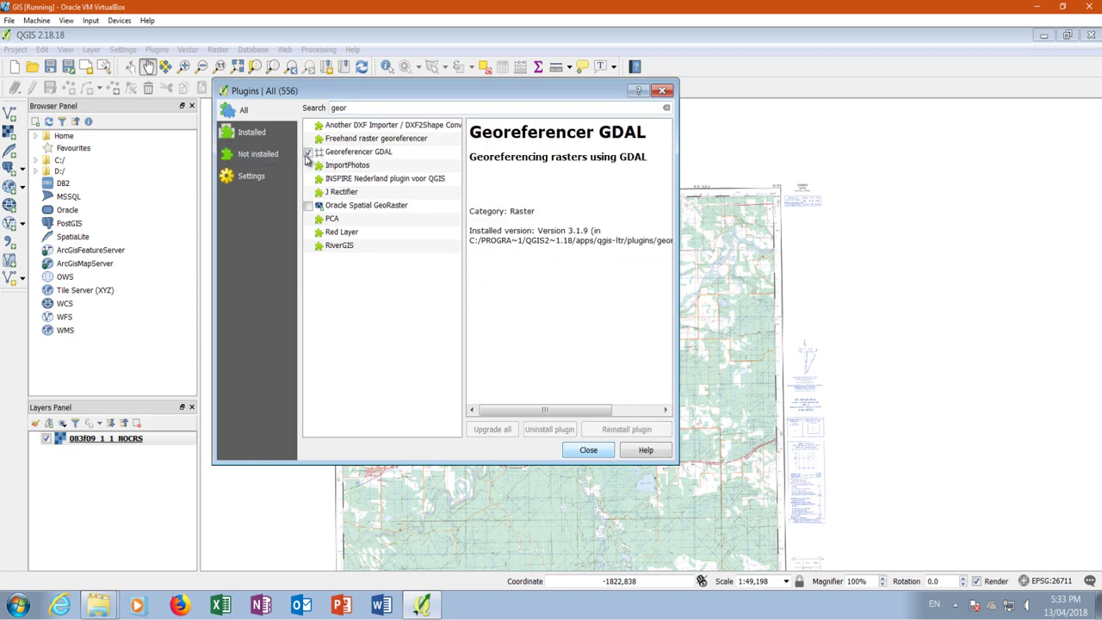
left_click(589, 449)
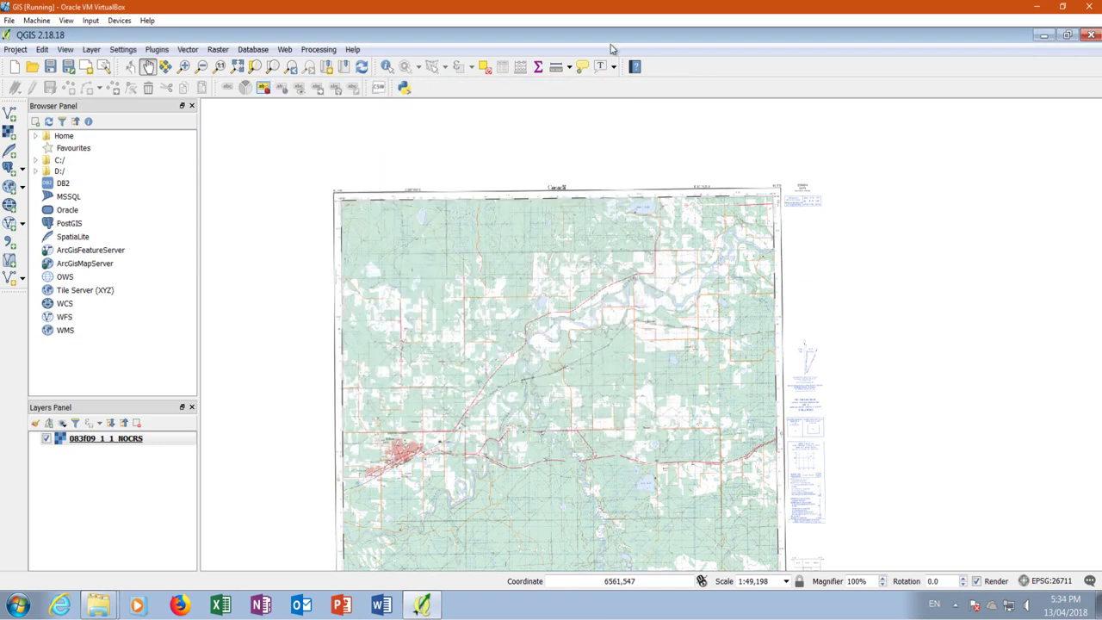
Open the Georeferencer and load 083f09_1_1_NOCRS into it with NAD27 / UTM zone 11N.
left_click(225, 52)
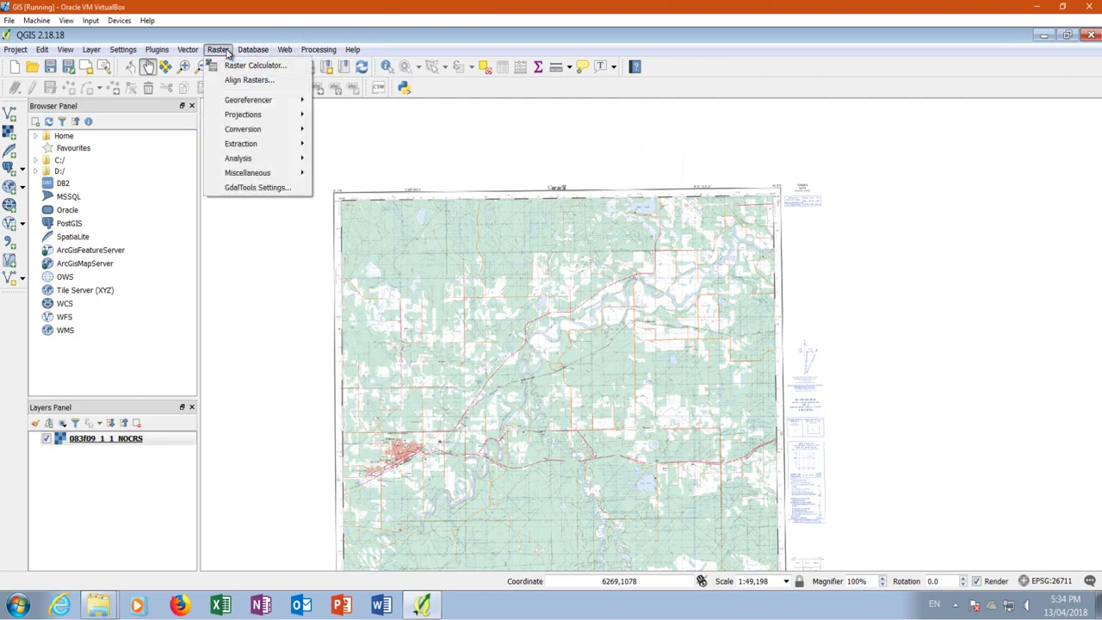
mouse_move(234, 102)
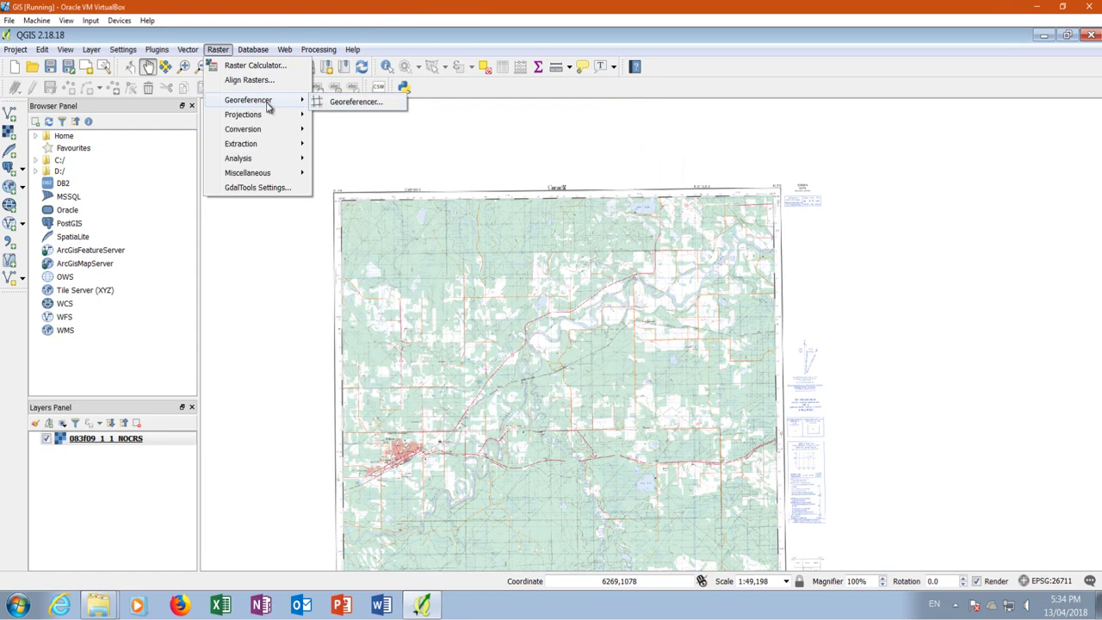
left_click(363, 101)
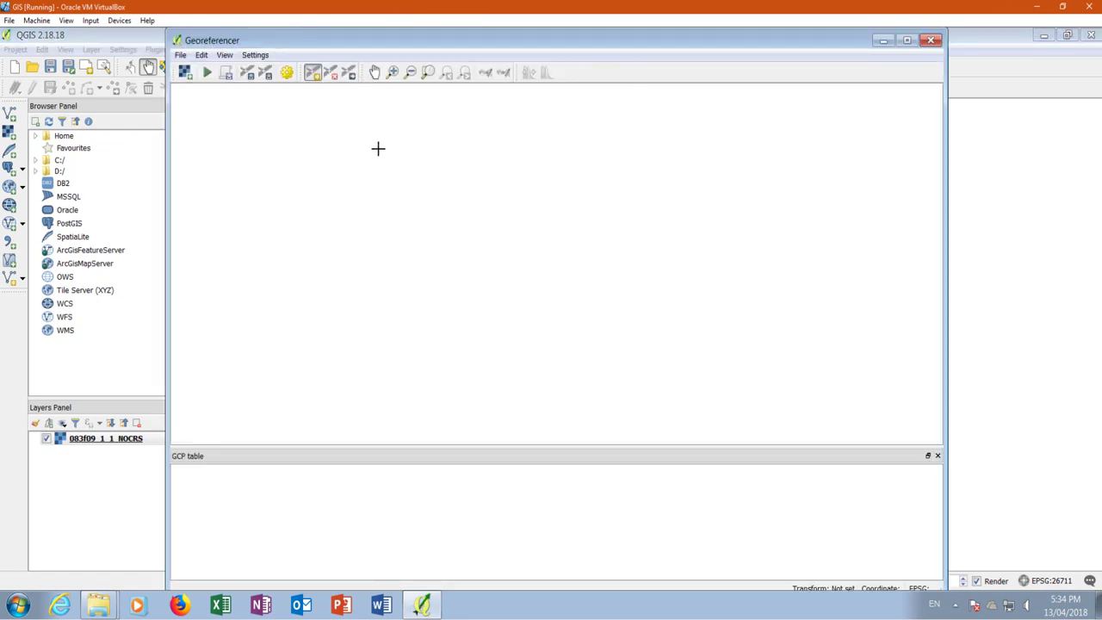
left_click(185, 75)
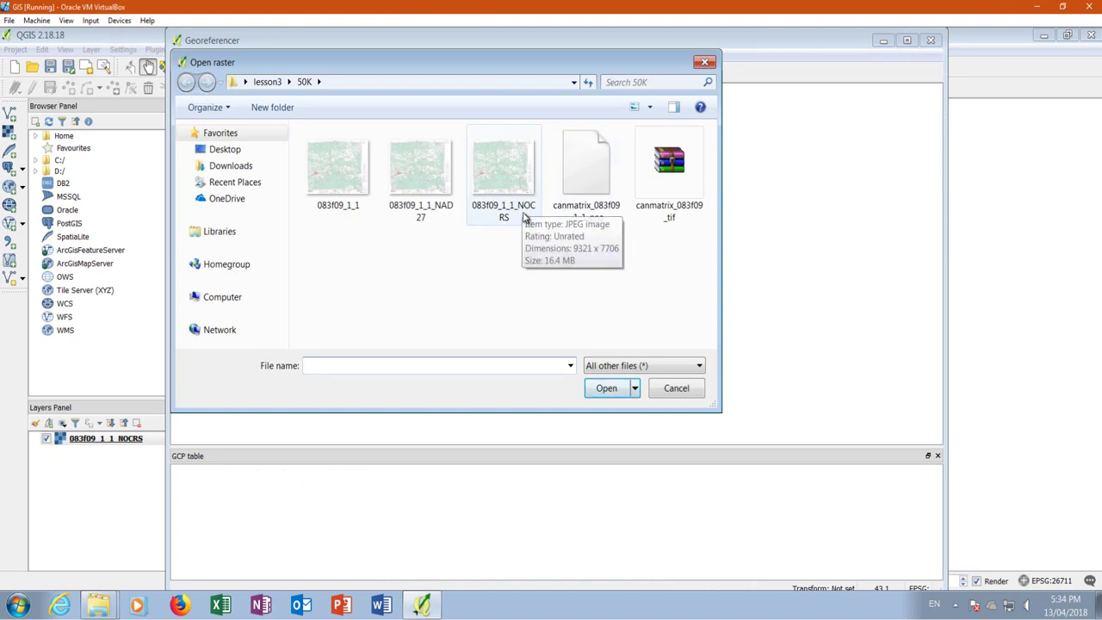
left_click(517, 148)
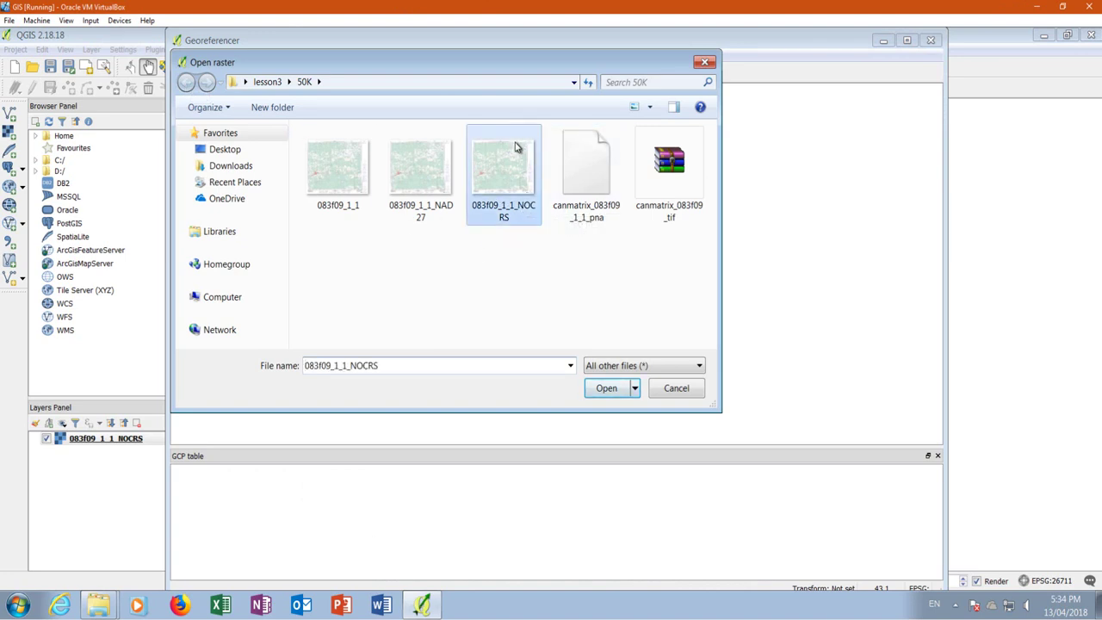
left_click(606, 387)
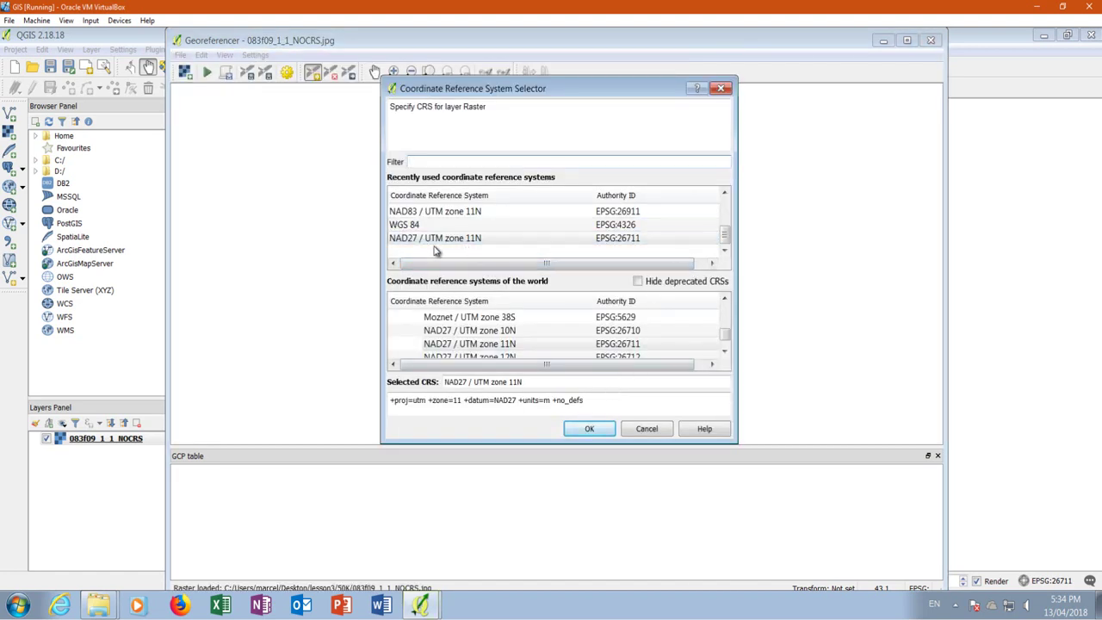
left_click(587, 430)
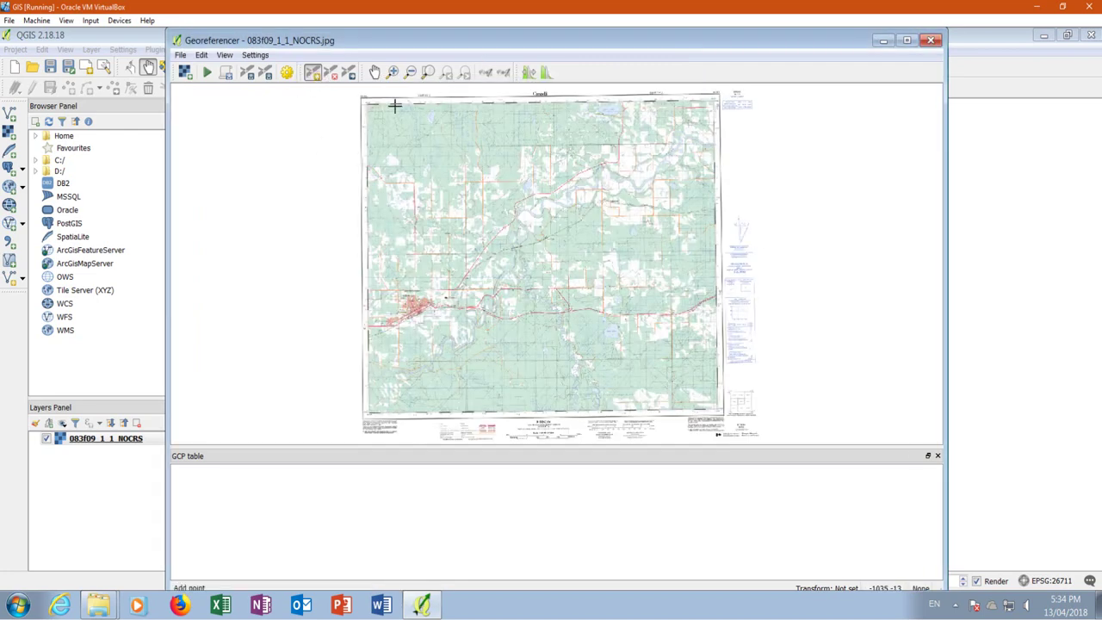
Add the top-left corner control point with its UTM easting and northing values.
scroll(382, 98, "up", 3)
scroll(240, 100, "up", 1)
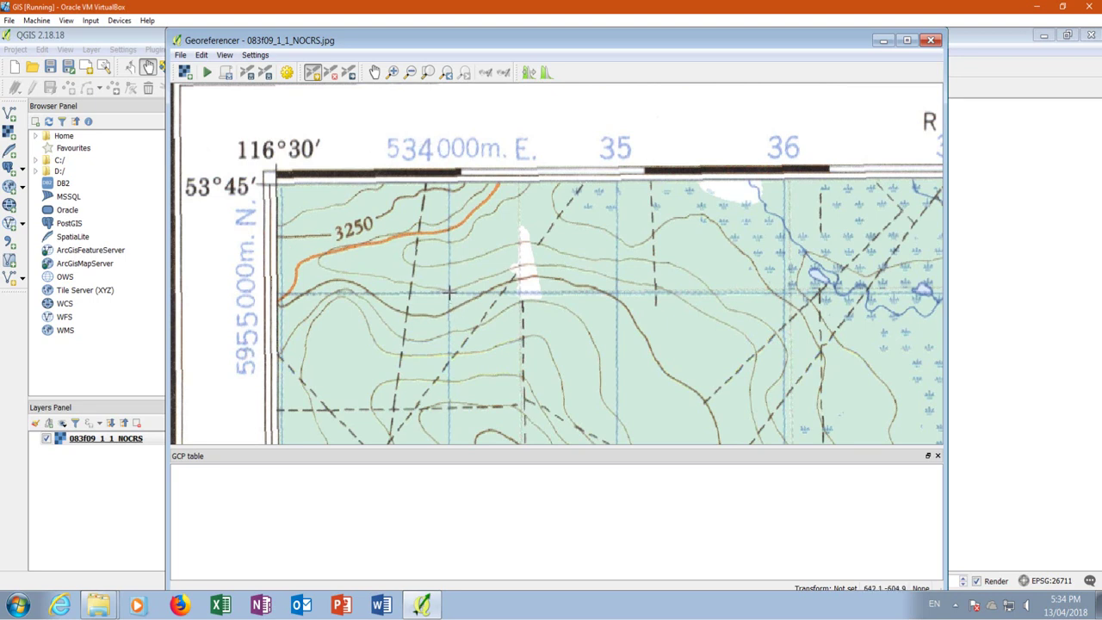
left_click(448, 292)
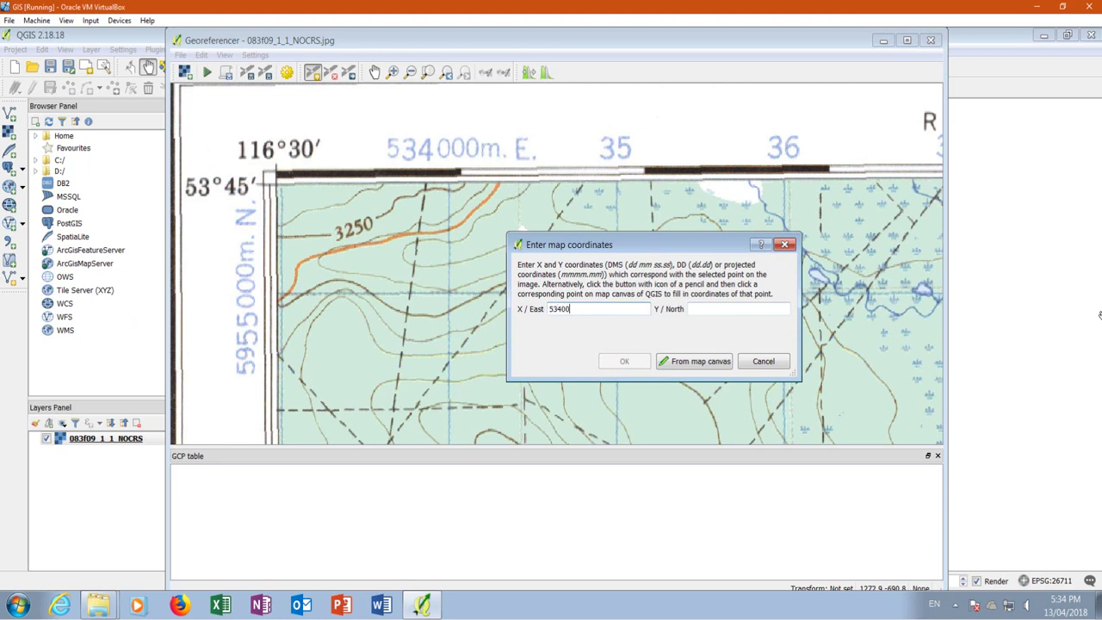
left_click(720, 307)
type("5955000")
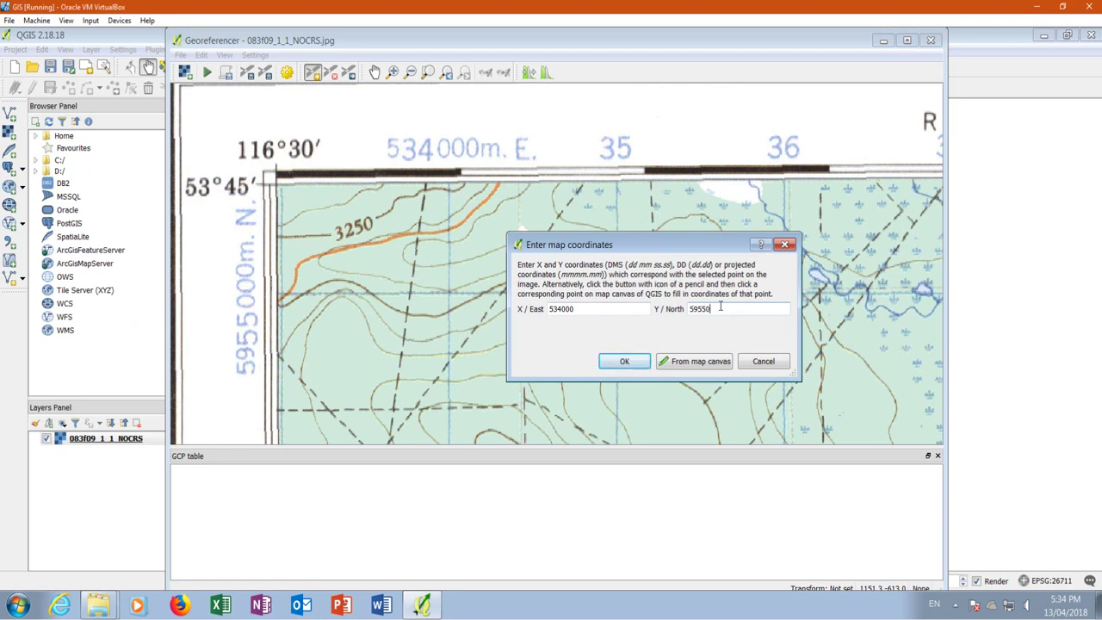
left_click(625, 361)
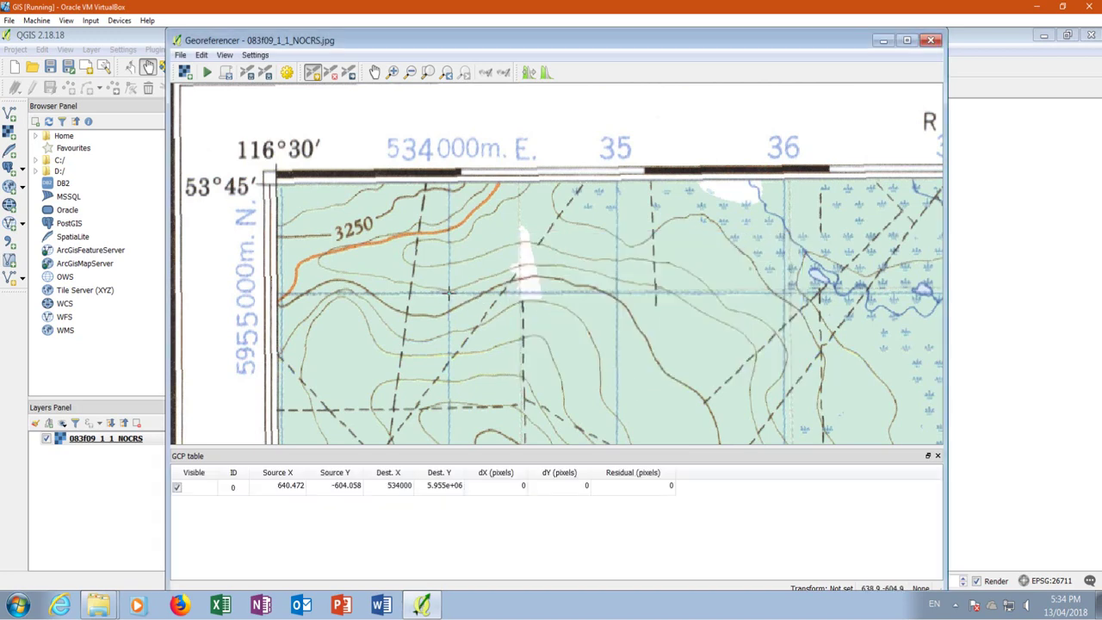
Zoom to the top-right corner and place its control point.
scroll(404, 287, "down", 5)
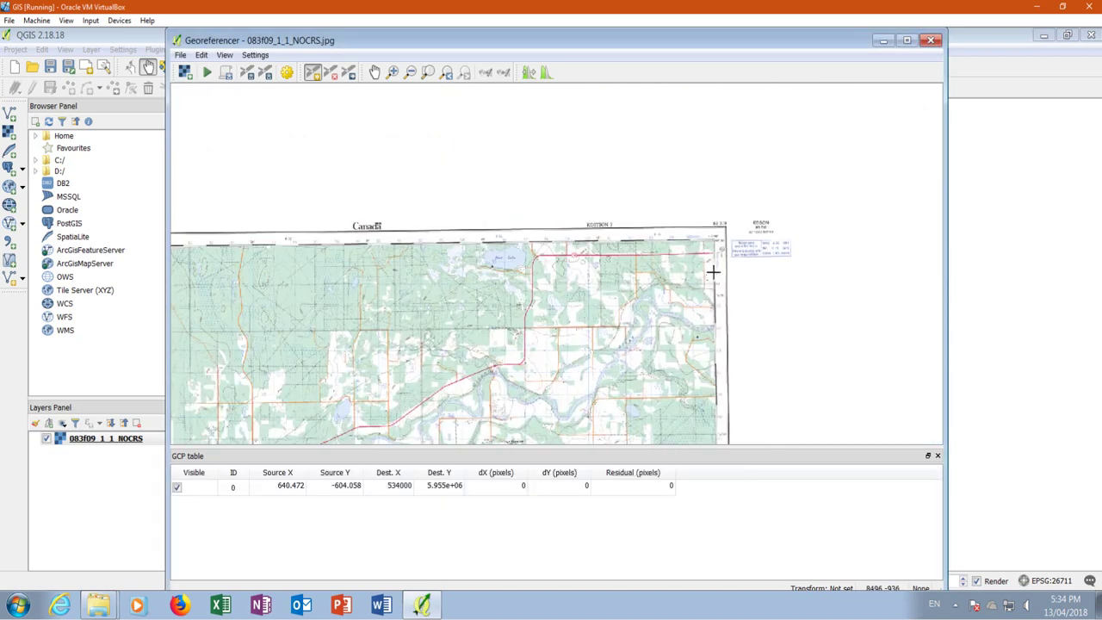
scroll(679, 228, "up", 4)
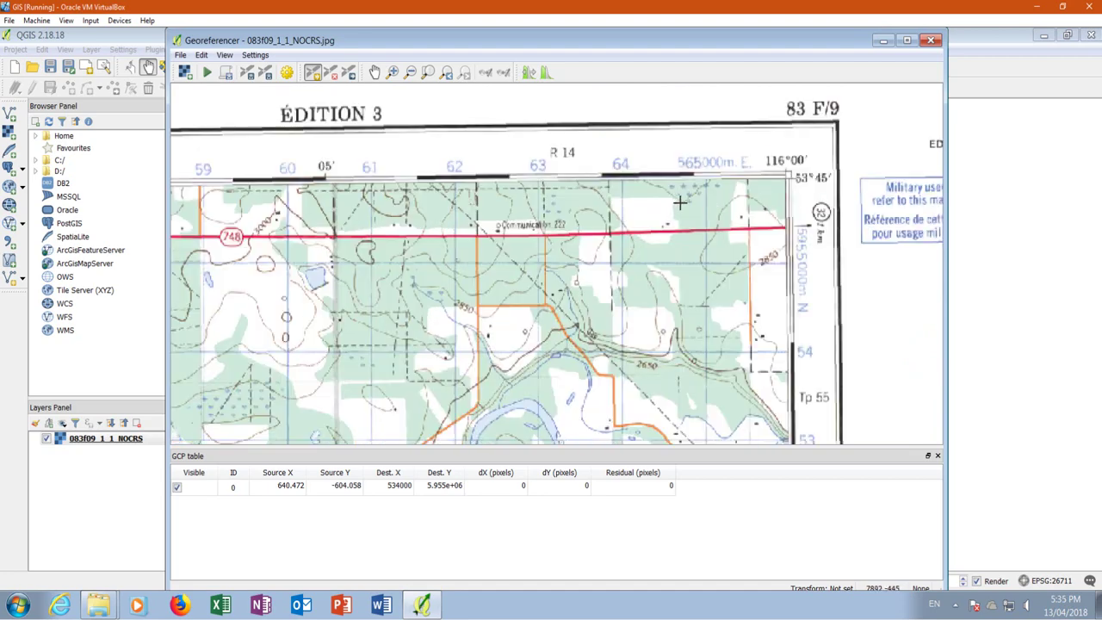
scroll(848, 215, "up", 2)
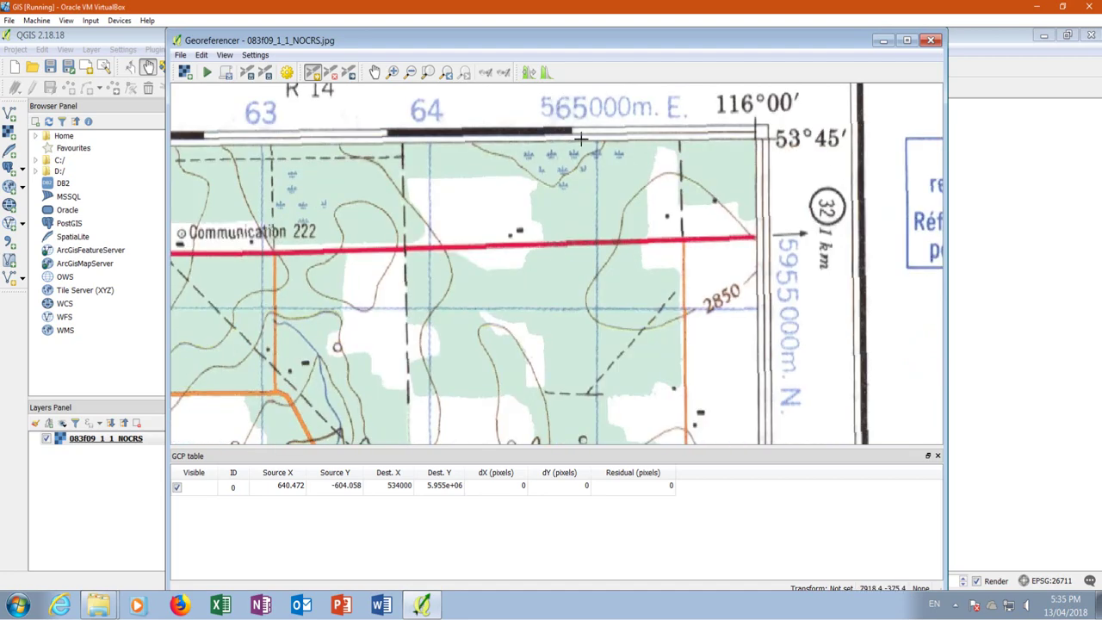
left_click(596, 308)
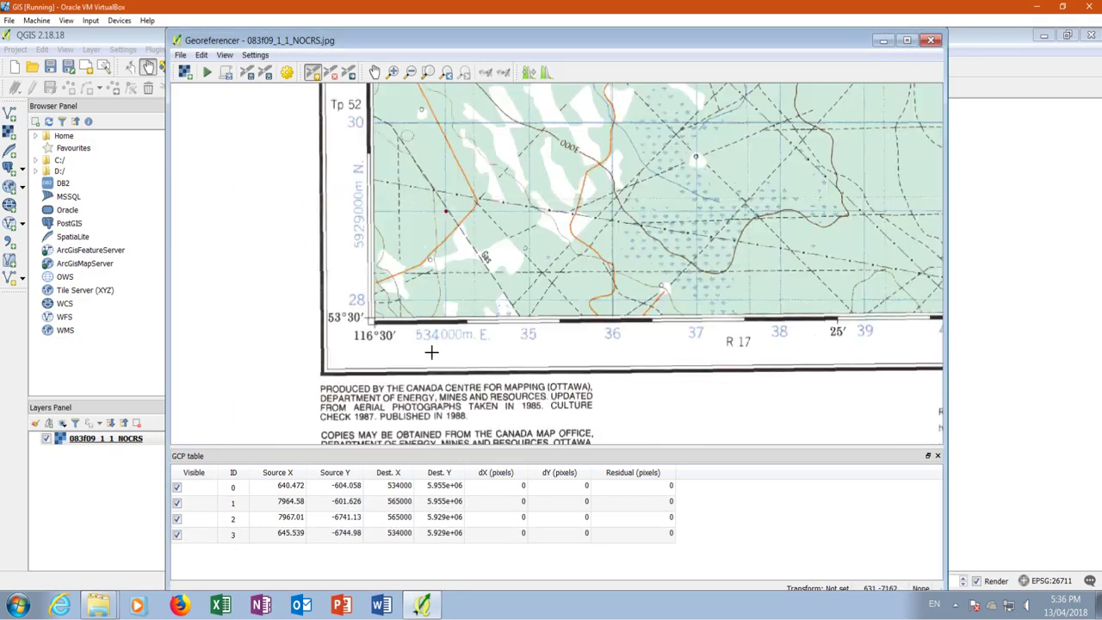
scroll(443, 363, "down", 1)
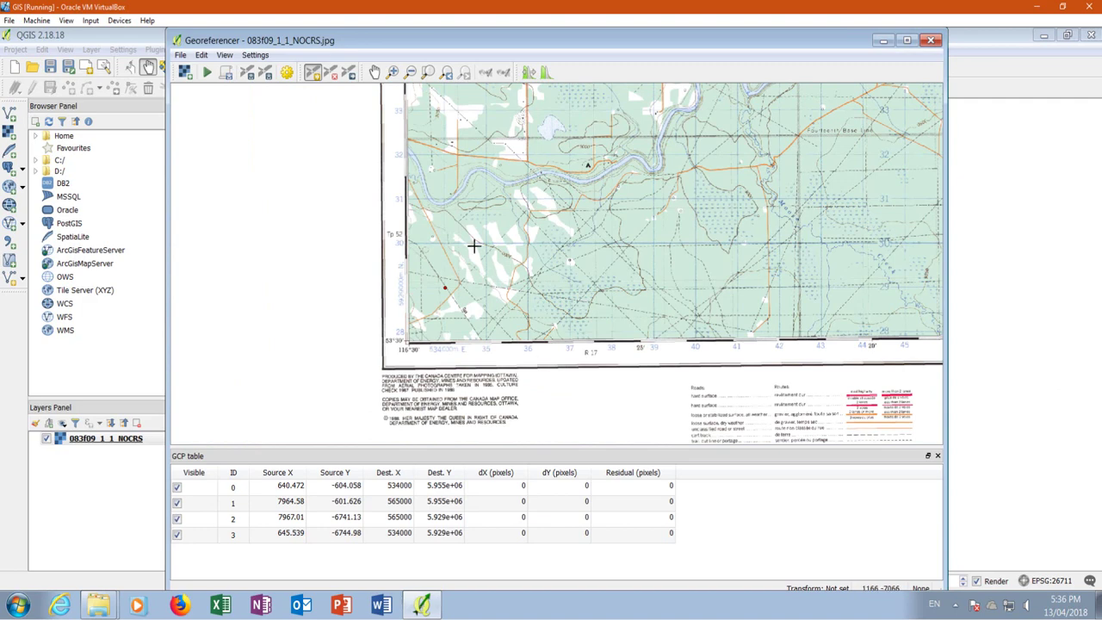
scroll(501, 273, "down", 3)
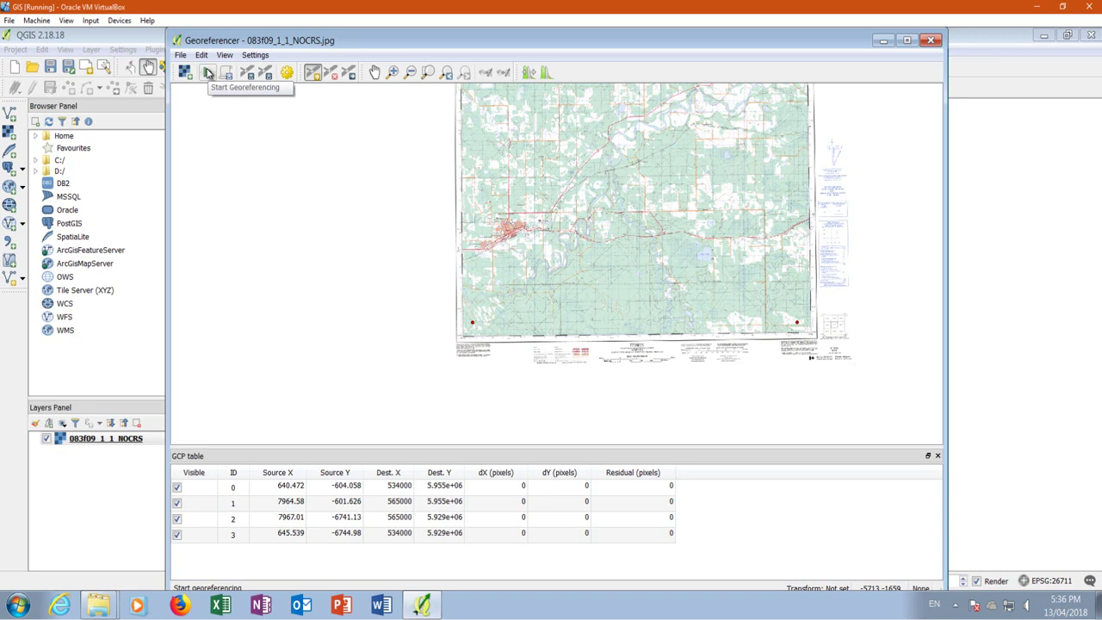
Set the transformation to Polynomial 1 with target SRS NAD27 / UTM zone 11N.
left_click(207, 74)
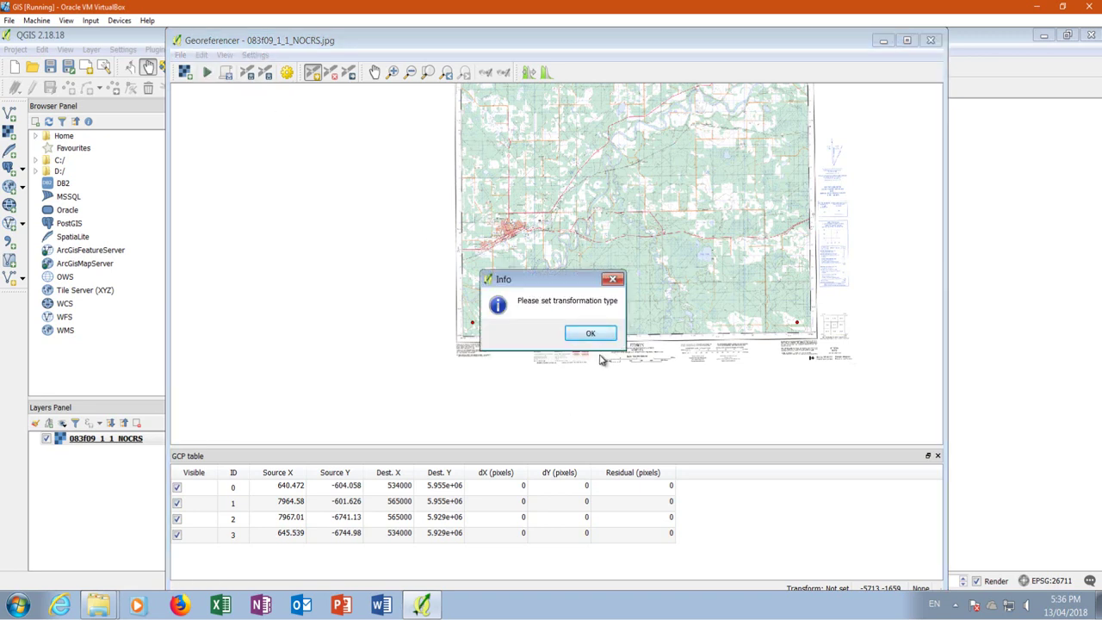
left_click(590, 335)
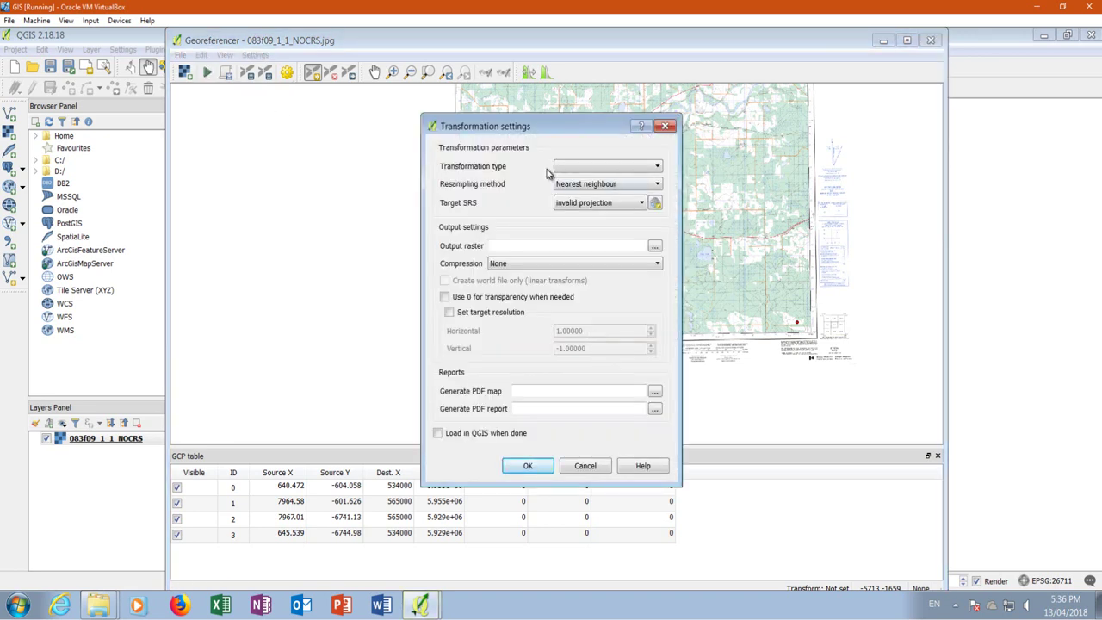
left_click(602, 168)
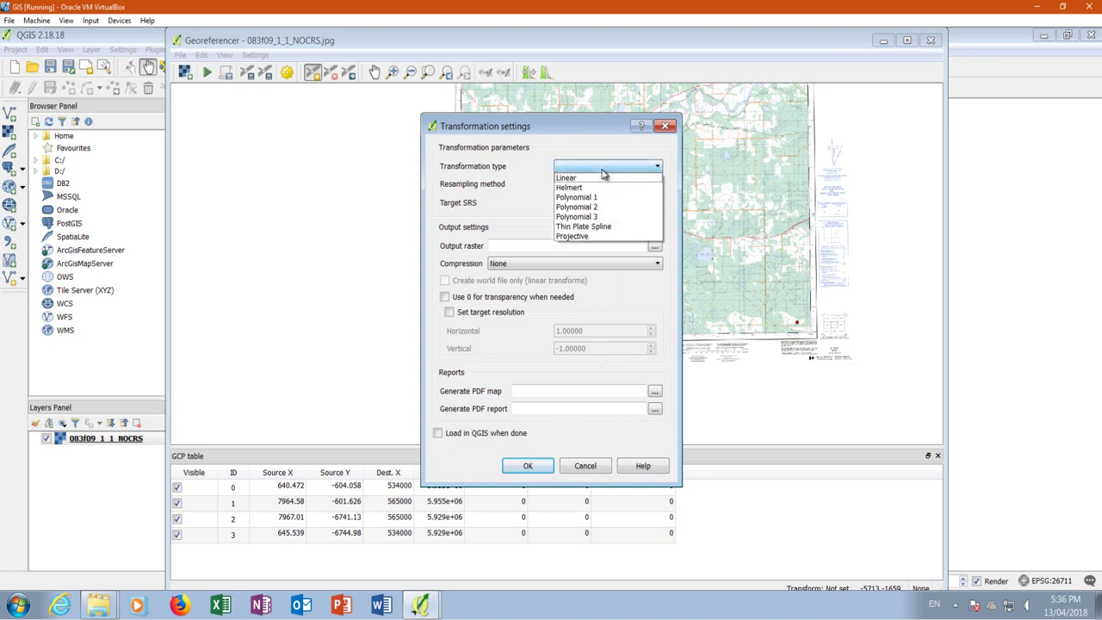
left_click(563, 199)
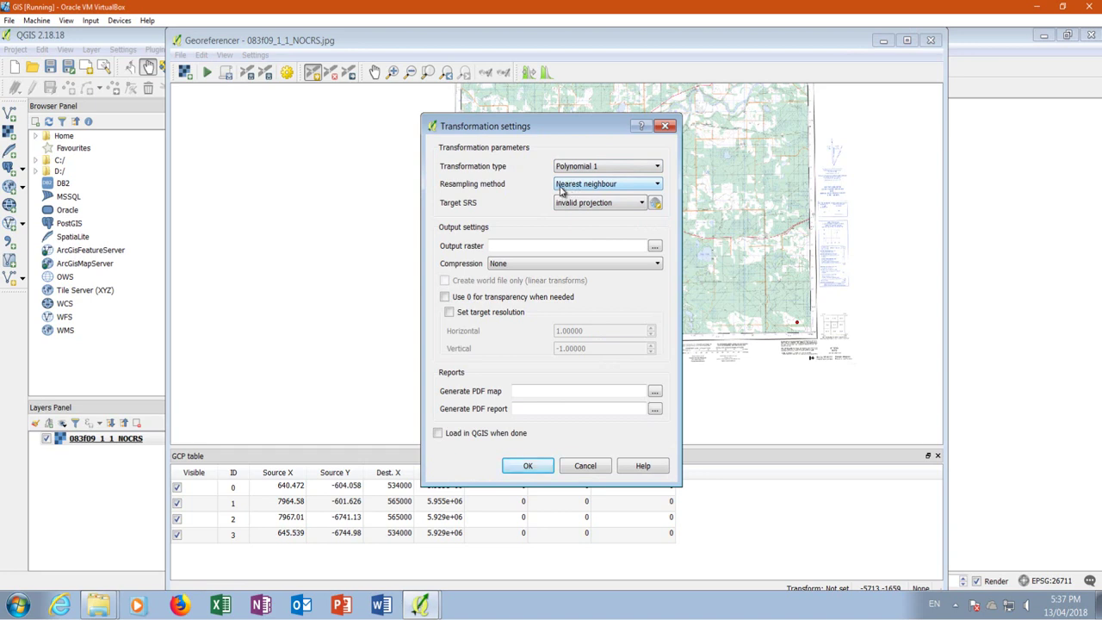
left_click(592, 204)
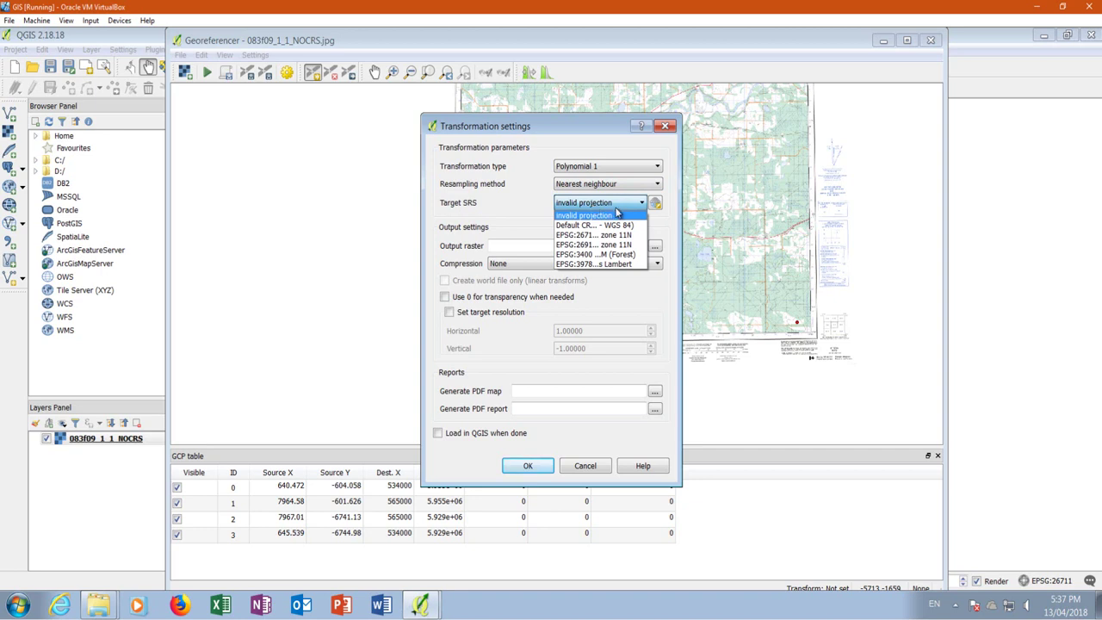
left_click(655, 203)
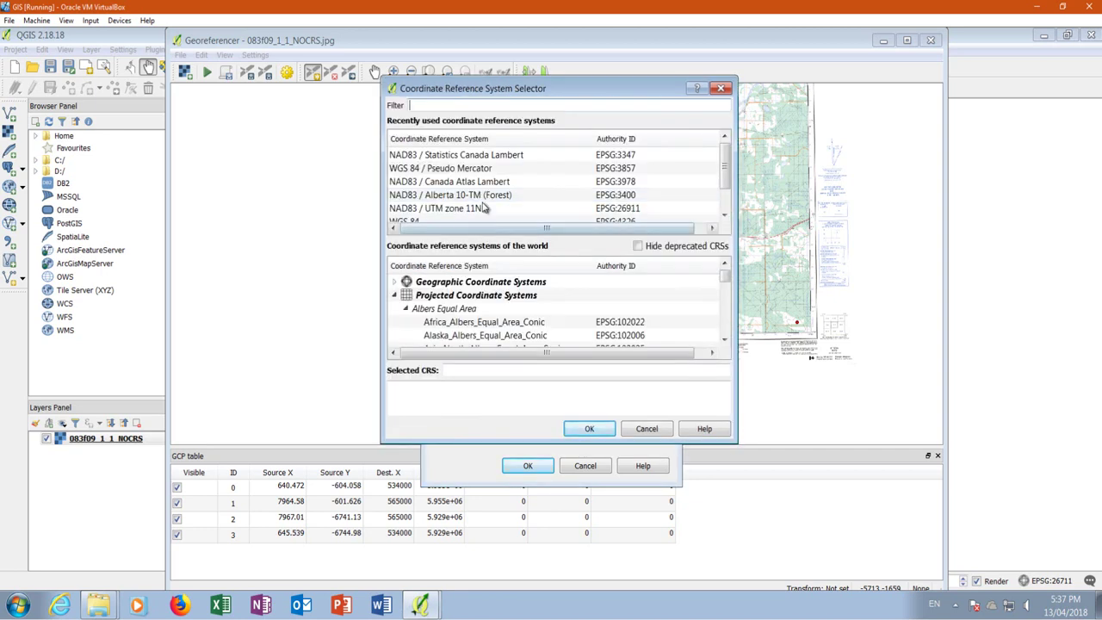
scroll(456, 203, "down", 1)
left_click(453, 209)
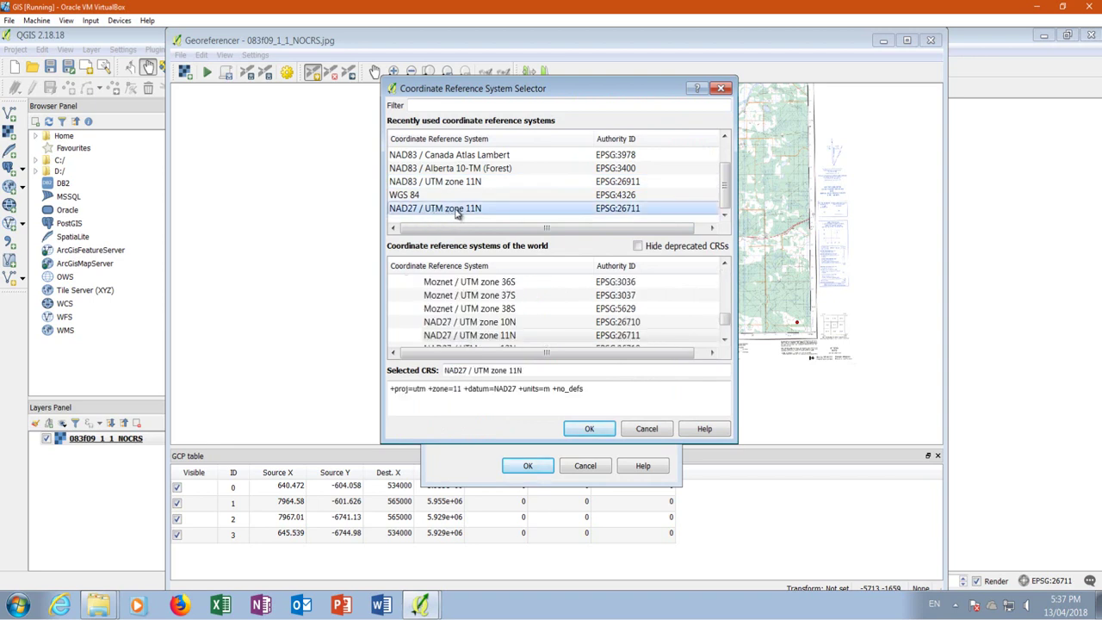
left_click(600, 432)
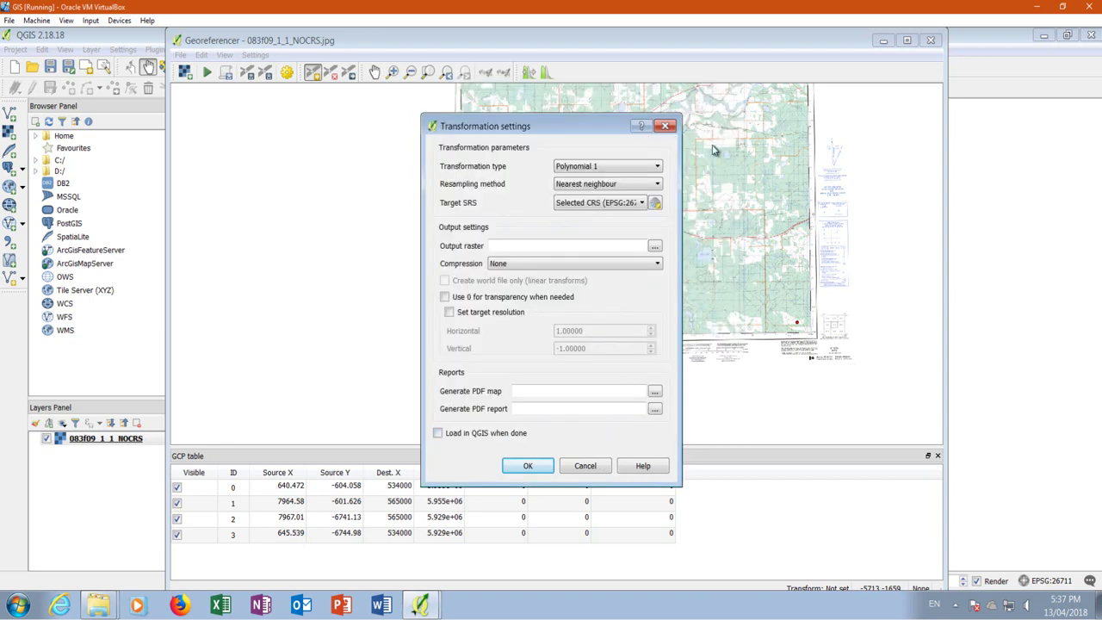
Save the output raster as 083f09_1_1_NOCRS_modified_NAD27.tif.
left_click(654, 246)
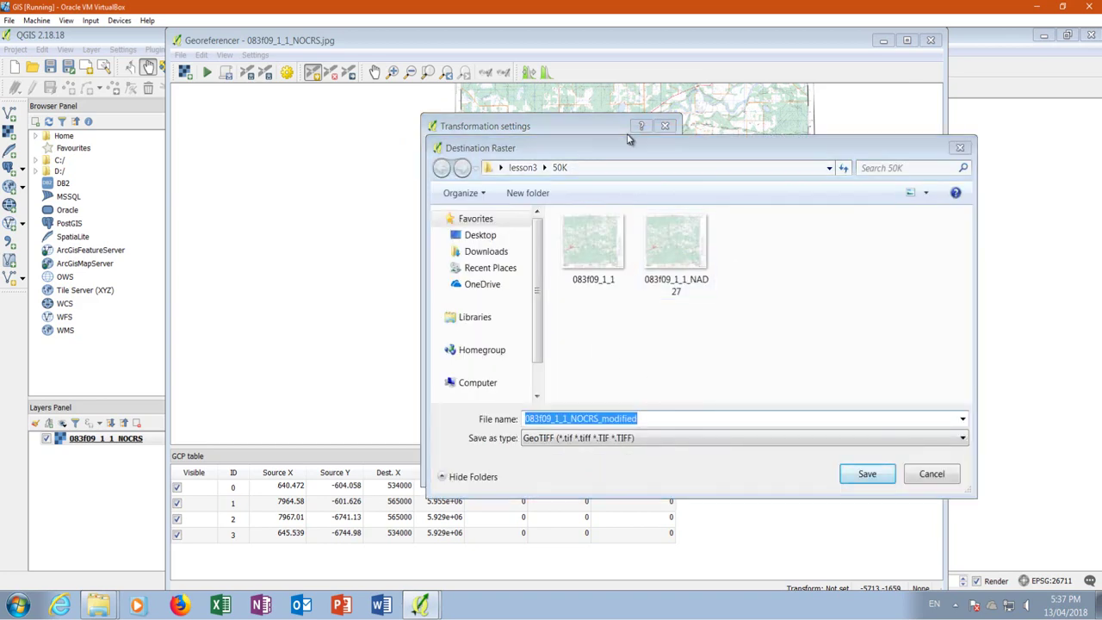
left_click_drag(636, 153, 492, 188)
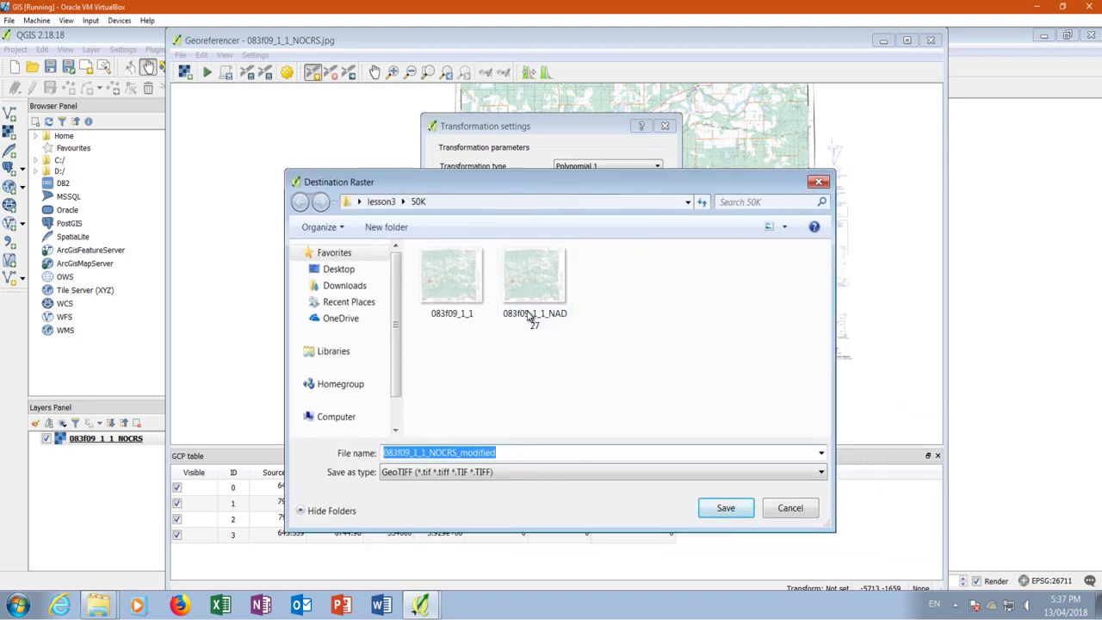
left_click(476, 453)
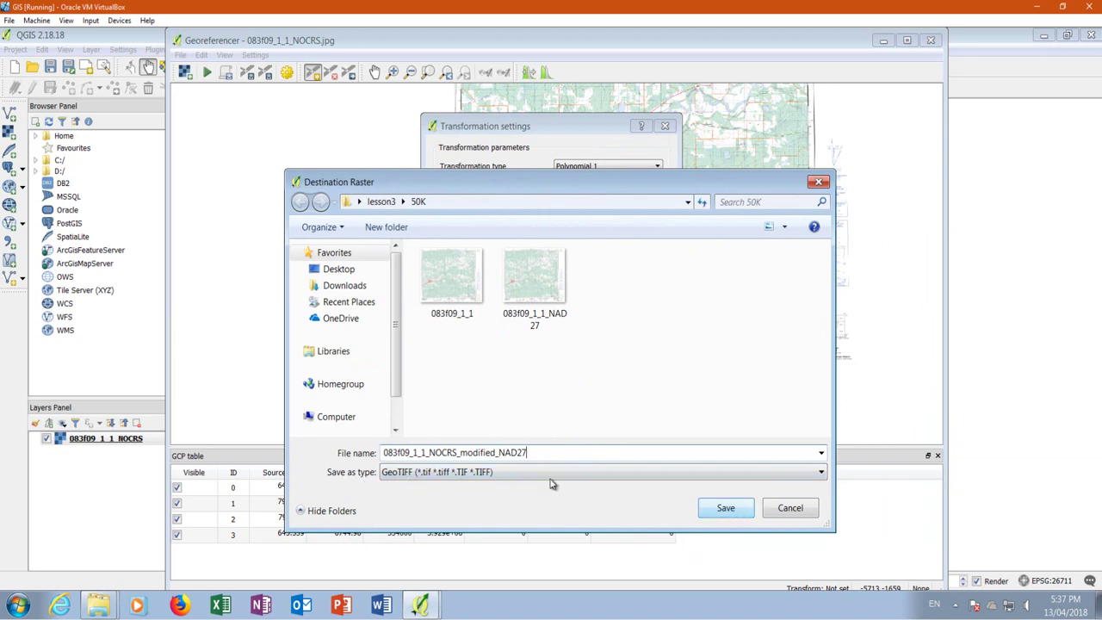
left_click(728, 508)
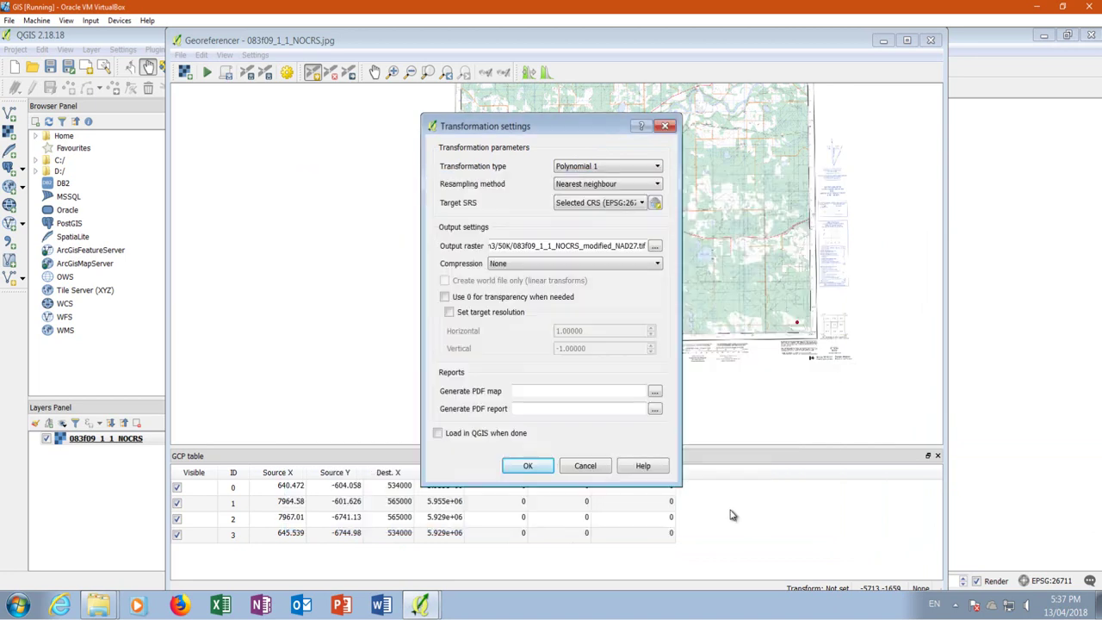
Accept the settings, run georeferencing, then close the Georeferencer discarding the GCPs.
left_click(531, 465)
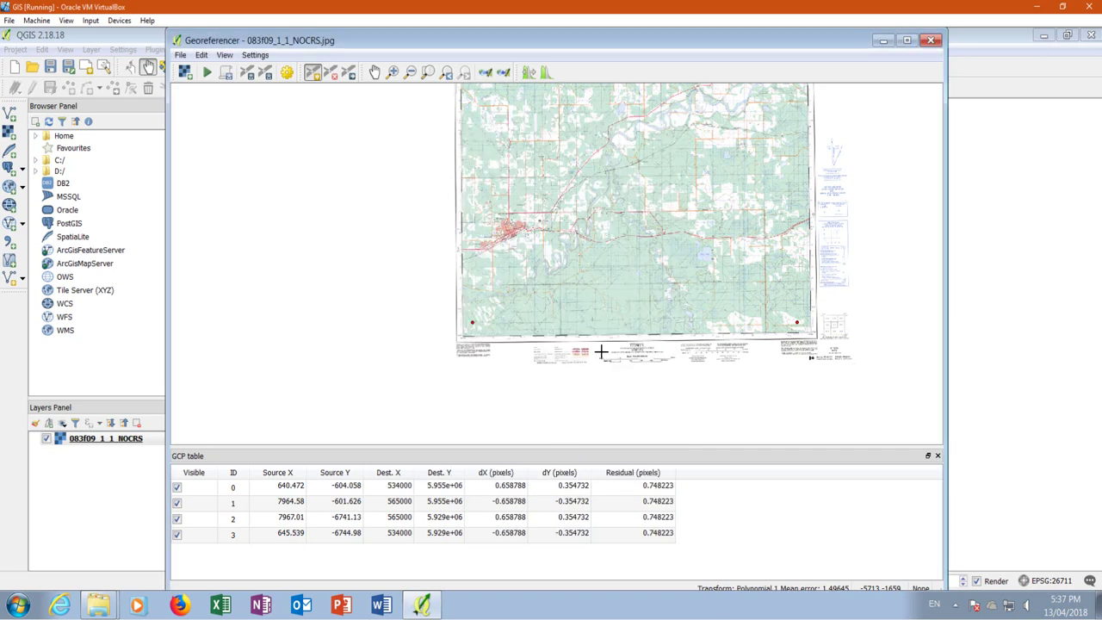
left_click(207, 74)
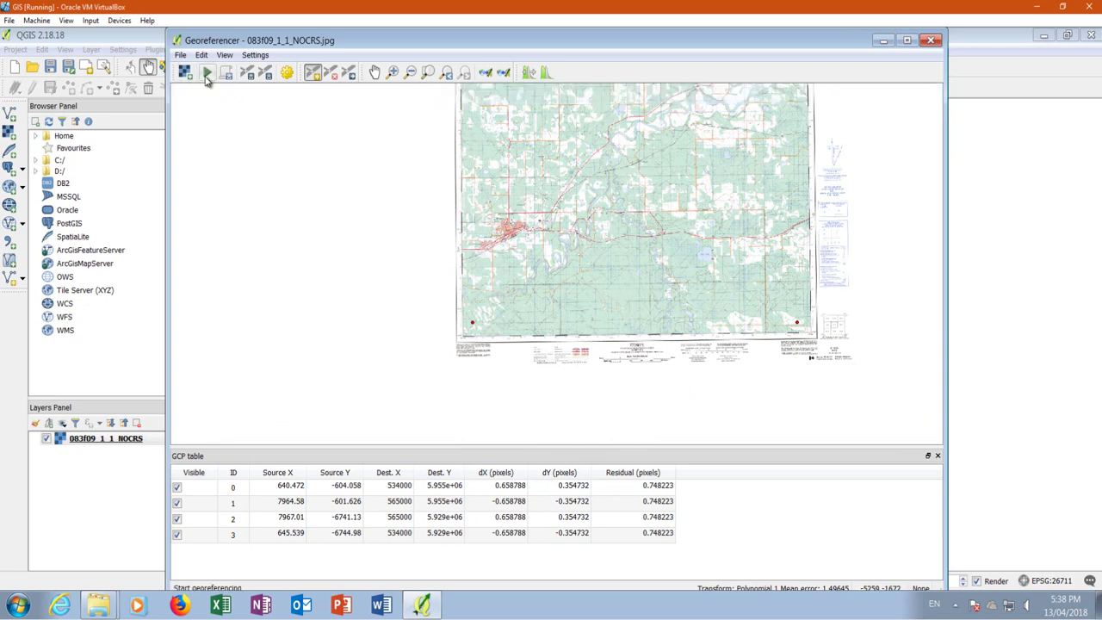
left_click(206, 75)
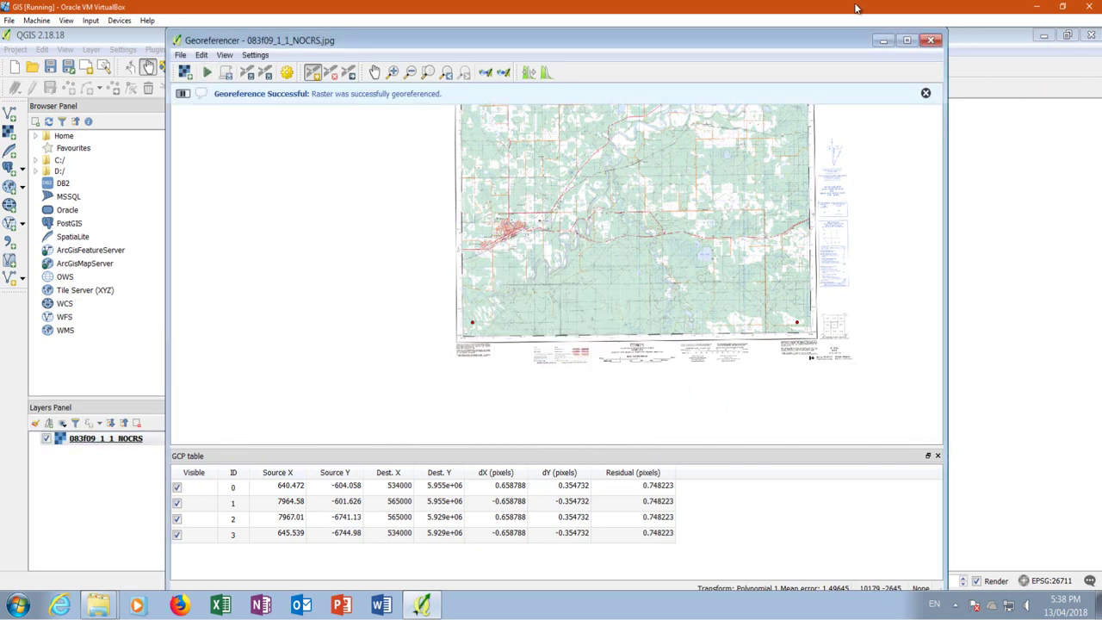
left_click(930, 42)
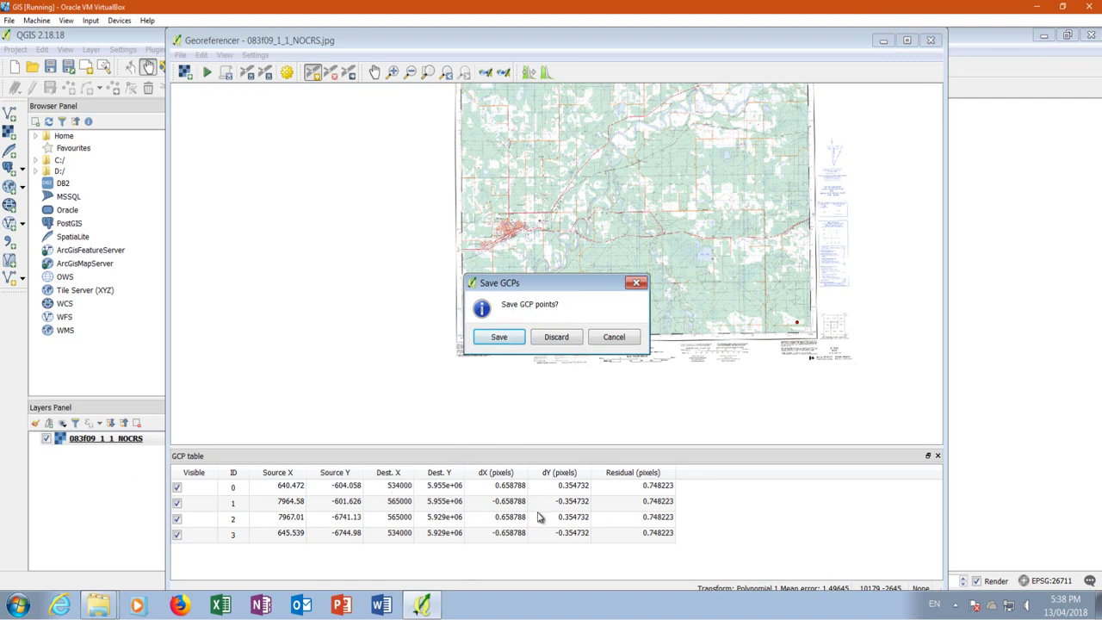
left_click(556, 337)
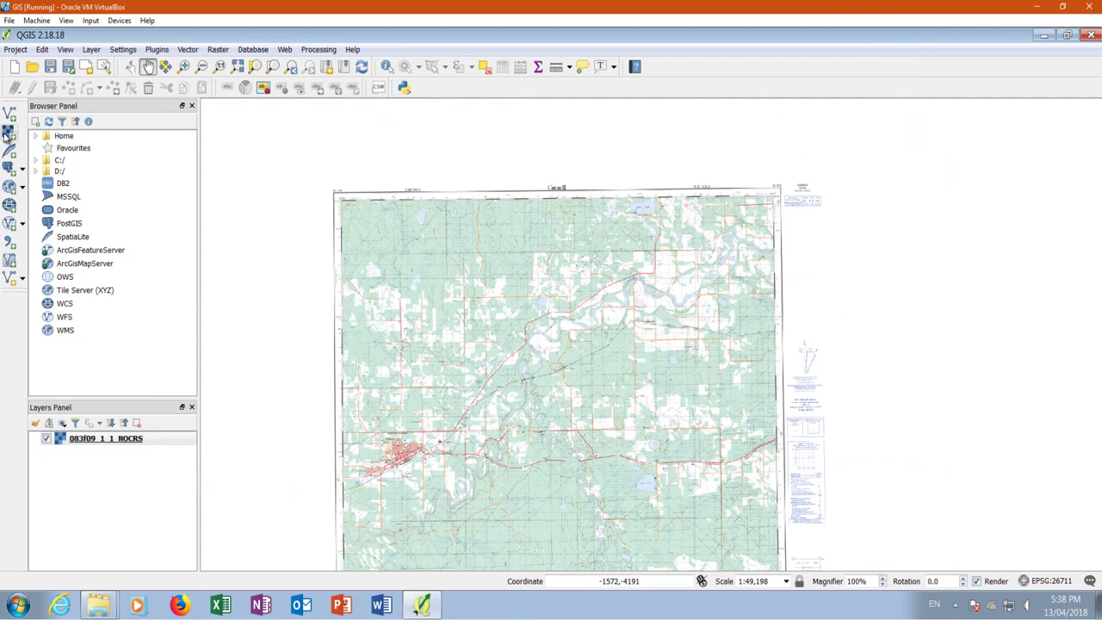
Add 083f09_1_1_NOCRS_modified_NAD27 as a raster layer and hide the original 083f09_1_1_NOCRS layer.
left_click(8, 131)
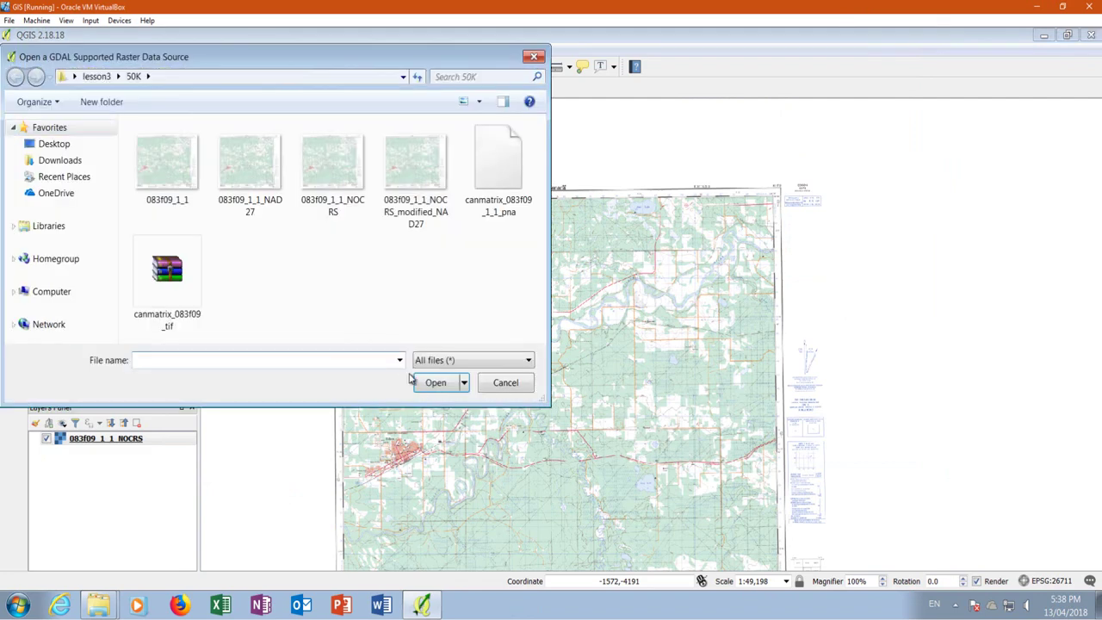
left_click(424, 177)
left_click(435, 384)
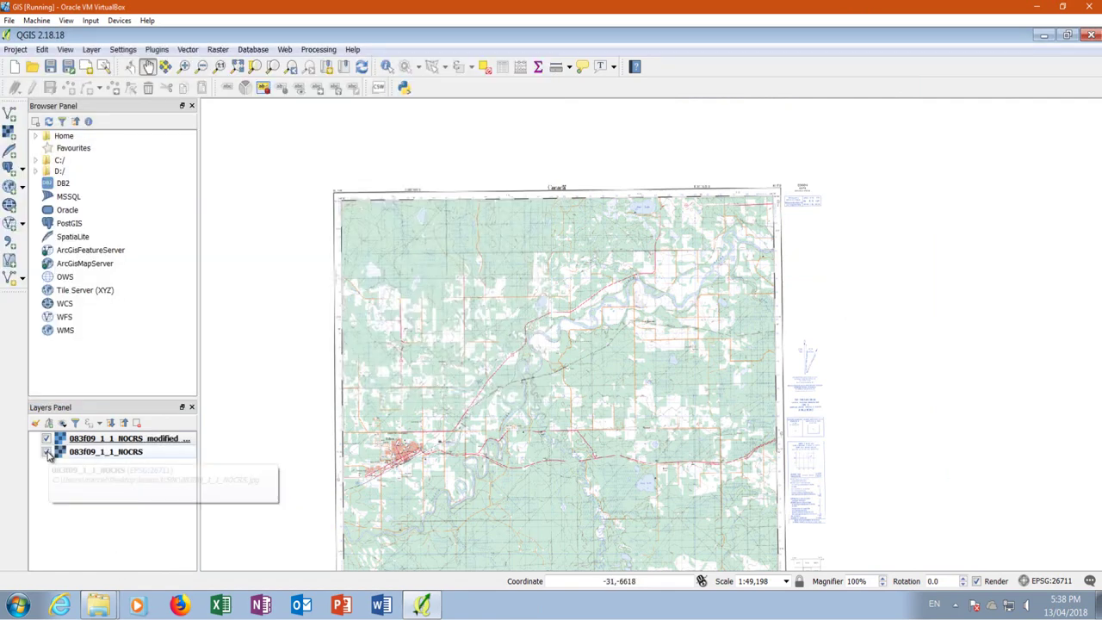
left_click(47, 451)
left_click(46, 452)
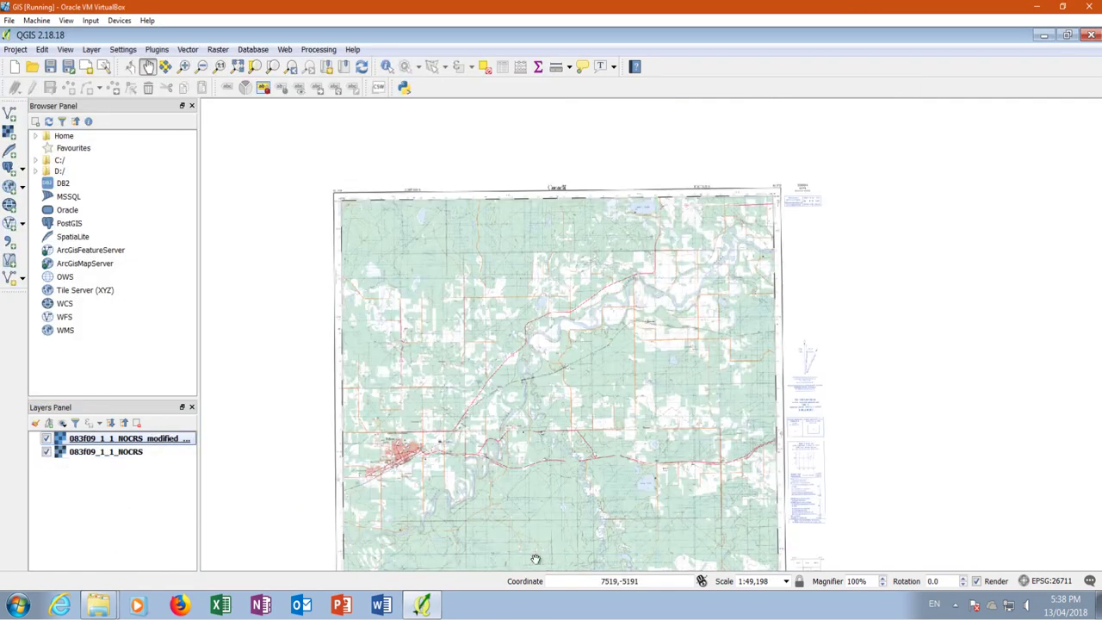
left_click(46, 451)
Zoom to the modified raster layer and set its CRS to NAD27 / UTM zone 11N.
right_click(116, 439)
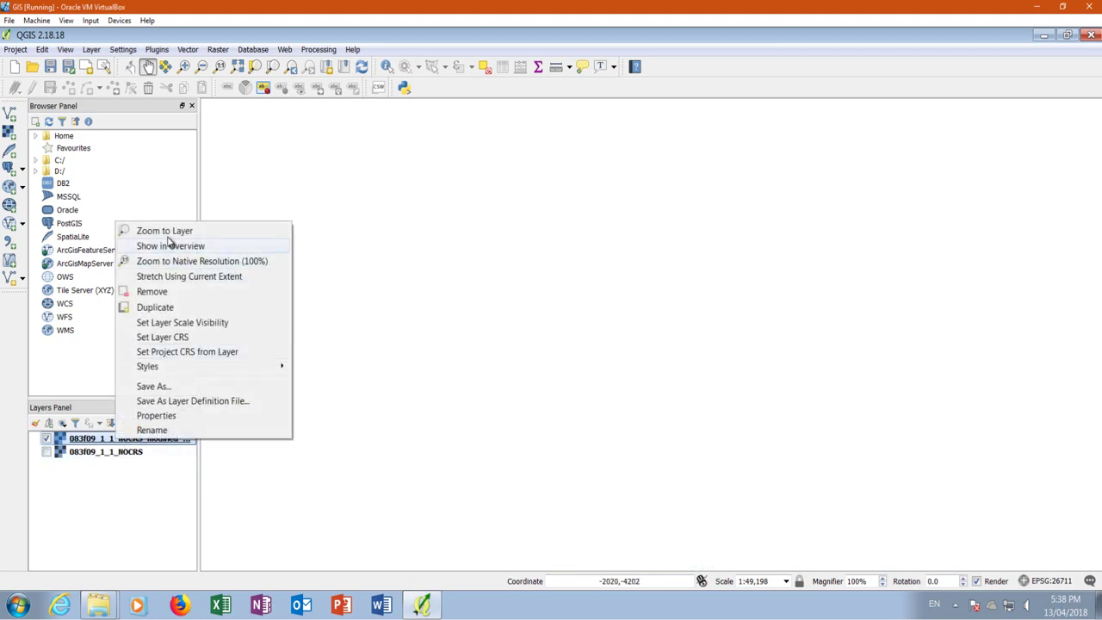
left_click(179, 238)
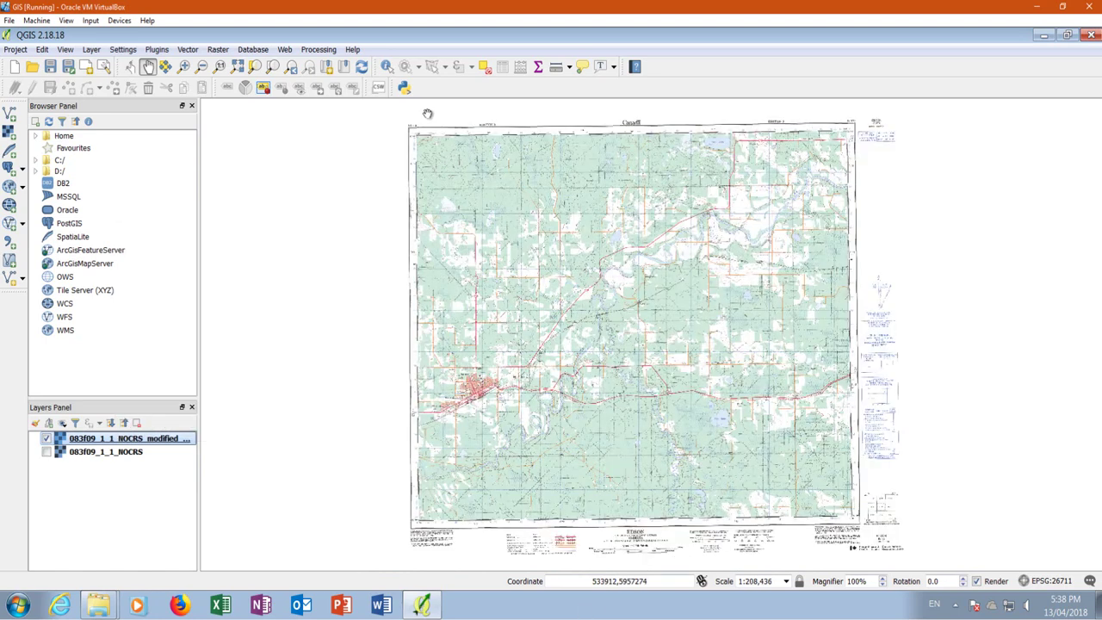
right_click(108, 442)
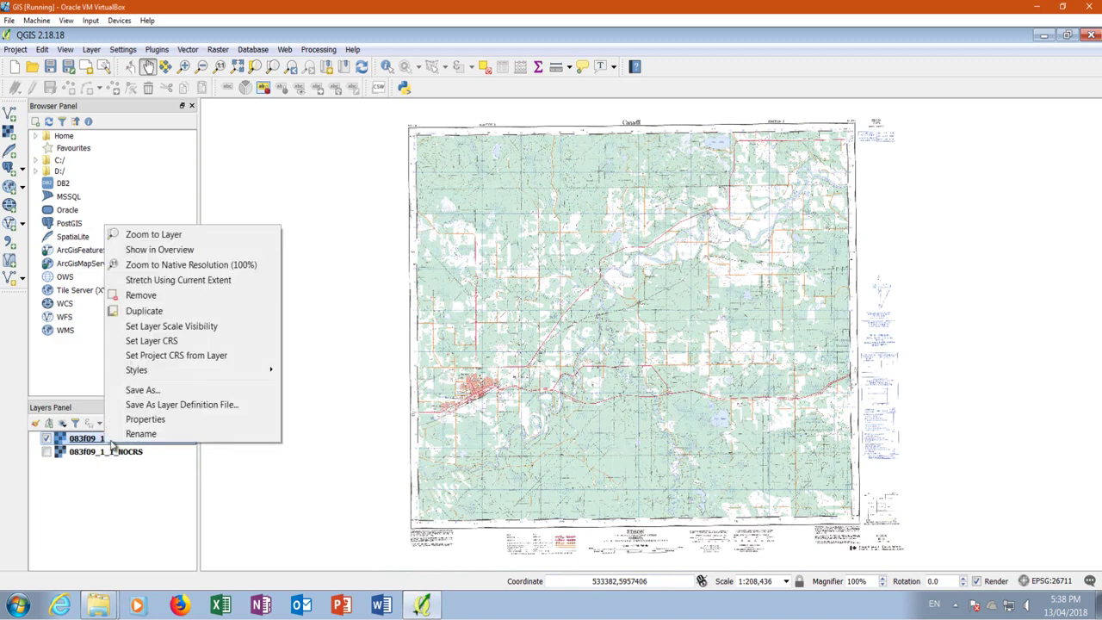
left_click(151, 341)
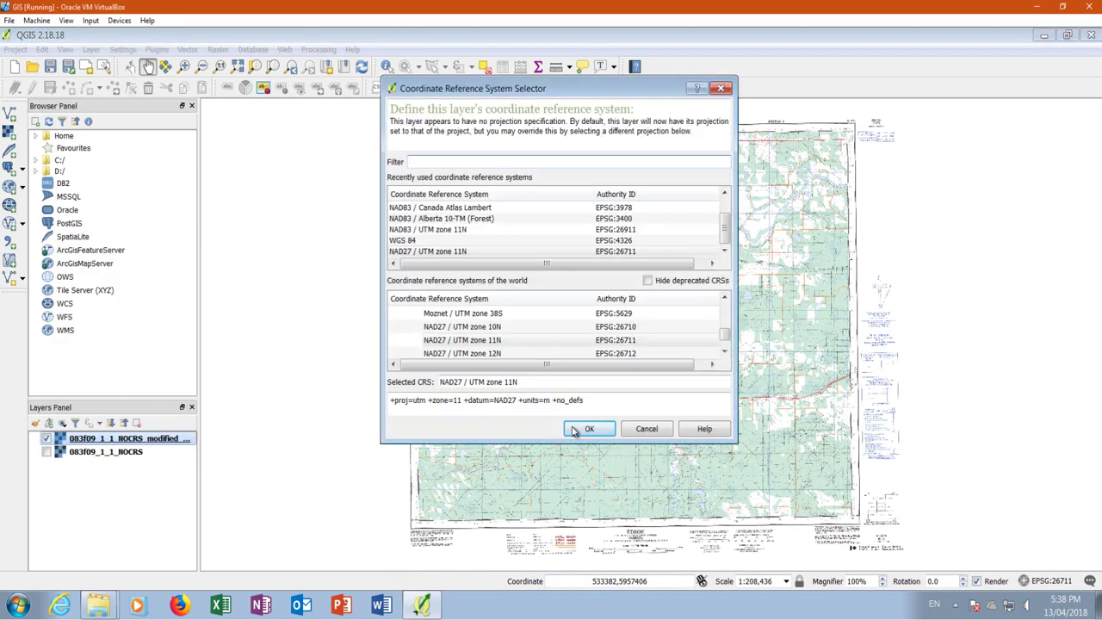
left_click(647, 429)
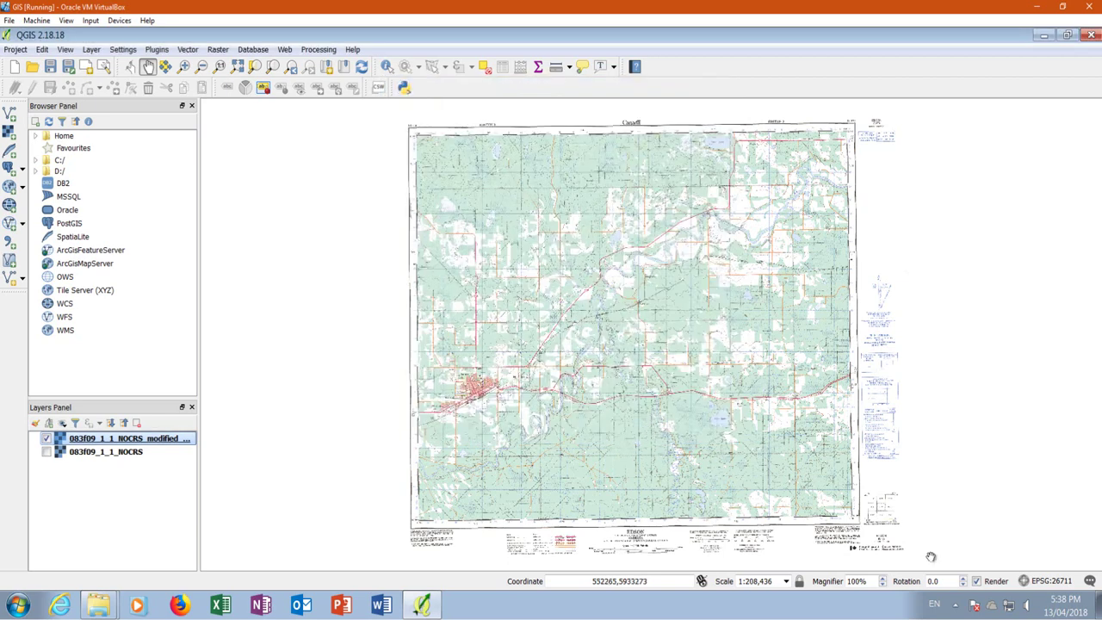
Set the project CRS to NAD27 / UTM zone 11N (EPSG:26711).
left_click(1052, 581)
left_click(747, 411)
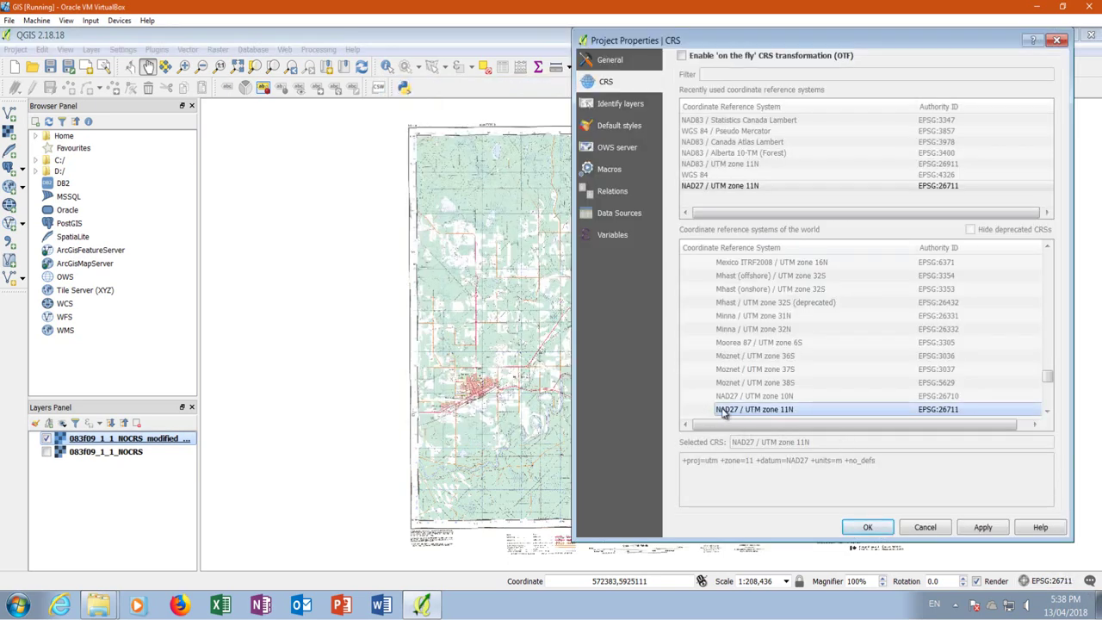
left_click(736, 444)
left_click(867, 528)
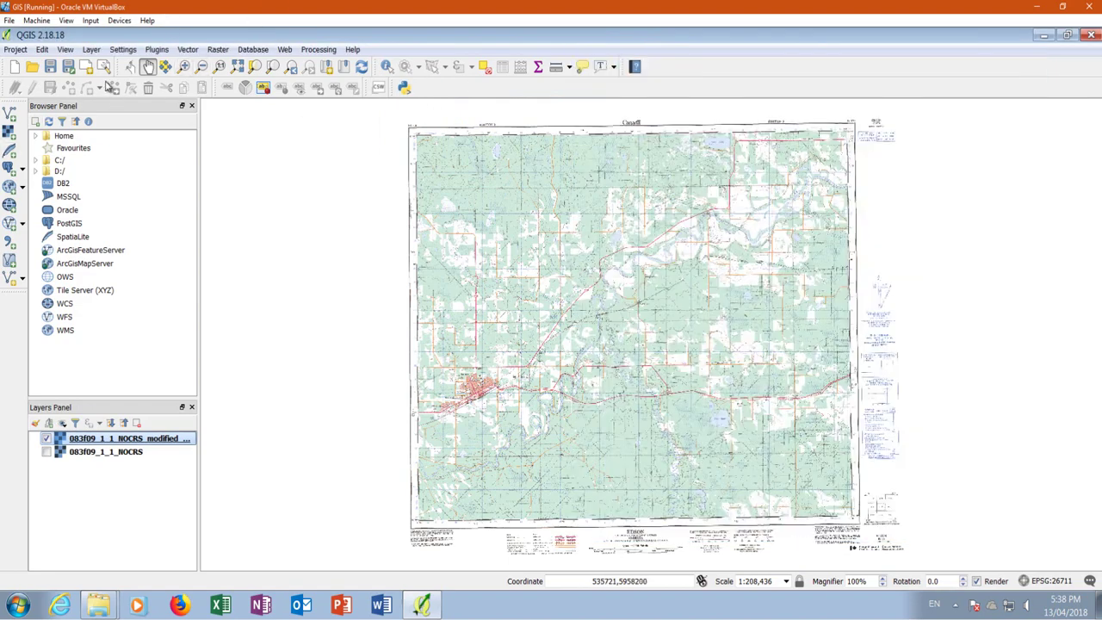
Zoom into the sheet's top-left corner to check it sits near 534000 E, 5955000 N, then zoom back out.
left_click(129, 68)
scroll(419, 111, "up", 3)
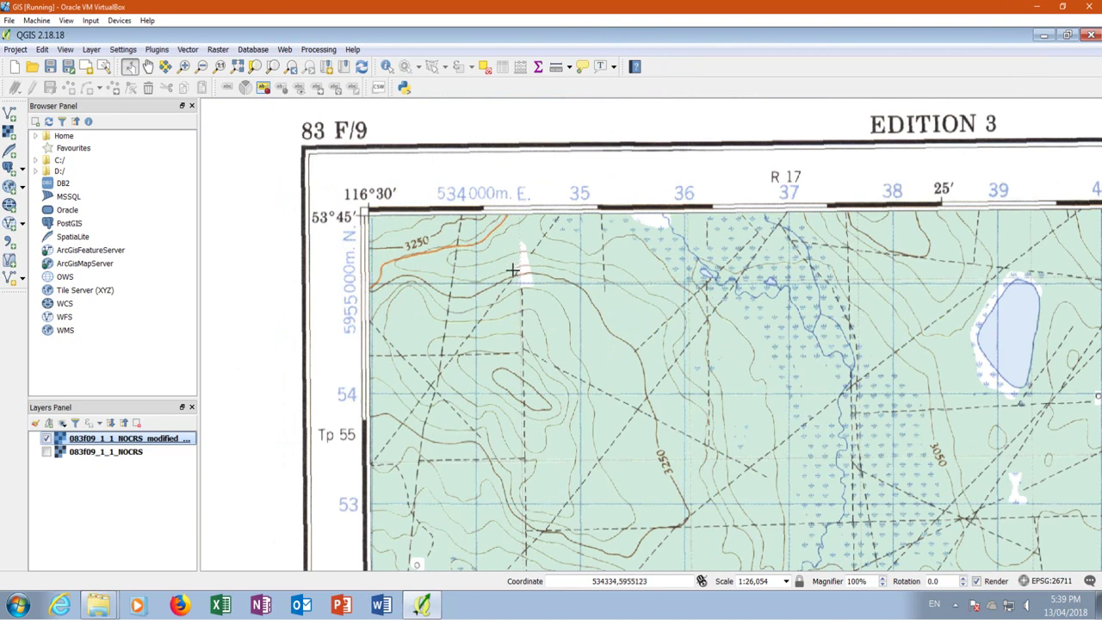
scroll(482, 277, "down", 4)
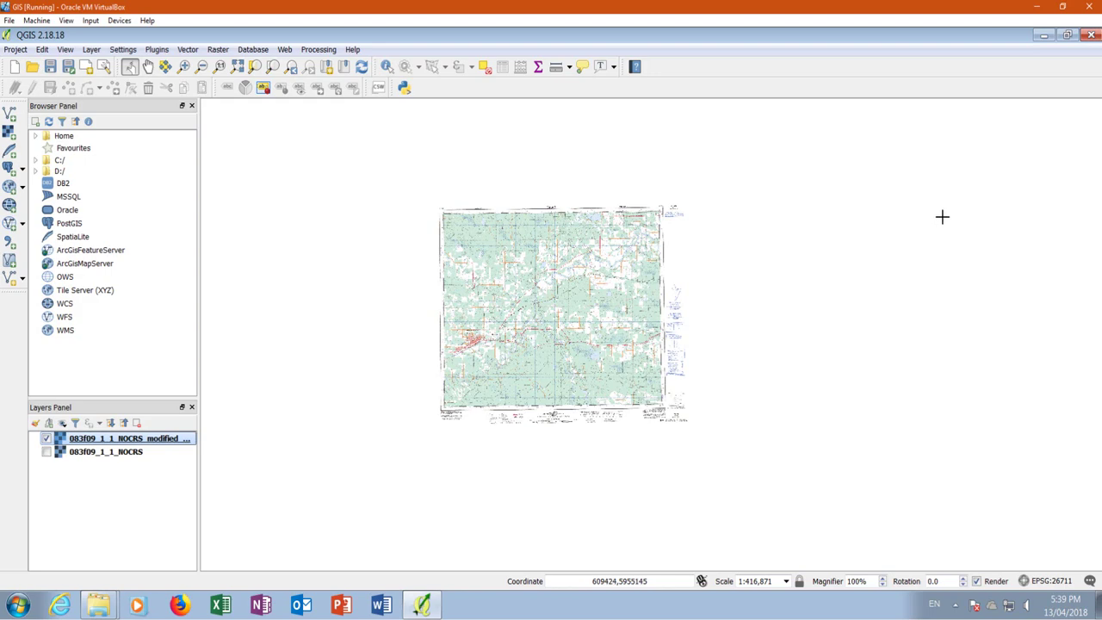
Quit QGIS without saving, maximize the 50K folder window and inspect the 083f09_1_1 file details.
left_click(1091, 36)
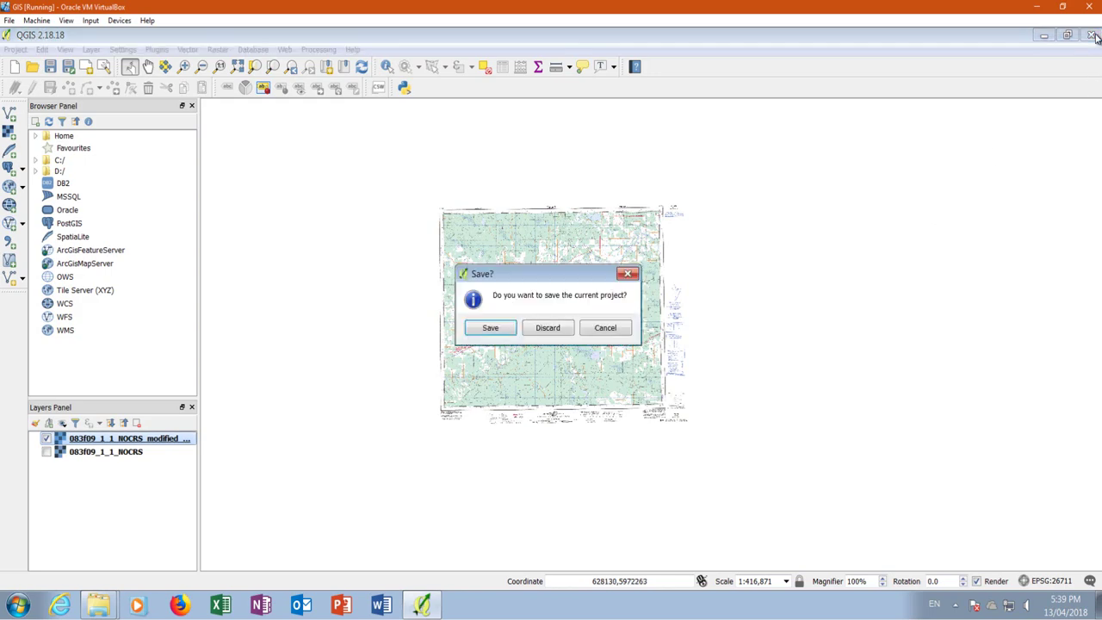
left_click(555, 328)
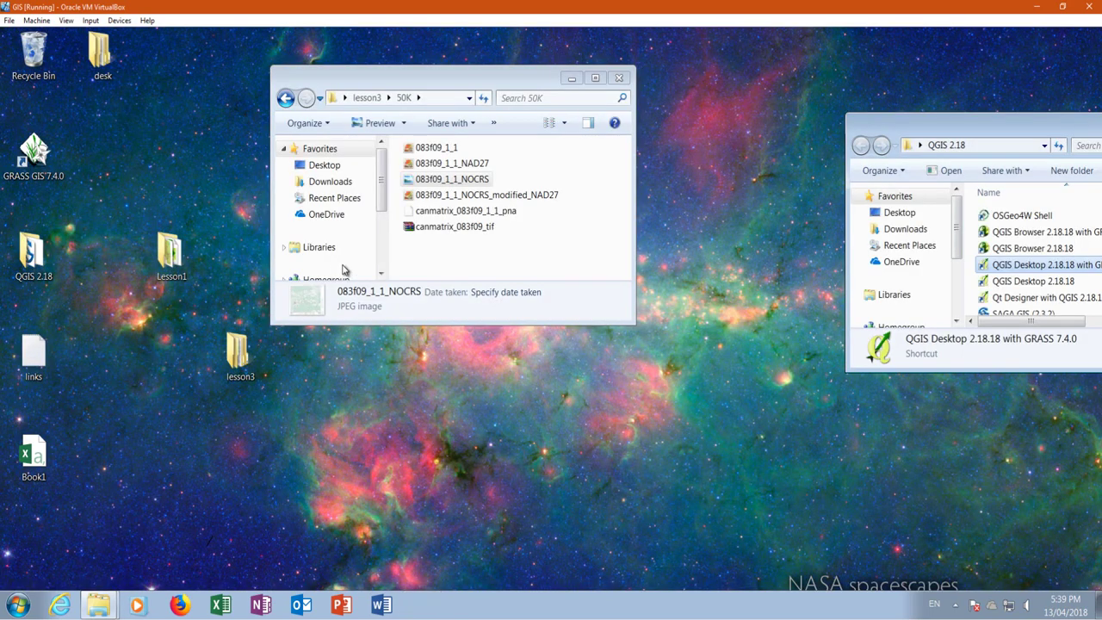
left_click(595, 78)
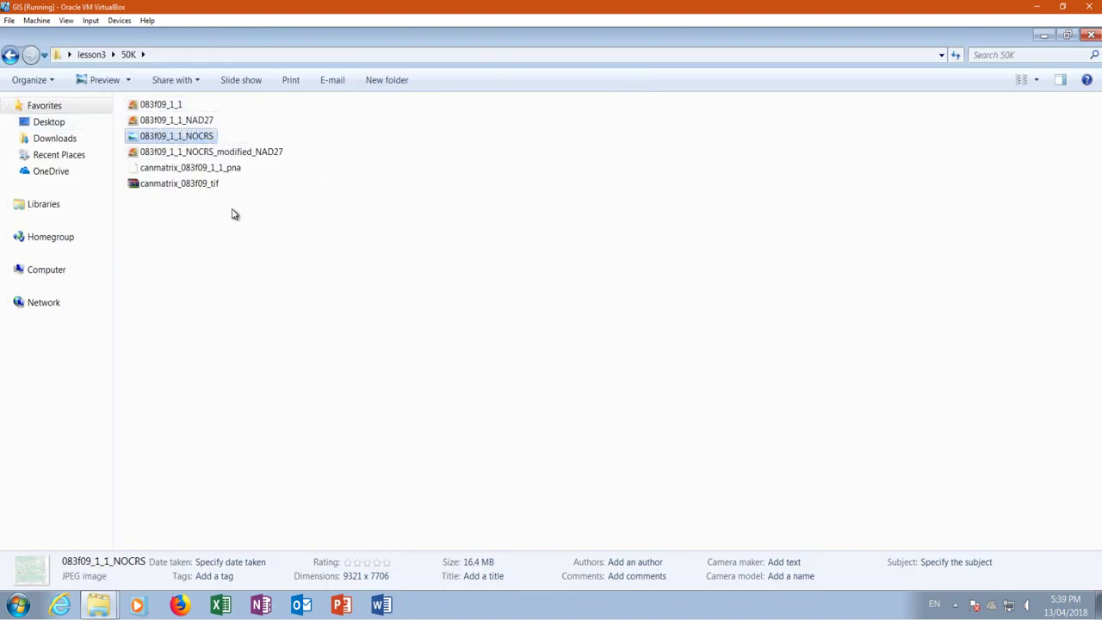
left_click(171, 111)
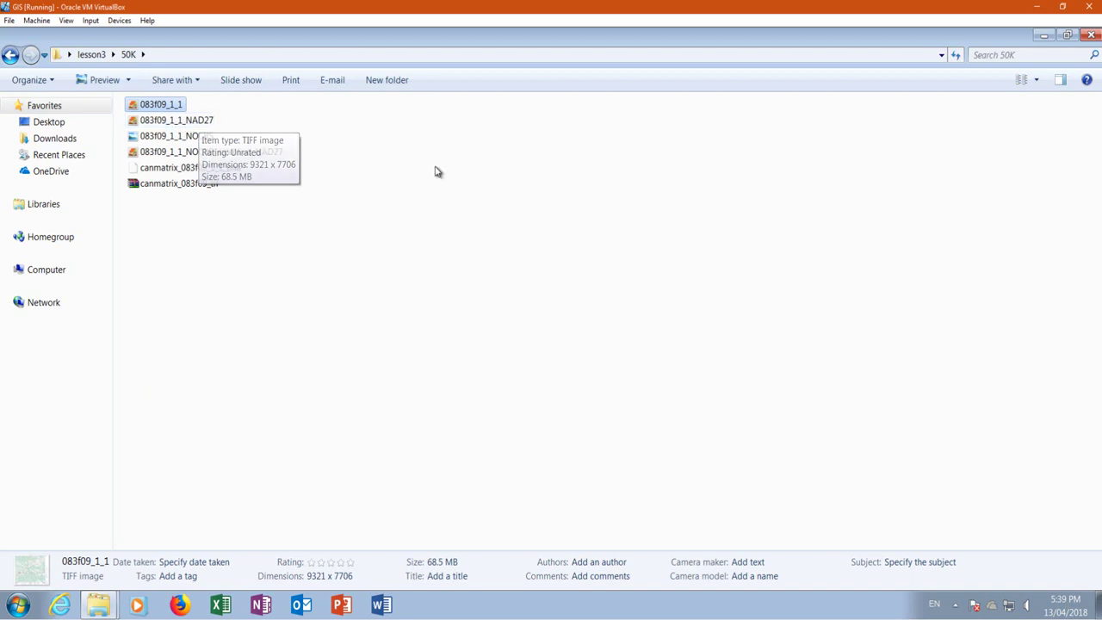
left_click(396, 246)
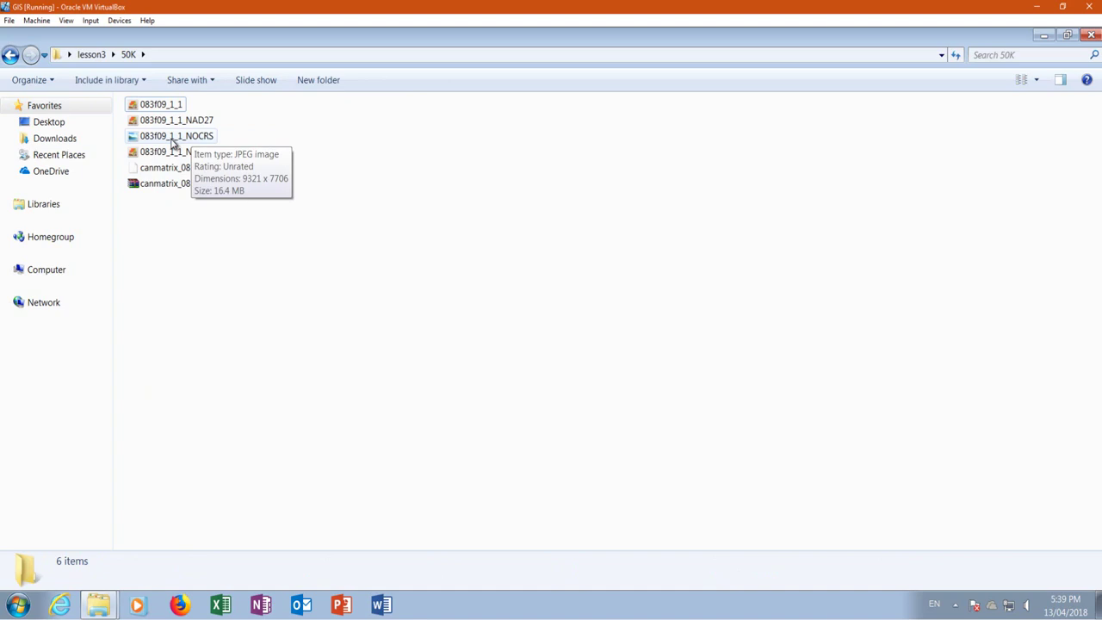
View the 083f09_1_1_NOCRS scan in Photo Viewer, close it, and select the modified NAD27 file.
double_click(191, 137)
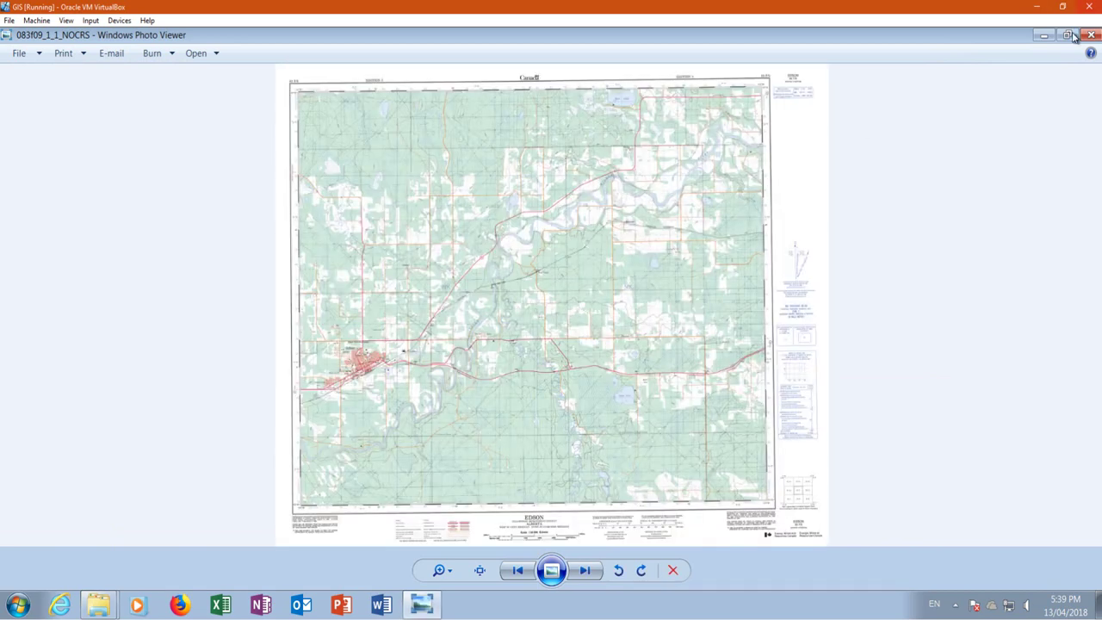
left_click(1091, 34)
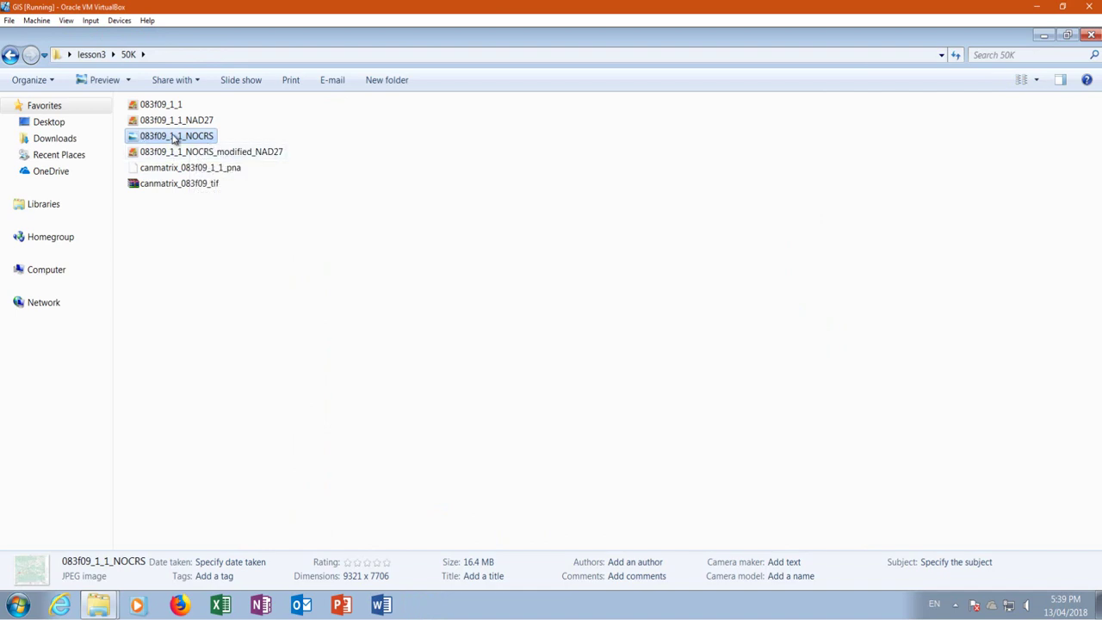
left_click(193, 157)
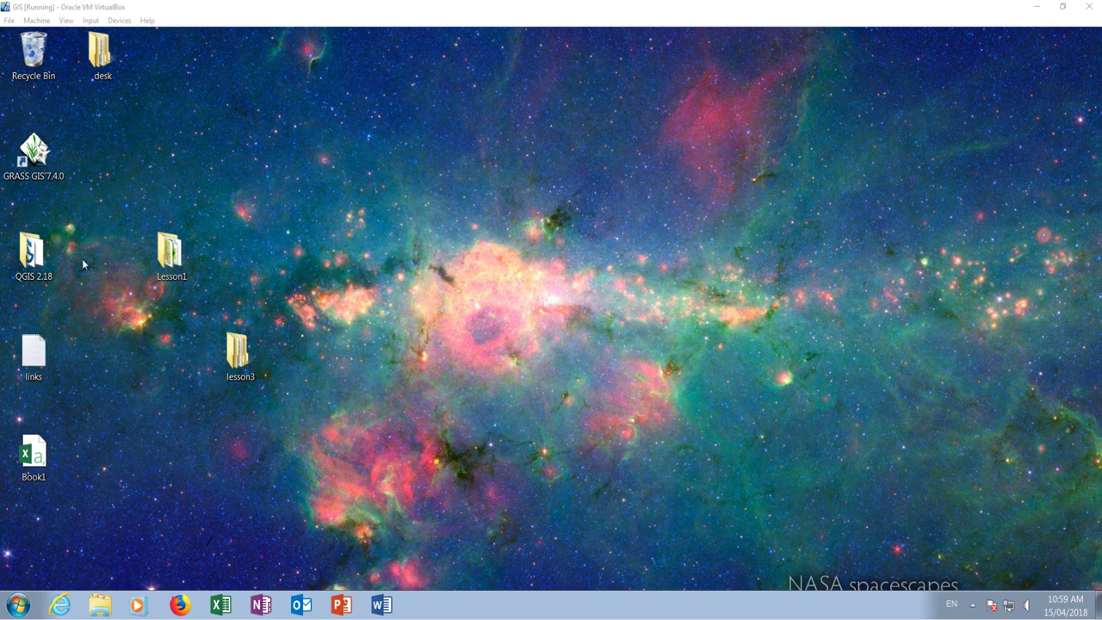
Launch QGIS Desktop 2.18.18 with GRASS 7.4.0 from the QGIS 2.18 folder.
double_click(42, 259)
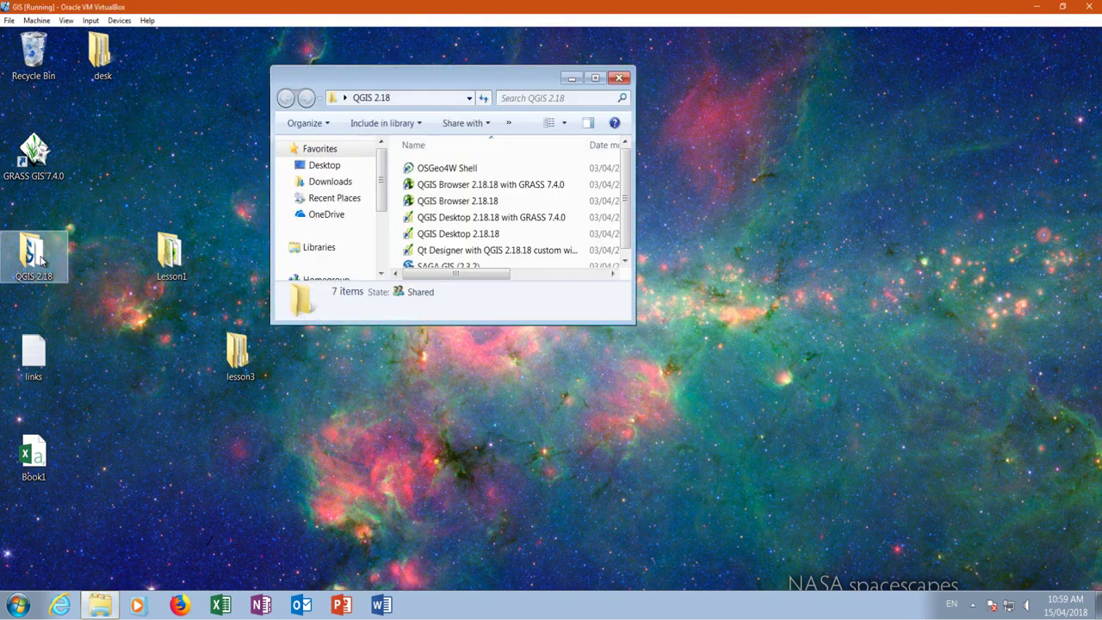
left_click(505, 222)
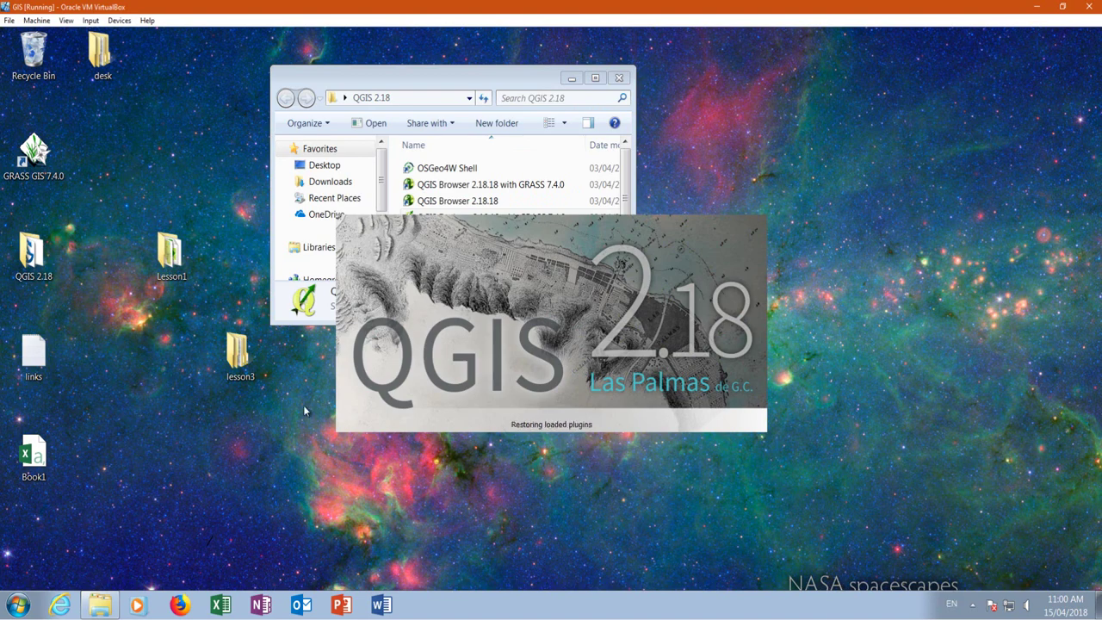
left_click_drag(492, 83, 313, 29)
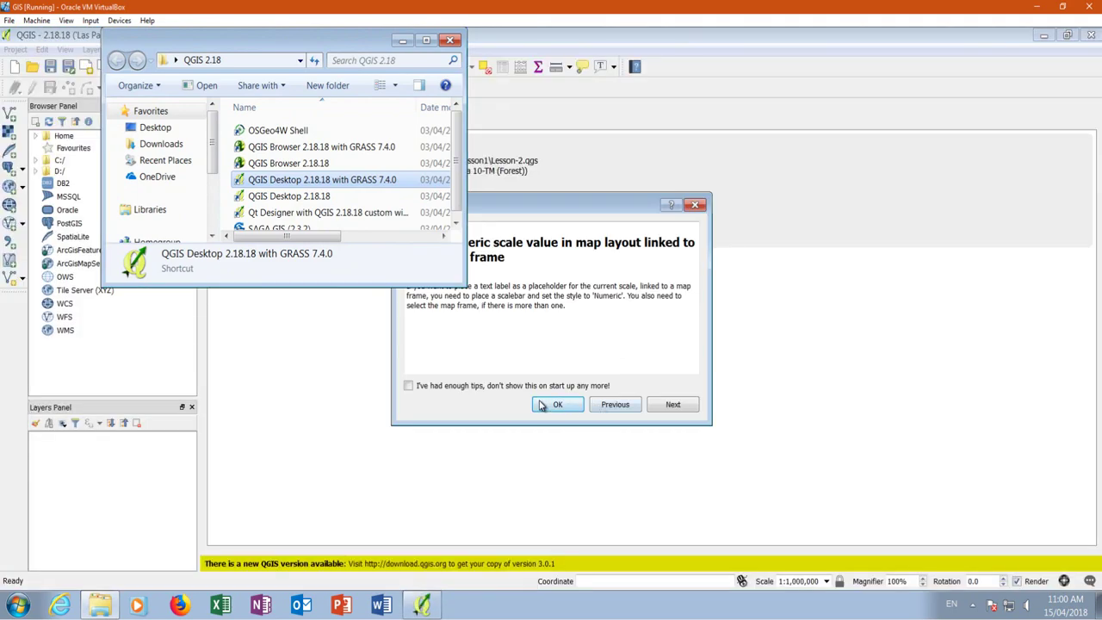
Minimize QGIS, move the QGIS 2.18 folder window aside, and open the lesson3 folder.
left_click(544, 404)
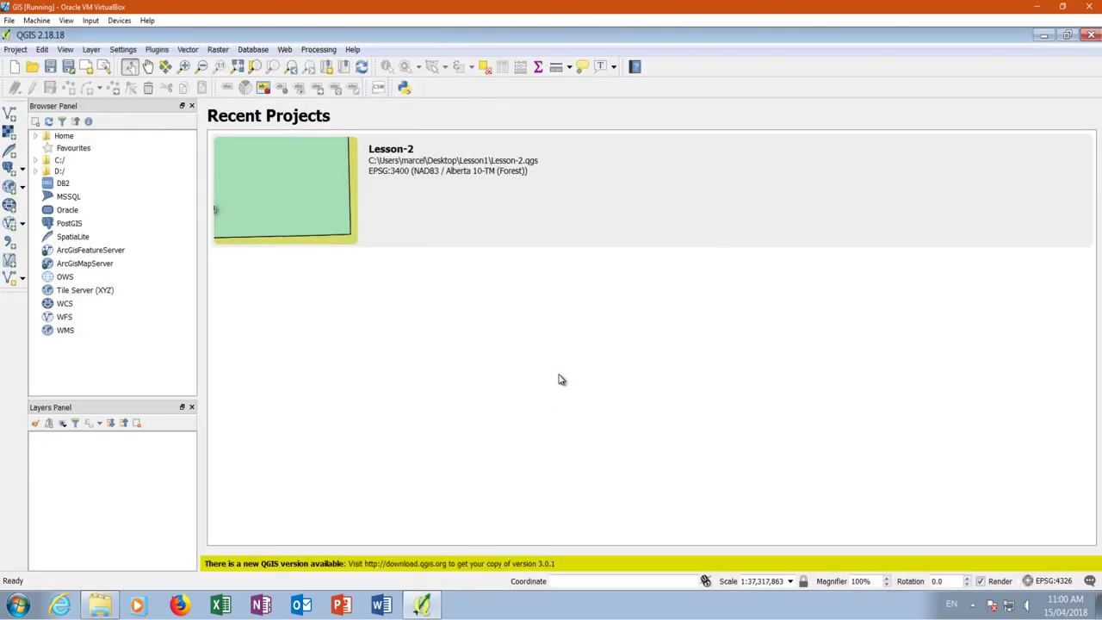
left_click(1043, 36)
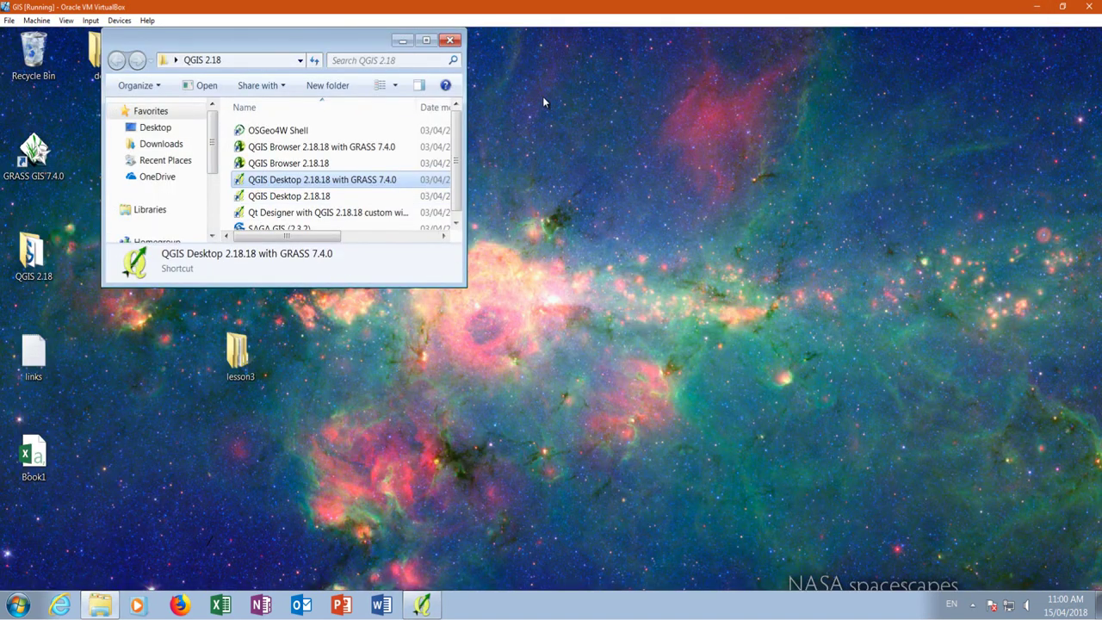
left_click_drag(304, 49, 749, 79)
double_click(238, 353)
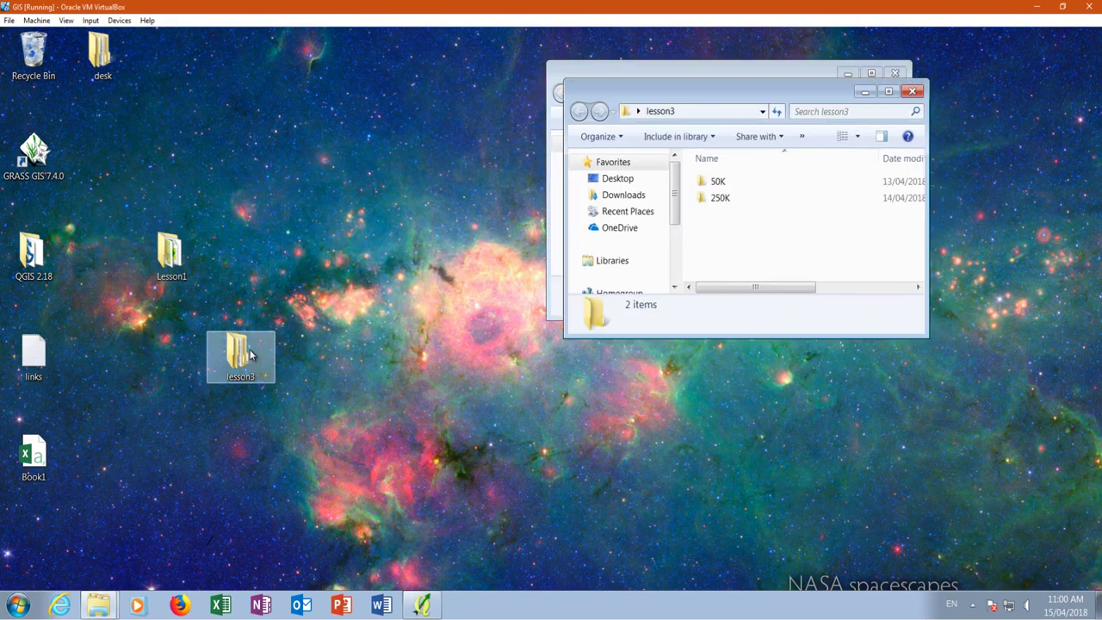
Open the 083f_1_0 sheet from the 250K folder in Photo Viewer and zoom around it.
double_click(722, 199)
double_click(721, 181)
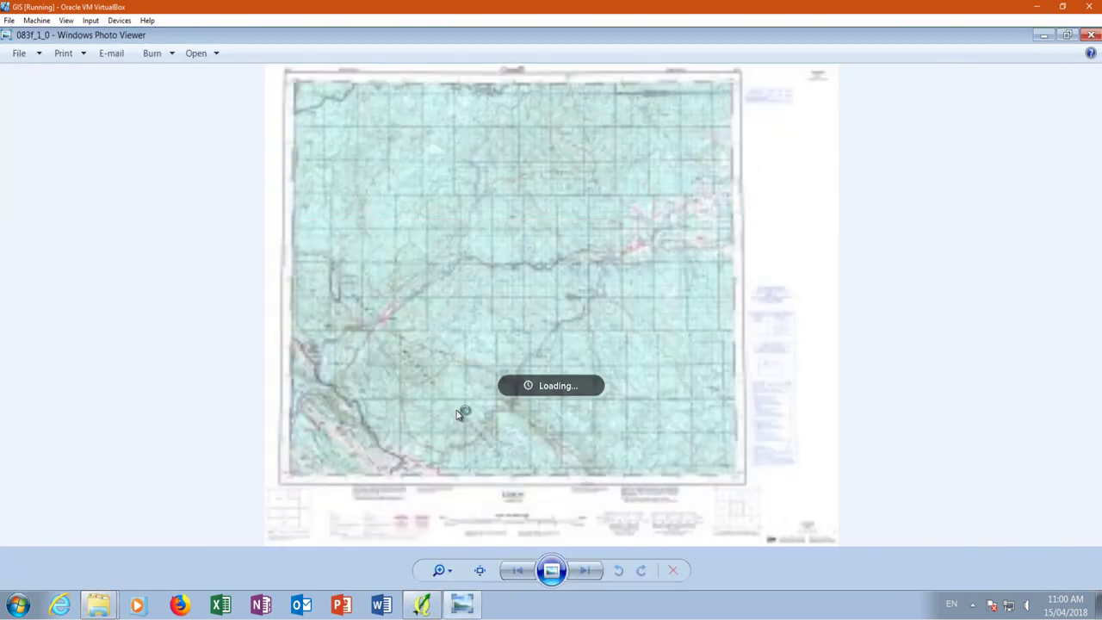
scroll(484, 309, "up", 1)
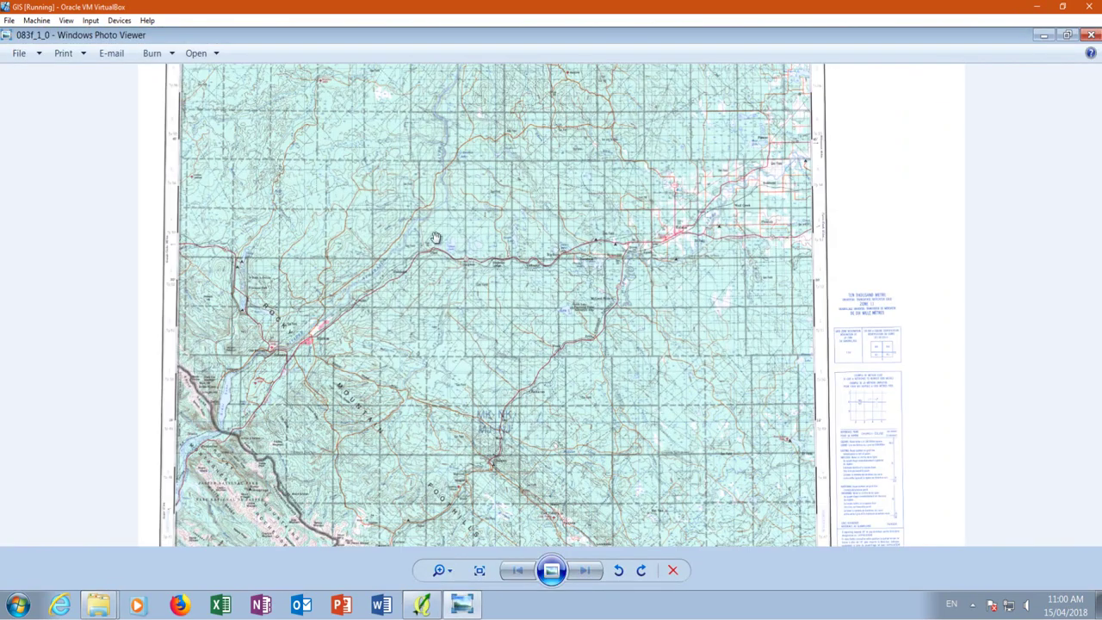
scroll(460, 325, "down", 1)
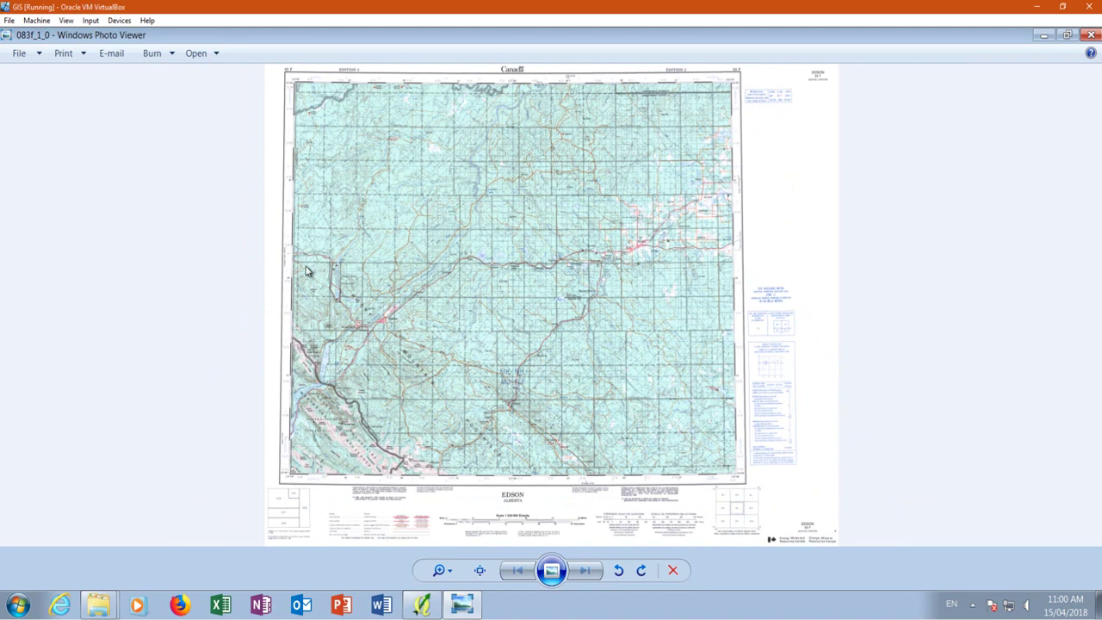
scroll(366, 258, "up", 1)
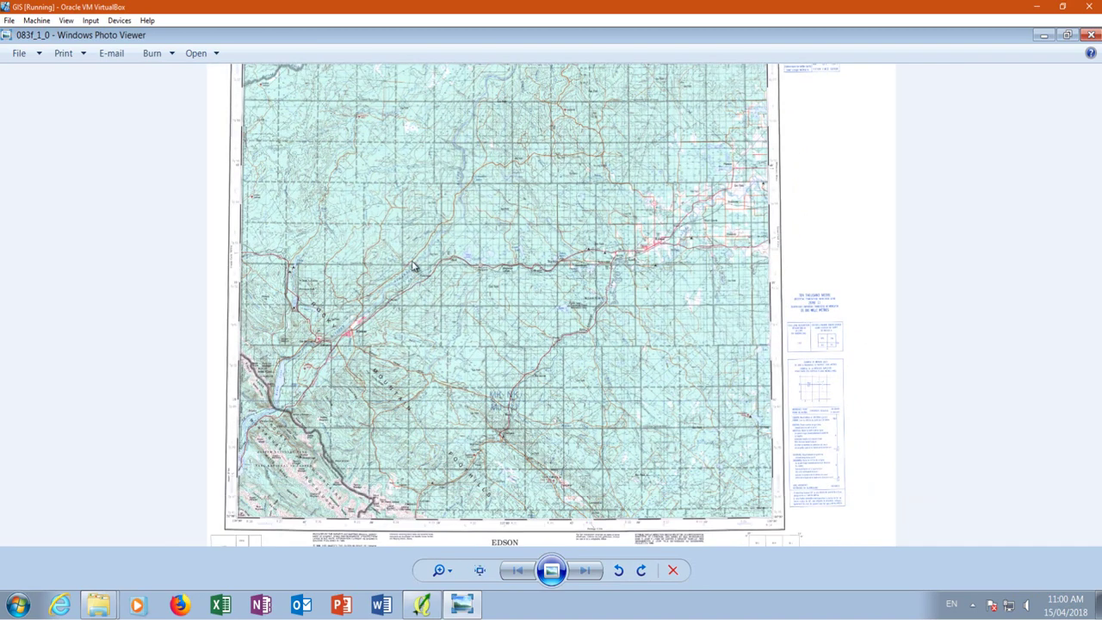
left_click(480, 570)
Zoom in further to inspect the 083f_1_0 sheet, then close Photo Viewer and return to QGIS.
scroll(616, 508, "up", 1)
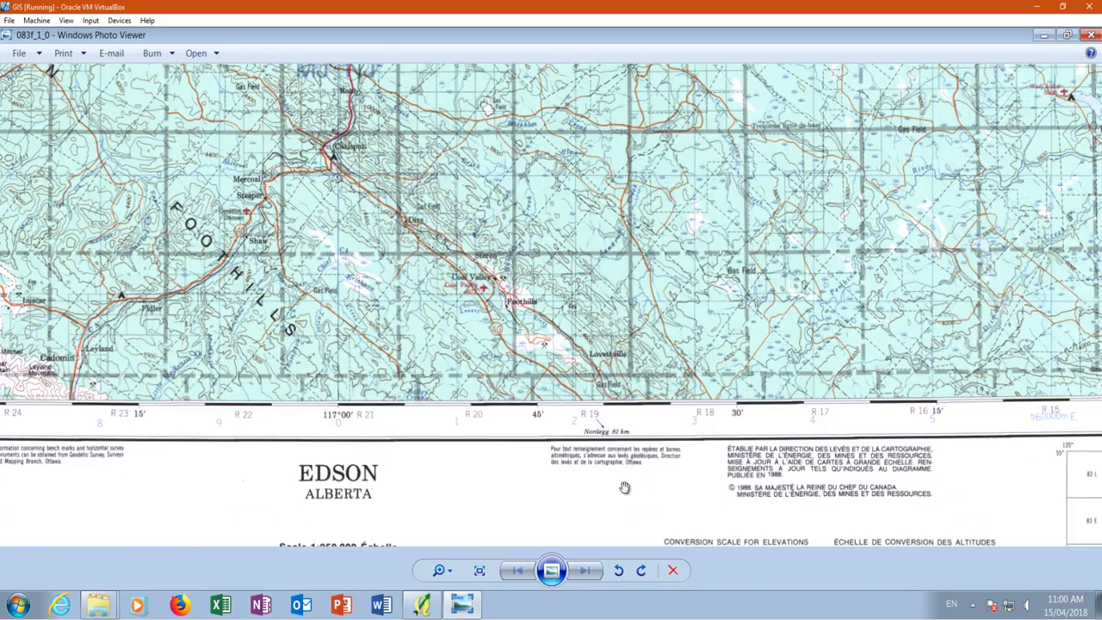
scroll(625, 490, "up", 2)
scroll(742, 515, "down", 1)
scroll(668, 450, "up", 1)
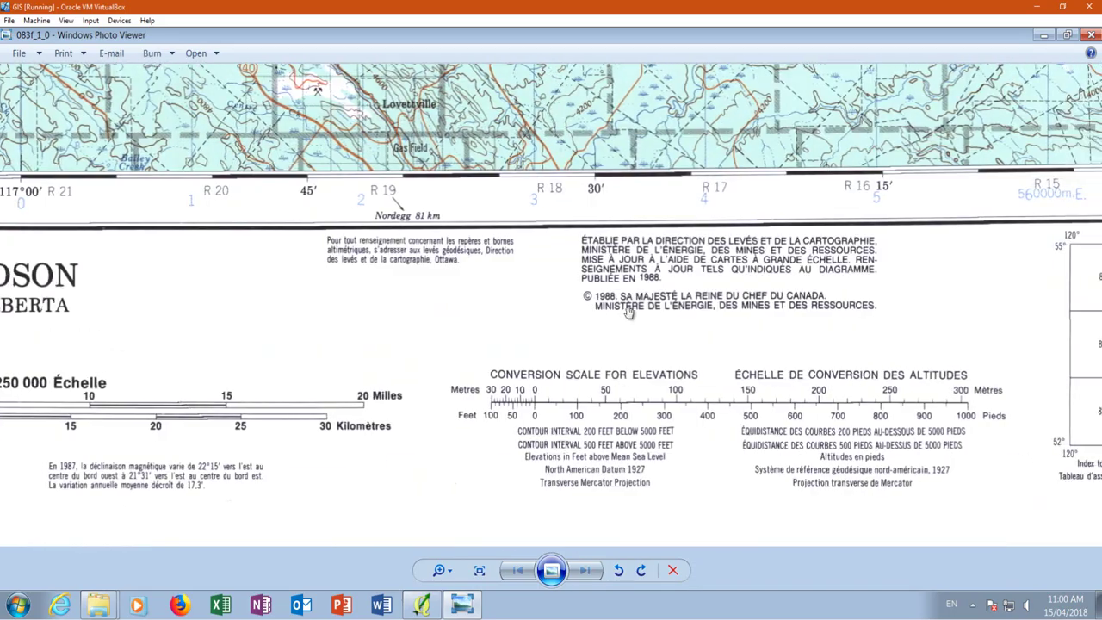
scroll(596, 486, "up", 1)
scroll(596, 486, "up", 1)
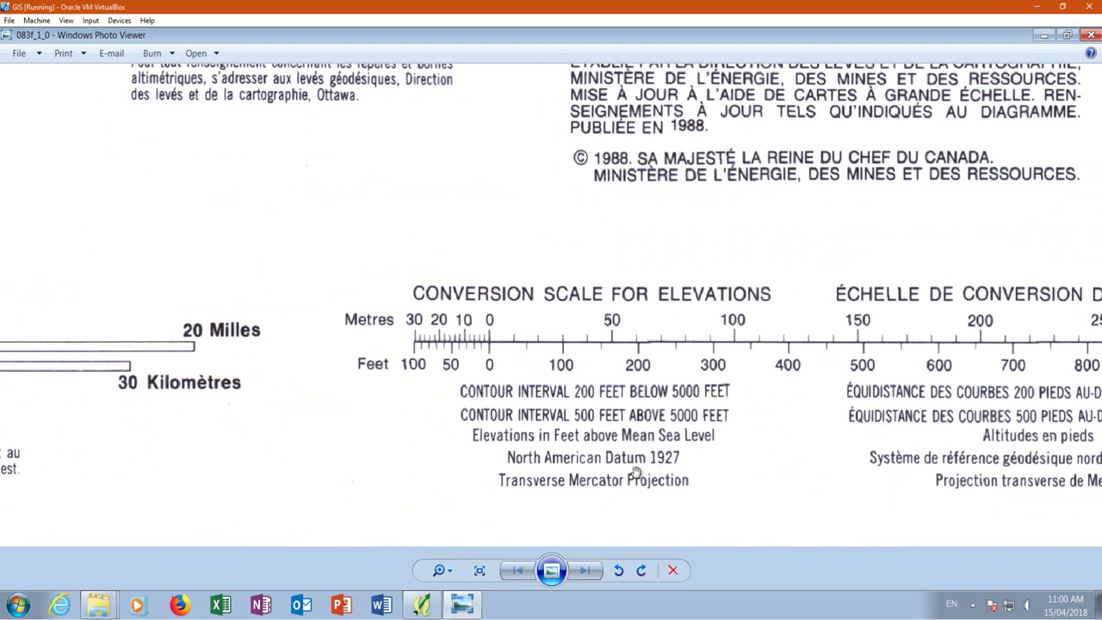
left_click(1092, 35)
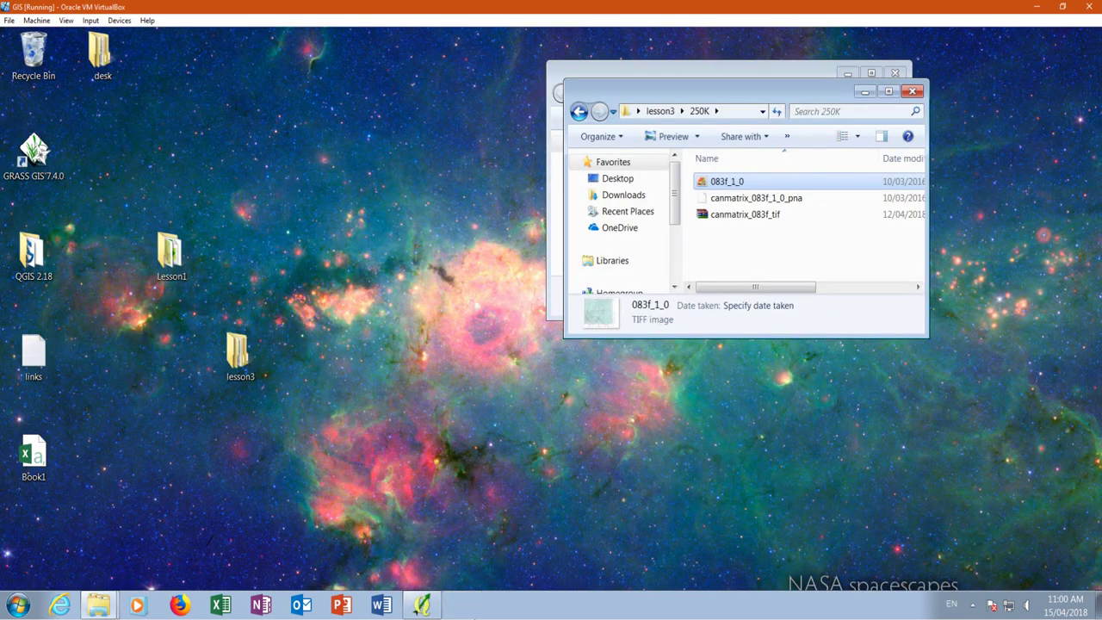
left_click(421, 605)
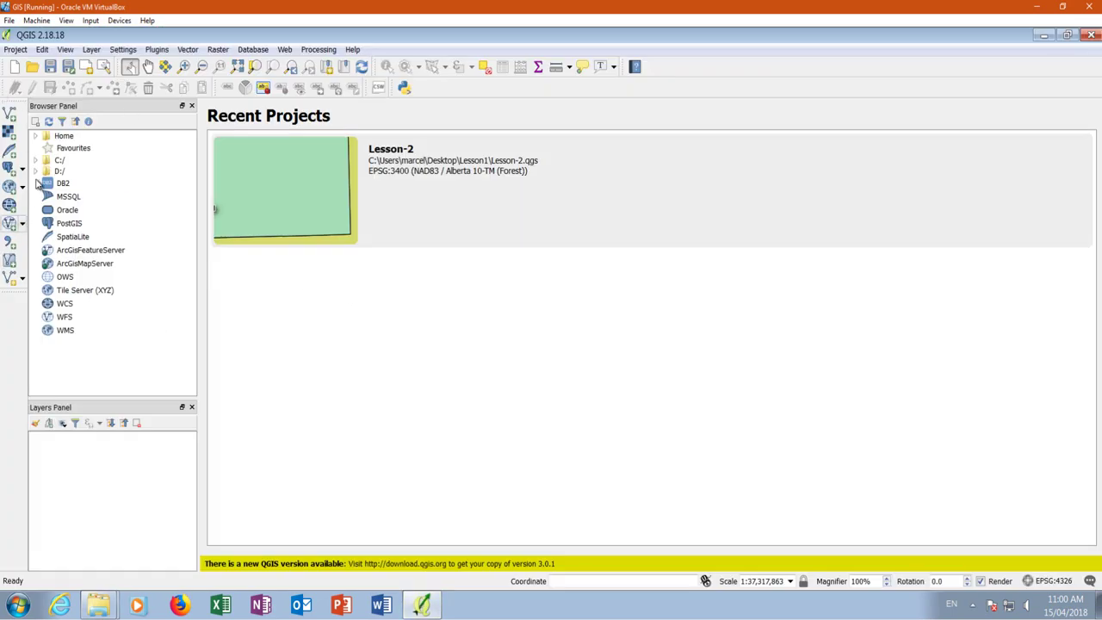
Add the 083f_1_0 map image as a raster layer.
left_click(9, 135)
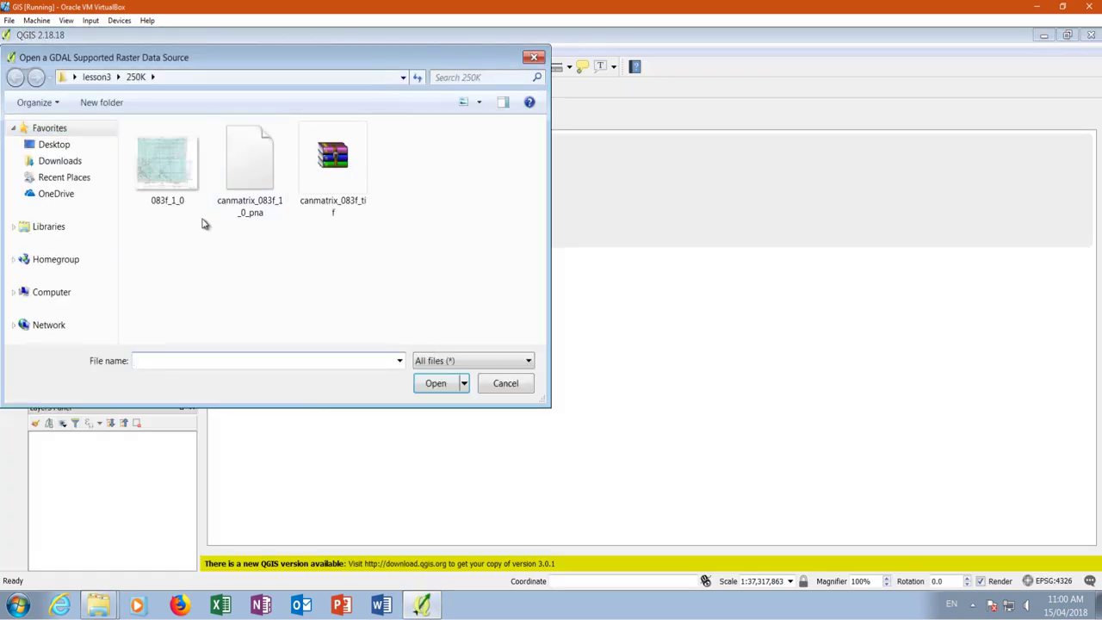
left_click(164, 170)
left_click(435, 387)
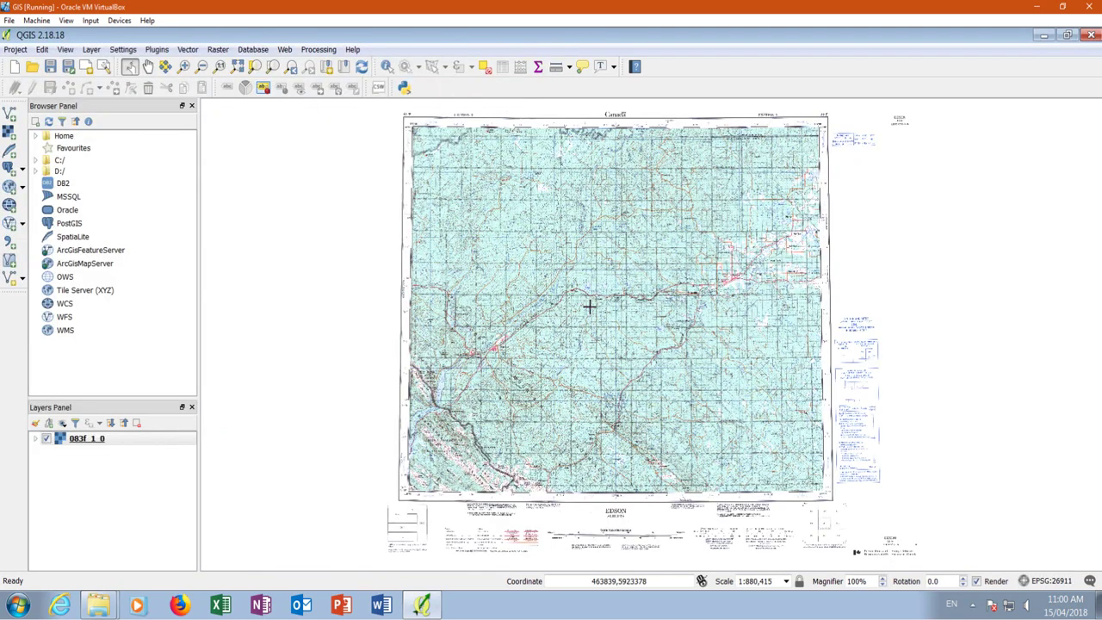
Assign the 083f_1_0 layer NAD83 / UTM zone 11N, then close the project.
left_click(106, 441)
right_click(106, 441)
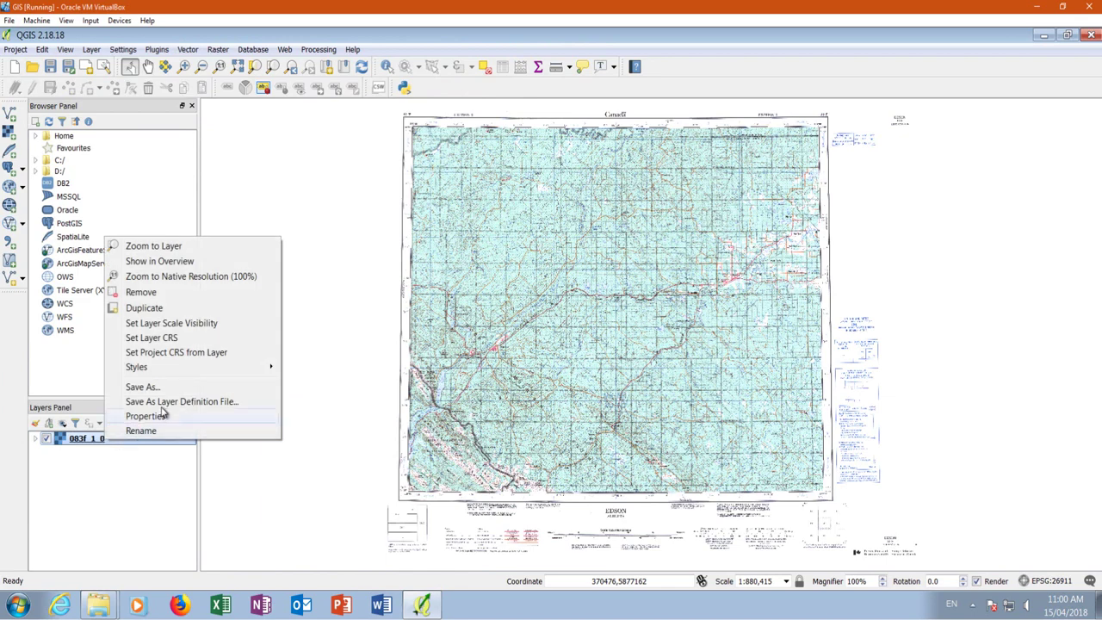
left_click(154, 338)
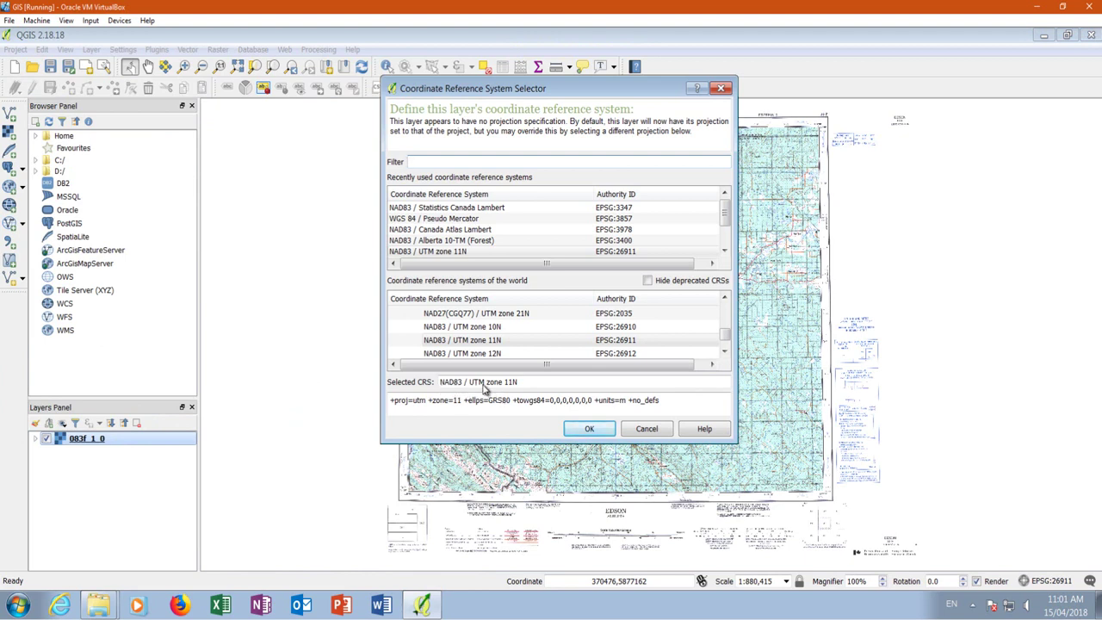
left_click(589, 431)
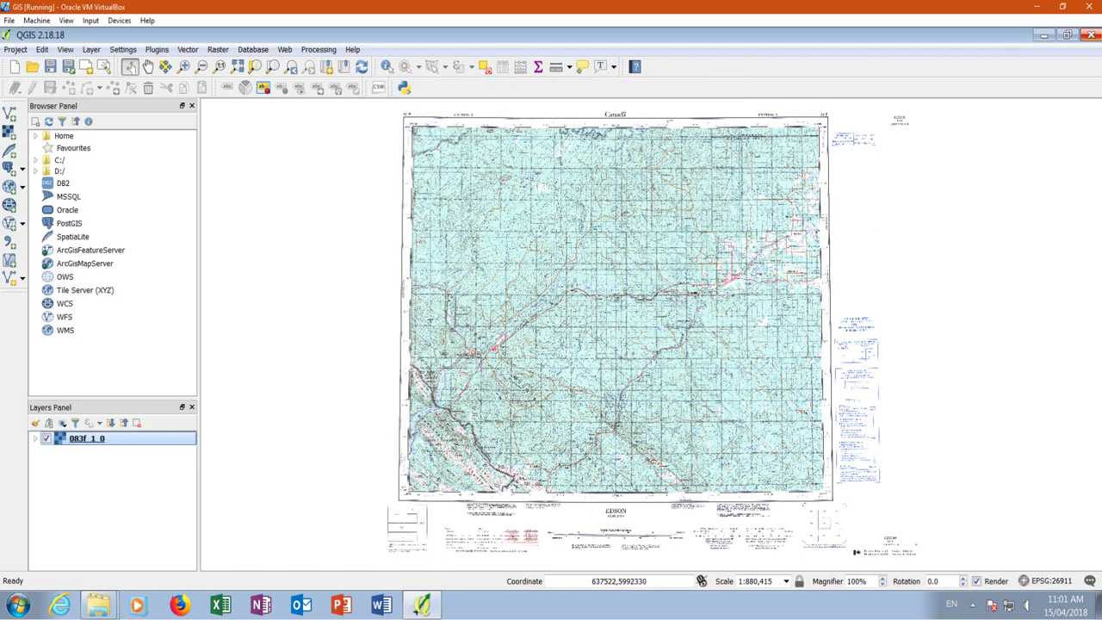
left_click(1090, 35)
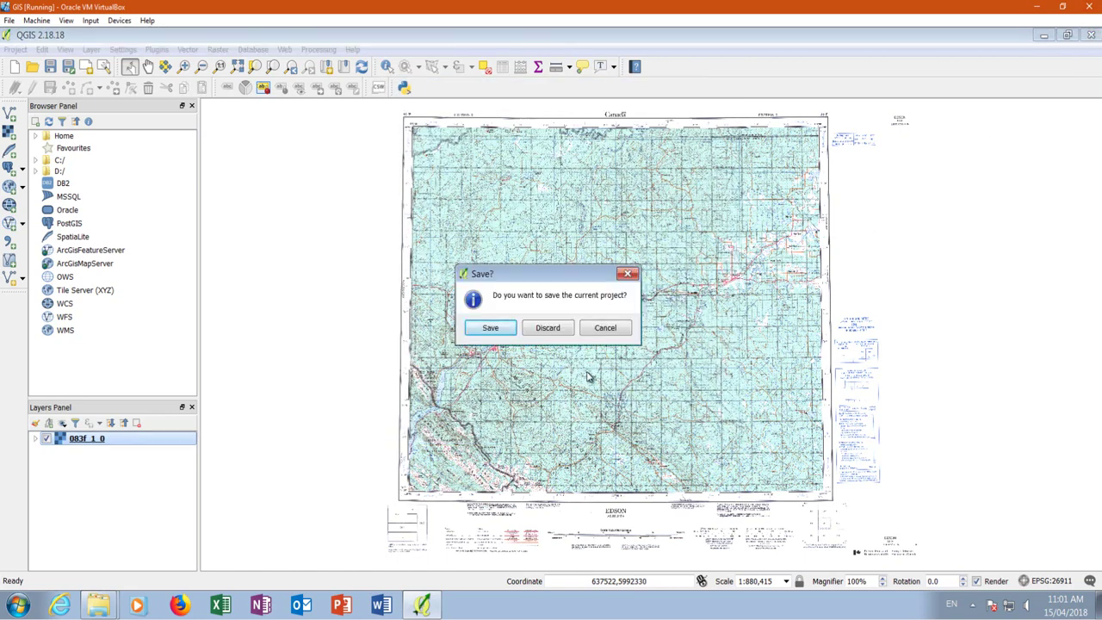
Keep the project open, zoom in, and pan east along the top edge to the top-right corner.
left_click(605, 328)
scroll(402, 109, "up", 4)
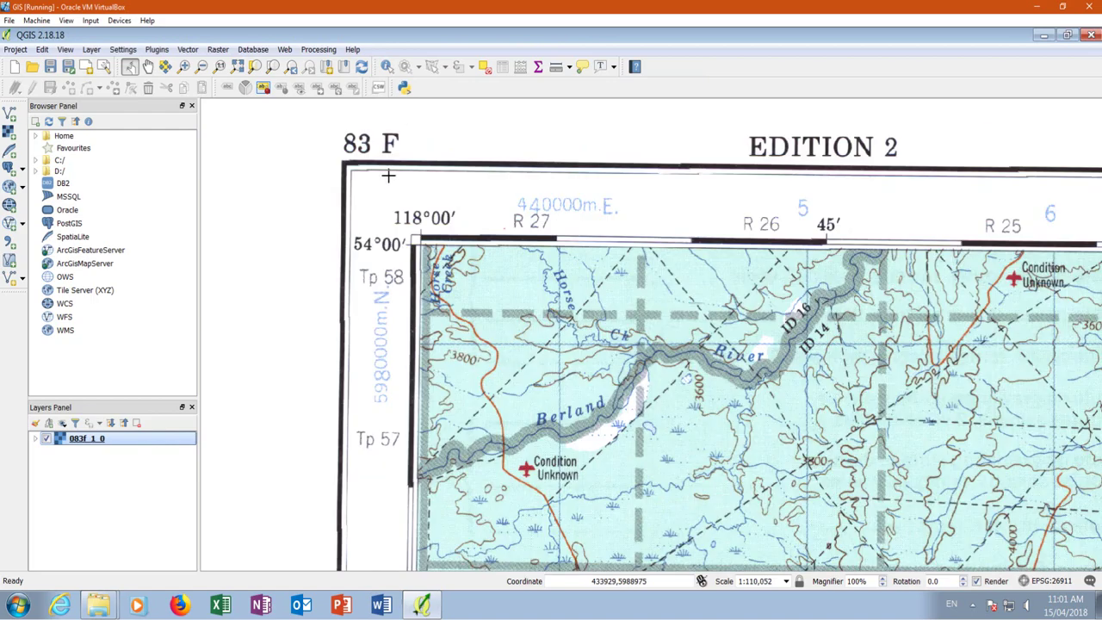
scroll(431, 406, "down", 1)
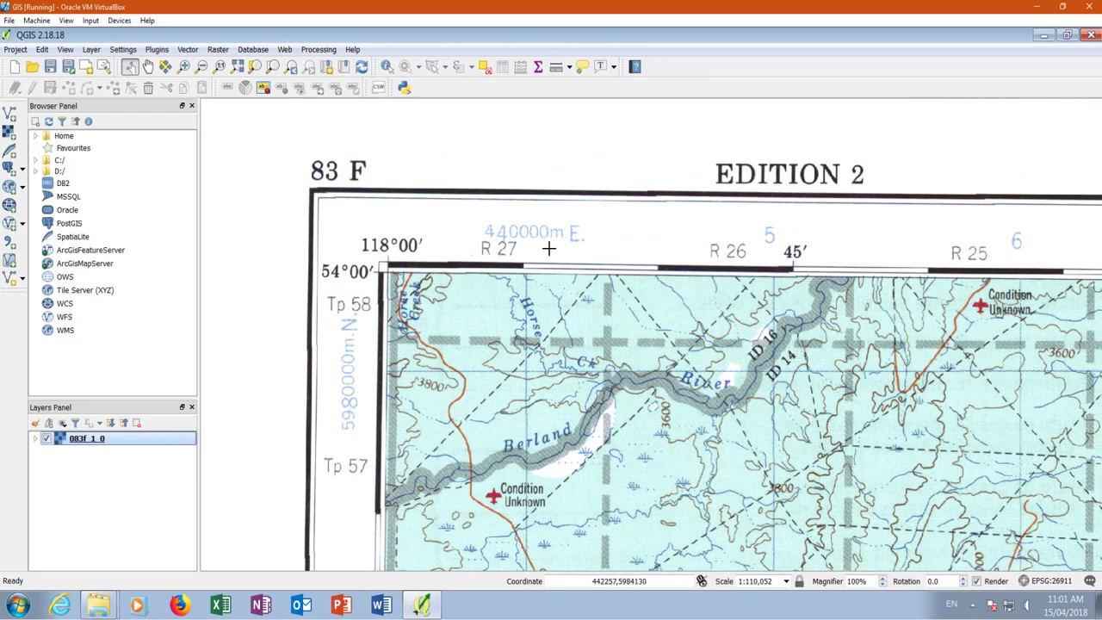
left_click(147, 69)
left_click_drag(776, 390, 546, 313)
left_click_drag(832, 370, 223, 328)
left_click_drag(580, 280, 628, 260)
left_click_drag(695, 436, 564, 338)
Pan south along the east edge to the south-east corner at 53°00′, 116°00′.
left_click_drag(667, 361, 679, 117)
left_click_drag(637, 370, 632, 126)
left_click_drag(593, 365, 605, 122)
left_click_drag(627, 396, 613, 49)
left_click_drag(604, 252, 652, 11)
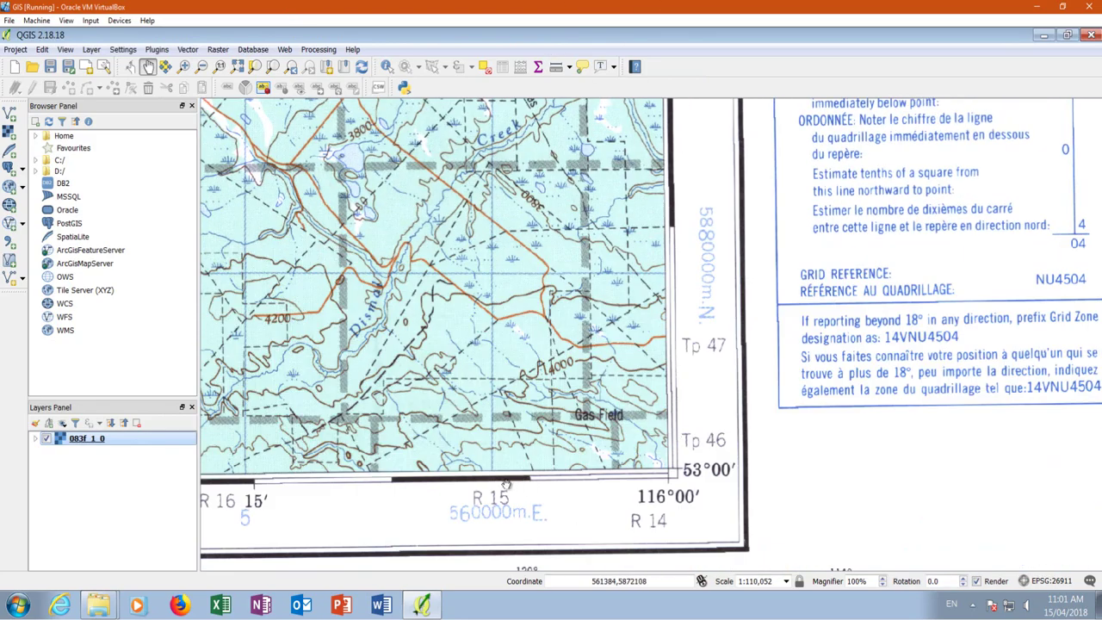
Pan west along the bottom edge to the south-west corner at 53°00′, 118°00′.
left_click_drag(337, 374, 977, 262)
left_click_drag(525, 344, 971, 338)
left_click_drag(594, 340, 977, 335)
left_click_drag(469, 336, 1014, 330)
left_click_drag(868, 335, 1014, 342)
left_click_drag(202, 341, 722, 402)
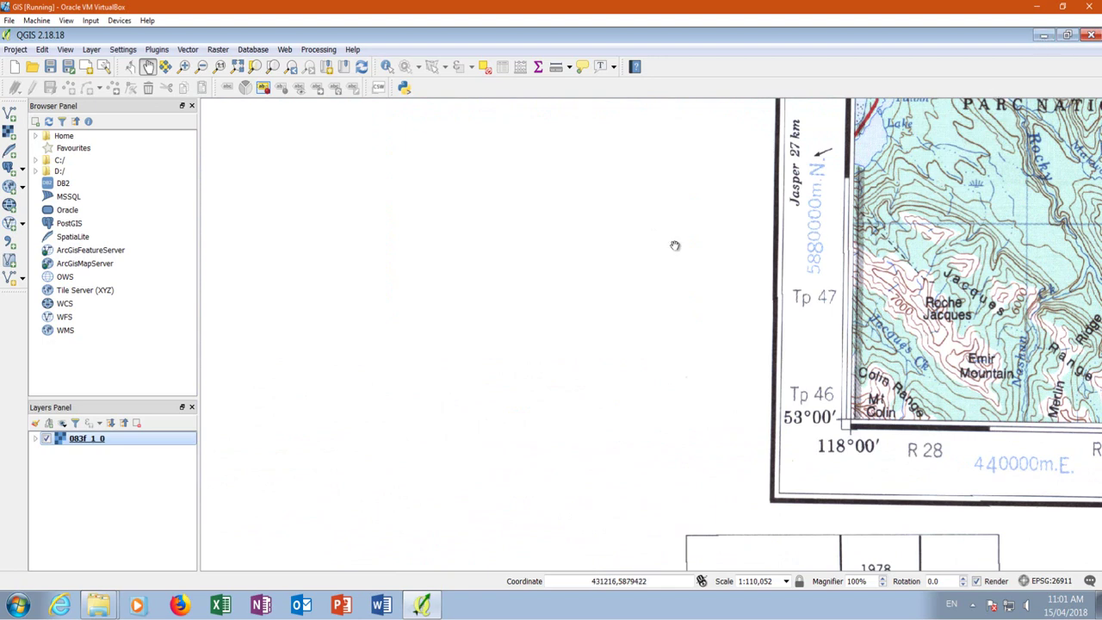
left_click_drag(953, 244, 571, 300)
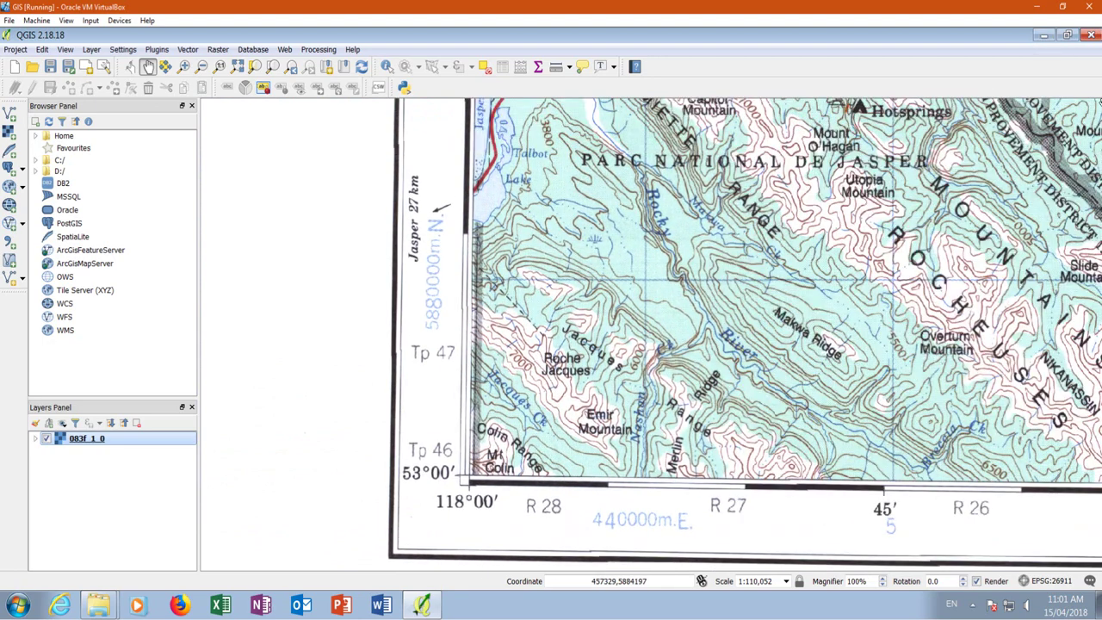
Minimize QGIS, launch Excel, and create a new blank workbook.
left_click(1043, 37)
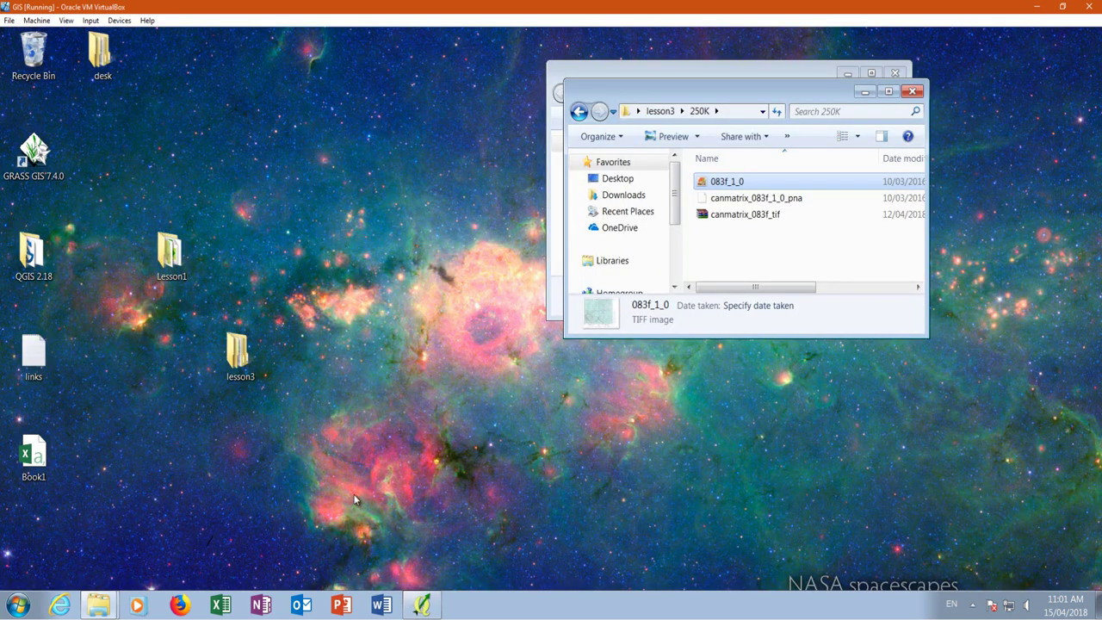
left_click(226, 606)
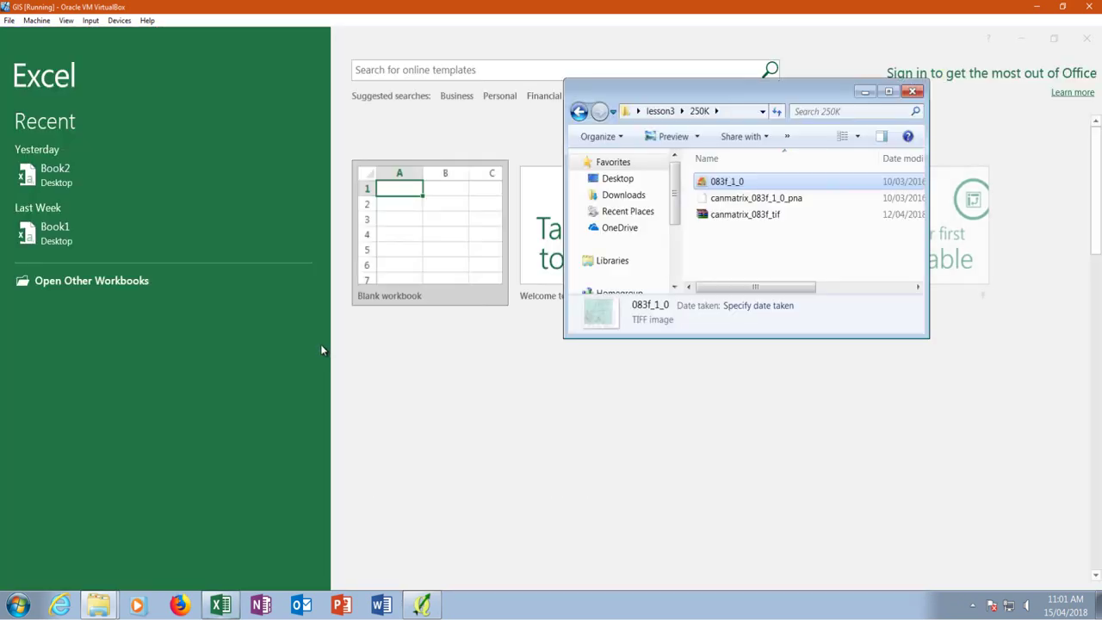
left_click(864, 91)
left_click(411, 224)
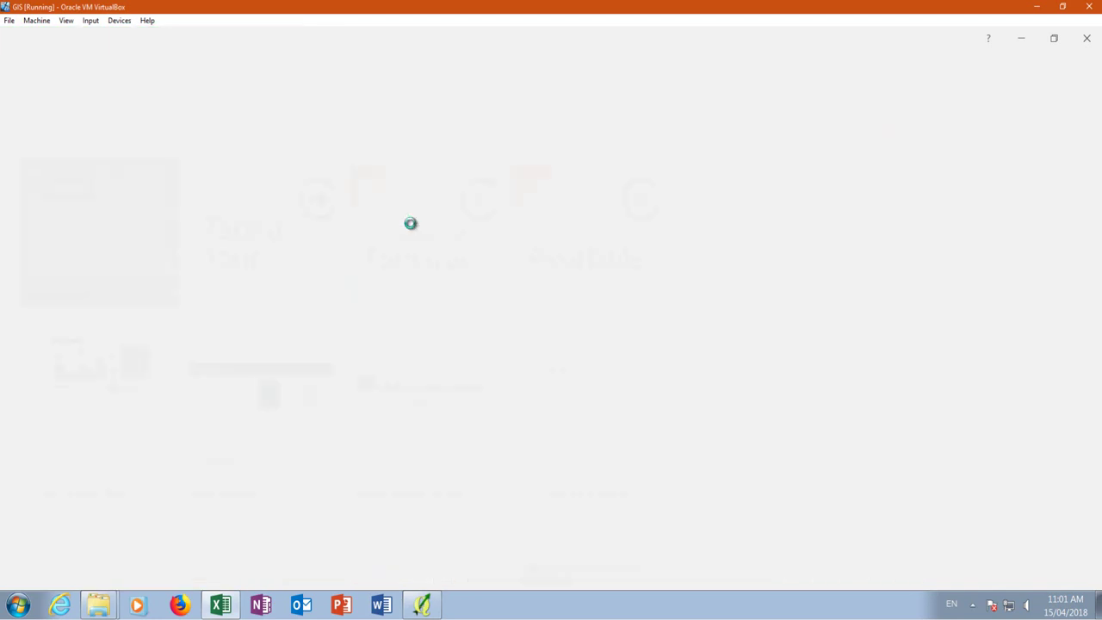
left_click(411, 225)
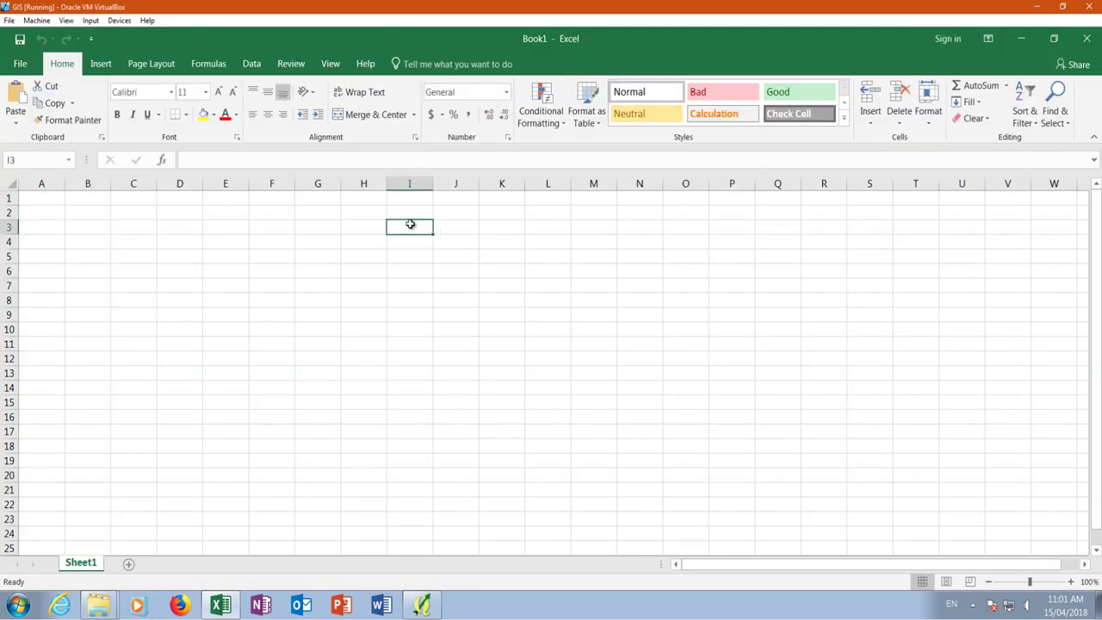
Enter the column headings Number, XUTM and YUTM in cells A1–C1.
left_click(55, 201)
type("N")
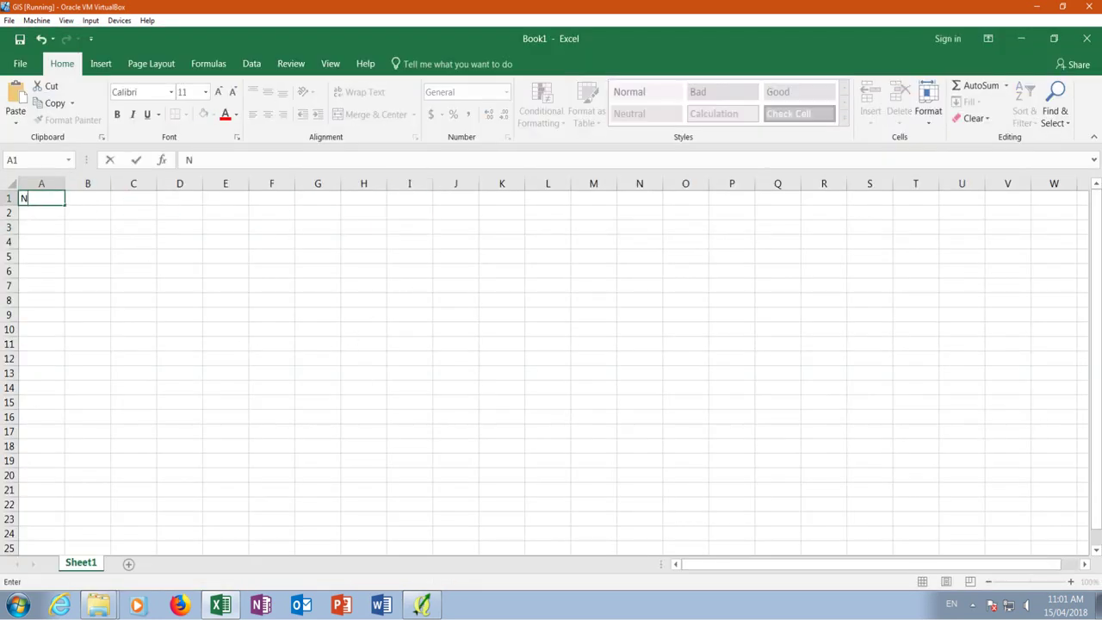
type("umber")
left_click(91, 198)
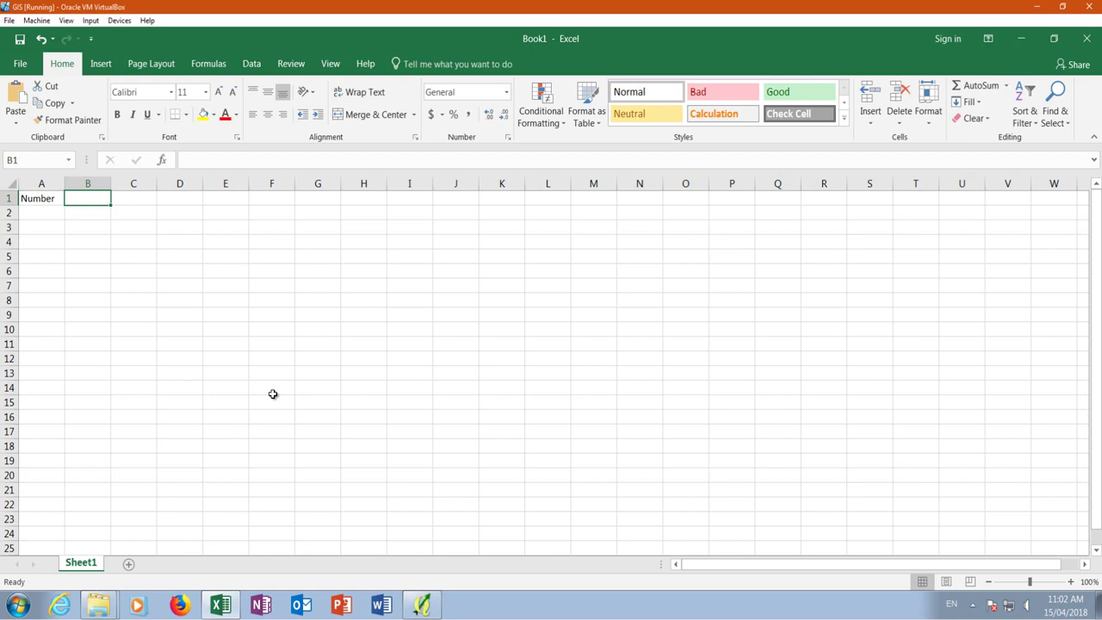
type("XUTM")
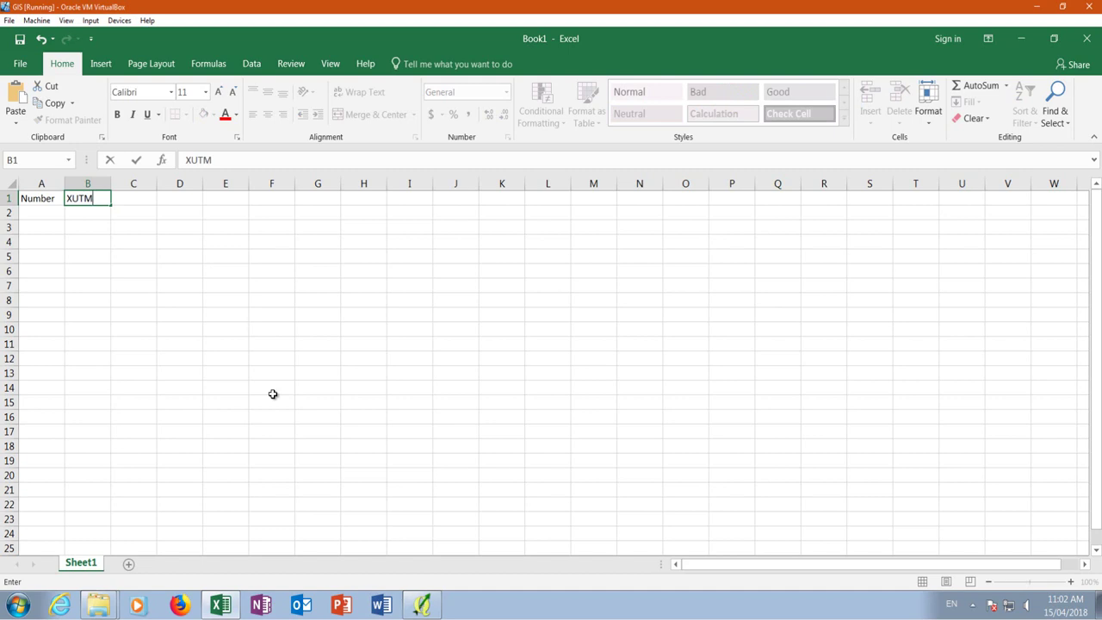
left_click(144, 193)
type("YUTM")
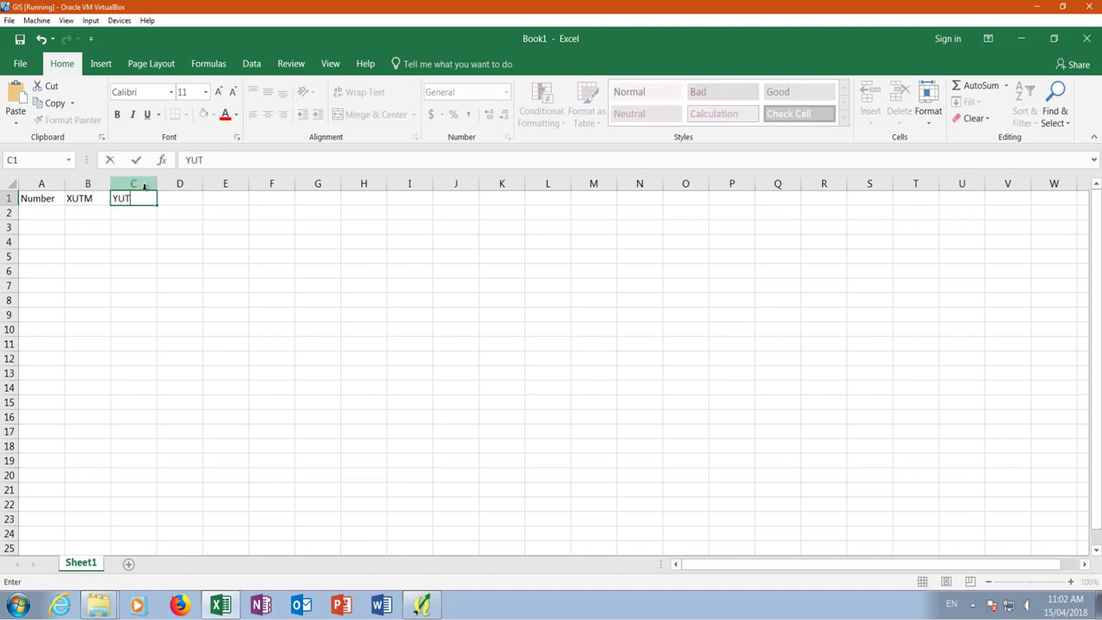
left_click(48, 209)
Enter points 1–4 with XUTM 440000/560000 and YUTM 5980000/5880000.
type("1")
key("Return")
type("2")
key("Return")
type("3")
key("Return")
type("4")
key("Return")
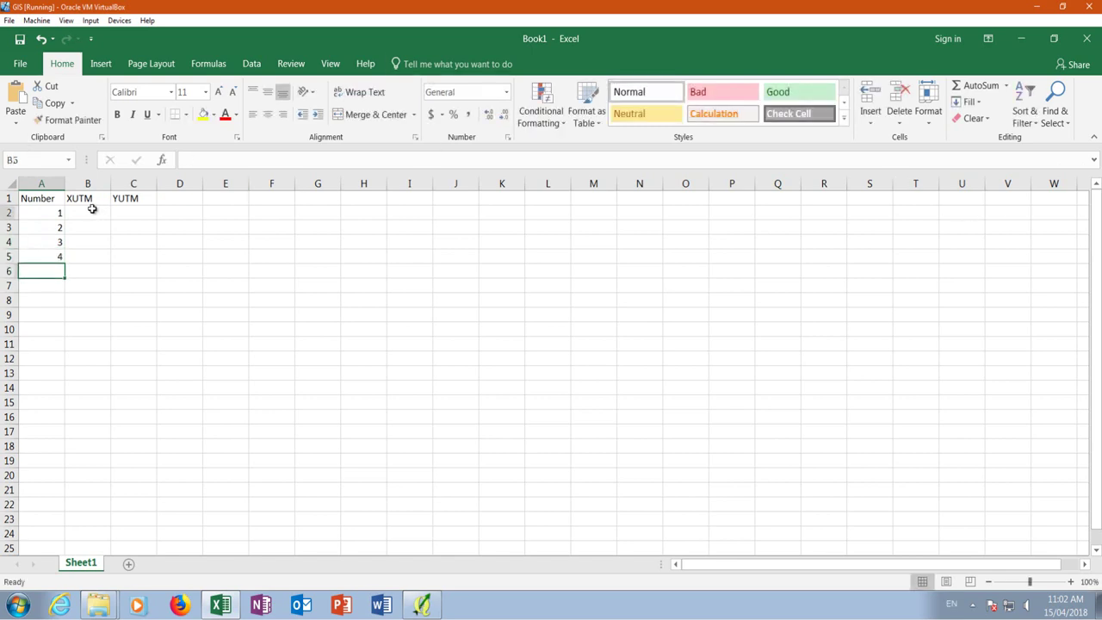
left_click(93, 210)
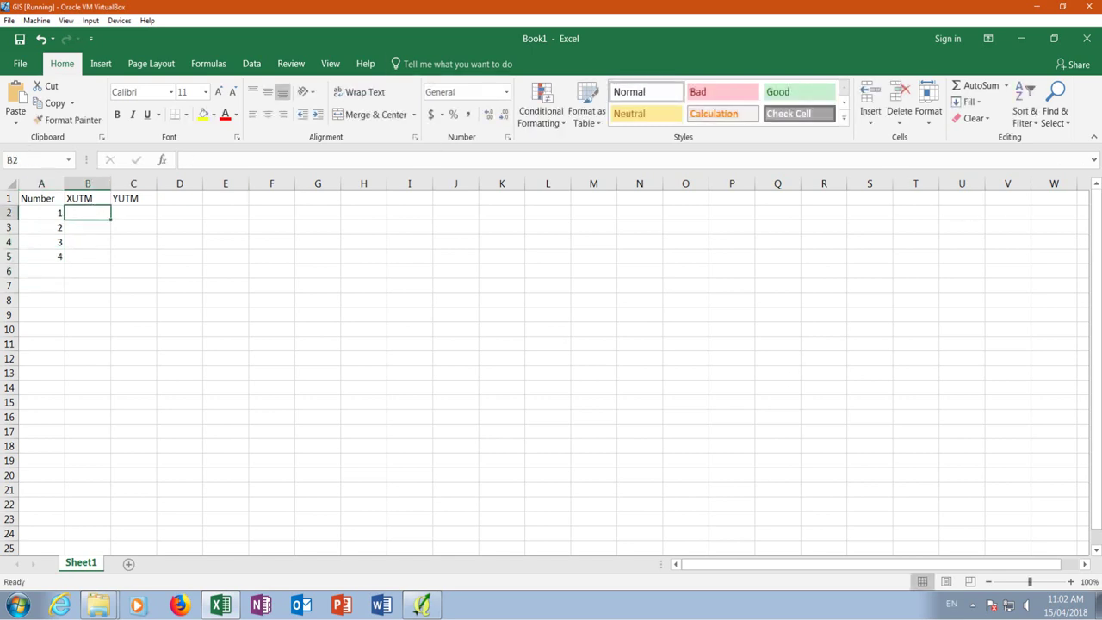
type("440000\t5980000 560000\t5980000 560000\t5880000 440000\t5880000")
left_click(162, 369)
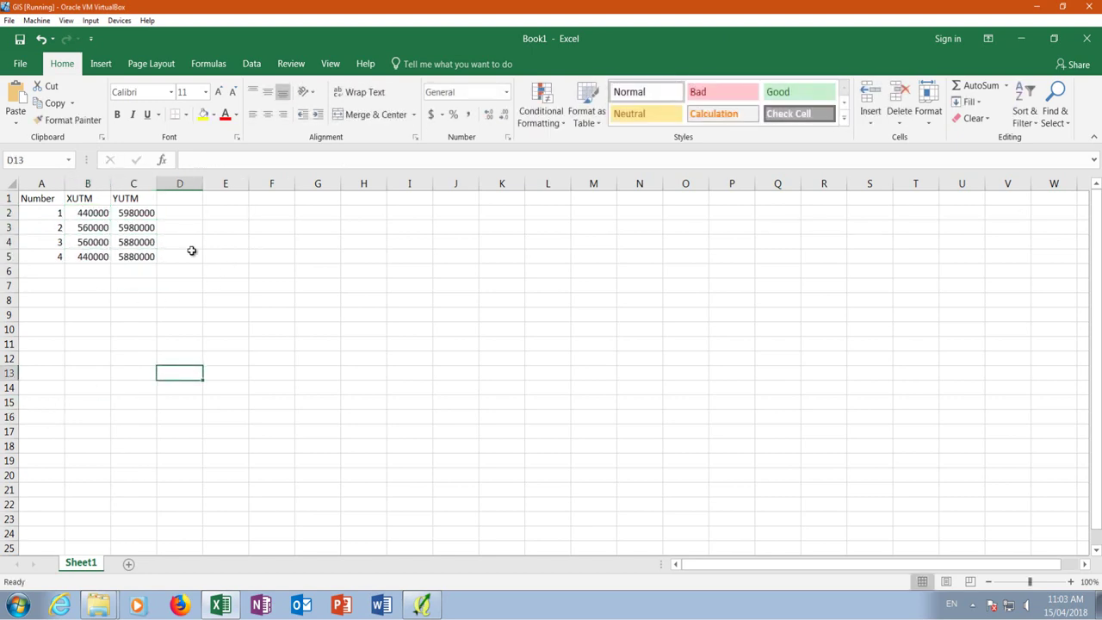
Save the workbook to the Desktop under the name Book2.
left_click(19, 66)
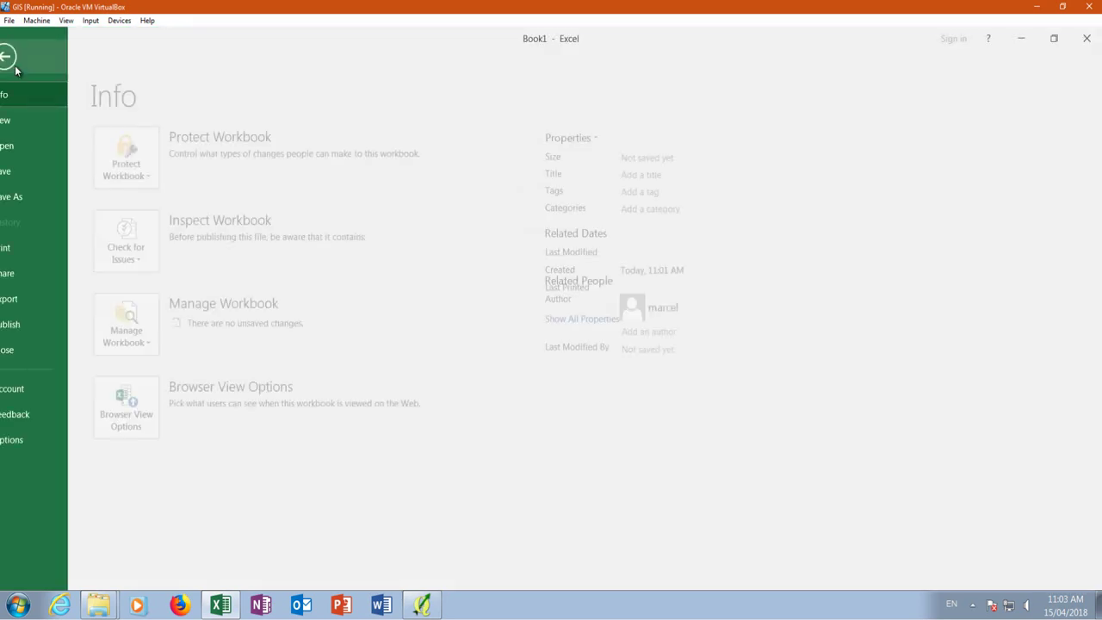
left_click(45, 200)
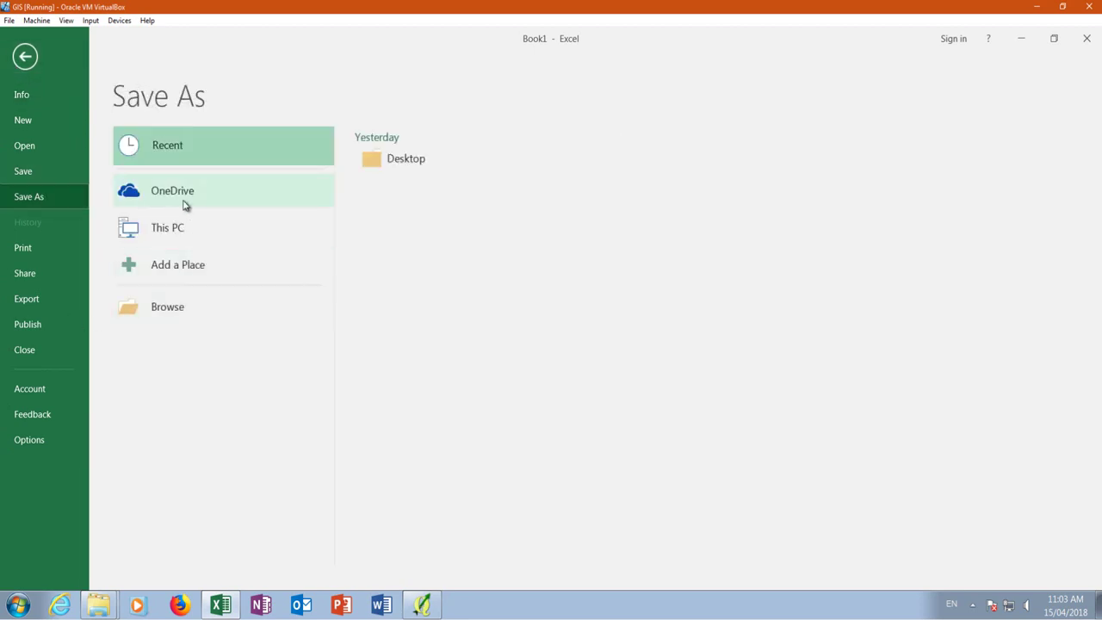
left_click(398, 163)
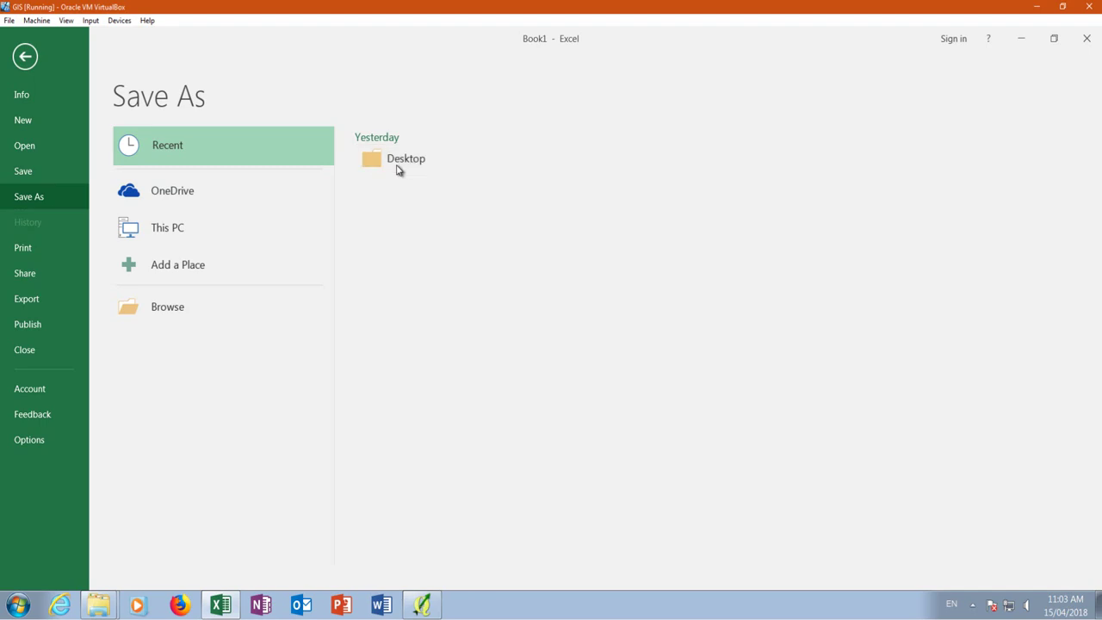
key("End")
key("shift+Left")
key("shift+Left")
left_click_drag(452, 284, 447, 286)
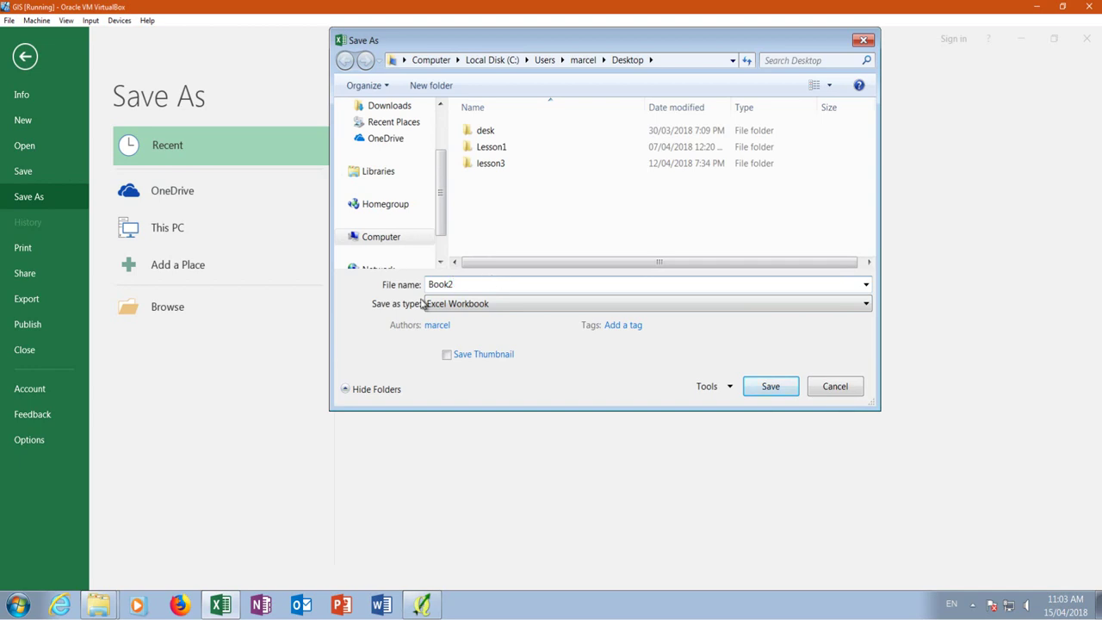
Save it as CSV UTF-8 (Comma delimited), accept the format warning, and close Excel.
left_click(467, 308)
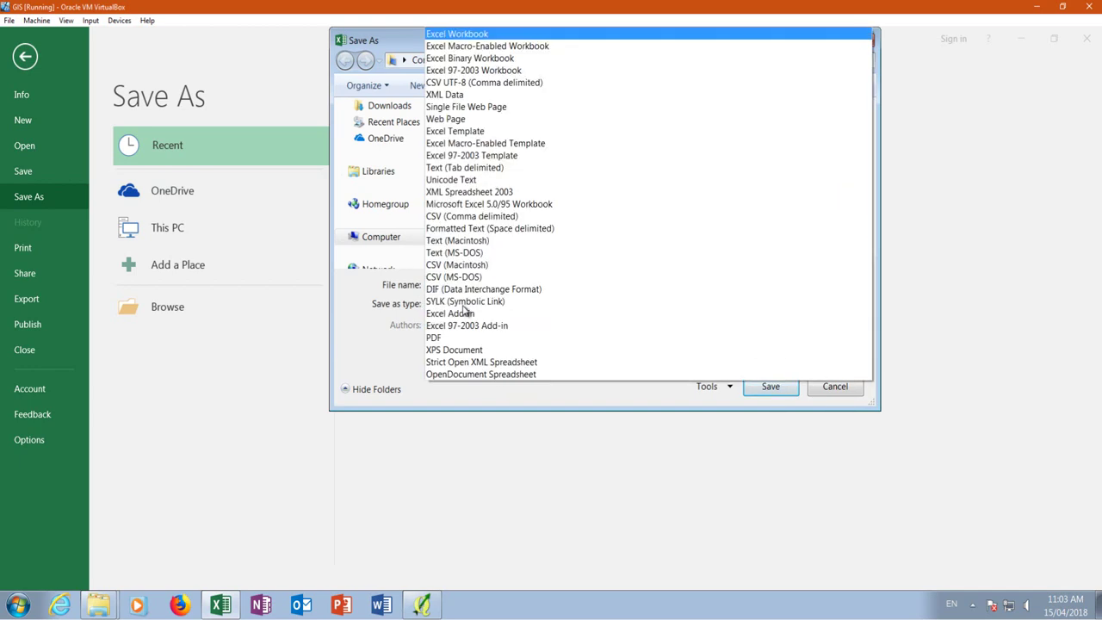
left_click(492, 83)
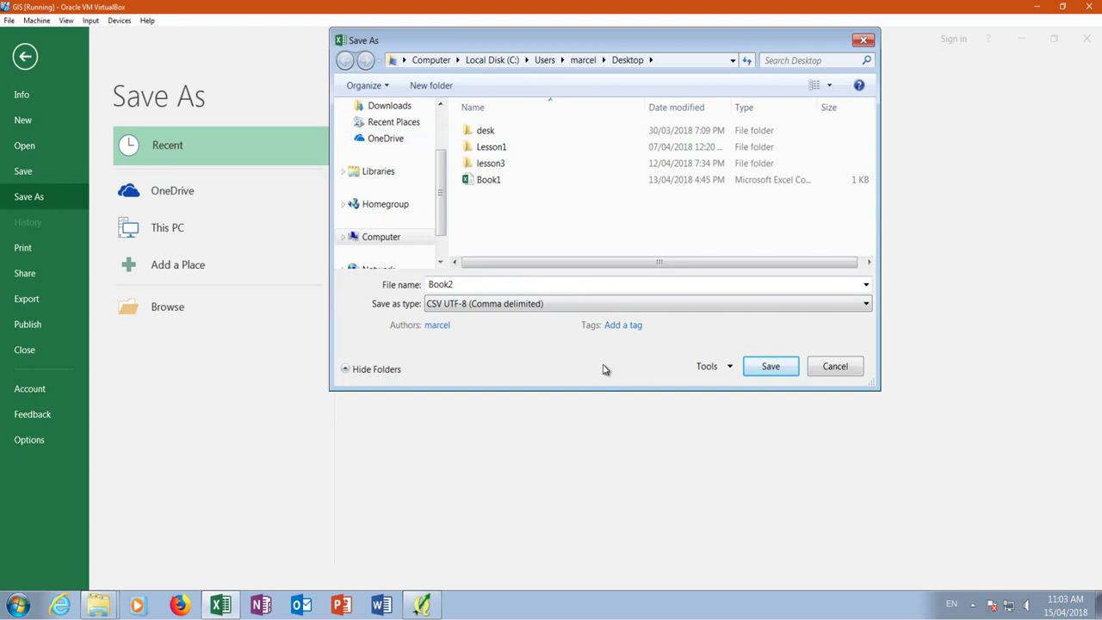
left_click(755, 368)
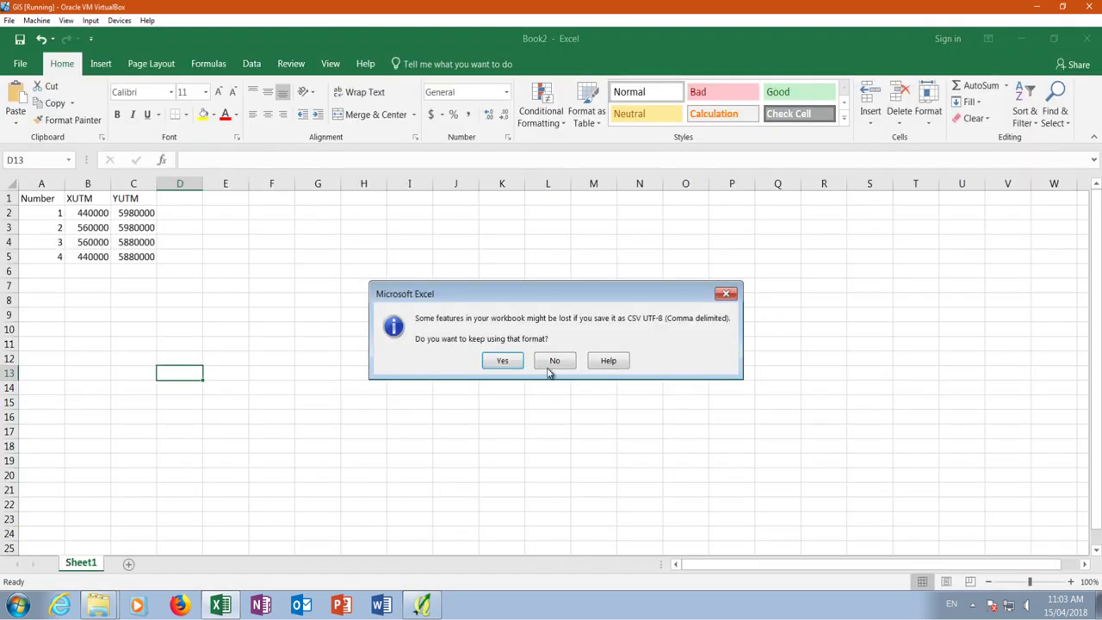
left_click(555, 364)
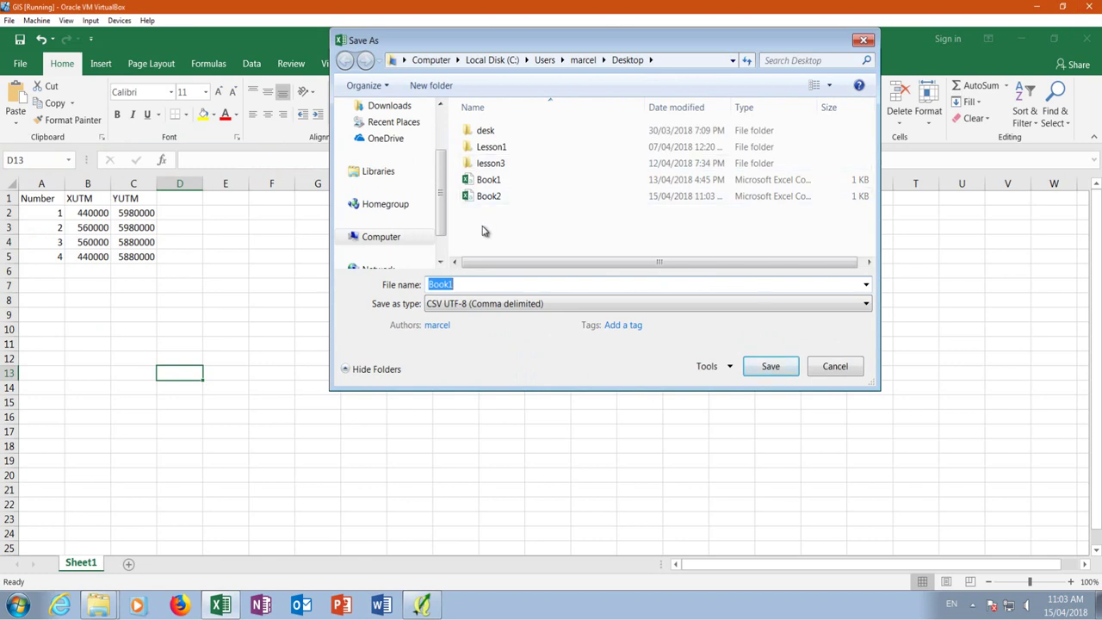
left_click(835, 366)
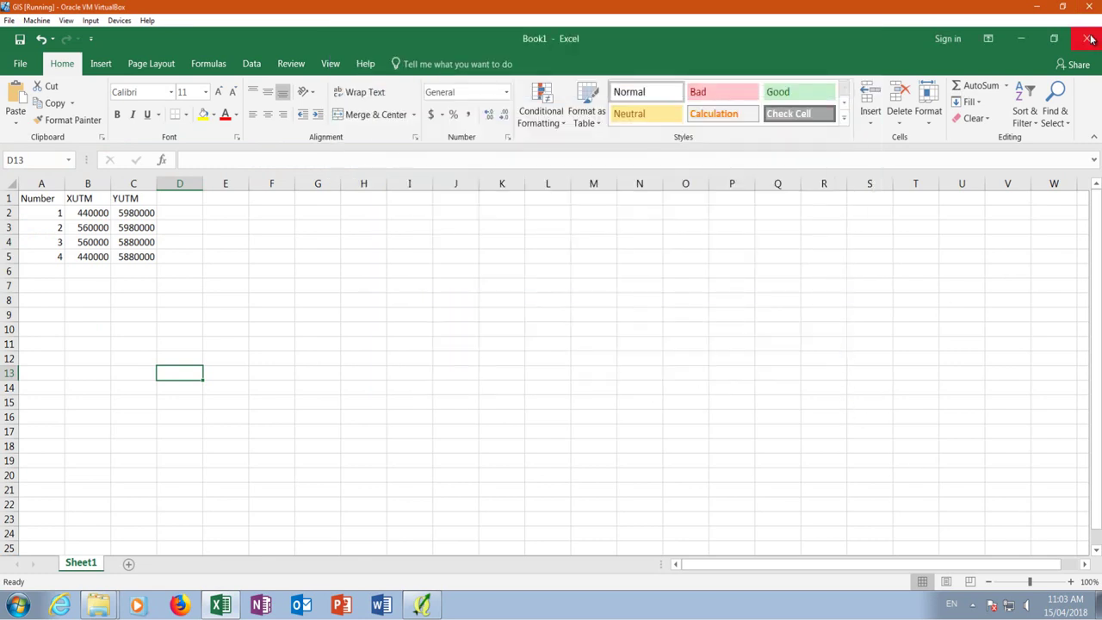
left_click(1087, 38)
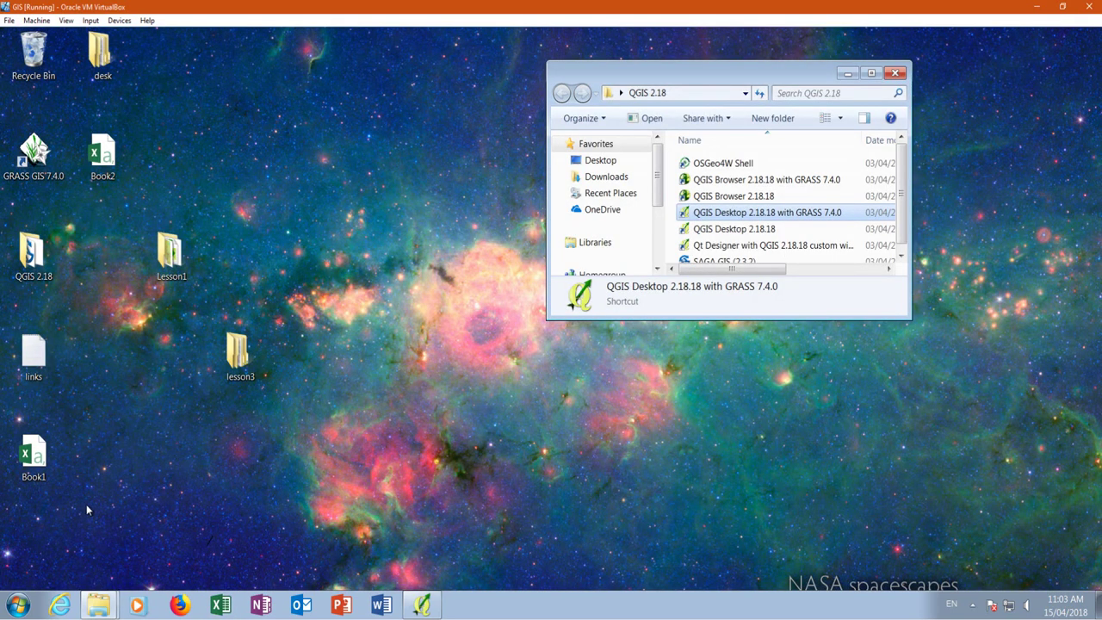
Quit QGIS discarding the old project, then relaunch QGIS Desktop 2.18.18 with GRASS to a blank start page.
left_click(101, 156)
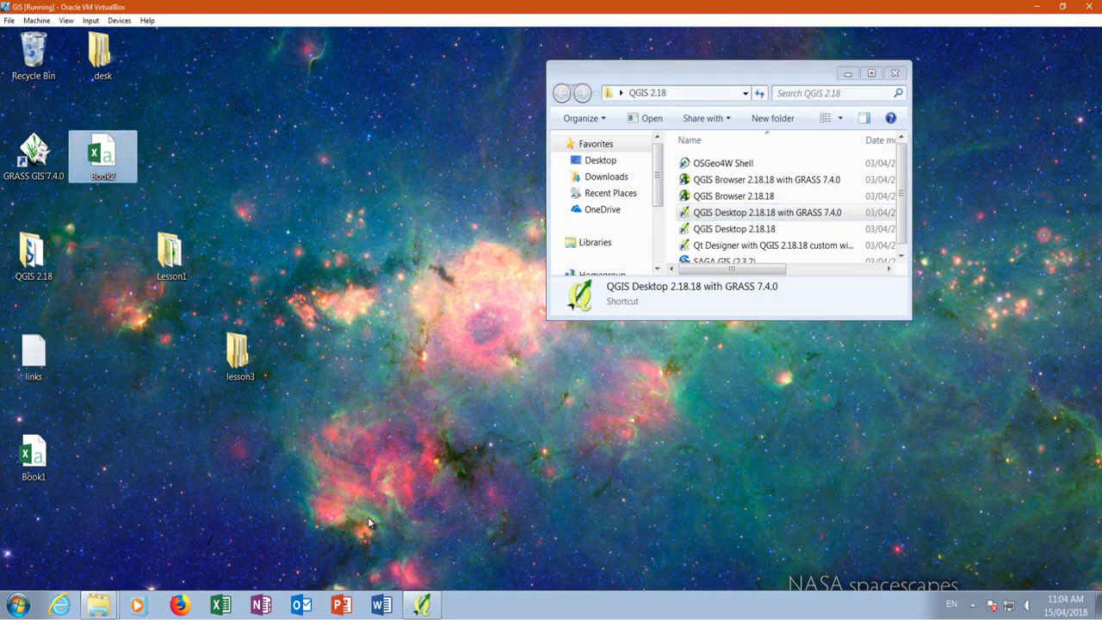
left_click(422, 604)
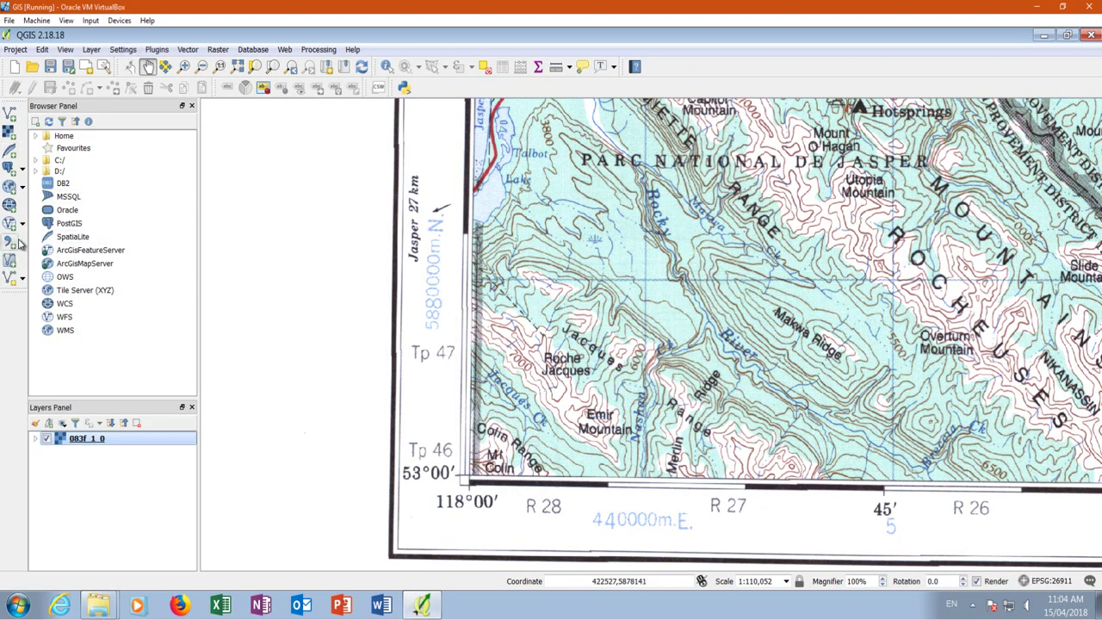
left_click(1091, 35)
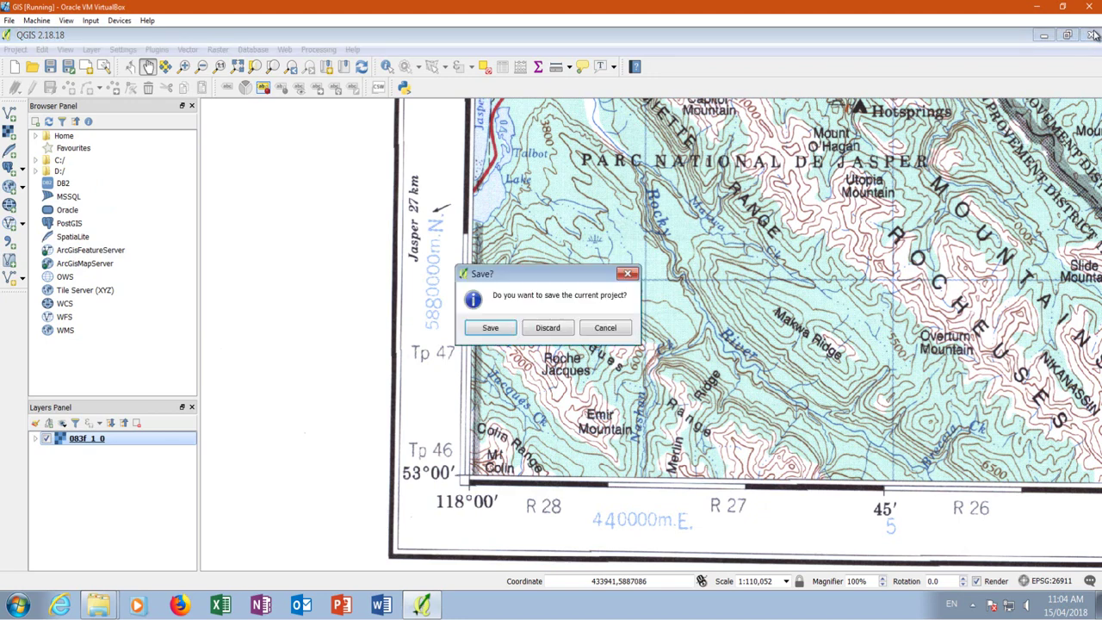
left_click(548, 329)
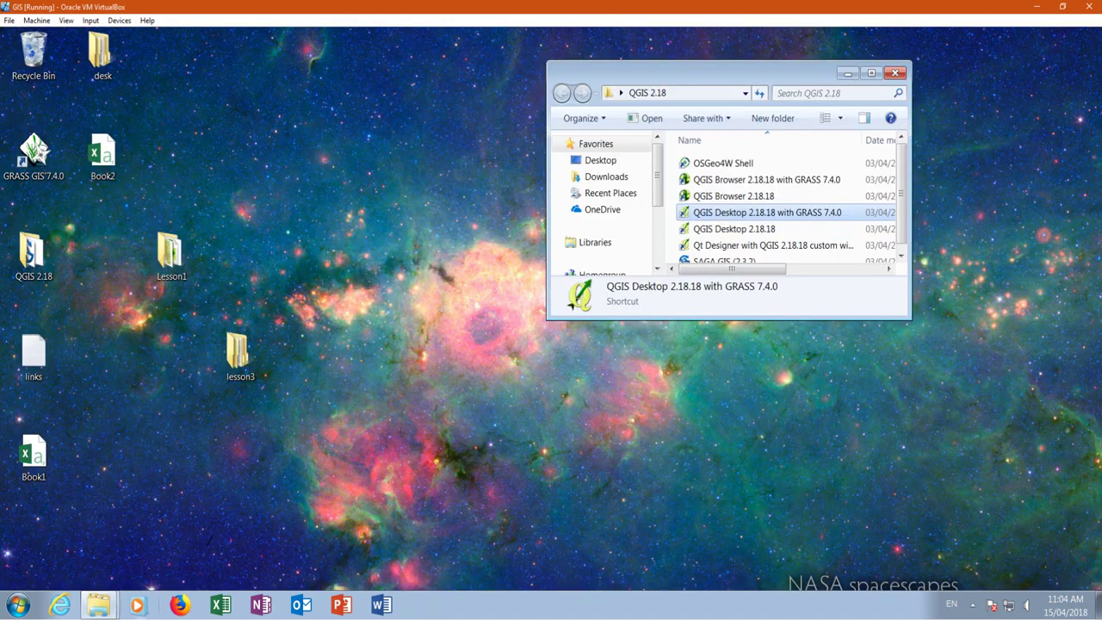
double_click(727, 213)
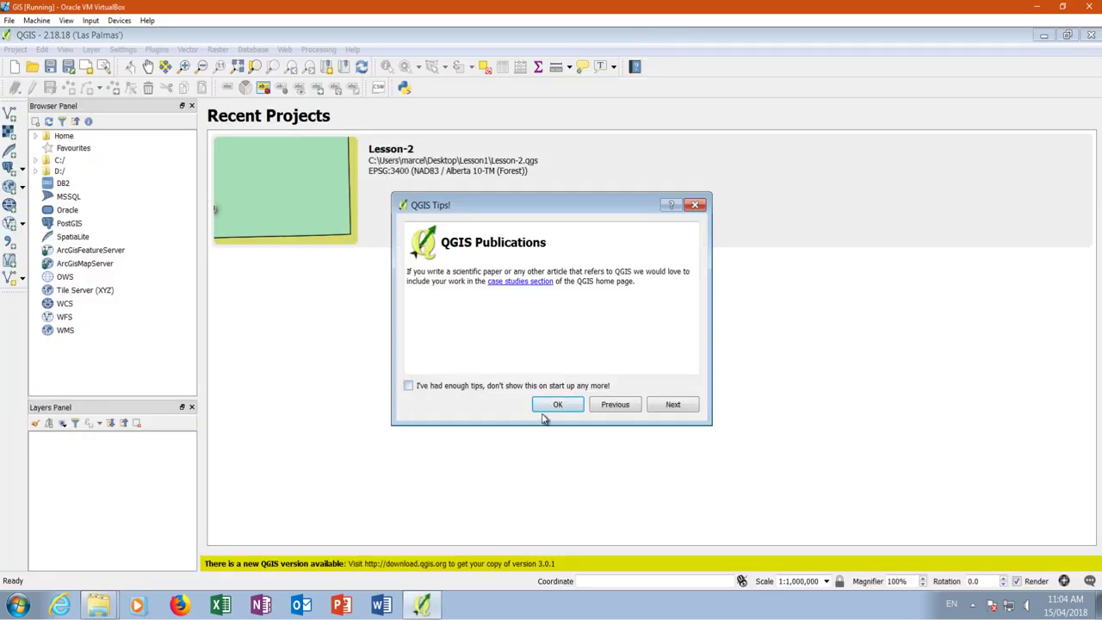
left_click(580, 410)
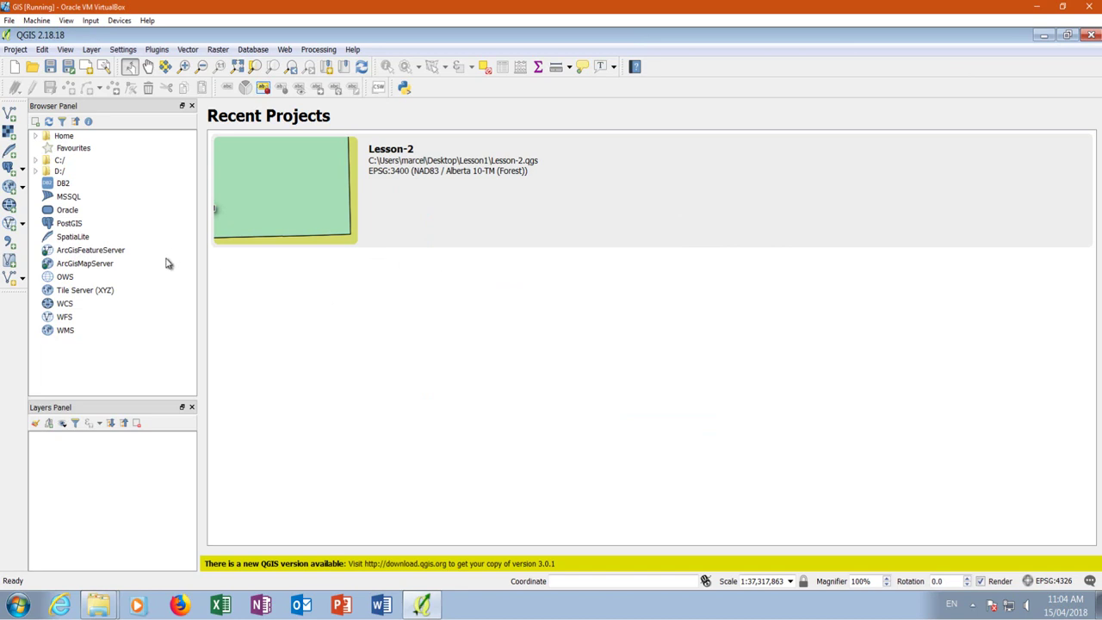
In Project Properties, enable on-the-fly transformation and apply NAD27 / UTM zone 11N (EPSG:26711).
left_click(16, 50)
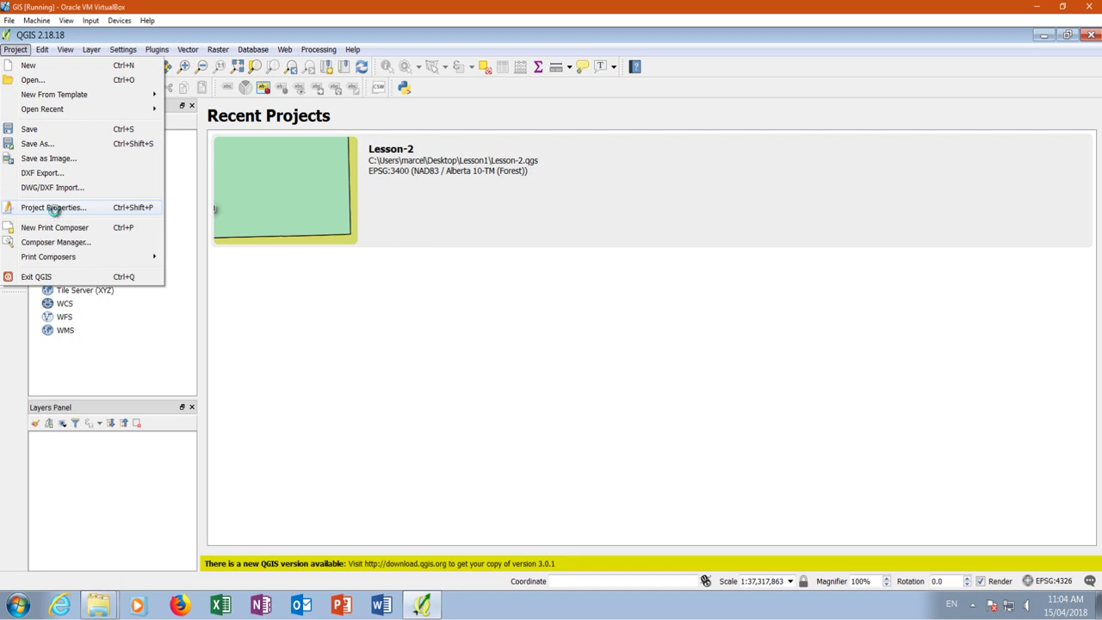
left_click(55, 209)
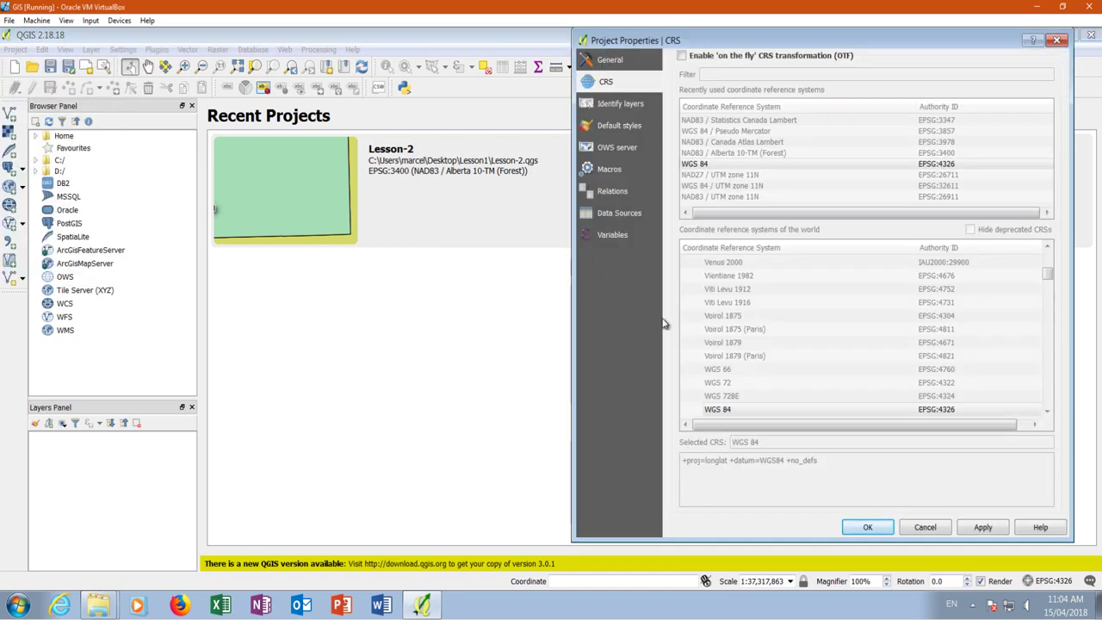
left_click_drag(754, 38, 408, 69)
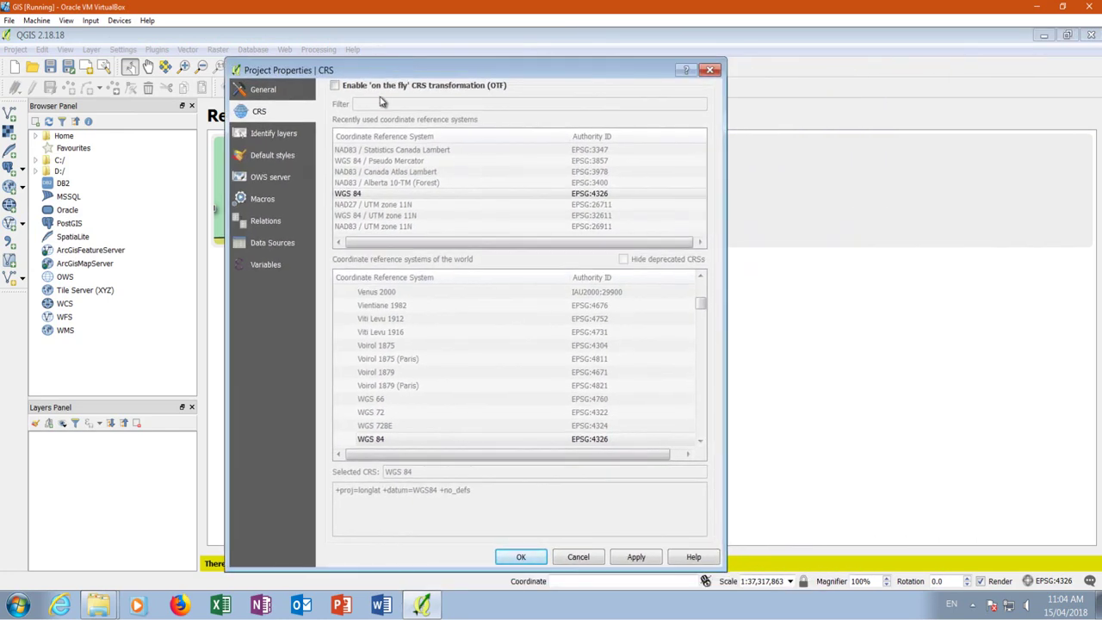
left_click(335, 86)
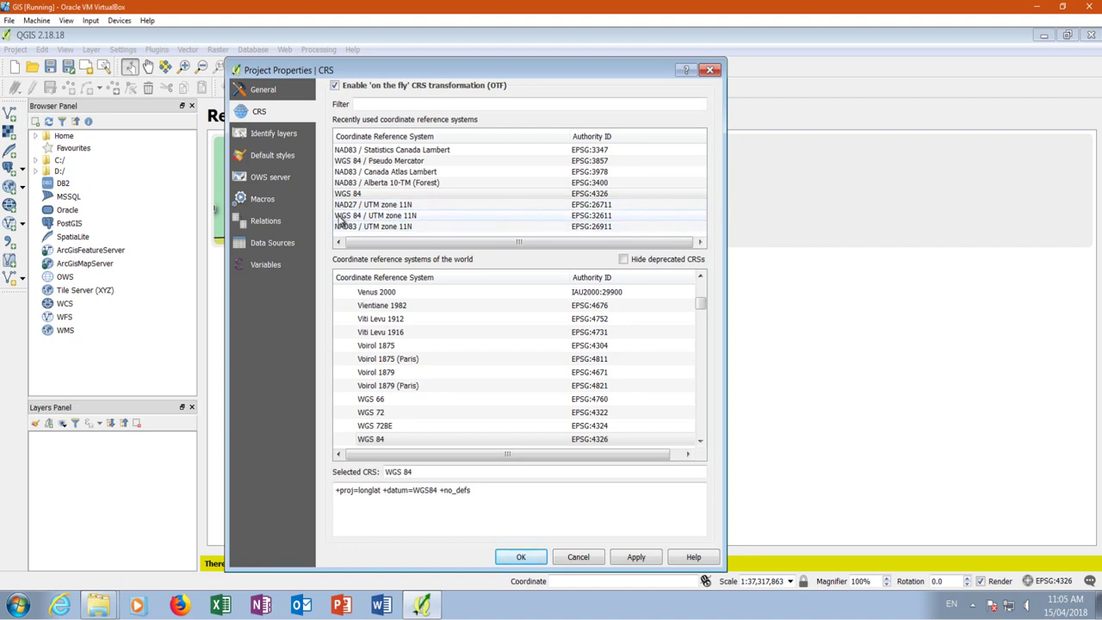
left_click(385, 211)
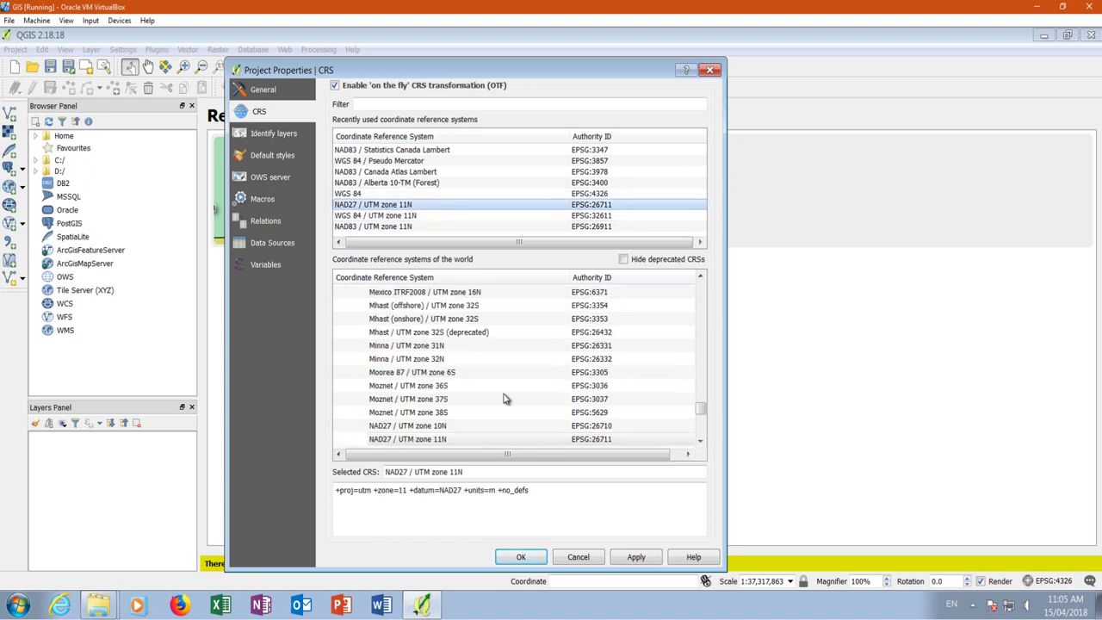
left_click(521, 558)
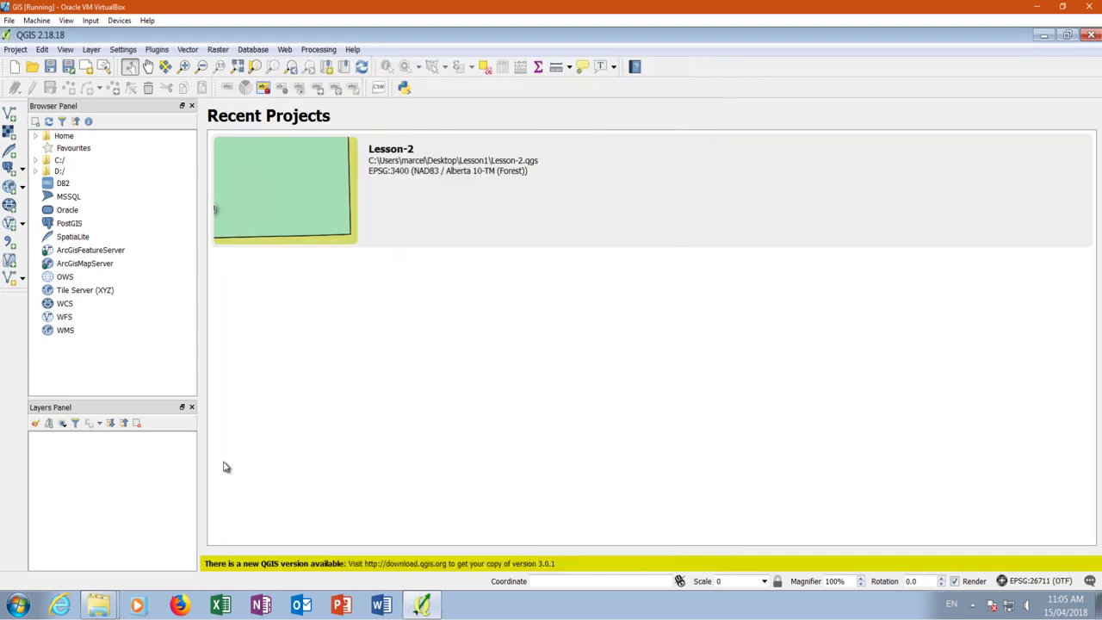
Import Book2.csv as delimited text with X=XUTM, Y=YUTM in NAD27 / UTM zone 11N.
left_click(10, 241)
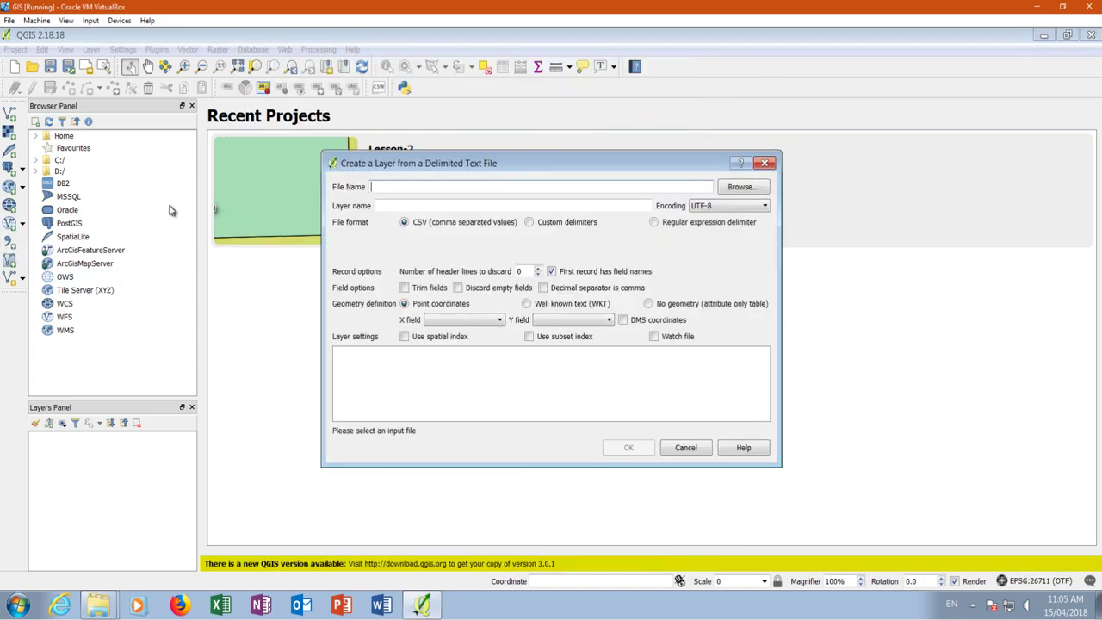
left_click(739, 187)
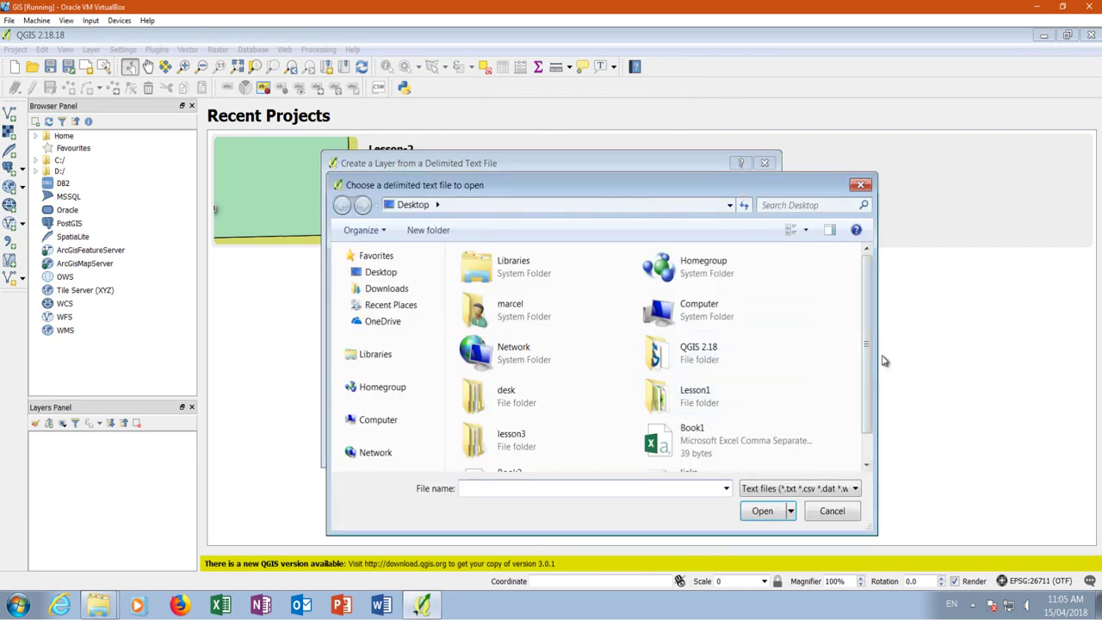
scroll(868, 360, "down", 2)
left_click(546, 456)
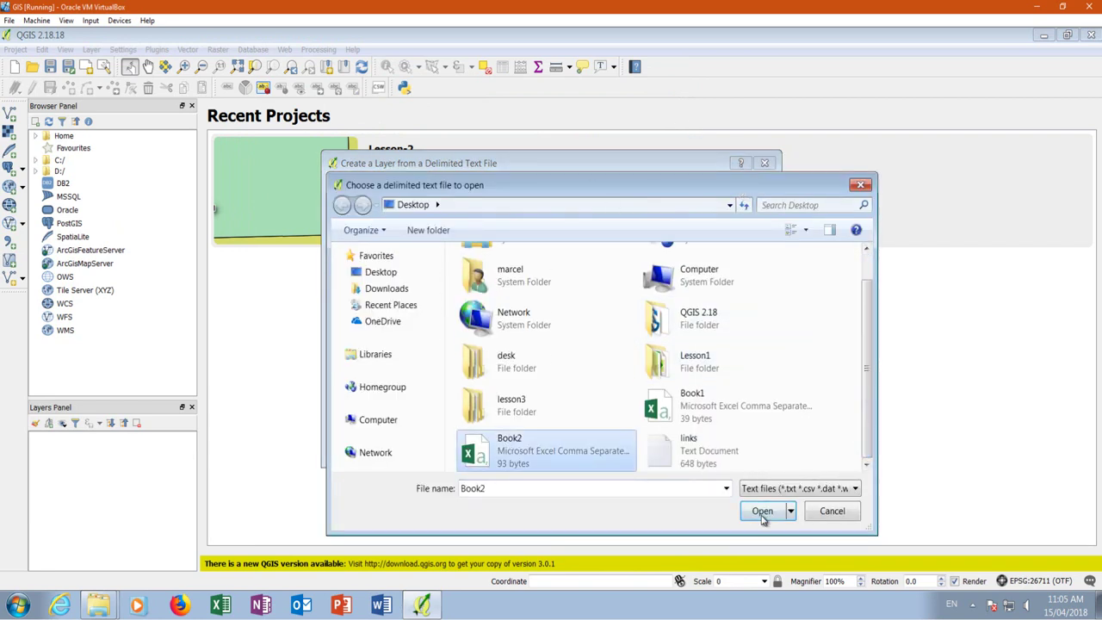
left_click(761, 511)
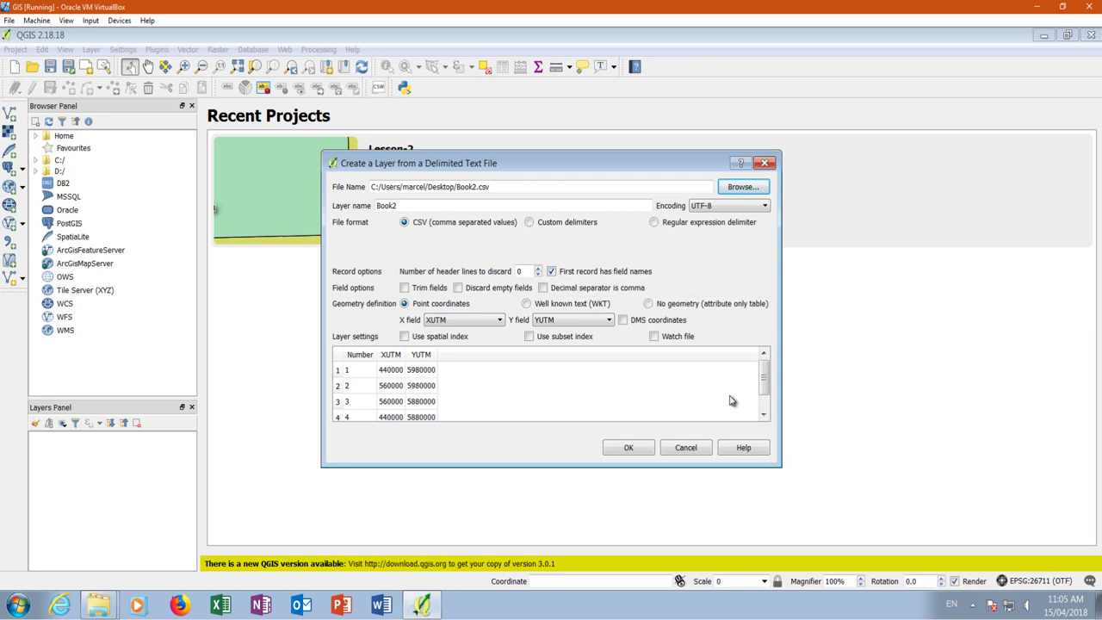
left_click_drag(763, 381, 762, 385)
left_click(629, 447)
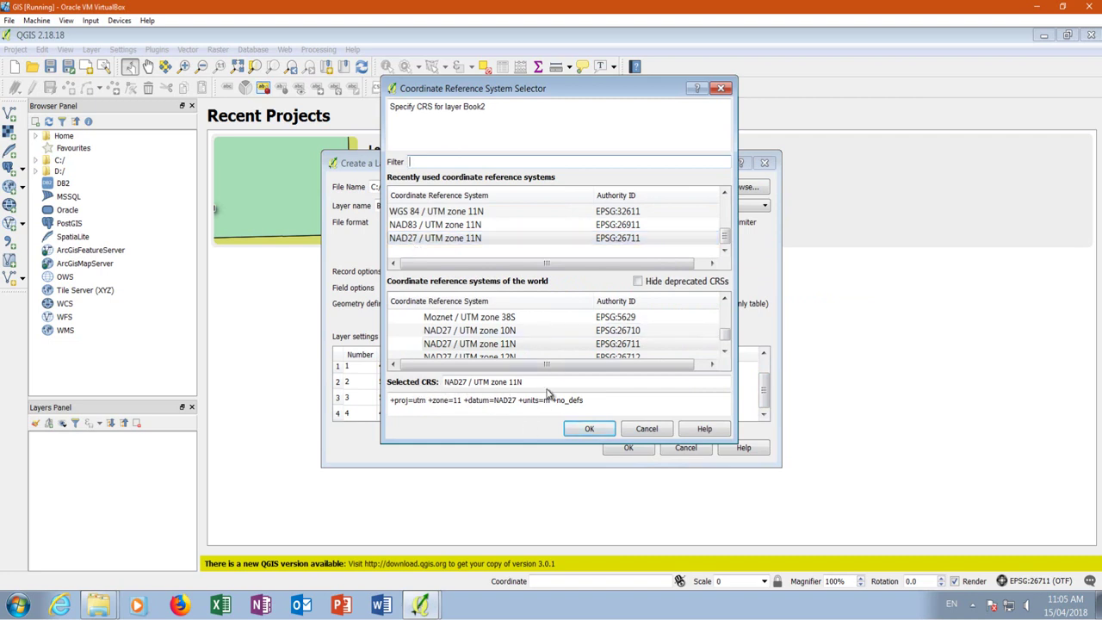
left_click(589, 428)
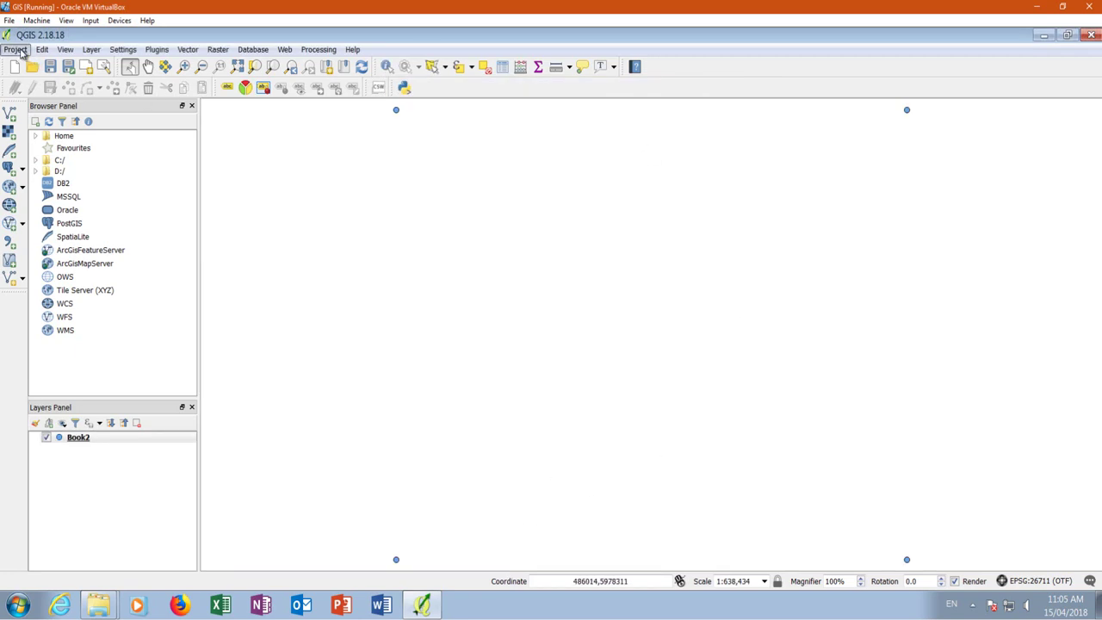
Turn off on-the-fly CRS transformation in the project properties.
left_click(13, 49)
left_click(69, 209)
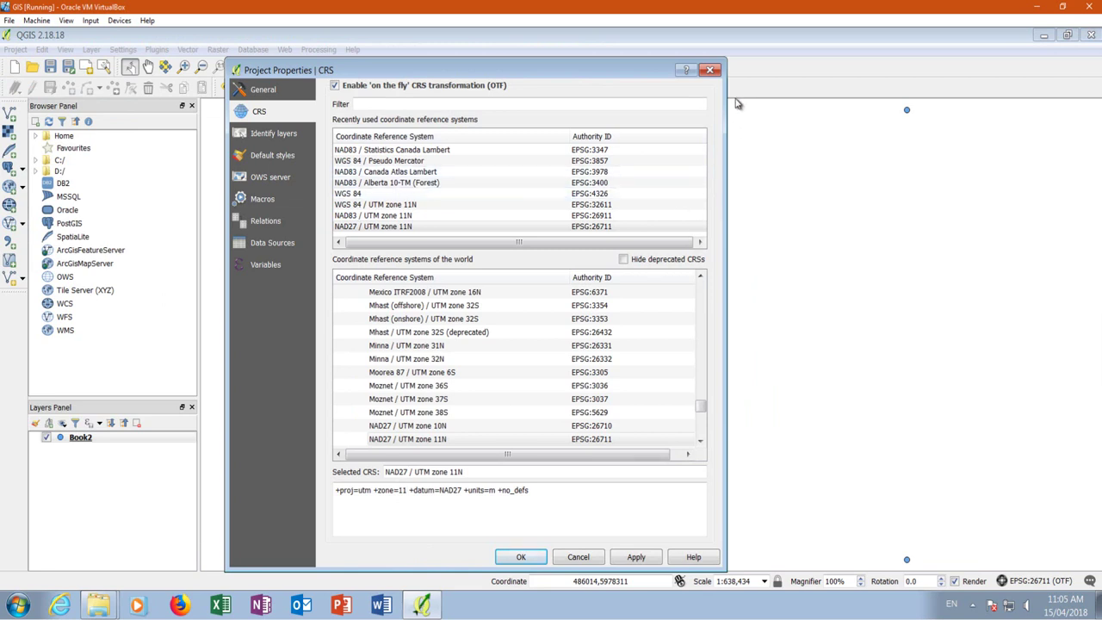
left_click(710, 70)
left_click(1037, 581)
left_click(335, 86)
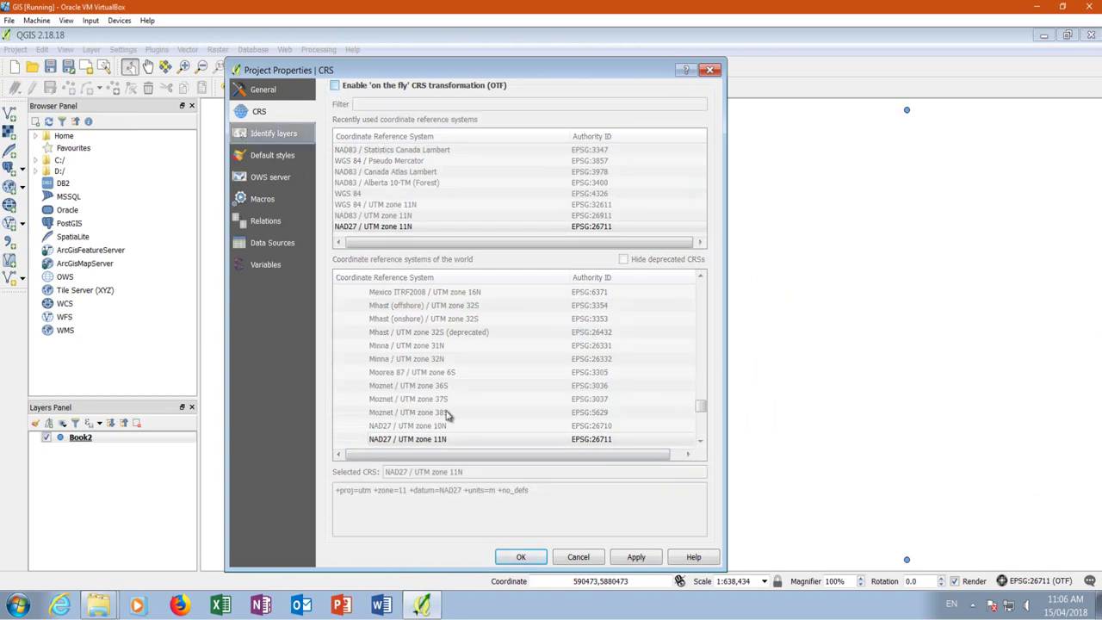
left_click(640, 559)
left_click(508, 557)
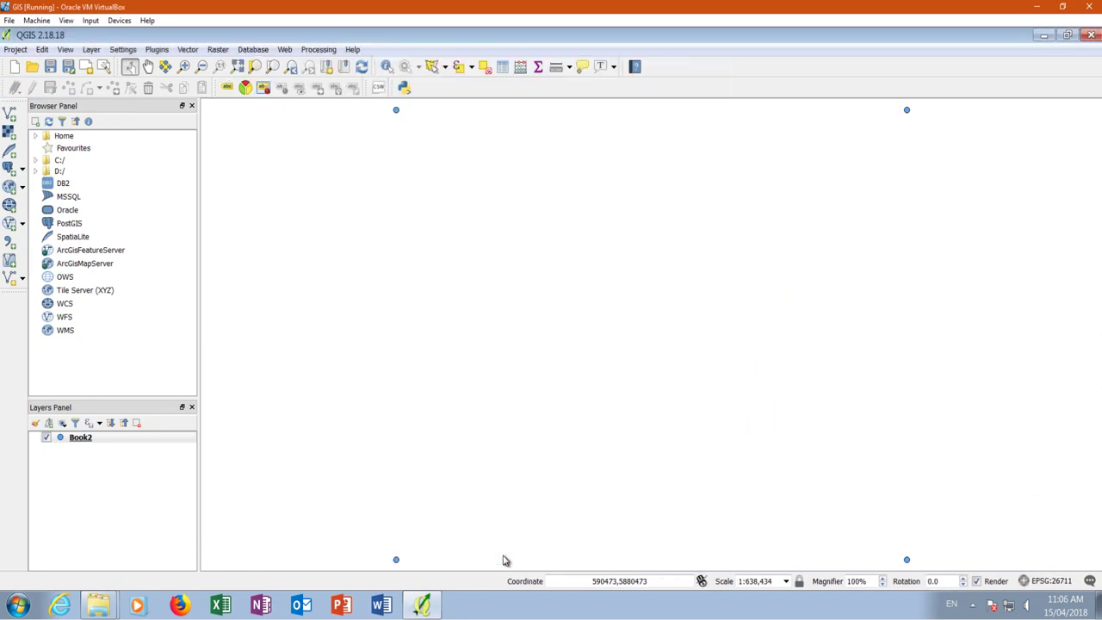
scroll(406, 247, "down", 1)
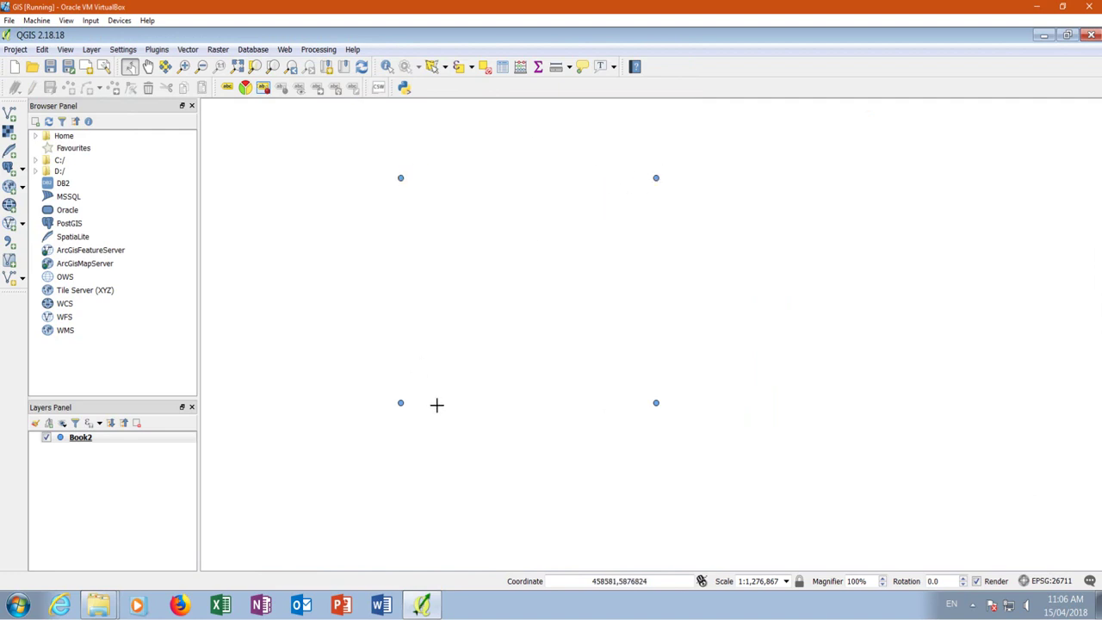
Set the Book2 layer's CRS to NAD27 / UTM zone 11N.
right_click(109, 441)
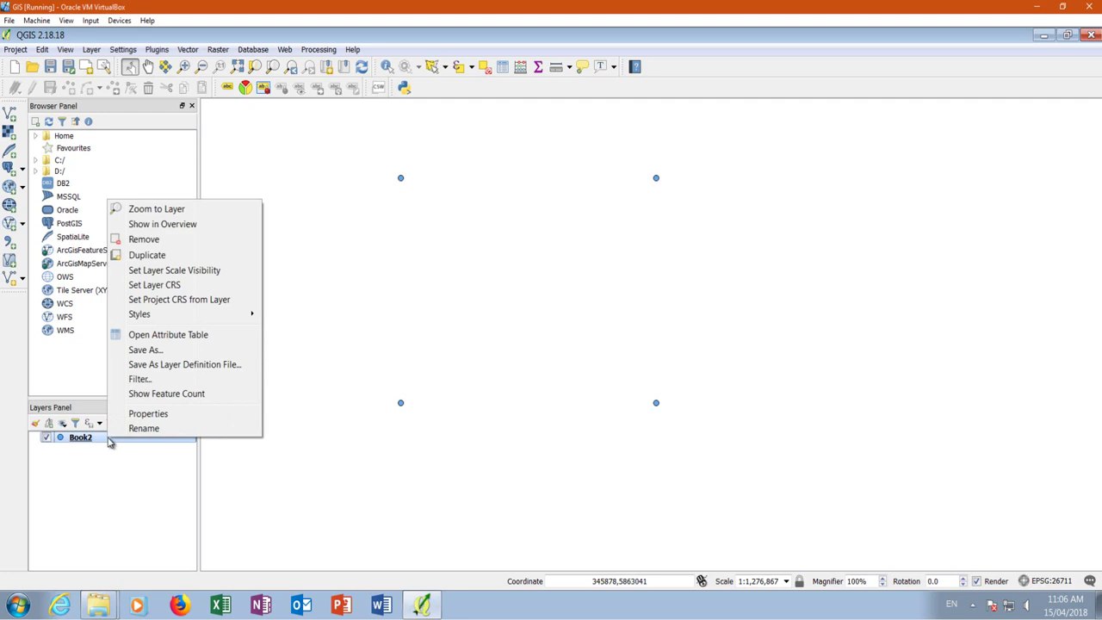
left_click(183, 286)
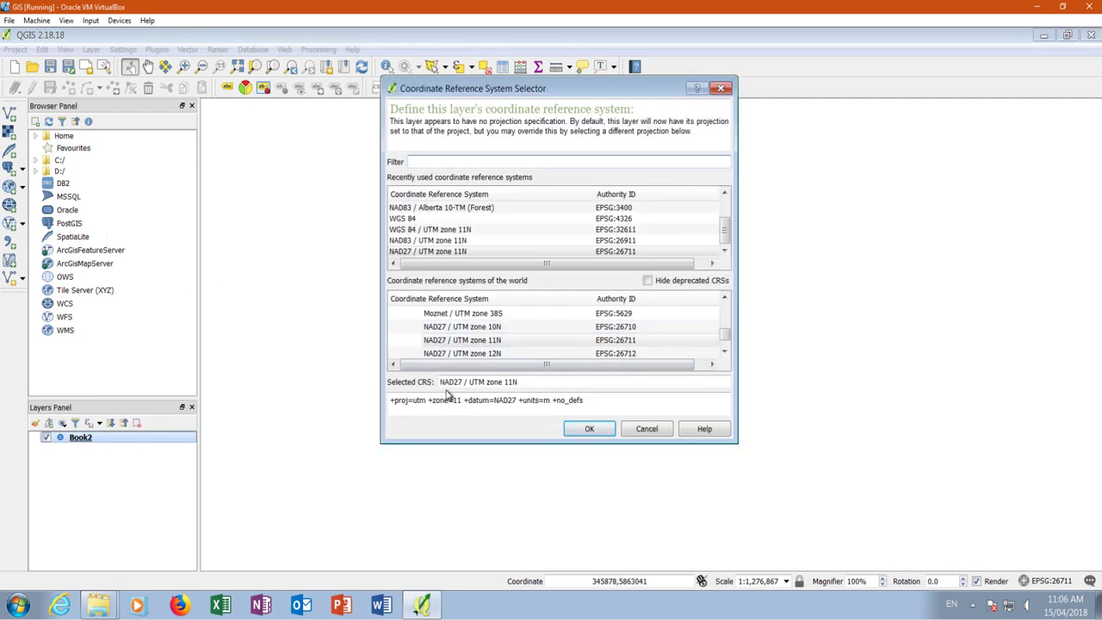
left_click(589, 429)
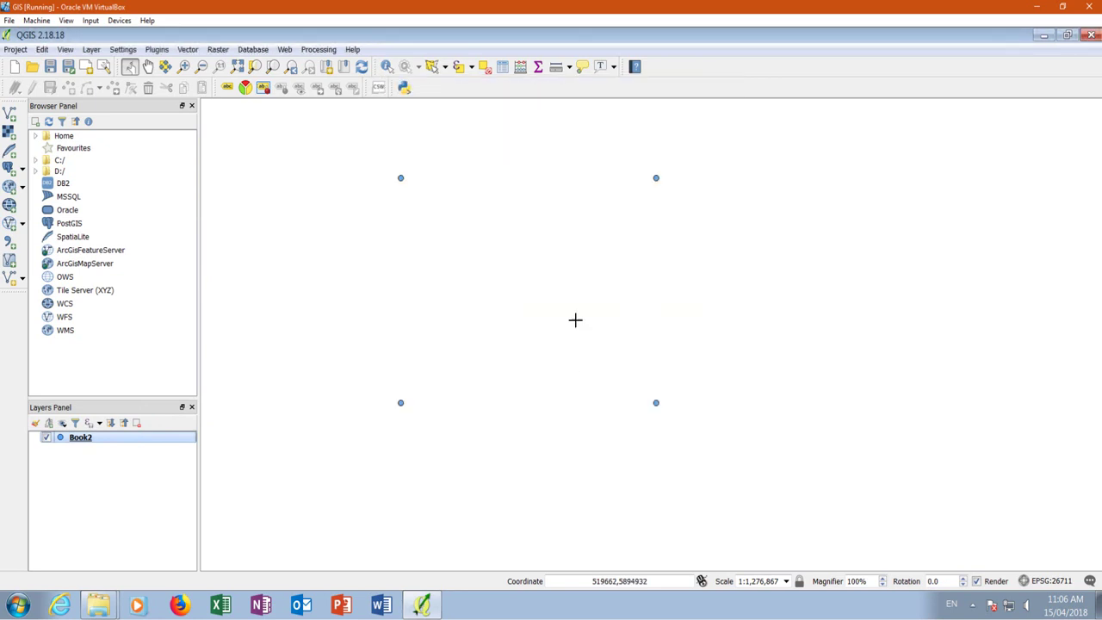
left_click(222, 52)
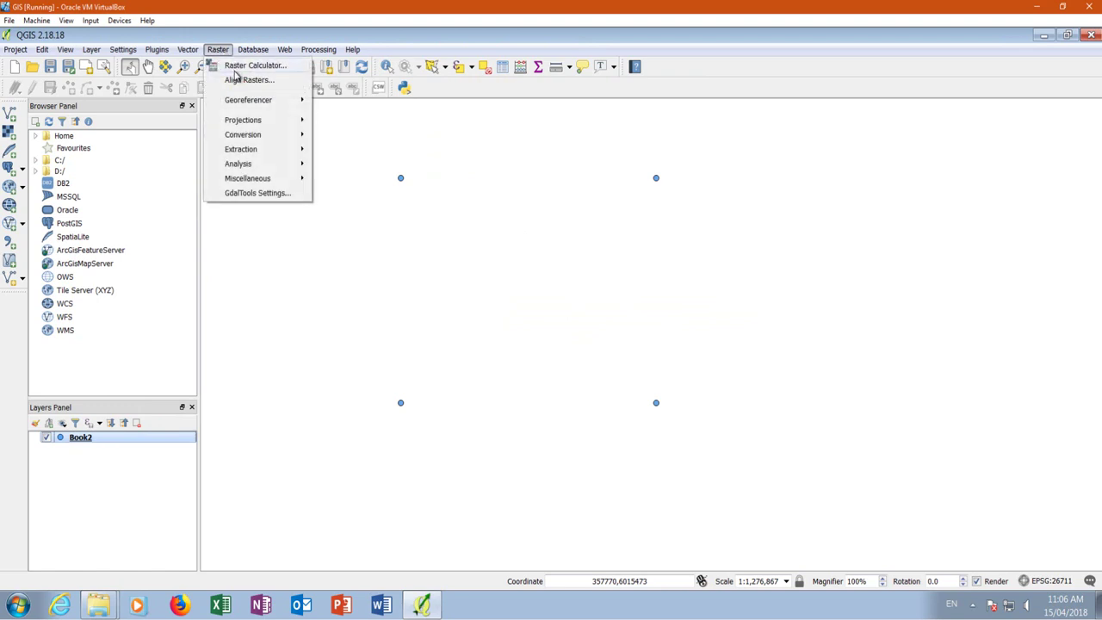
Load the scanned map 083f_1_0.tif into the Georeferencer.
mouse_move(249, 106)
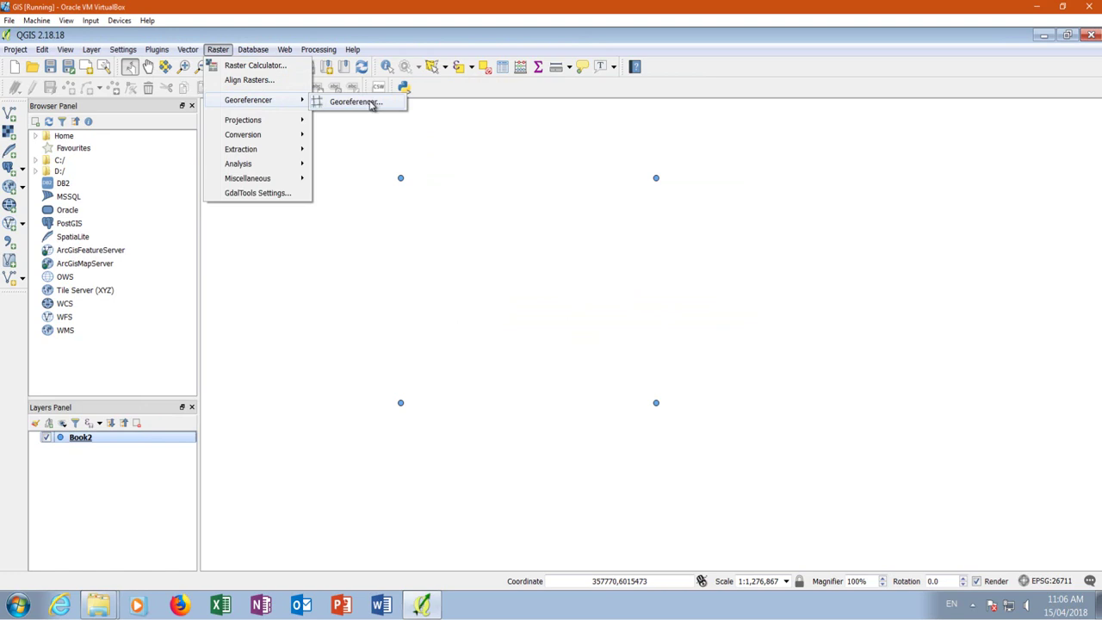
left_click(370, 102)
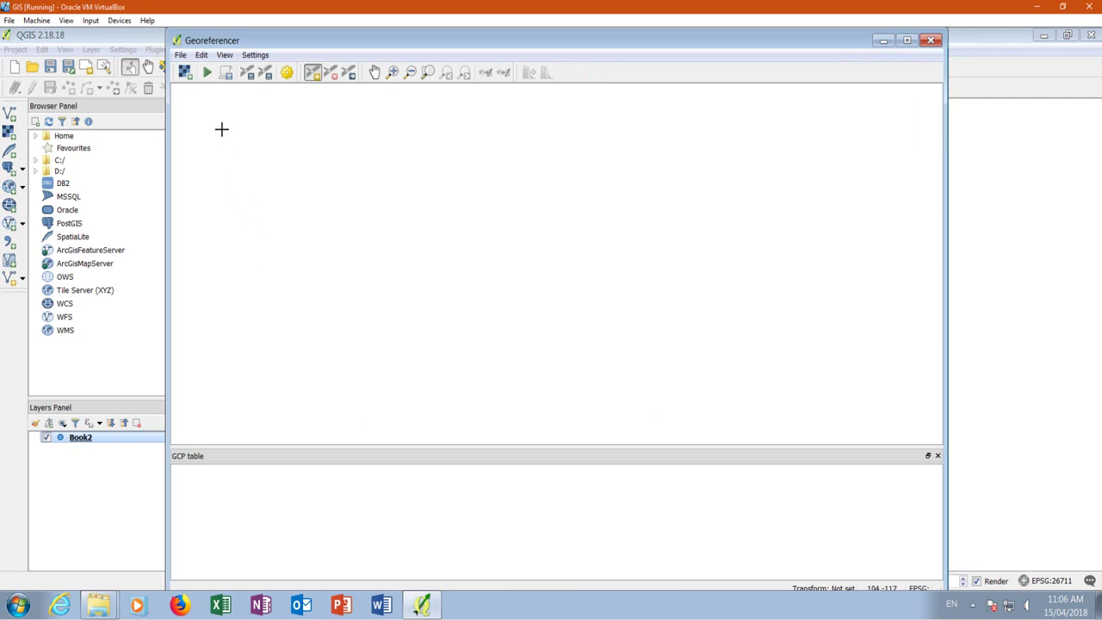
left_click(185, 75)
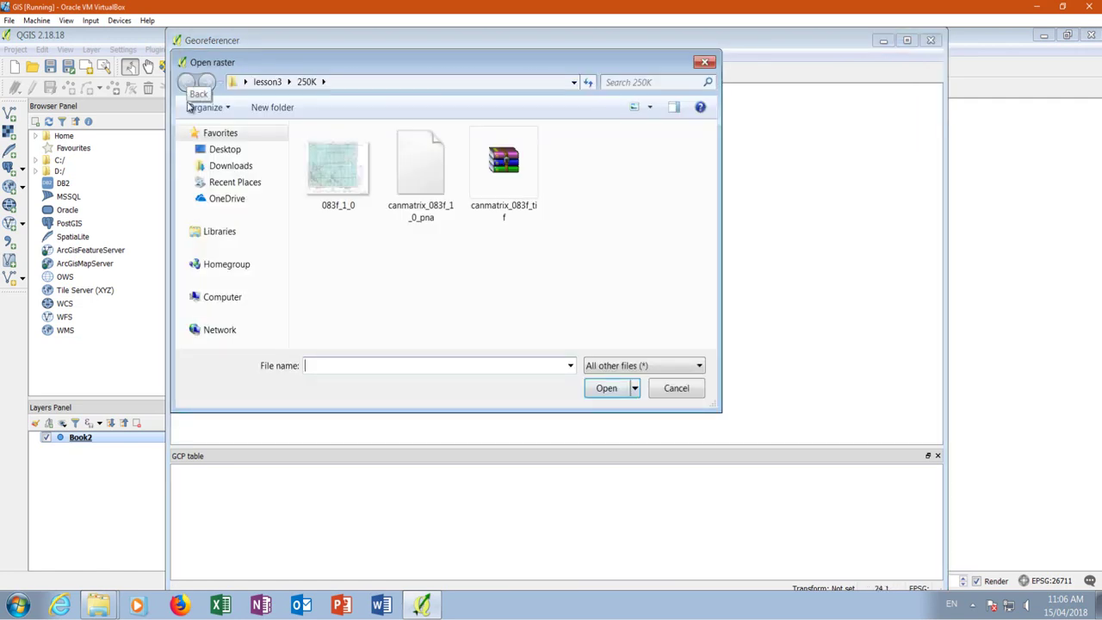
left_click(342, 173)
left_click(603, 388)
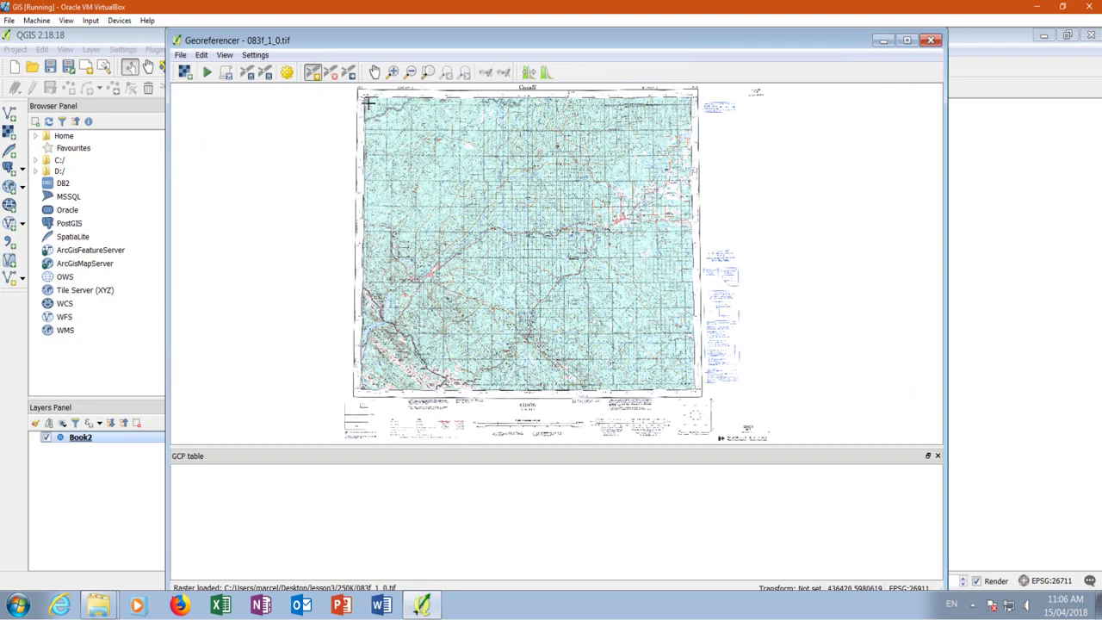
Zoom in on the map's top-left corner at 54°00′ N, 118°00′ W.
scroll(350, 93, "up", 1)
scroll(375, 93, "up", 2)
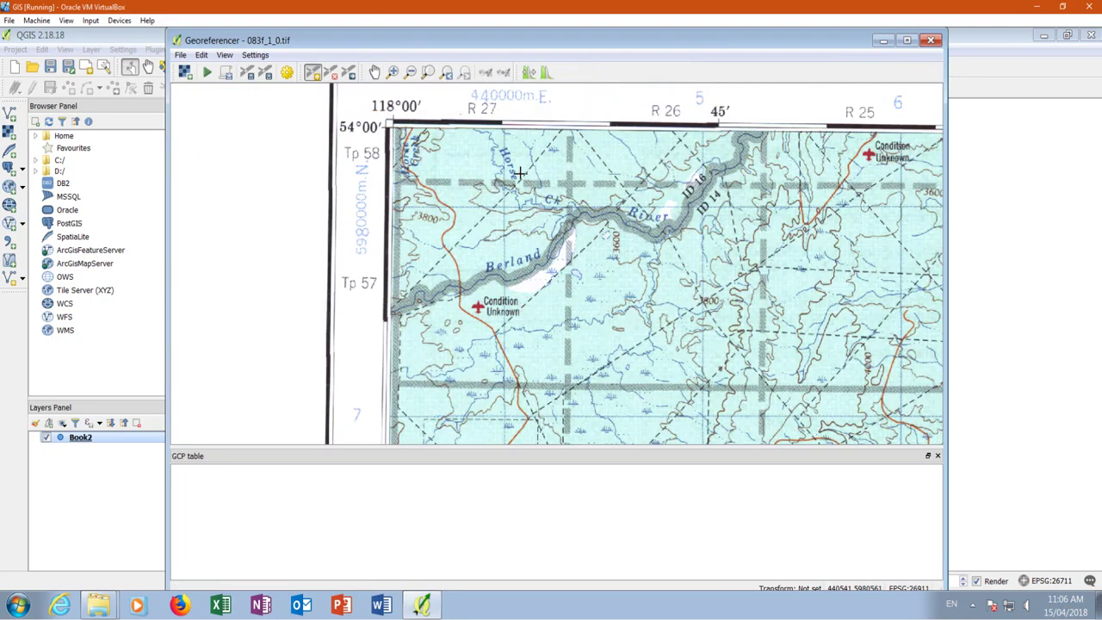
scroll(520, 176, "up", 1)
scroll(542, 300, "down", 1)
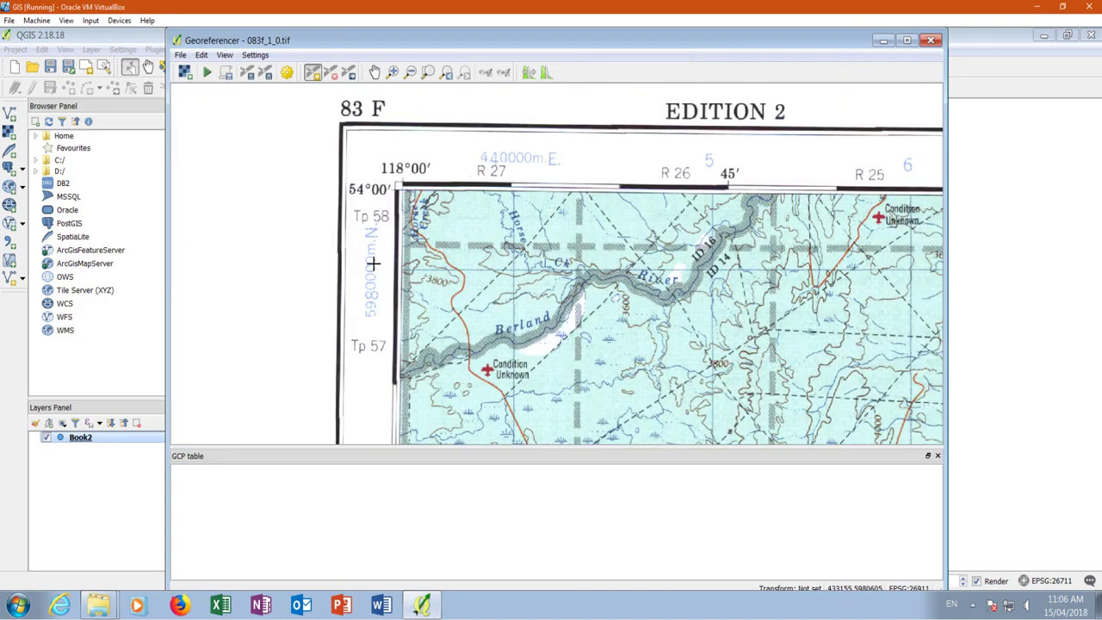
scroll(556, 311, "up", 3)
scroll(557, 278, "down", 1)
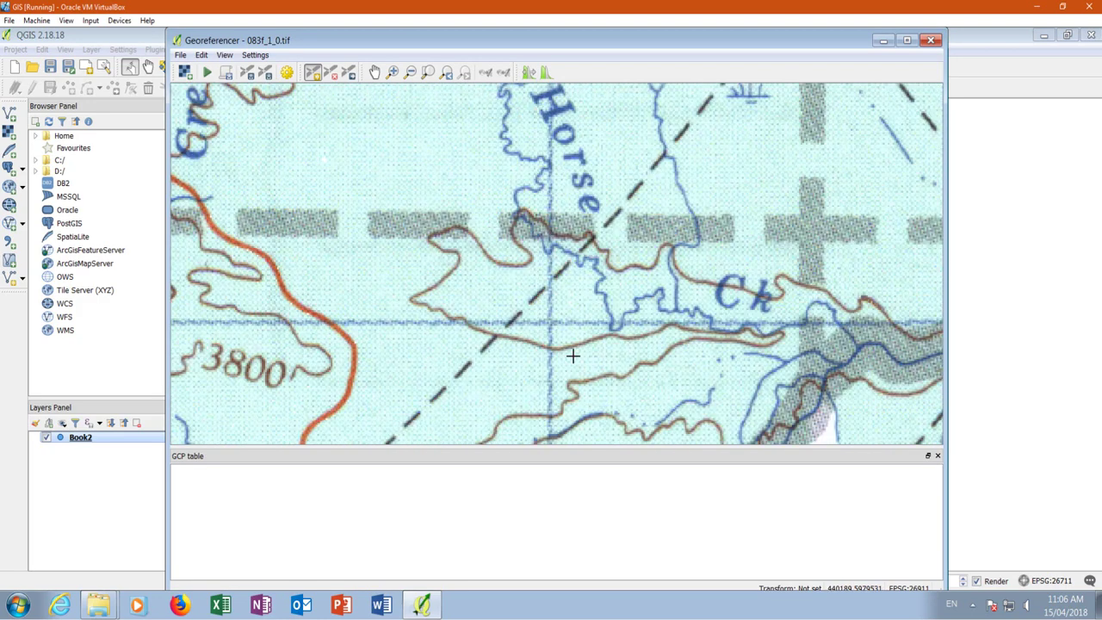
scroll(574, 369, "up", 1)
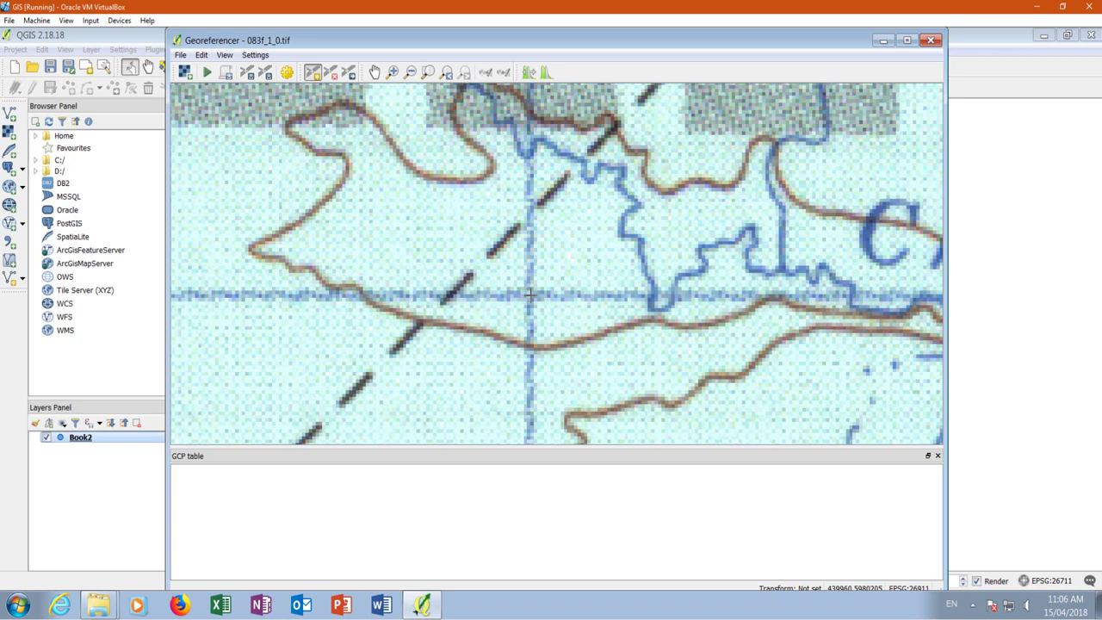
Add a control point at the top-left corner, snapped to the Book2 point 440000 E, 5980000 N.
left_click(528, 294)
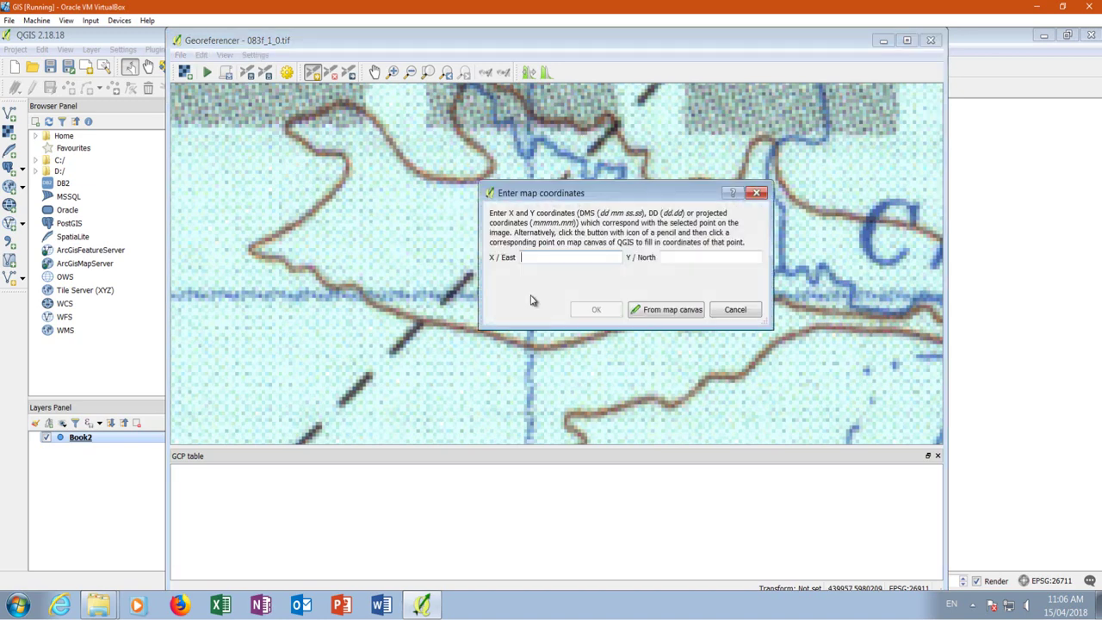
left_click(667, 310)
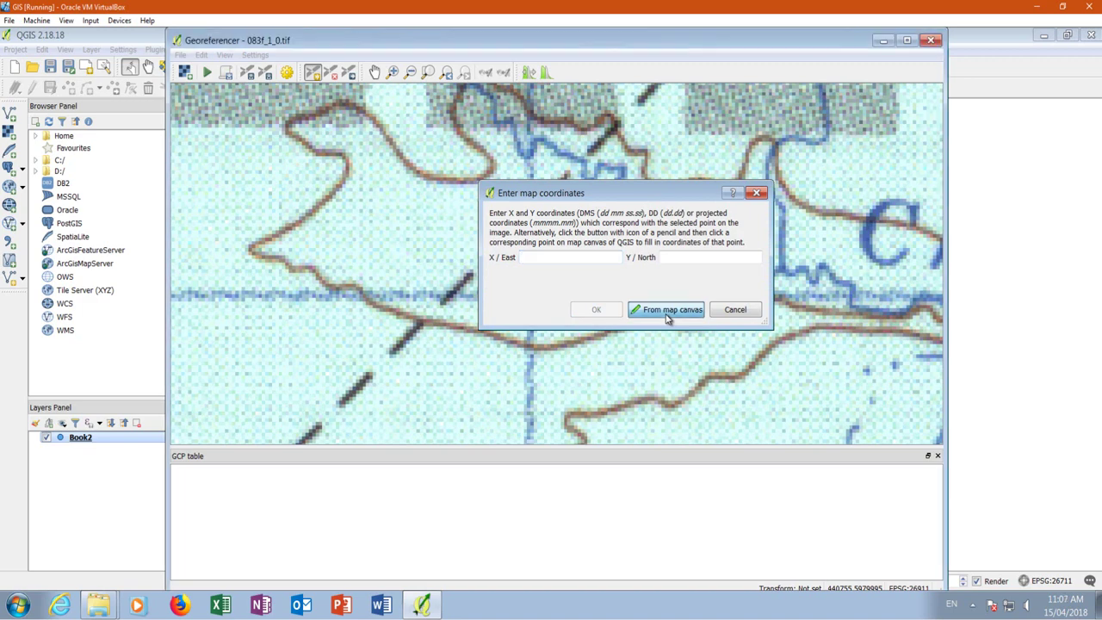
scroll(392, 179, "up", 7)
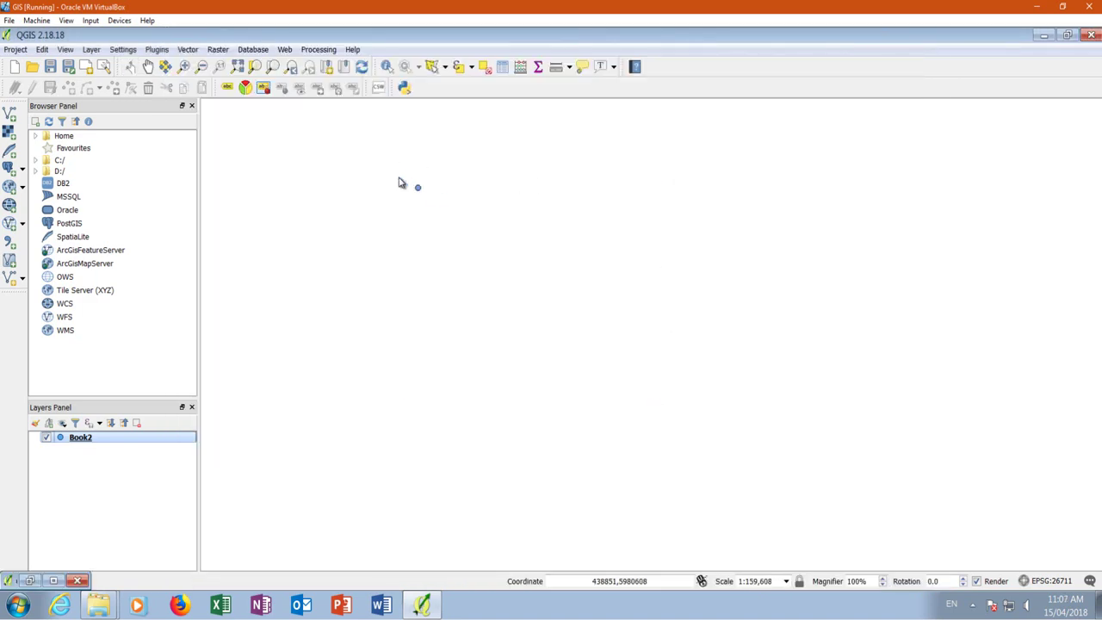
left_click(495, 236)
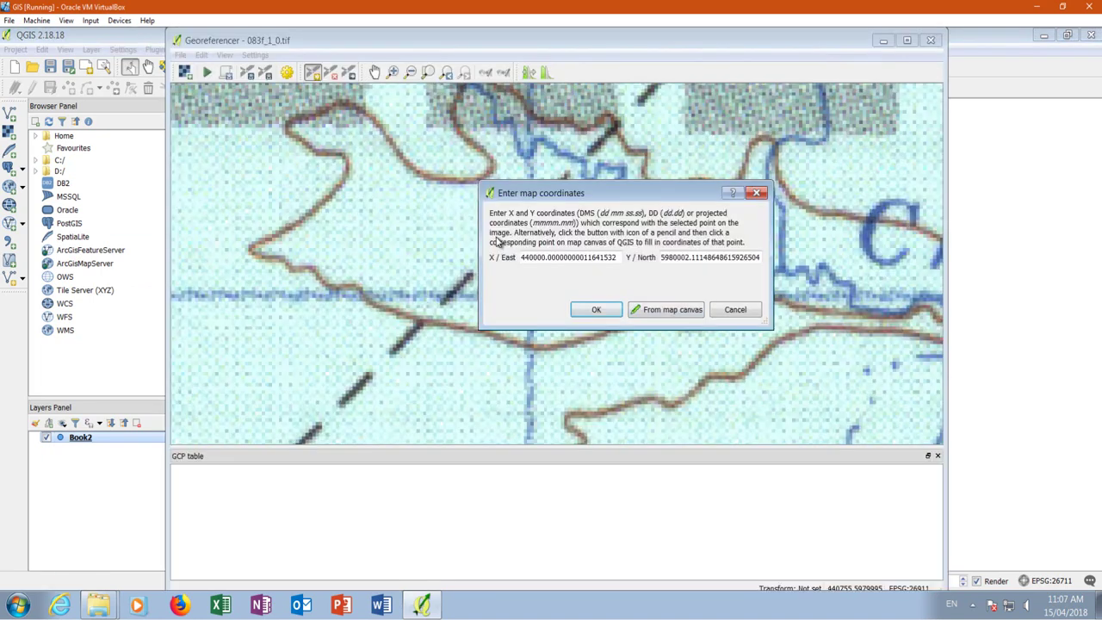
left_click(596, 310)
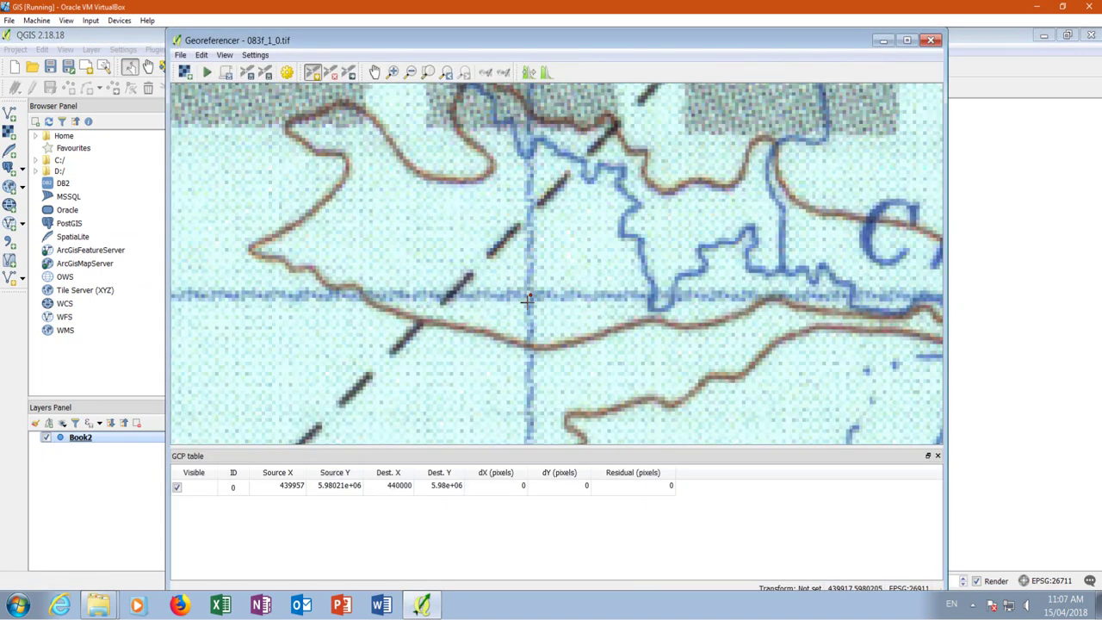
Add a control point at the top-right corner, snapped to the Book2 point 560000 E, 5980000 N.
scroll(523, 293, "down", 5)
scroll(305, 209, "down", 2)
scroll(491, 229, "up", 6)
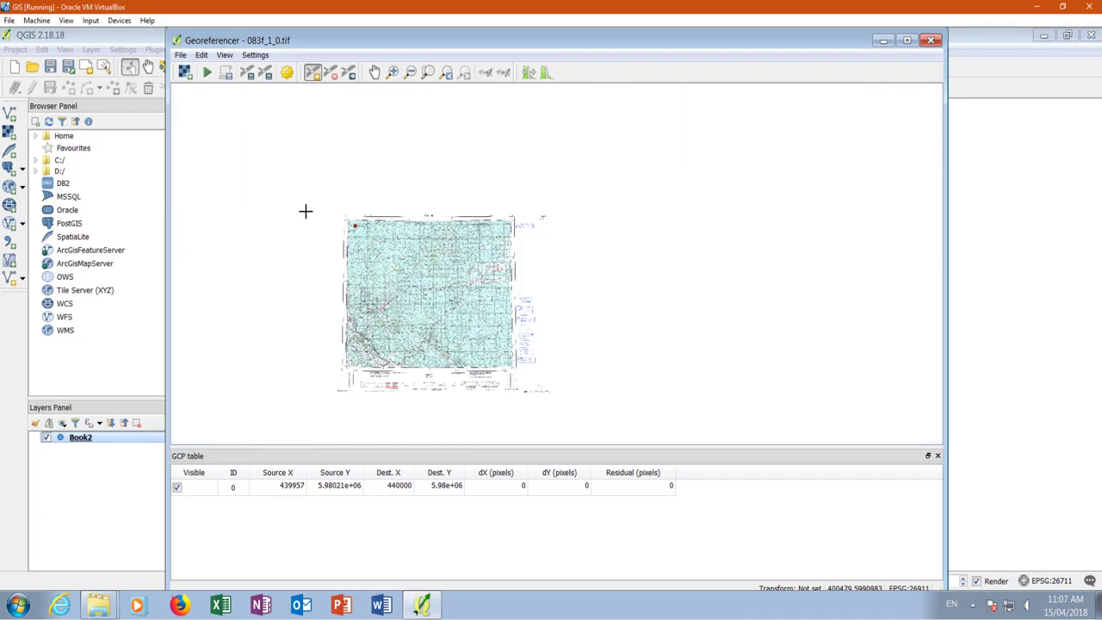
scroll(527, 195, "up", 3)
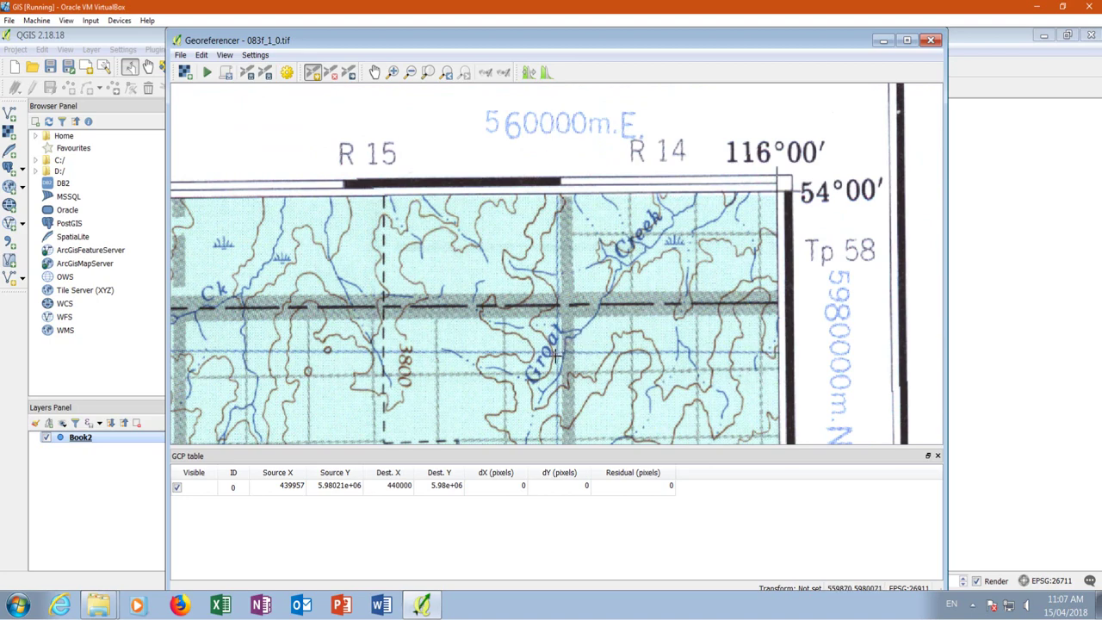
scroll(558, 349, "up", 4)
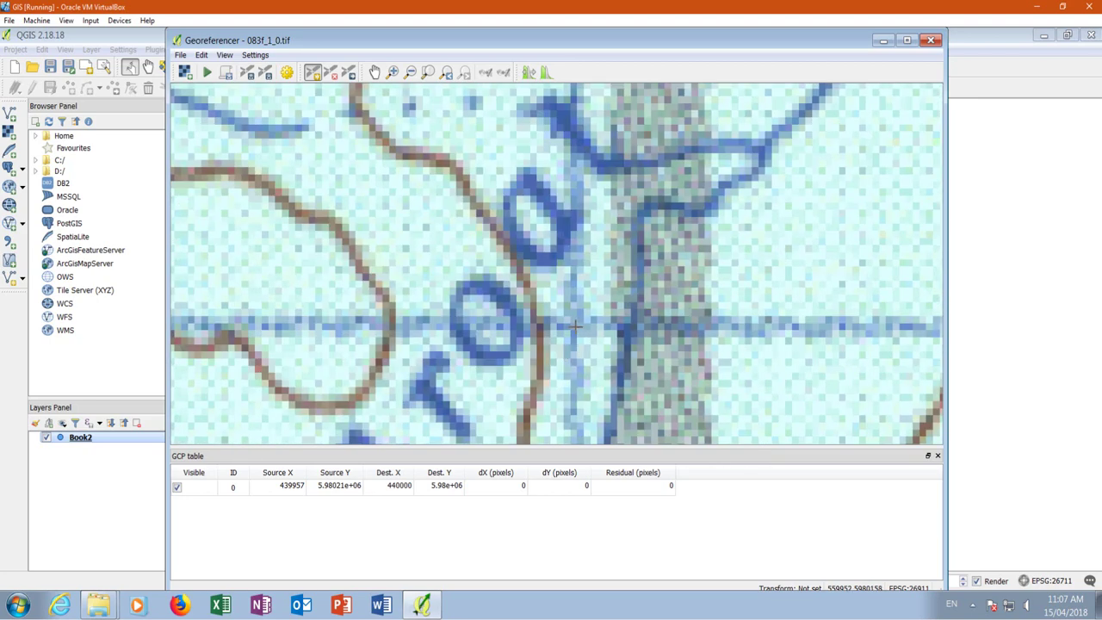
left_click(572, 325)
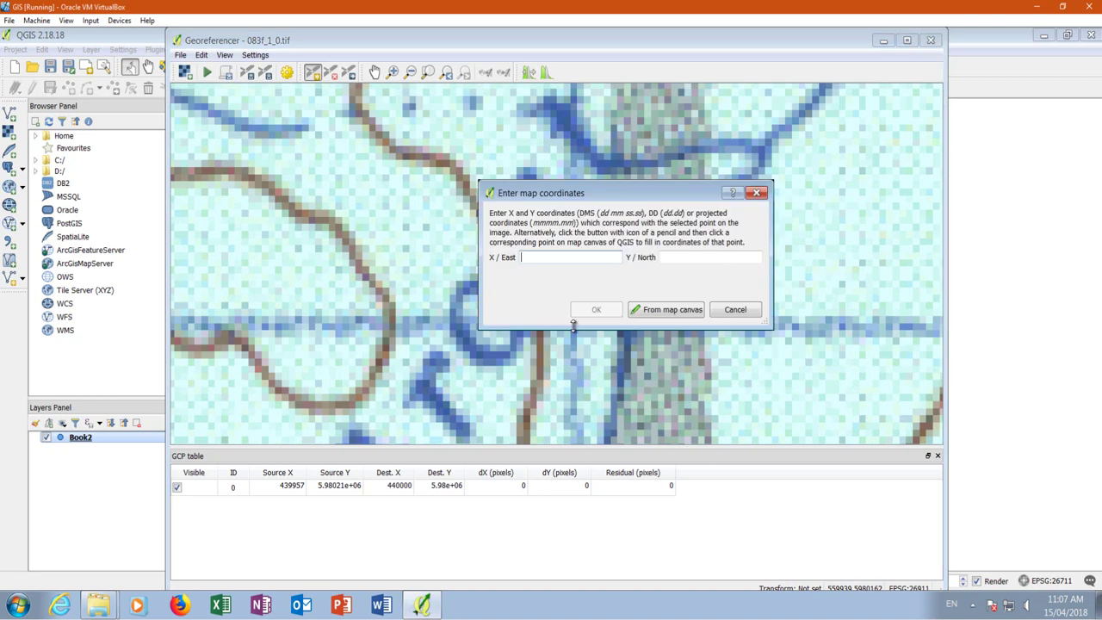
left_click(665, 310)
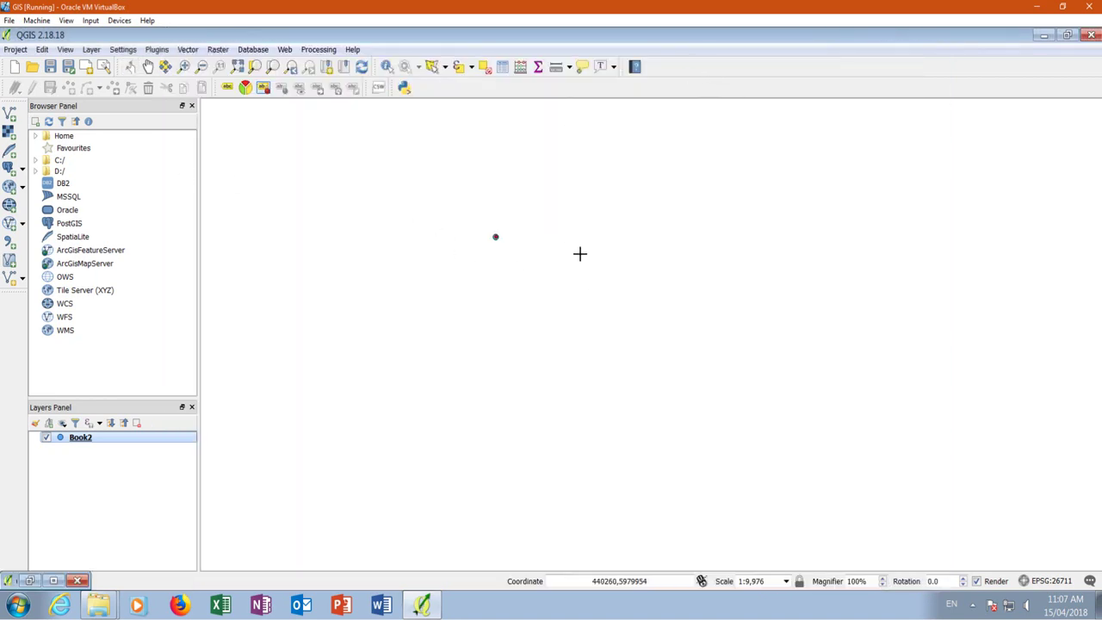
scroll(477, 238, "down", 5)
scroll(646, 225, "up", 2)
scroll(560, 281, "up", 6)
left_click(546, 264)
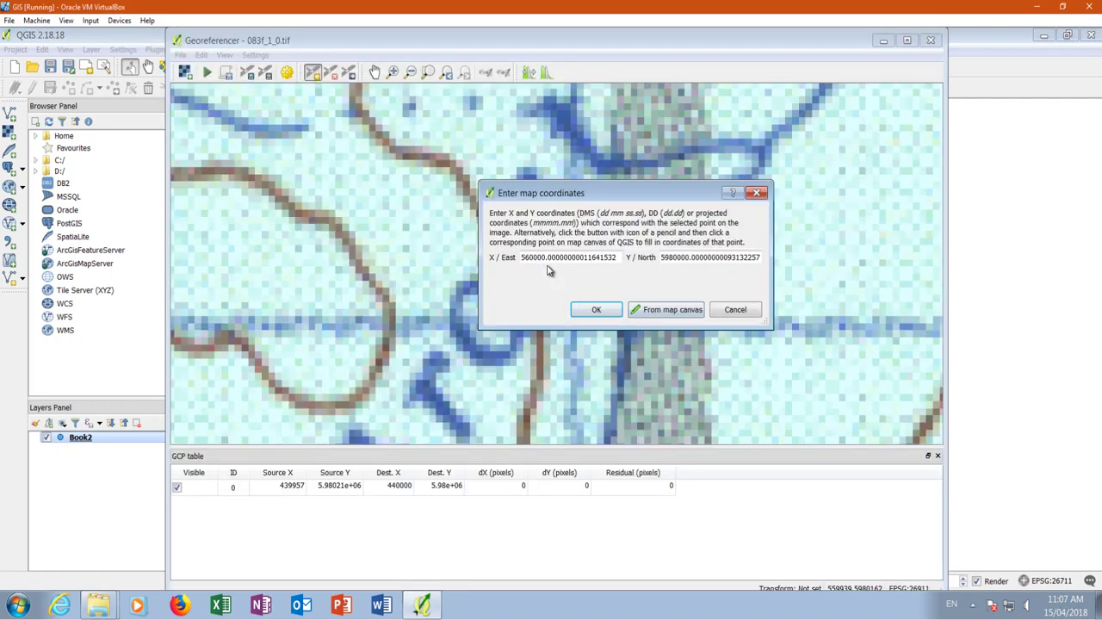
left_click(595, 310)
scroll(540, 300, "down", 10)
scroll(526, 289, "up", 8)
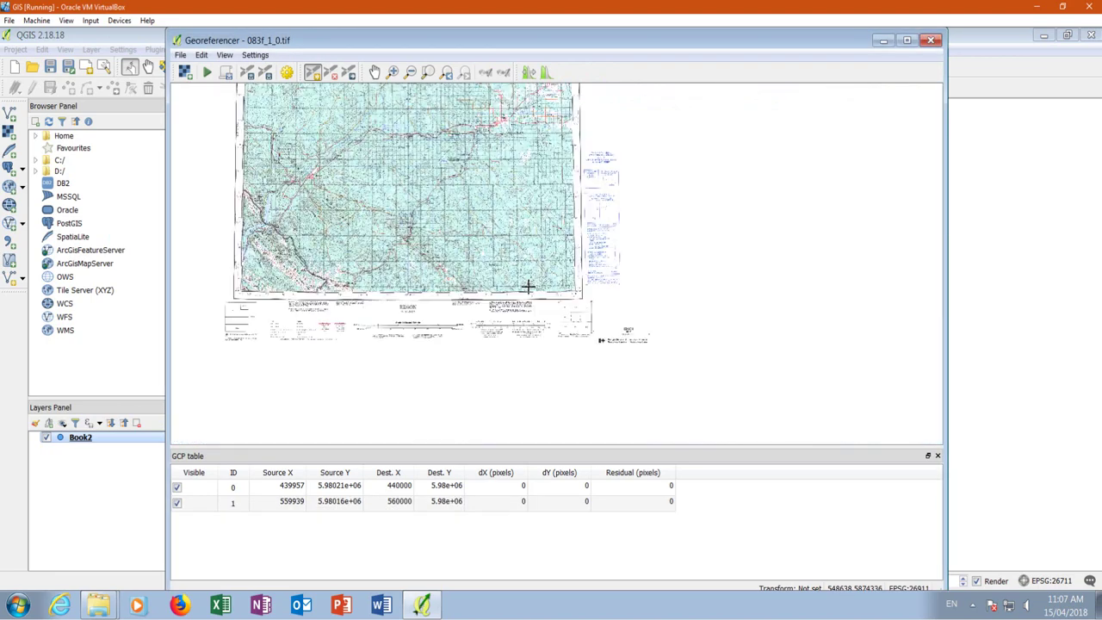
scroll(559, 135, "down", 3)
scroll(596, 223, "up", 3)
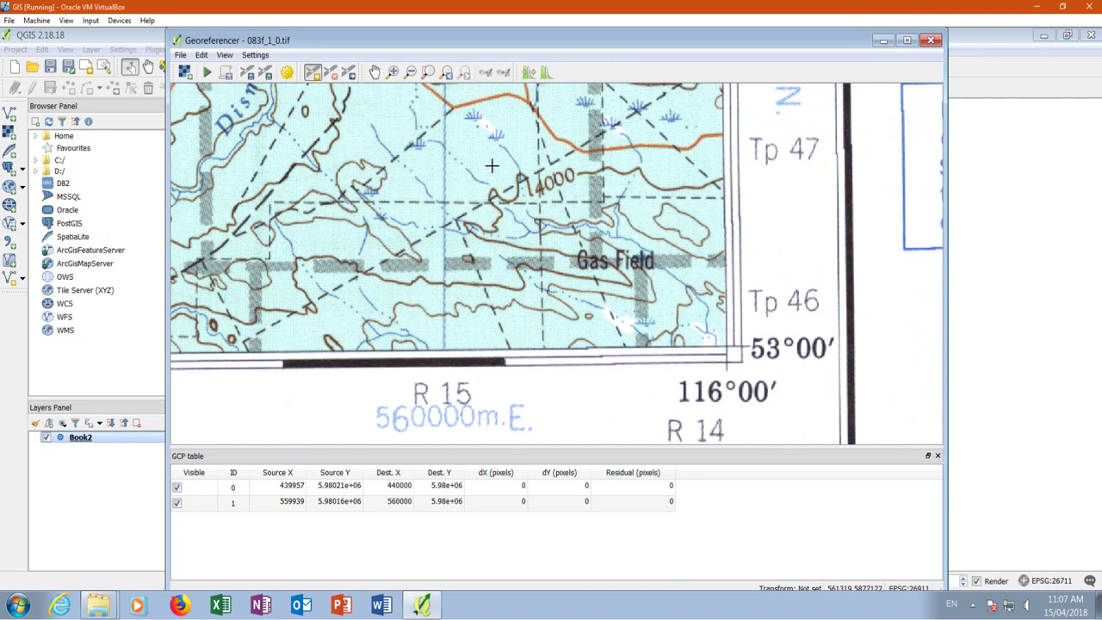
scroll(574, 368, "down", 3)
scroll(494, 249, "up", 2)
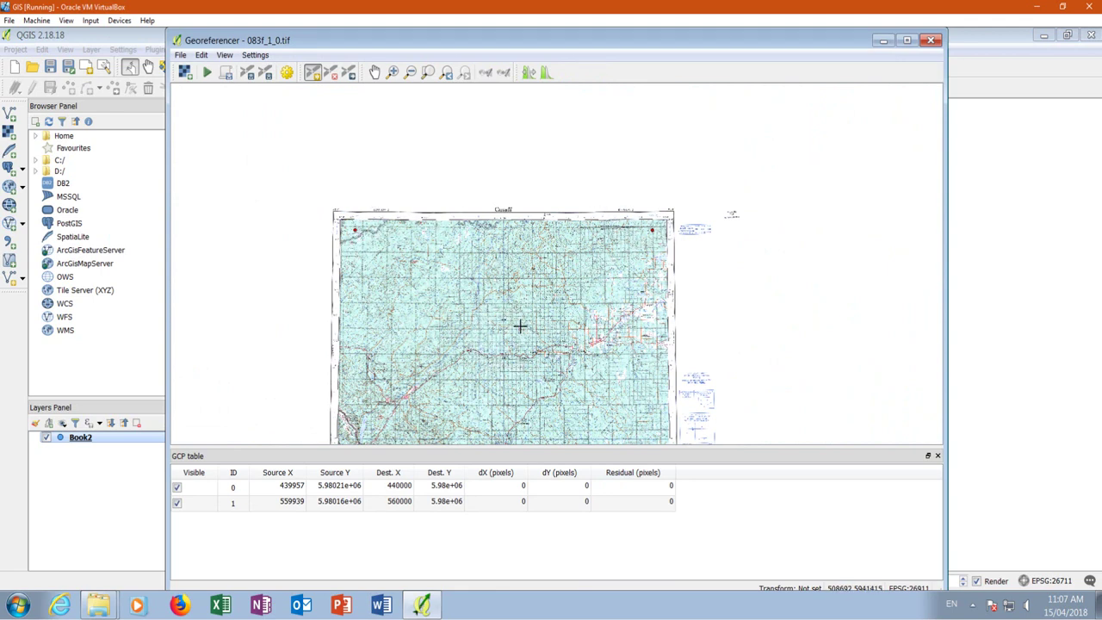
Zoom to the scanned map's lower-right grid crossing and place a control point there.
scroll(571, 170, "down", 3)
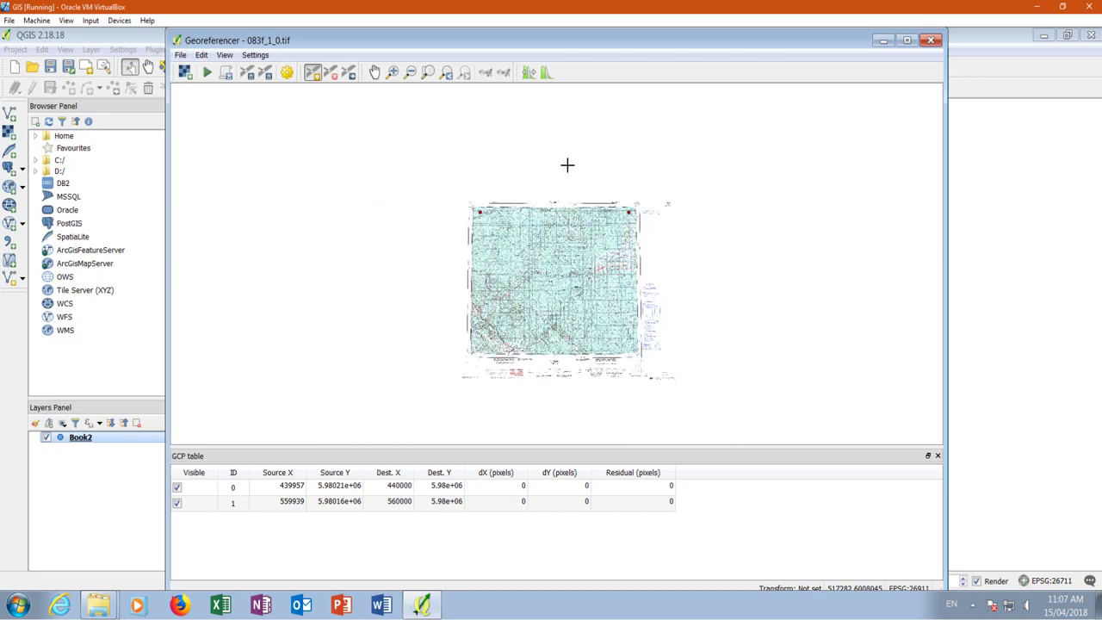
scroll(602, 290, "up", 5)
scroll(609, 324, "up", 3)
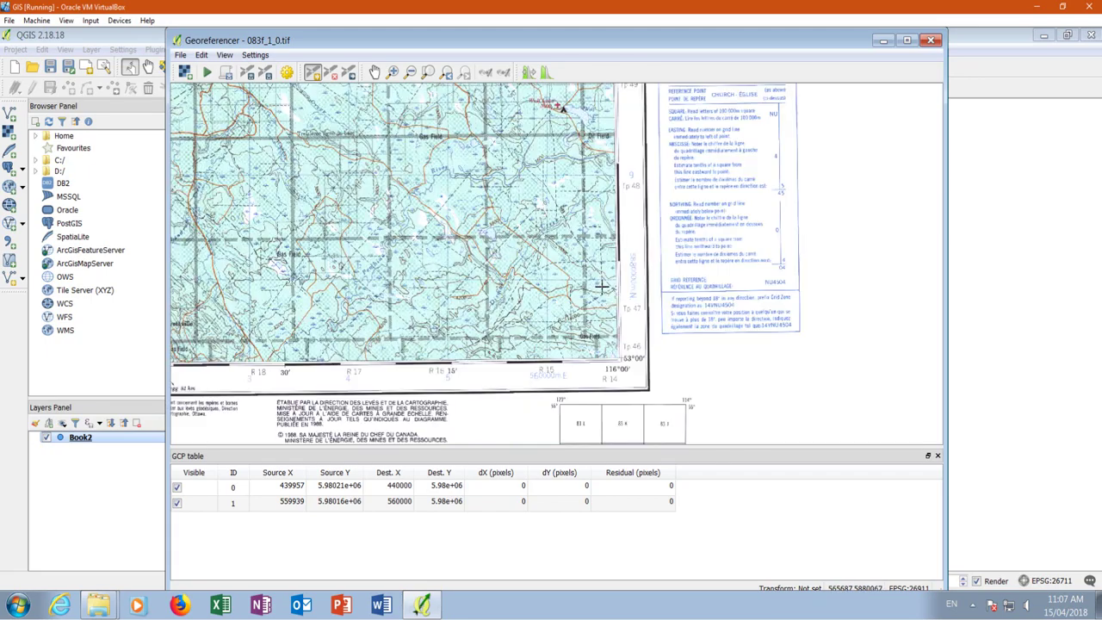
scroll(647, 369, "up", 2)
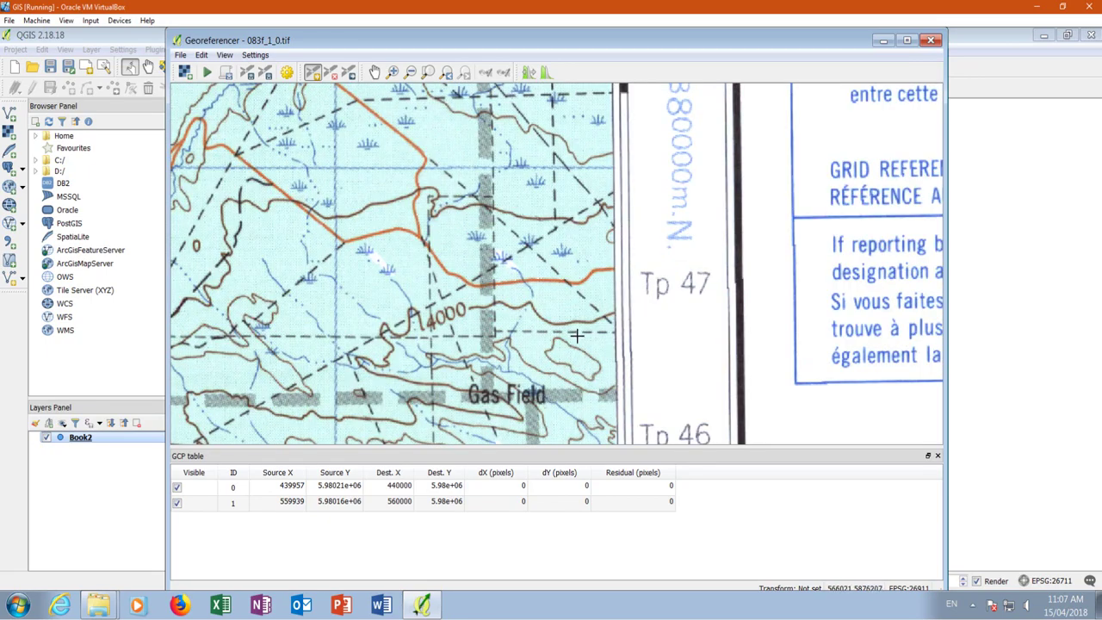
scroll(602, 295, "down", 1)
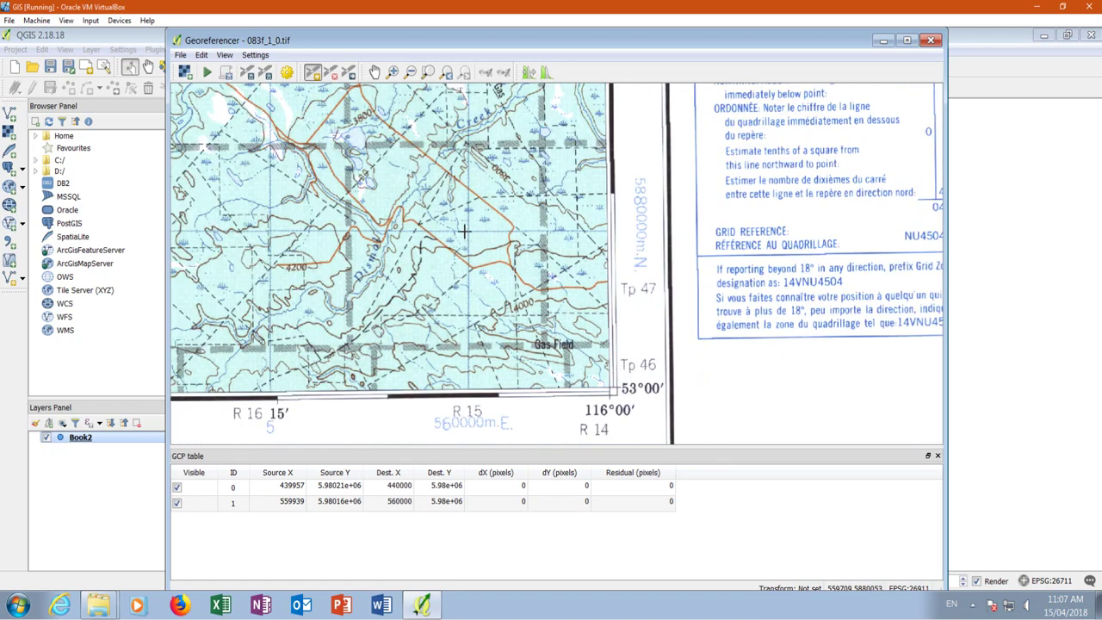
scroll(465, 231, "up", 3)
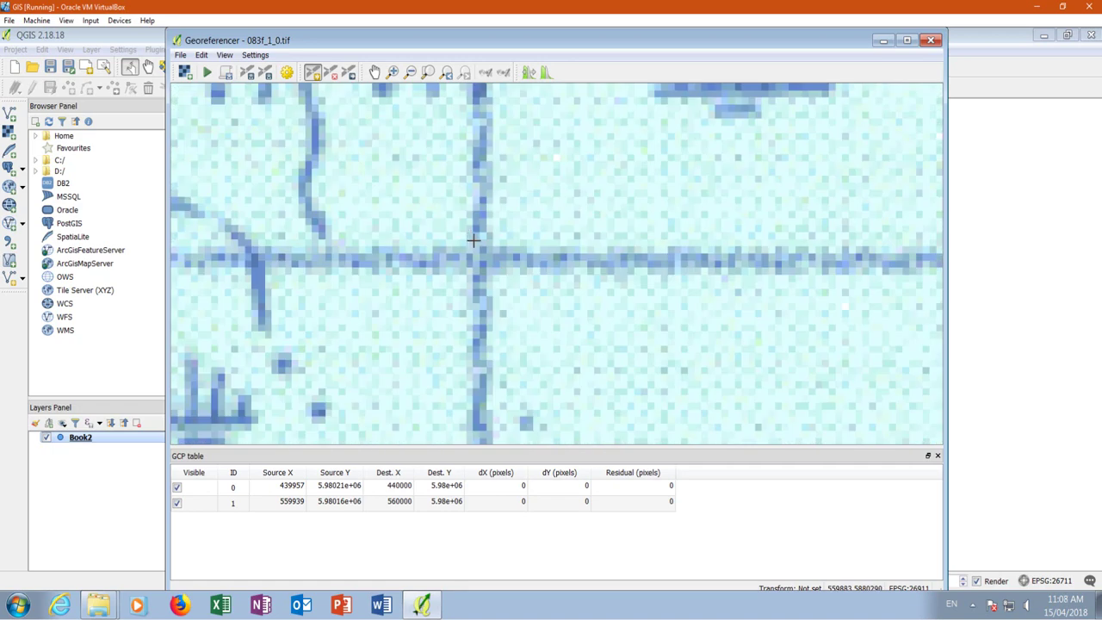
left_click(479, 258)
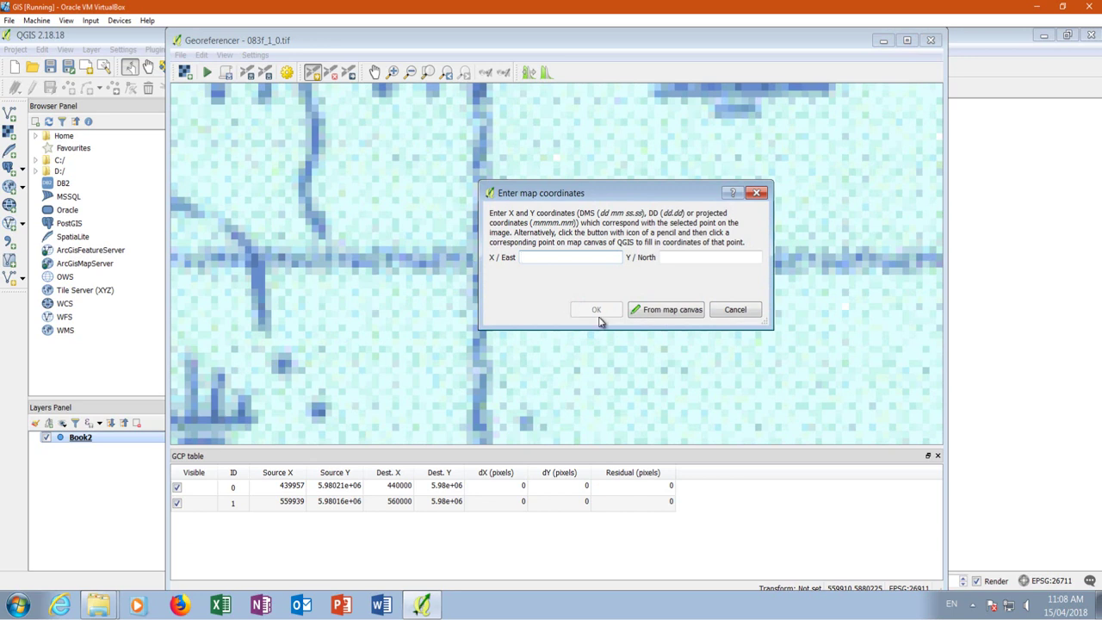
Take its destination from the main map at about 560000, 5880000 and confirm.
left_click(654, 310)
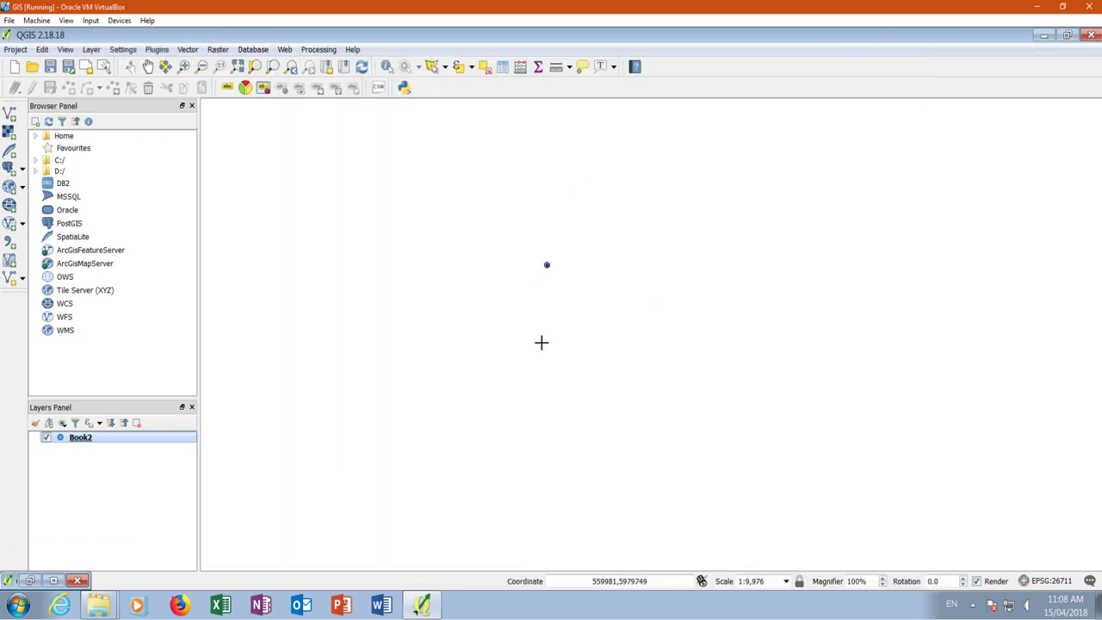
scroll(516, 237, "down", 2)
scroll(516, 361, "up", 6)
scroll(587, 215, "down", 1)
scroll(568, 388, "down", 2)
scroll(629, 271, "down", 1)
scroll(609, 273, "up", 8)
scroll(607, 251, "down", 1)
left_click(576, 263)
left_click(596, 308)
scroll(602, 306, "down", 5)
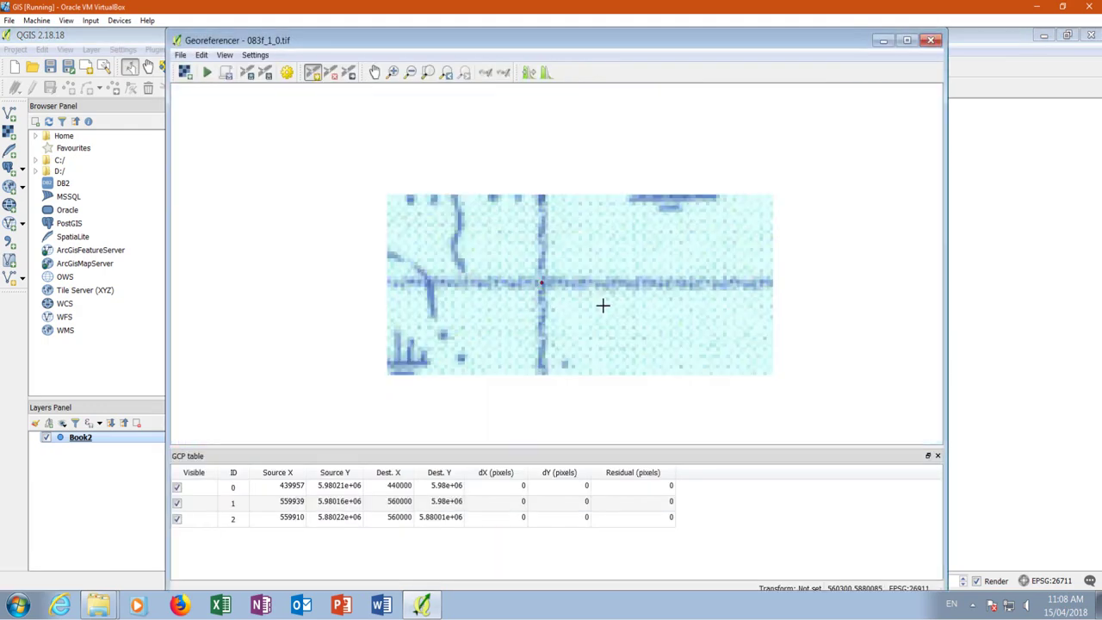
Zoom to the scanned map's lower-left grid crossing and place a control point there.
scroll(615, 276, "up", 4)
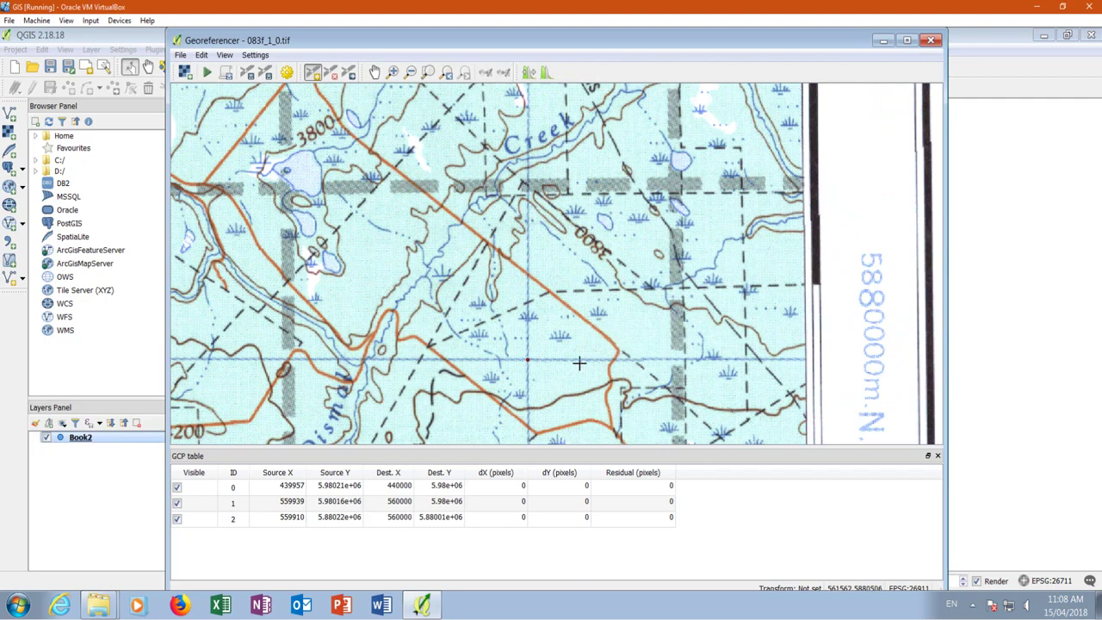
scroll(587, 352, "up", 3)
scroll(534, 238, "down", 6)
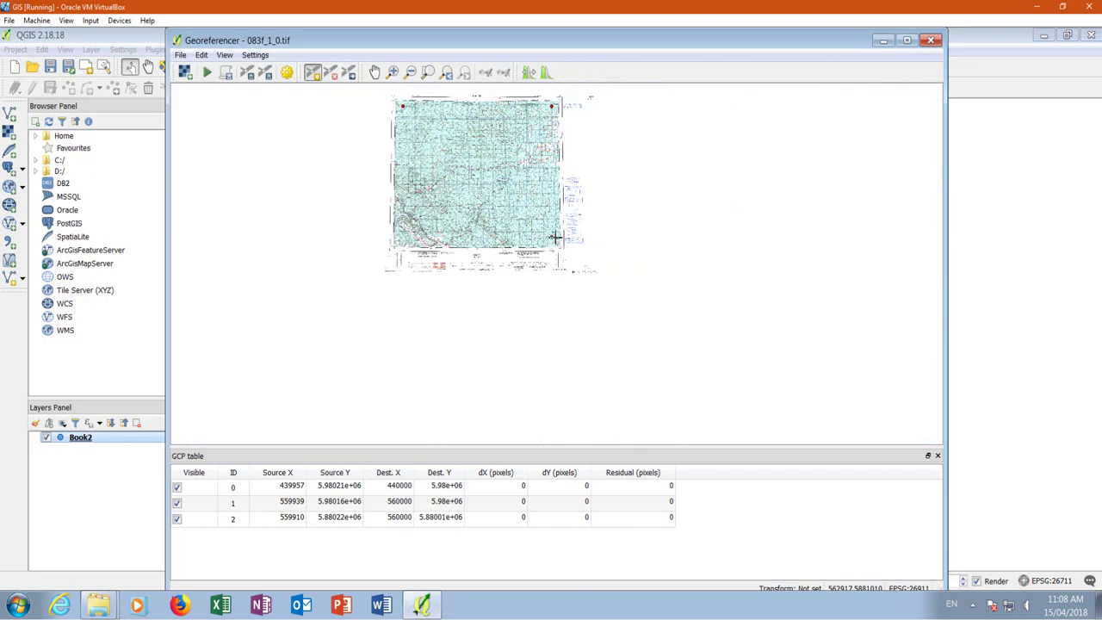
scroll(555, 237, "up", 6)
scroll(603, 284, "down", 3)
scroll(597, 267, "up", 3)
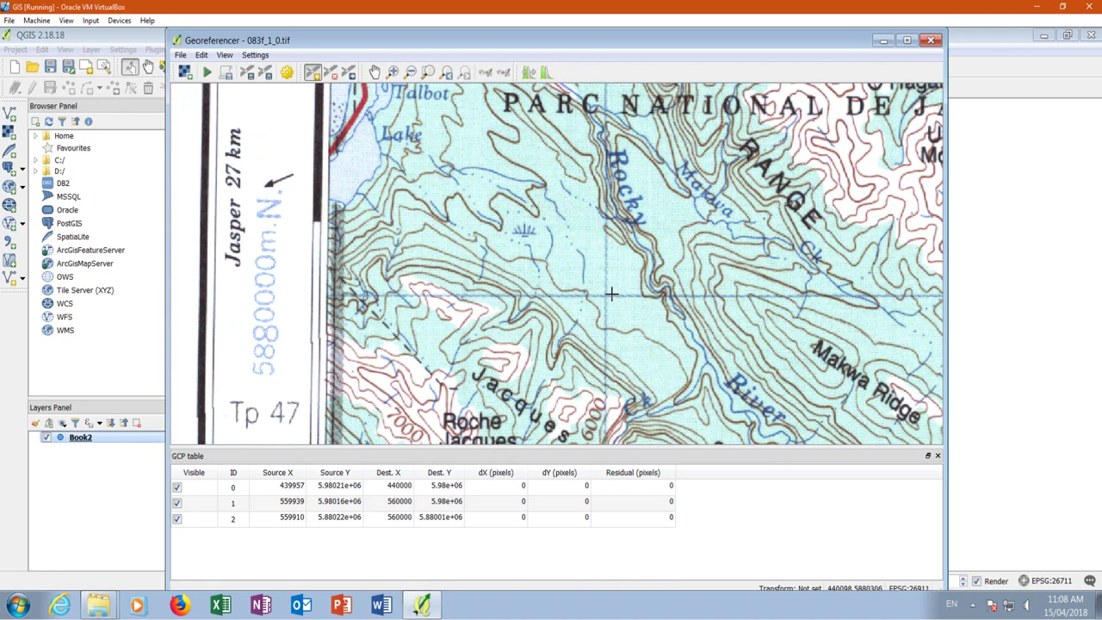
scroll(607, 295, "up", 3)
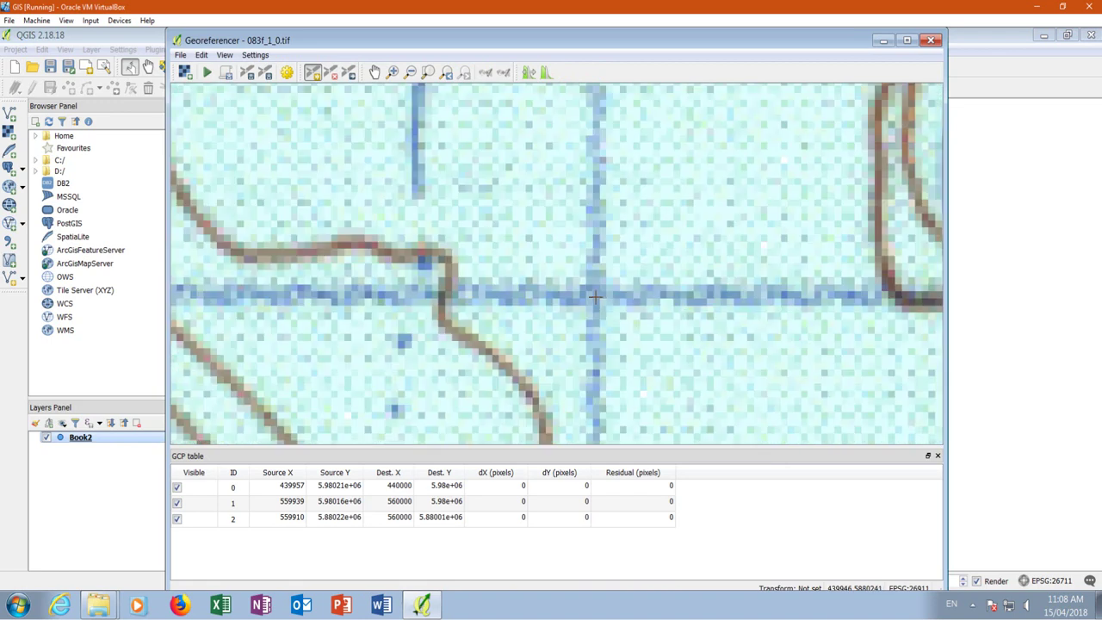
left_click(595, 296)
Match it on the main map canvas to about 440000, 5880000 and confirm.
left_click(664, 308)
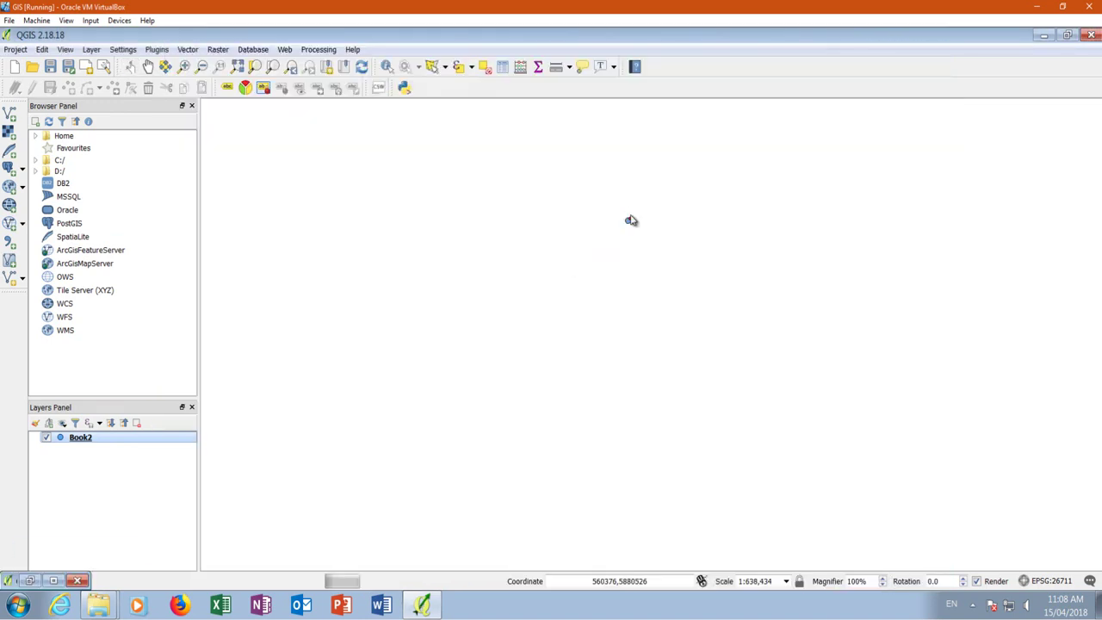
scroll(612, 236, "up", 3)
scroll(542, 268, "up", 4)
scroll(620, 367, "up", 4)
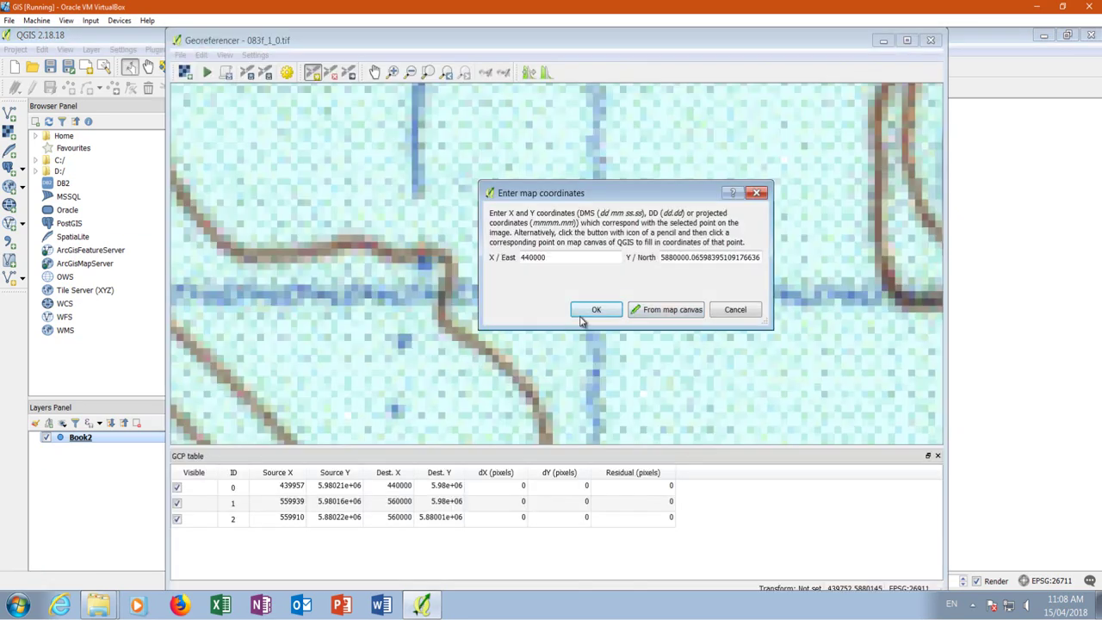
left_click(589, 309)
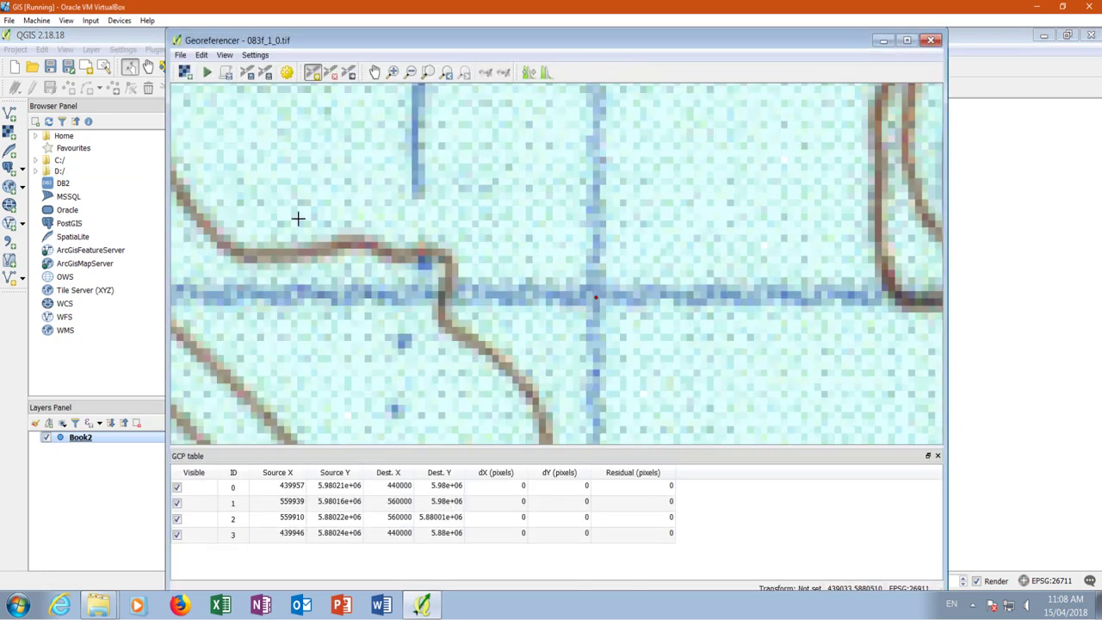
Use a Polynomial 1 transformation with target CRS EPSG:26711, NAD27 / UTM zone 11N.
left_click(206, 74)
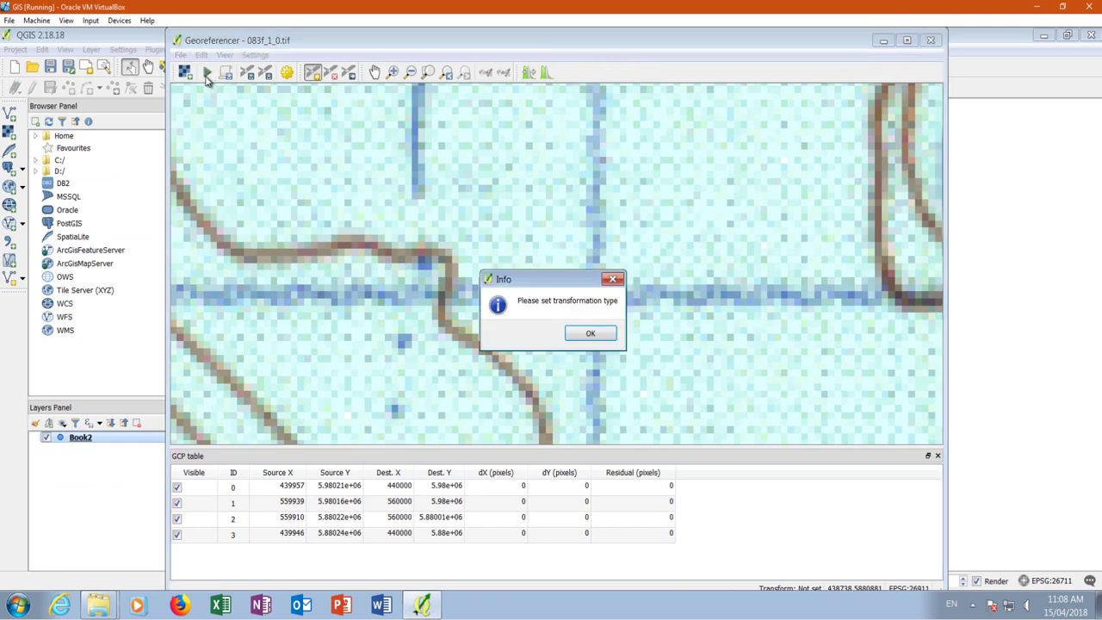
left_click(590, 334)
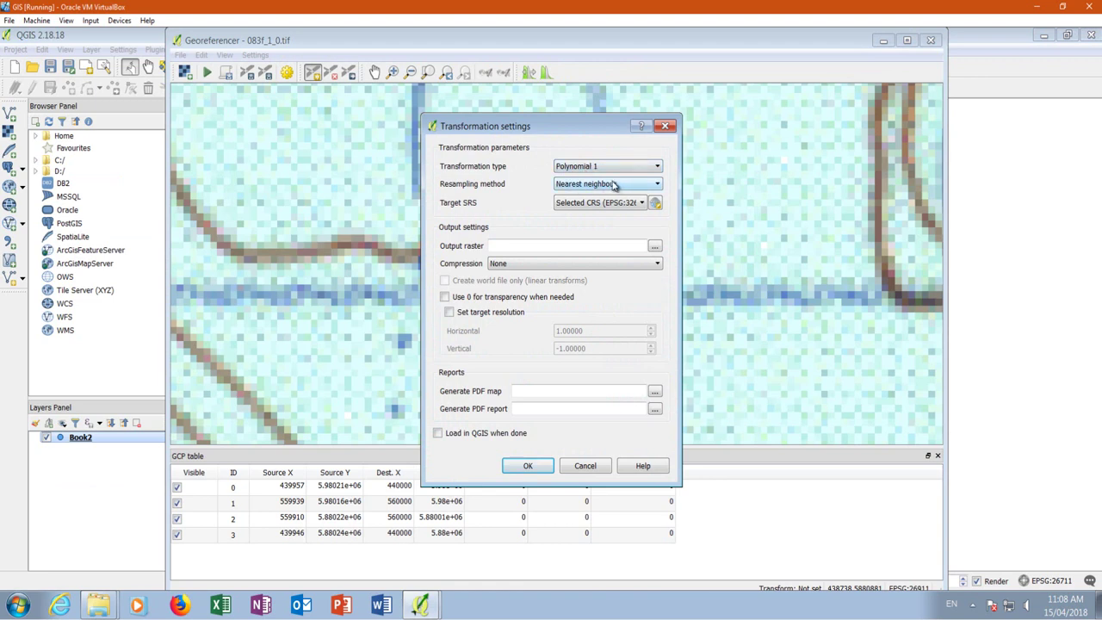
left_click(654, 203)
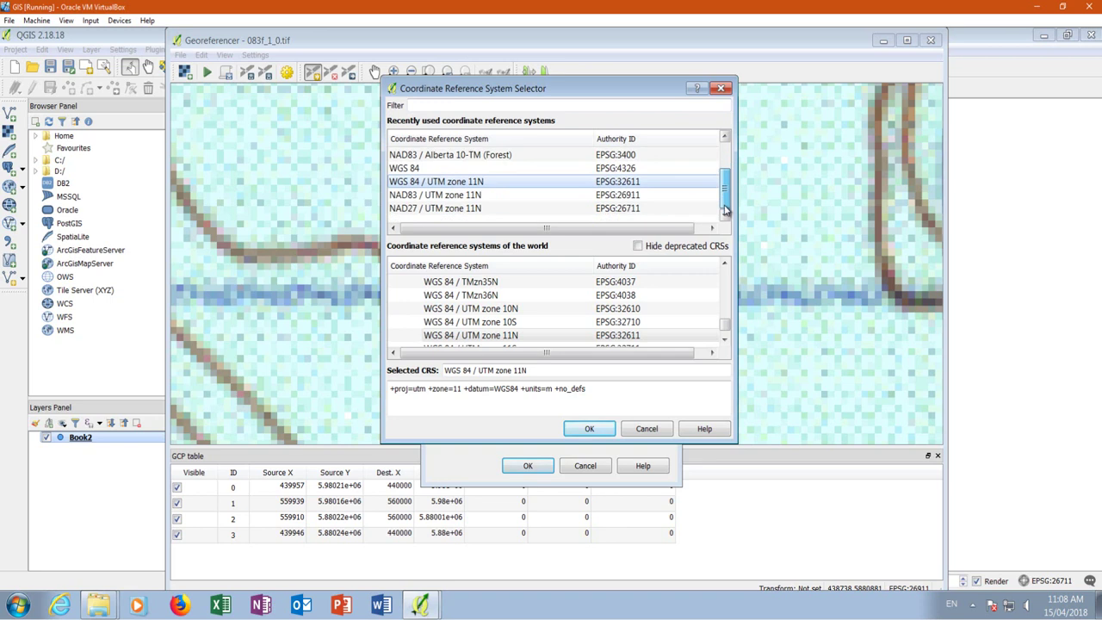
left_click(419, 210)
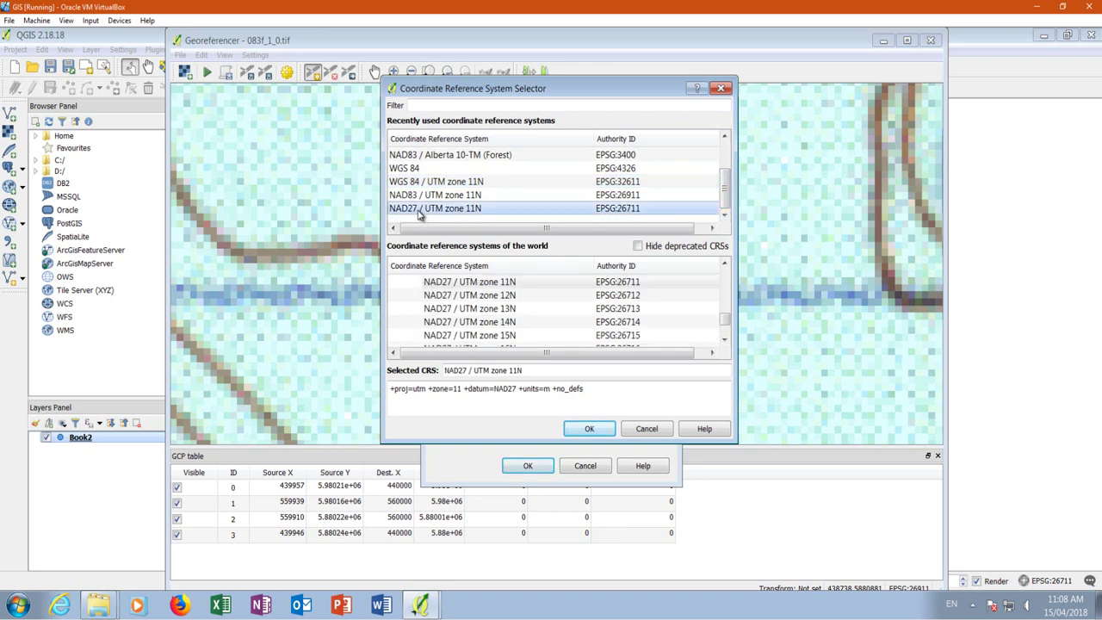
left_click(585, 429)
left_click(527, 466)
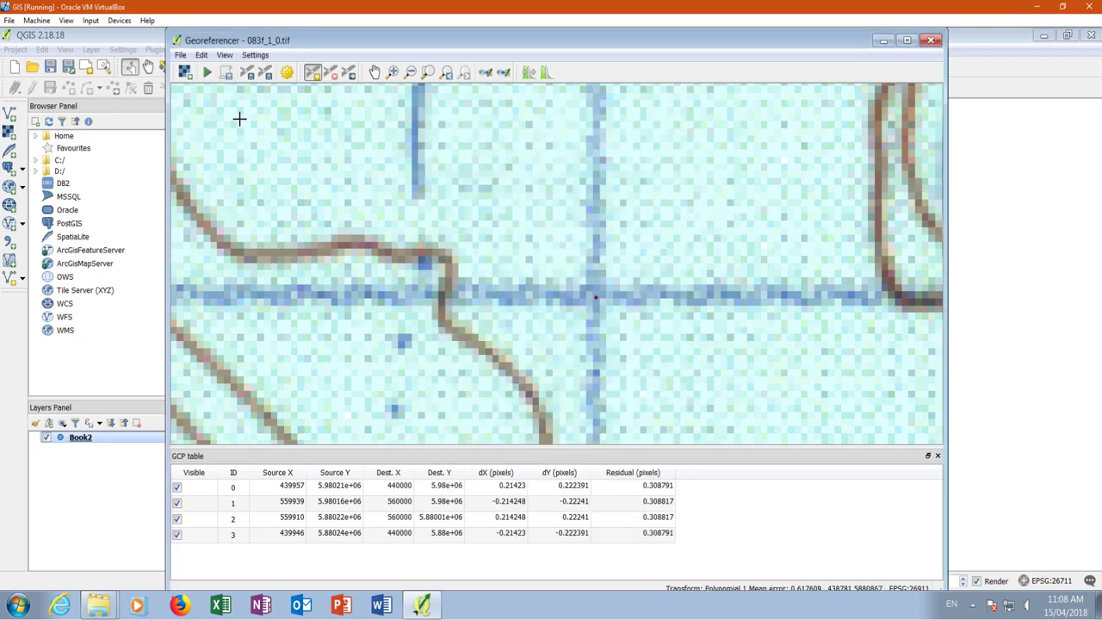
Confirm the target CRS NAD27 / UTM zone 11N again in the transformation settings.
left_click(207, 73)
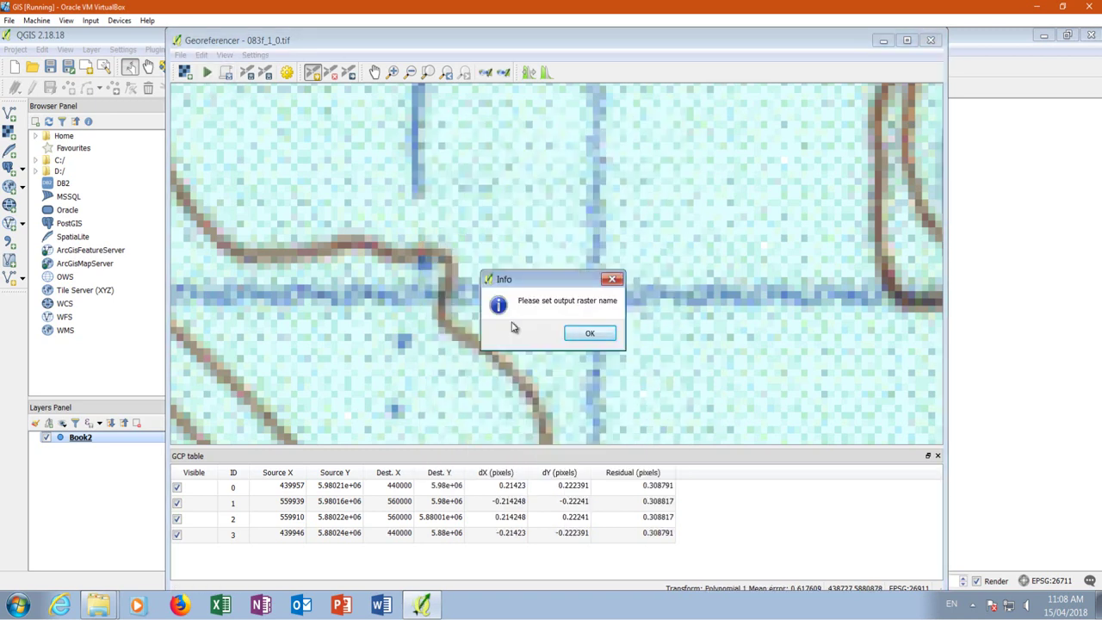
left_click(610, 340)
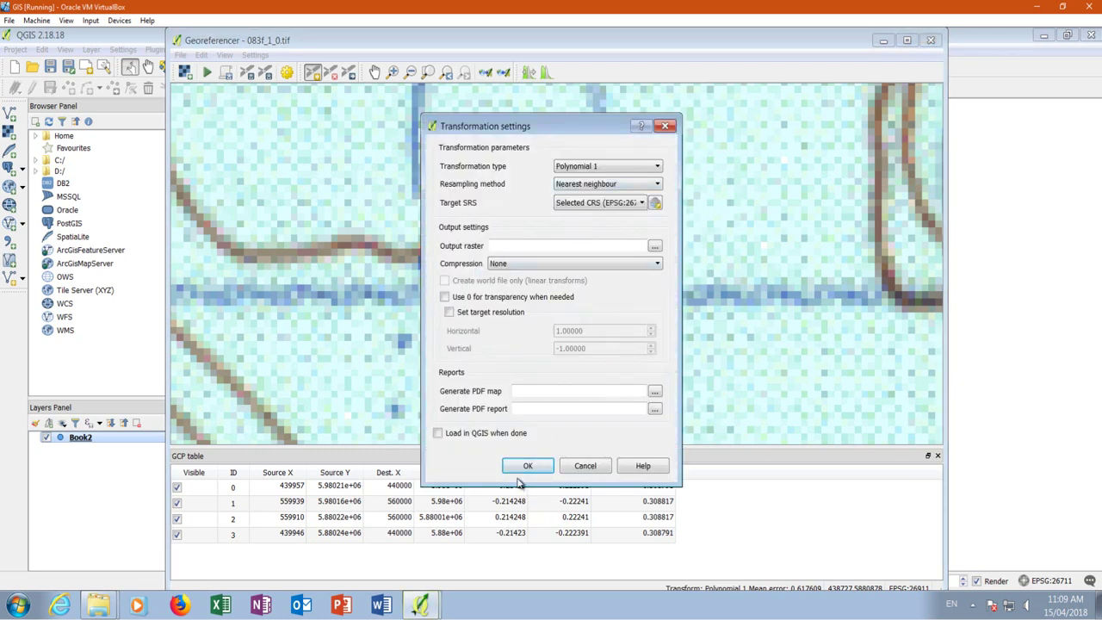
left_click(655, 202)
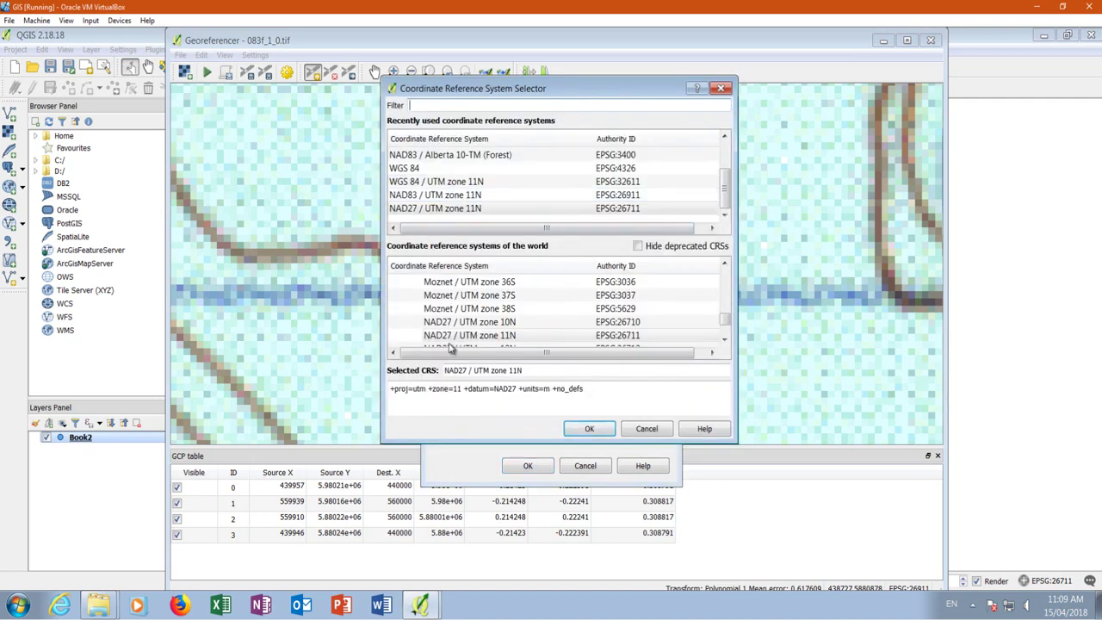
left_click(426, 209)
left_click(588, 428)
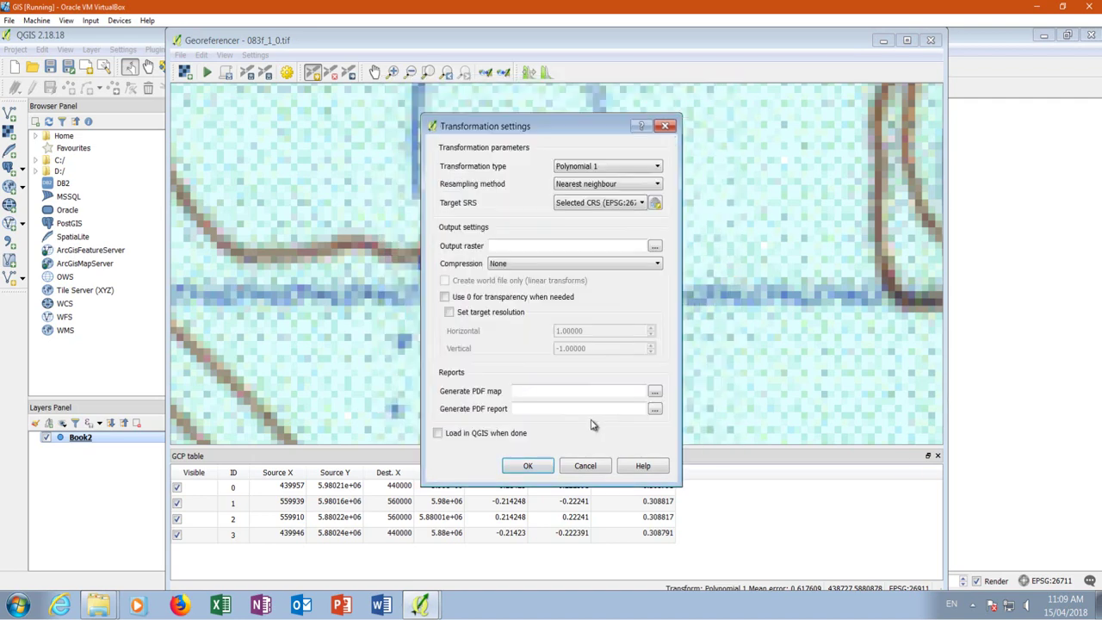
left_click(527, 465)
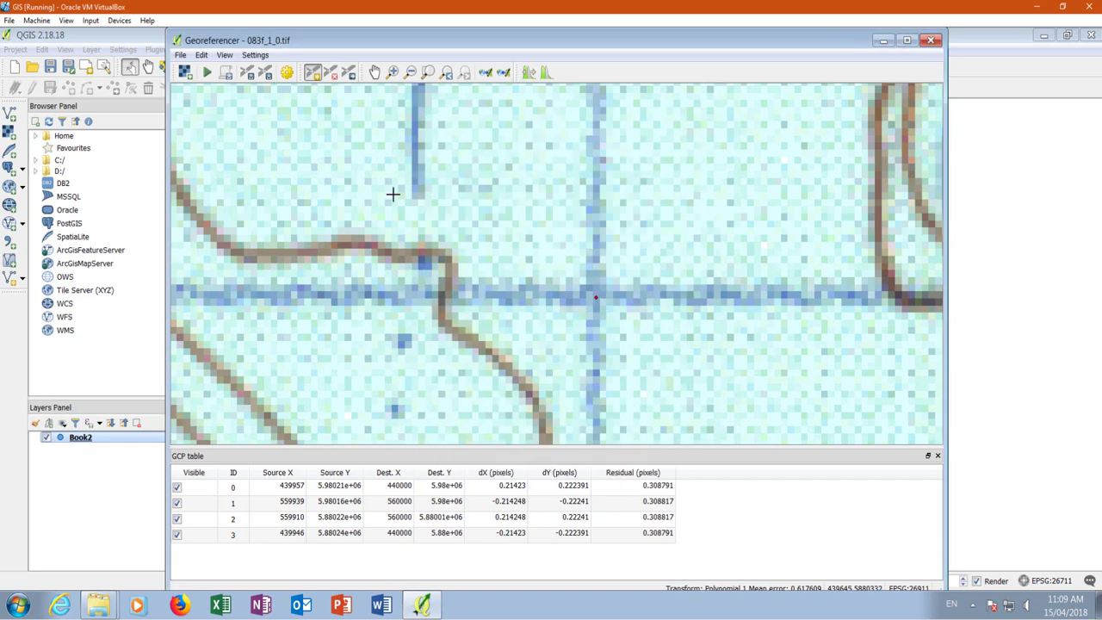
Set the output raster to 083f_1_0_NAD27 and run the georeferencing.
left_click(207, 74)
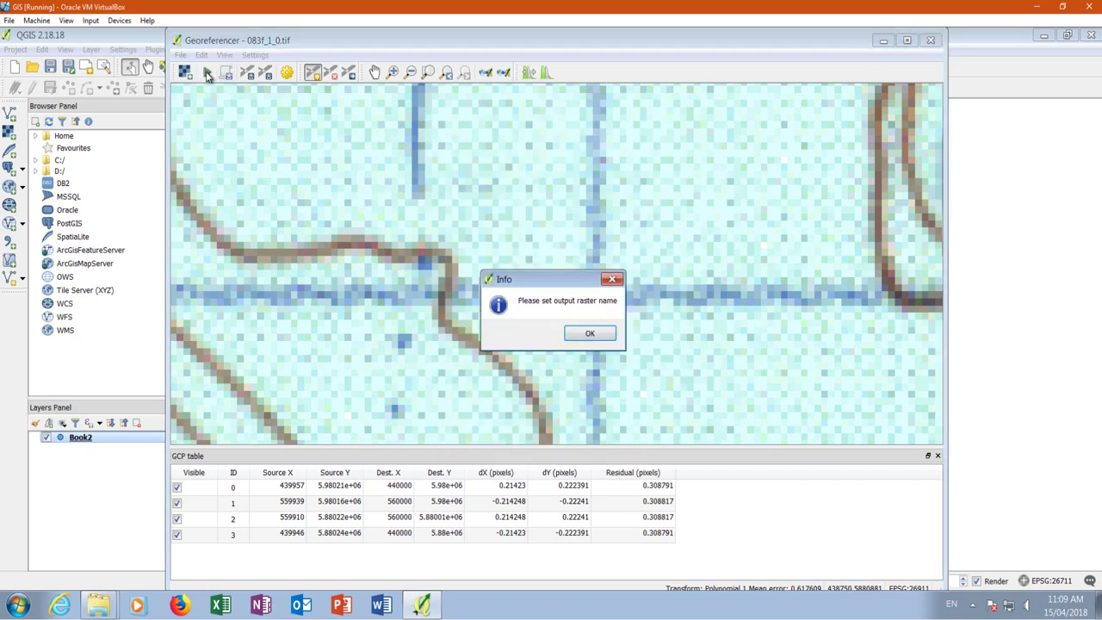
left_click(589, 334)
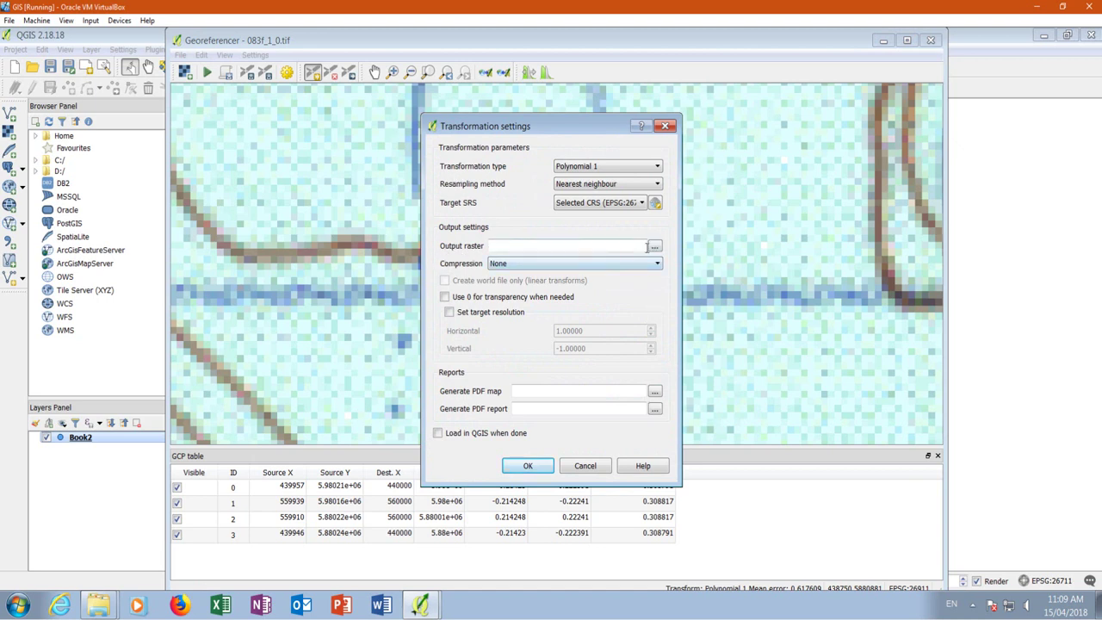
left_click(654, 247)
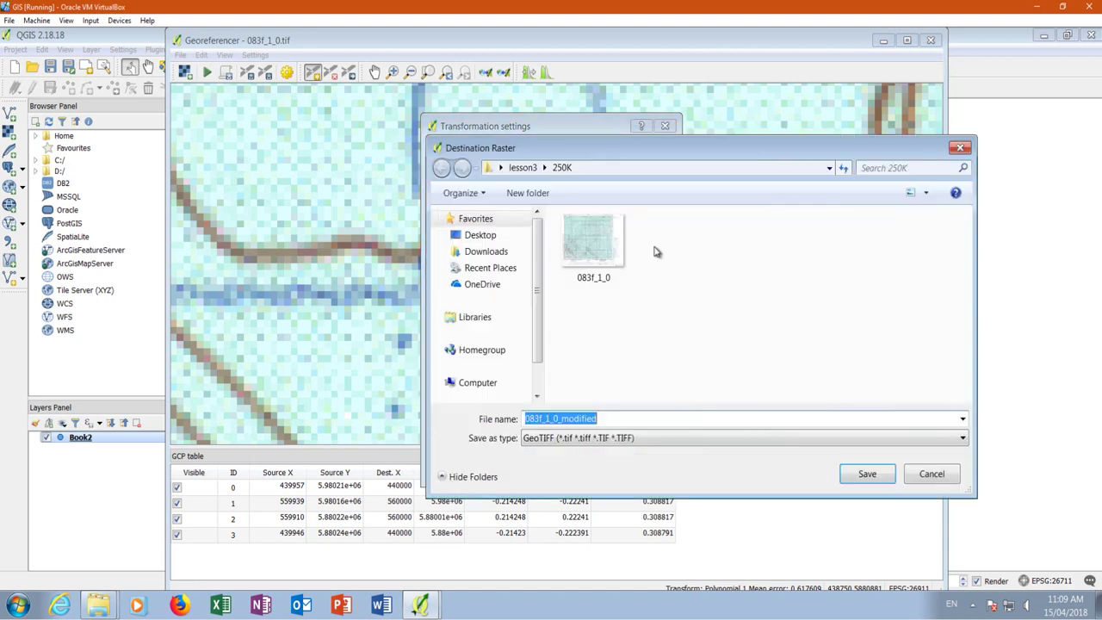
left_click(605, 288)
left_click(564, 419)
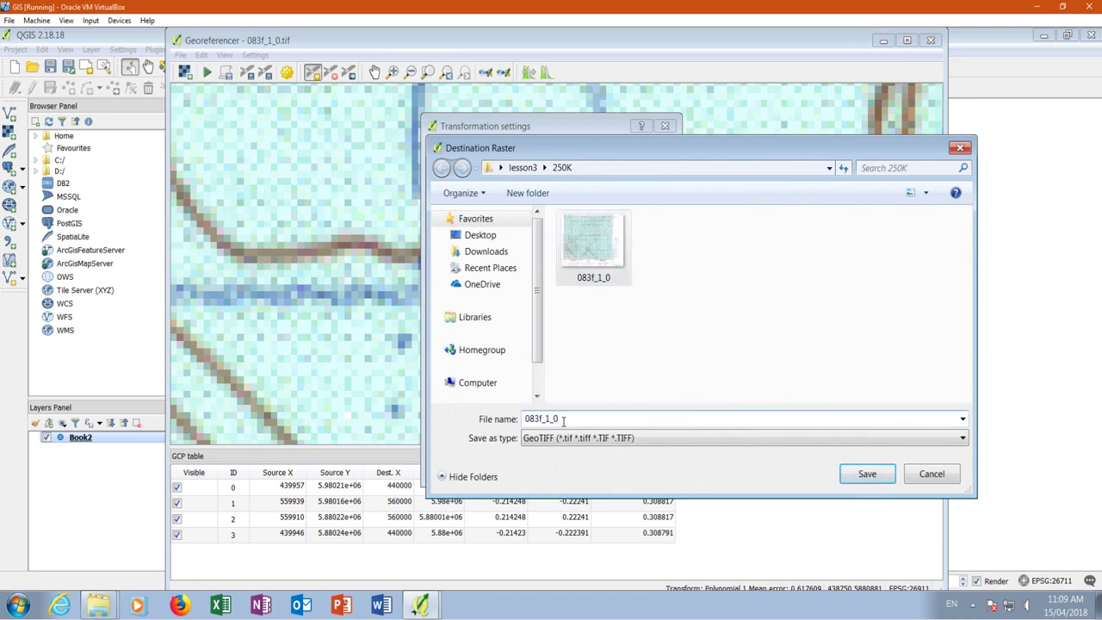
type("_NAD27")
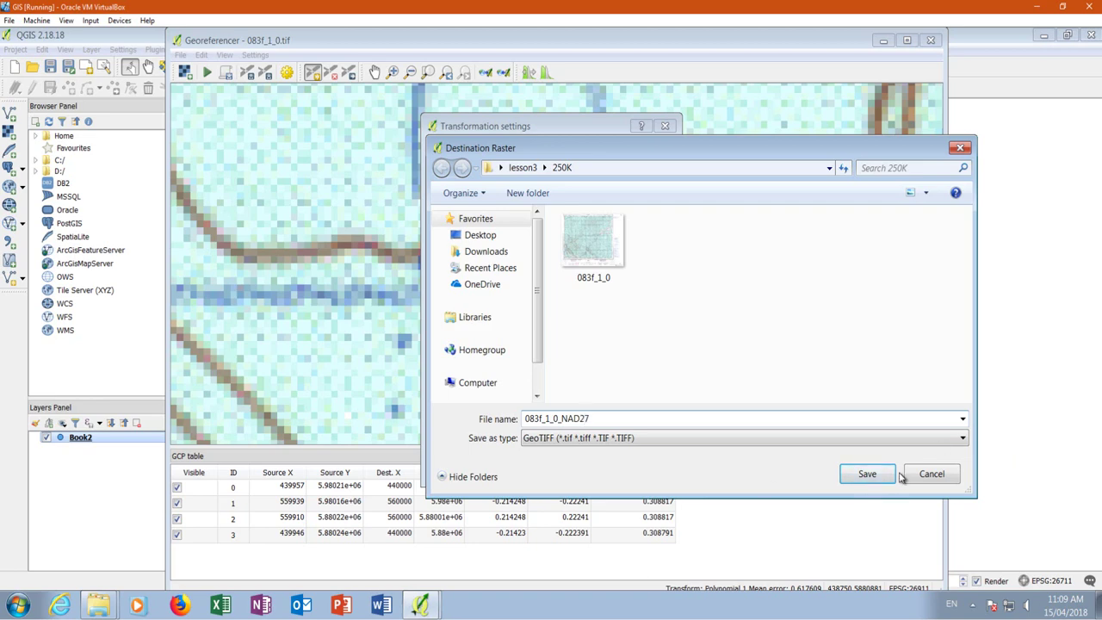
left_click(867, 475)
left_click(525, 469)
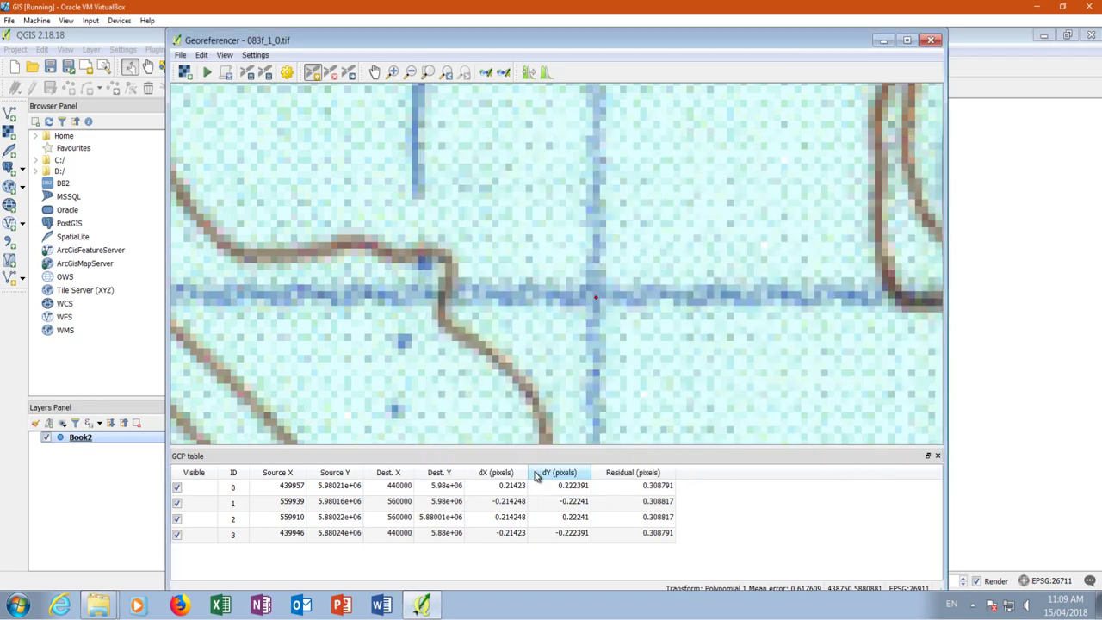
left_click(207, 73)
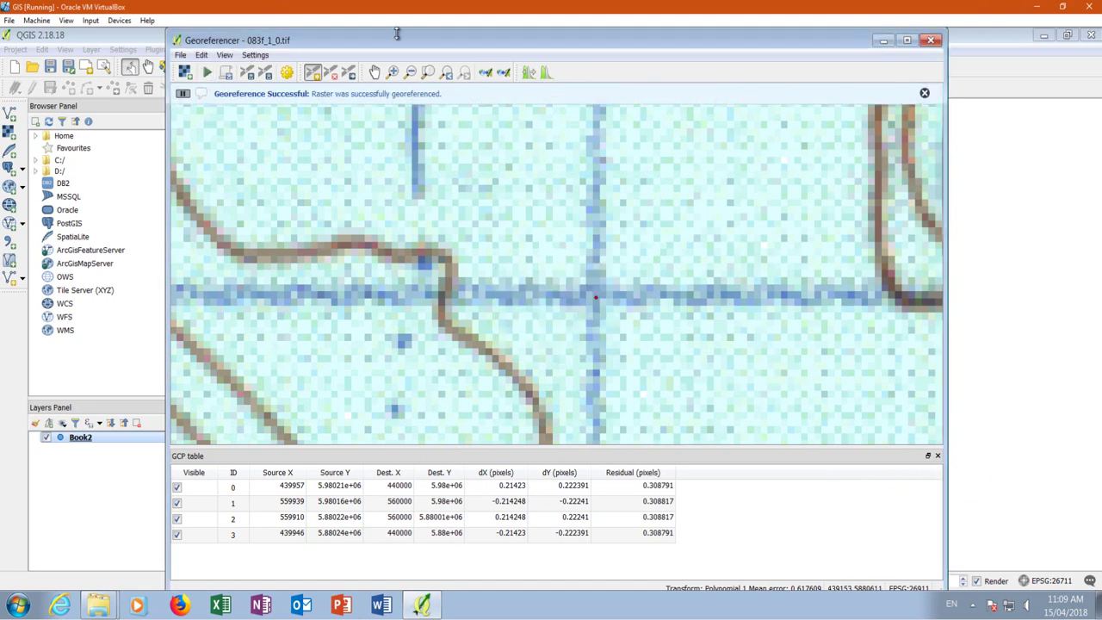
Close the Georeferencer, discard the GCP points, and zoom out the main map.
left_click(929, 41)
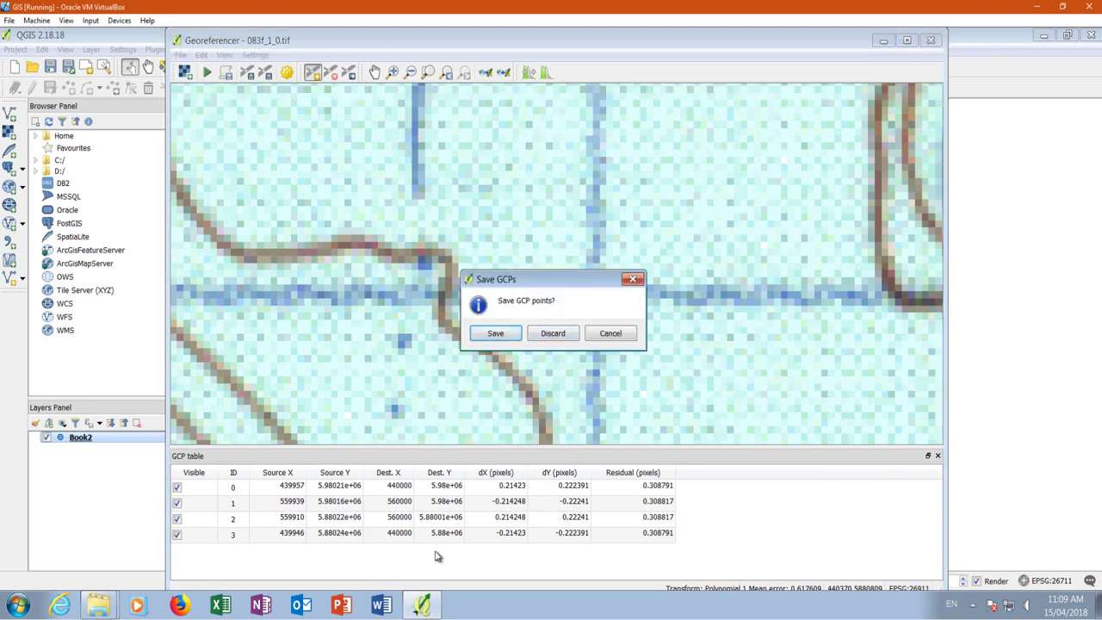
left_click(544, 335)
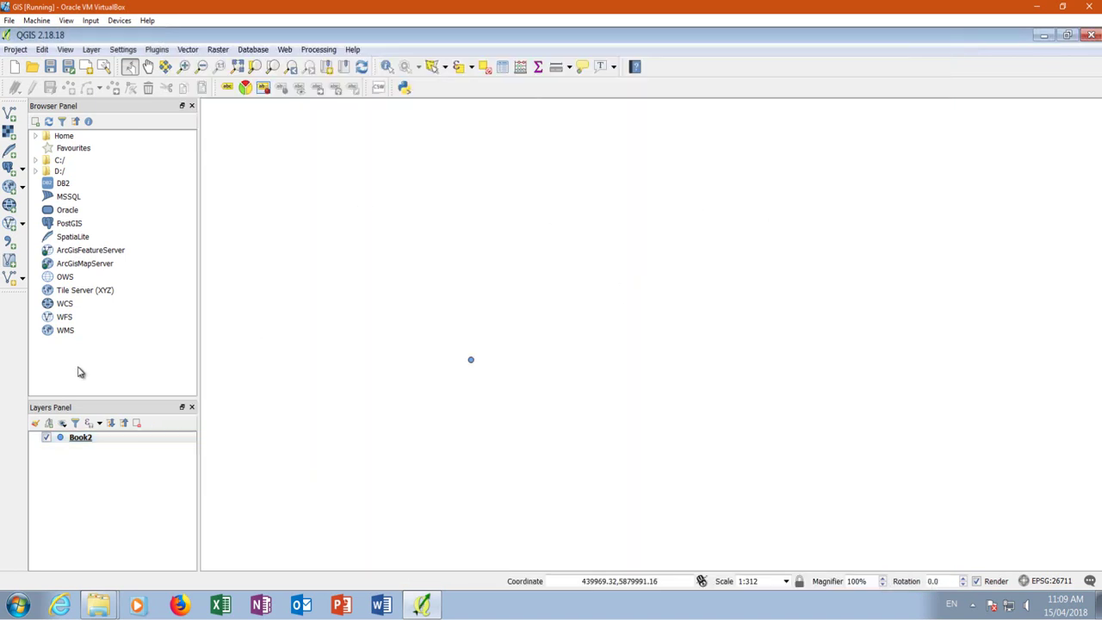
scroll(568, 284, "down", 15)
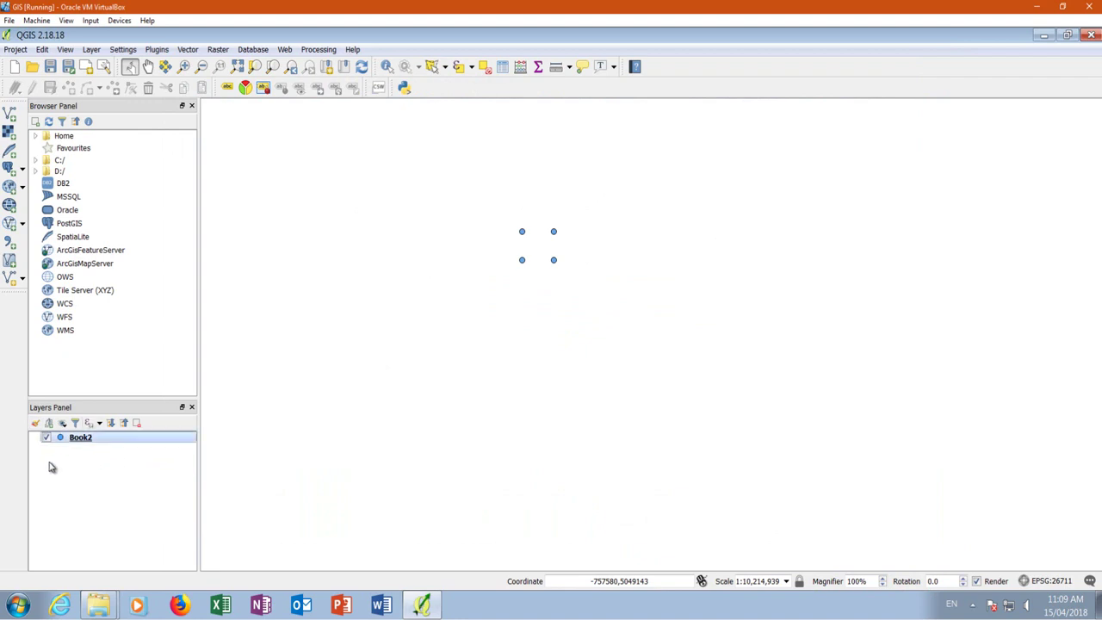
Add the 083f_1_0_NAD27 raster as a new layer.
left_click(9, 131)
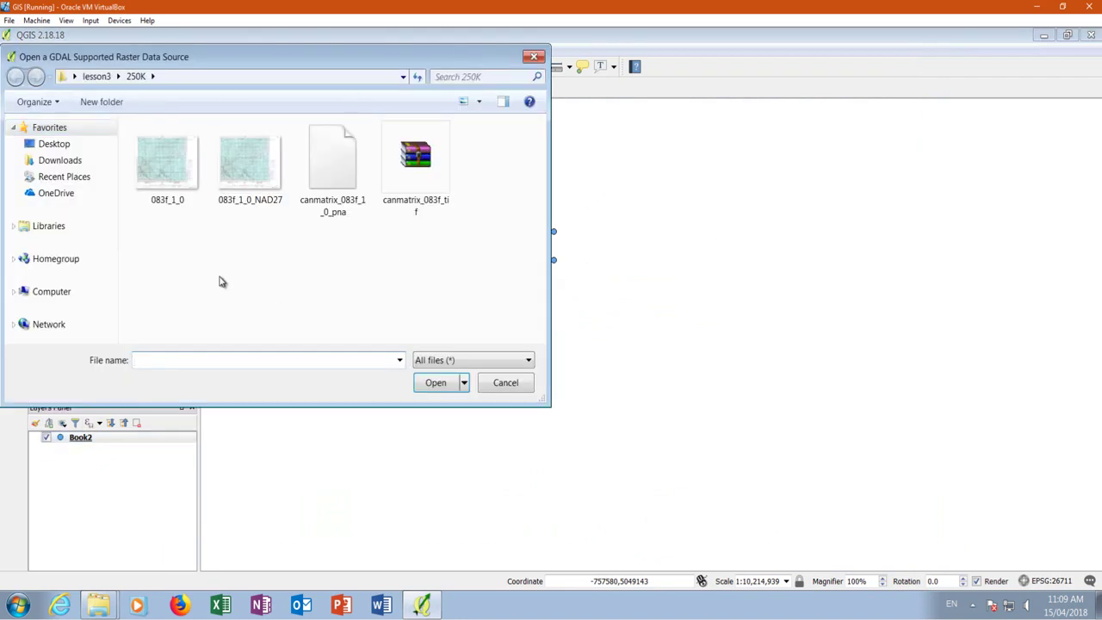
left_click(263, 179)
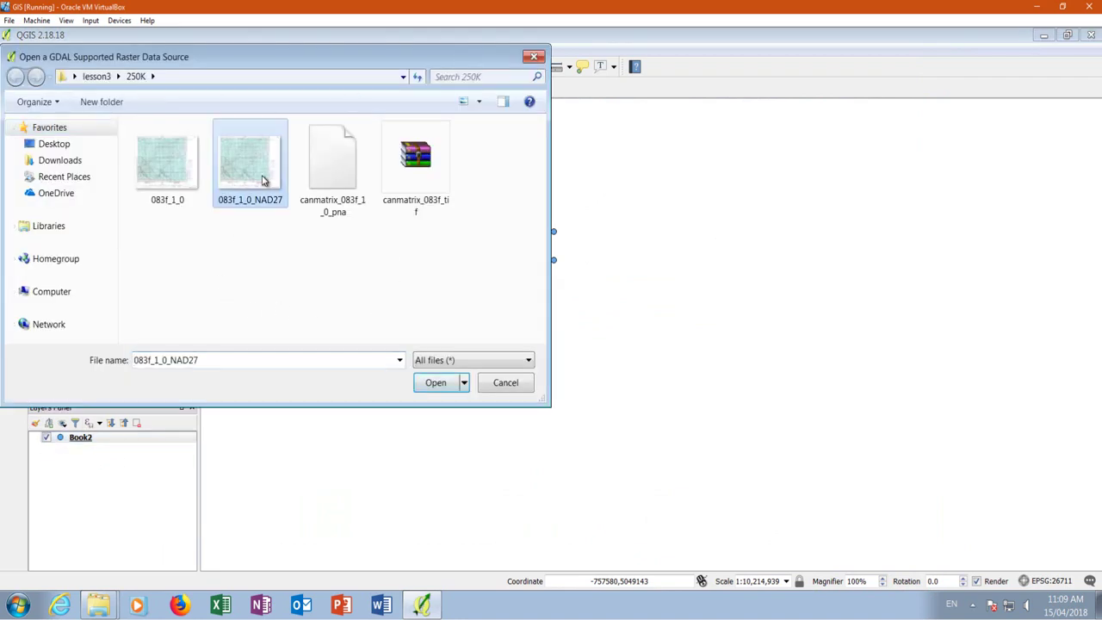
left_click(439, 382)
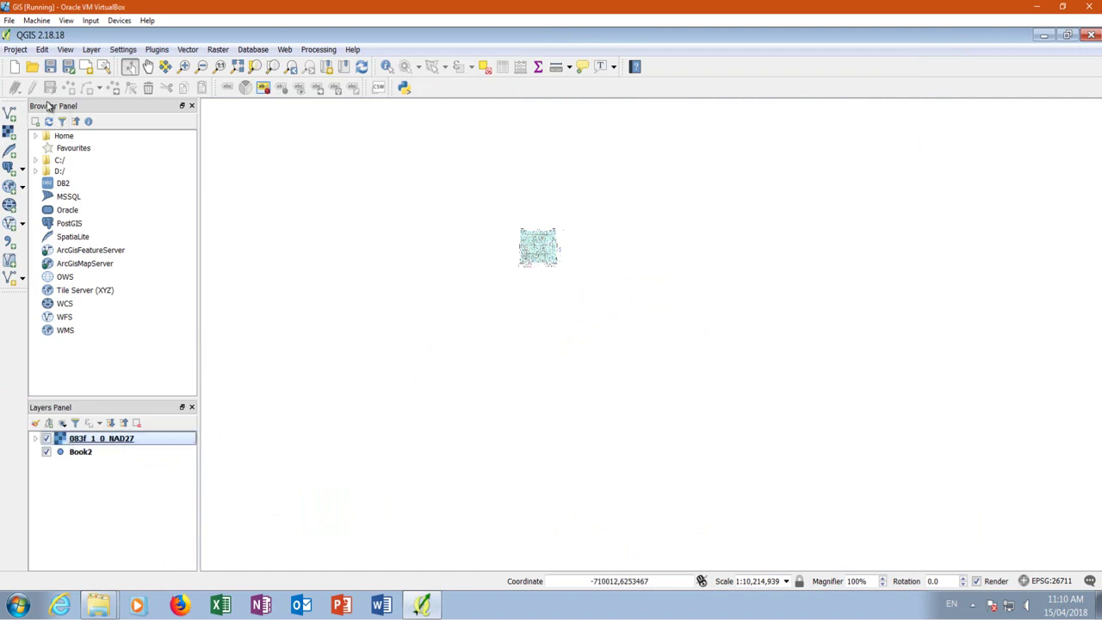
Zoom to the raster and move the Book2 layer above it in the layer list.
left_click(148, 66)
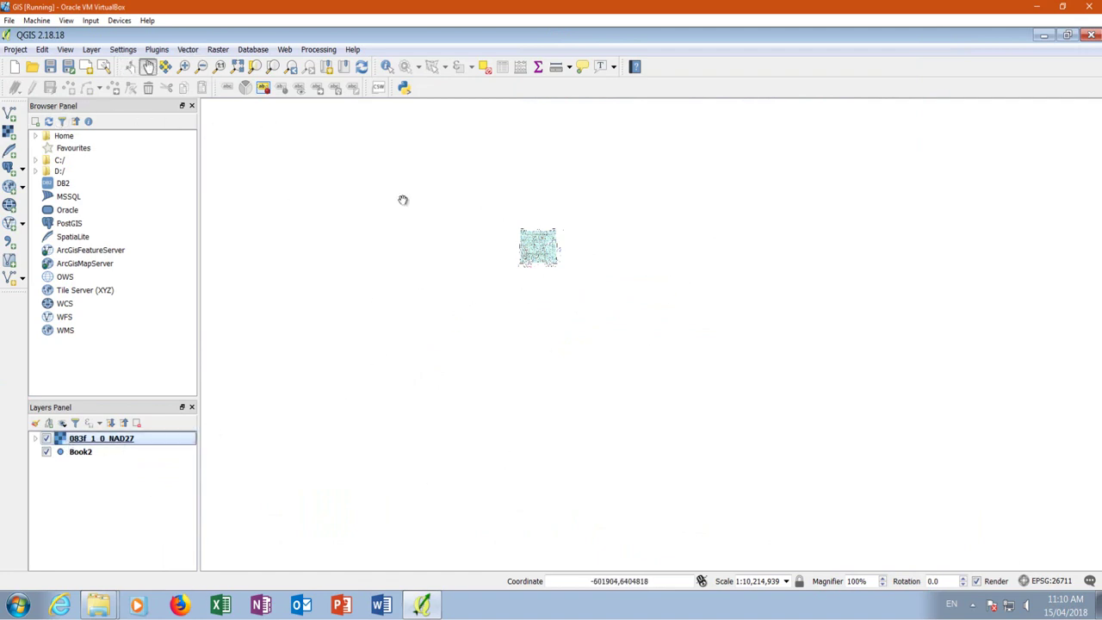
scroll(544, 233, "up", 5)
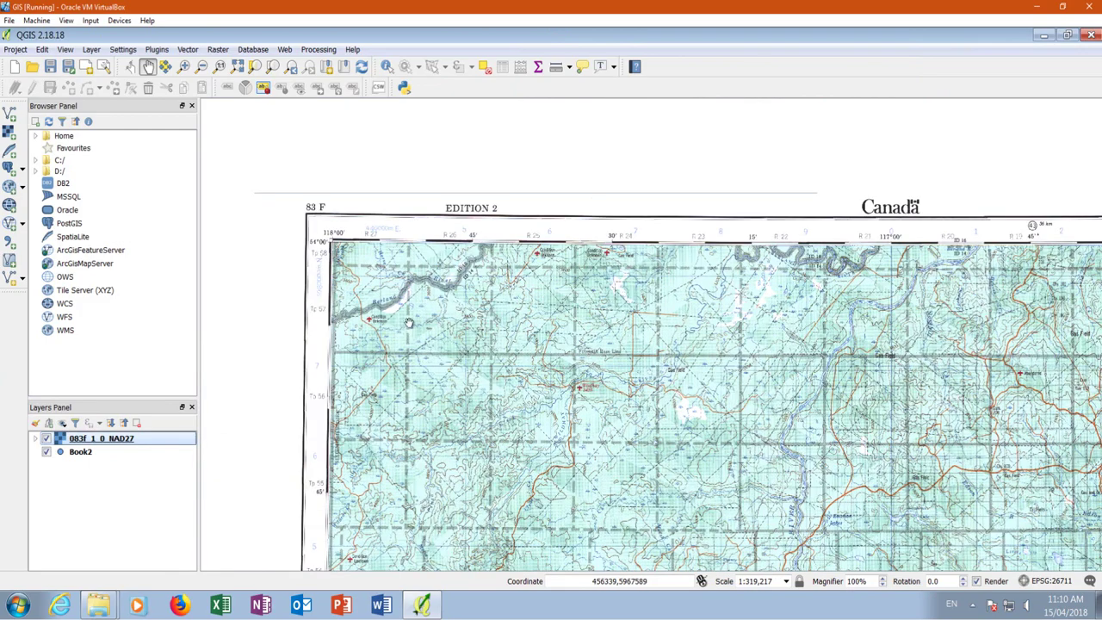
left_click_drag(409, 323, 497, 260)
scroll(537, 309, "up", 1)
scroll(456, 297, "down", 1)
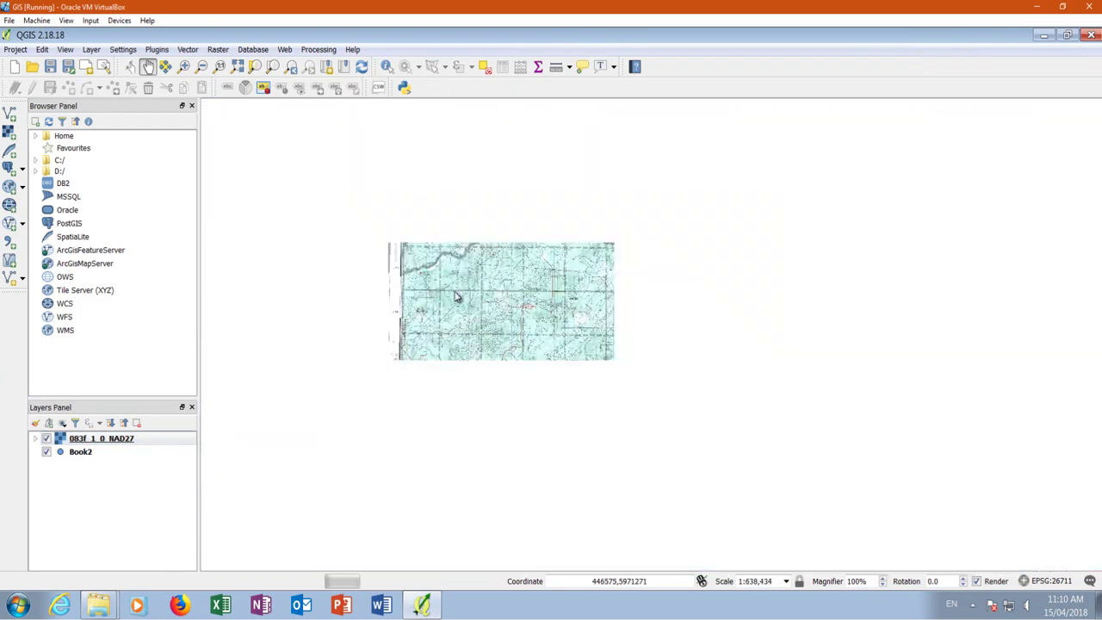
scroll(448, 286, "up", 1)
left_click_drag(101, 453, 69, 437)
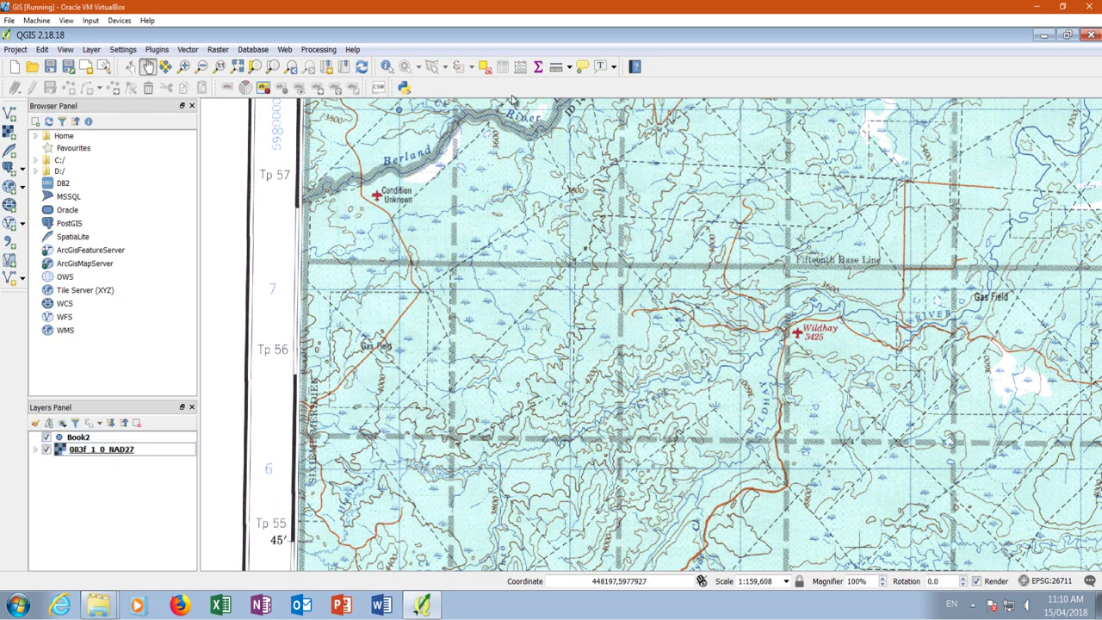
Change Book2's simple marker fill from blue to red (#ea7568) and apply.
left_click(61, 439)
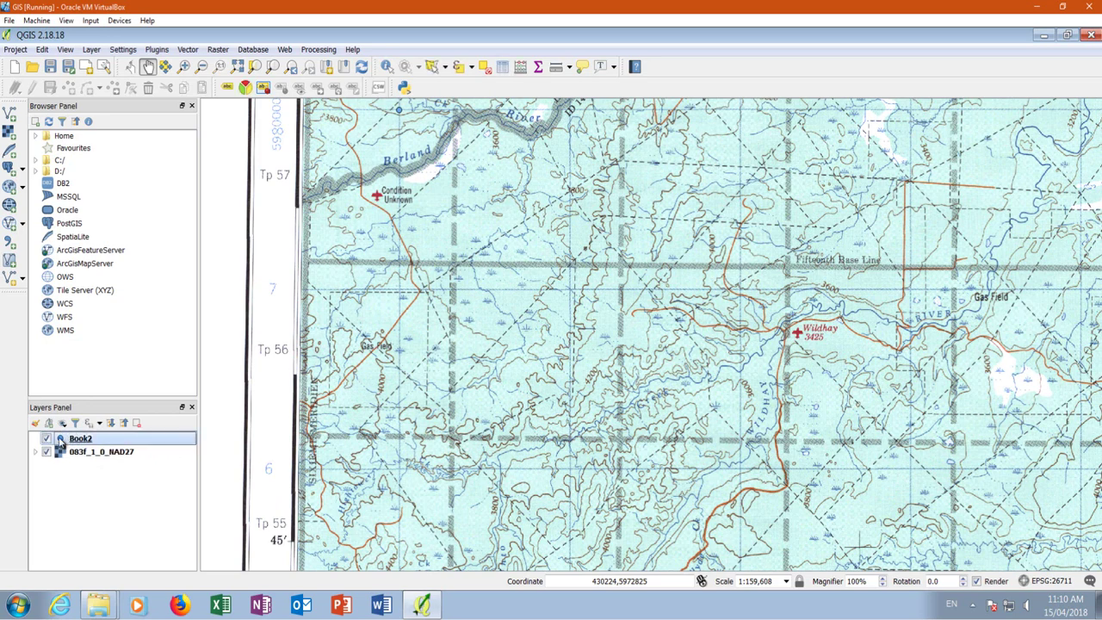
double_click(82, 439)
left_click(373, 180)
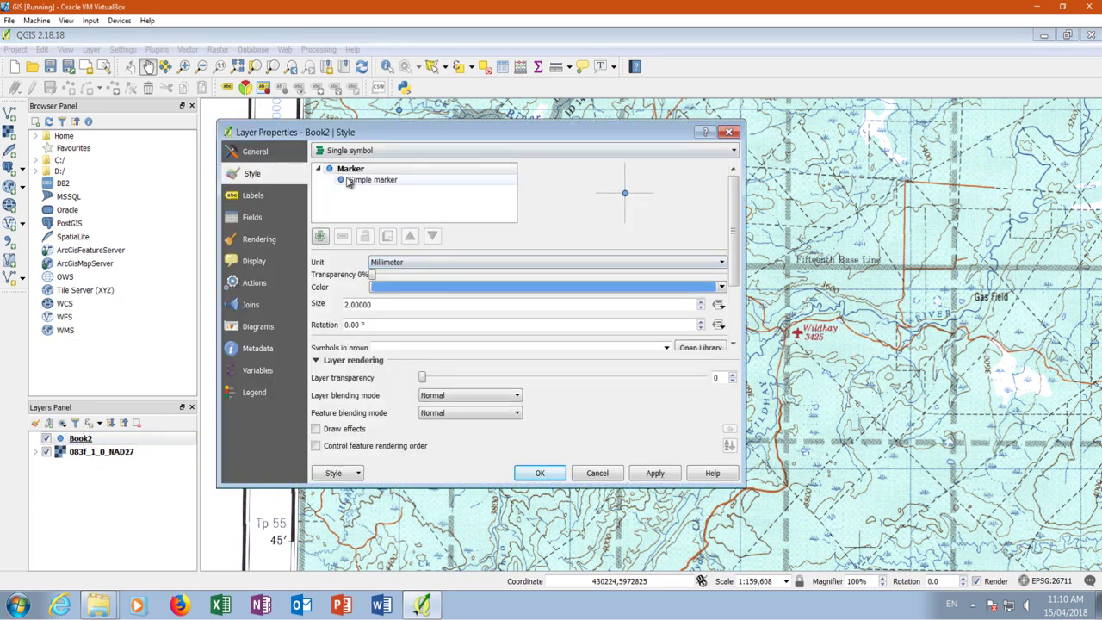
left_click(591, 292)
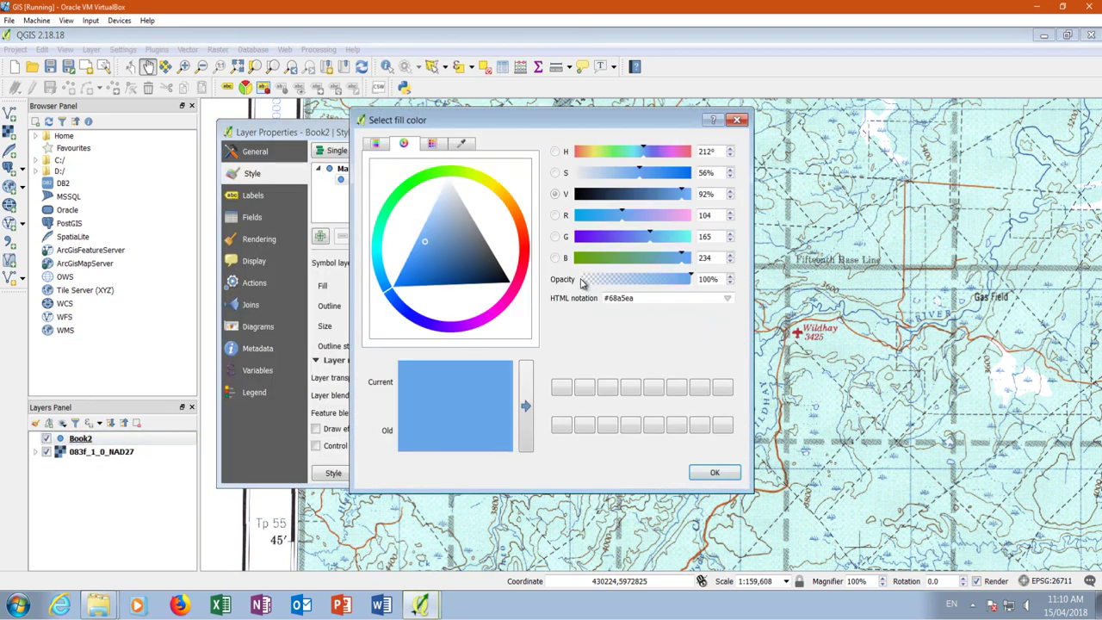
left_click(524, 247)
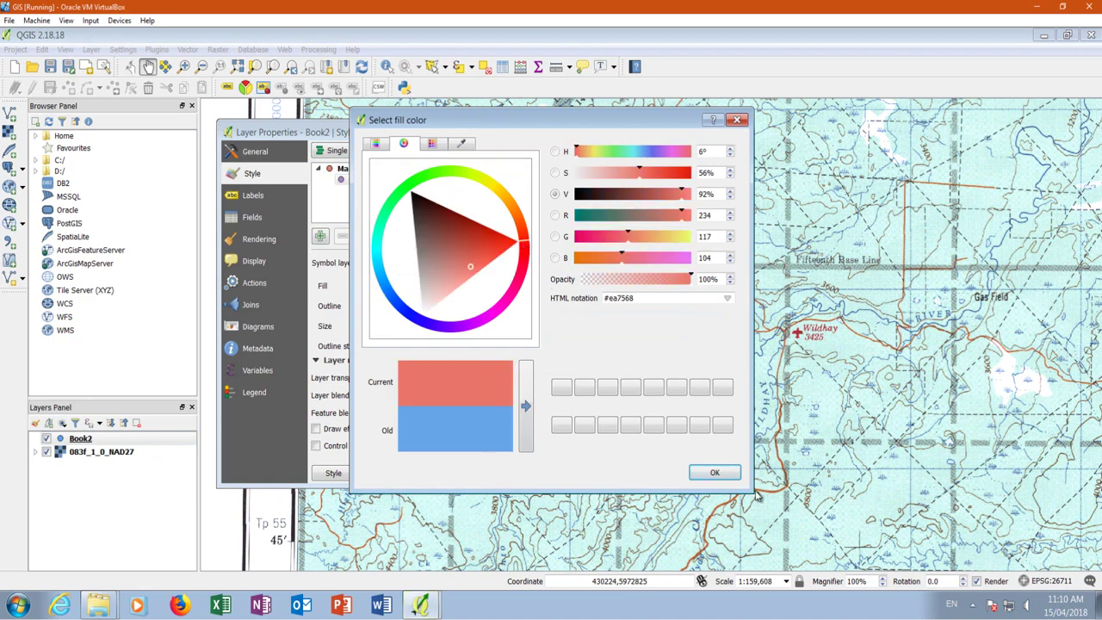
left_click(707, 473)
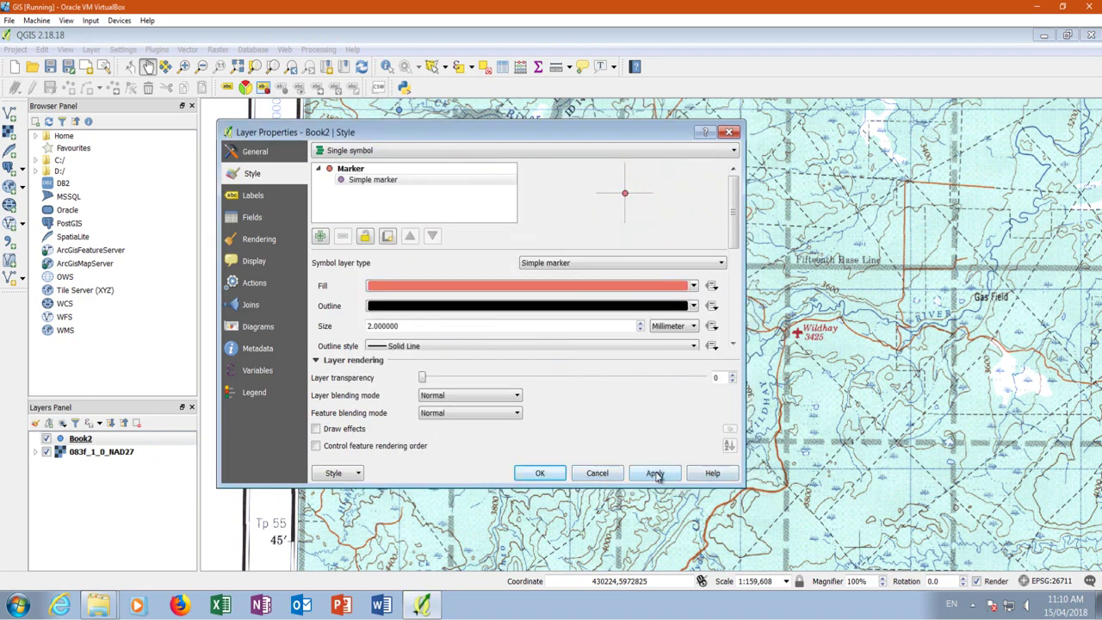
left_click(654, 473)
left_click(540, 473)
Zoom out to the full 083f_1_0_NAD27 sheet and confirm the project CRS is EPSG:26711.
scroll(428, 247, "down", 1)
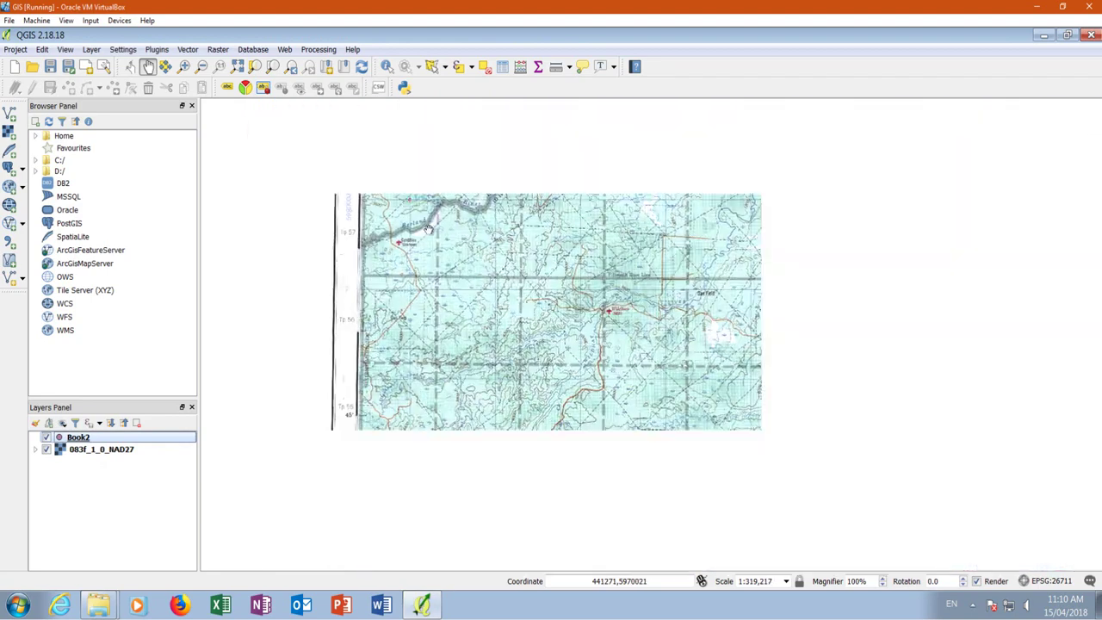
scroll(414, 216, "down", 3)
scroll(443, 189, "up", 1)
scroll(484, 220, "up", 1)
scroll(646, 226, "down", 2)
scroll(513, 213, "up", 2)
scroll(422, 155, "up", 1)
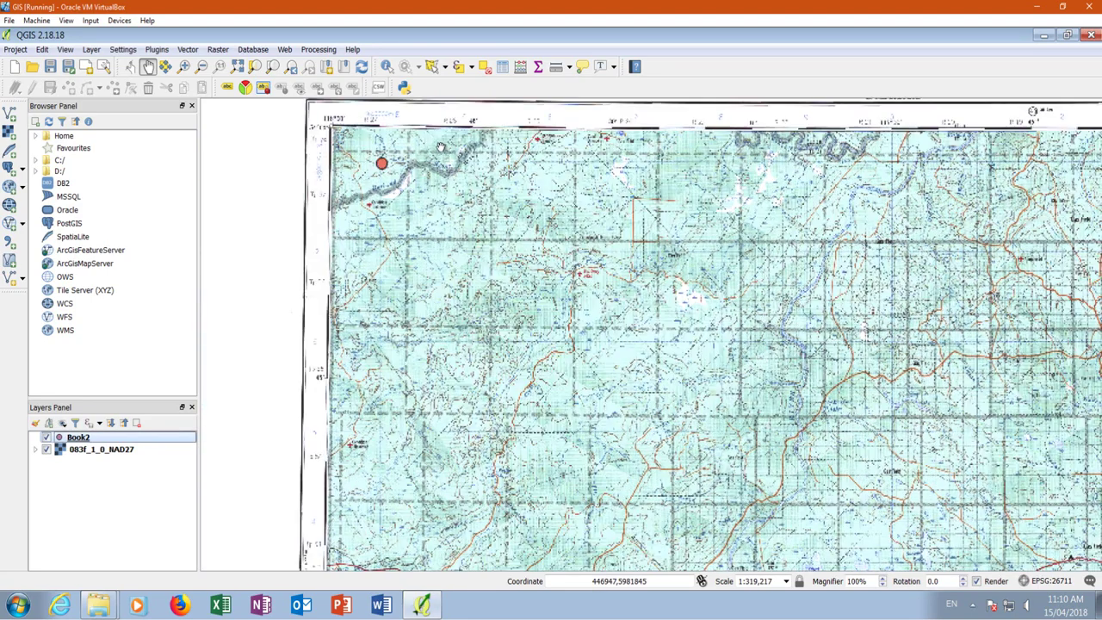
scroll(422, 206, "down", 1)
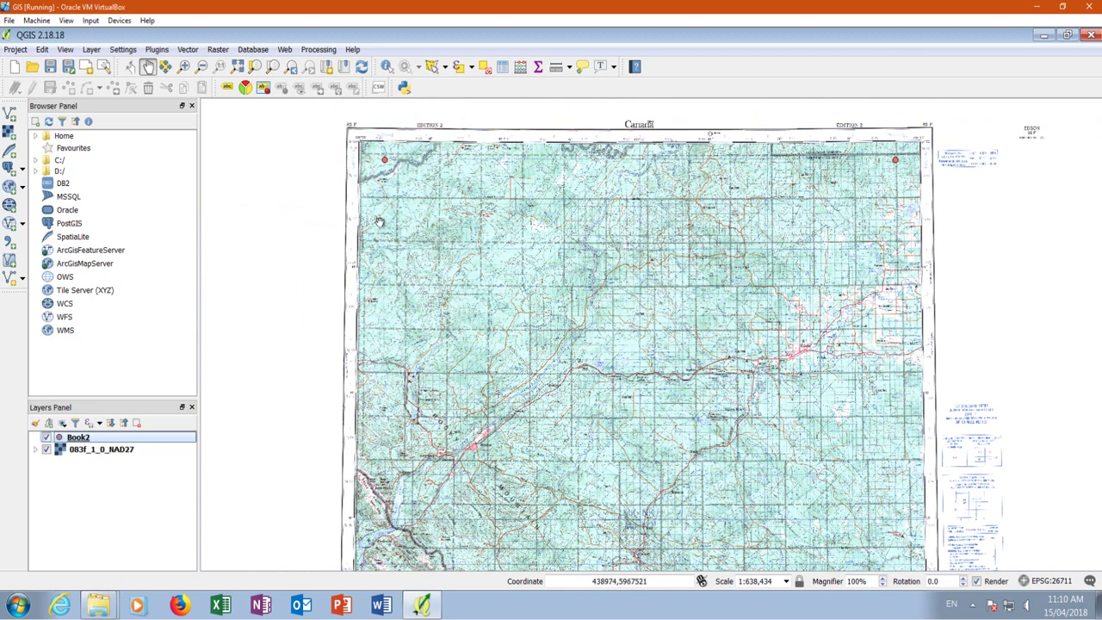
scroll(389, 175, "down", 1)
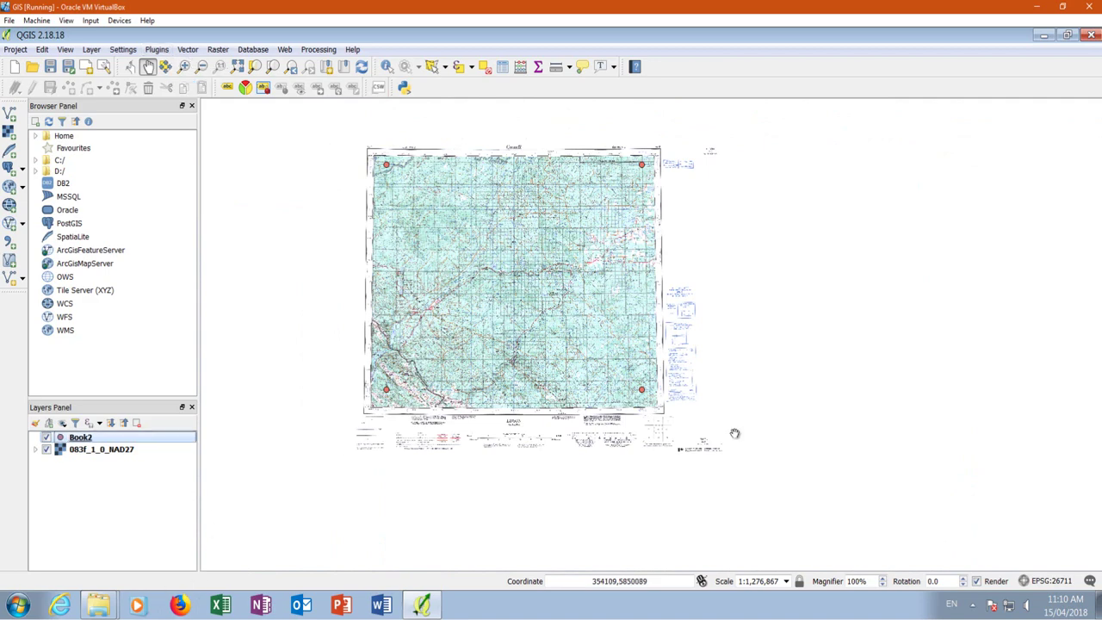
left_click(1049, 582)
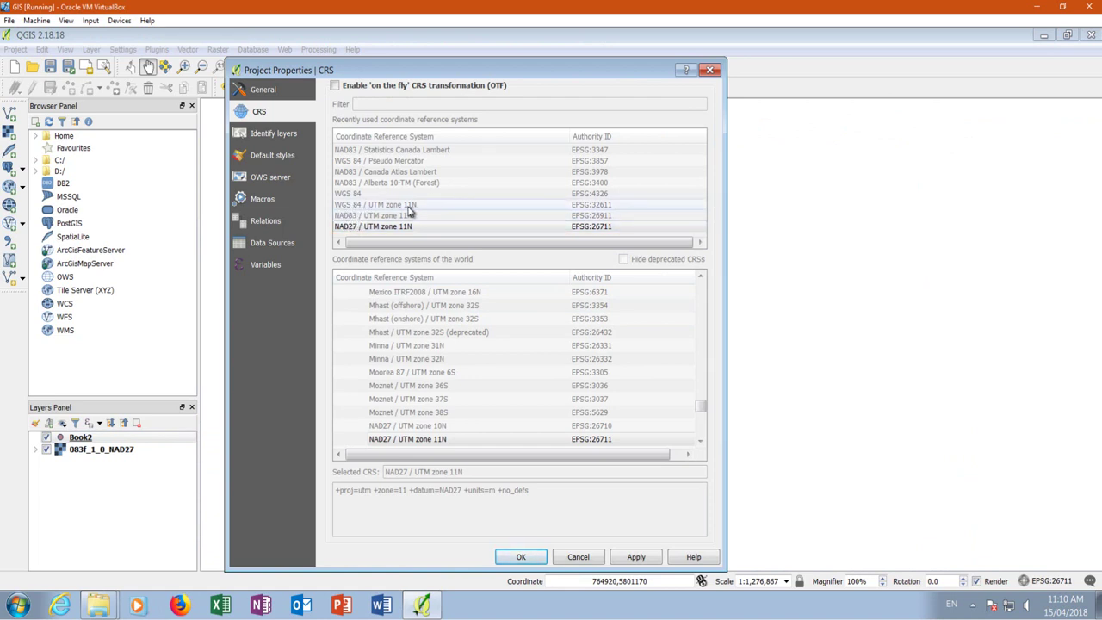
left_click(579, 561)
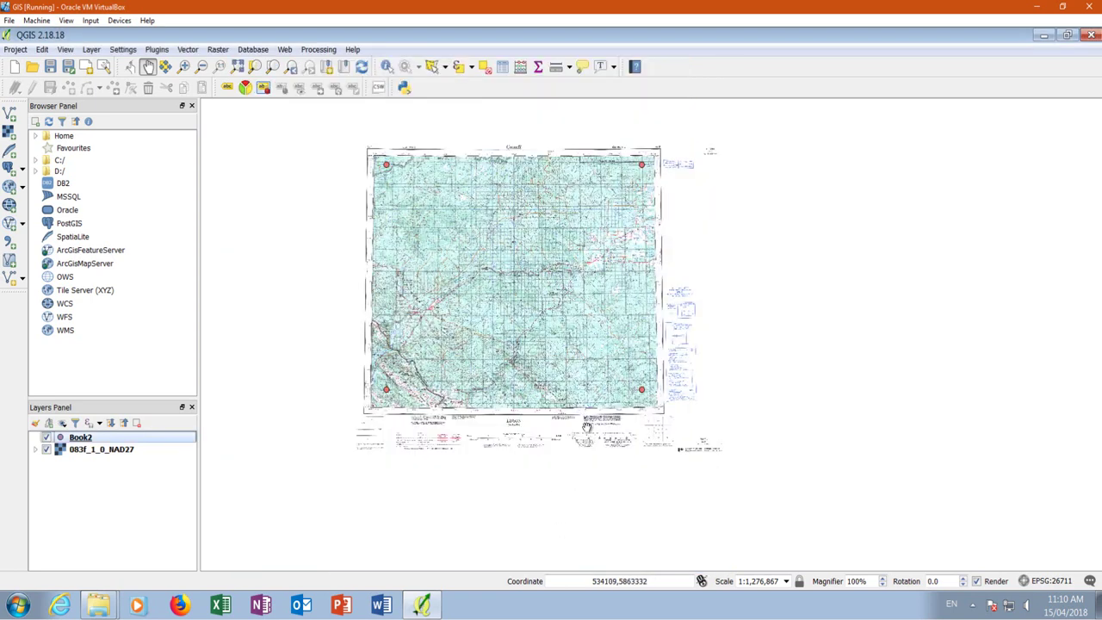